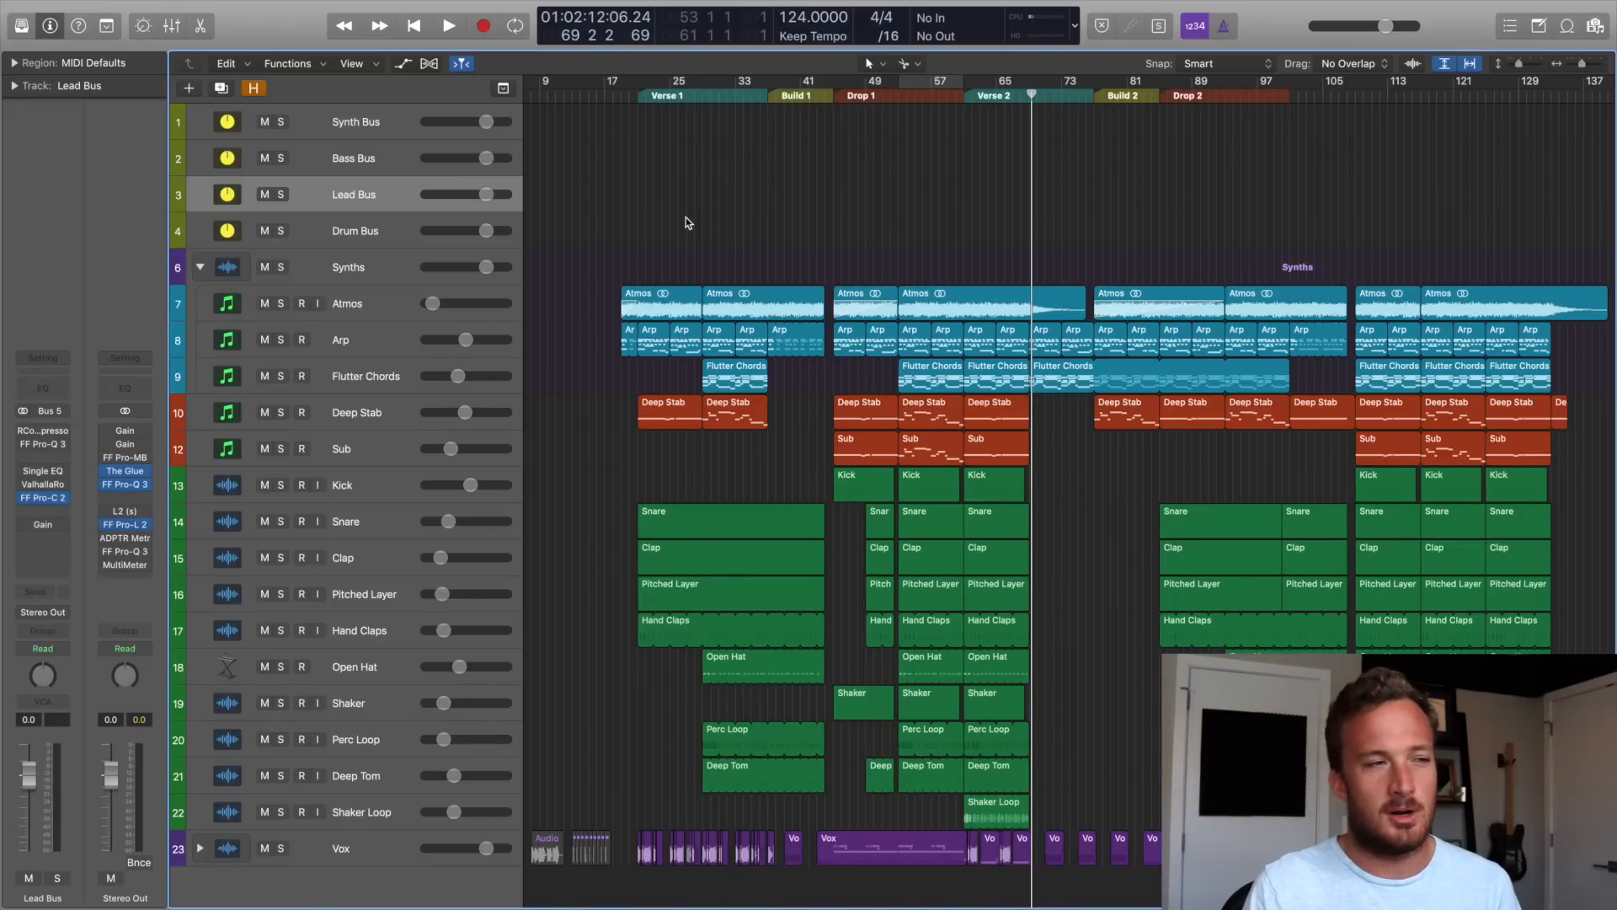
# Solo the tracks from Snare through Shaker Loop and play them from the start of Build 1 at bar 37.
pyautogui.click(383, 529)
pyautogui.keyDown('shift'); pyautogui.click(379, 821); pyautogui.keyUp('shift')
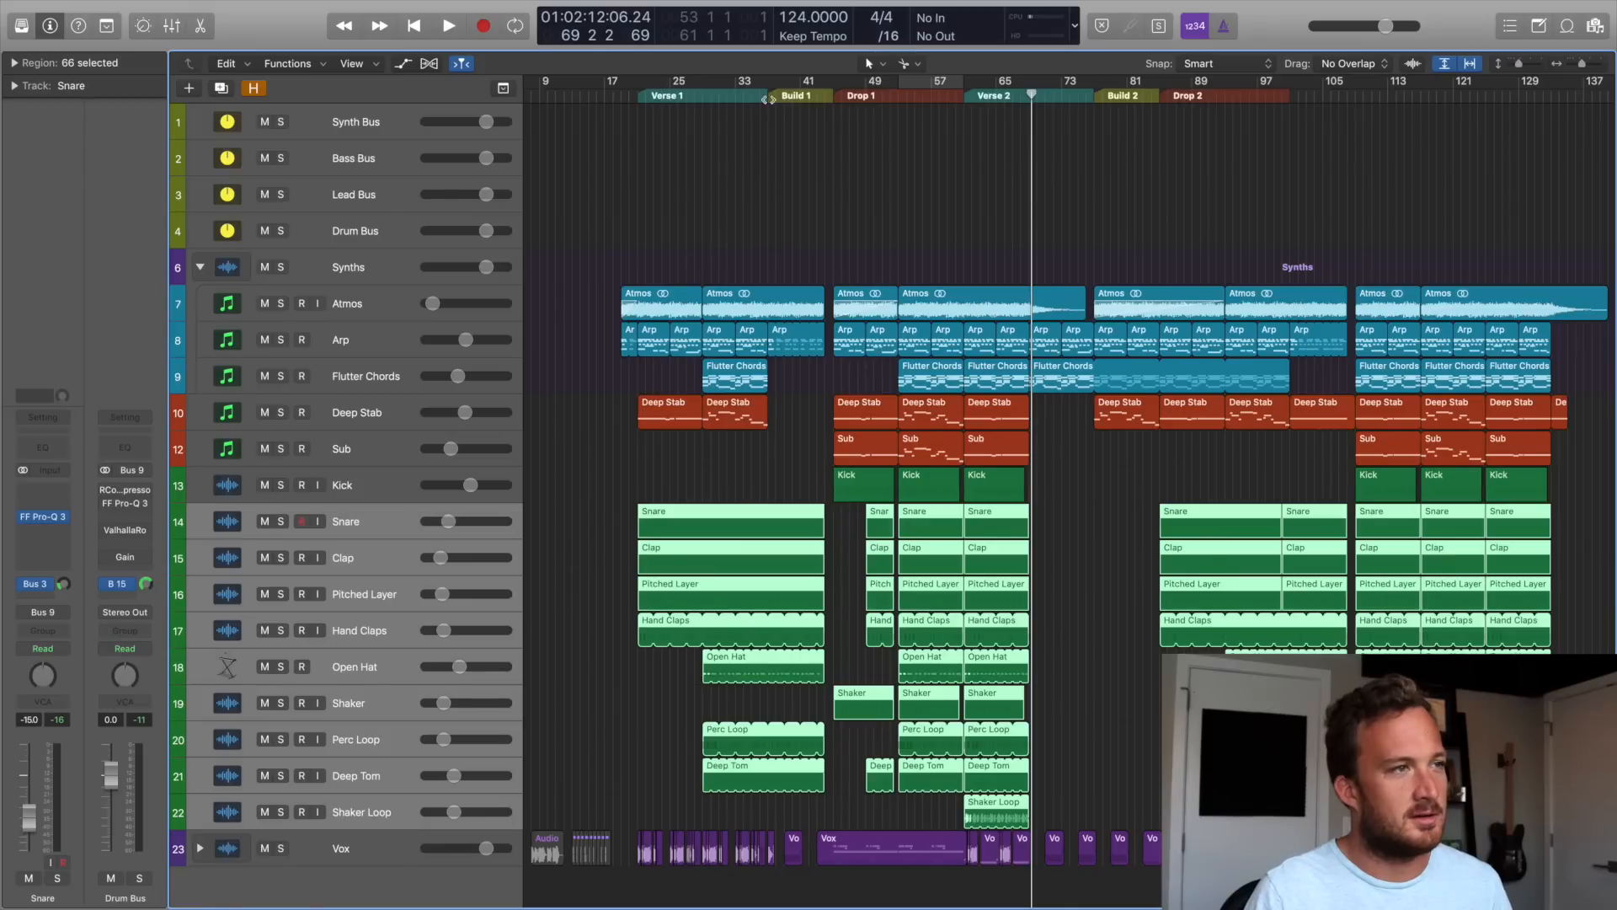
pyautogui.click(767, 96)
pyautogui.click(281, 522)
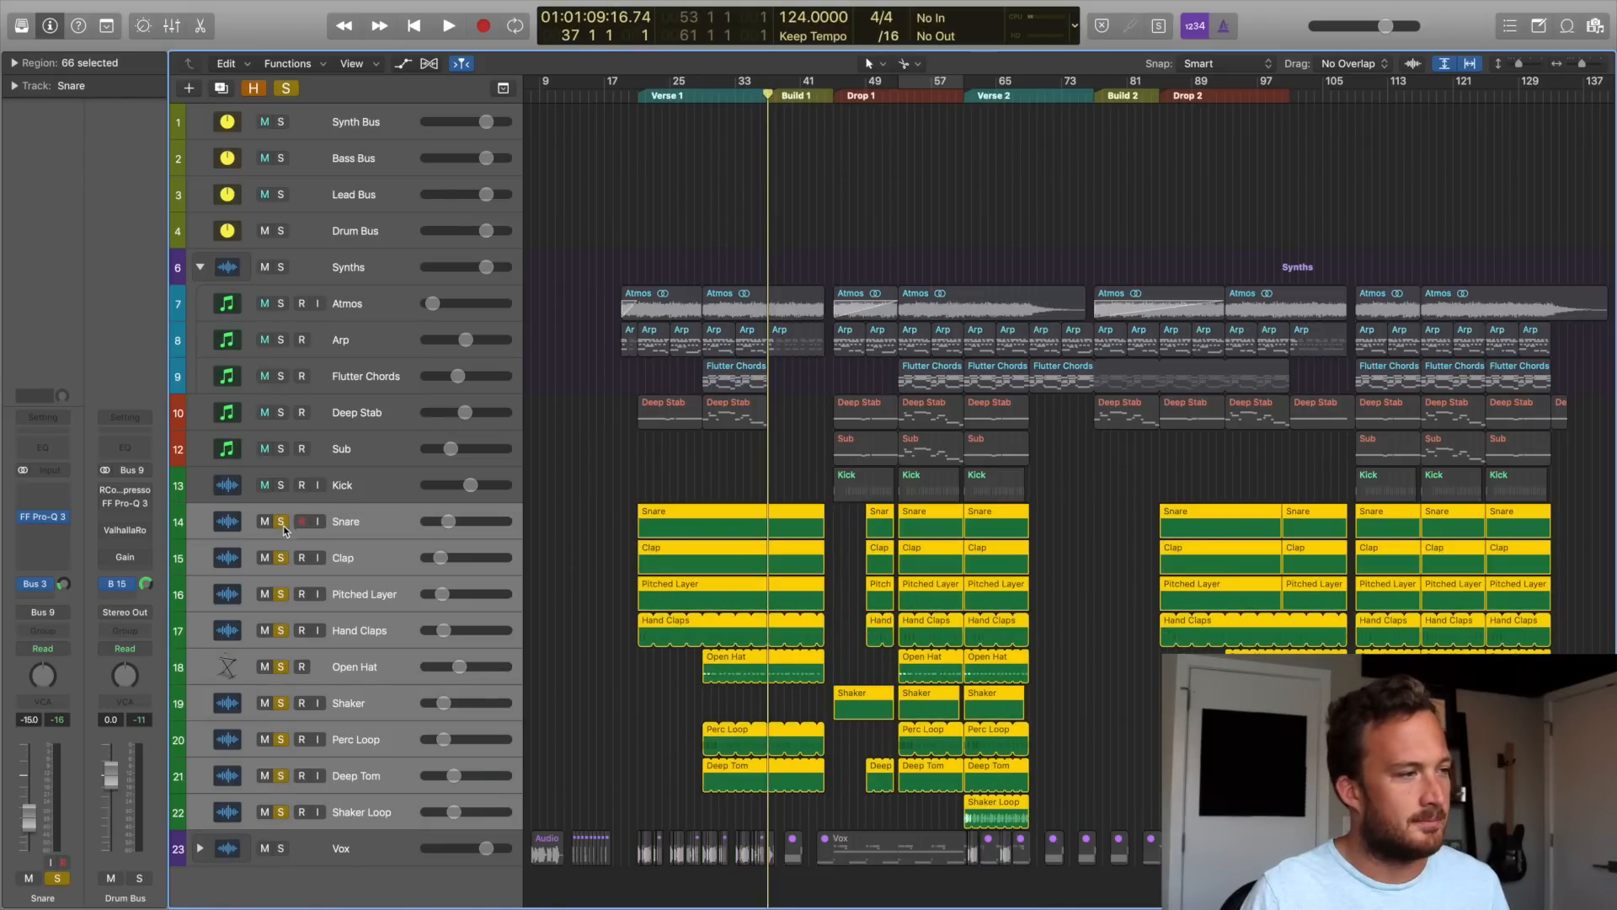
pyautogui.press('space')
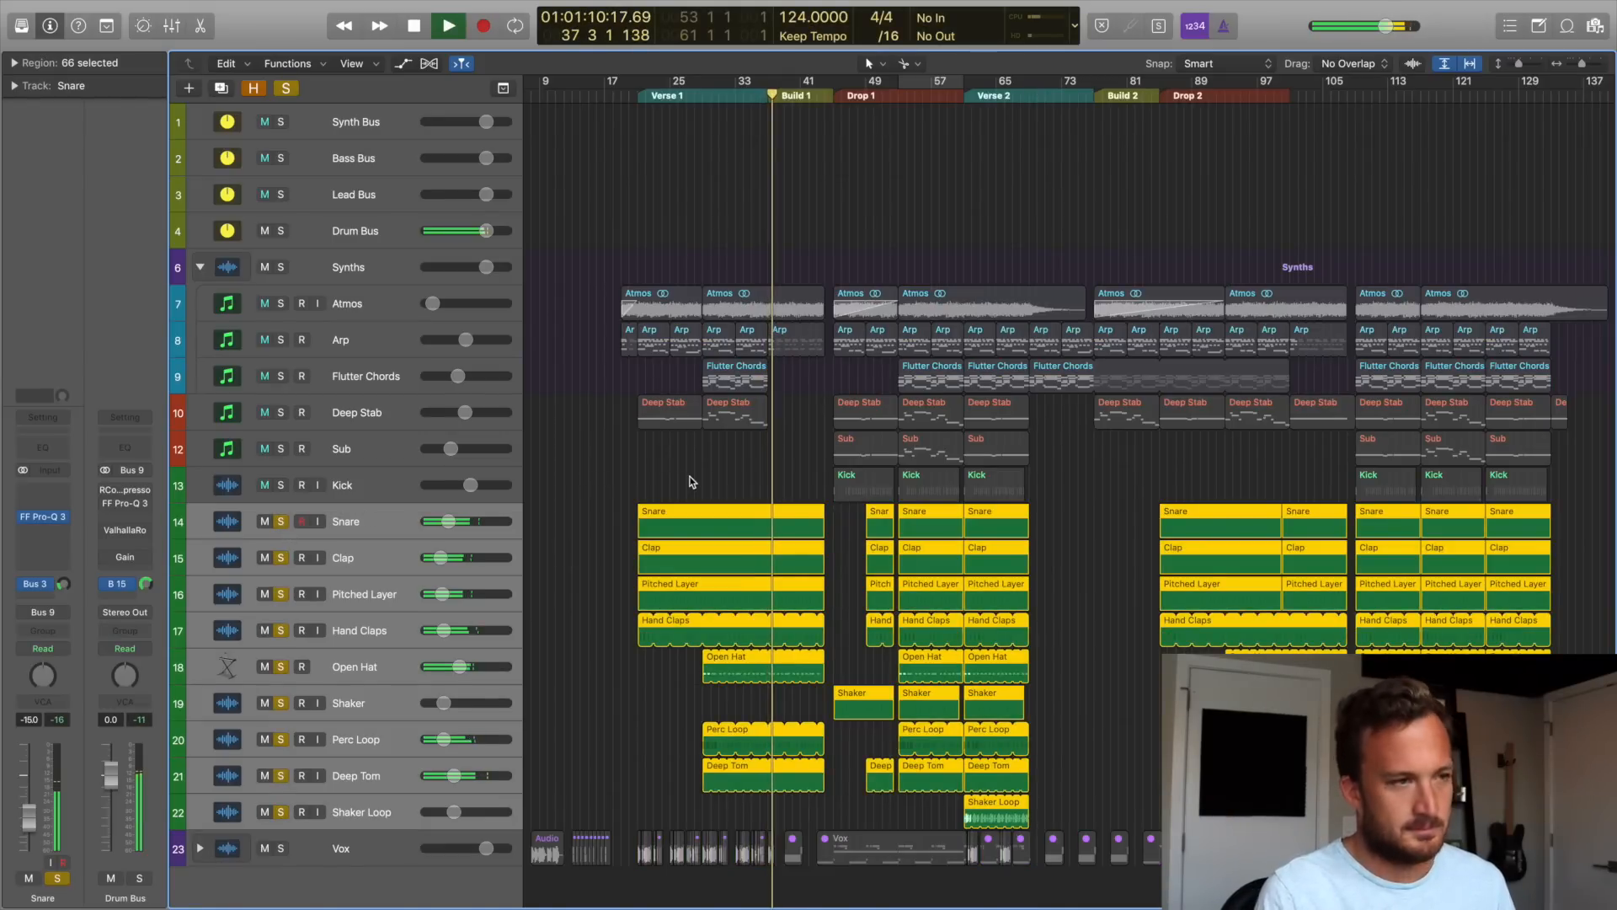
# Check the output routing of the soloed drum tracks in the mixer and stop playback.
pyautogui.press('x')
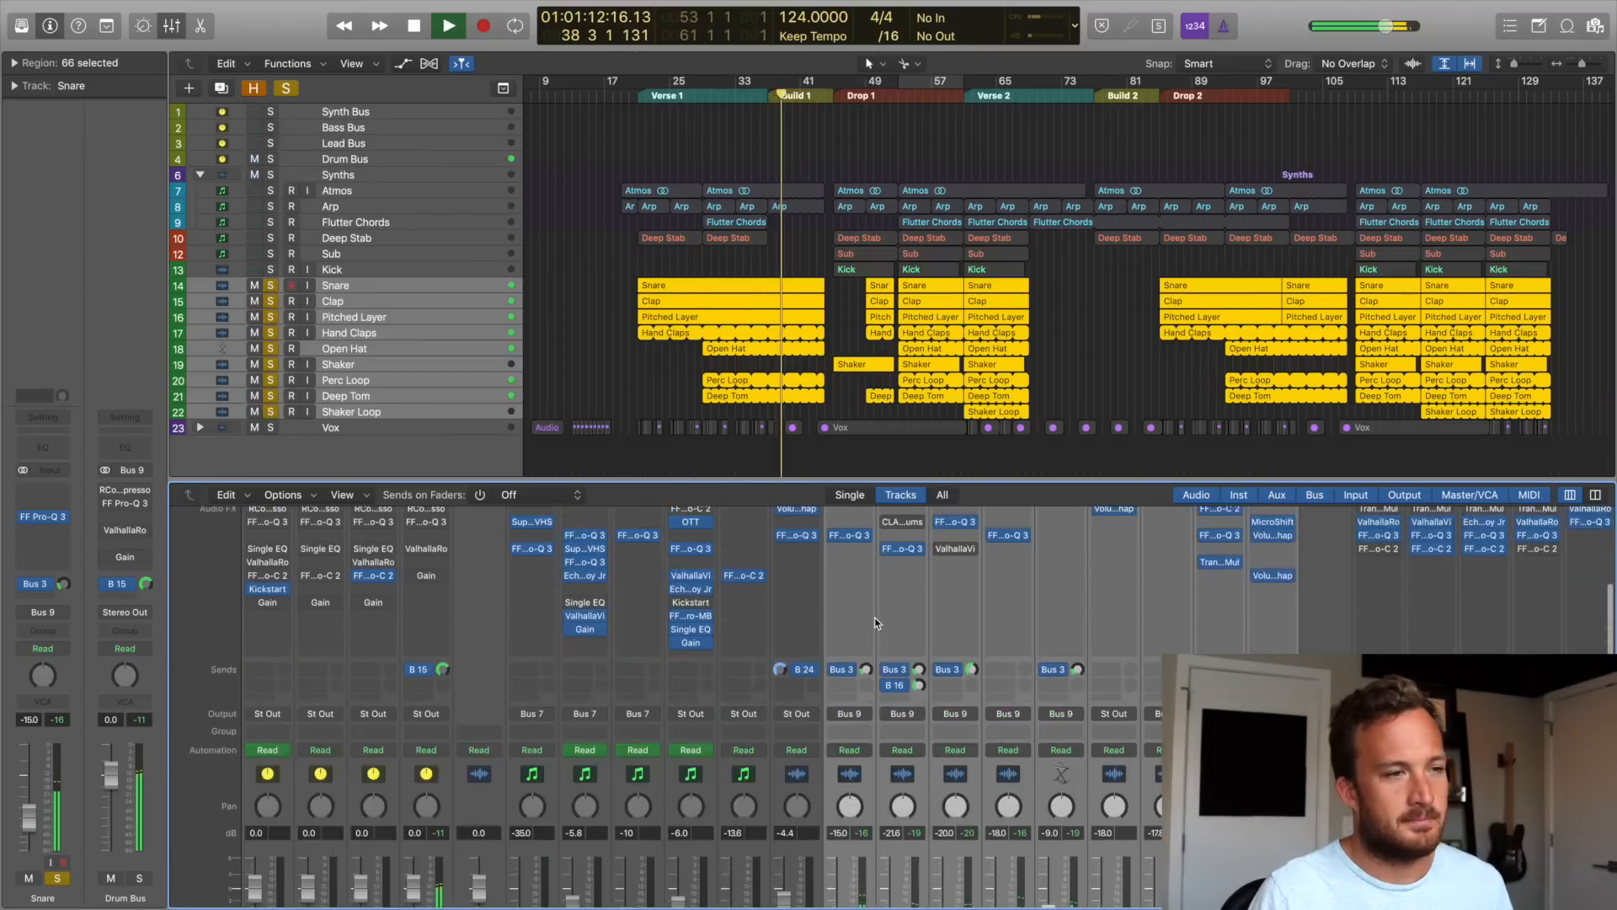
pyautogui.press('space')
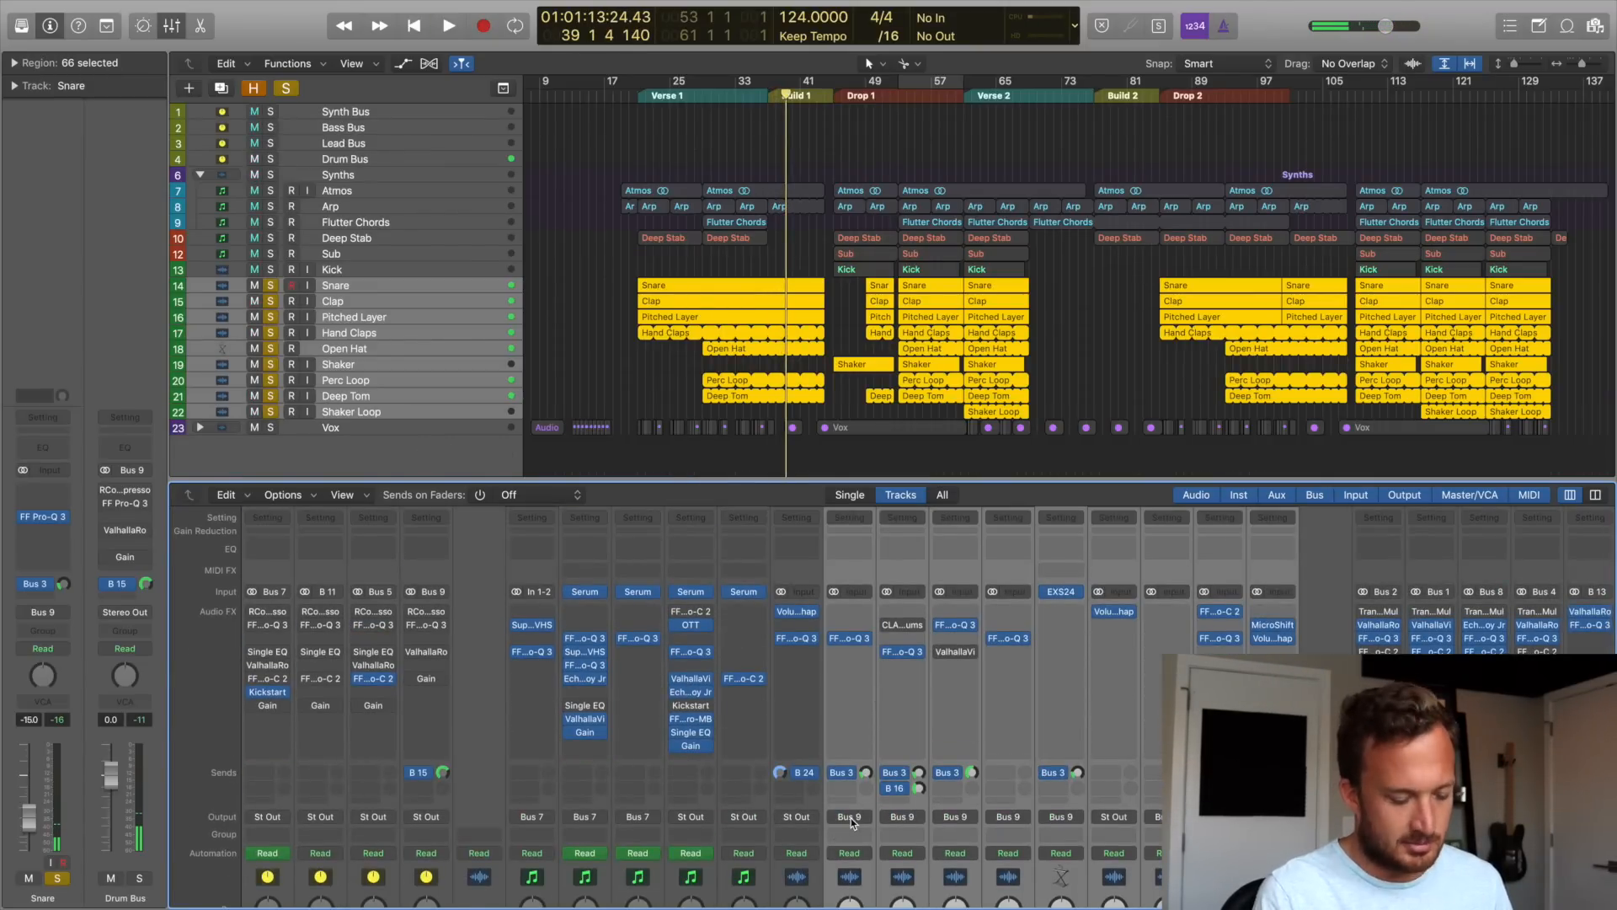
pyautogui.press('x')
# Replace the ValhallaRoom plug-in on the Drum Bus with ValhallaVintageVerb.
pyautogui.click(368, 234)
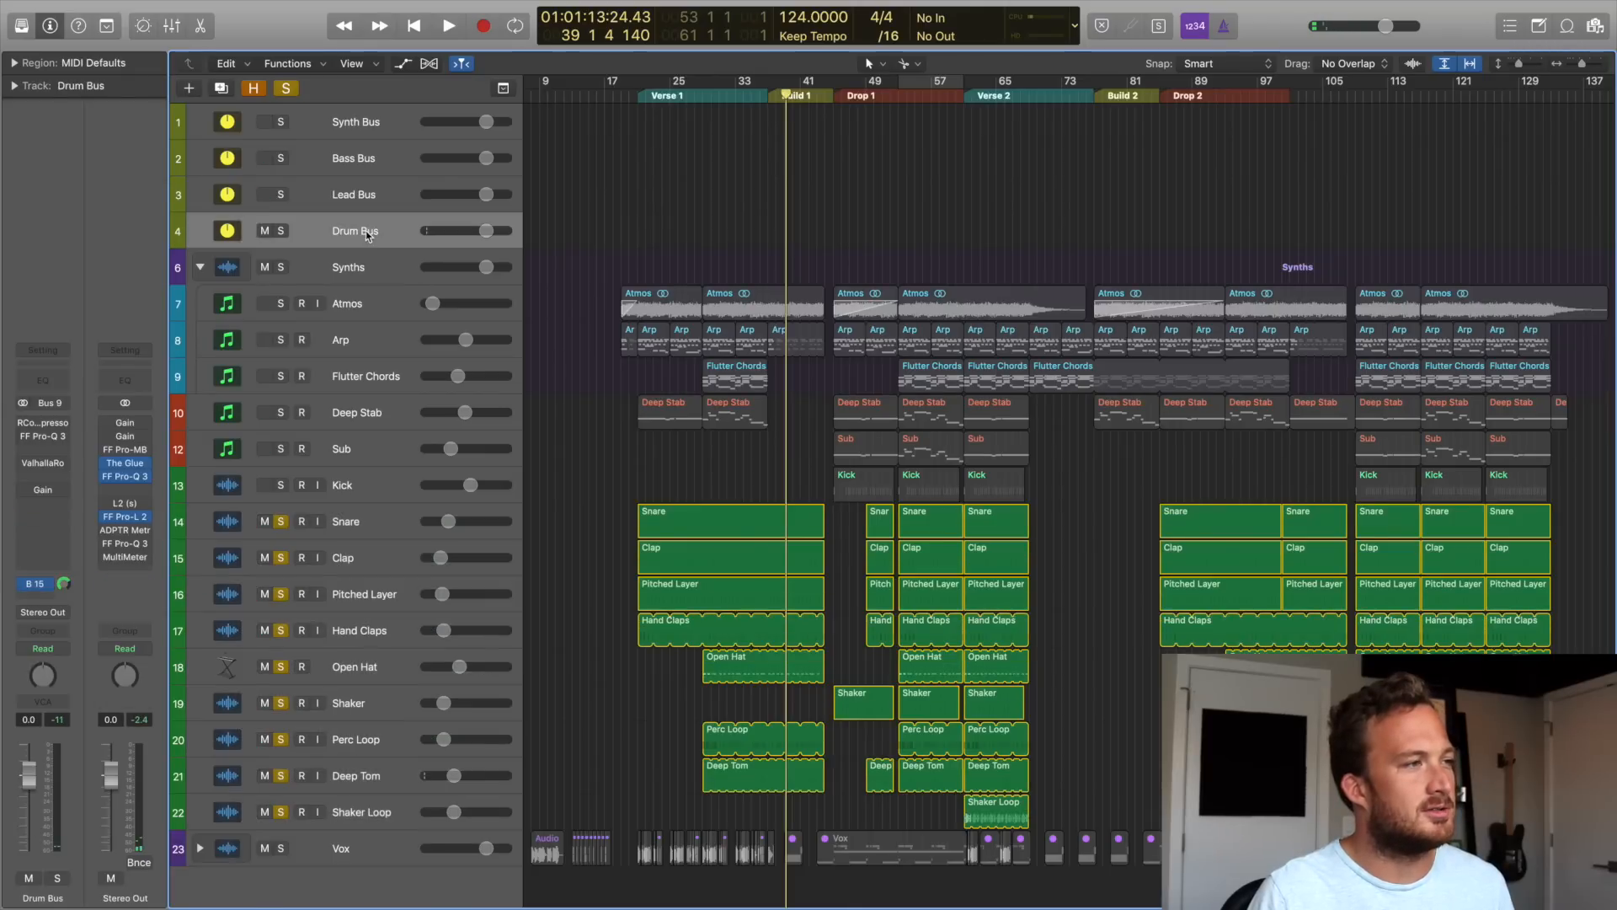
pyautogui.click(65, 477)
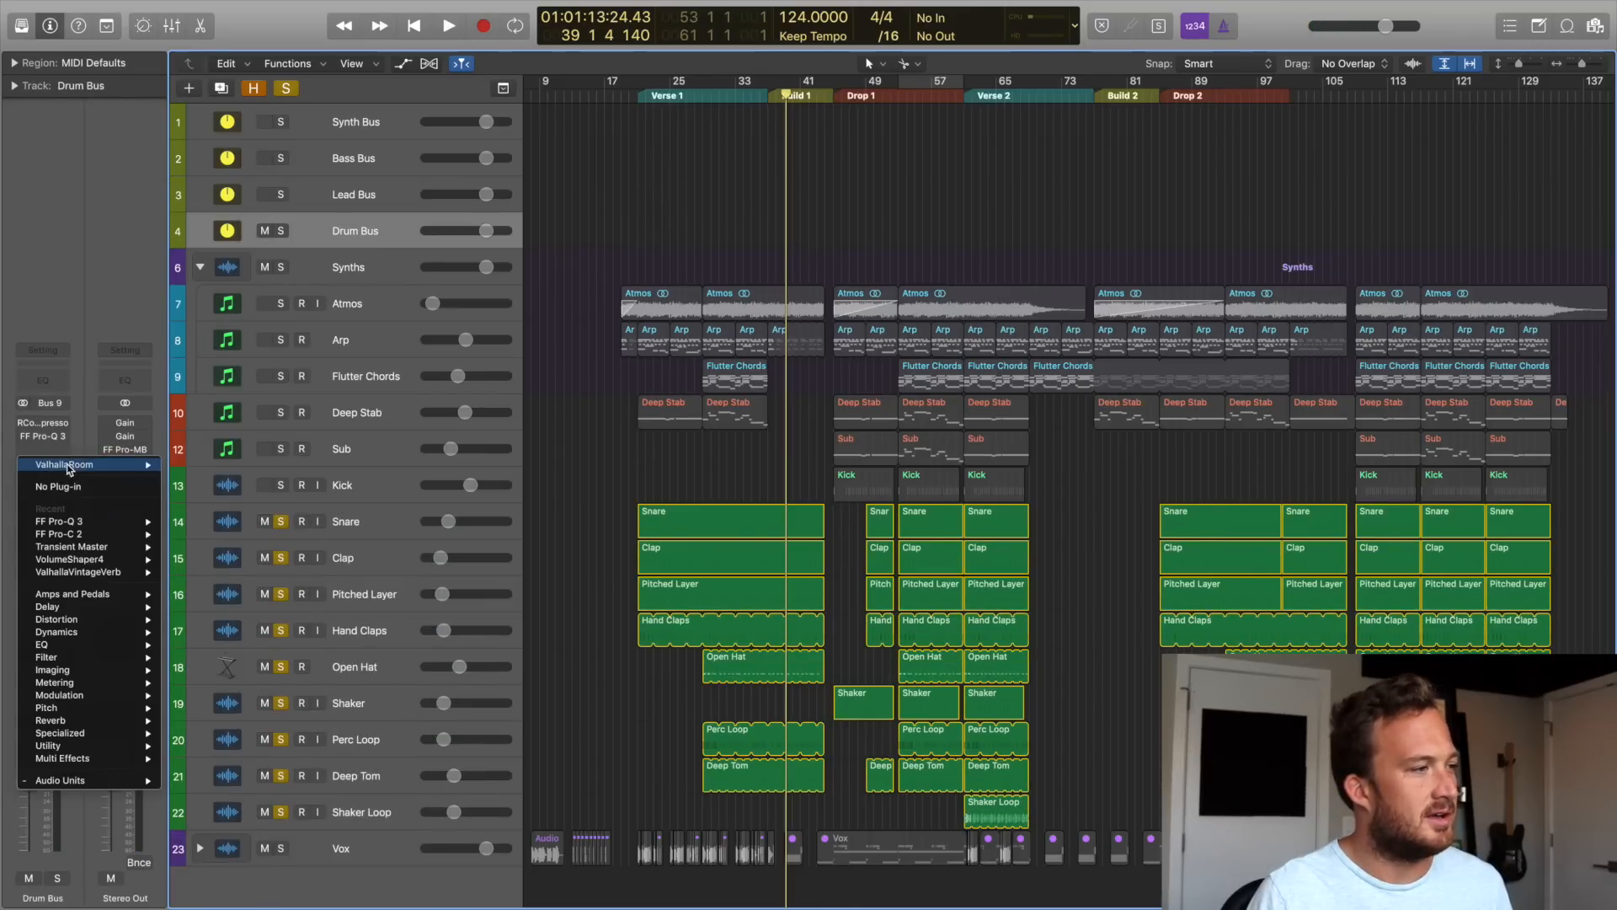
pyautogui.moveTo(98, 575)
pyautogui.click(188, 572)
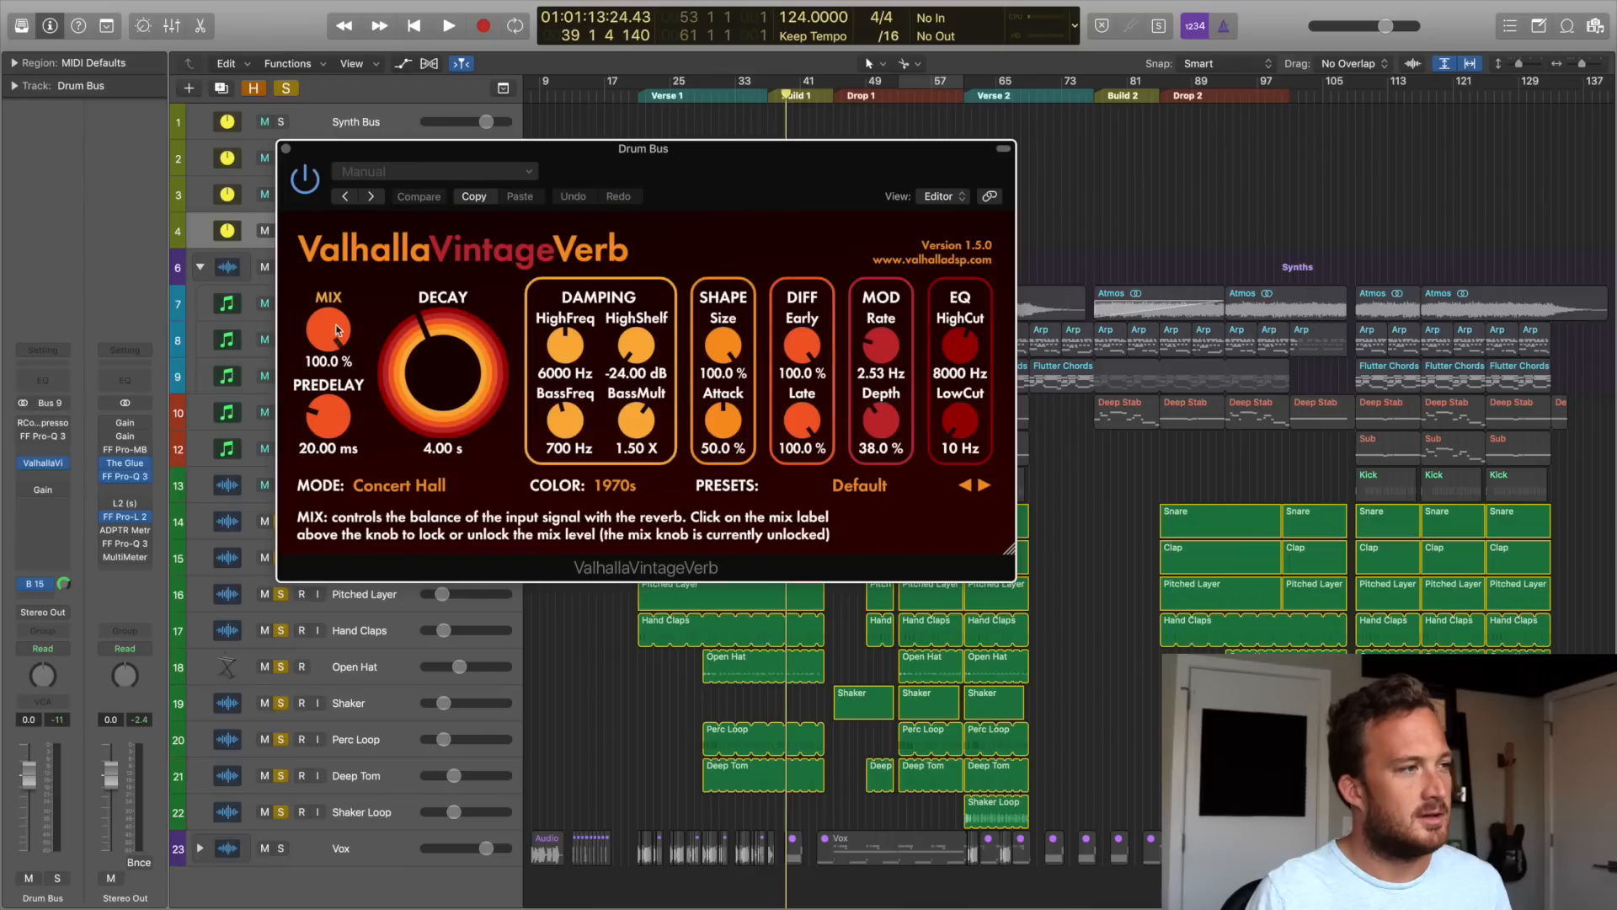
# Set the Drum Bus reverb to 0% mix, about 2.29 s decay, 5980 Hz high cut and 420 Hz low cut.
pyautogui.moveTo(328, 332); pyautogui.dragTo(337, 654)
pyautogui.moveTo(407, 451); pyautogui.dragTo(417, 434)
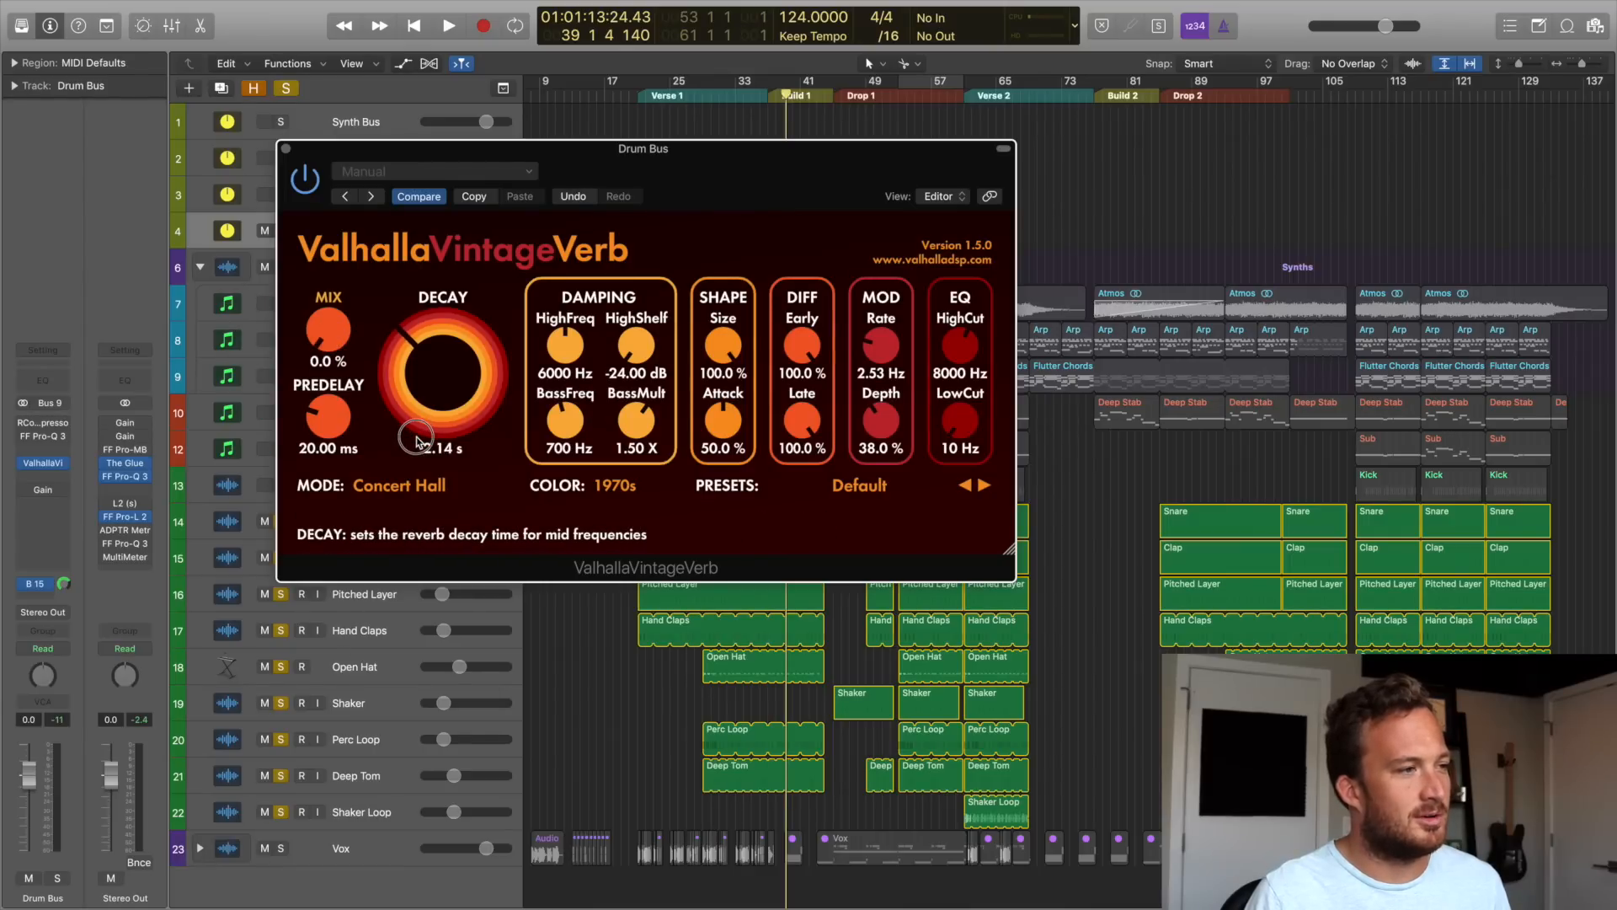
pyautogui.moveTo(960, 419); pyautogui.dragTo(958, 384)
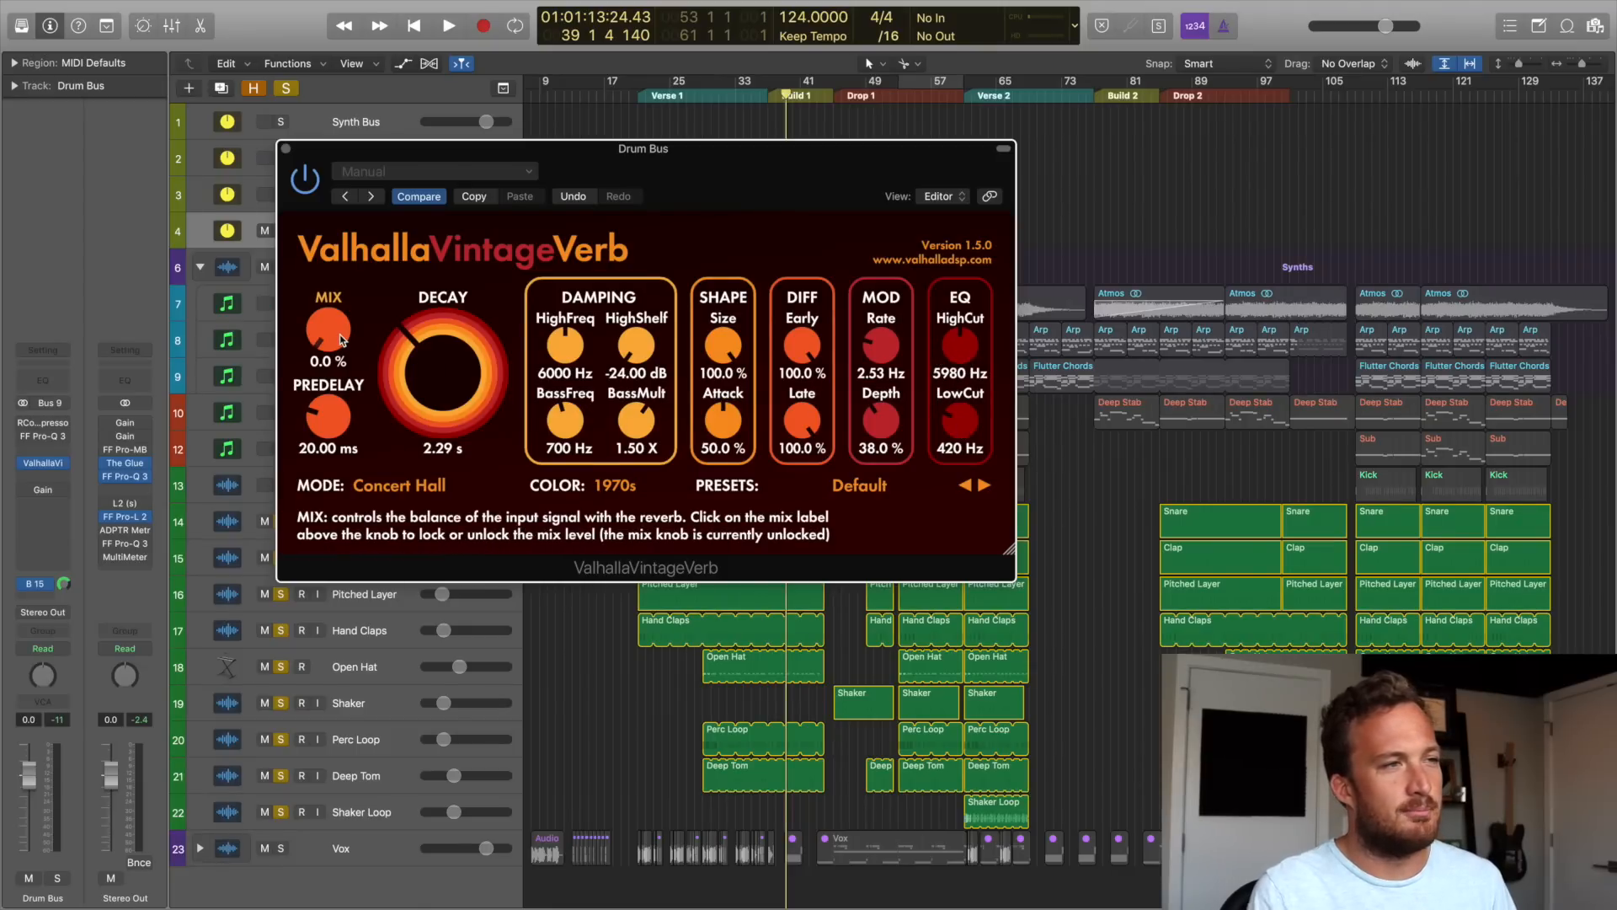
# Audition the drums while sweeping the reverb mix, leave it at 0% with a 2.06 s decay, and close the plug-in.
pyautogui.press('space')
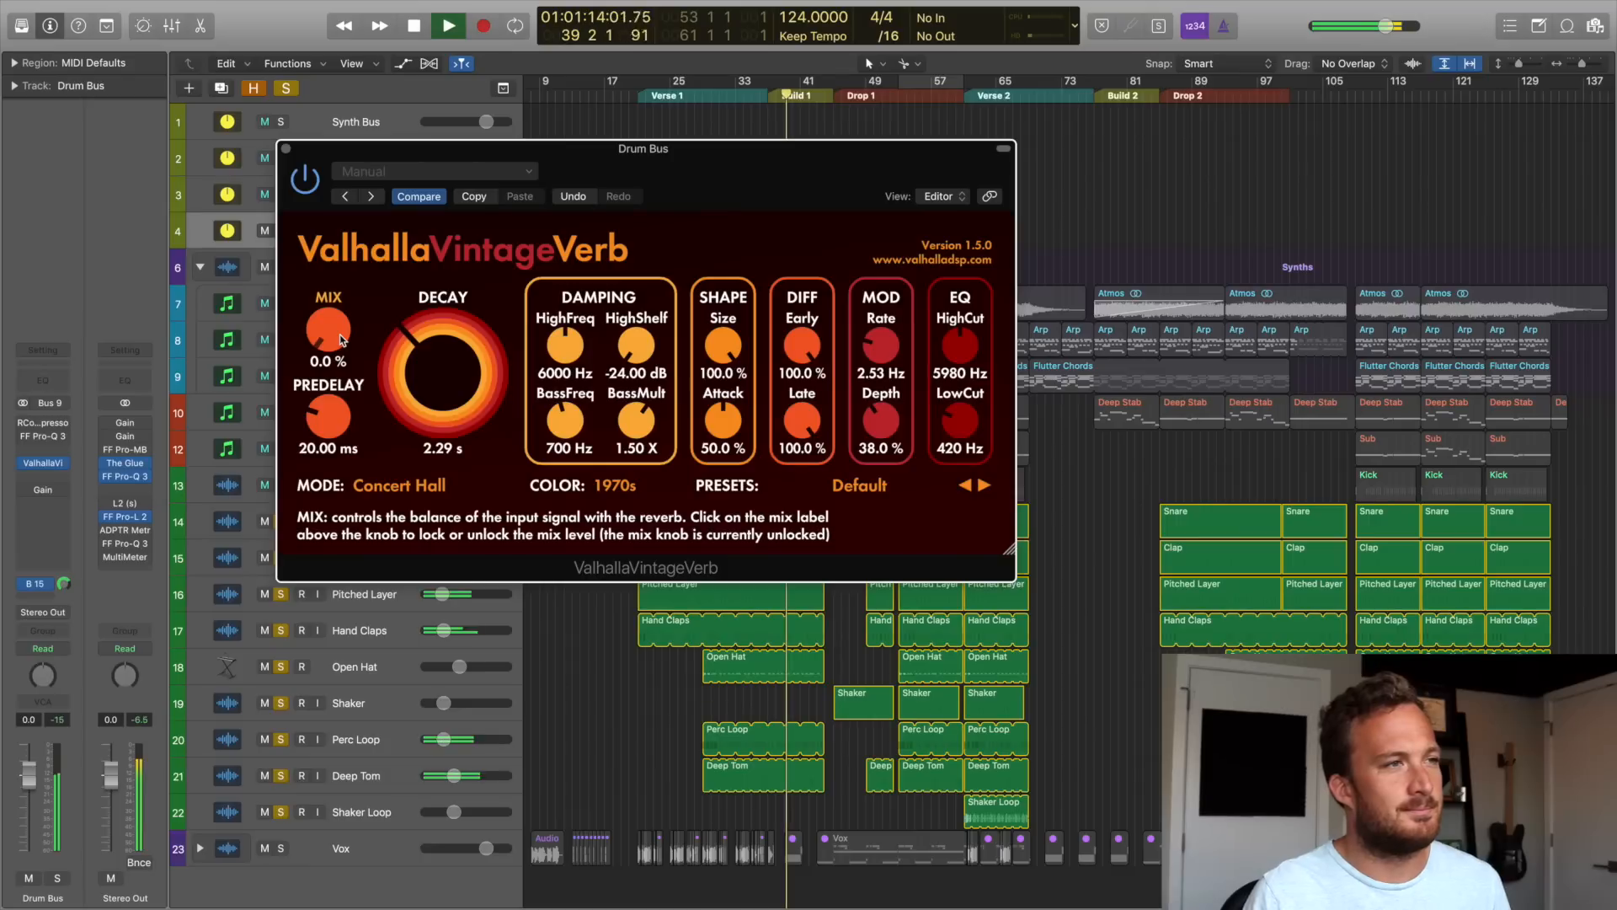
pyautogui.moveTo(341, 340); pyautogui.dragTo(329, 396)
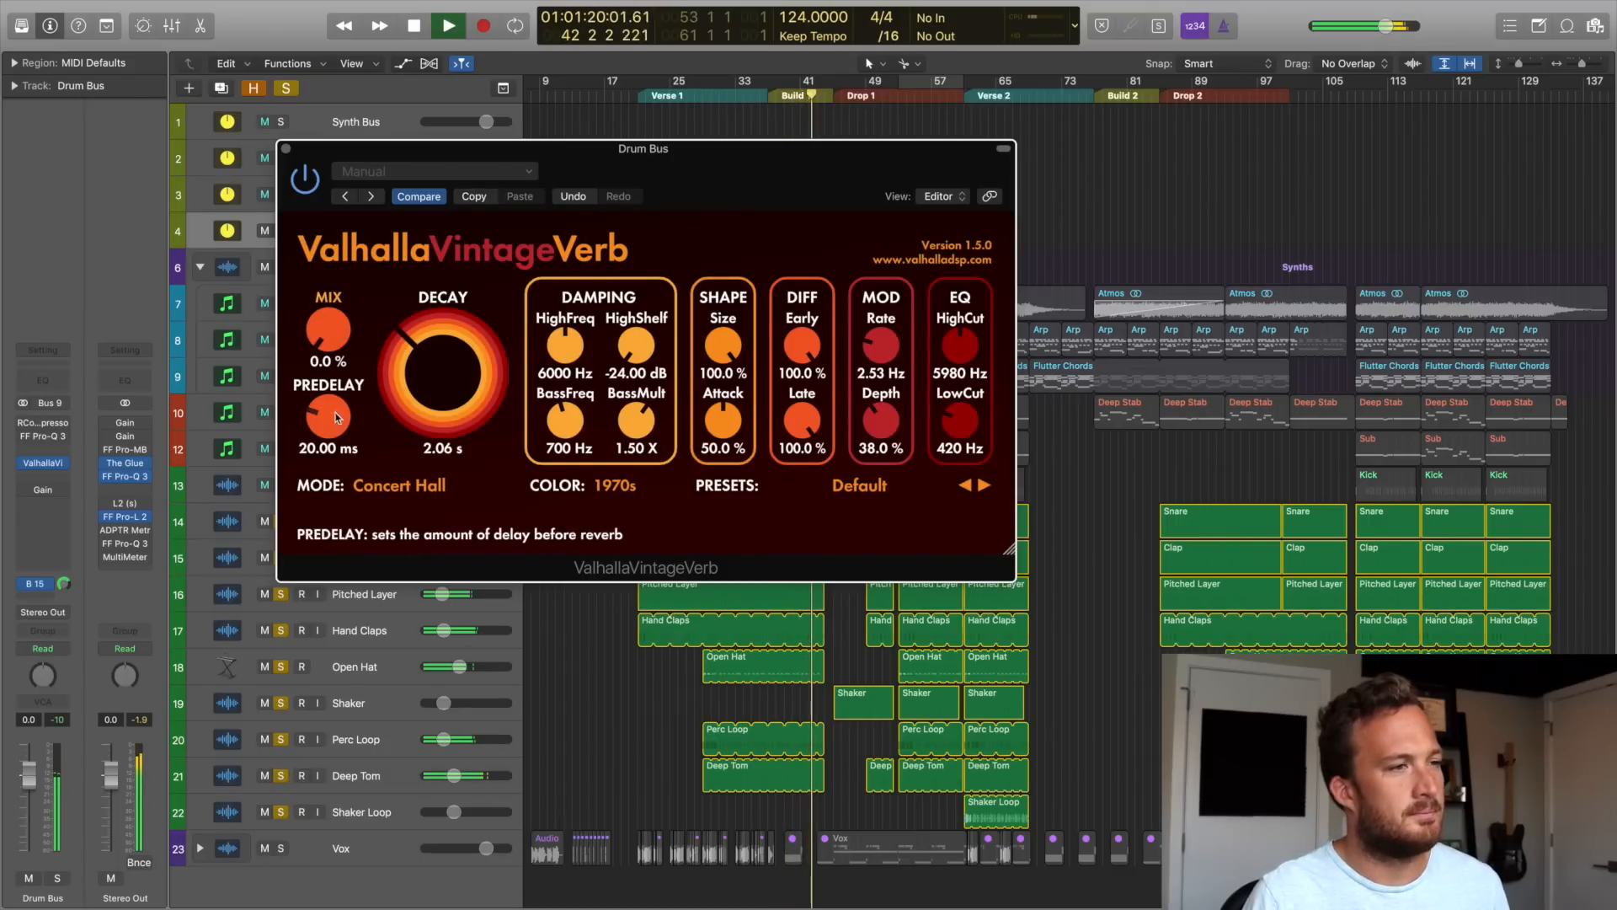
pyautogui.press('space')
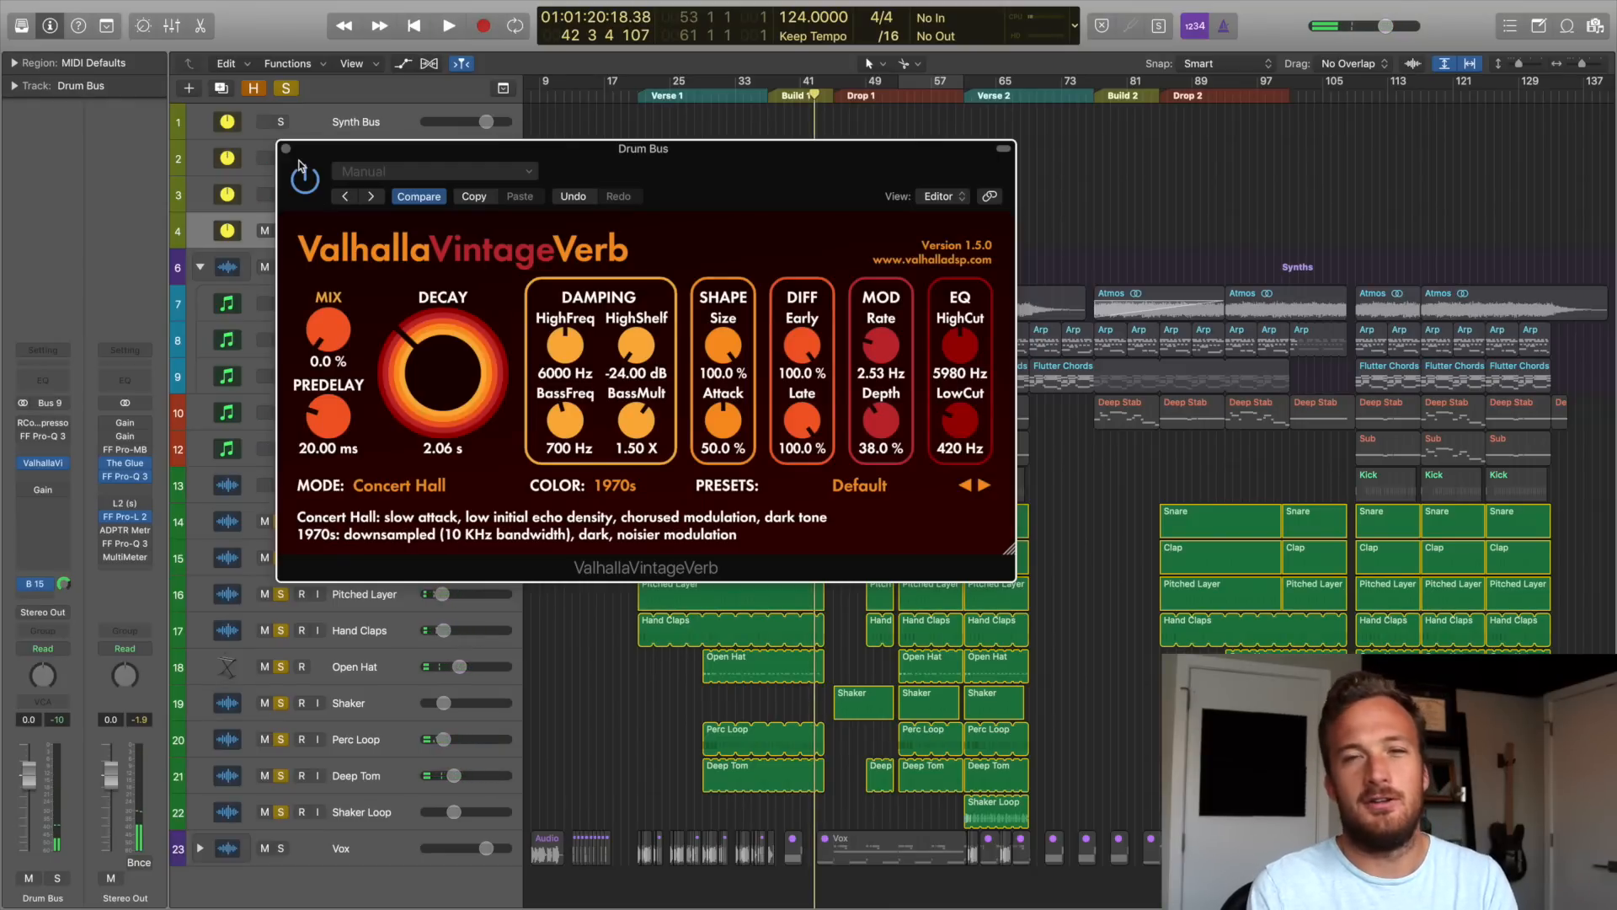
pyautogui.click(285, 149)
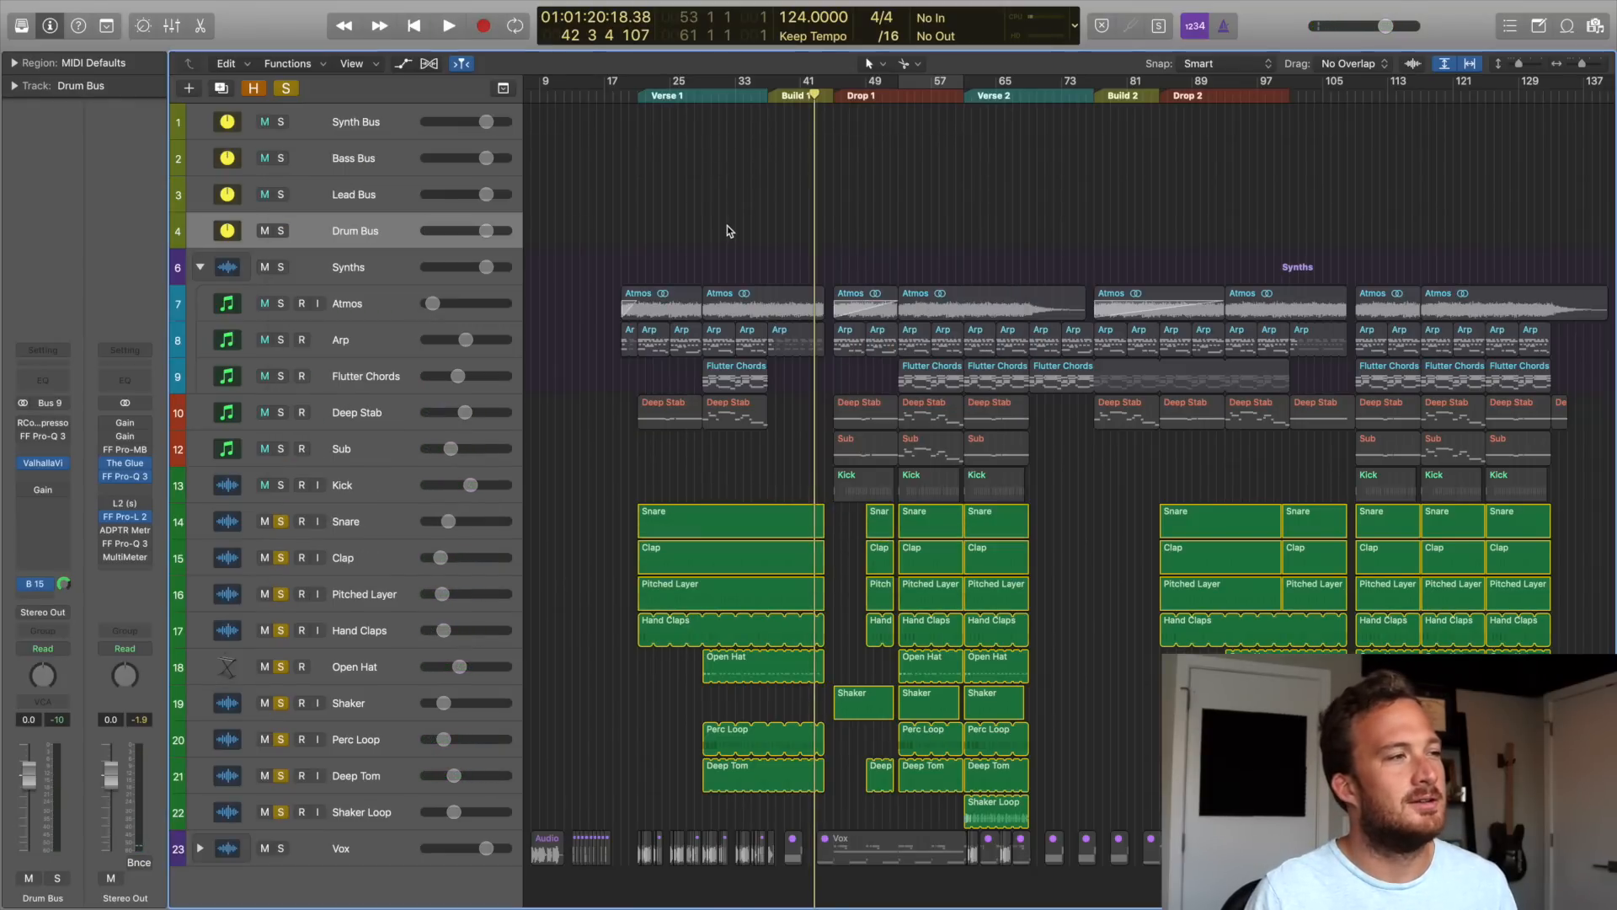
# Show track automation and set the Drum Bus automation lane to the ValhallaVintageVerb Mix parameter.
pyautogui.press('a')
pyautogui.press('super+Right')
pyautogui.press('super+Right')
pyautogui.press('super+Right')
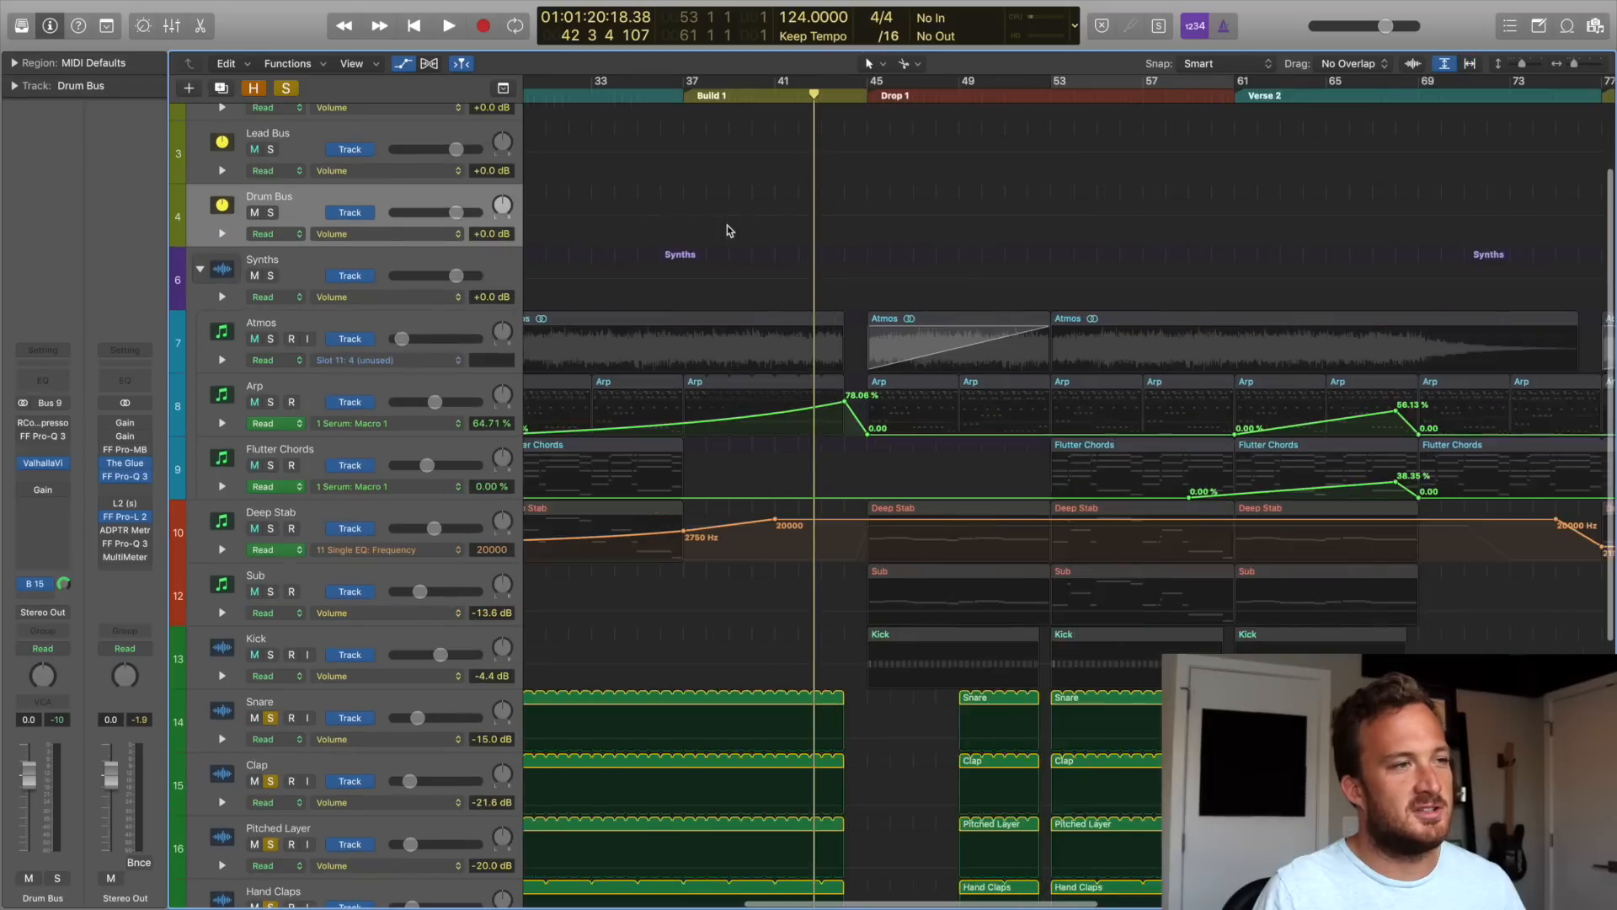
pyautogui.hscroll(-5, 724, 233)
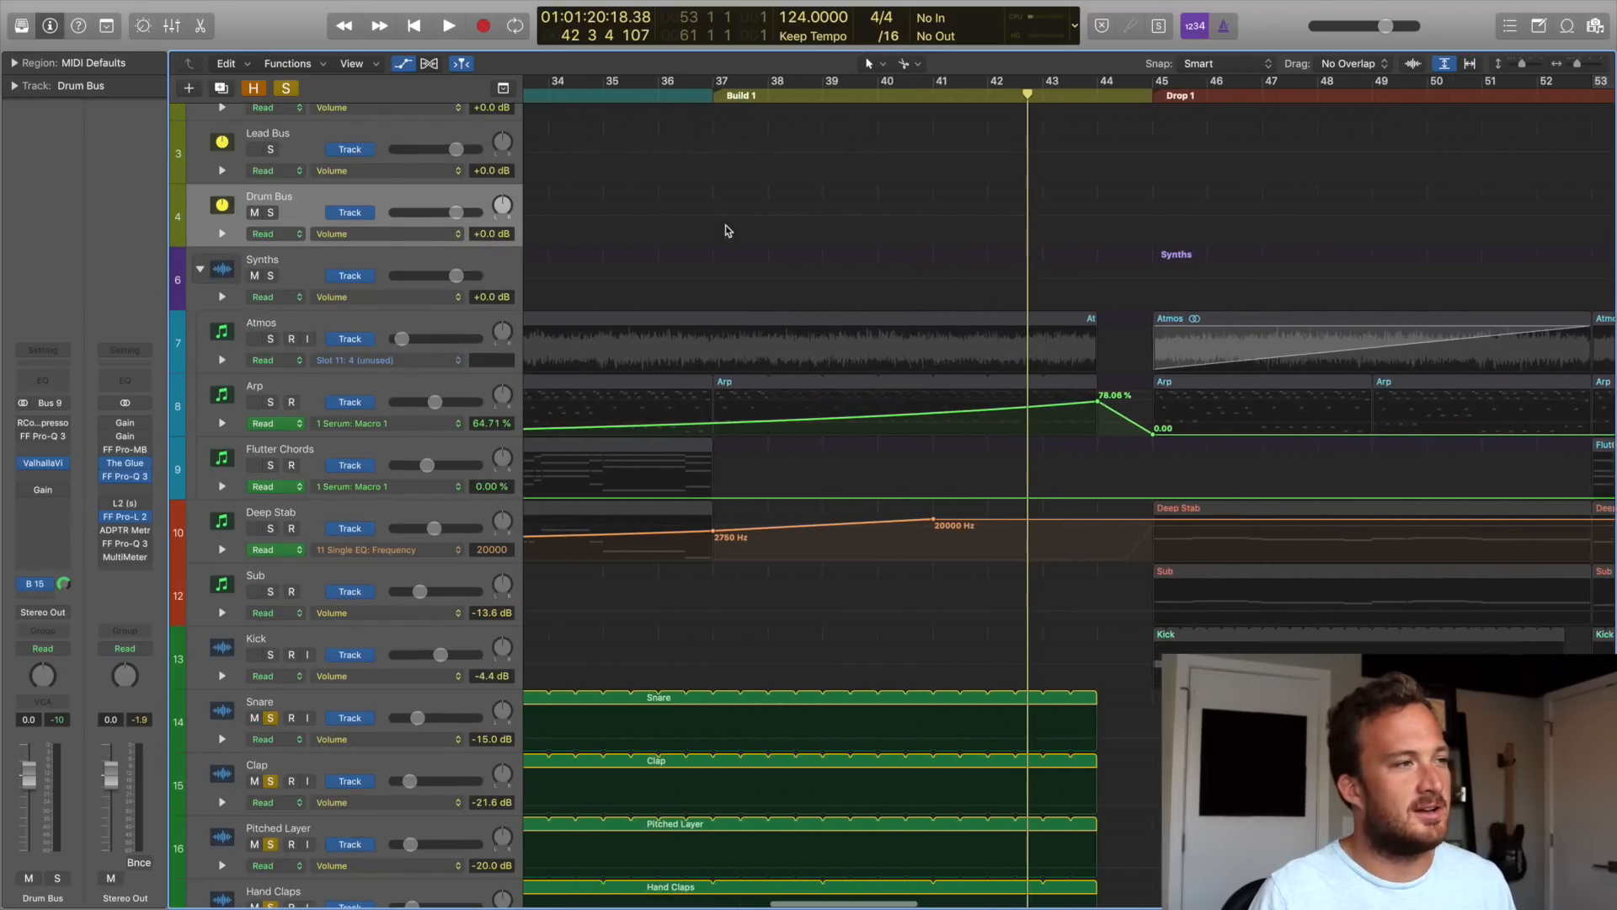
pyautogui.click(419, 234)
pyautogui.moveTo(459, 368)
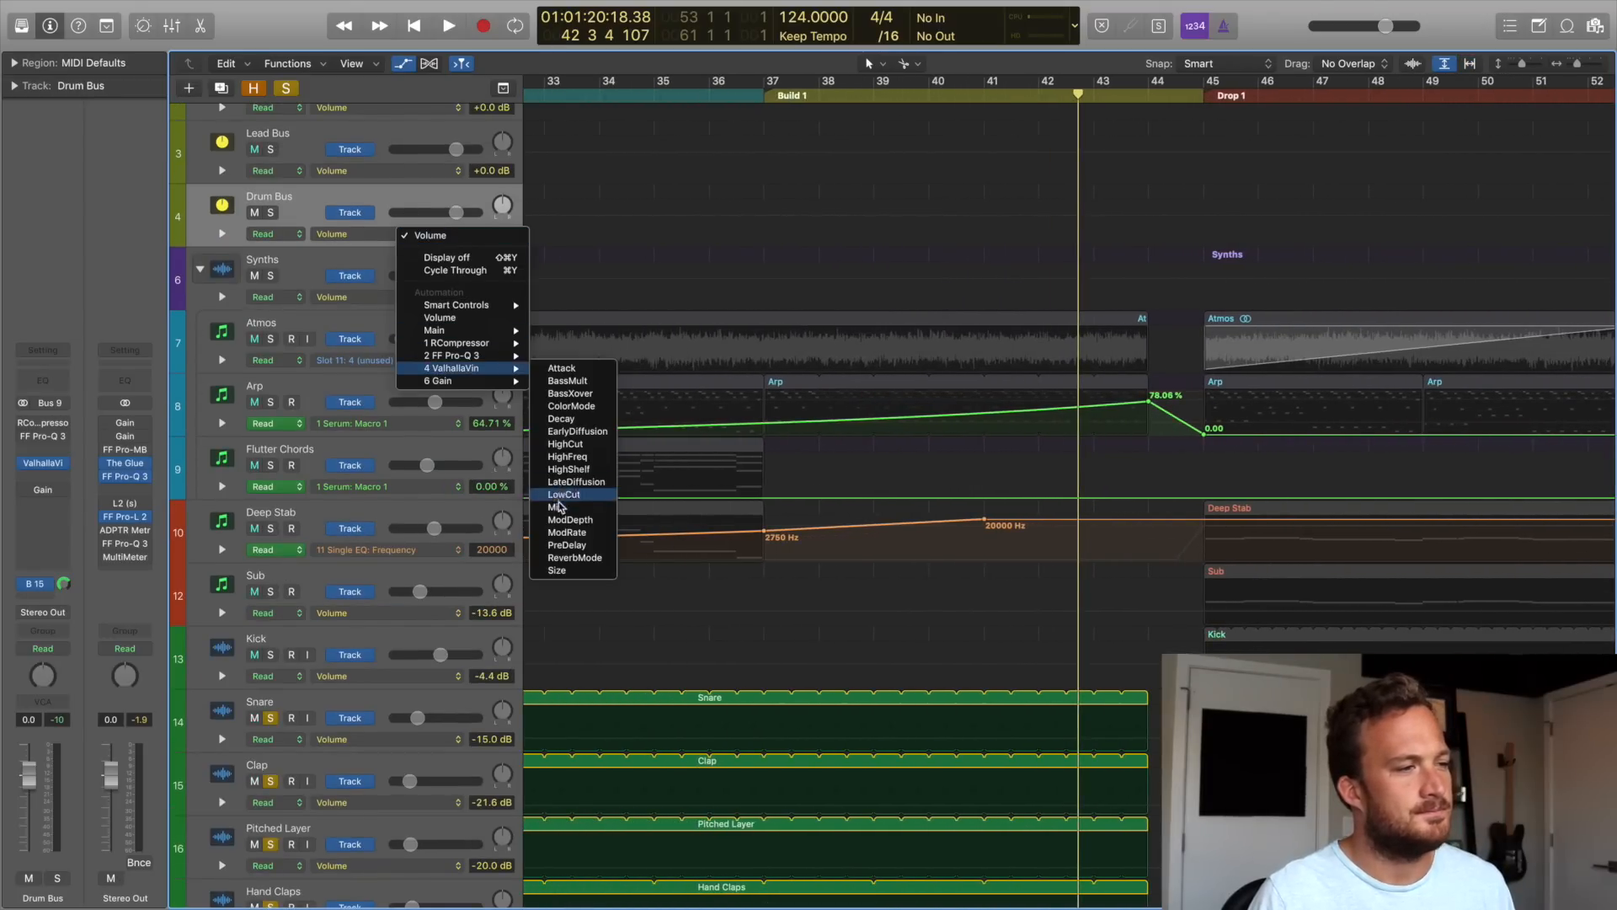
# Add Drum Bus reverb mix points at bars 37, 44 and 45, raising the bar 44 point to 0.42.
pyautogui.click(761, 246)
pyautogui.click(775, 246)
pyautogui.click(1148, 245)
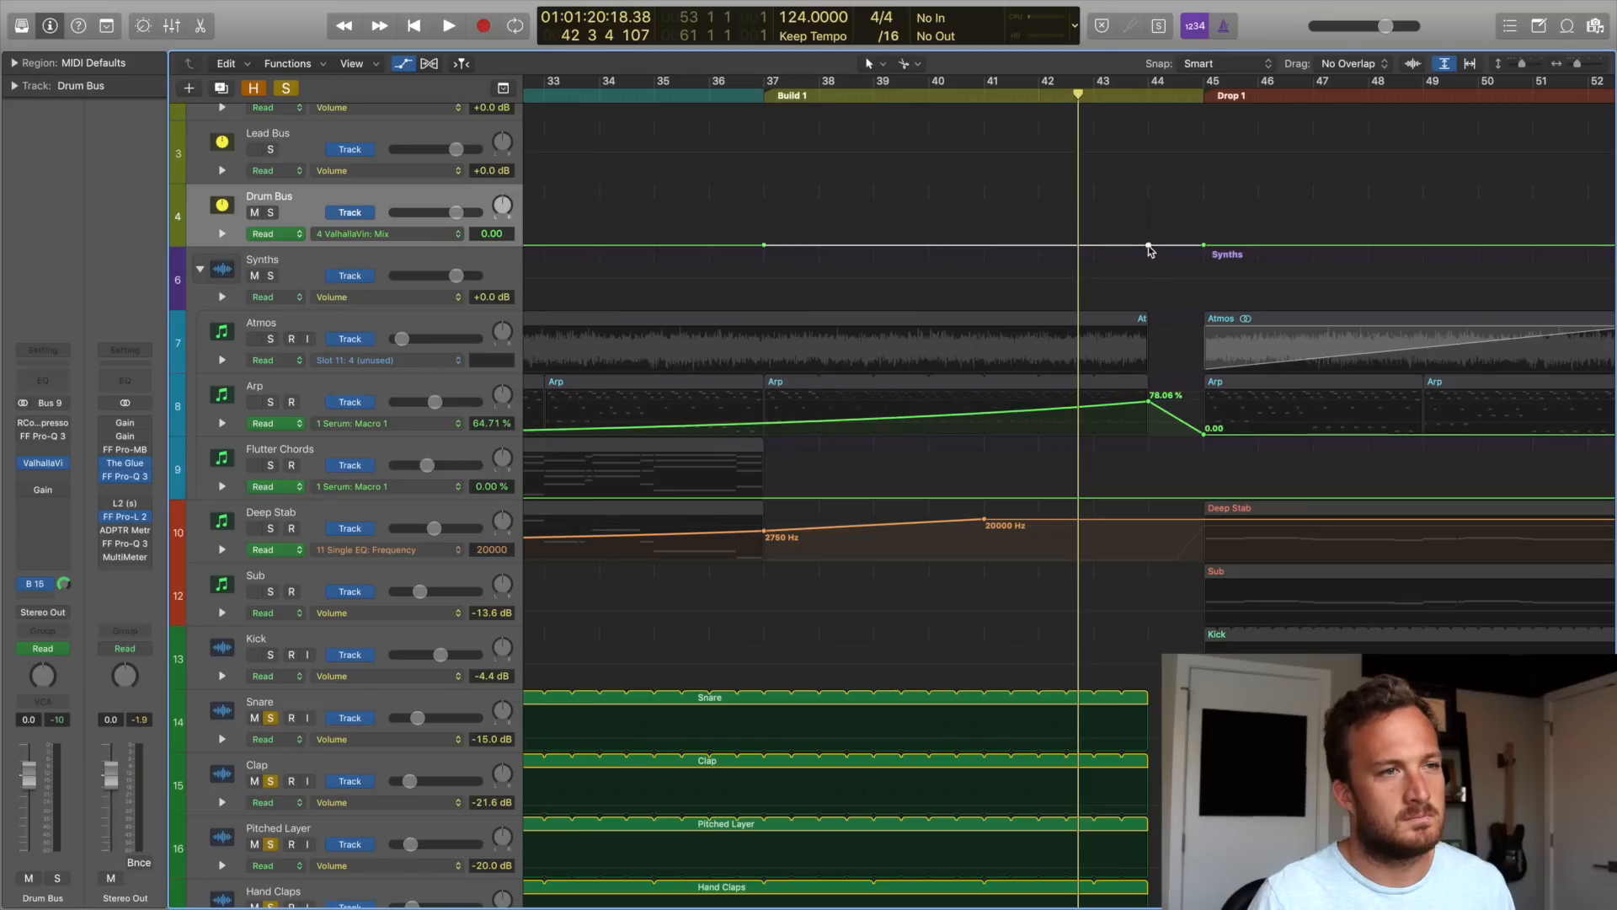
pyautogui.moveTo(1148, 245); pyautogui.dragTo(1148, 225)
# Play Build 1 from bar 37 with the drums unsoloed and lower the bar 44 reverb mix point to 0.25.
pyautogui.click(756, 99)
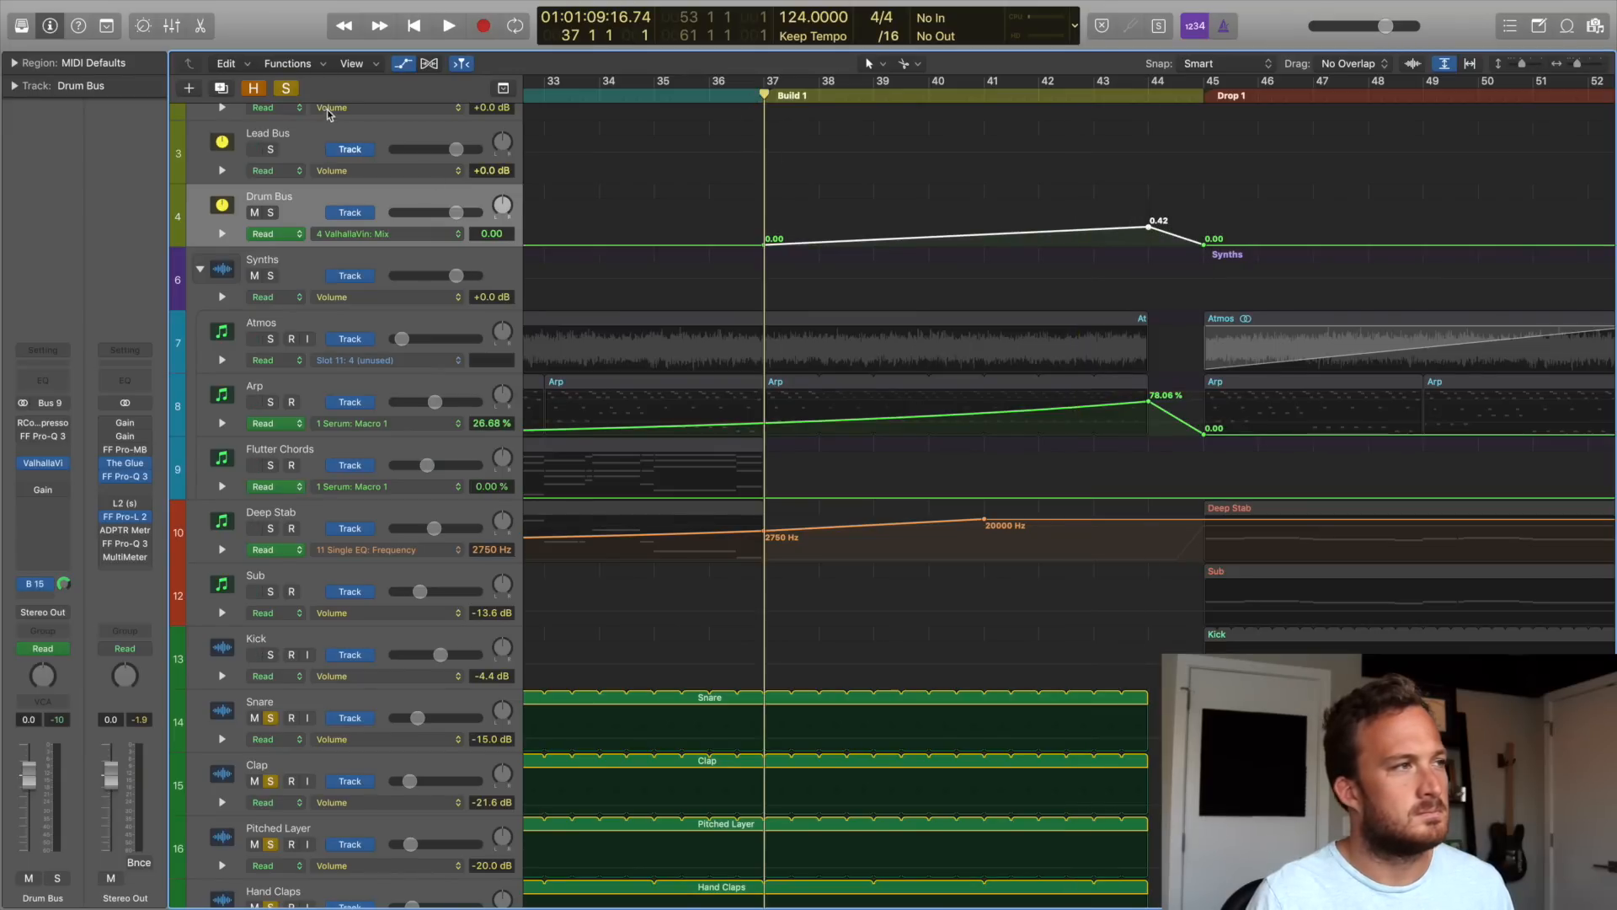
pyautogui.press('space')
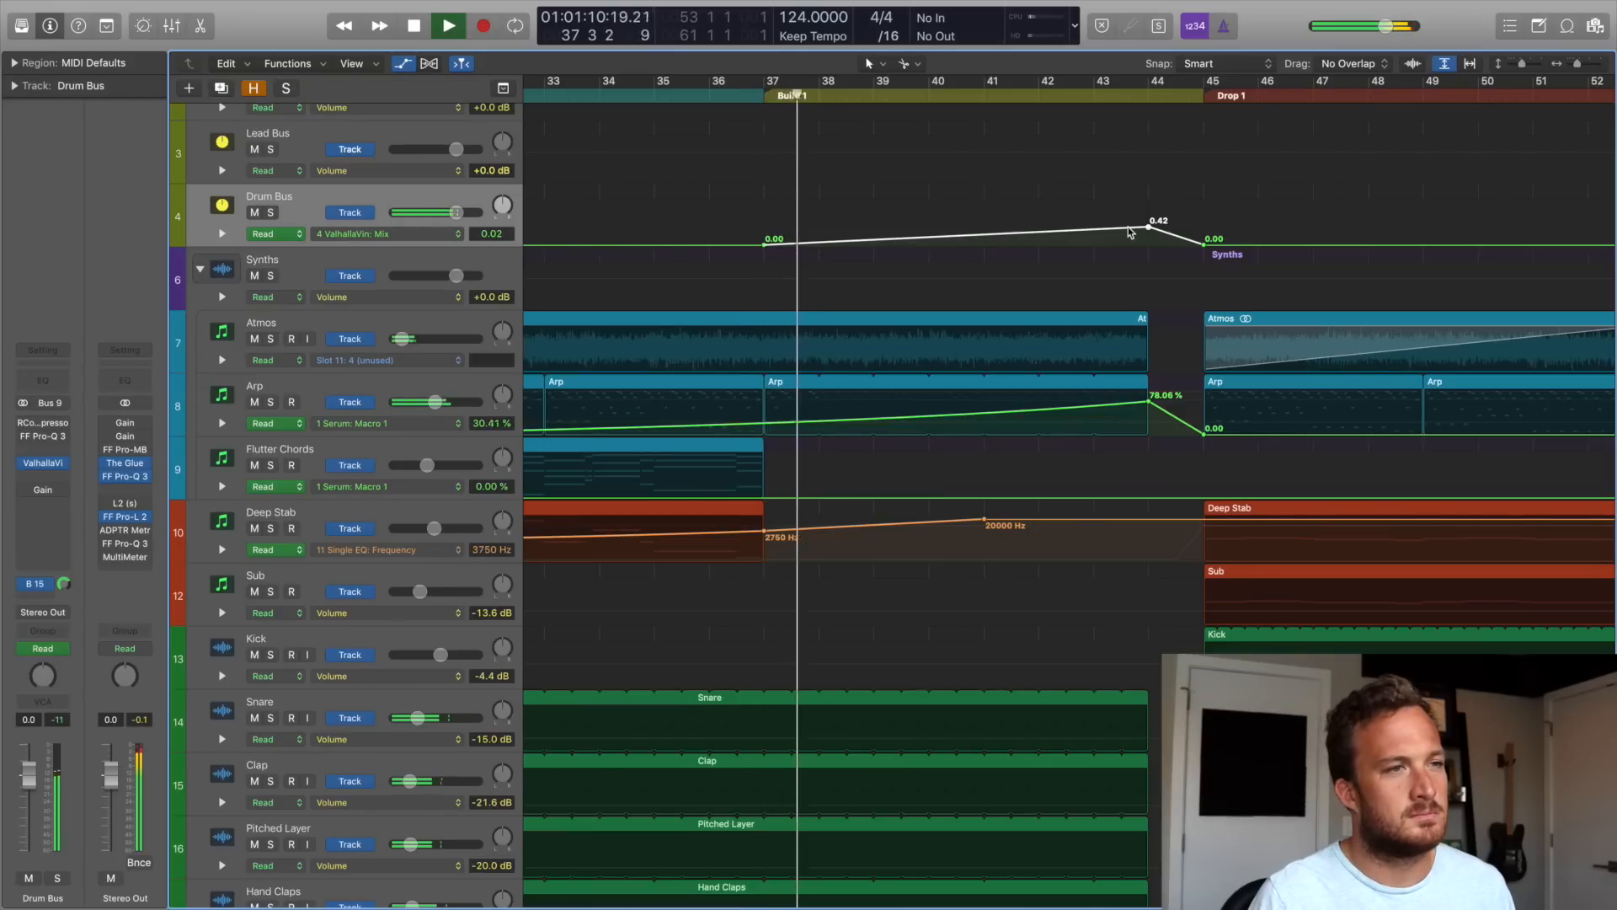
pyautogui.moveTo(1148, 226); pyautogui.dragTo(1148, 230)
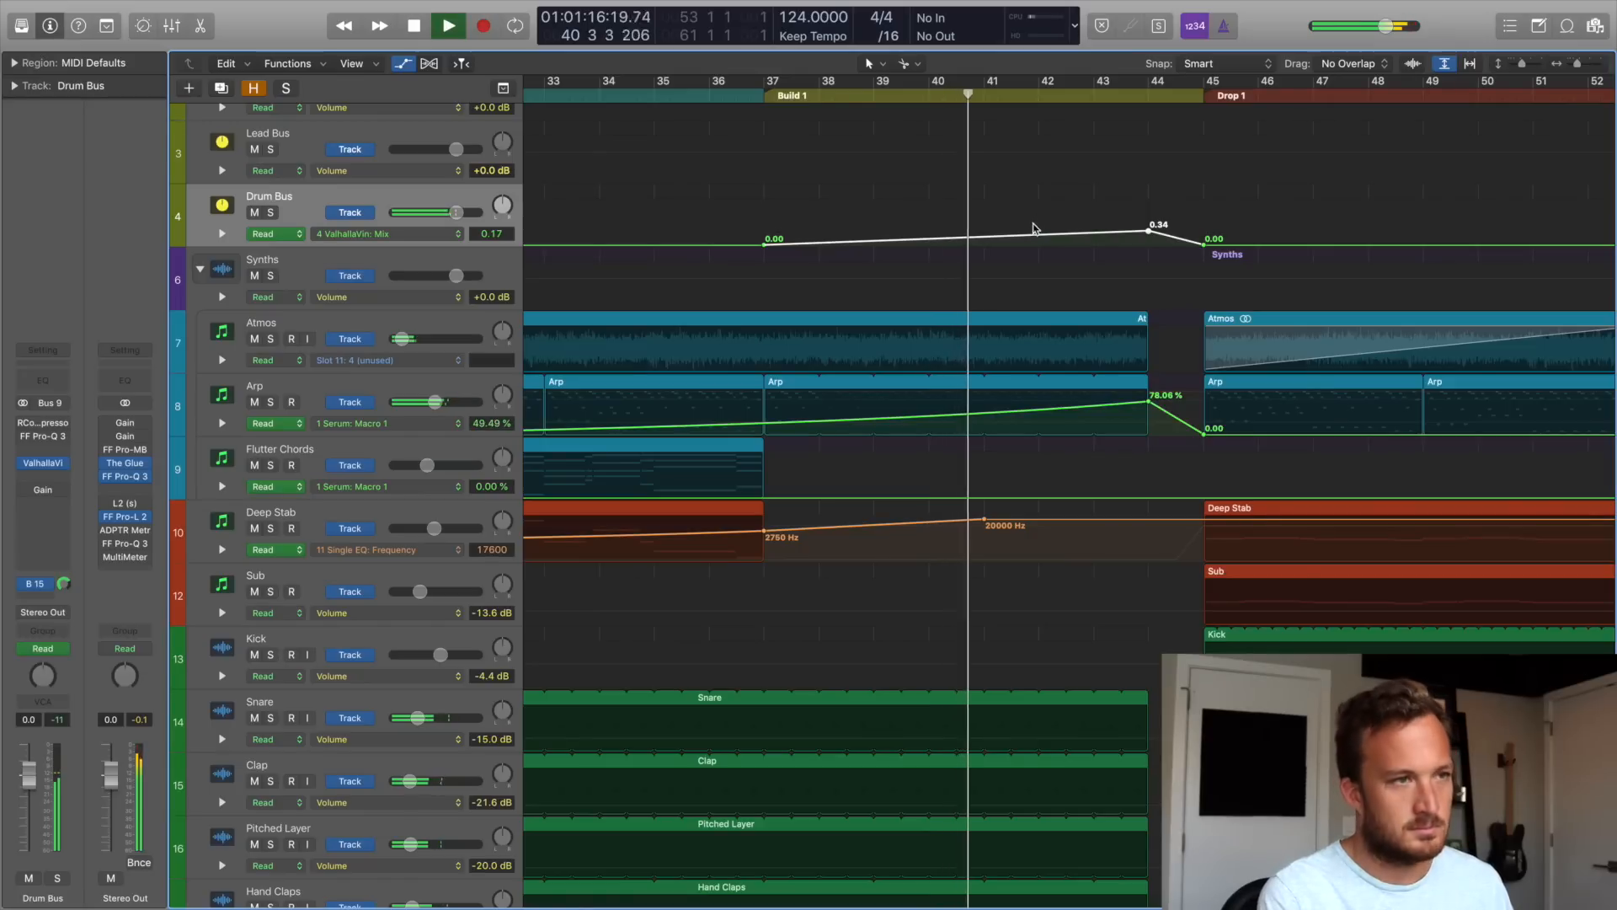
pyautogui.moveTo(1038, 236); pyautogui.dragTo(1039, 240)
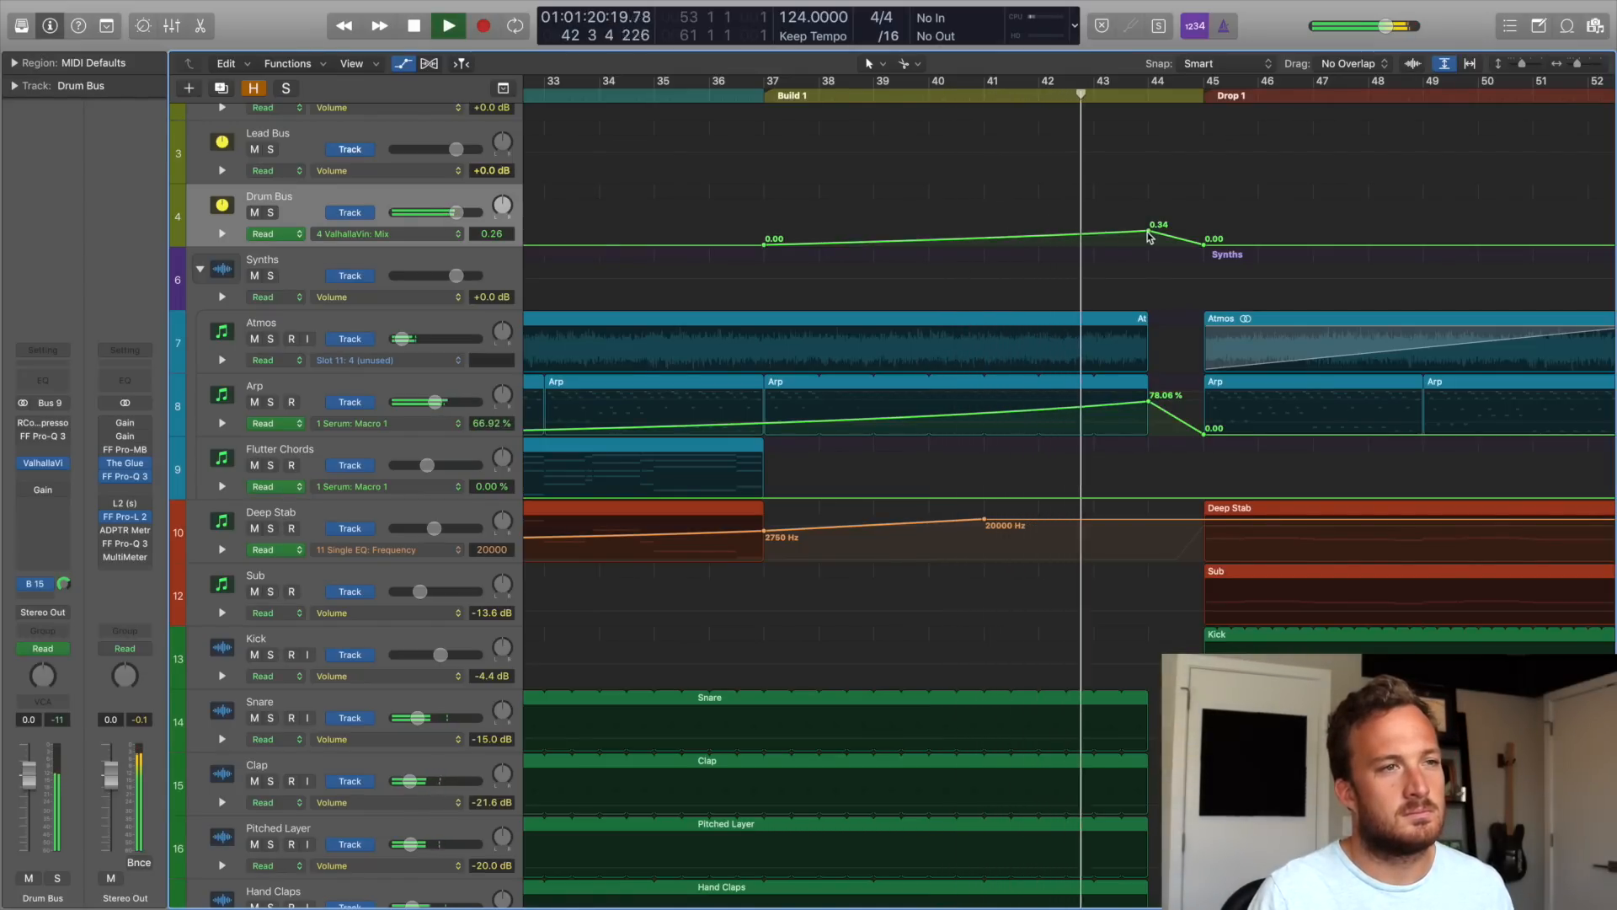
pyautogui.moveTo(1148, 230); pyautogui.dragTo(1147, 238)
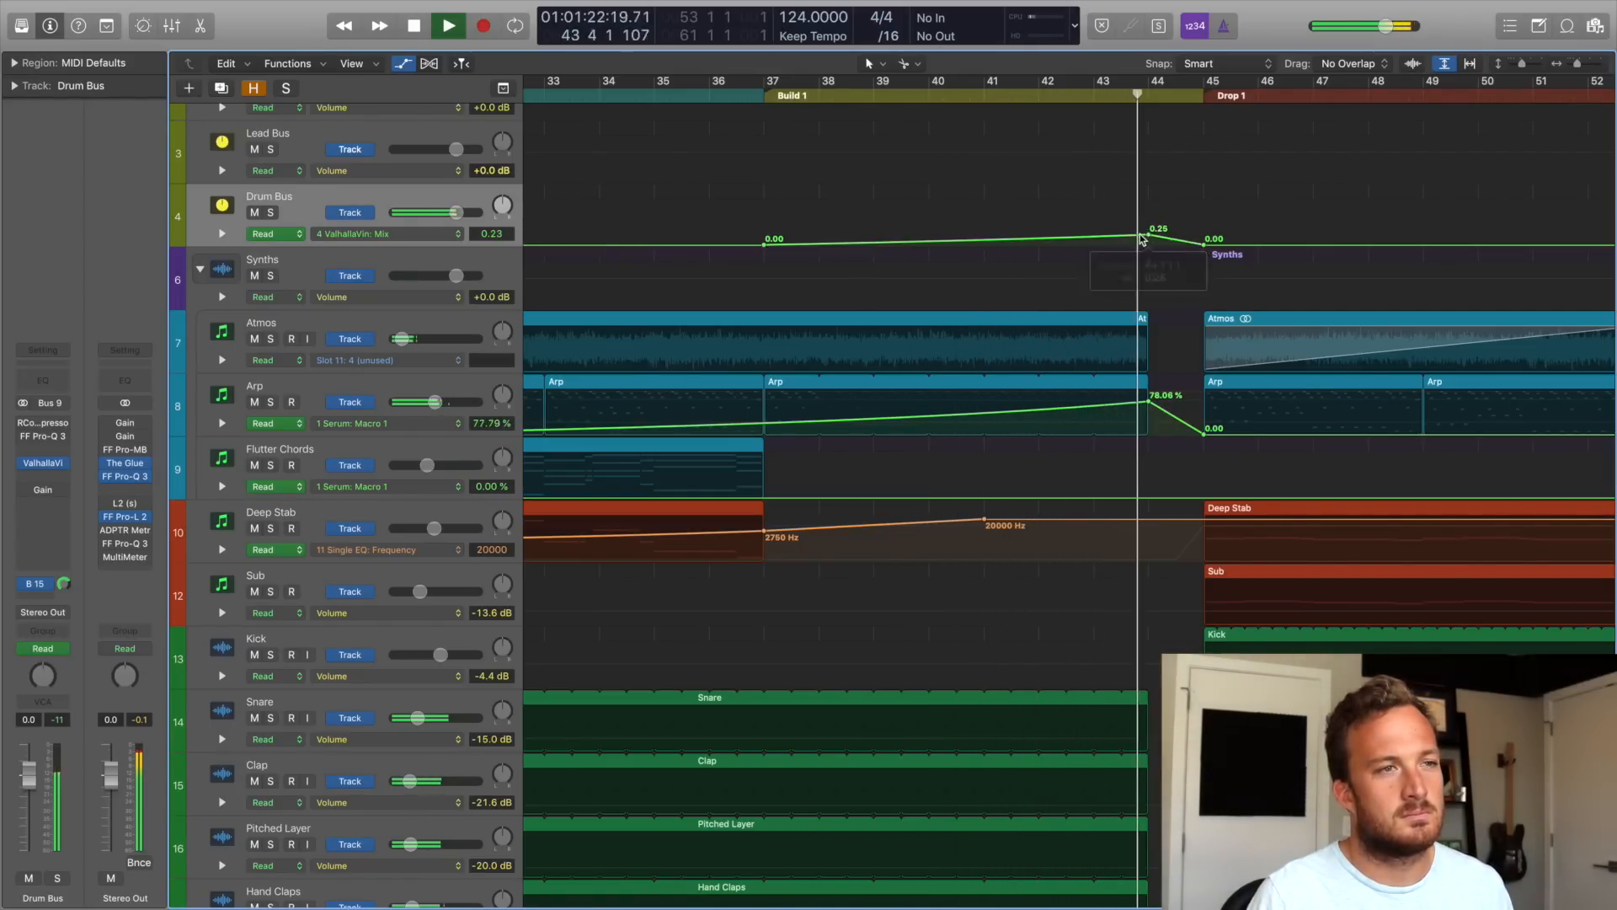
pyautogui.press('space')
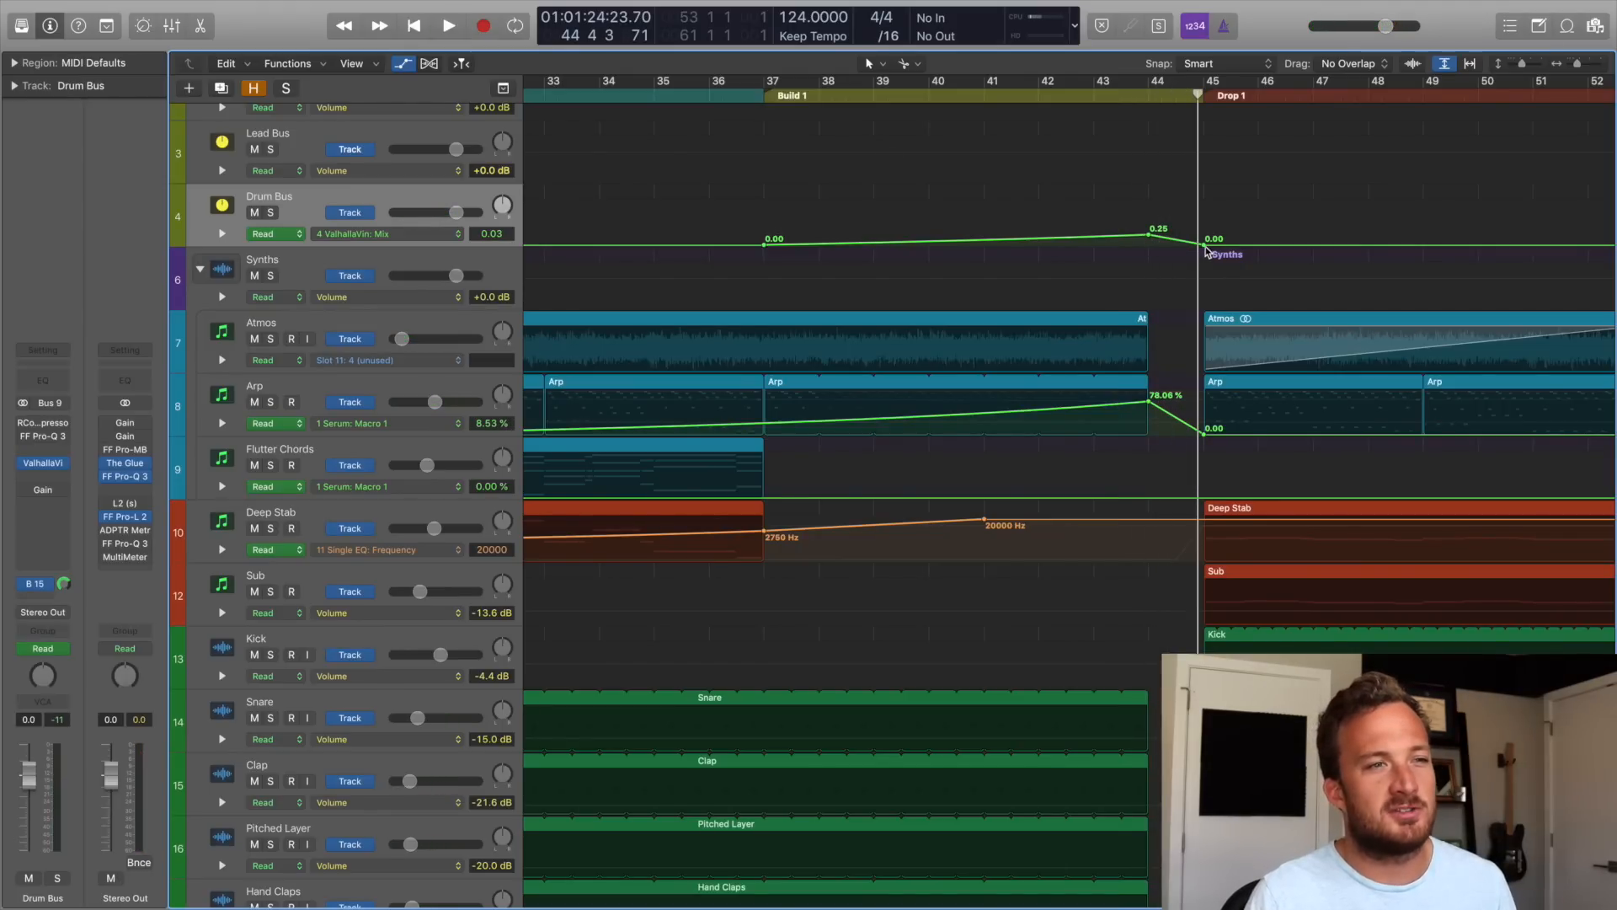
# Replay the end of Build 1 from bar 43 to hear the reverb tail before Drop 1.
pyautogui.moveTo(1205, 245)
pyautogui.mouseDown()
pyautogui.moveTo(1159, 245)
pyautogui.moveTo(1203, 244)
pyautogui.mouseUp()
pyautogui.click(1134, 96)
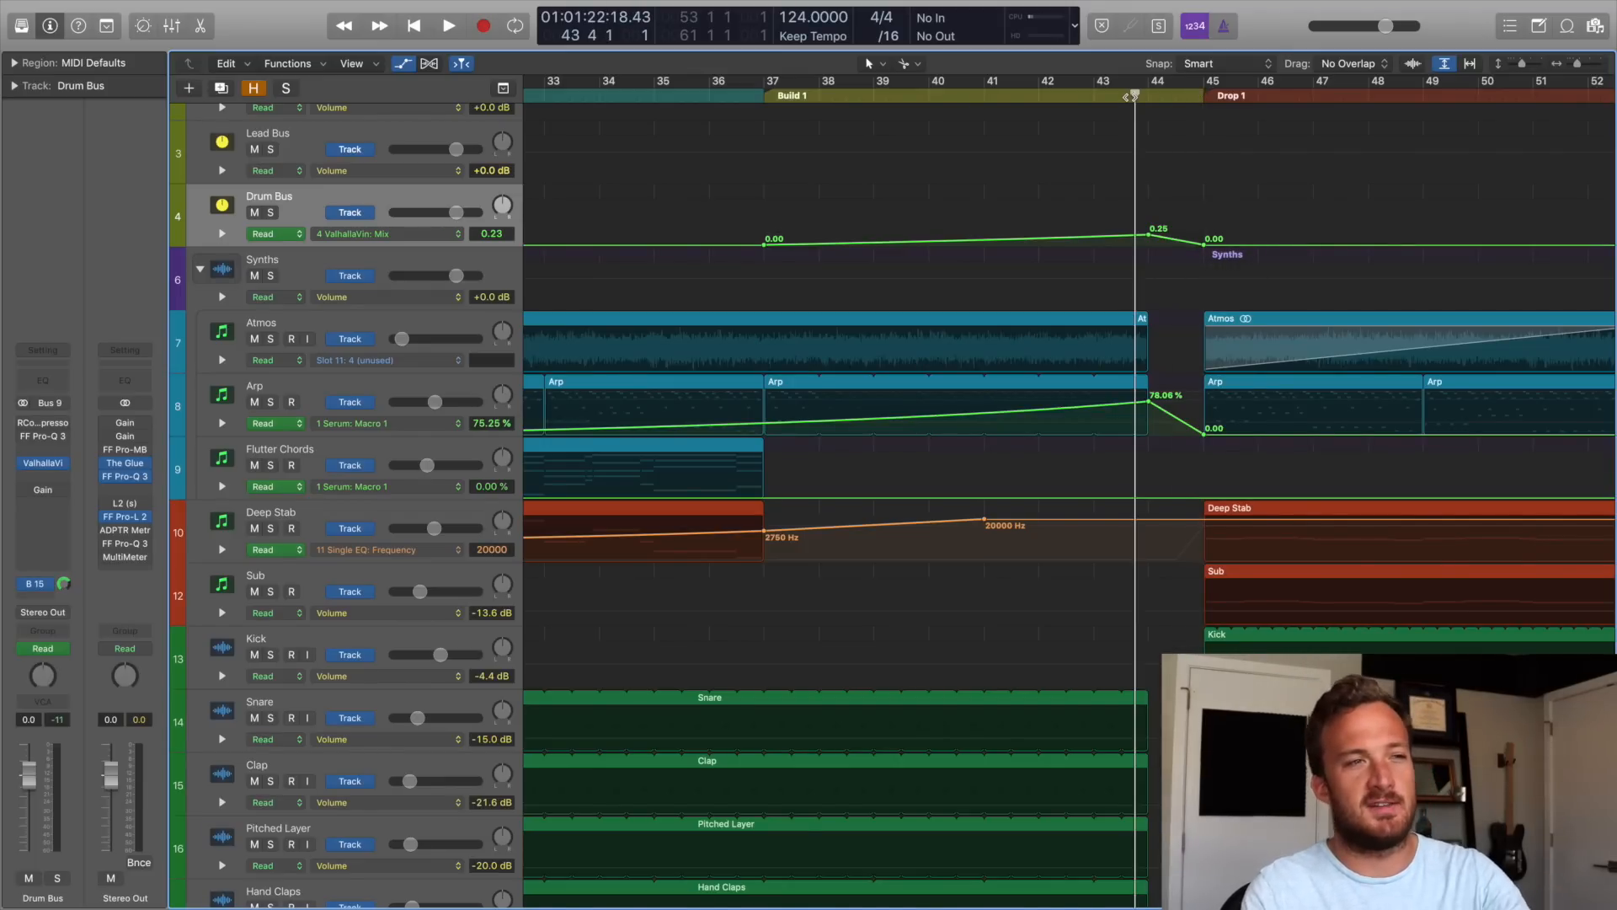
pyautogui.press('space')
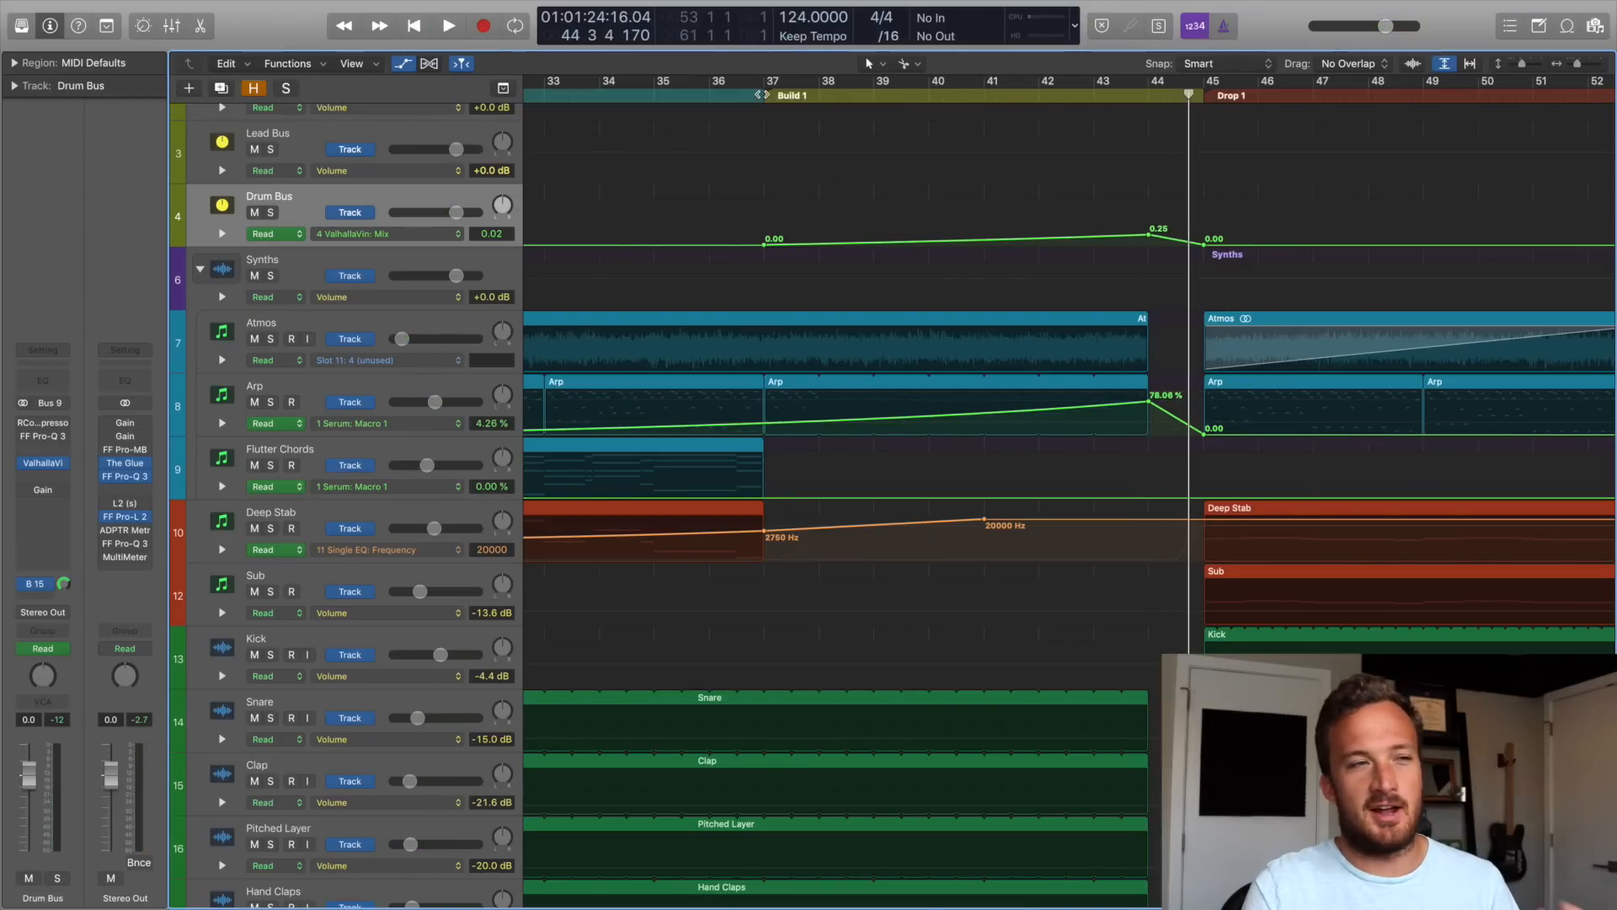
# Return the playhead to bar 37, hide the automation and fit the whole arrangement in view.
pyautogui.click(762, 94)
pyautogui.press('a')
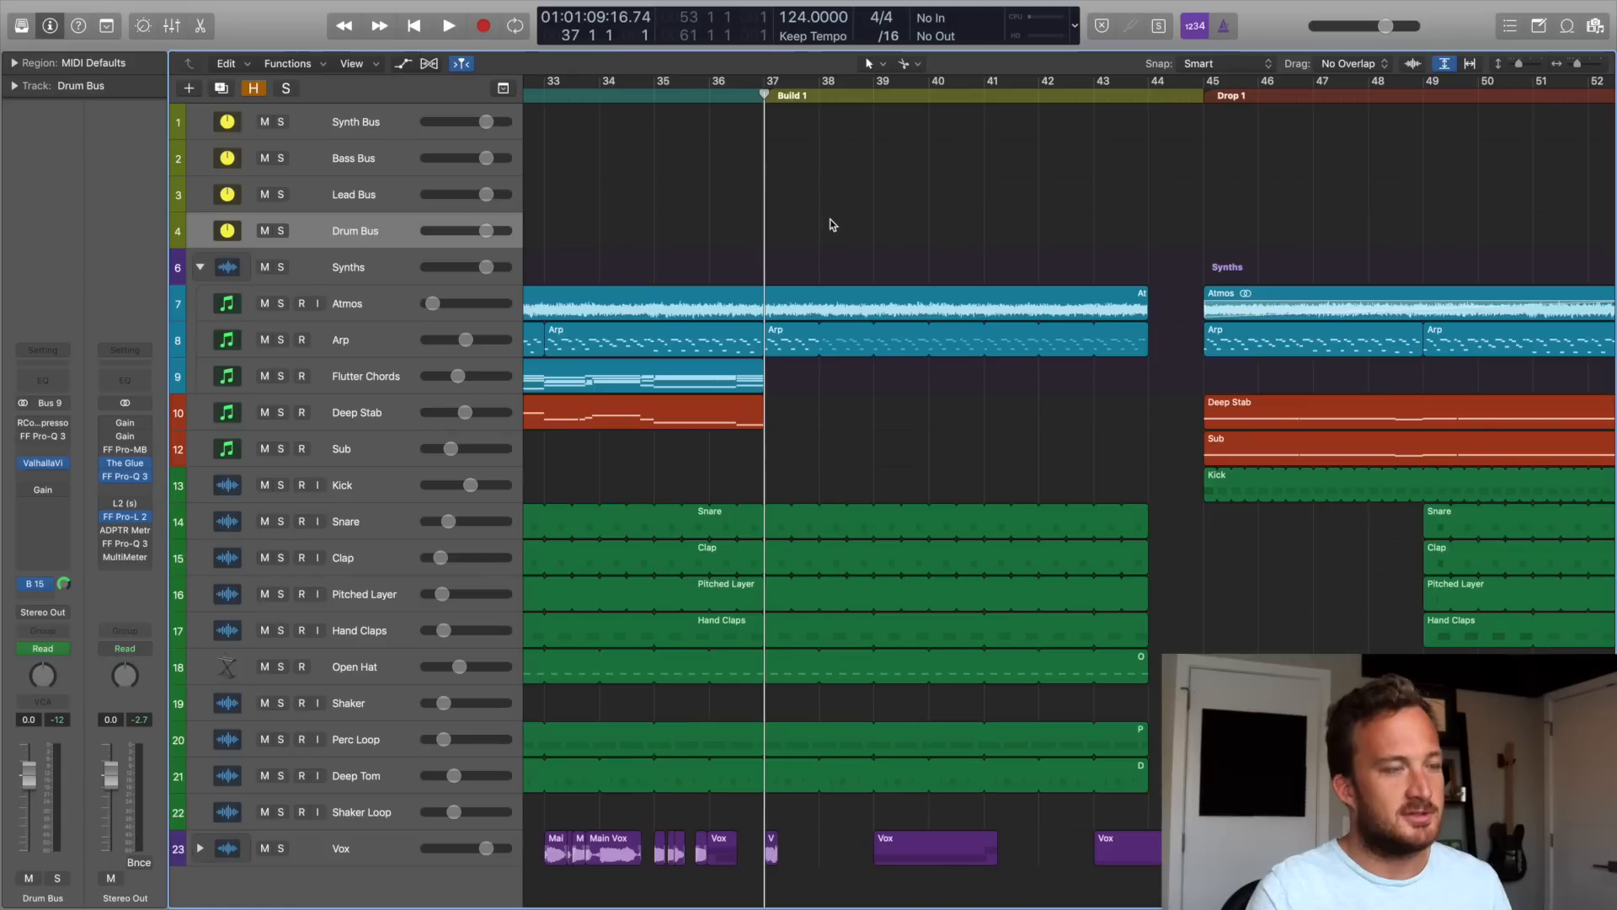
pyautogui.press('z')
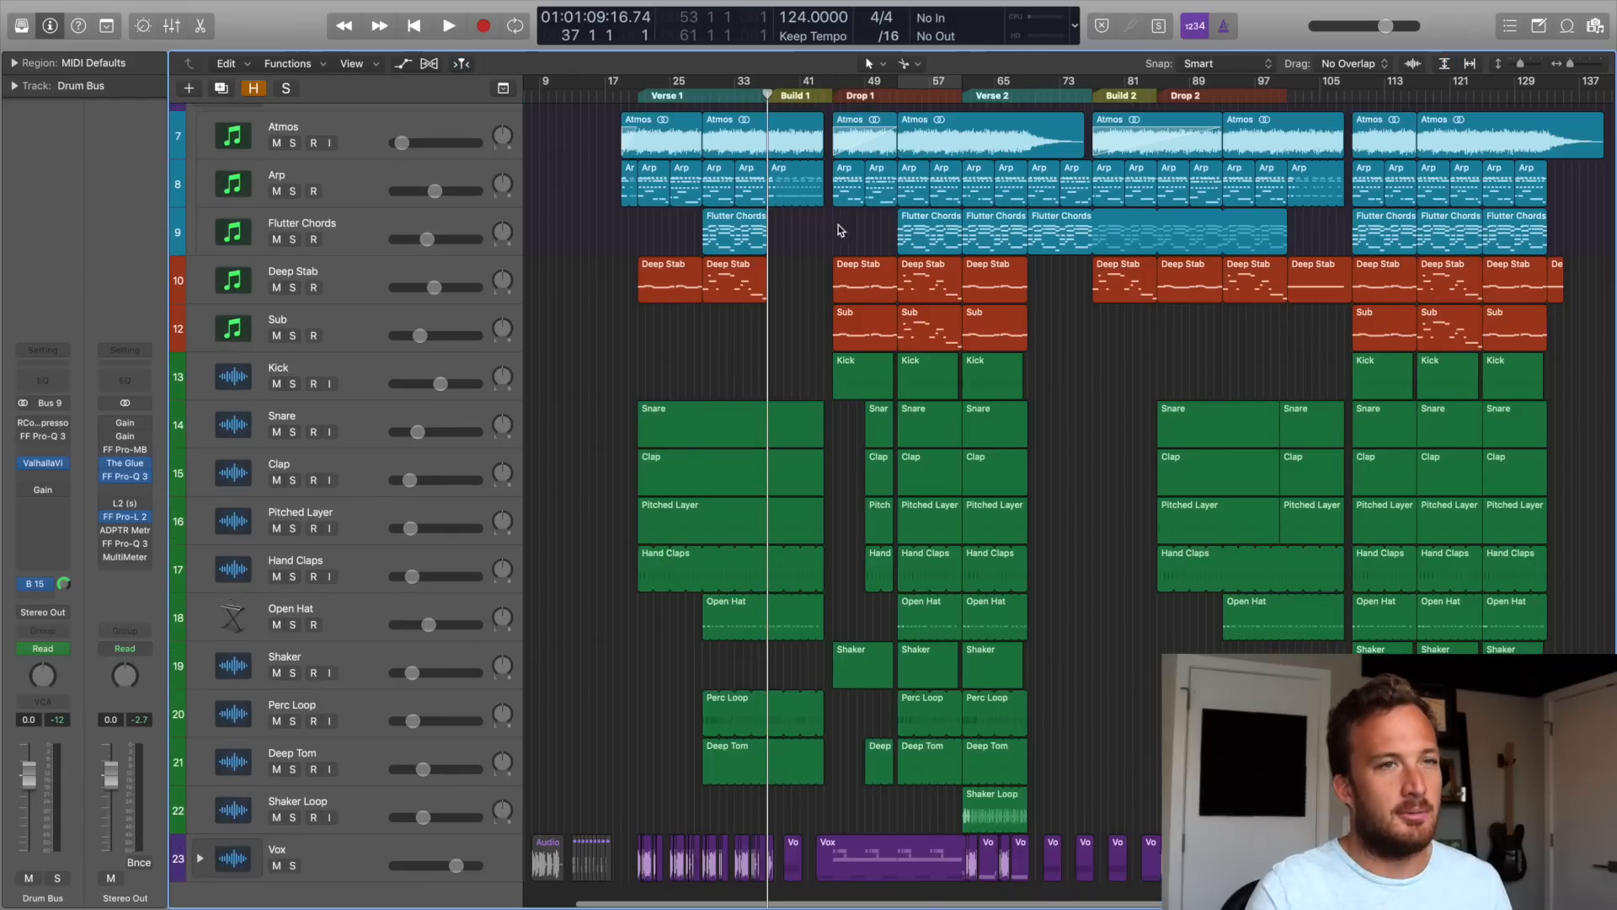
# Show the file browser and add a software instrument track below Vox with the EXS24 sampler as its instrument.
pyautogui.click(1595, 27)
pyautogui.click(323, 178)
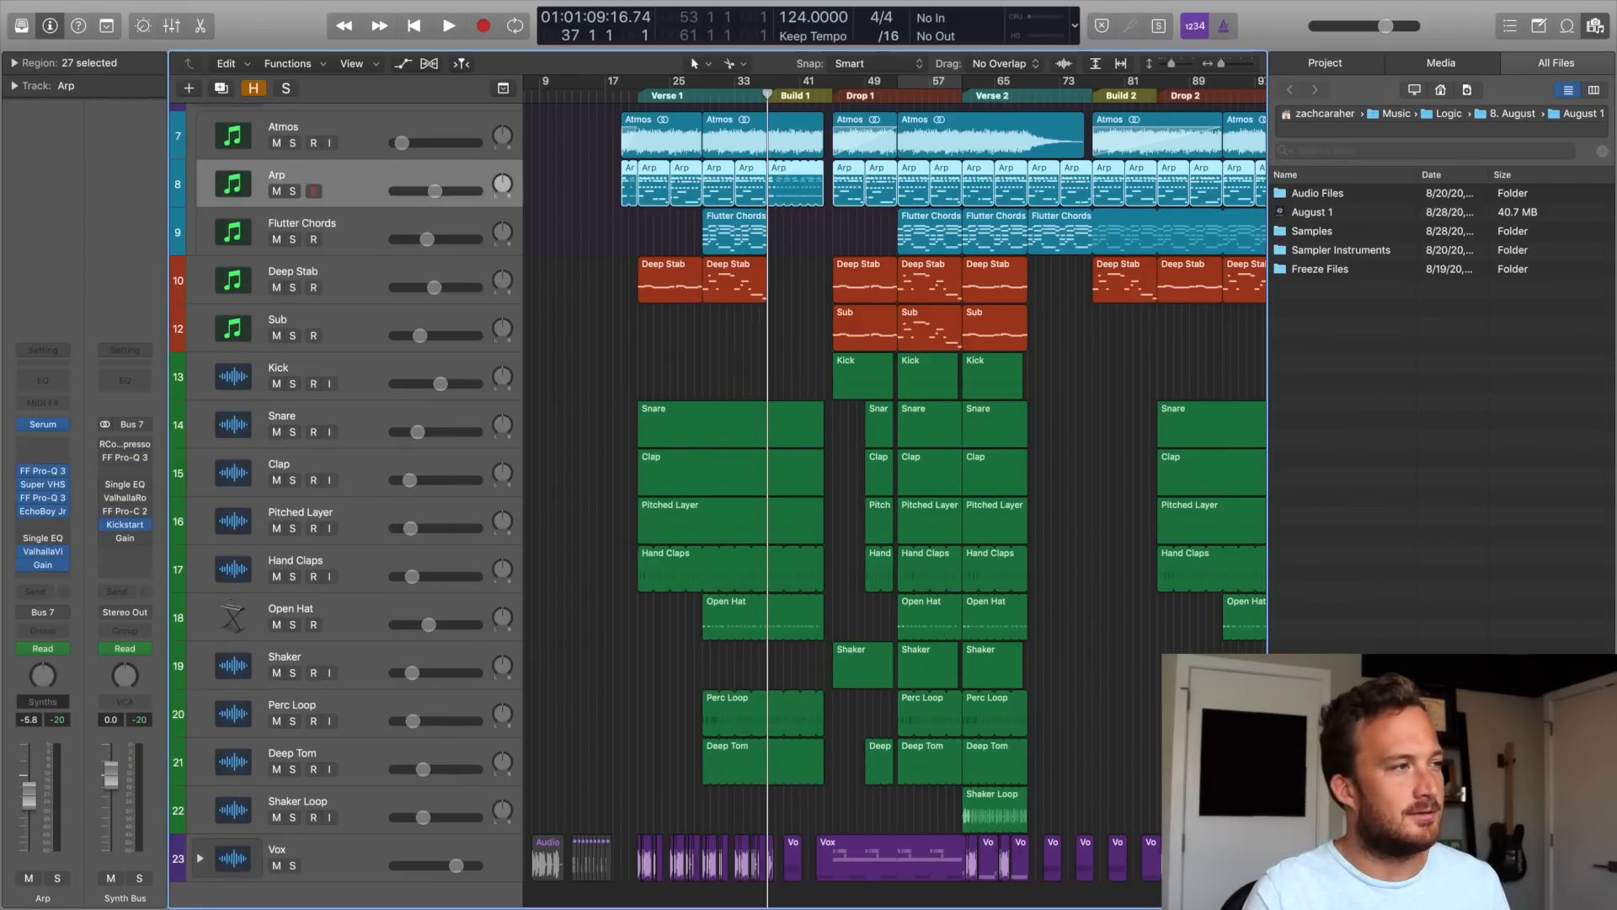
pyautogui.doubleClick(383, 893)
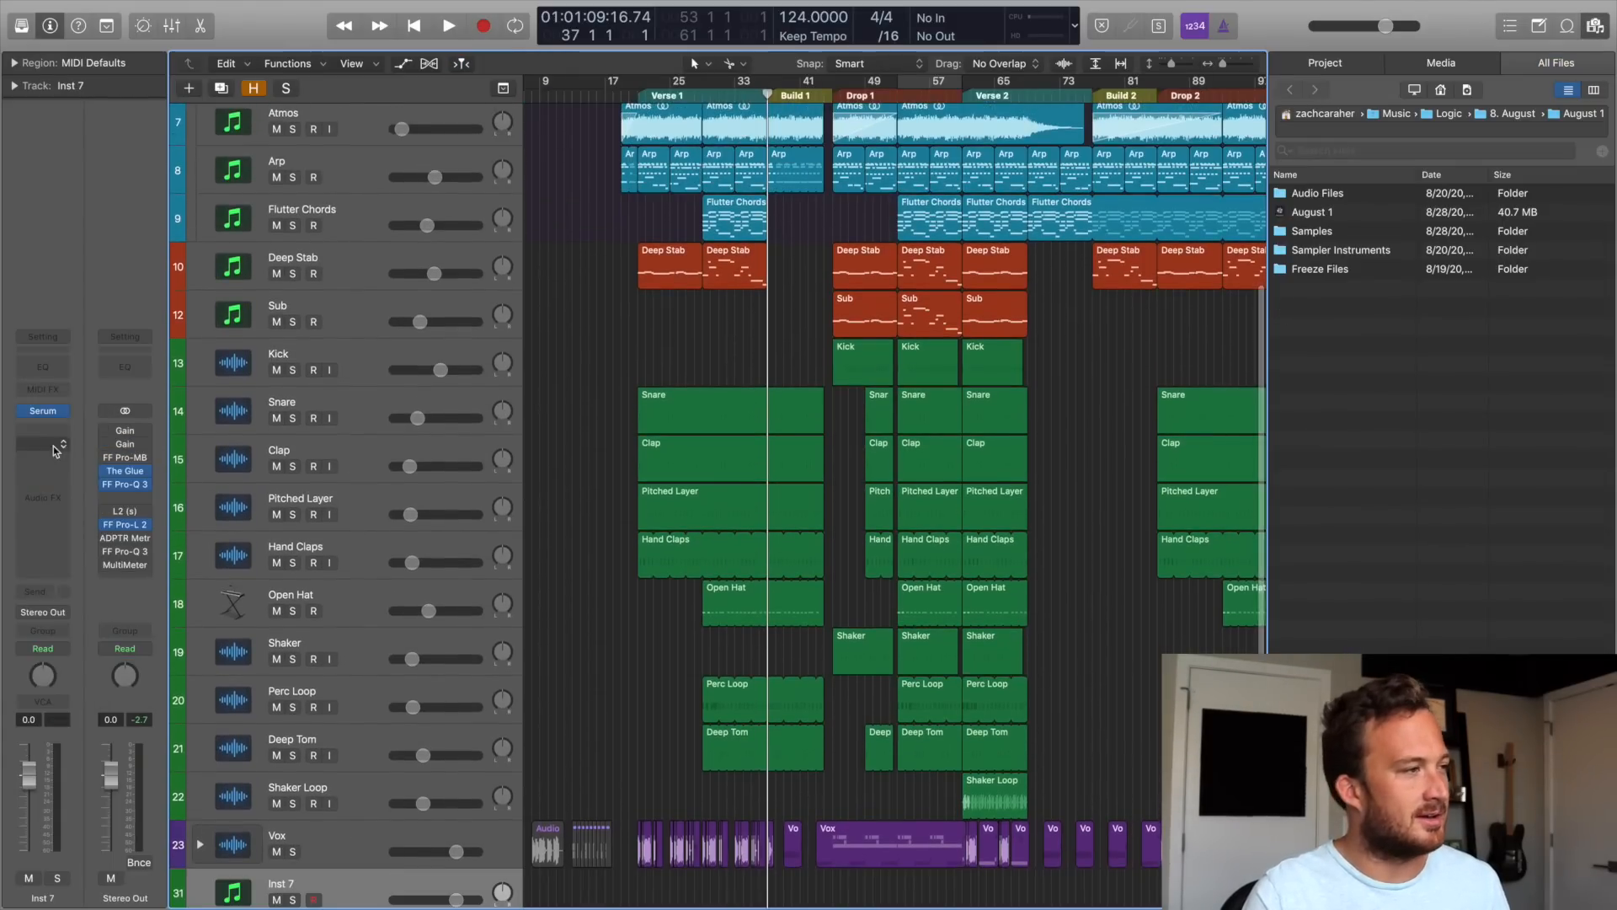
pyautogui.click(46, 410)
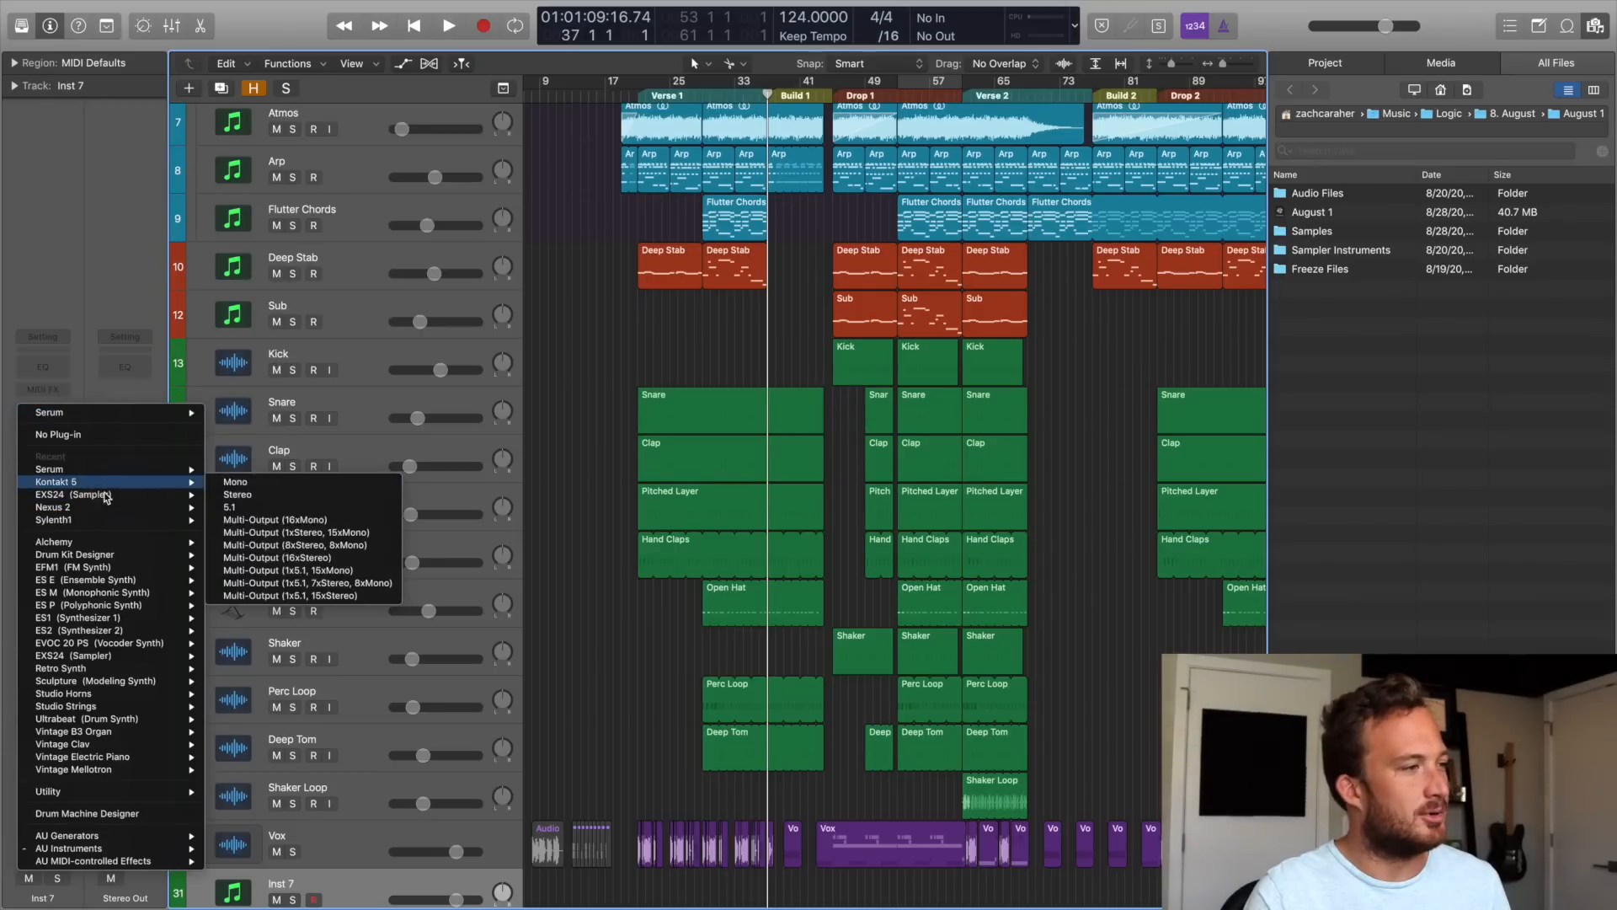
pyautogui.moveTo(109, 495)
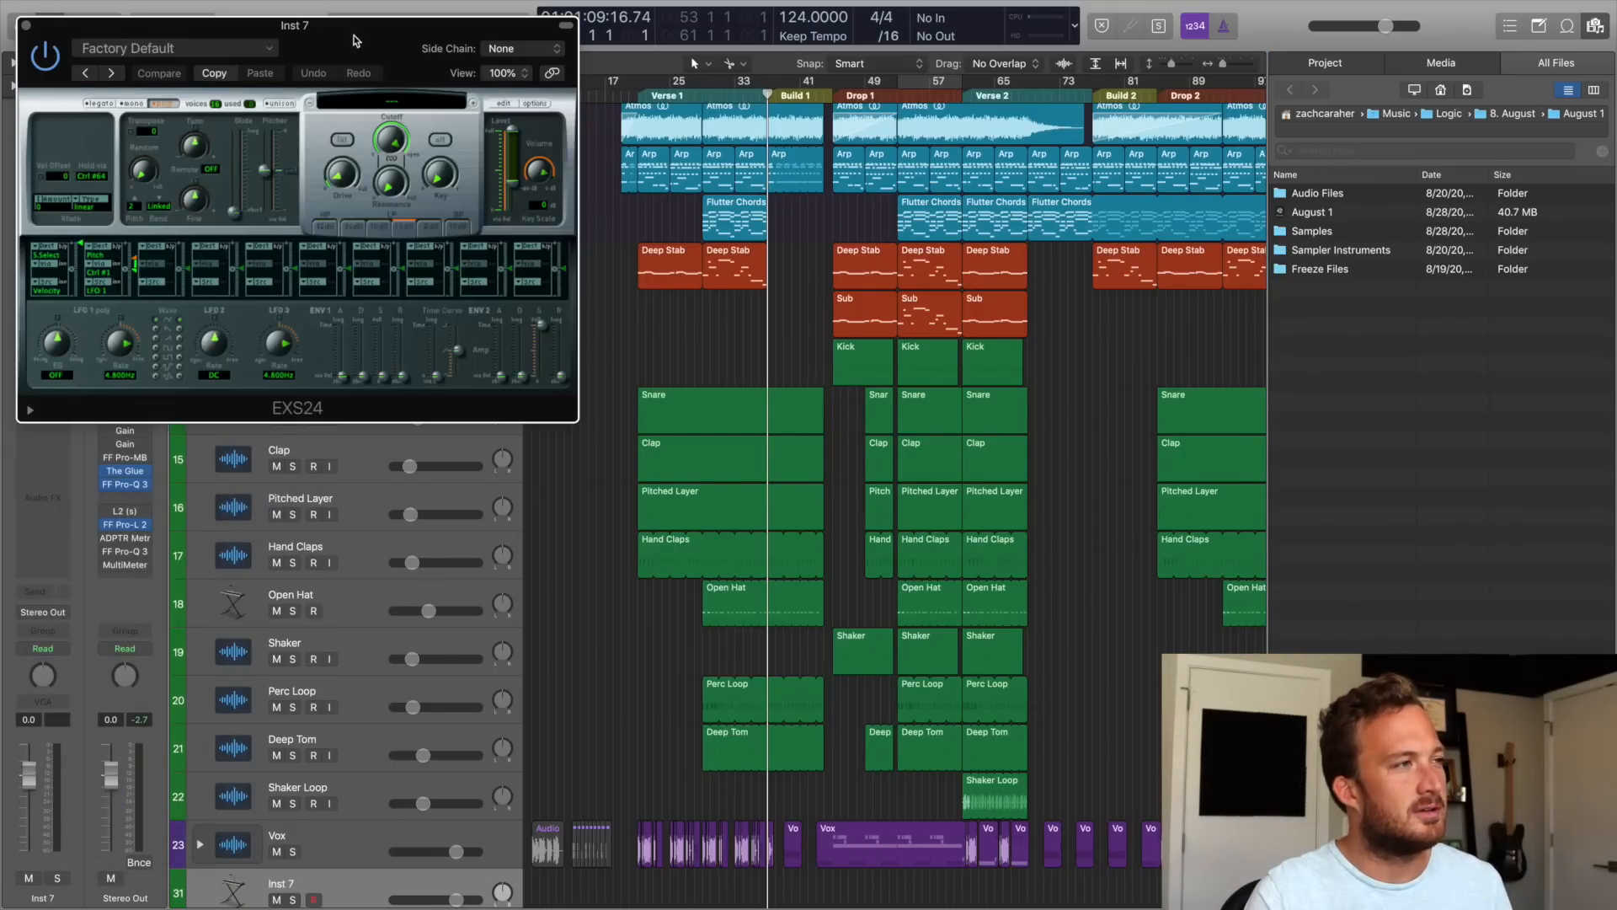
pyautogui.moveTo(357, 40); pyautogui.dragTo(564, 146)
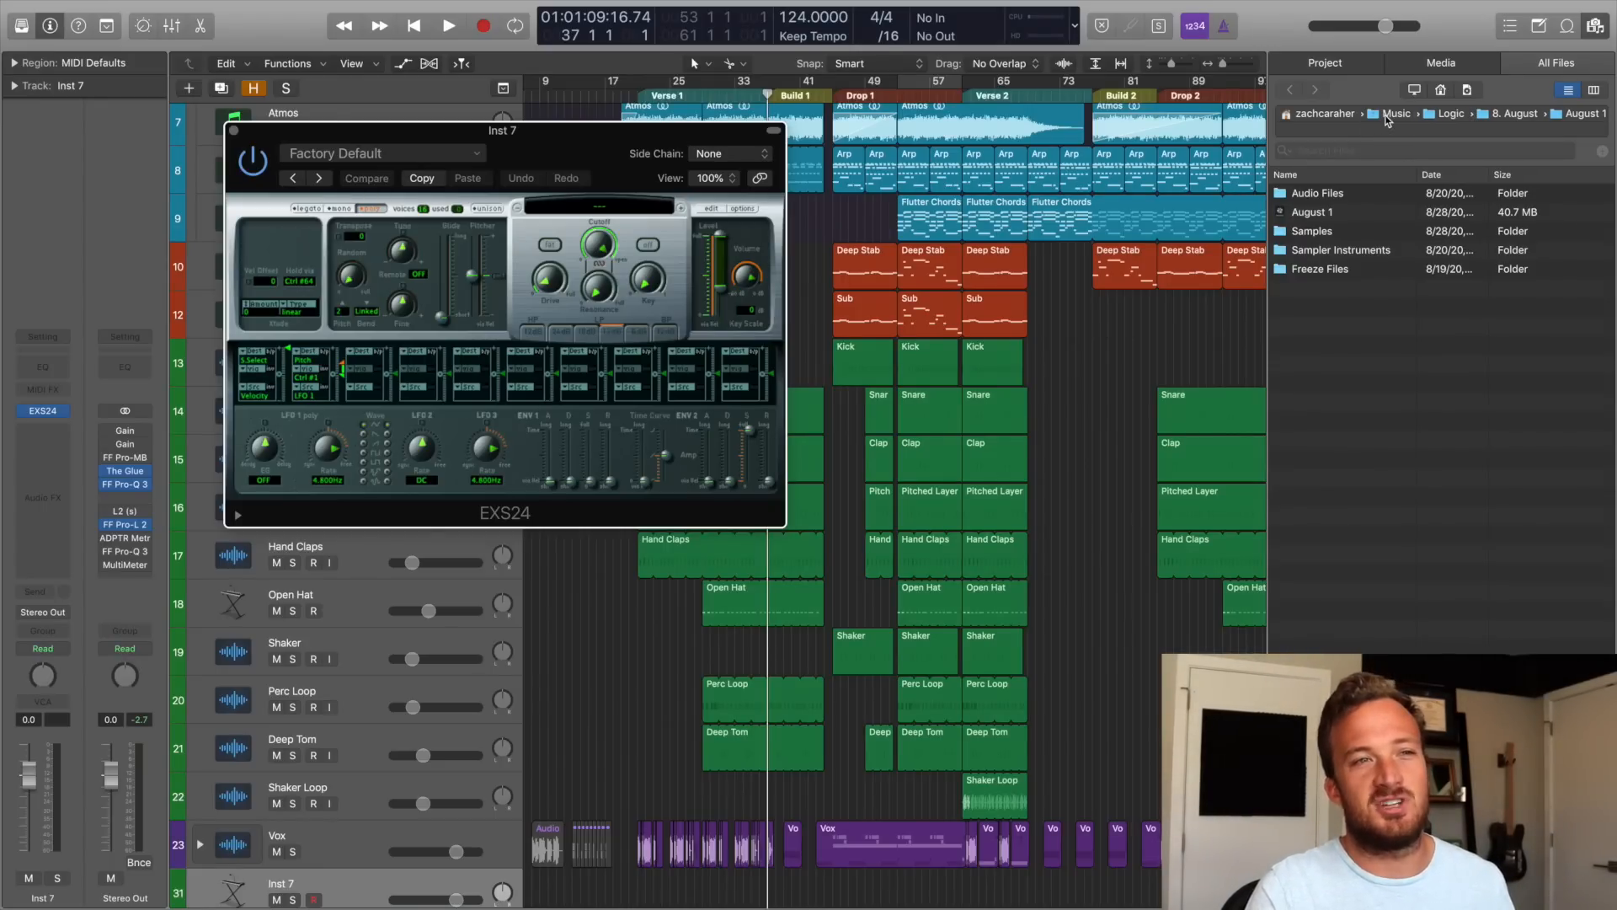
# Browse from the Music folder through Drums/FX, House and VETH1 to the VETH1 Snares sample folder, with the Drums/FX folders sorted by name.
pyautogui.click(1395, 115)
pyautogui.doubleClick(1311, 250)
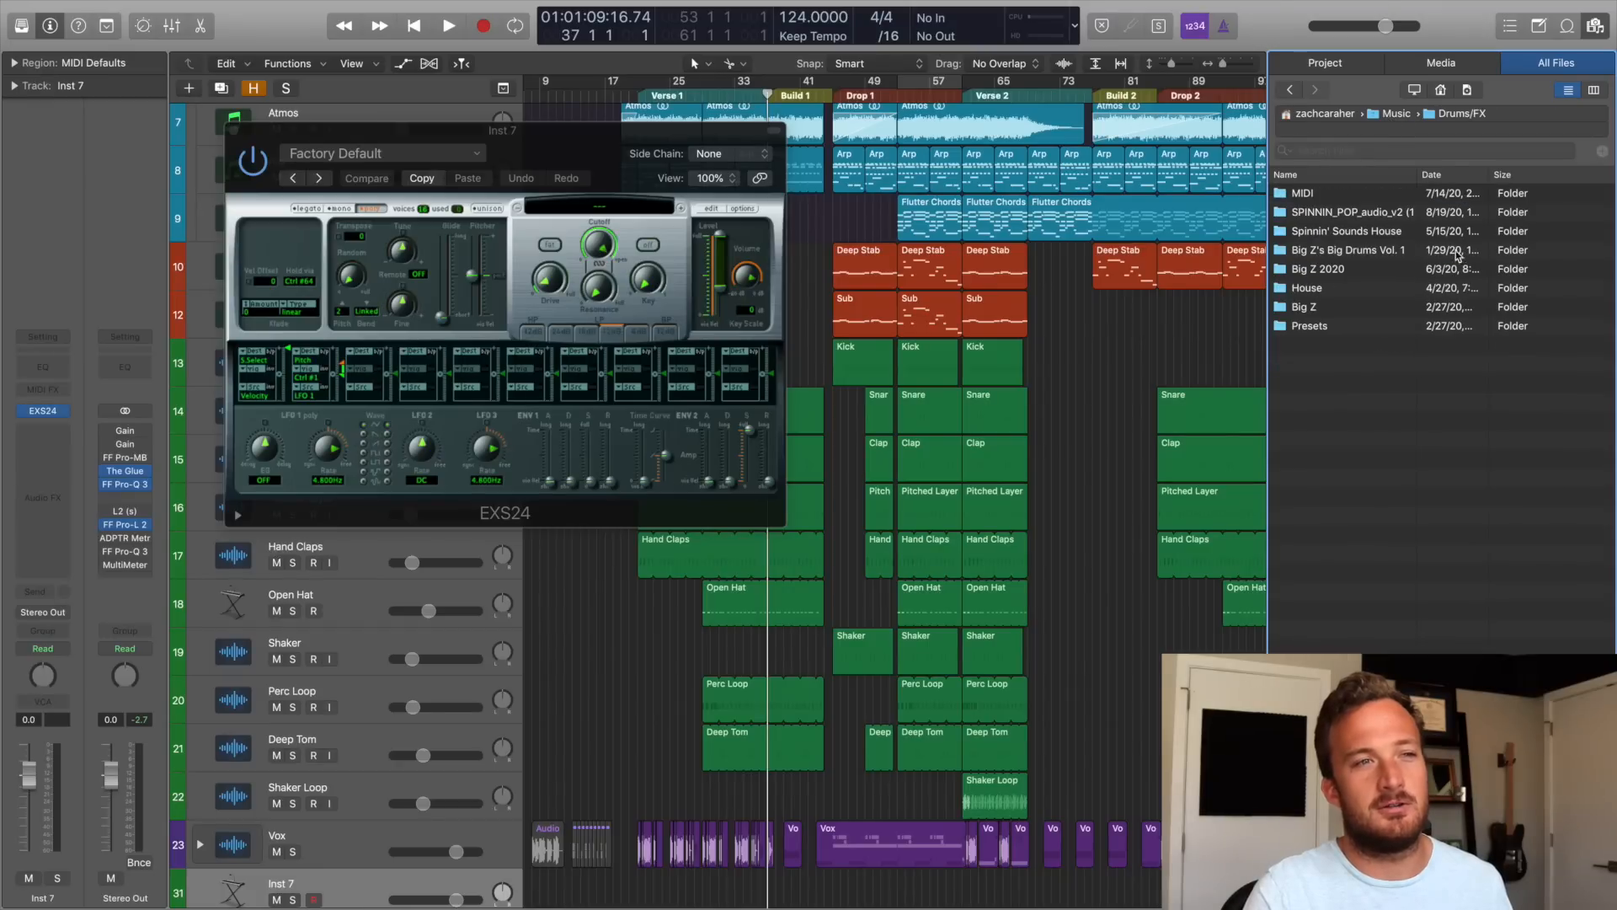
pyautogui.click(1323, 177)
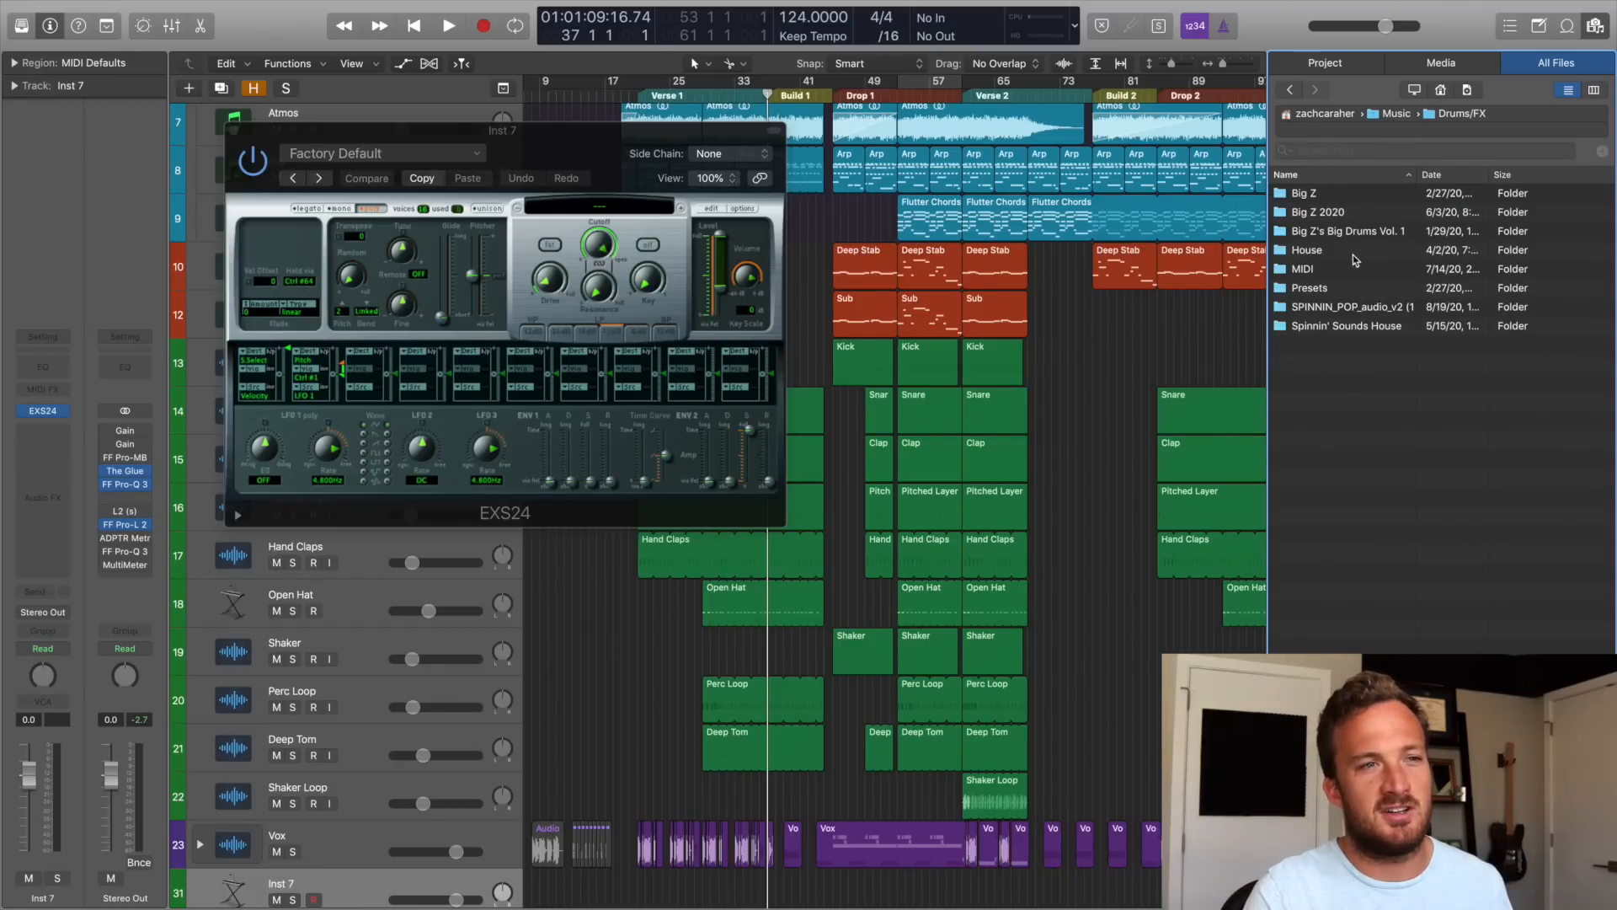
pyautogui.doubleClick(1308, 250)
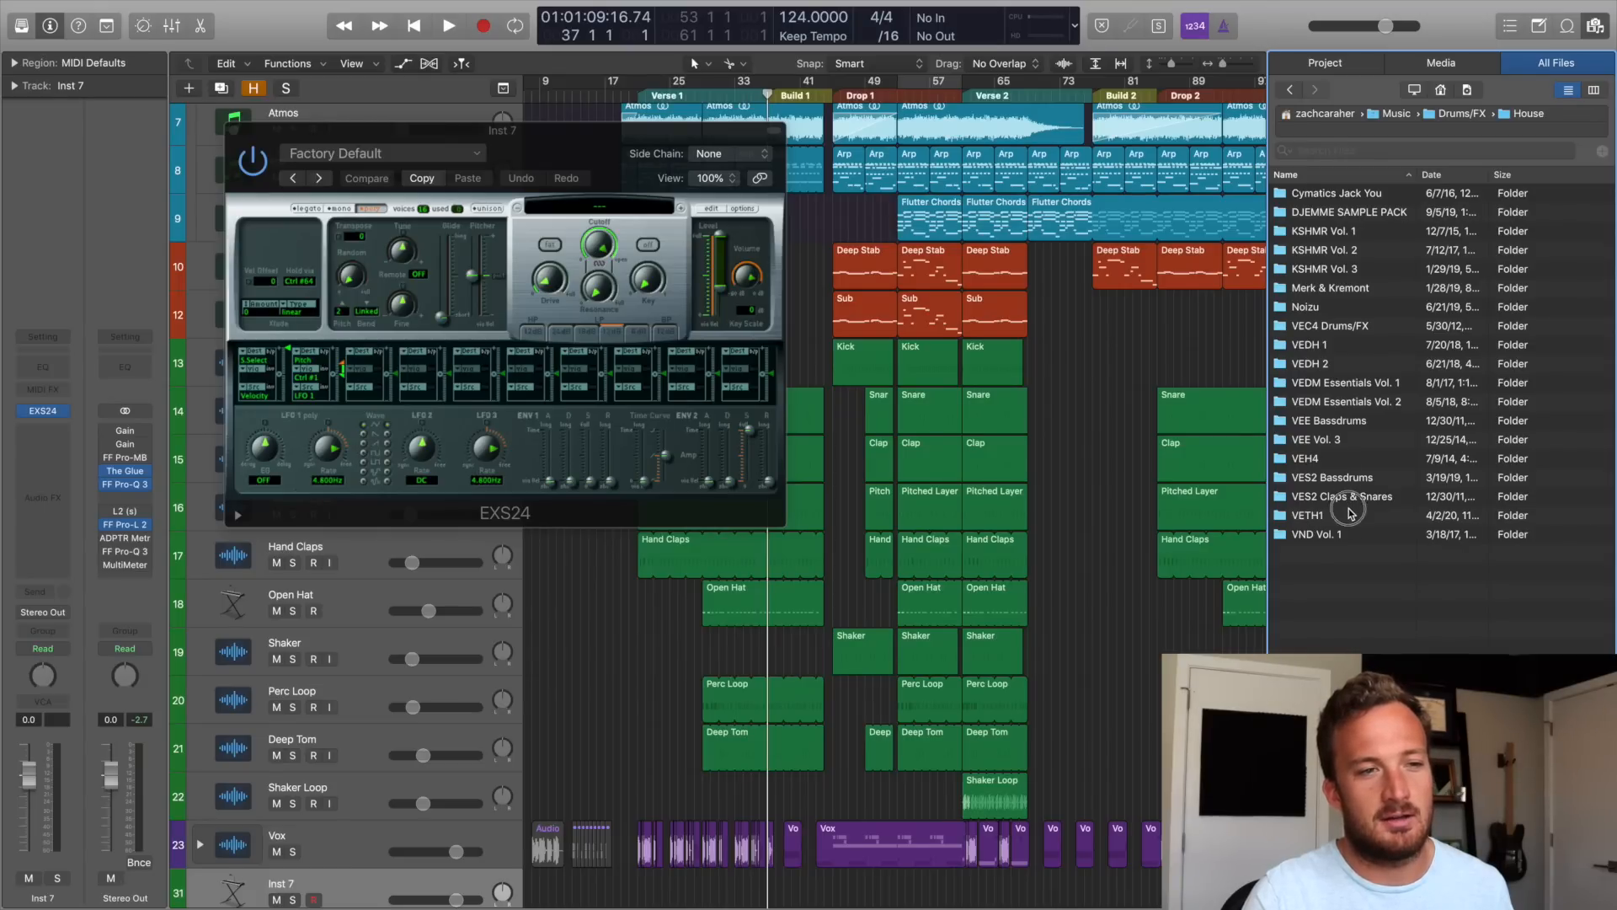
pyautogui.doubleClick(1350, 513)
pyautogui.click(1329, 364)
pyautogui.doubleClick(1346, 369)
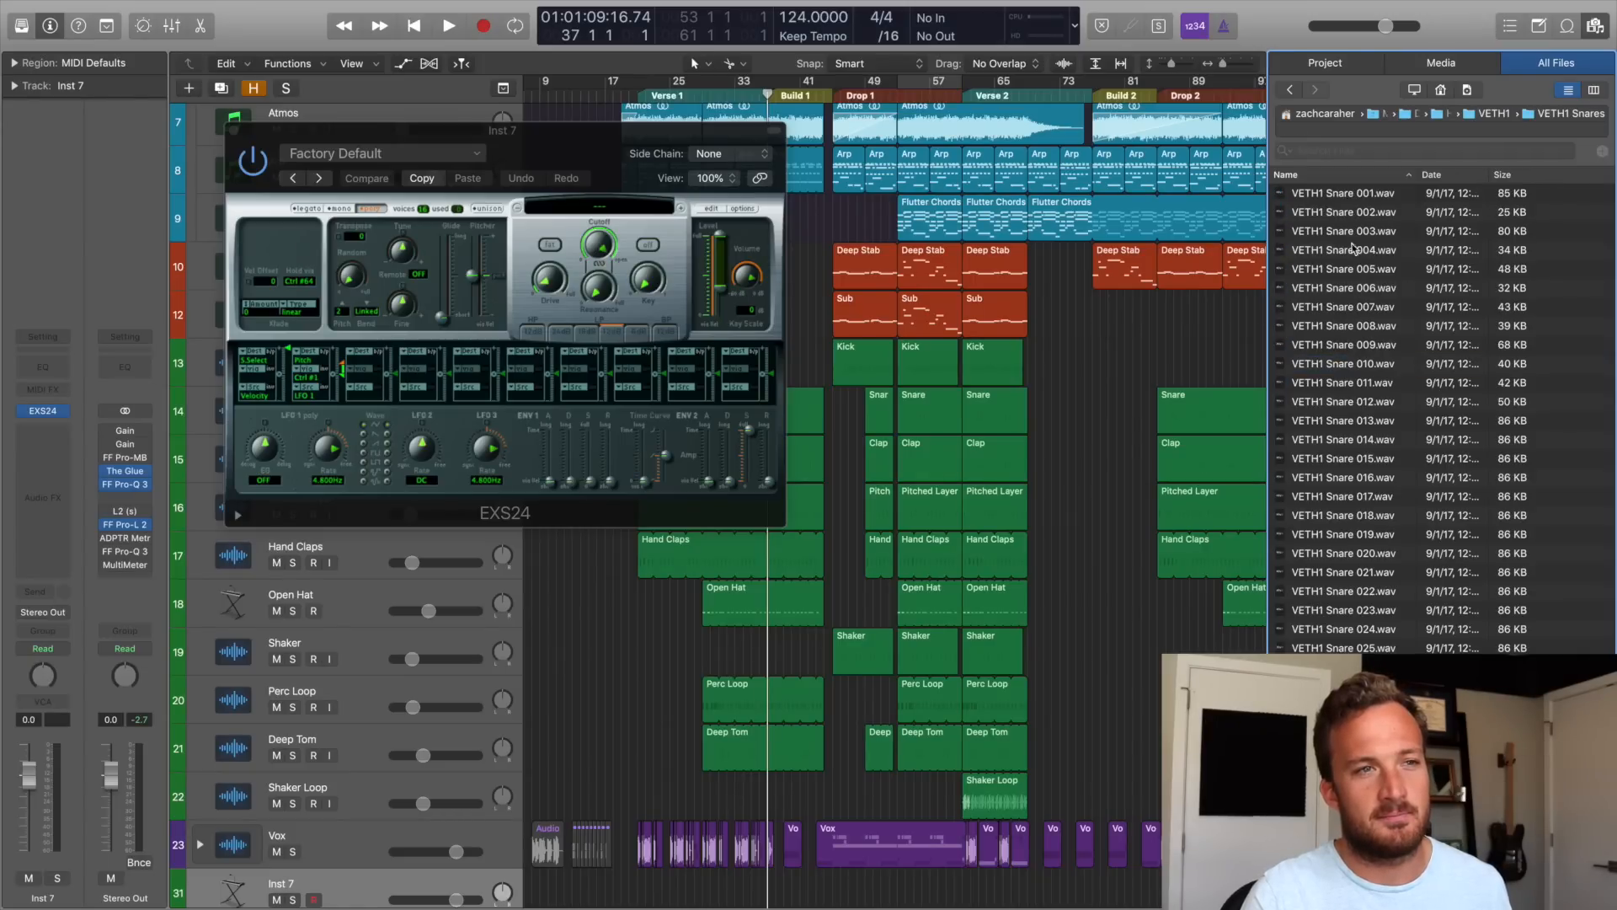
# Audition several of the VETH1 snare samples, starting with Snare 001, and look through the rest of the folder.
pyautogui.click(1346, 196)
pyautogui.click(1339, 214)
pyautogui.click(1334, 233)
pyautogui.click(1330, 251)
pyautogui.click(1326, 269)
pyautogui.click(1323, 288)
pyautogui.click(1320, 308)
pyautogui.click(1320, 326)
pyautogui.click(1318, 344)
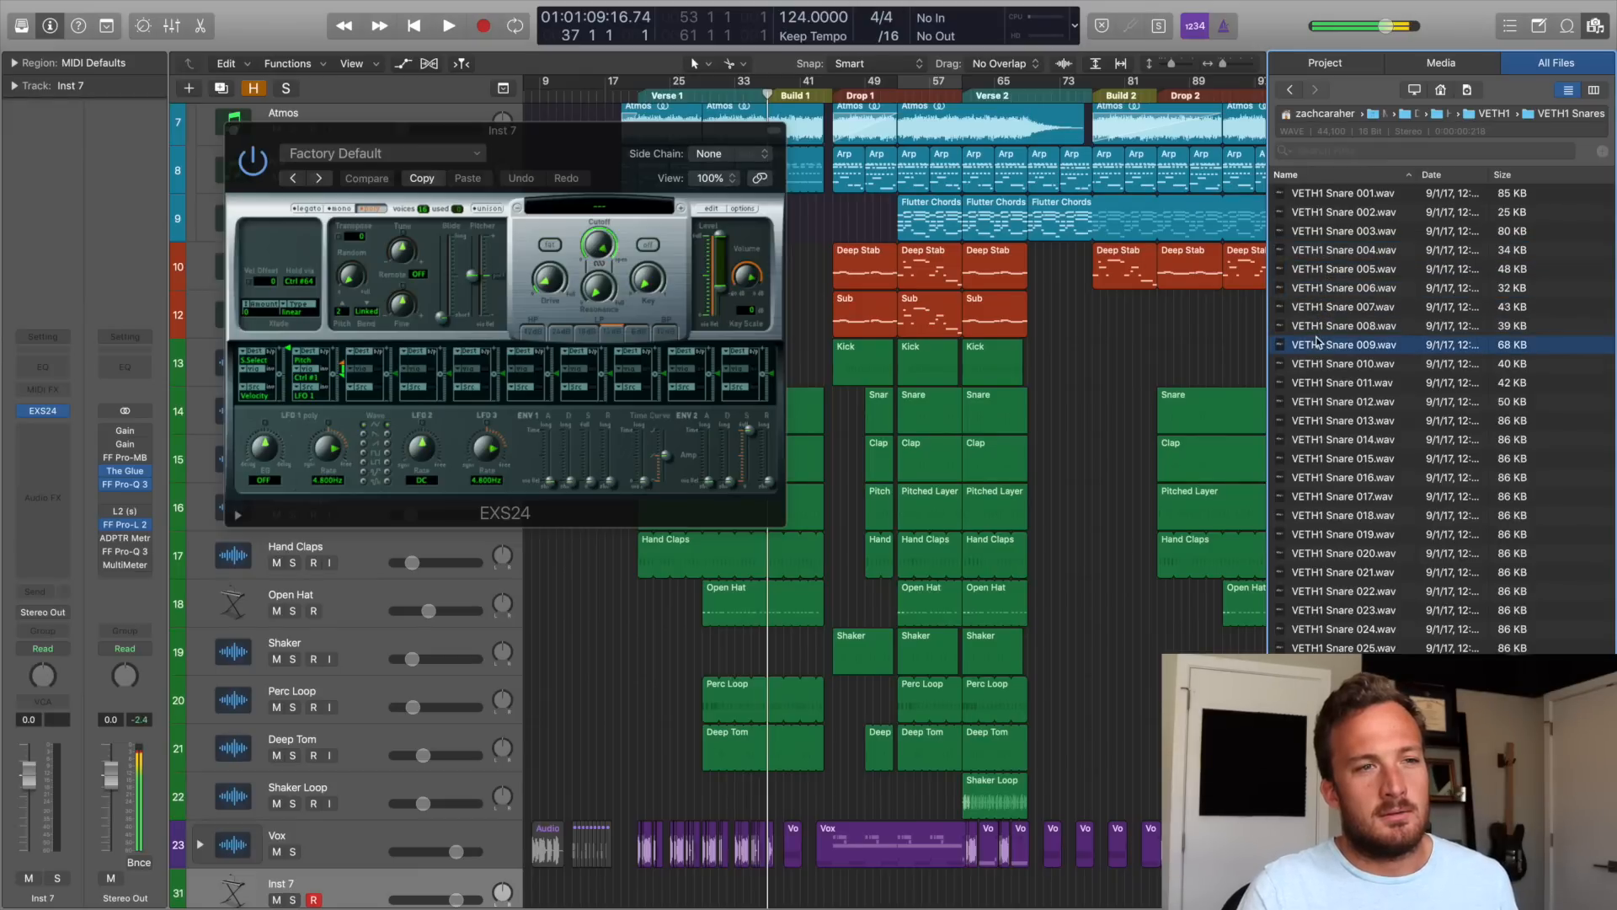
pyautogui.click(1314, 385)
pyautogui.click(1326, 499)
pyautogui.scroll(-20, 1337, 619)
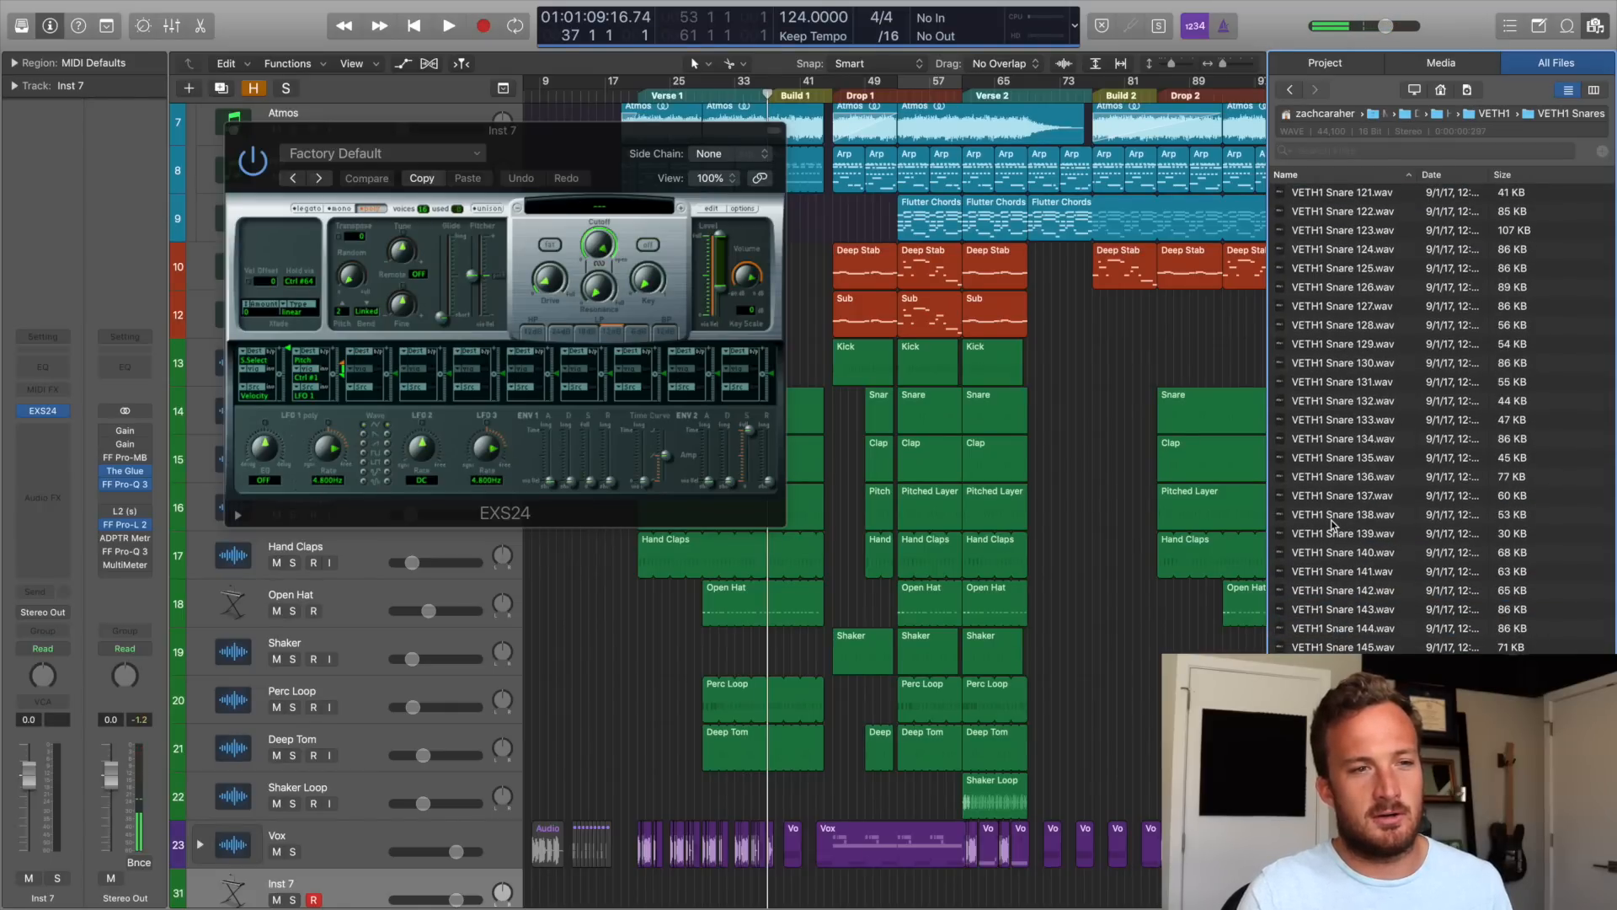
# Open the EXS24 instrument editor and load VETH1 Snare 001 to 127 as separate zones mapped one per key from C1.
pyautogui.click(712, 208)
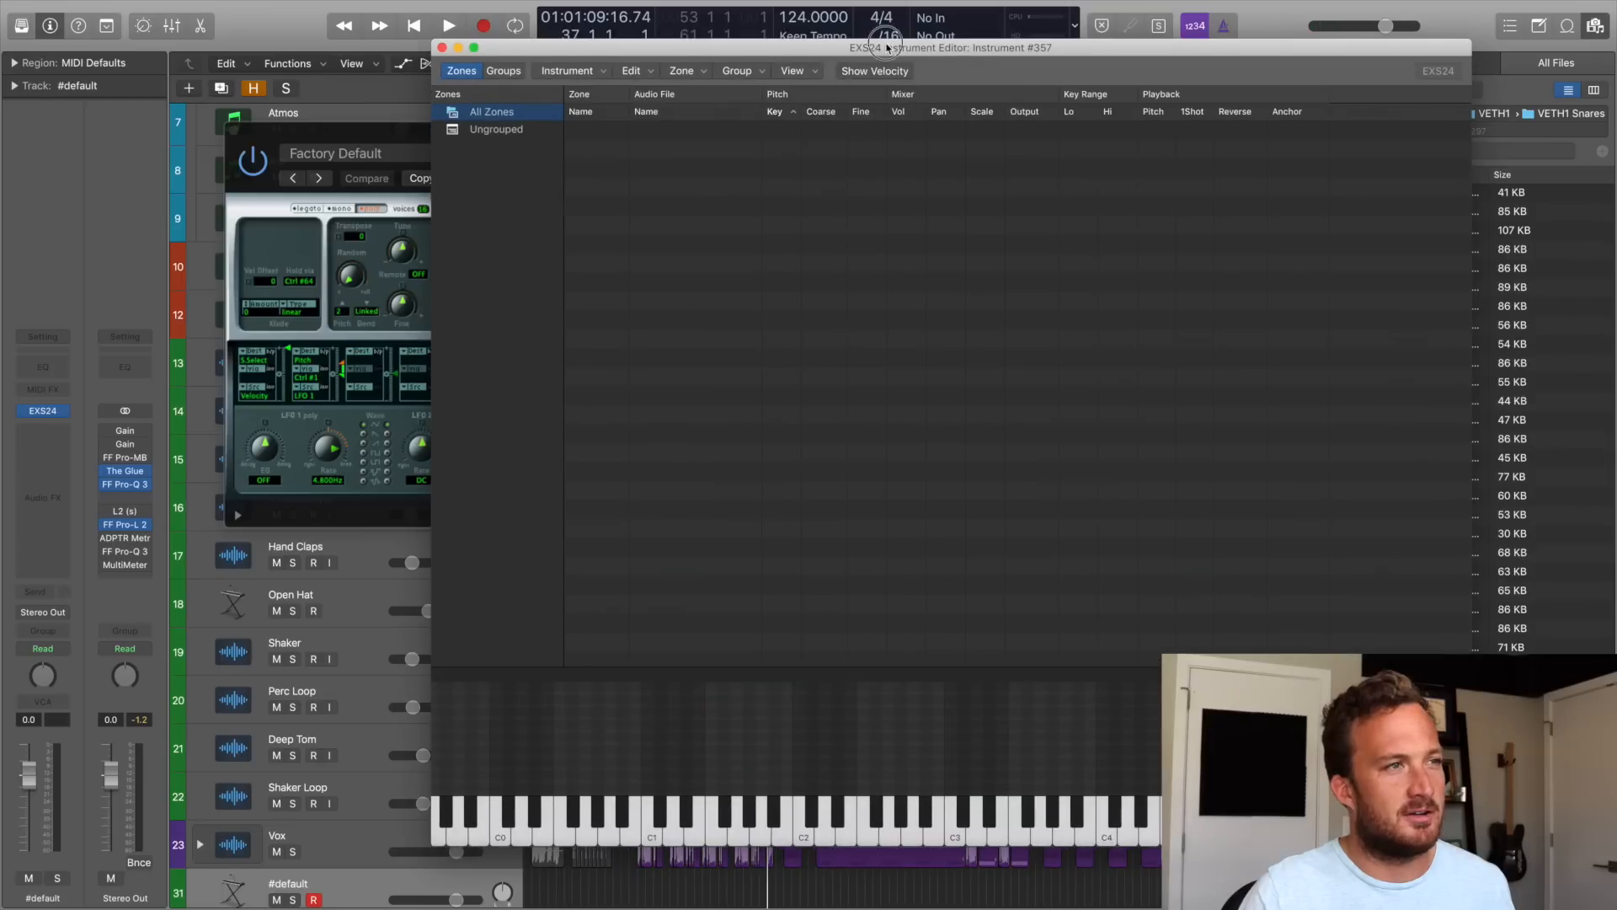
pyautogui.moveTo(887, 48); pyautogui.dragTo(584, 43)
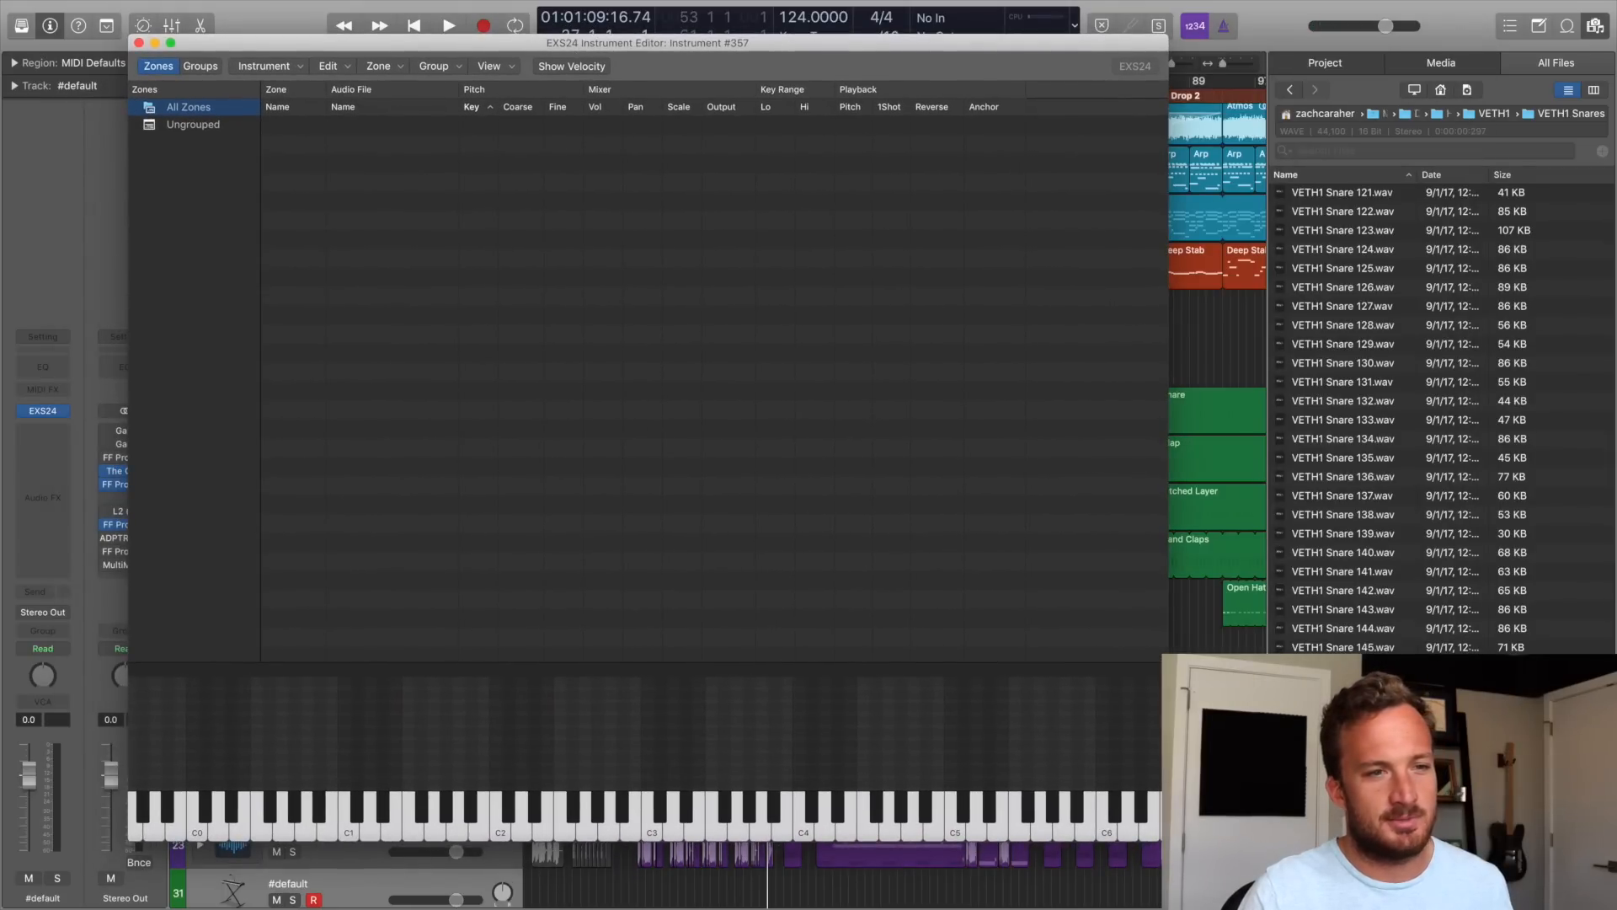
pyautogui.scroll(2, 1361, 404)
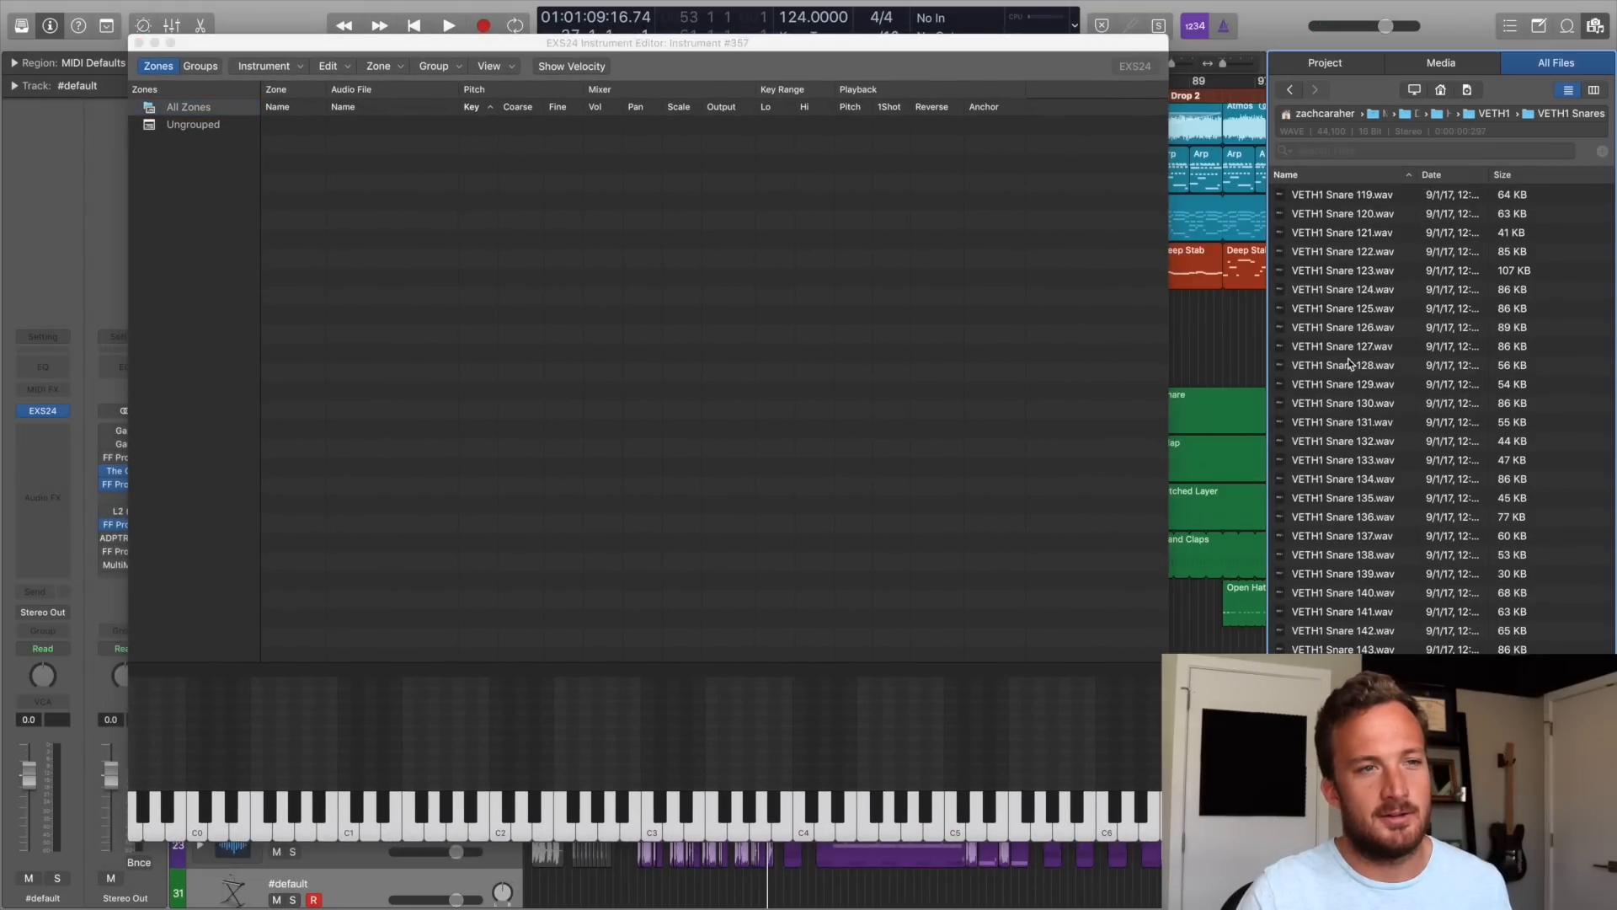
pyautogui.click(1352, 346)
pyautogui.scroll(15, 1348, 362)
pyautogui.keyDown('shift'); pyautogui.click(1343, 196); pyautogui.keyUp('shift')
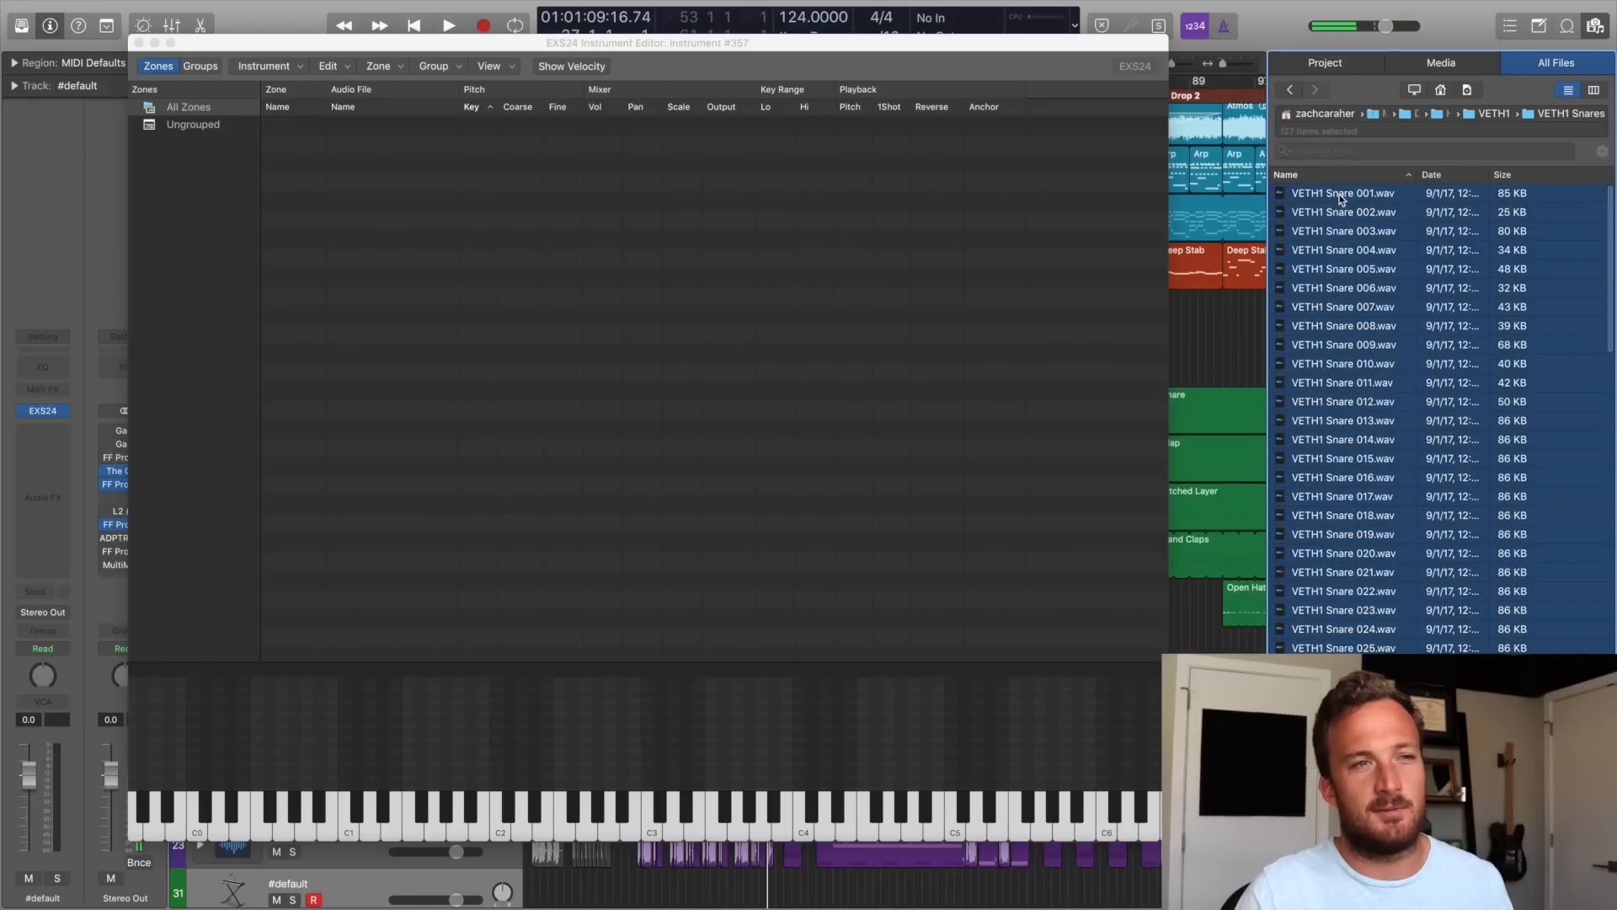
pyautogui.moveTo(1343, 195); pyautogui.dragTo(699, 239)
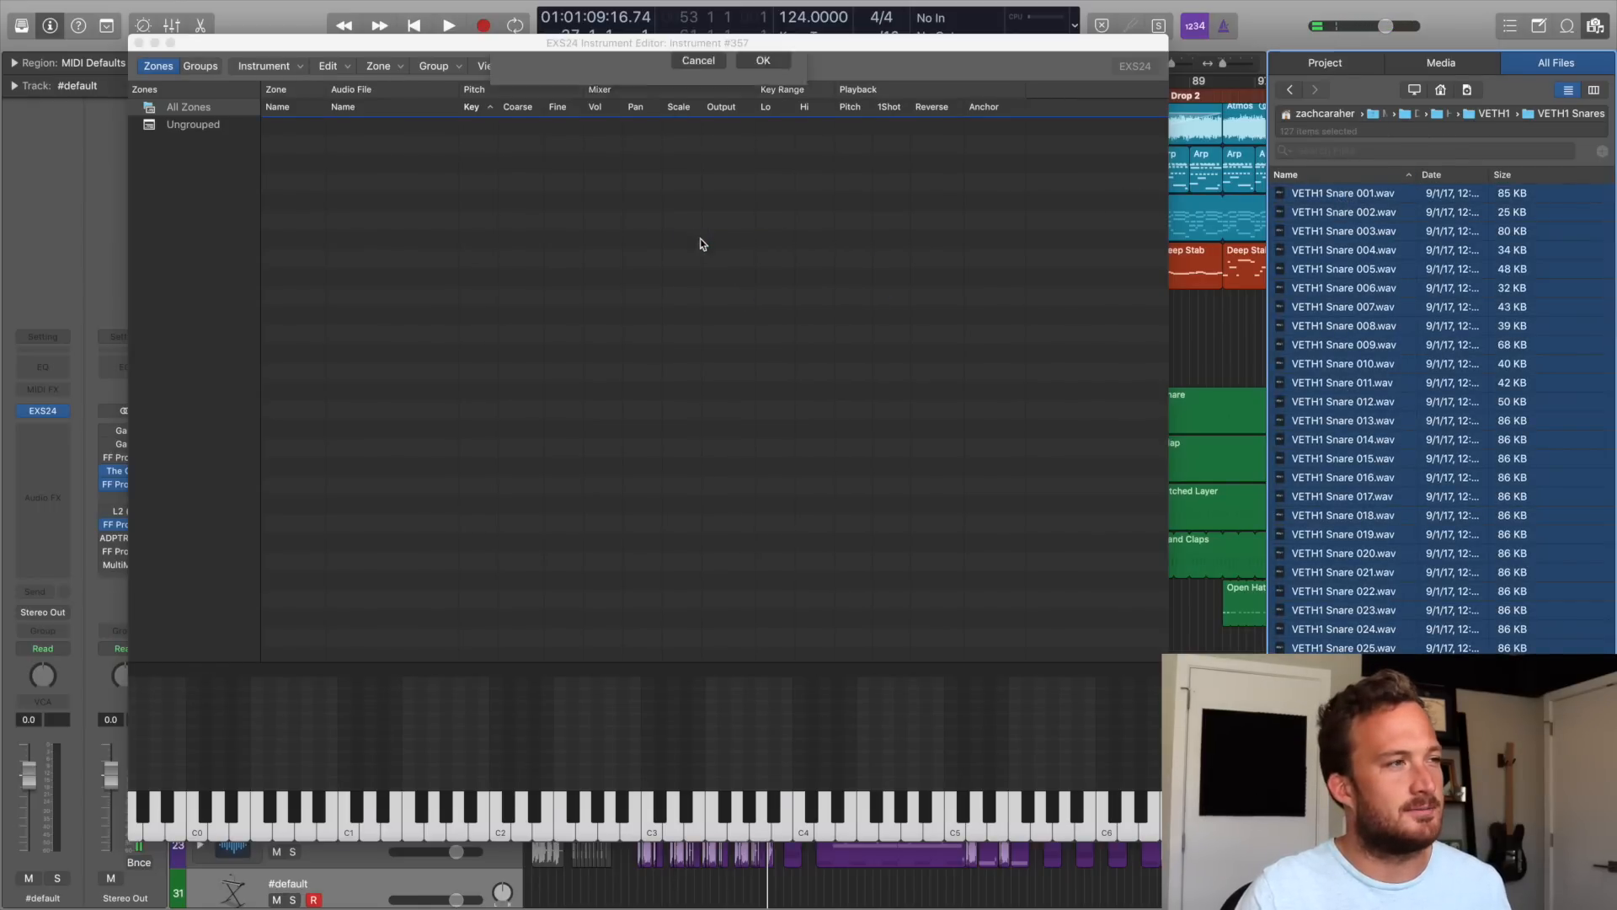
pyautogui.click(763, 209)
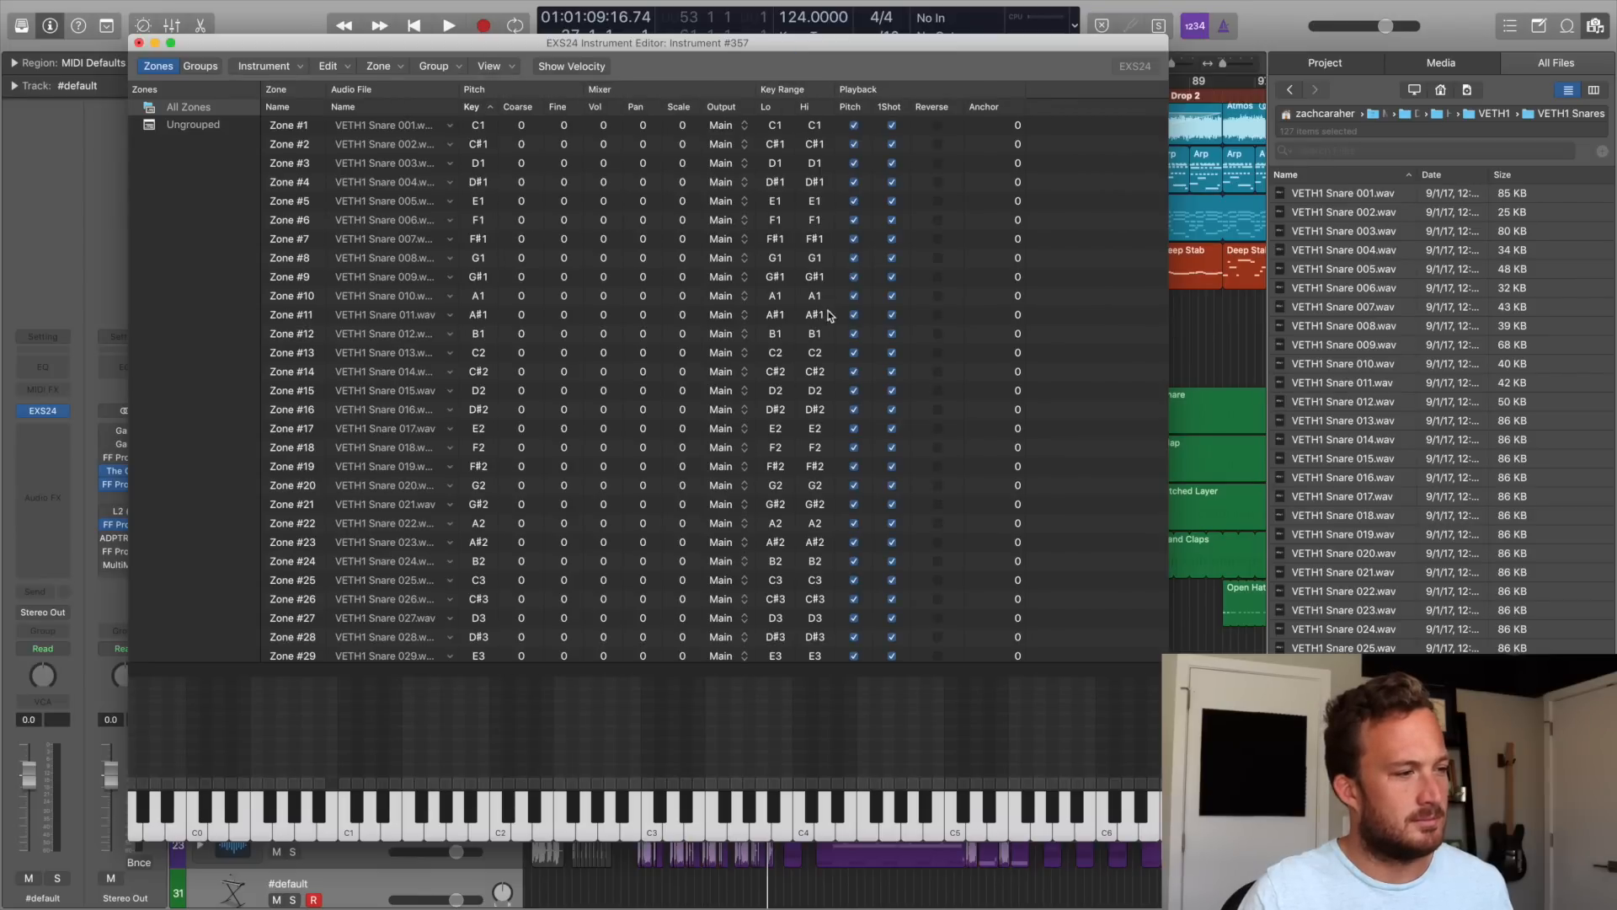
# Save the sampler instrument as Snares.exs in the project's Sampler Instruments folder and close the instrument editor.
pyautogui.hscroll(5, 842, 758)
pyautogui.hscroll(-10, 806, 817)
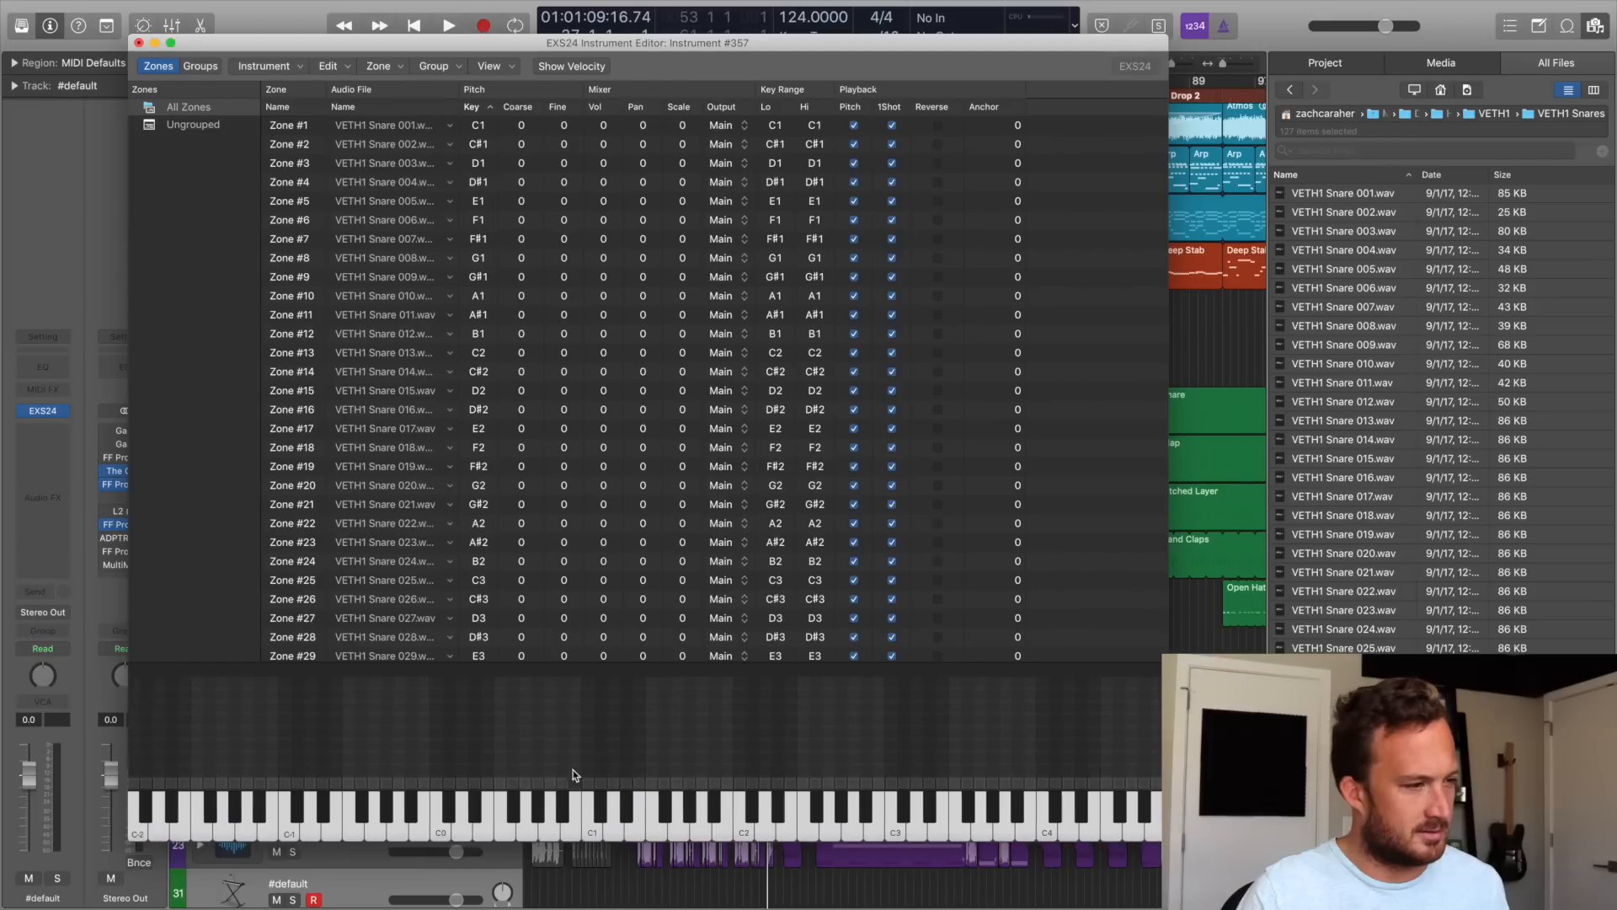
pyautogui.hscroll(10, 715, 720)
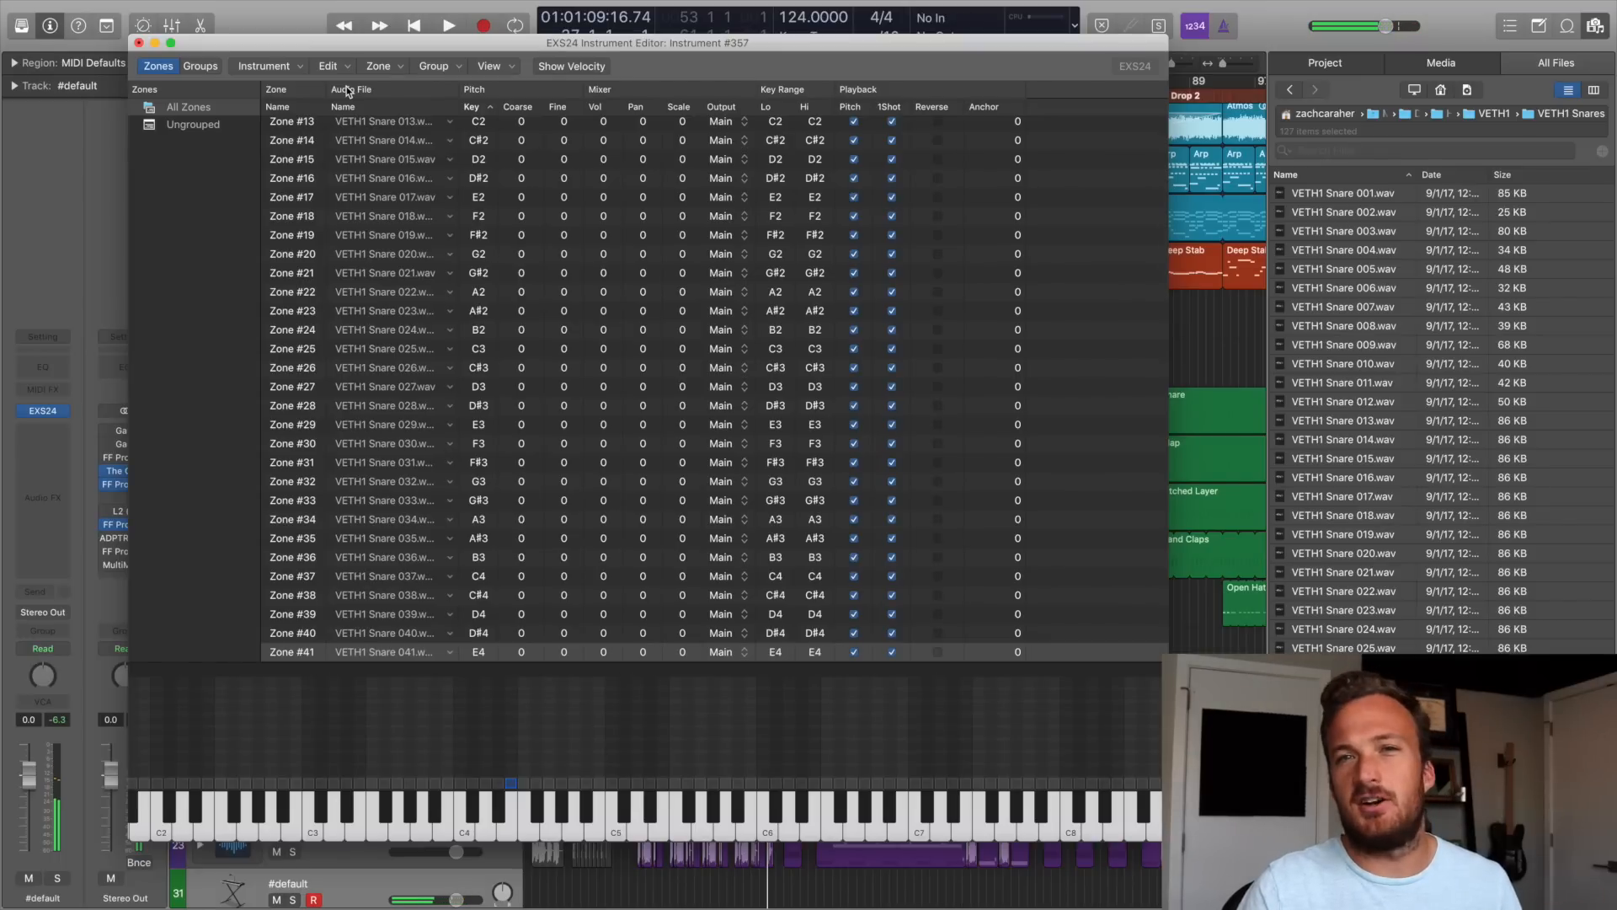
pyautogui.click(140, 43)
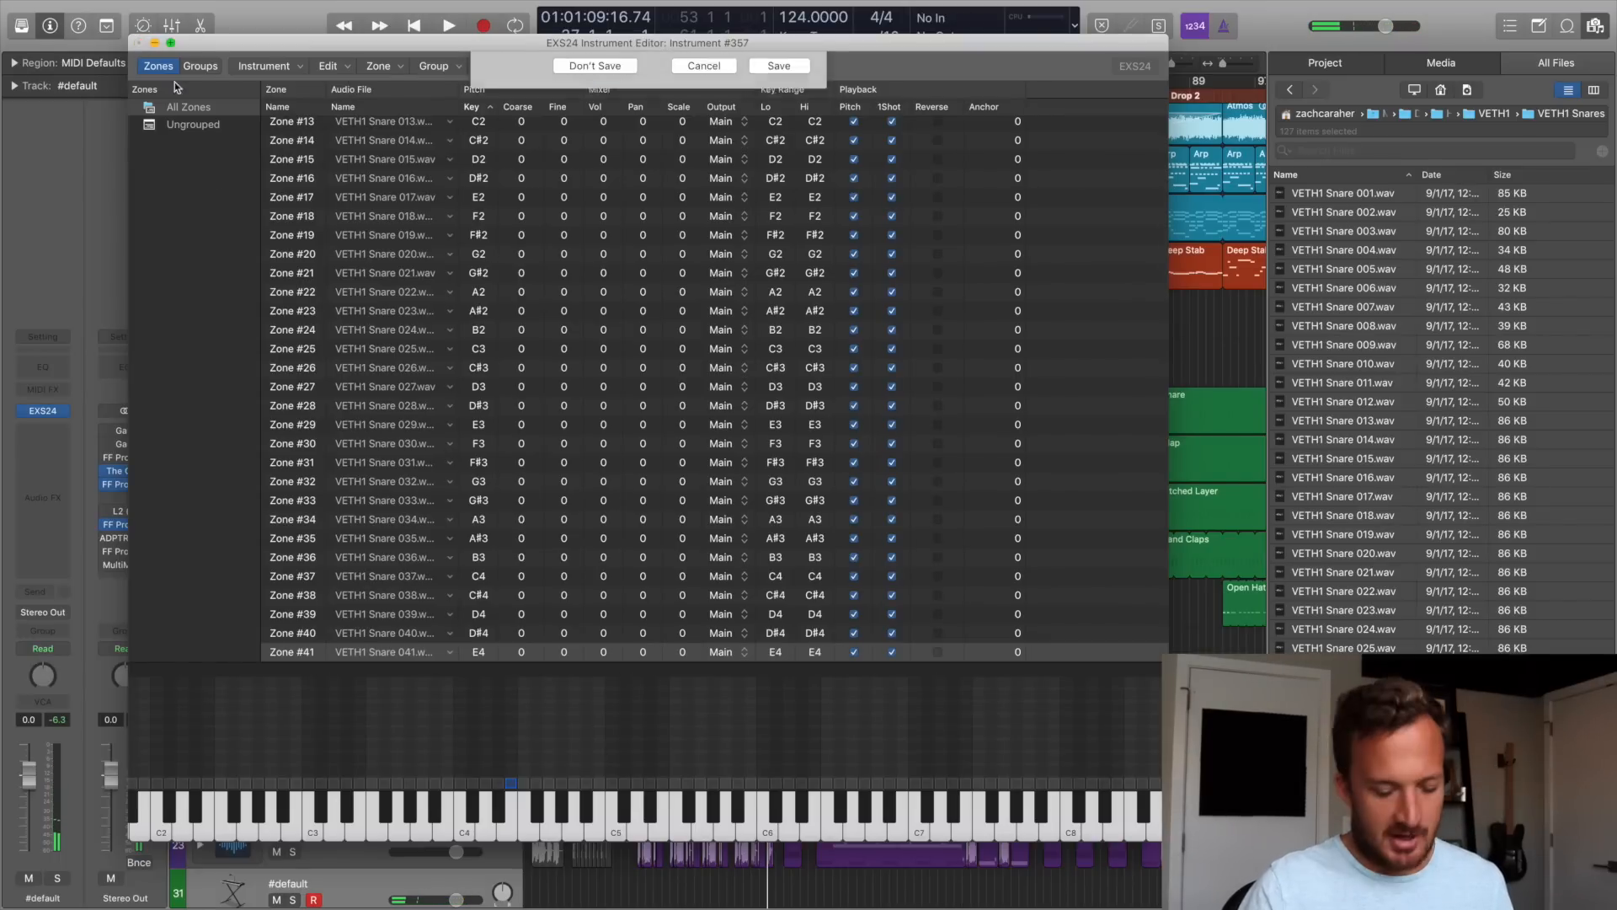
pyautogui.press('Escape')
pyautogui.press('super+s')
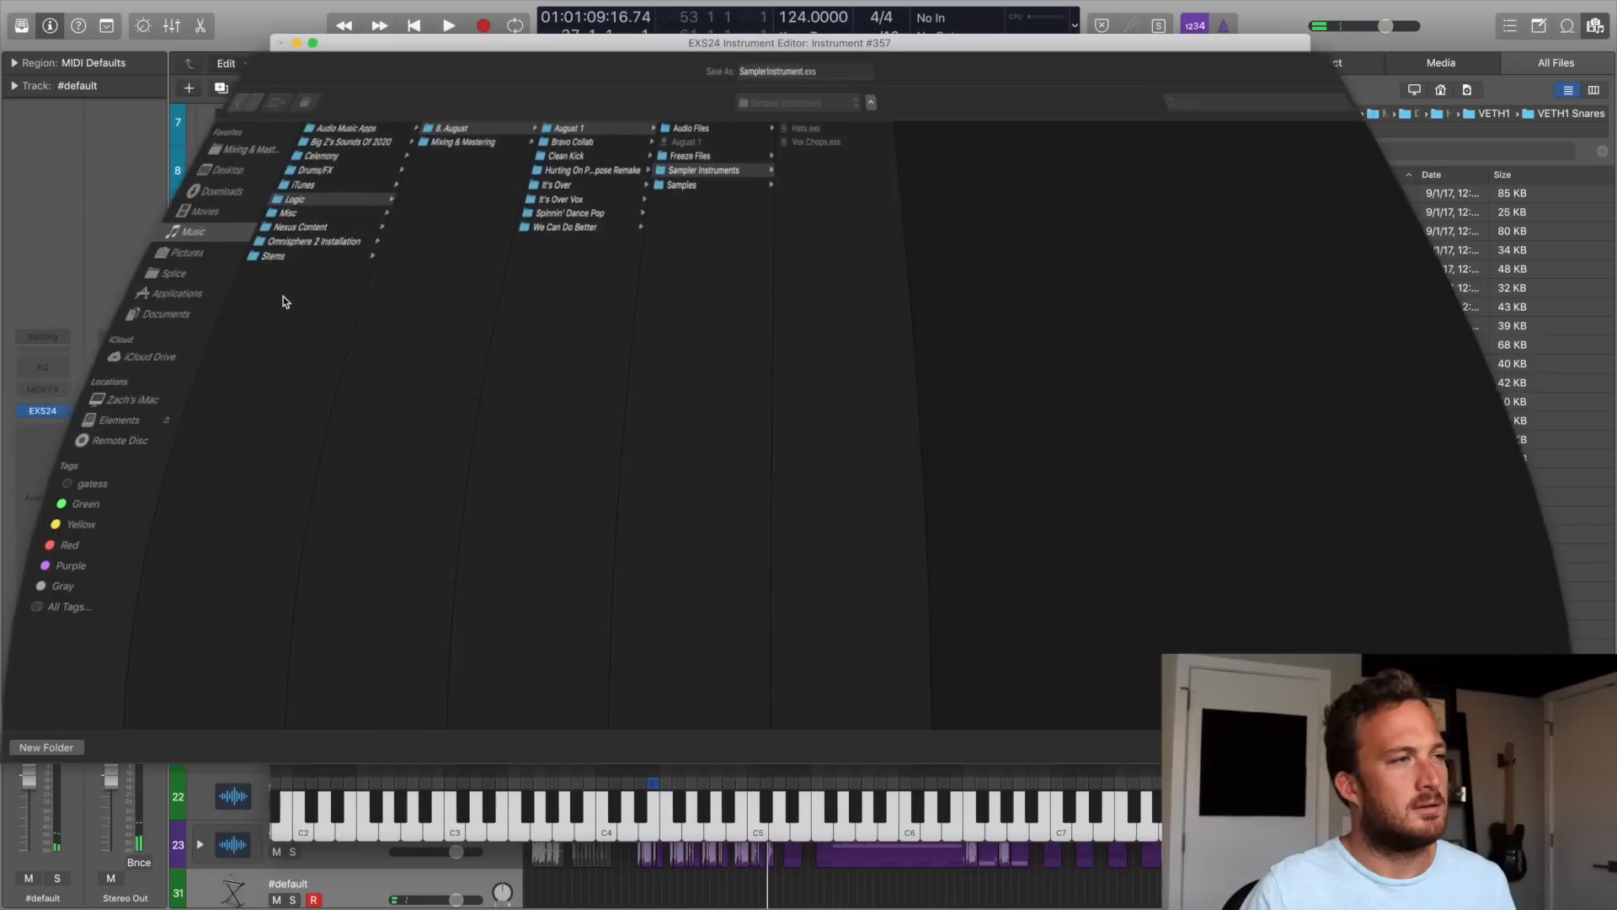
pyautogui.write('Snares')
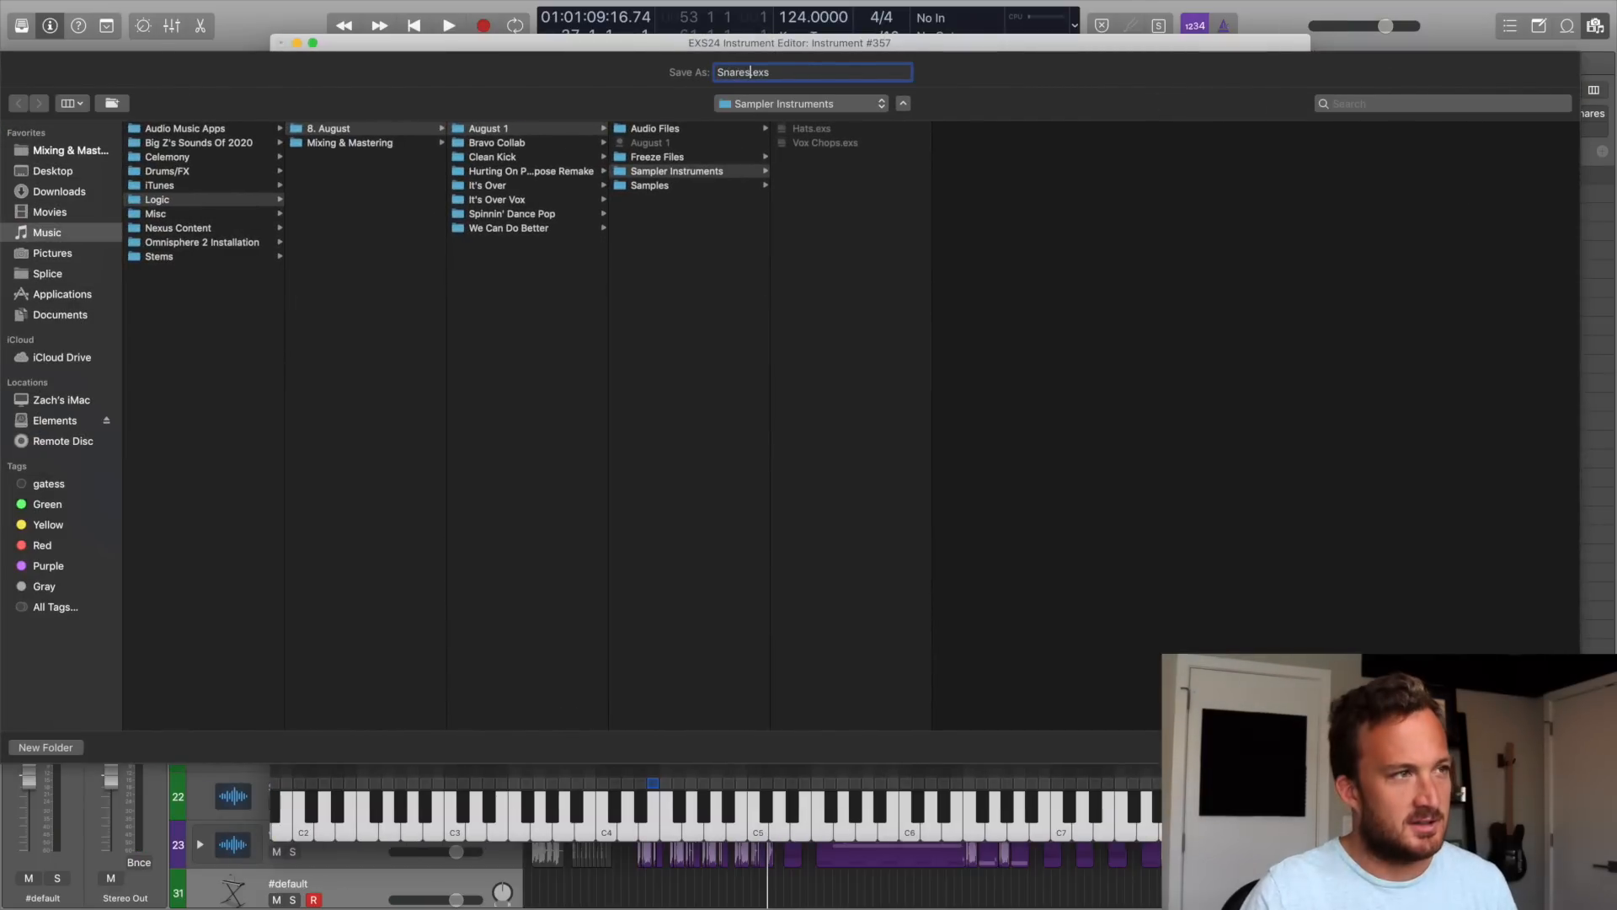
pyautogui.press('Return')
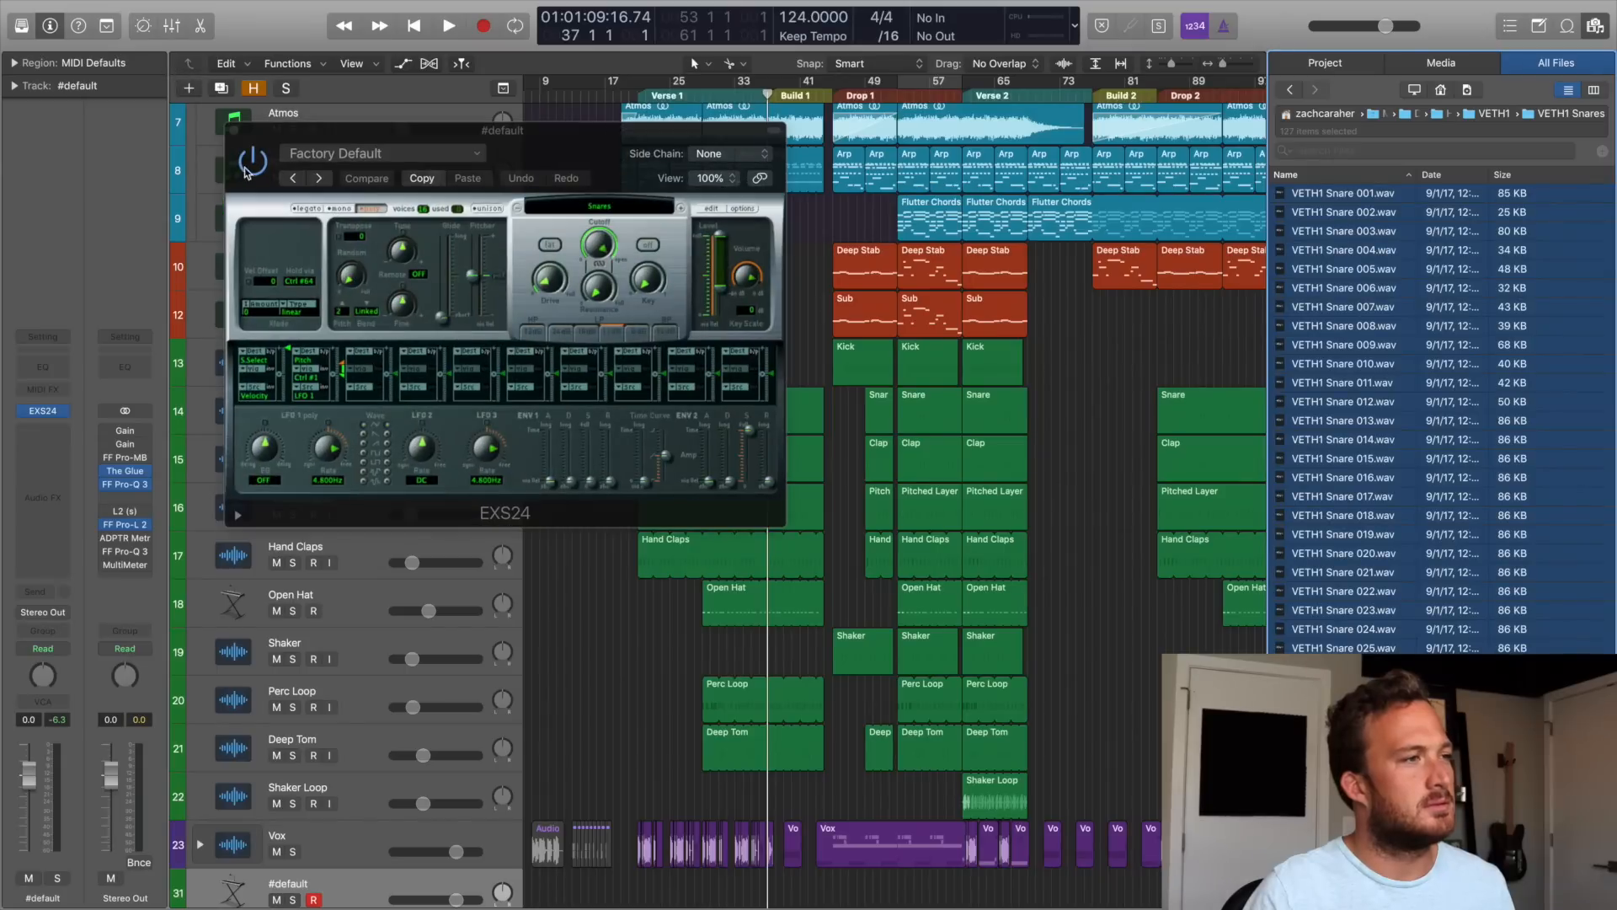
# Set the EXS24 to mono with a pitch bend range of 12, and close the sampler window and the file browser.
pyautogui.click(344, 220)
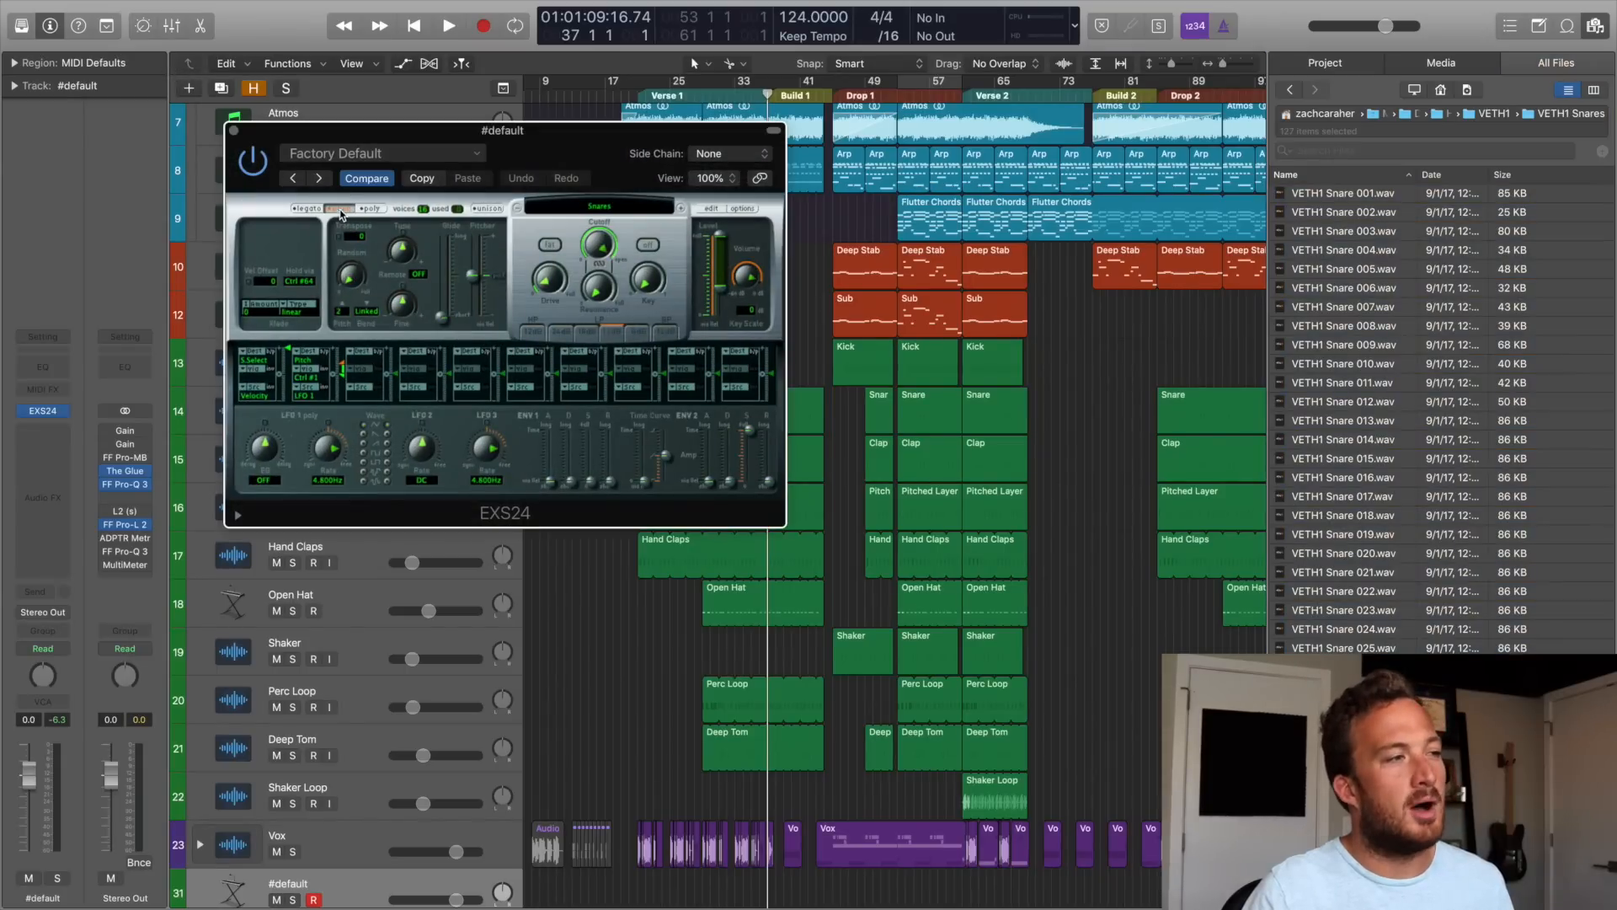
pyautogui.click(345, 311)
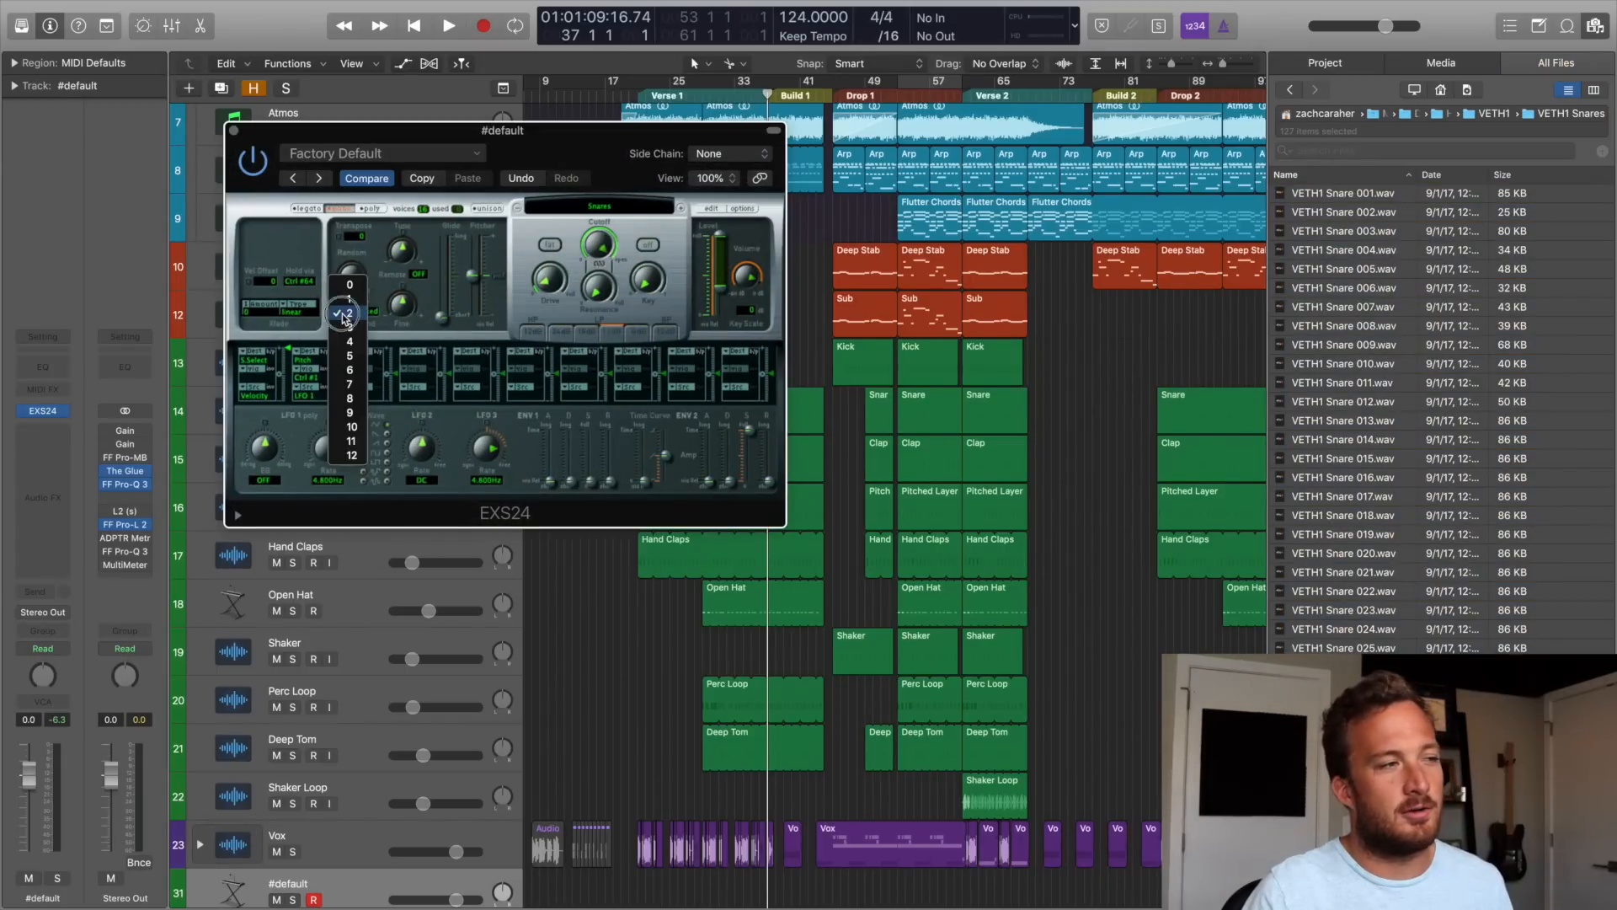
pyautogui.click(352, 457)
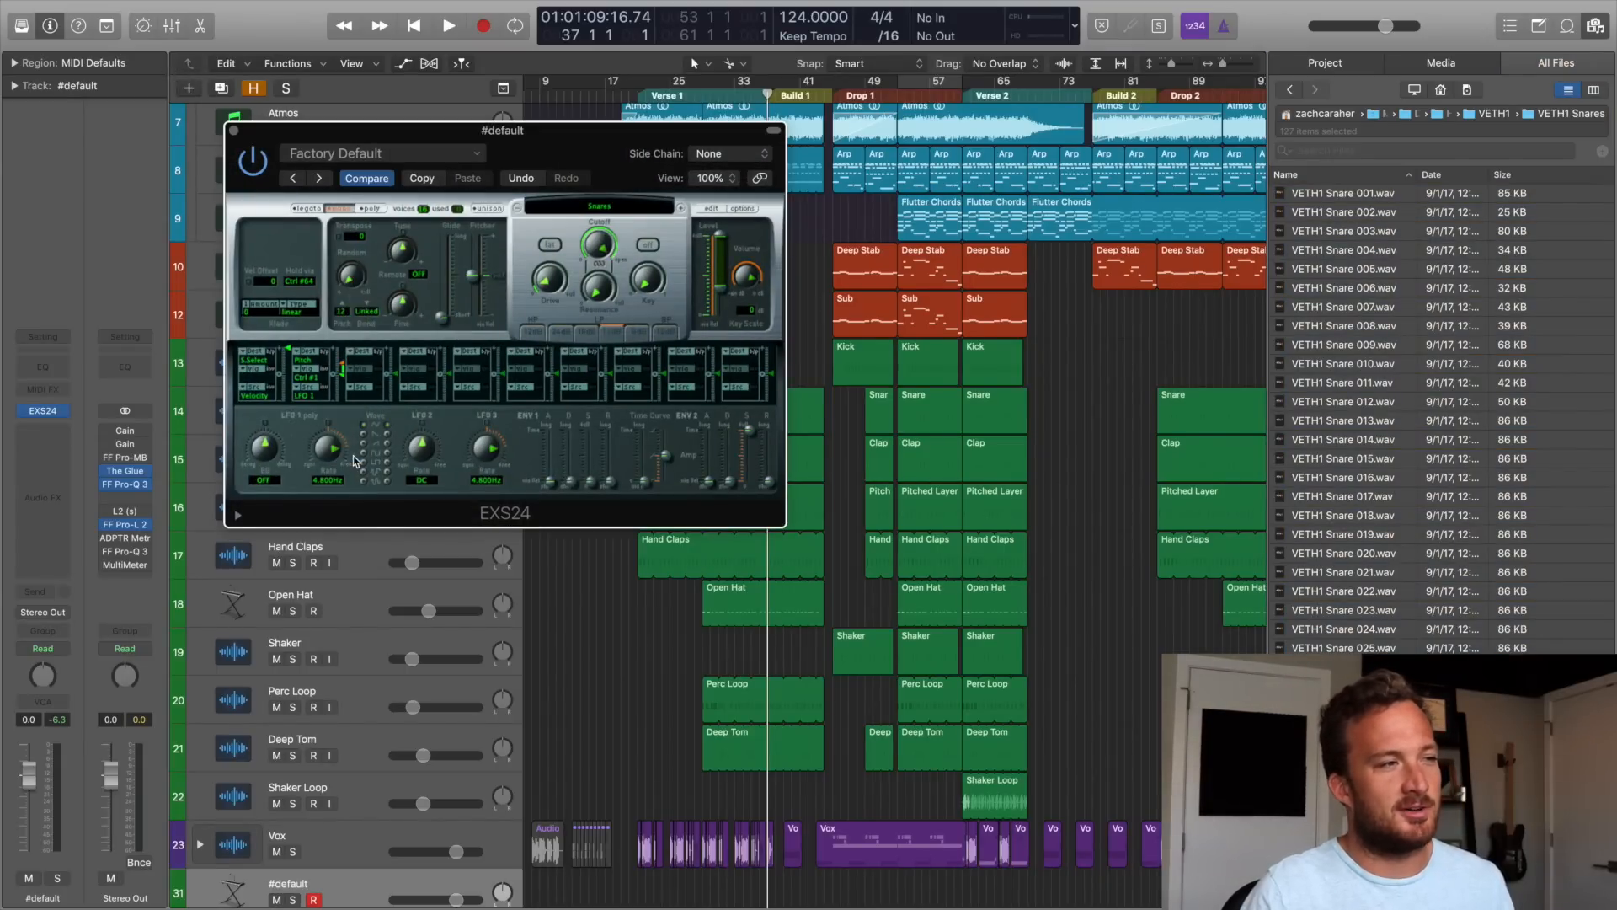
pyautogui.click(235, 132)
pyautogui.click(1596, 27)
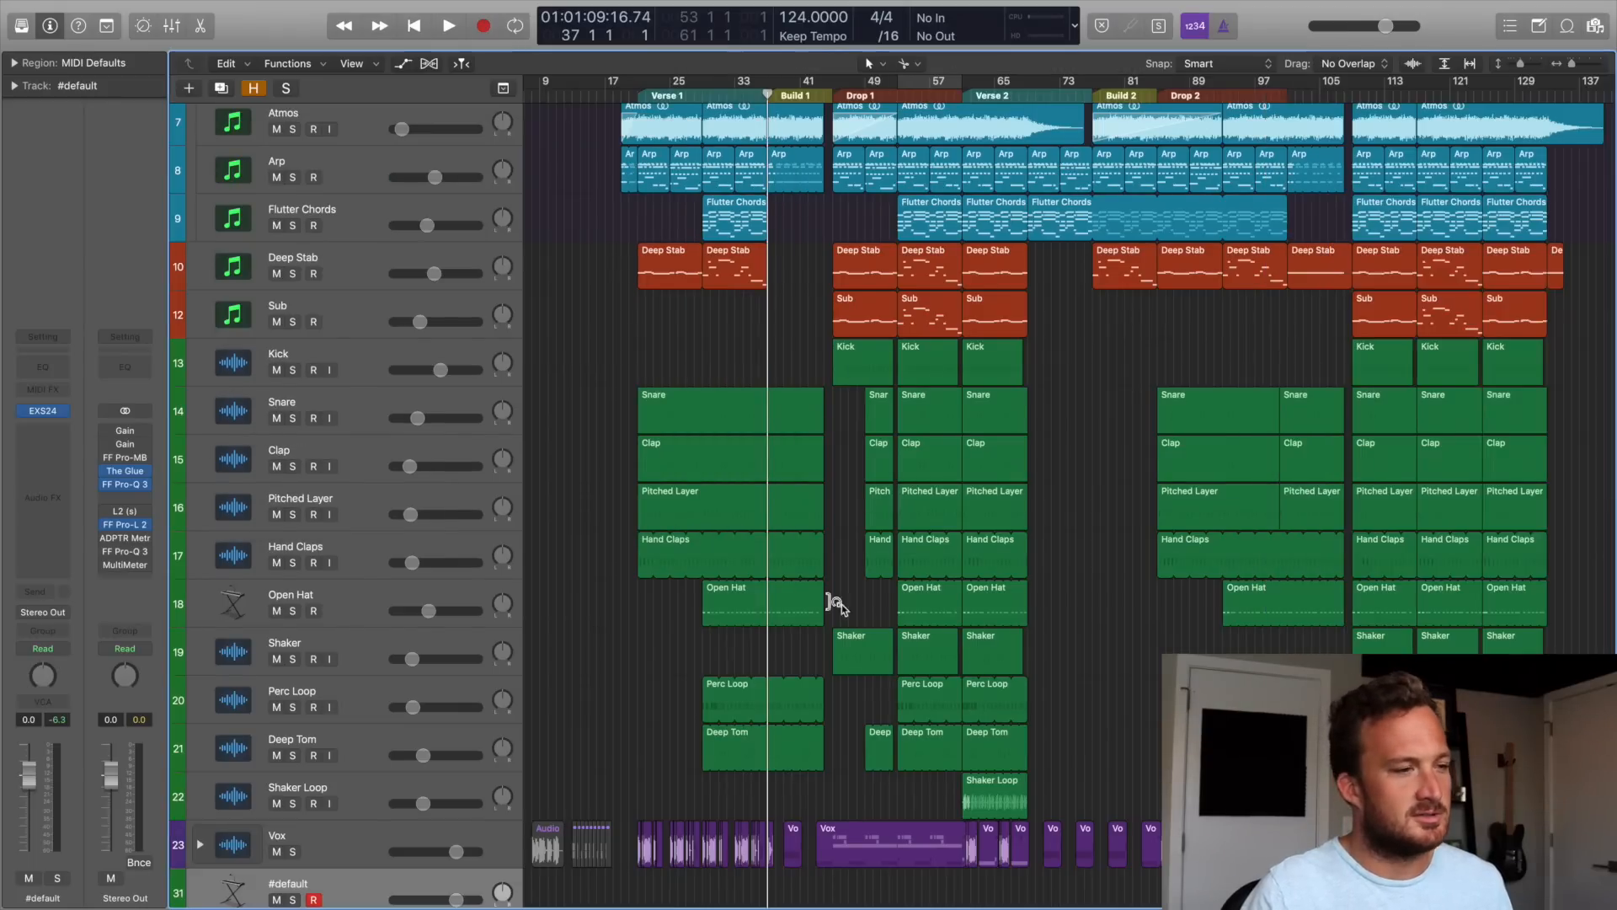
# Create an empty MIDI region on the snare sampler track at bar 37 and extend it to the start of Drop 1 at bar 45.
pyautogui.scroll(-2, 842, 590)
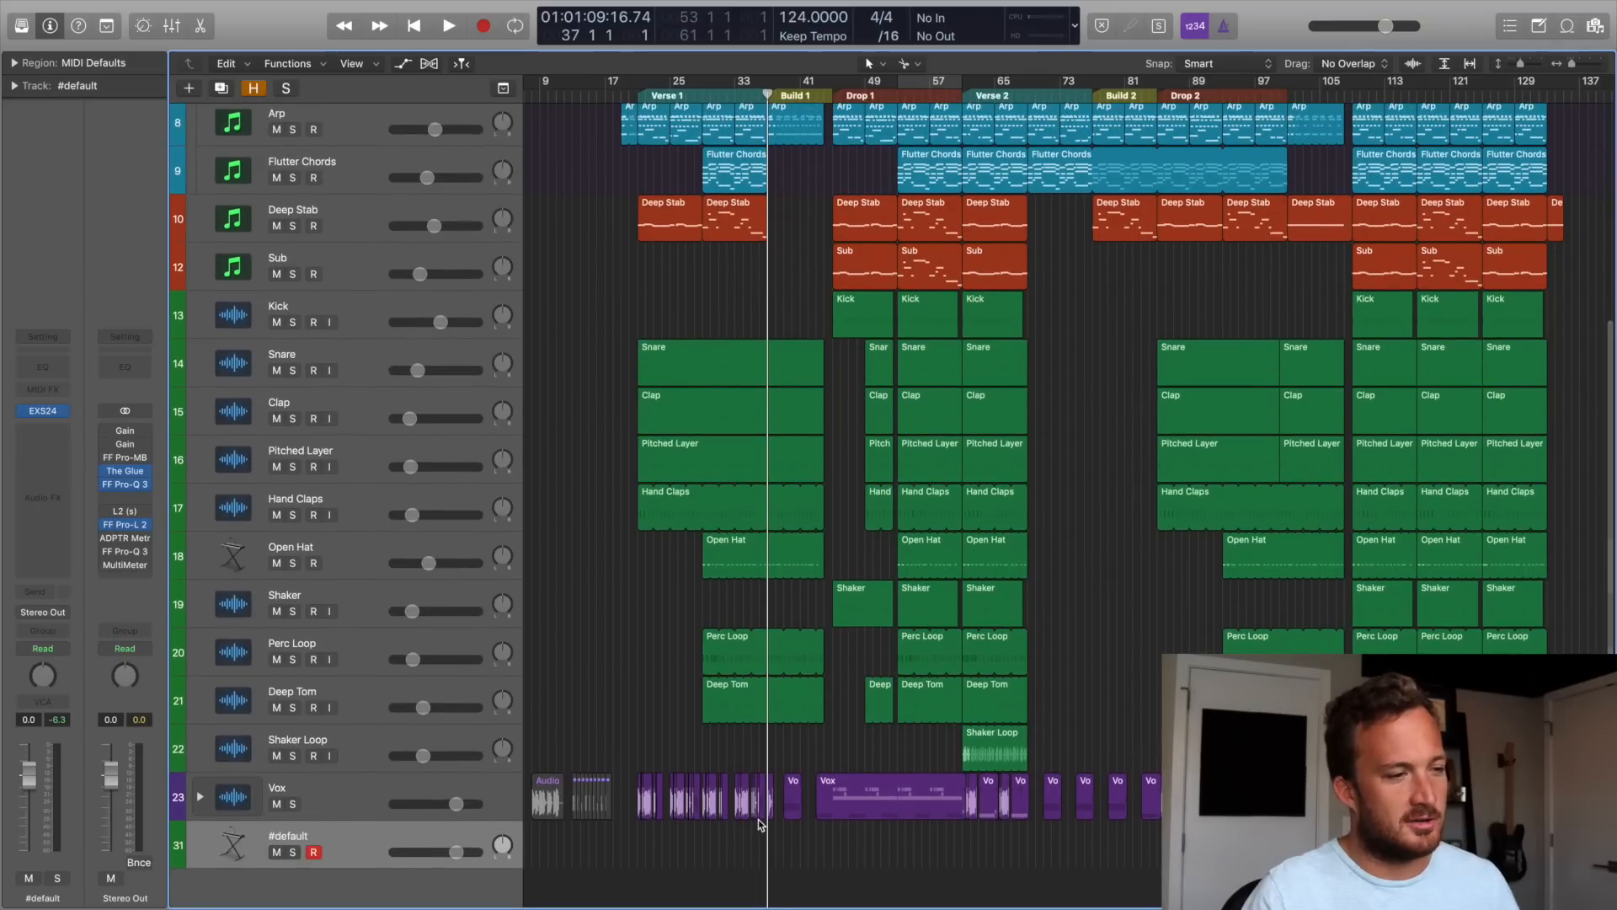
pyautogui.scroll(5, 760, 825)
pyautogui.rightClick(781, 864)
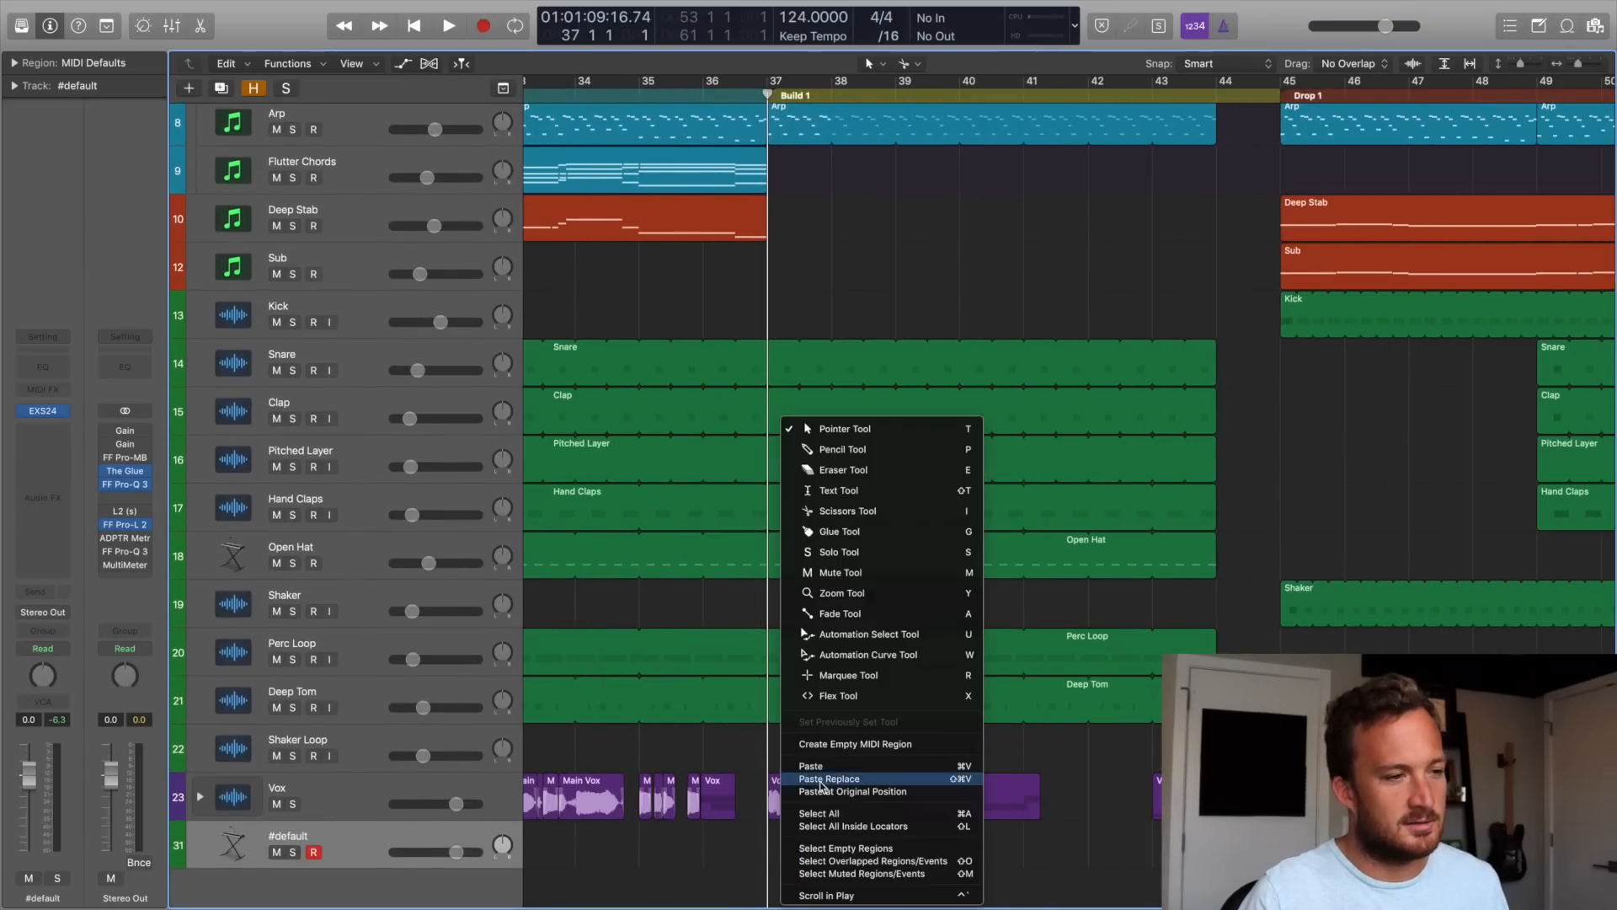
pyautogui.click(829, 743)
pyautogui.moveTo(827, 861); pyautogui.dragTo(1280, 859)
# Show the new region in the Piano Roll and add a sixteenth note on E3 at bar 37.
pyautogui.click(735, 92)
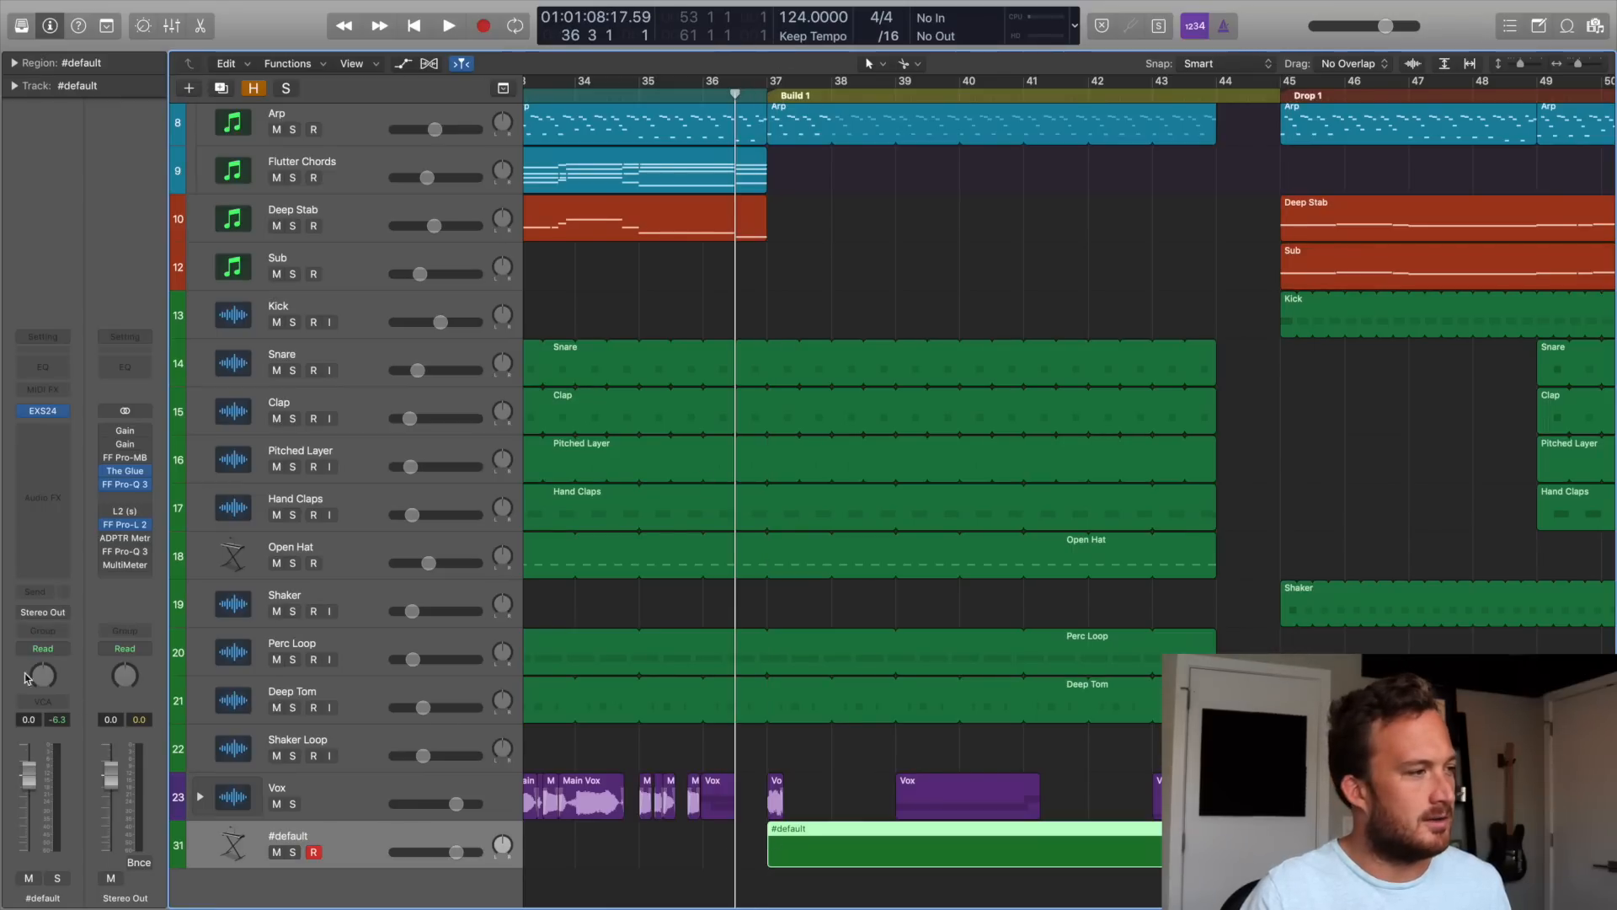
pyautogui.press('p')
pyautogui.press('space')
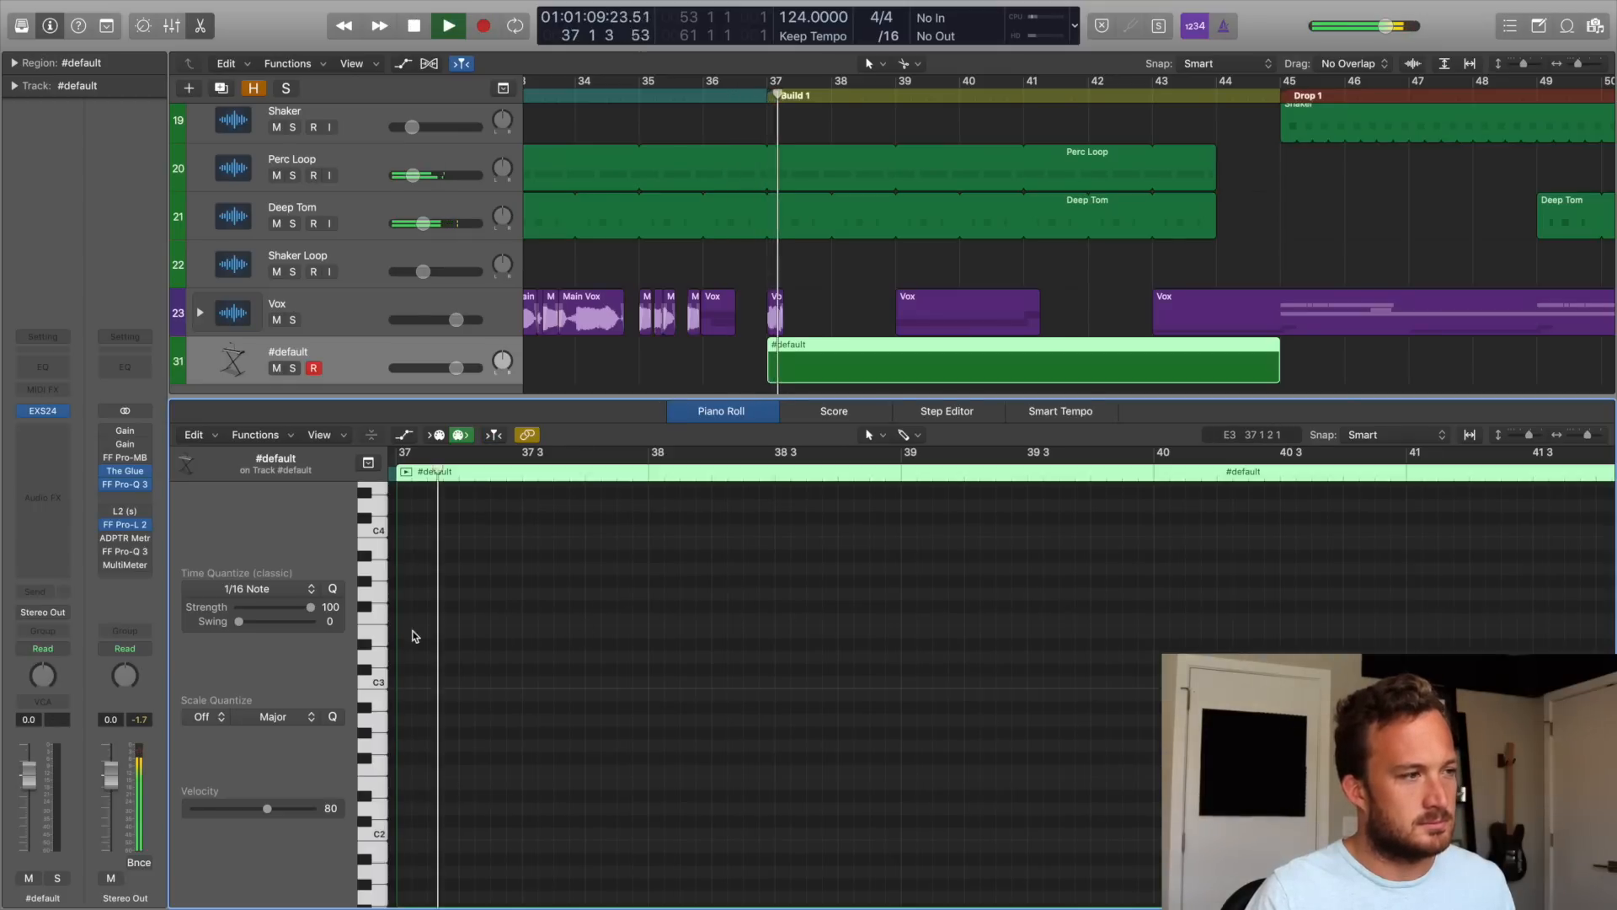
pyautogui.press('space')
pyautogui.keyDown('super'); pyautogui.click(414, 597); pyautogui.keyUp('super')
pyautogui.moveTo(420, 597); pyautogui.dragTo(405, 640)
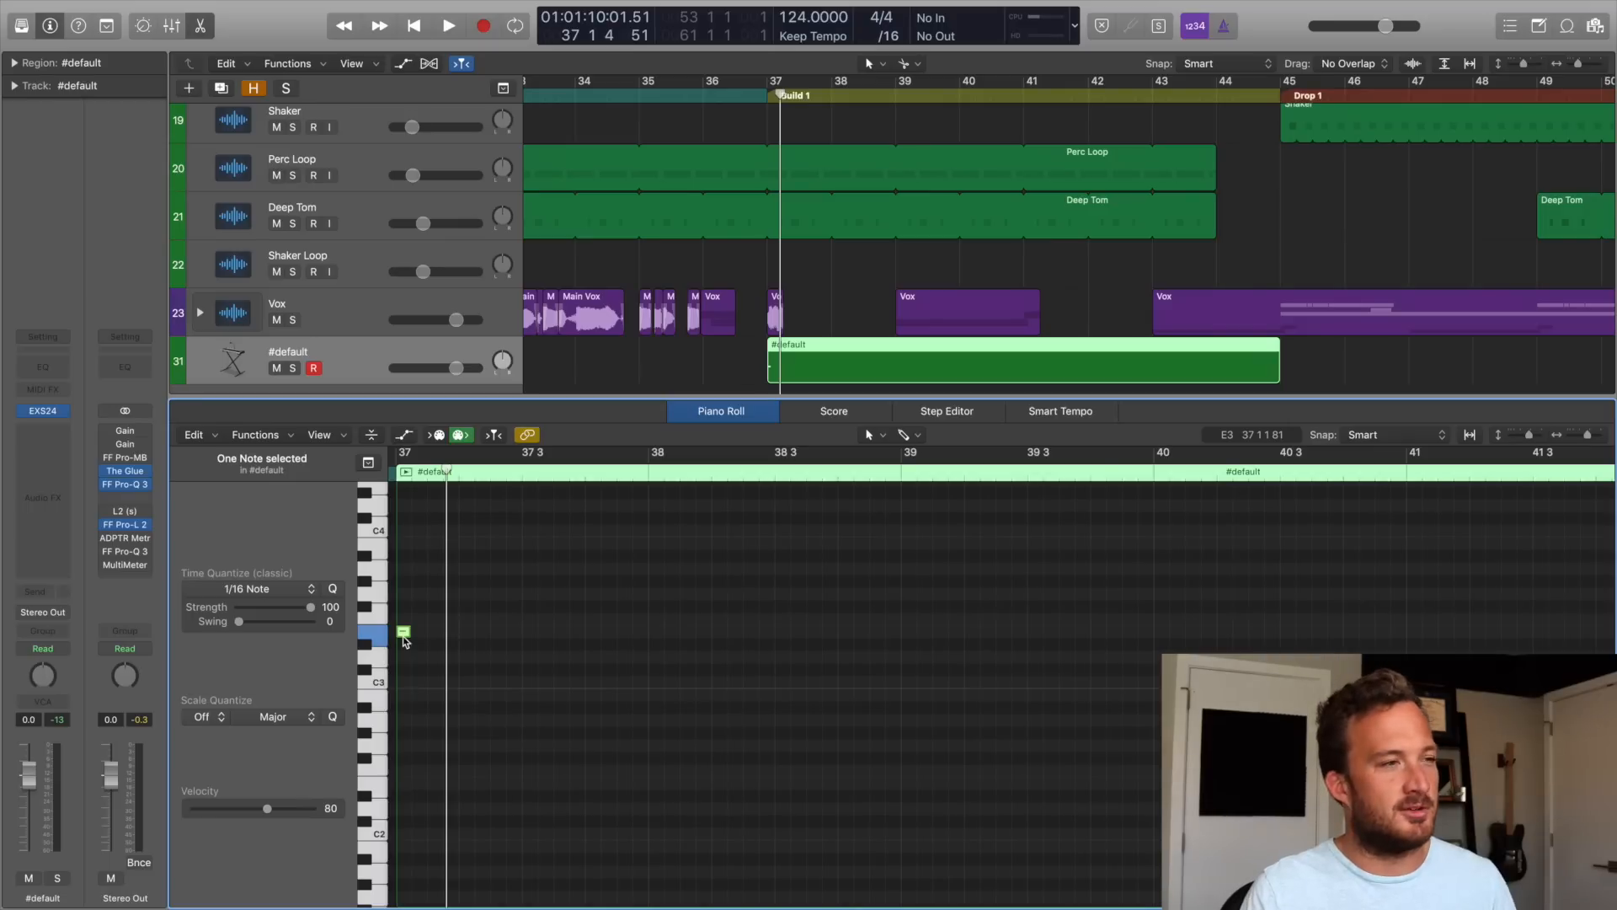
# Play from the middle of bar 36 into Build 1 to hear the snare note with the other tracks.
pyautogui.click(738, 102)
pyautogui.press('space')
pyautogui.hscroll(-4, 823, 193)
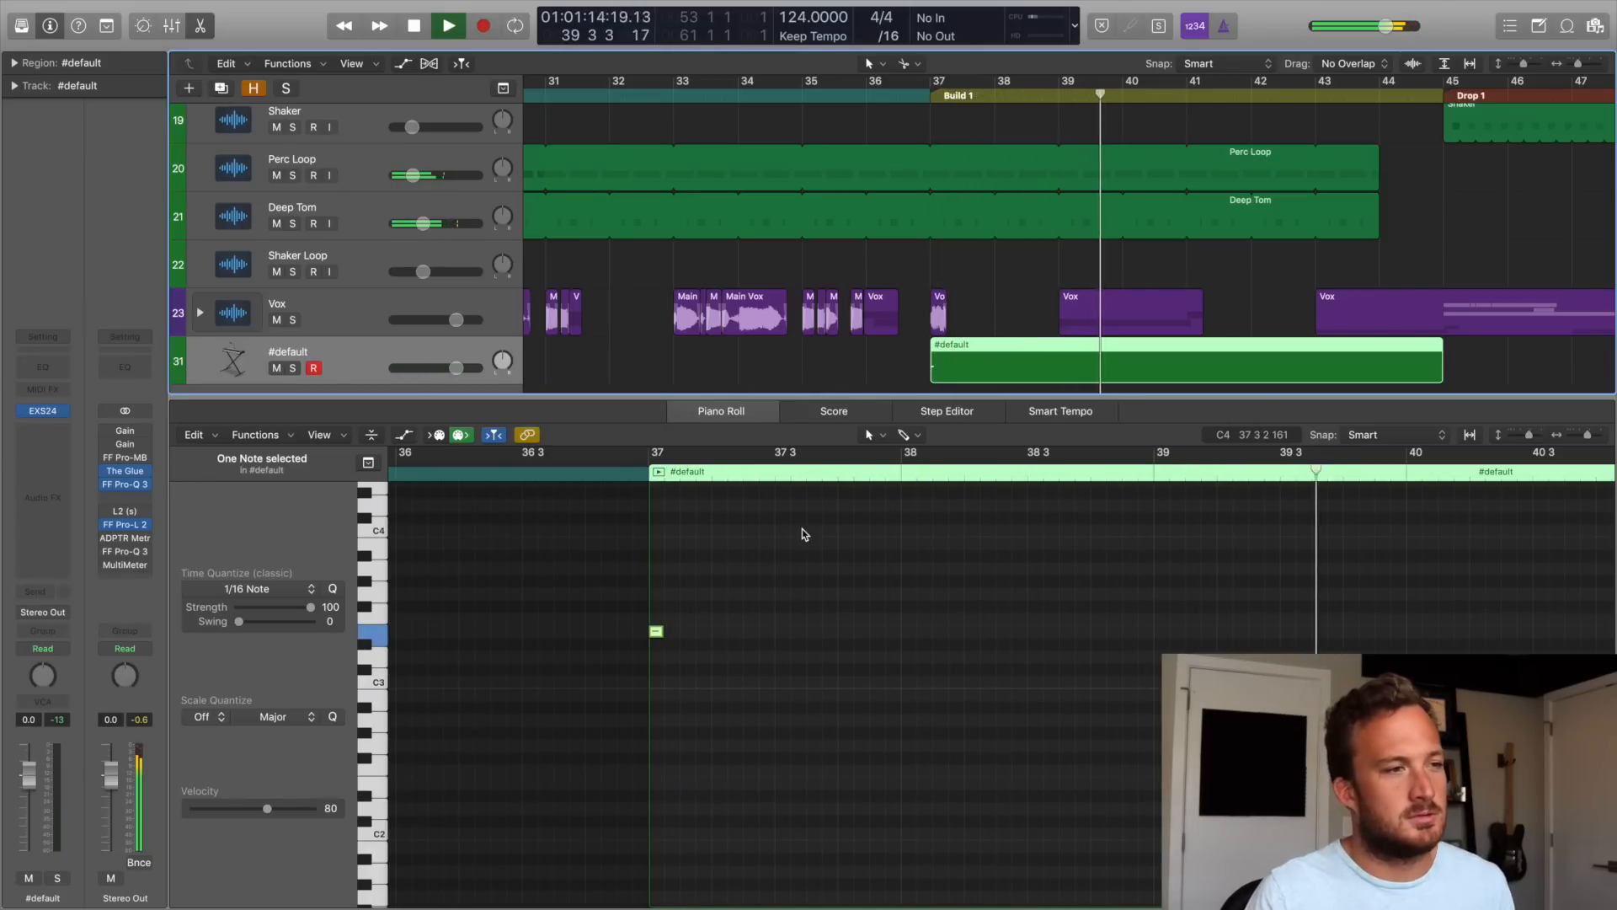
pyautogui.press('space')
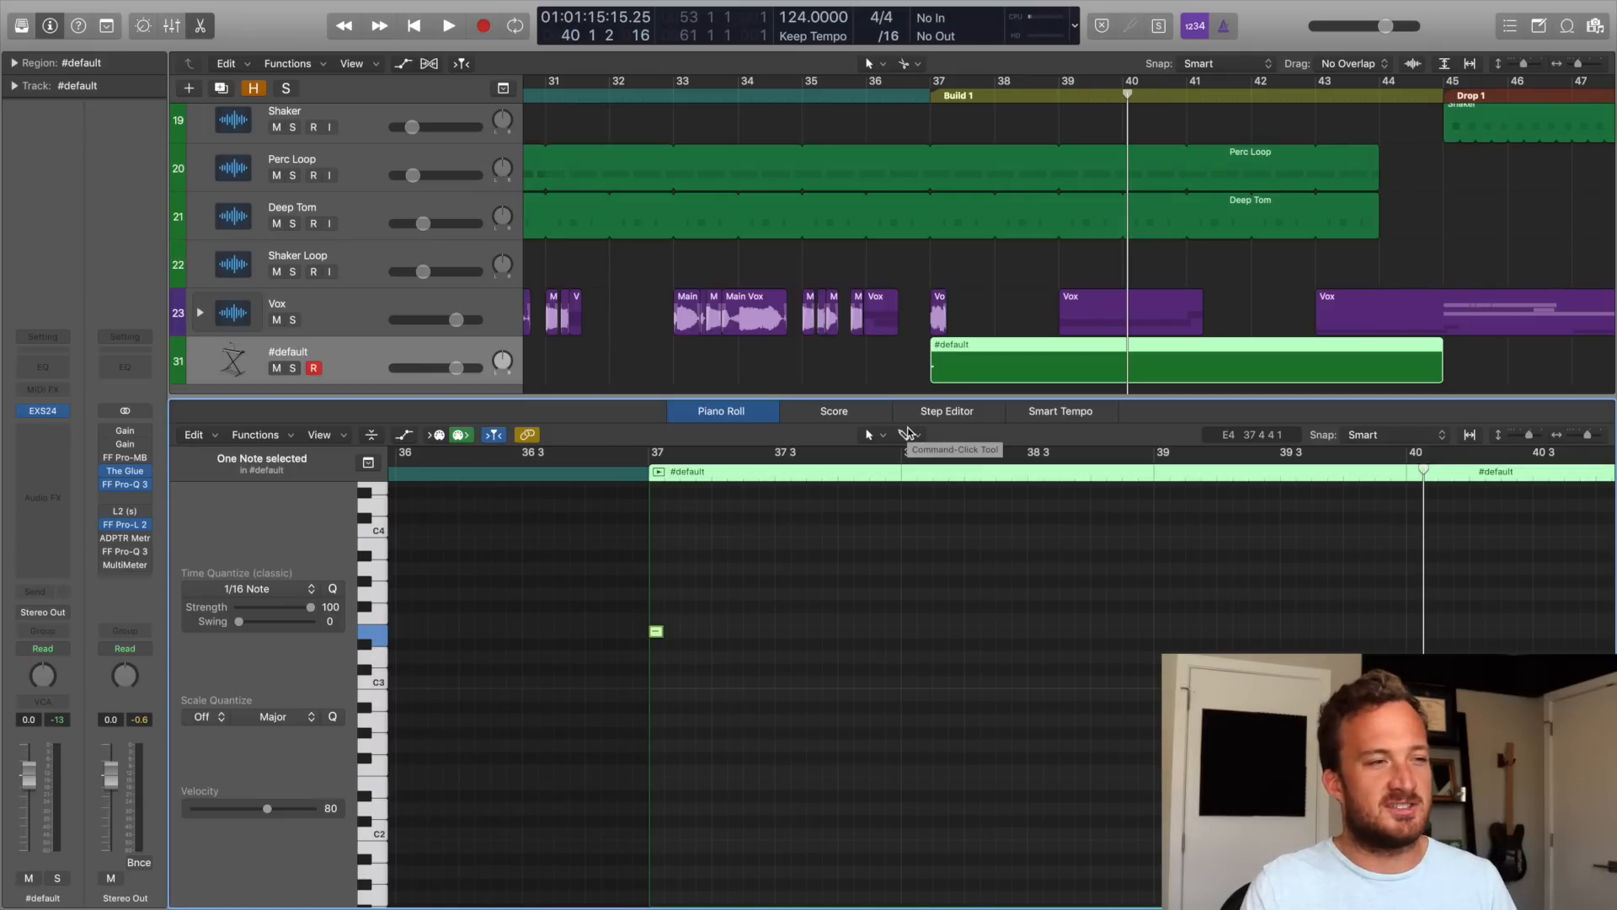
# Make Velocity the secondary tool and fill bar 37 with sixteenth E3 notes whose velocities alternate between 127 and a softer hit.
pyautogui.click(907, 437)
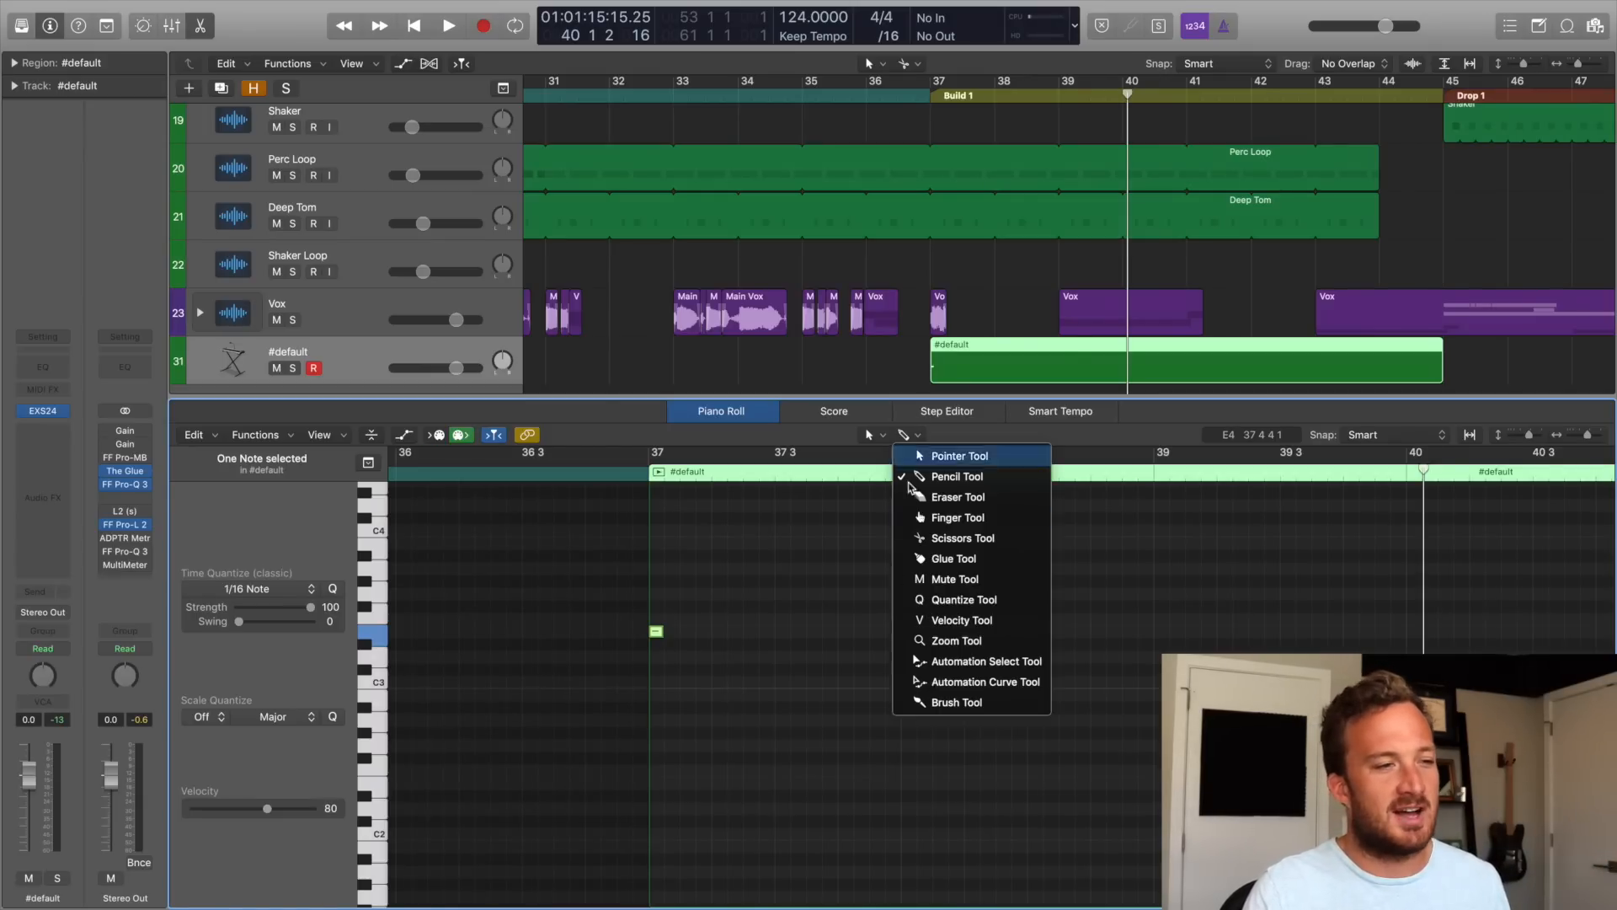
pyautogui.click(930, 623)
pyautogui.moveTo(659, 630); pyautogui.dragTo(678, 708)
pyautogui.moveTo(704, 653)
pyautogui.mouseDown()
pyautogui.moveTo(617, 611)
pyautogui.moveTo(721, 636)
pyautogui.mouseUp()
pyautogui.moveTo(787, 657)
pyautogui.mouseDown()
pyautogui.moveTo(634, 616)
pyautogui.moveTo(781, 631)
pyautogui.mouseUp()
# Set the cycle range from bar 37 to 45, solo the snare sampler track and play the one-bar roll.
pyautogui.moveTo(927, 98); pyautogui.dragTo(1466, 199)
pyautogui.click(292, 368)
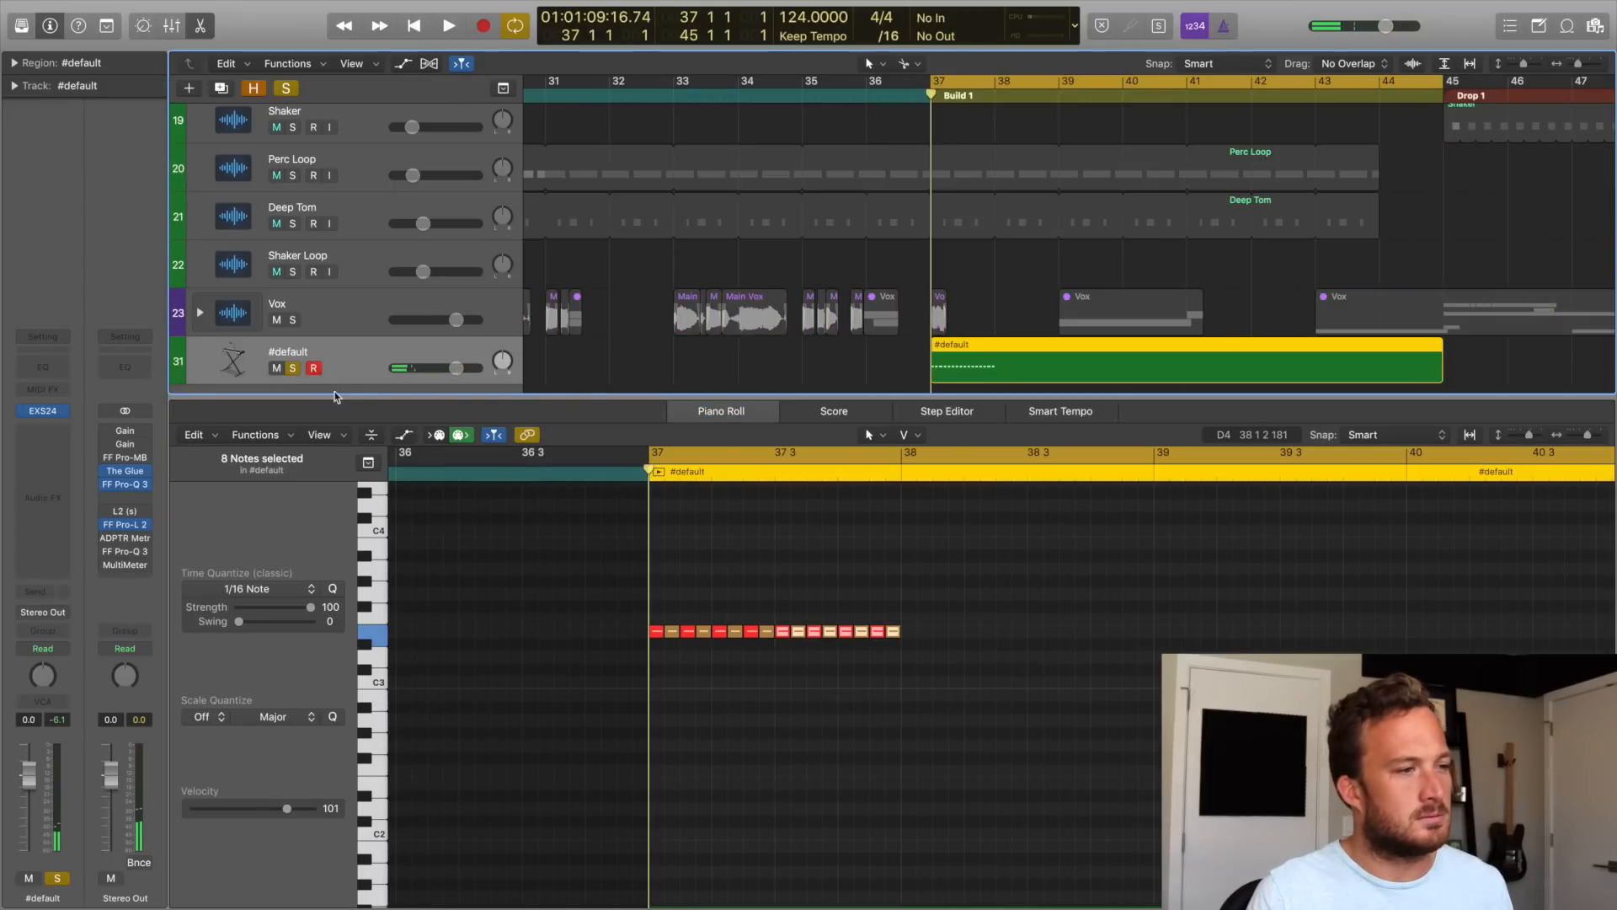
pyautogui.press('space')
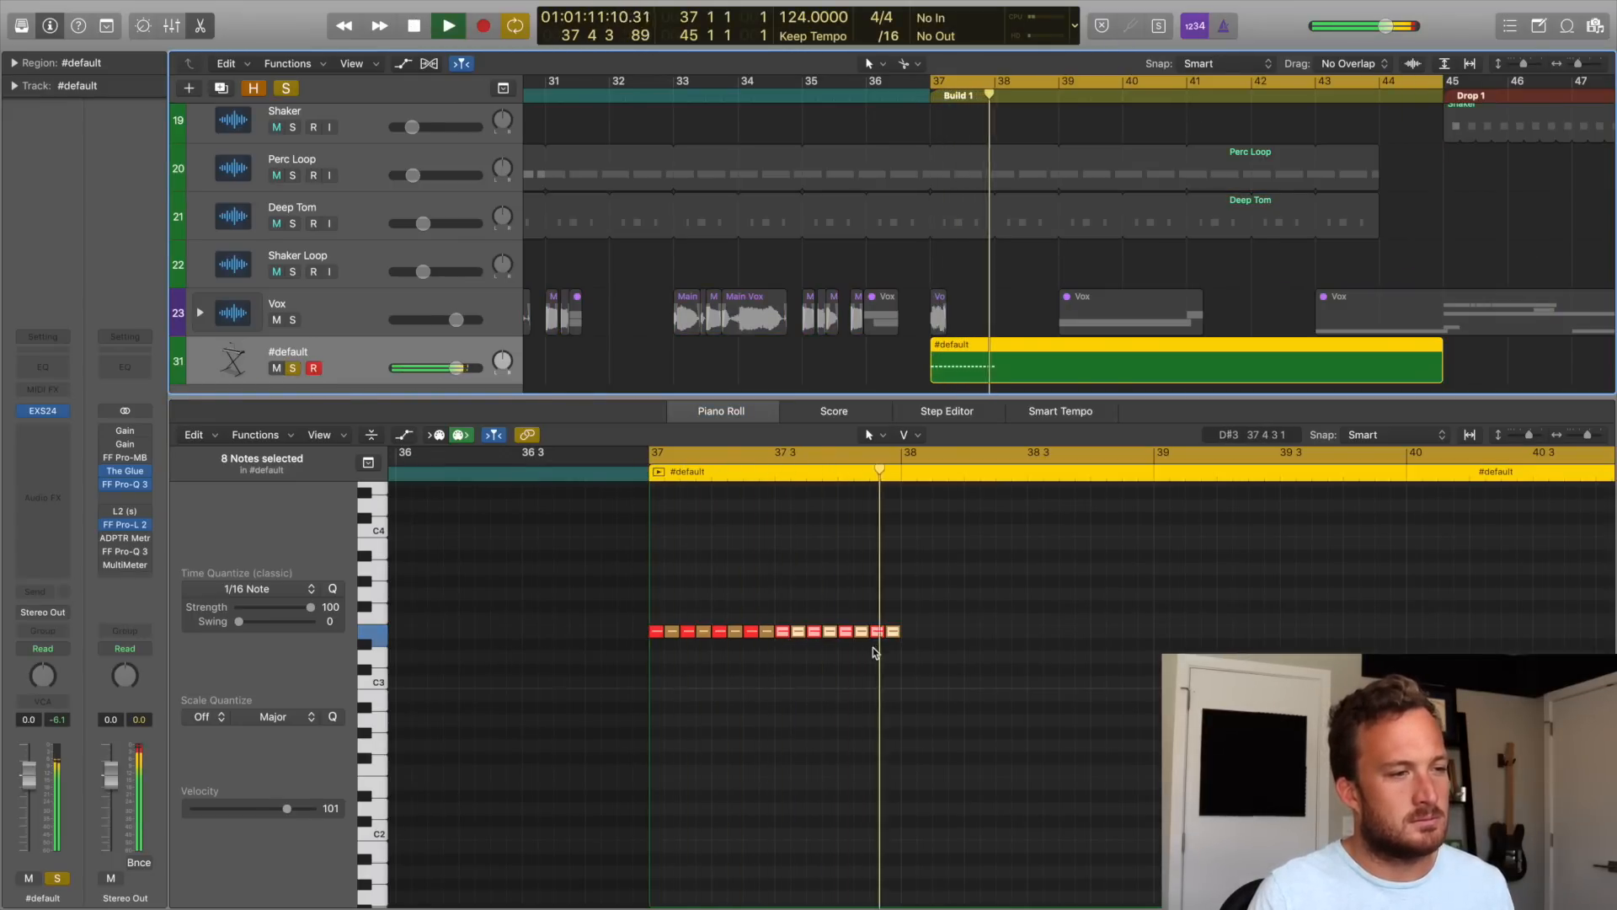
pyautogui.press('space')
# Duplicate all the snare notes of bar 37 into bar 38 and play the two-bar roll.
pyautogui.press('super+a')
pyautogui.moveTo(657, 631); pyautogui.dragTo(910, 632)
pyautogui.press('space')
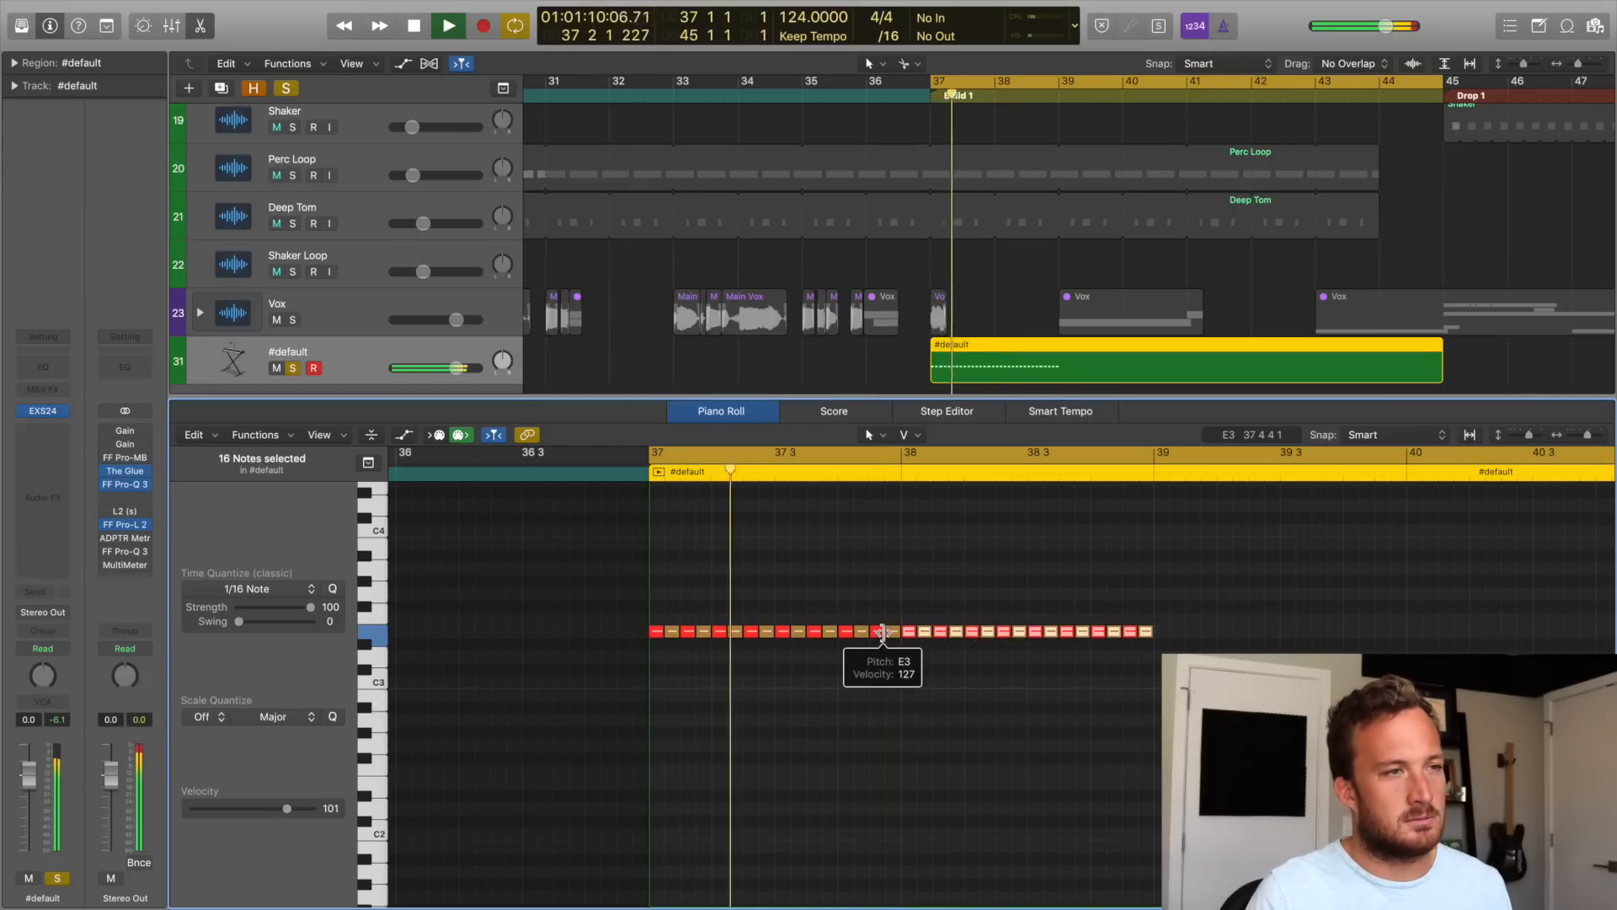
pyautogui.press('space')
# Turn the last sixteenth of bar 38 into two softer thirty-second notes, repeat the two-bar pattern through bar 40 and play it.
pyautogui.click(1111, 606)
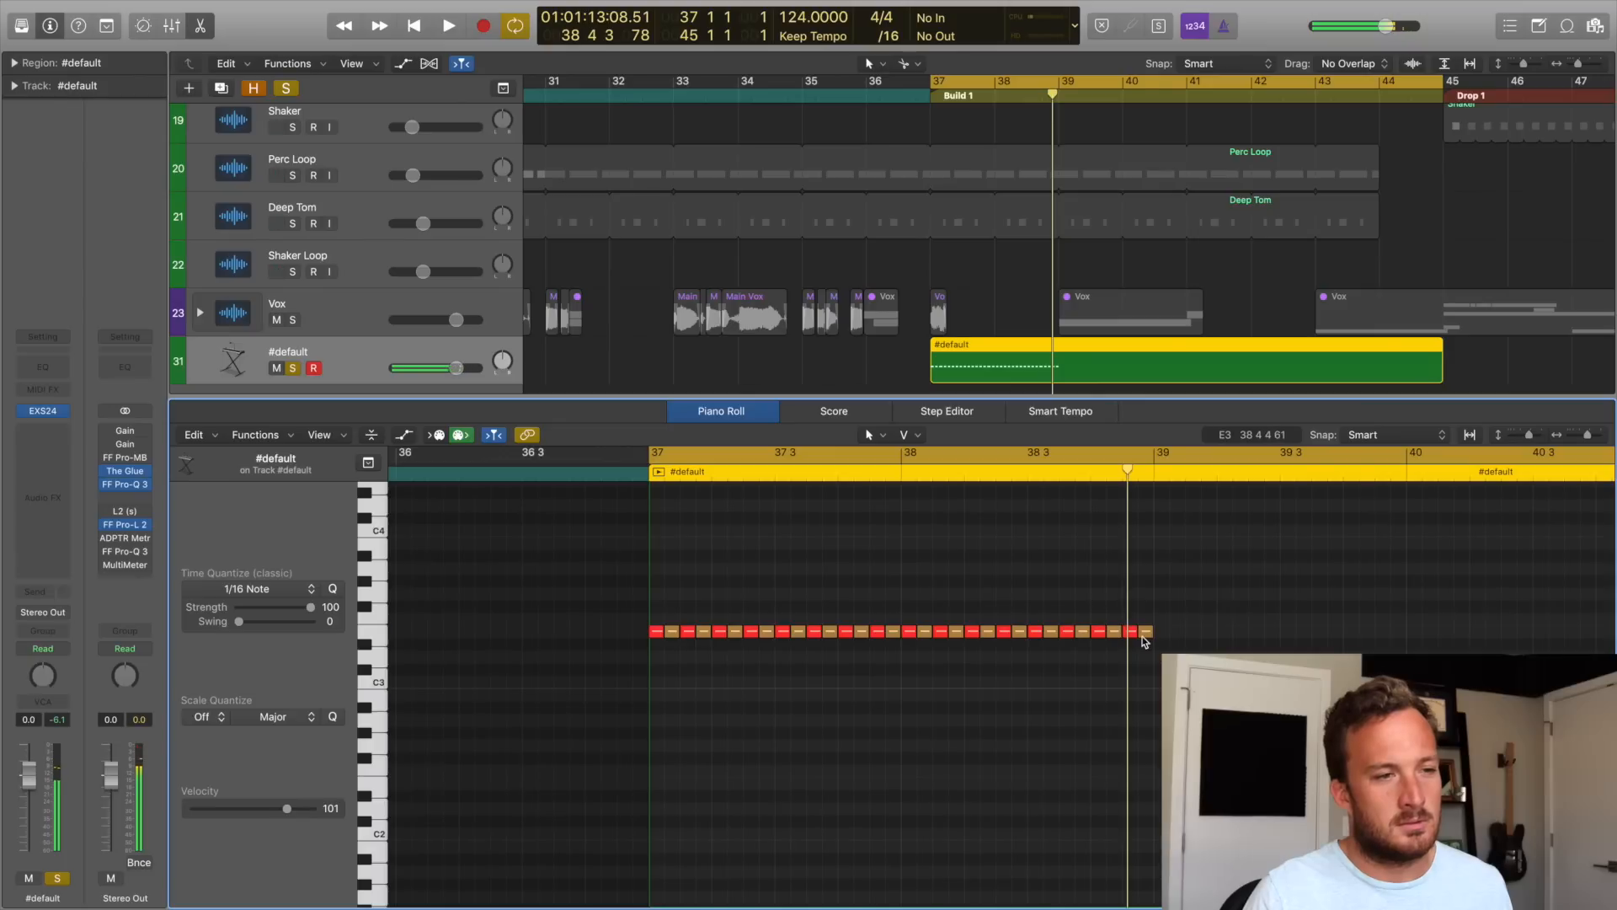
pyautogui.click(1144, 634)
pyautogui.moveTo(1143, 636); pyautogui.dragTo(1140, 675)
pyautogui.press('space')
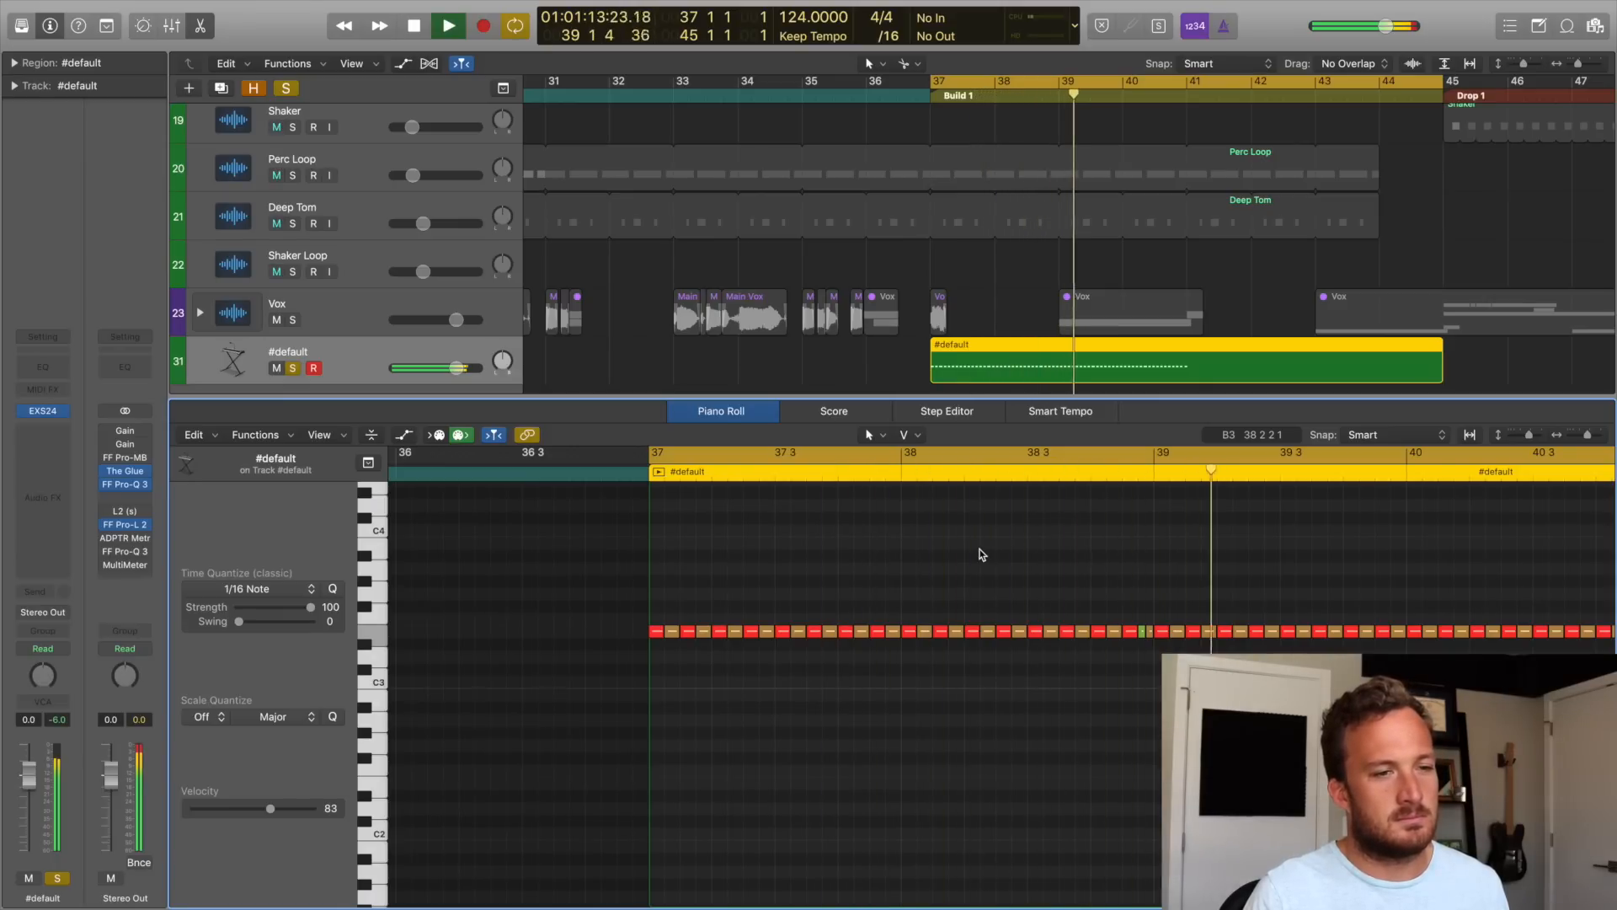
# Copy the snare roll pattern from bar 37 to bar 41, filling bars 41 to 43, and play the end of the roll.
pyautogui.scroll(-5, 979, 554)
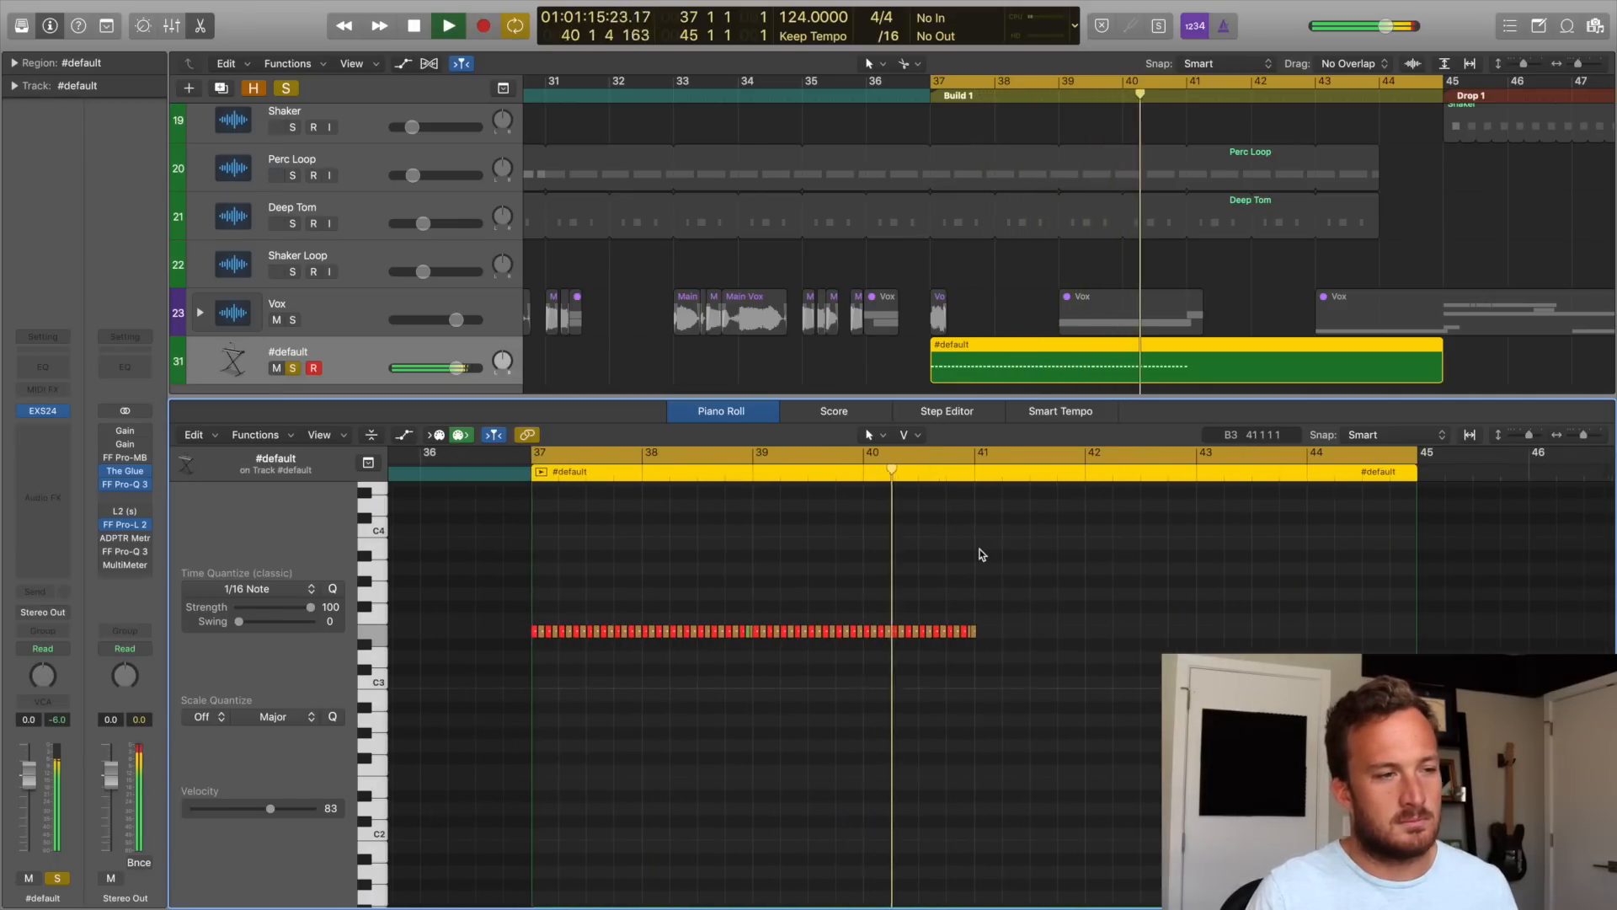
pyautogui.scroll(2, 1044, 624)
pyautogui.press('space')
pyautogui.moveTo(1002, 622); pyautogui.dragTo(598, 688)
pyautogui.keyDown('alt'); pyautogui.moveTo(666, 632); pyautogui.dragTo(1110, 631); pyautogui.keyUp('alt')
pyautogui.click(1329, 459)
pyautogui.press('space')
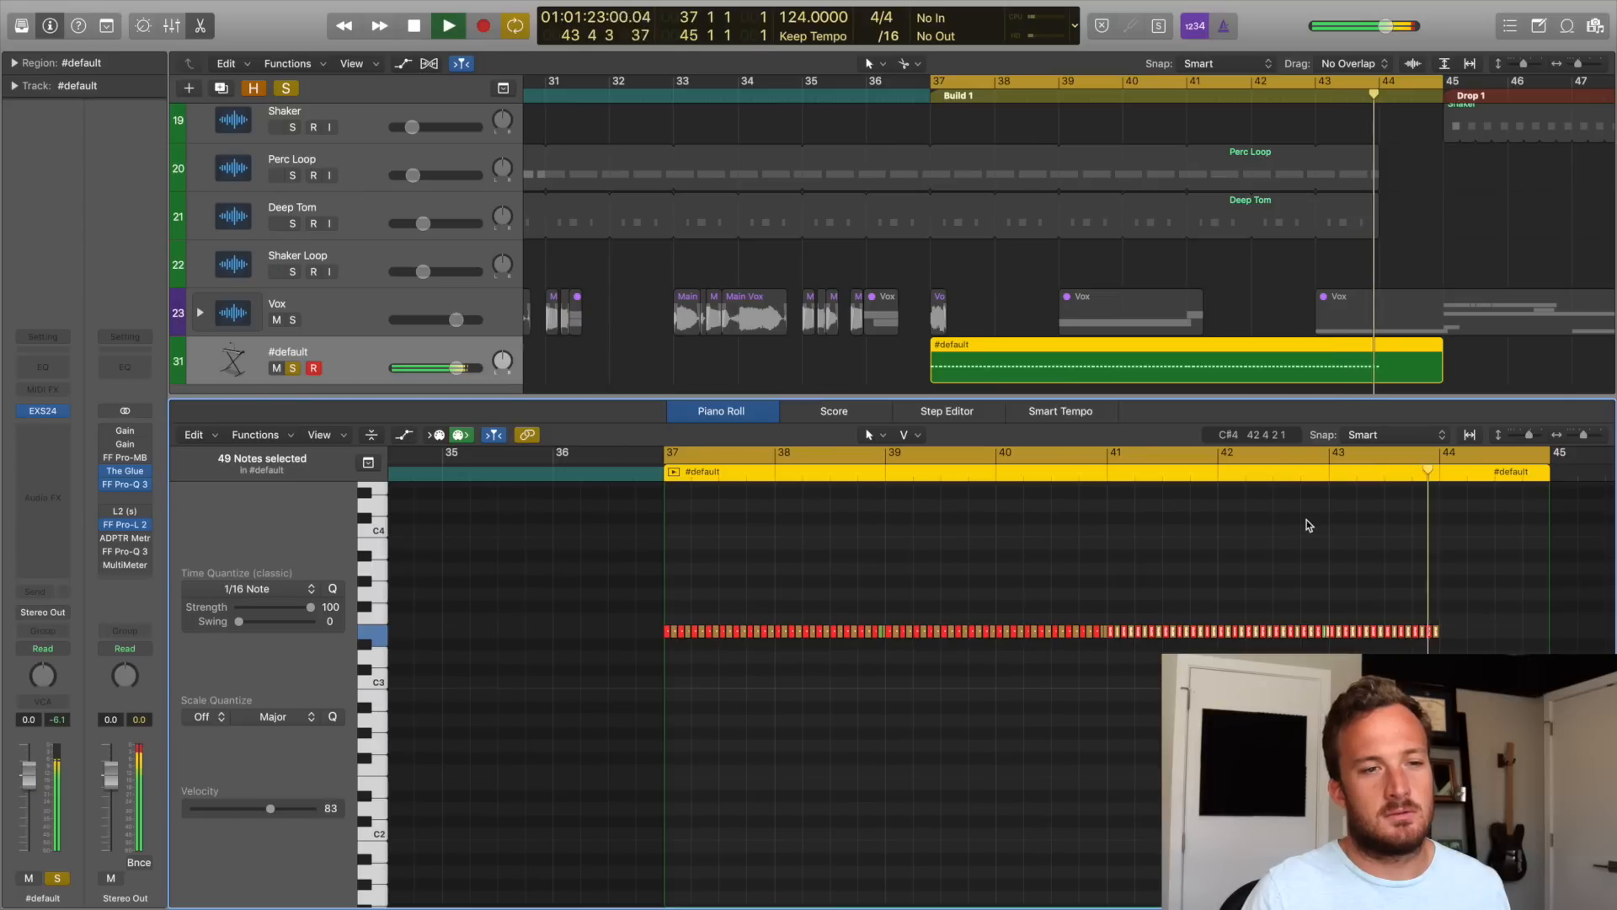
pyautogui.press('space')
pyautogui.click(1267, 569)
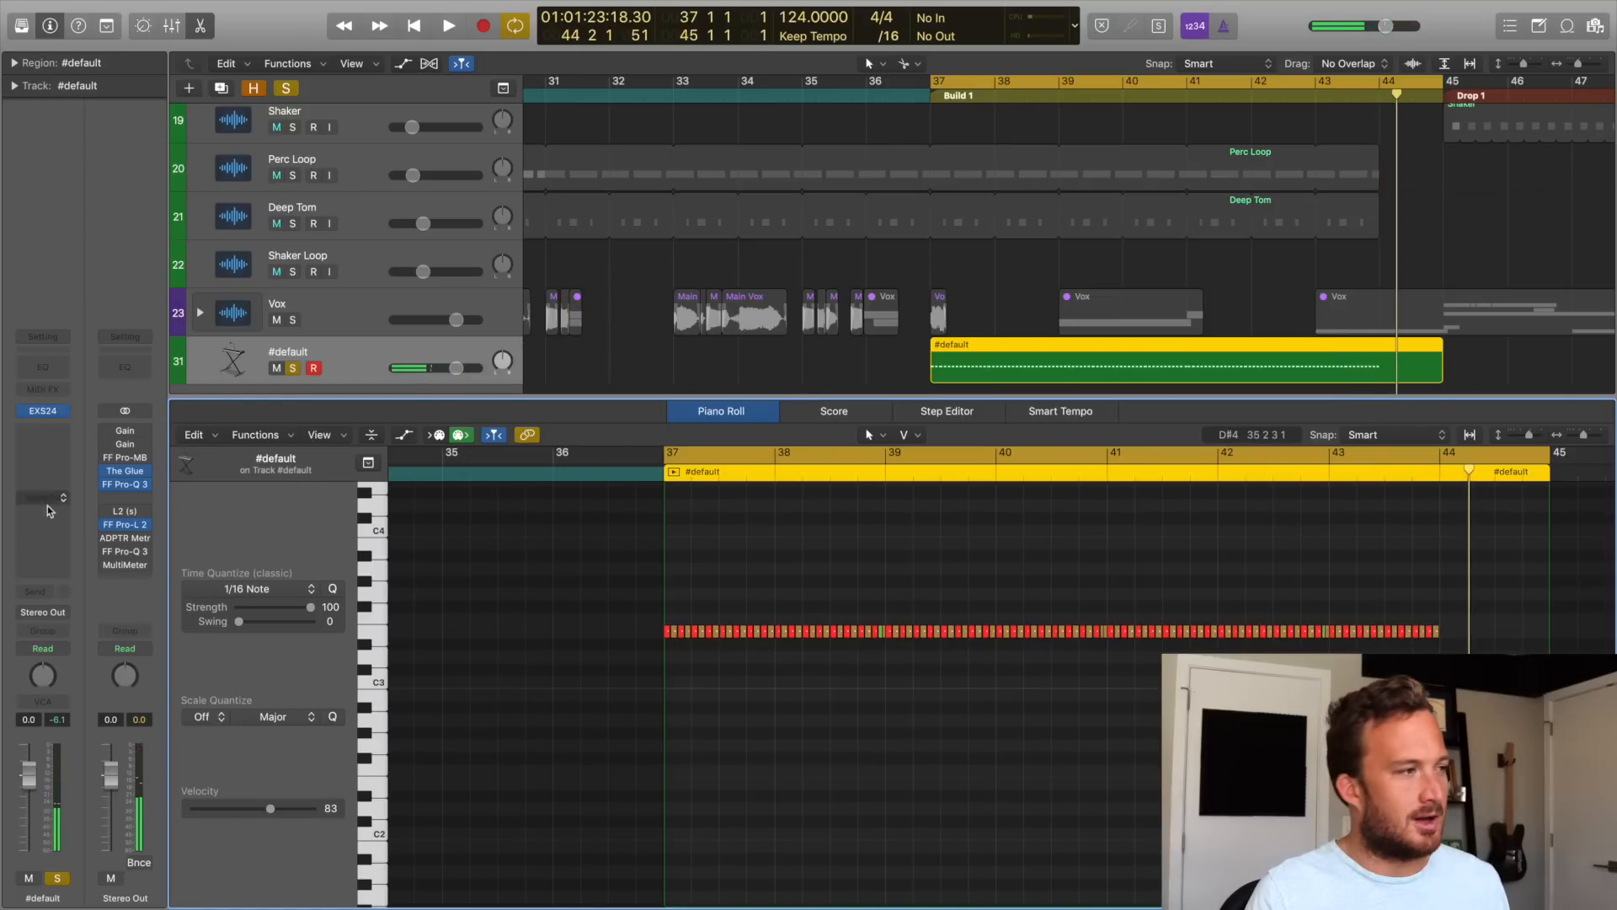
# Insert a Gain plug-in on the snare sampler track's channel strip and close its window.
pyautogui.click(46, 500)
pyautogui.moveTo(76, 765)
pyautogui.moveTo(177, 767)
pyautogui.click(291, 769)
pyautogui.click(19, 21)
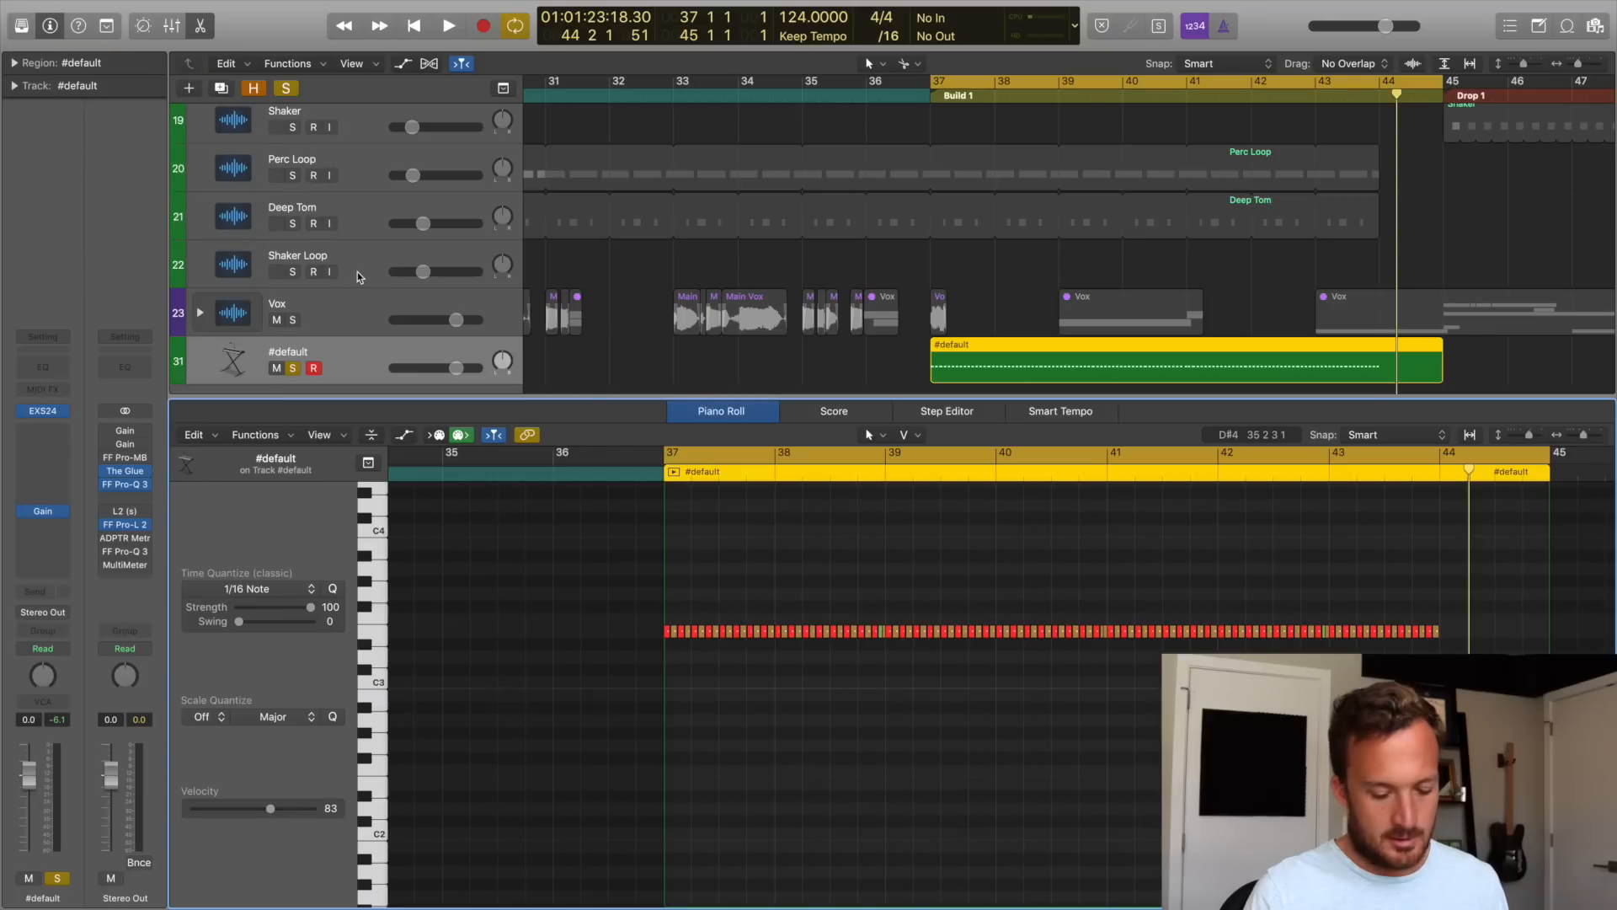
# Close the Piano Roll, show track automation and set the snare sampler track's automation parameter to the Gain plug-in's Gain.
pyautogui.press('p')
pyautogui.hscroll(5, 682, 783)
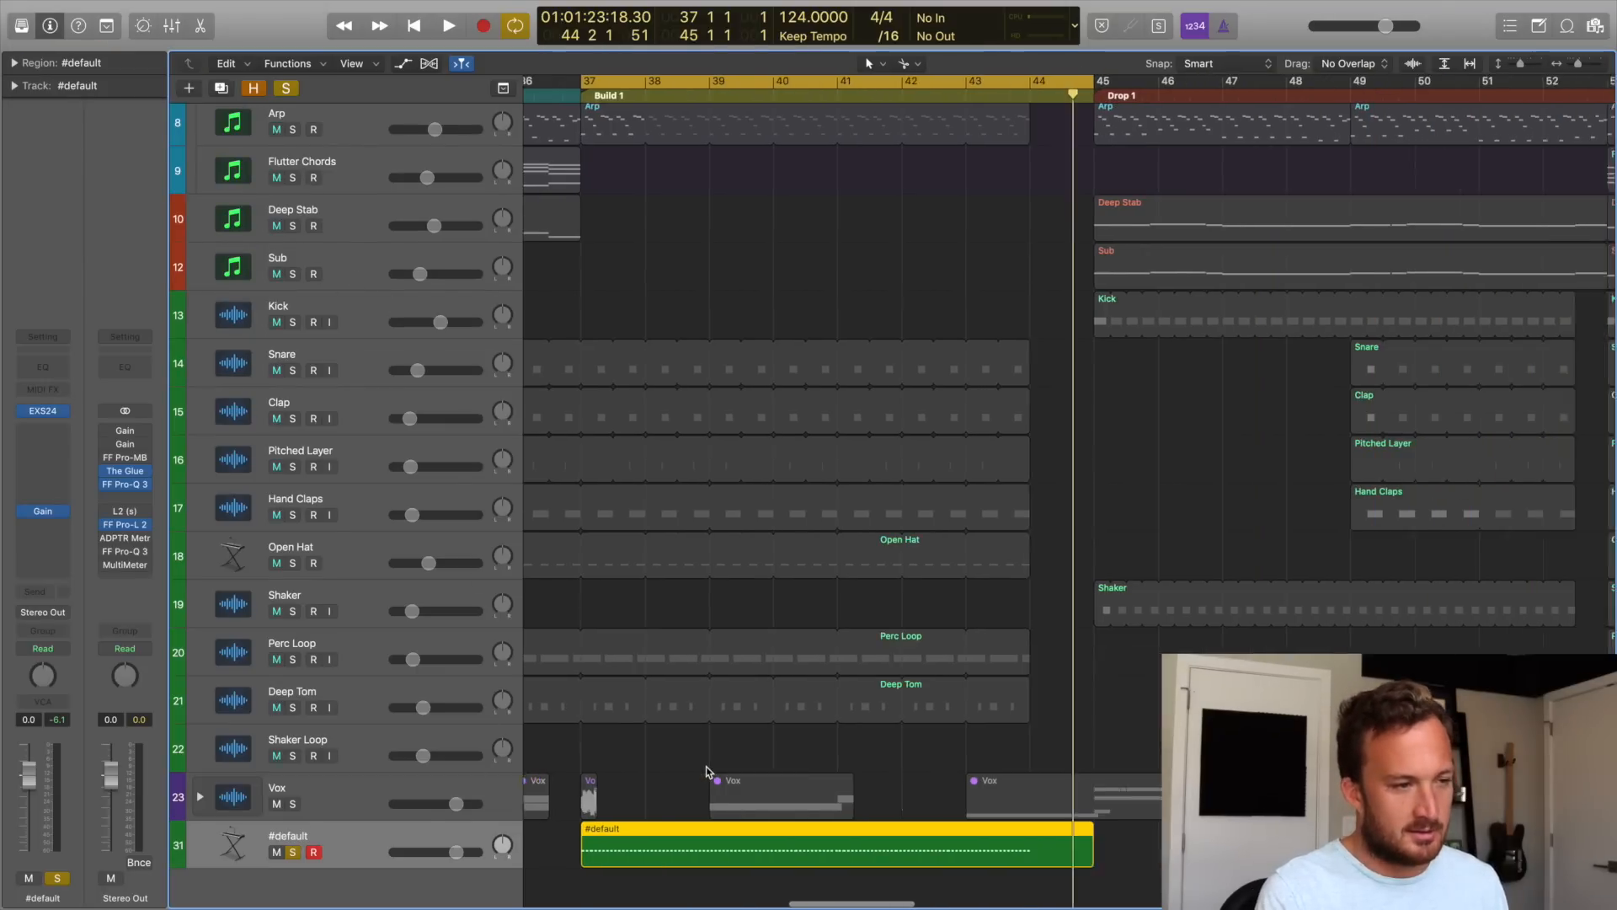
pyautogui.press('a')
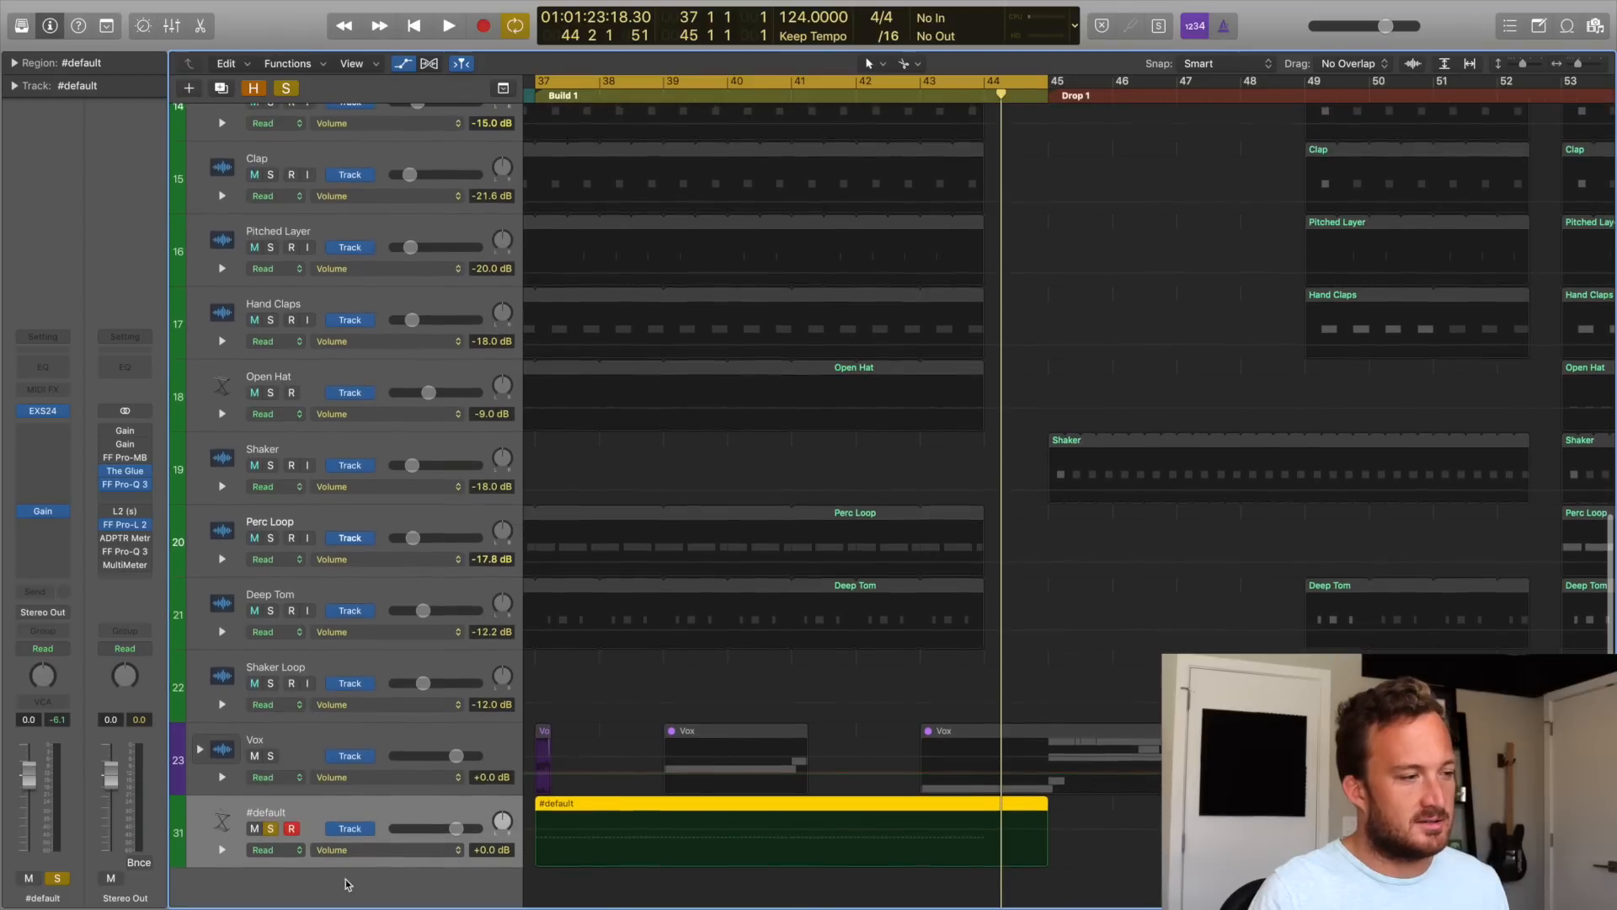
pyautogui.click(337, 850)
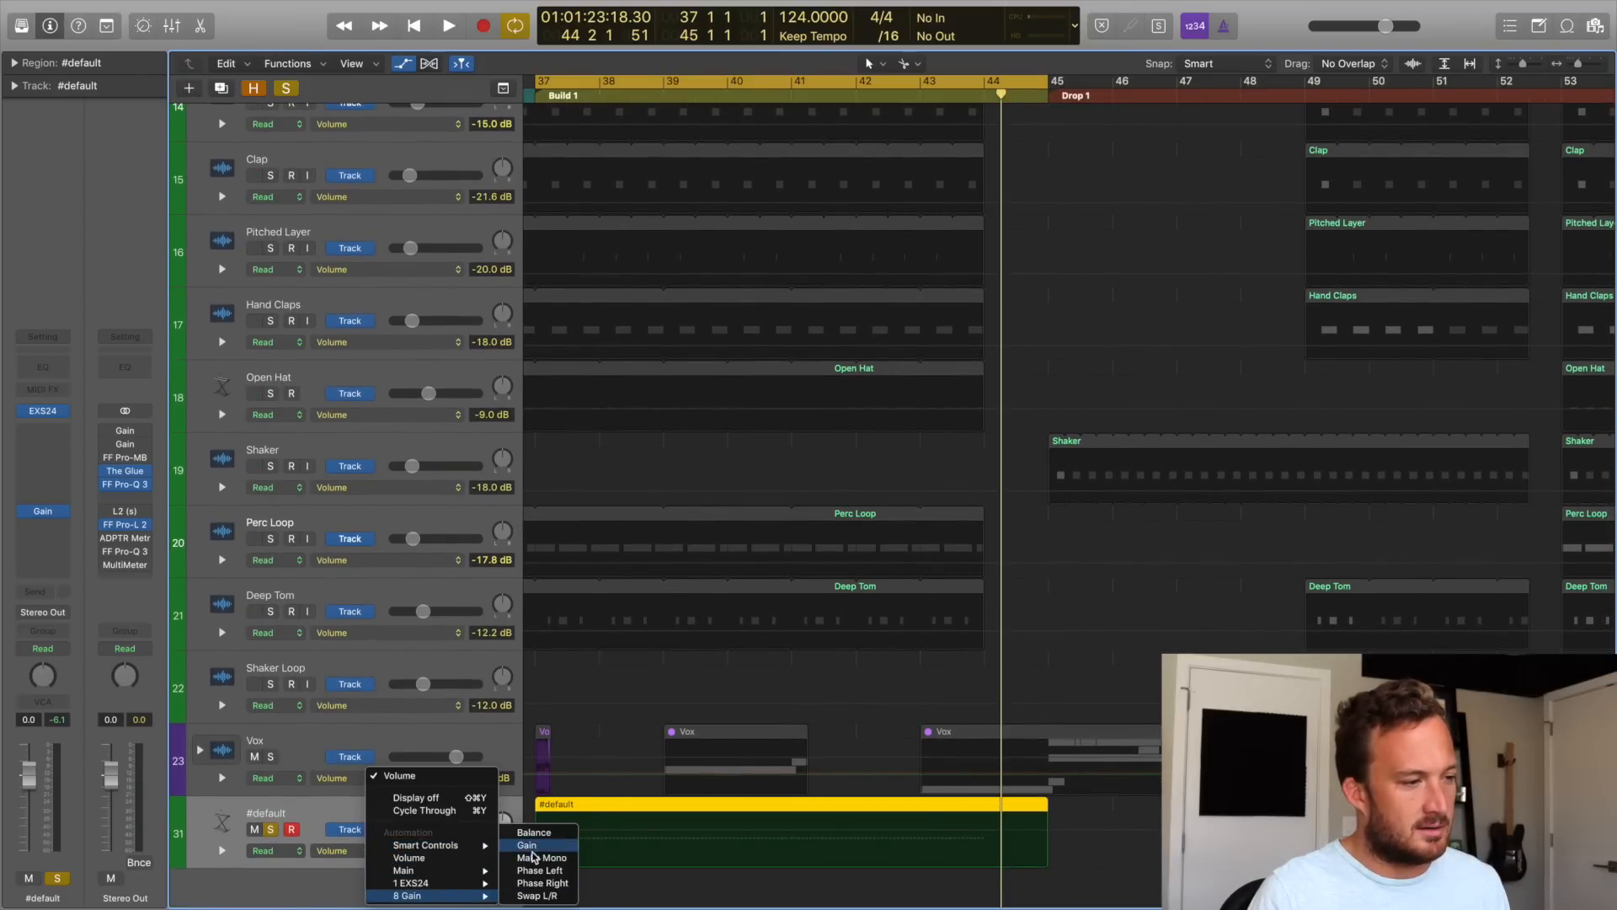
pyautogui.click(529, 847)
# Move the snare sampler track up the track list to sit between Flutter Chords and Deep Stab.
pyautogui.moveTo(374, 810); pyautogui.dragTo(374, 210)
pyautogui.scroll(10, 678, 365)
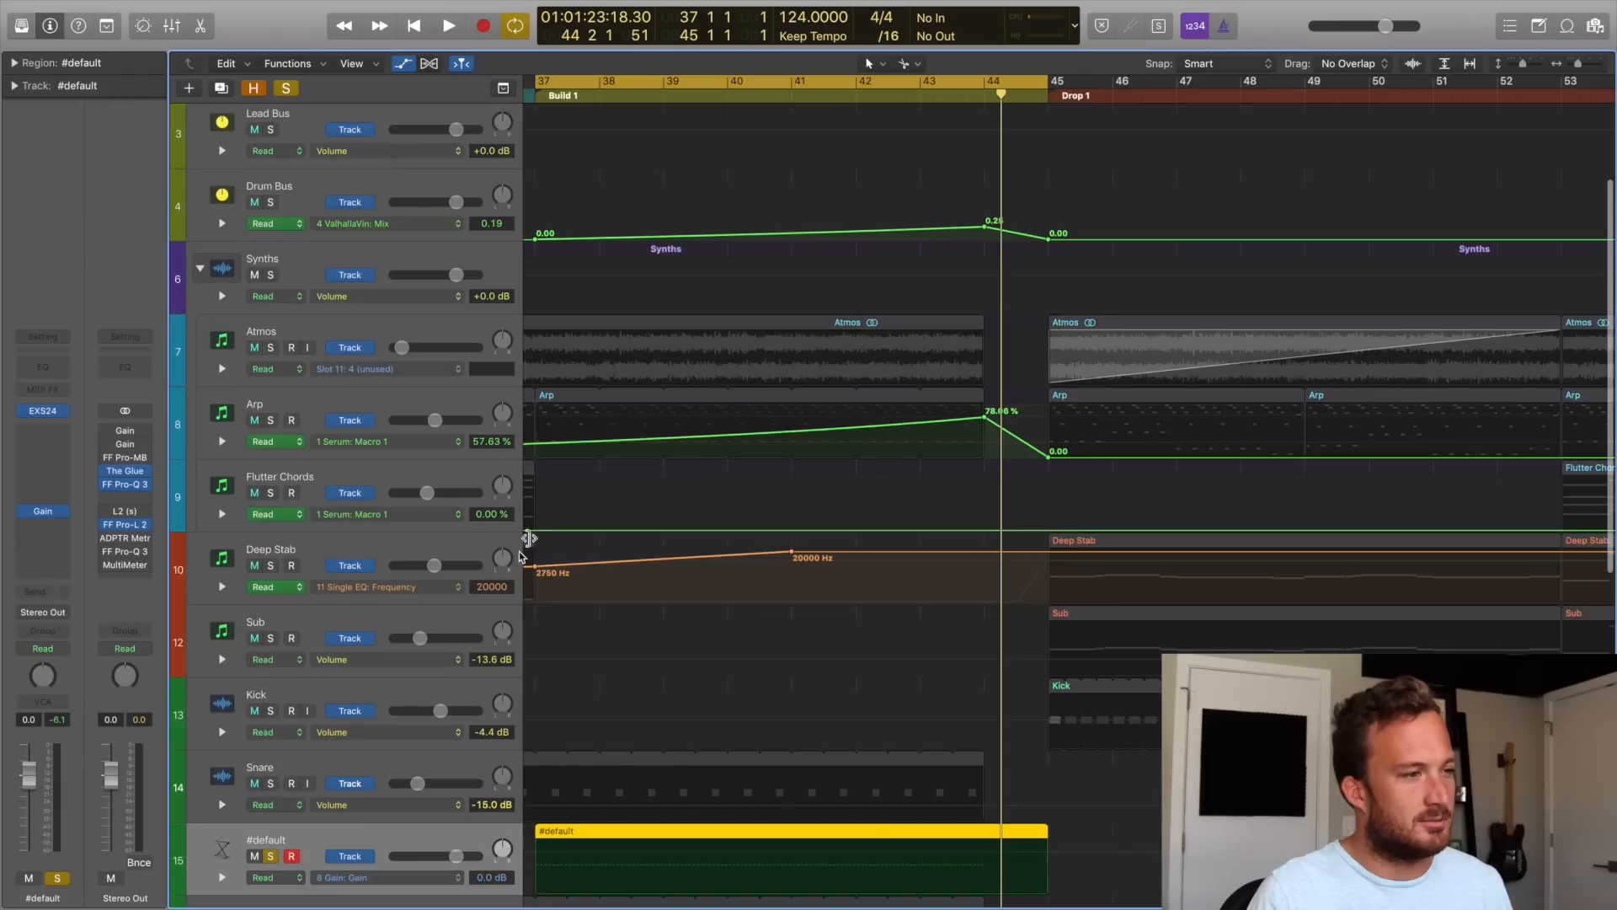
pyautogui.scroll(-3, 505, 505)
pyautogui.moveTo(306, 688); pyautogui.dragTo(368, 410)
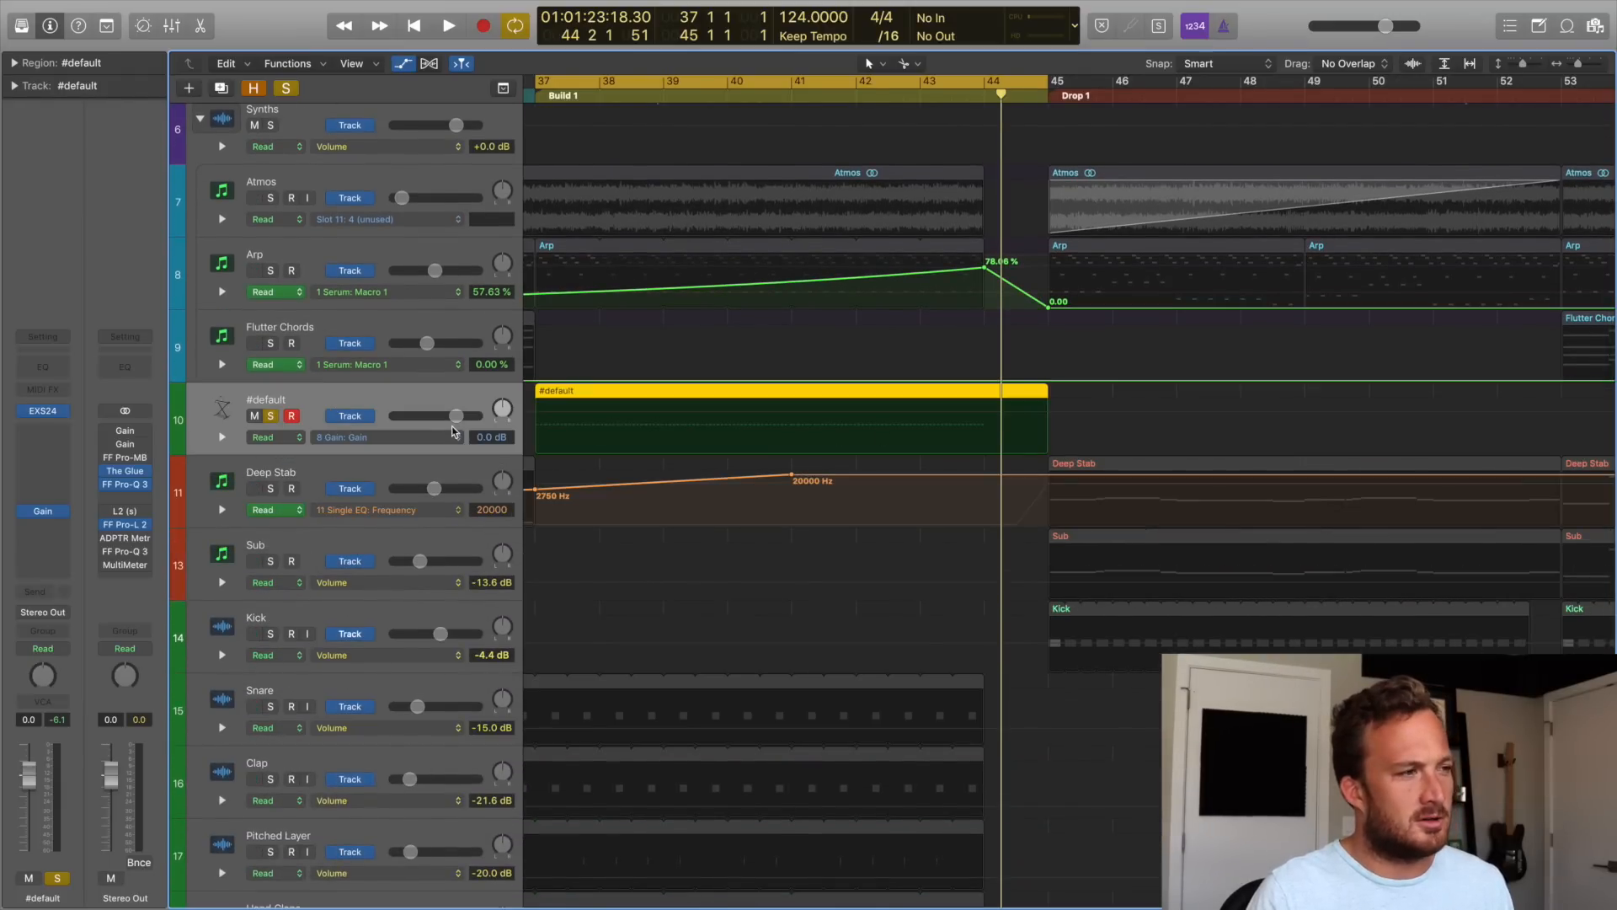
# Automate the snare roll's Gain to rise from about -14.7 dB at bar 37 to 0.0 dB at bar 44, and play it.
pyautogui.click(986, 412)
pyautogui.click(986, 412)
pyautogui.hscroll(-5, 975, 422)
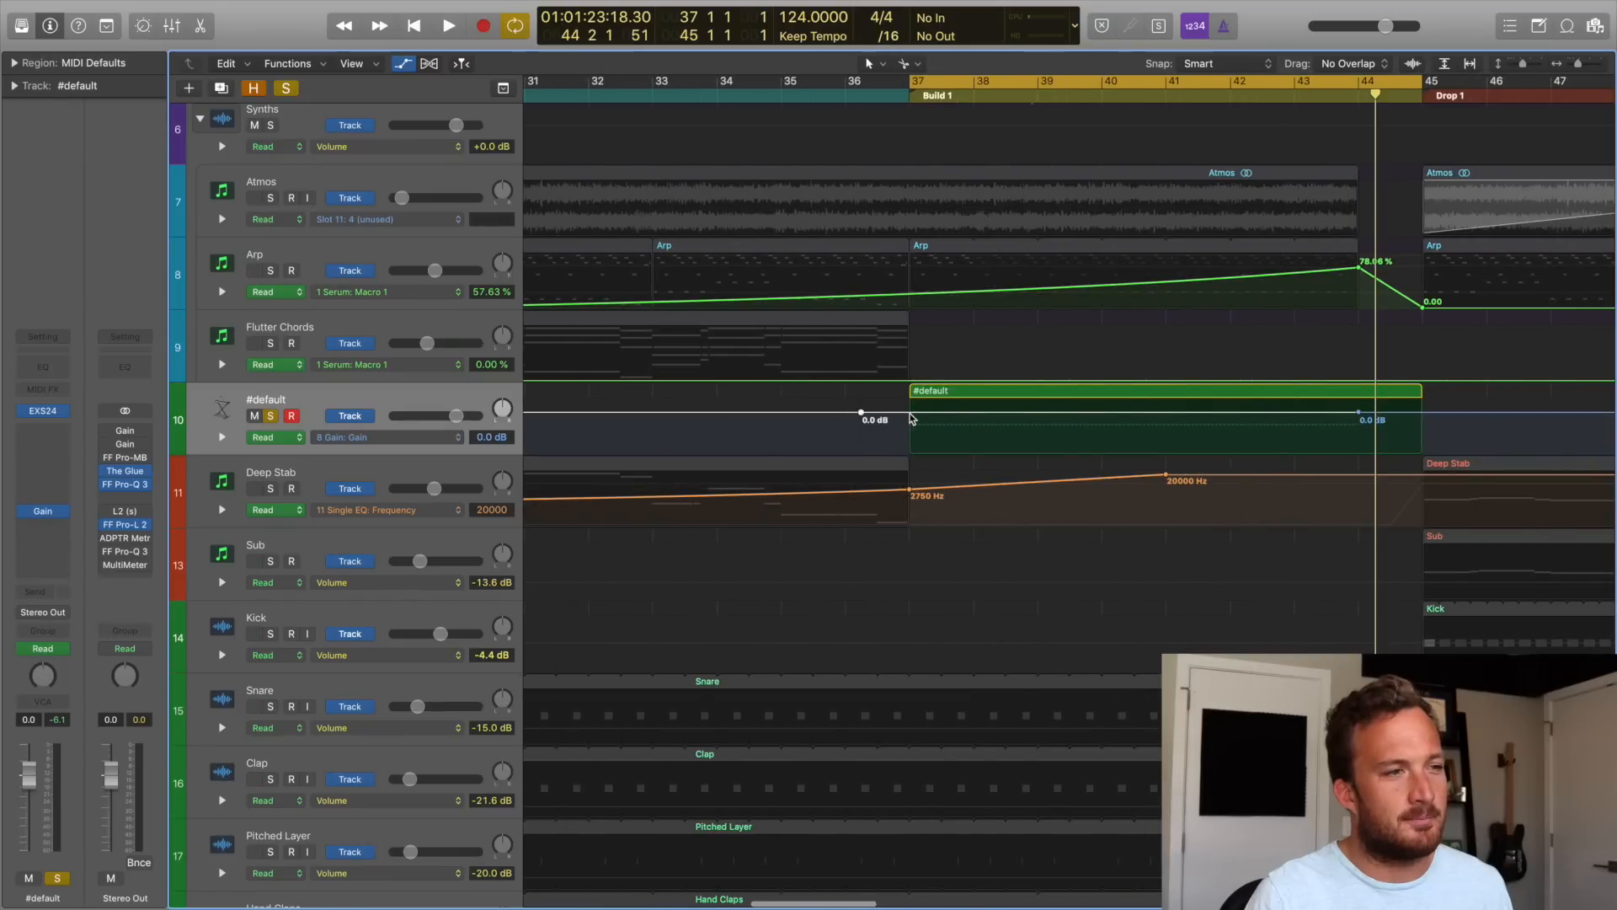
pyautogui.moveTo(910, 416); pyautogui.dragTo(911, 421)
pyautogui.press('space')
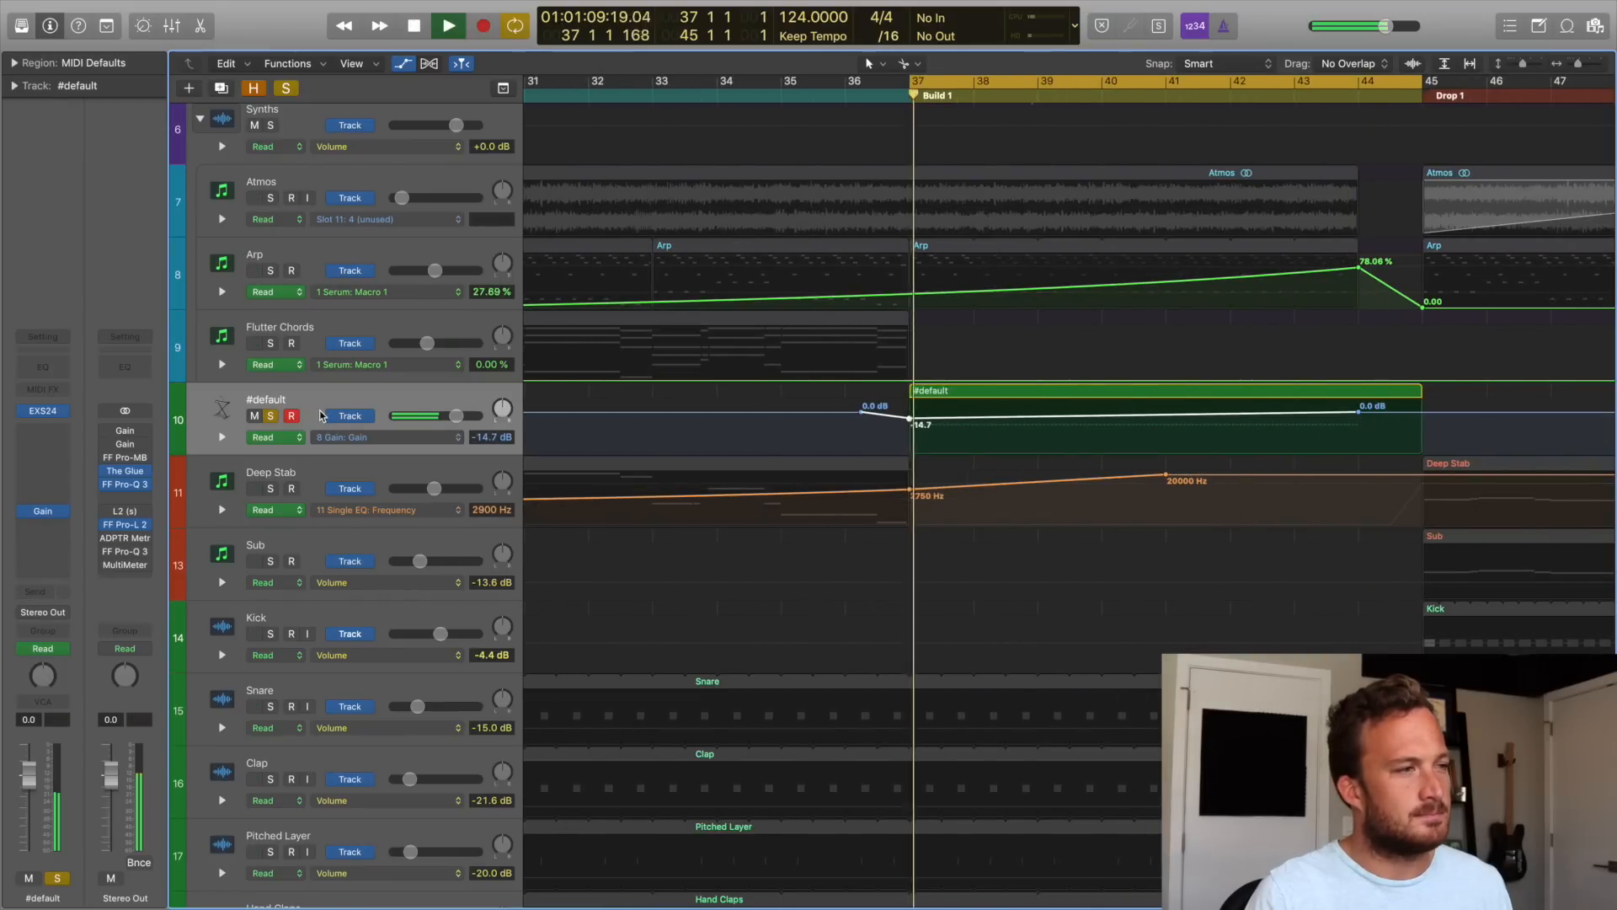
# Unsolo the snare sampler track during playback and lower its channel fader to -5.0 dB.
pyautogui.click(270, 416)
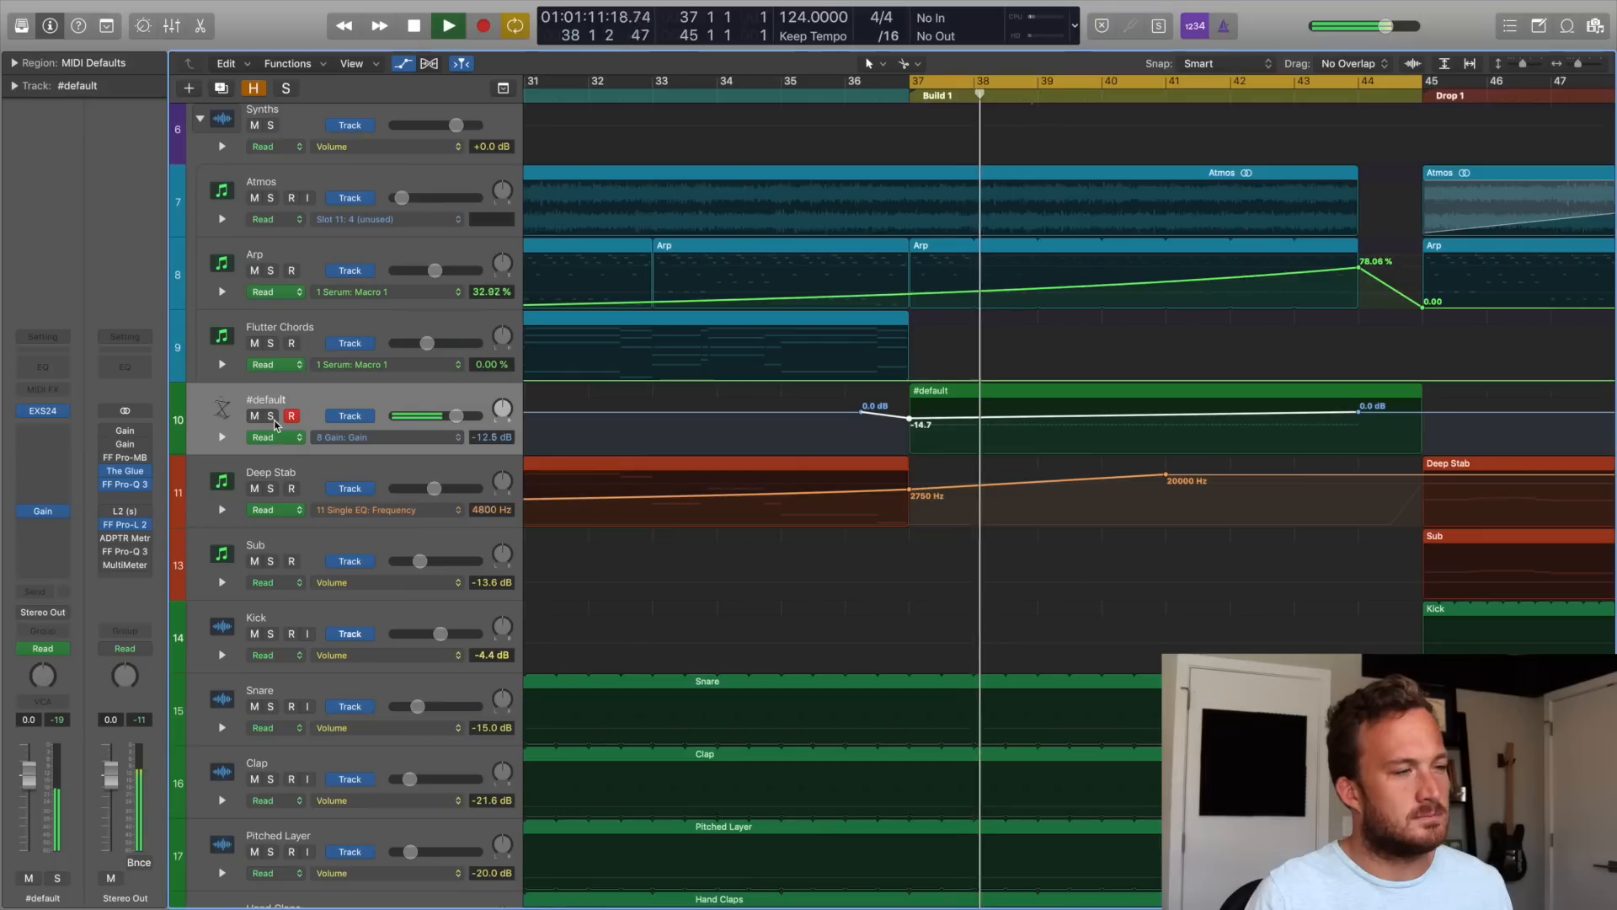
pyautogui.hscroll(4, 588, 377)
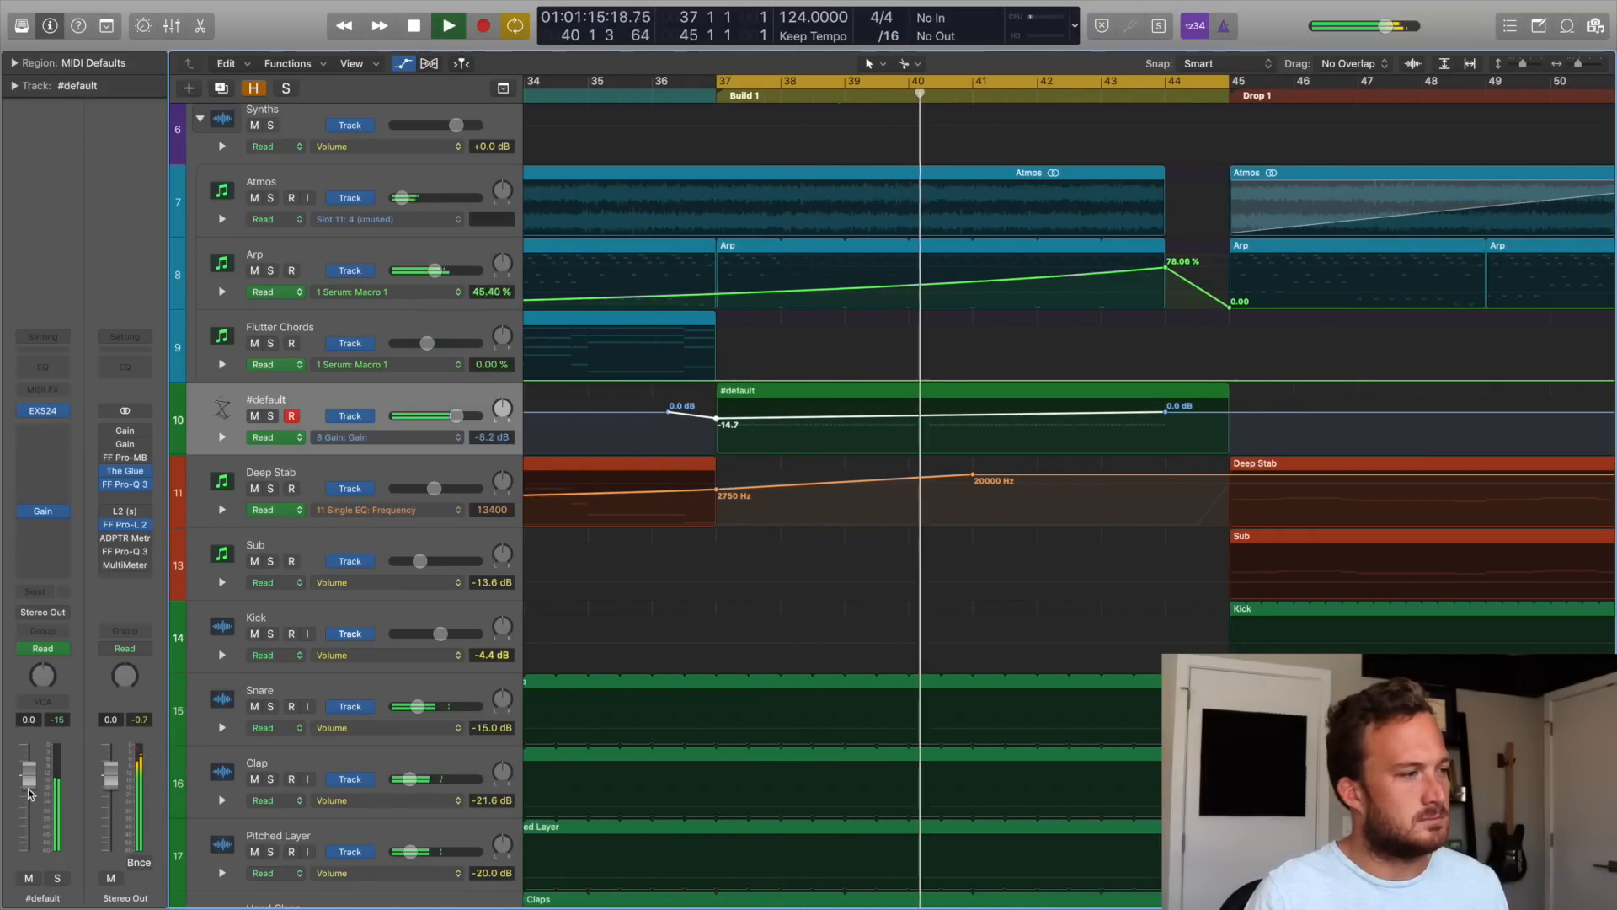
pyautogui.moveTo(31, 785); pyautogui.dragTo(32, 817)
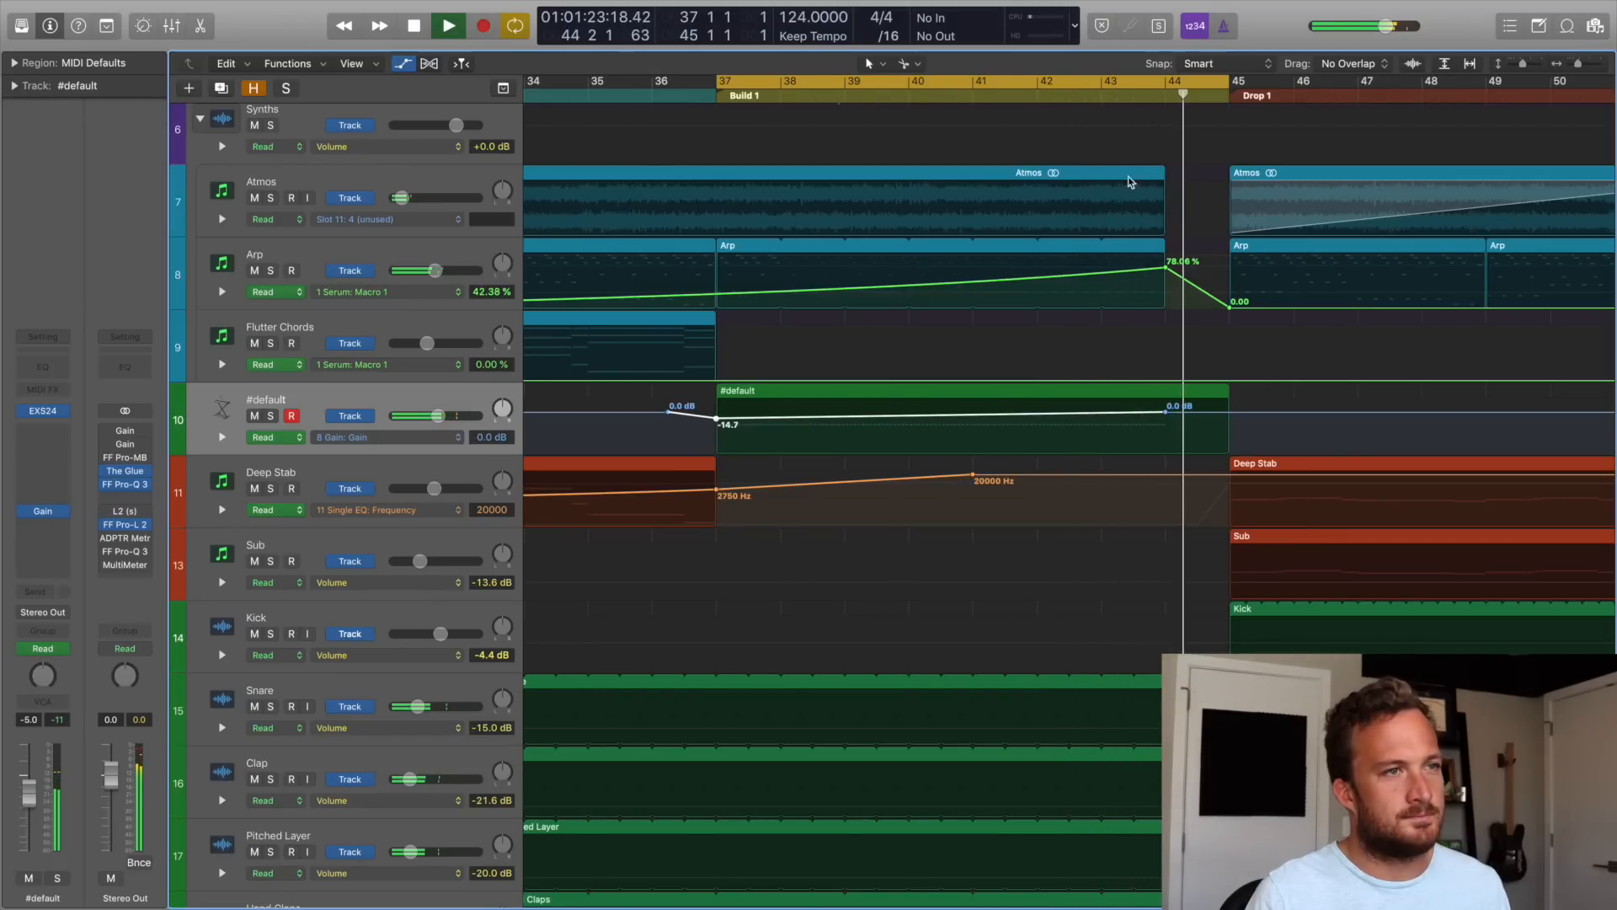
# Place the playhead at bar 43, hide the automation and open the end of the snare roll region in the Piano Roll.
pyautogui.click(1103, 92)
pyautogui.press('a')
pyautogui.click(1070, 396)
pyautogui.doubleClick(1070, 396)
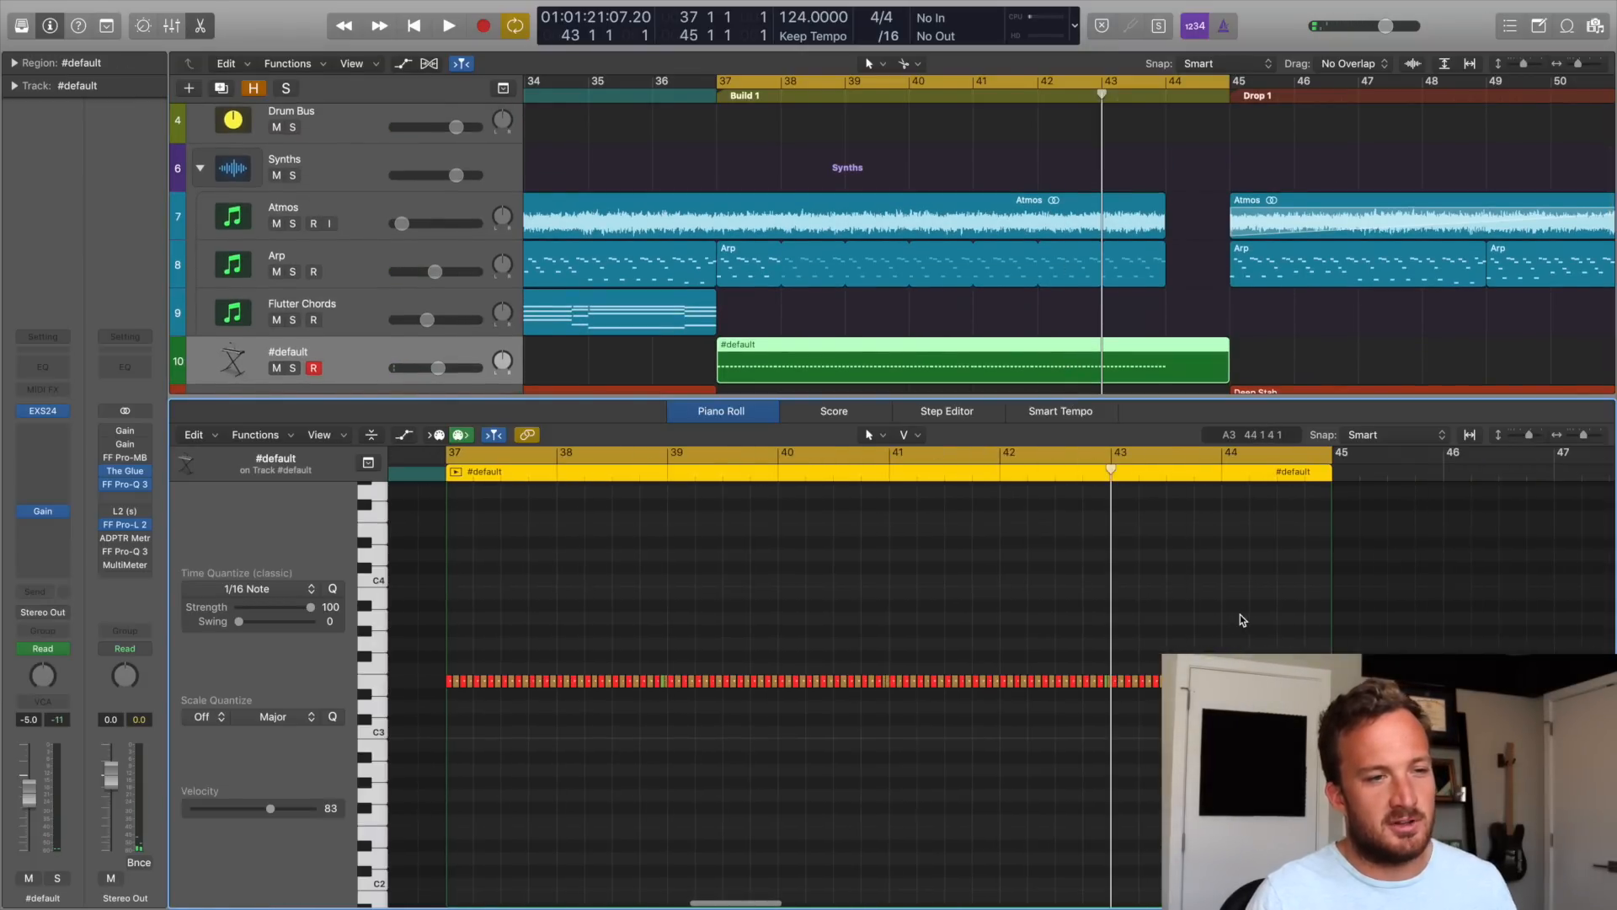
pyautogui.hscroll(5, 1321, 621)
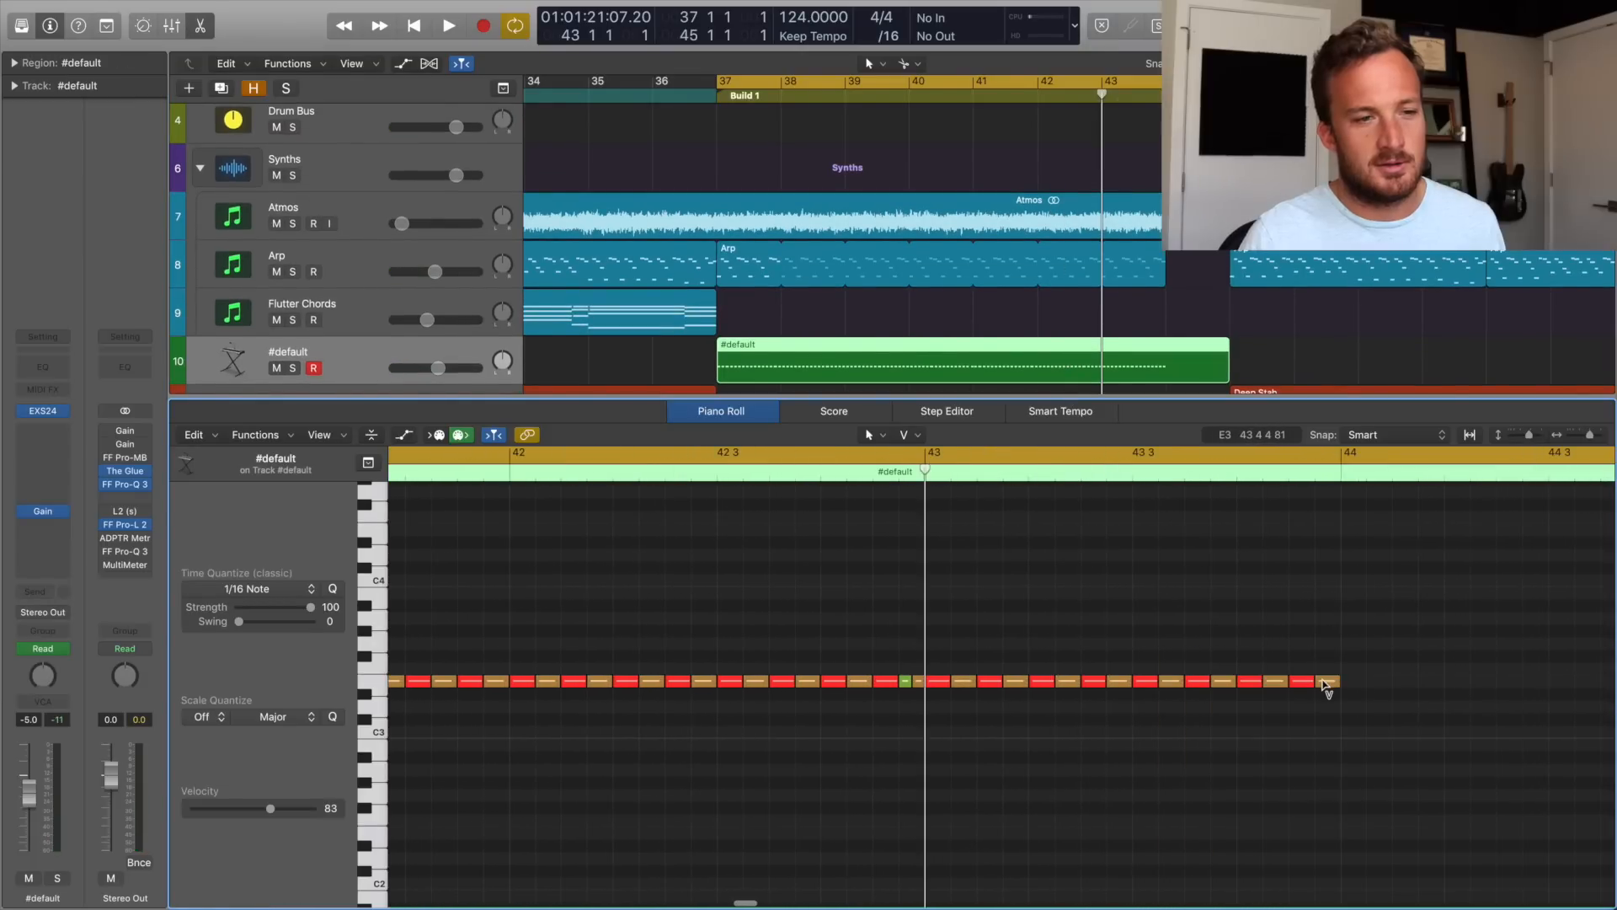
# Raise the velocities of several softer notes in bar 43, setting the one before beat 2 ends to 108, and play the bar.
pyautogui.moveTo(1328, 680); pyautogui.dragTo(1329, 543)
pyautogui.moveTo(1273, 681); pyautogui.dragTo(1225, 686)
pyautogui.moveTo(1019, 683); pyautogui.dragTo(1116, 665)
pyautogui.click(1064, 683)
pyautogui.click(1063, 684)
pyautogui.moveTo(1064, 684); pyautogui.dragTo(1059, 685)
pyautogui.click(1015, 682)
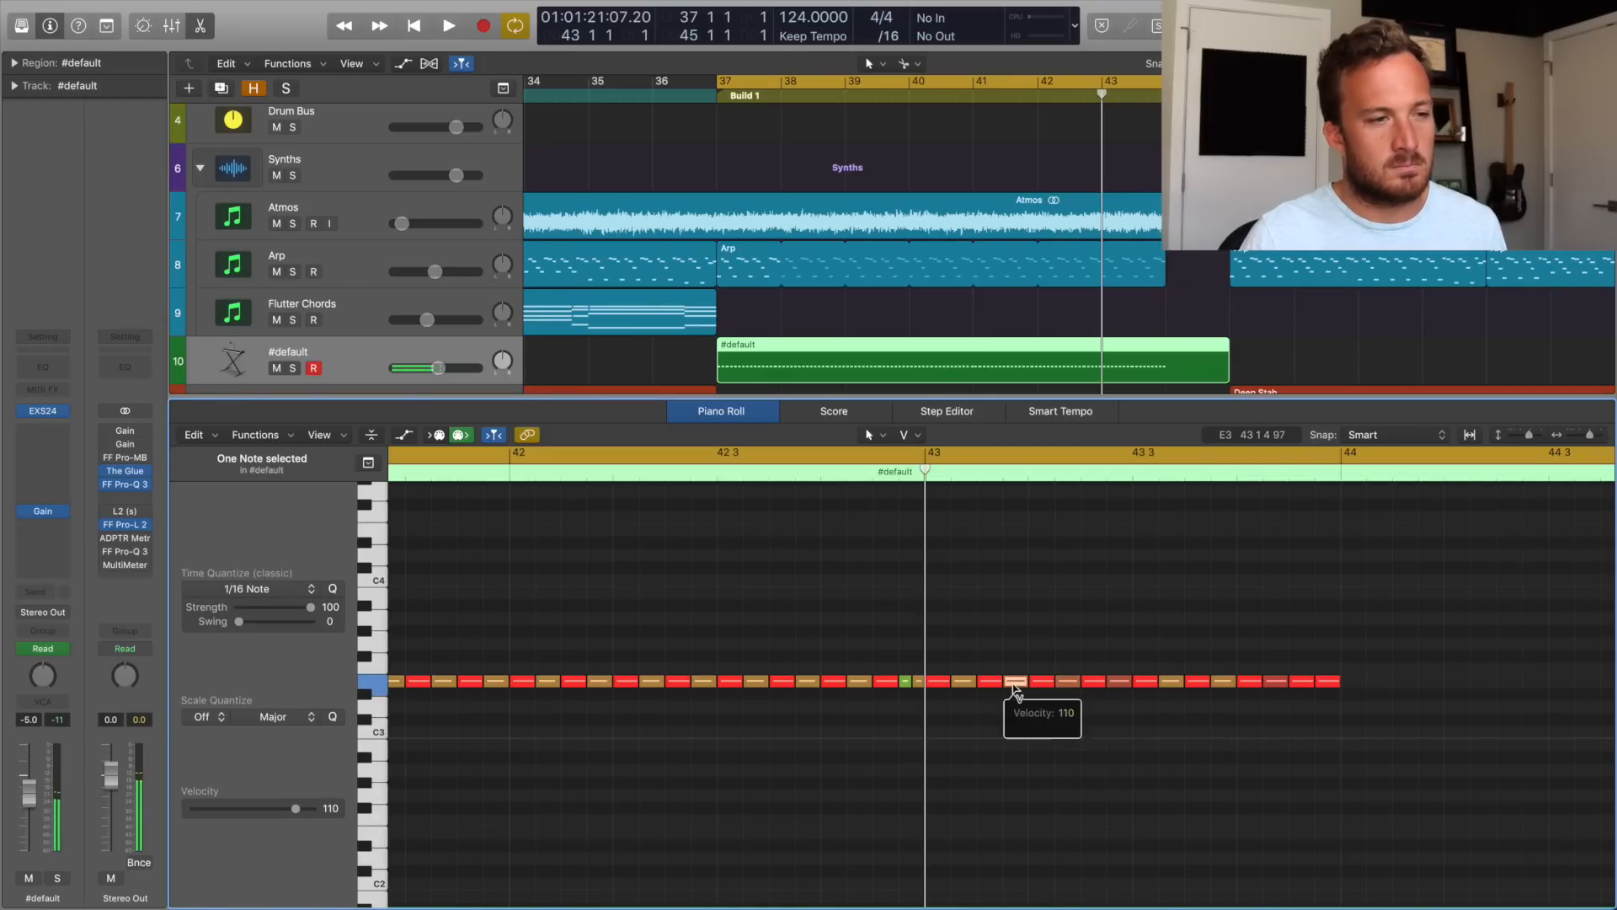
pyautogui.press('space')
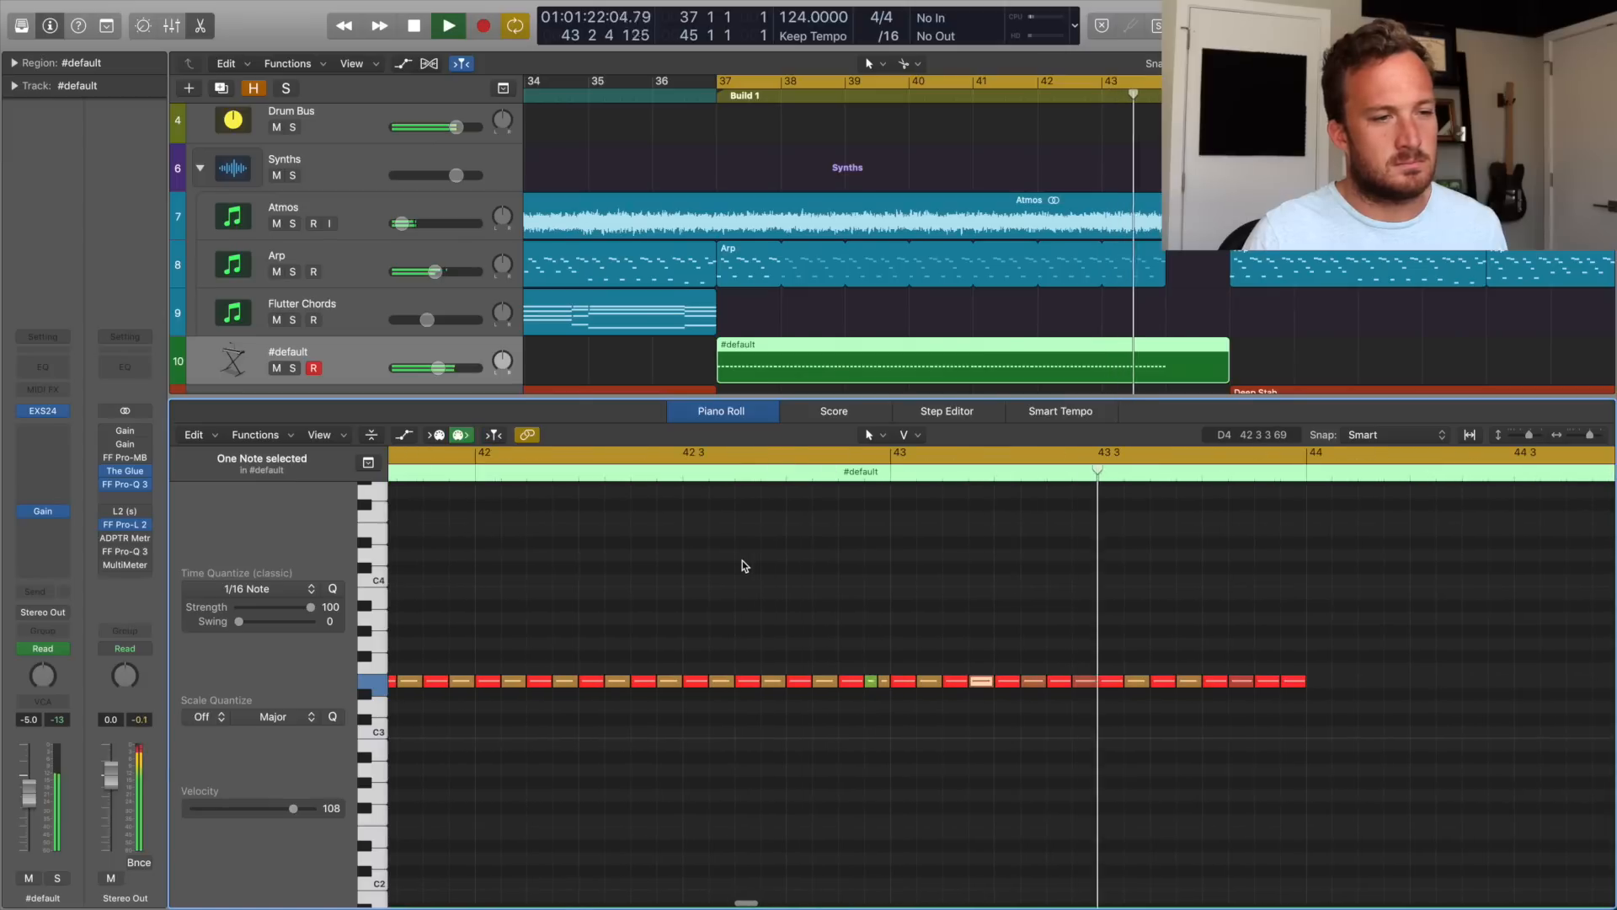
pyautogui.press('space')
# Raise the remaining softer notes in the second half of bar 43, one to velocity 119, and play from bar 43.
pyautogui.moveTo(1143, 683); pyautogui.dragTo(1188, 625)
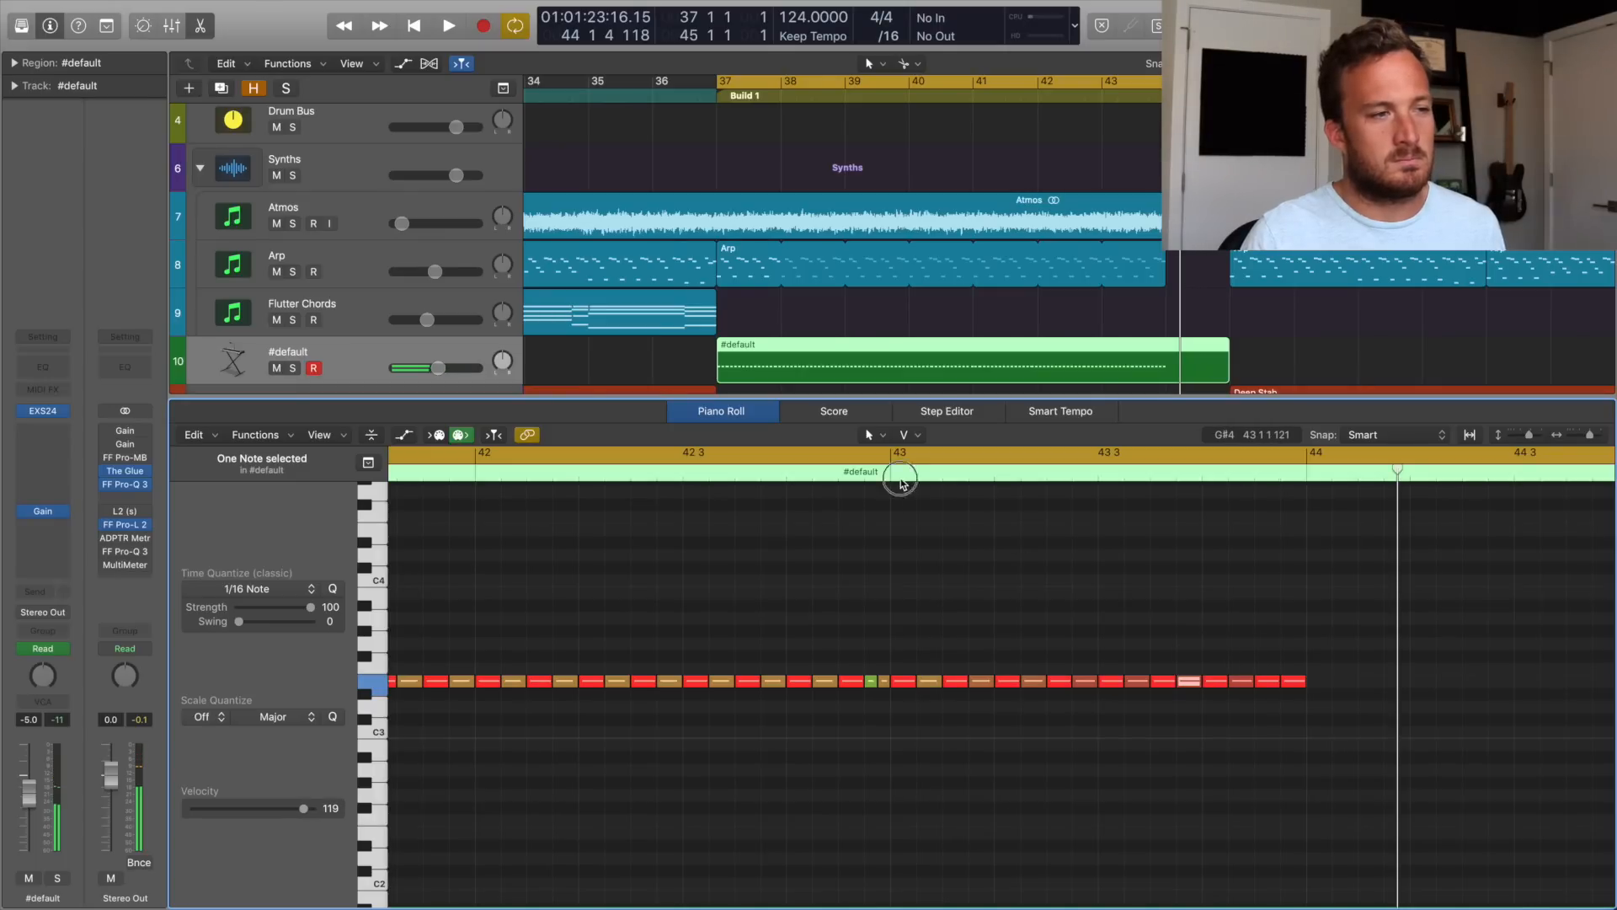
pyautogui.click(895, 475)
pyautogui.press('space')
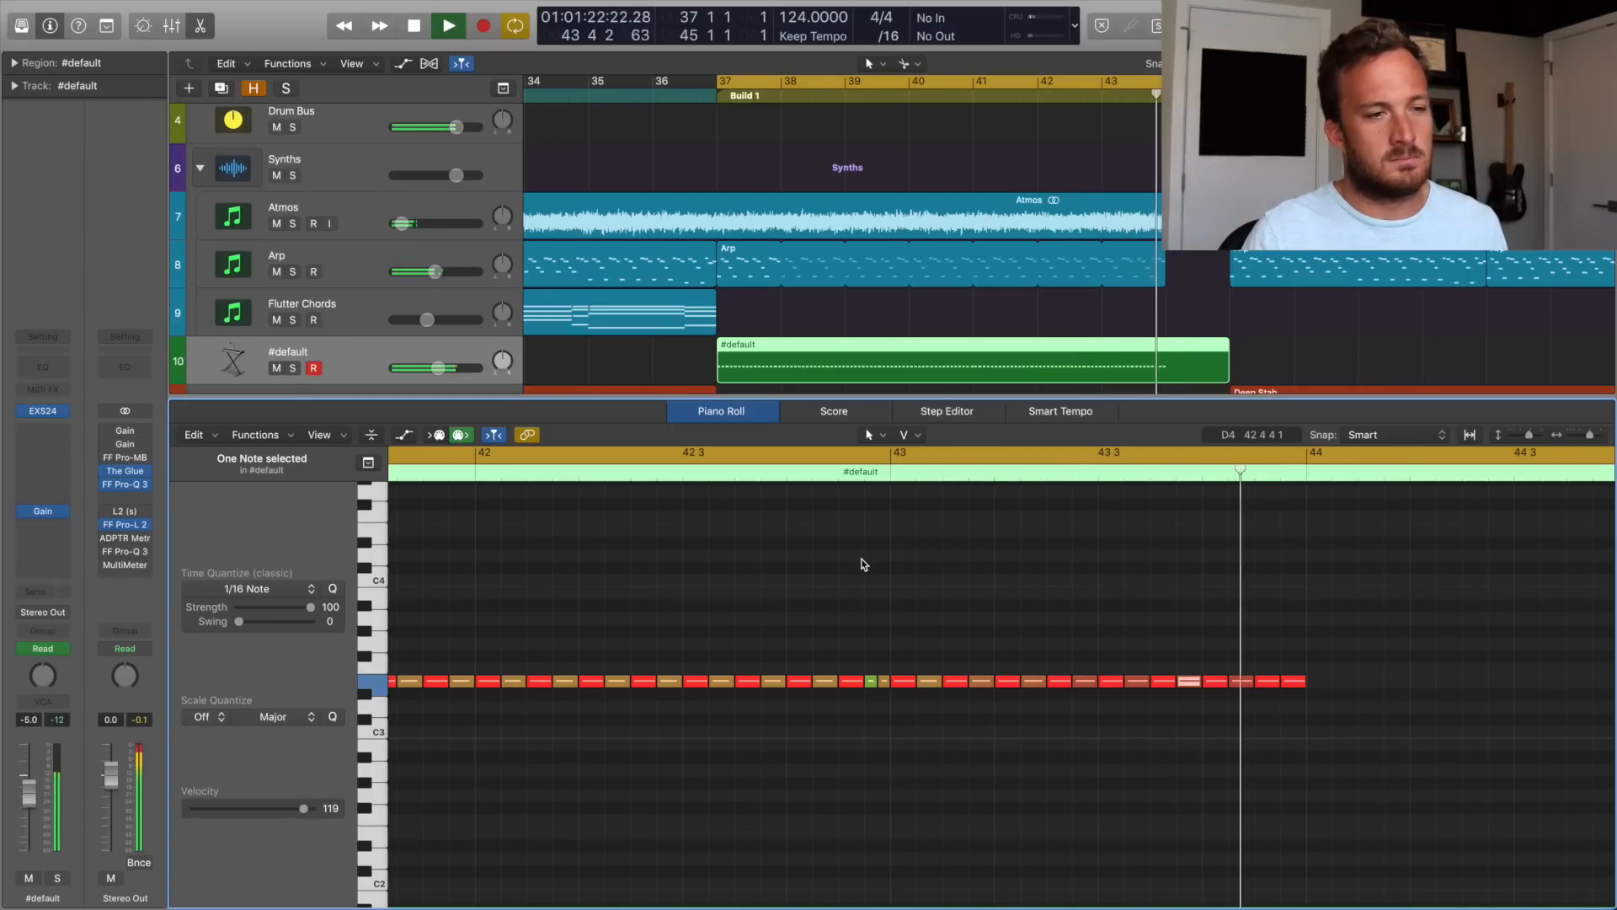
pyautogui.press('space')
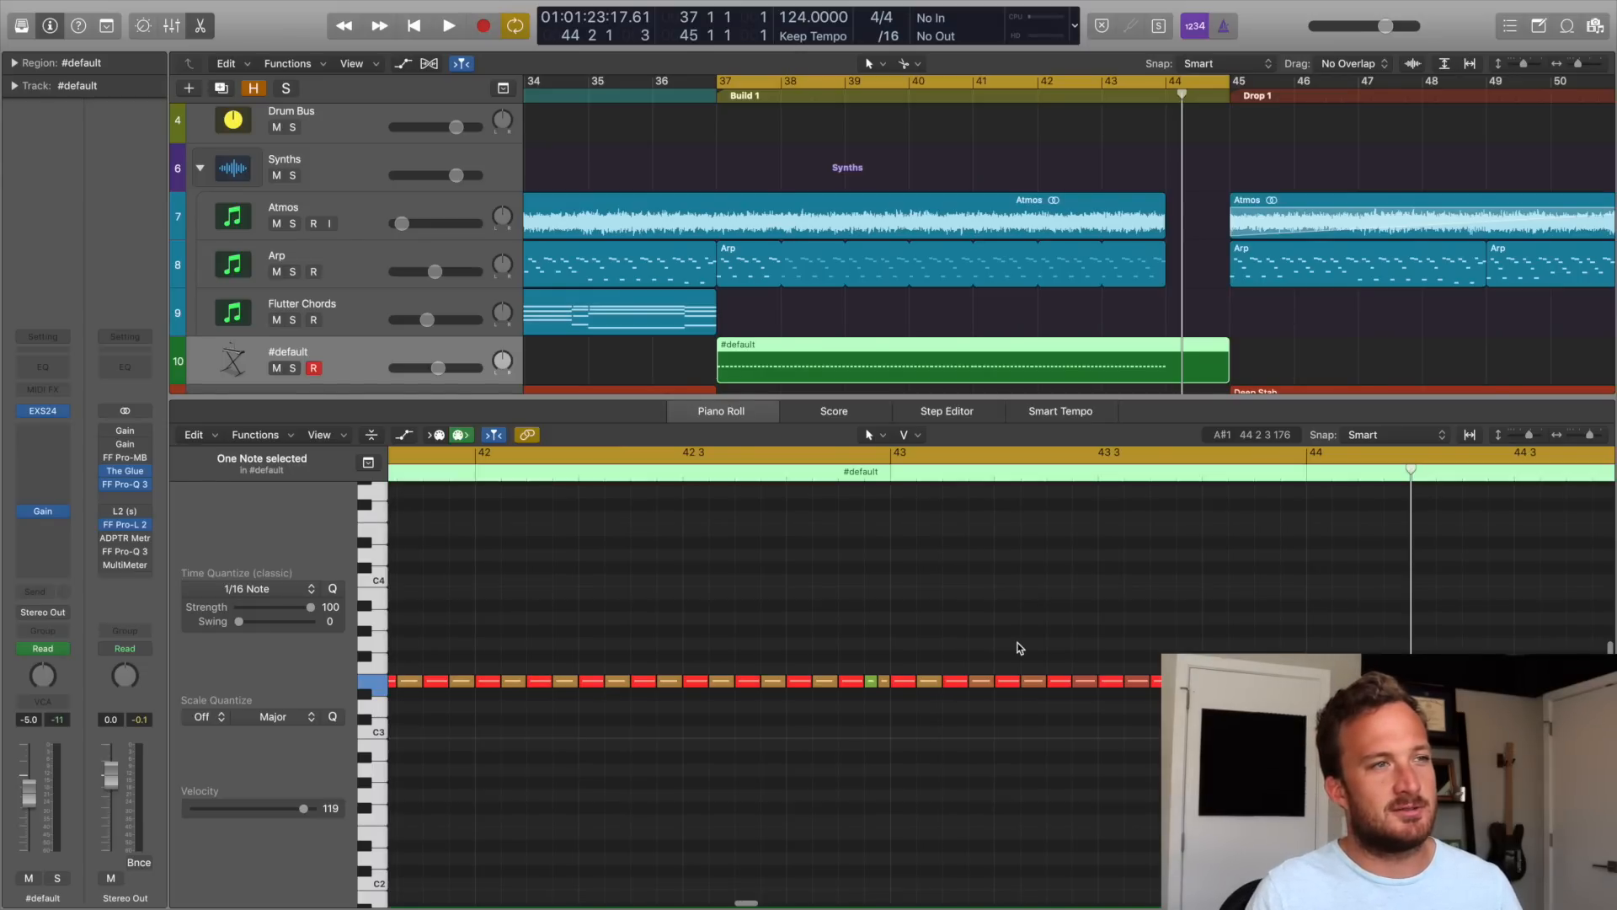
# Set the cycle range from bar 41 to 45, transpose all the snare roll notes down by octaves to the keyboard's lowest notes and play them.
pyautogui.click(1024, 84)
pyautogui.moveTo(988, 84); pyautogui.dragTo(1211, 168)
pyautogui.click(853, 571)
pyautogui.press('z')
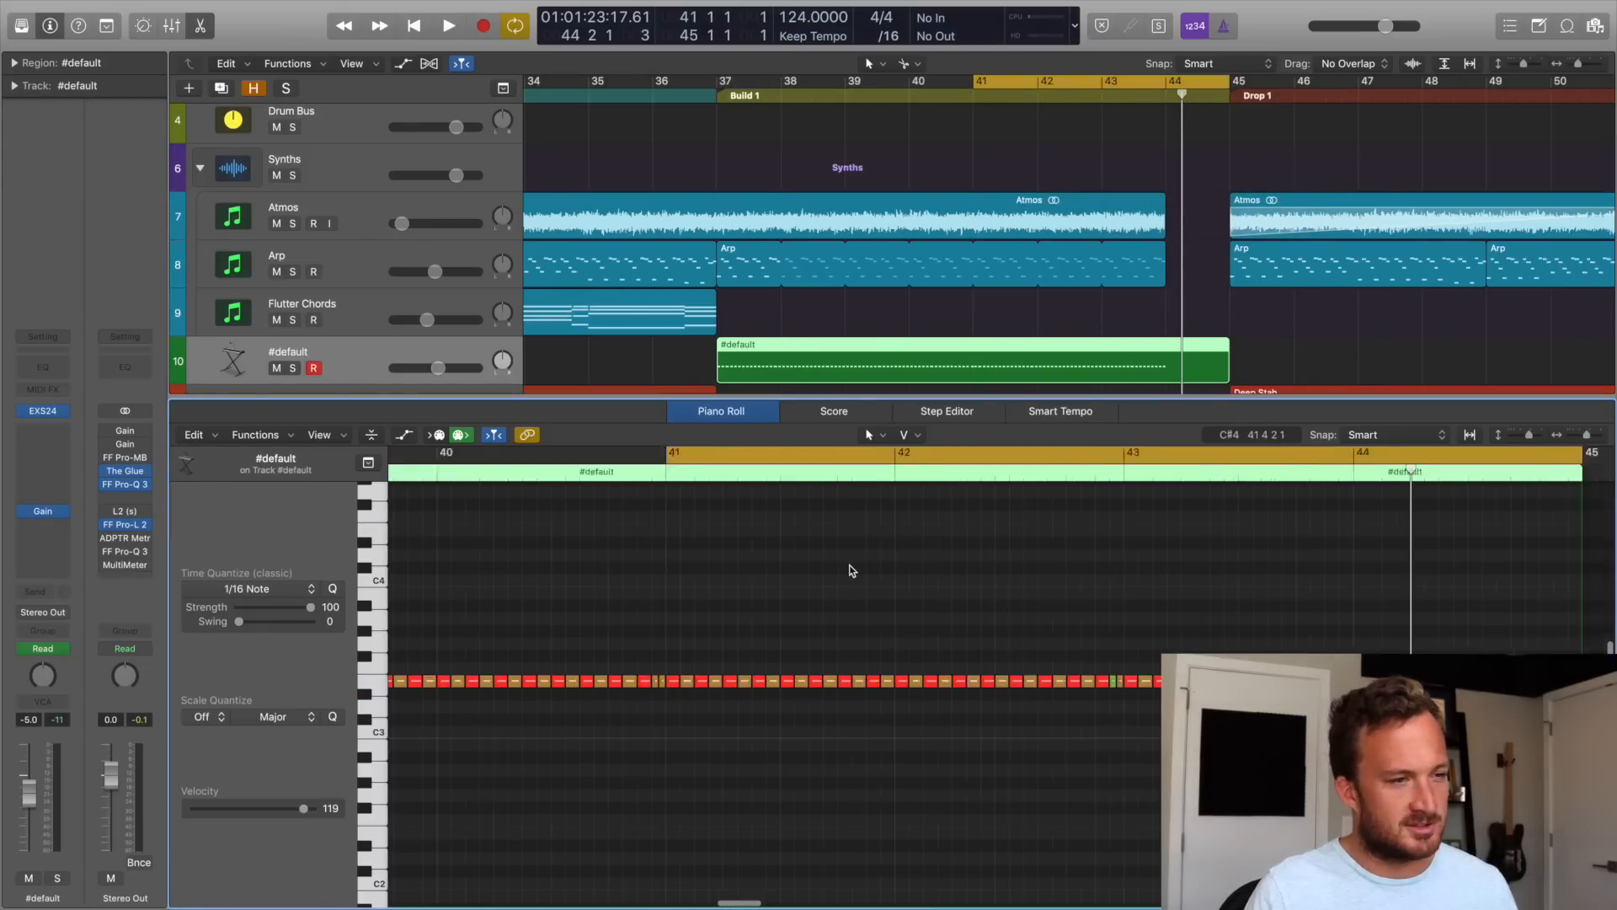
pyautogui.press('super+a')
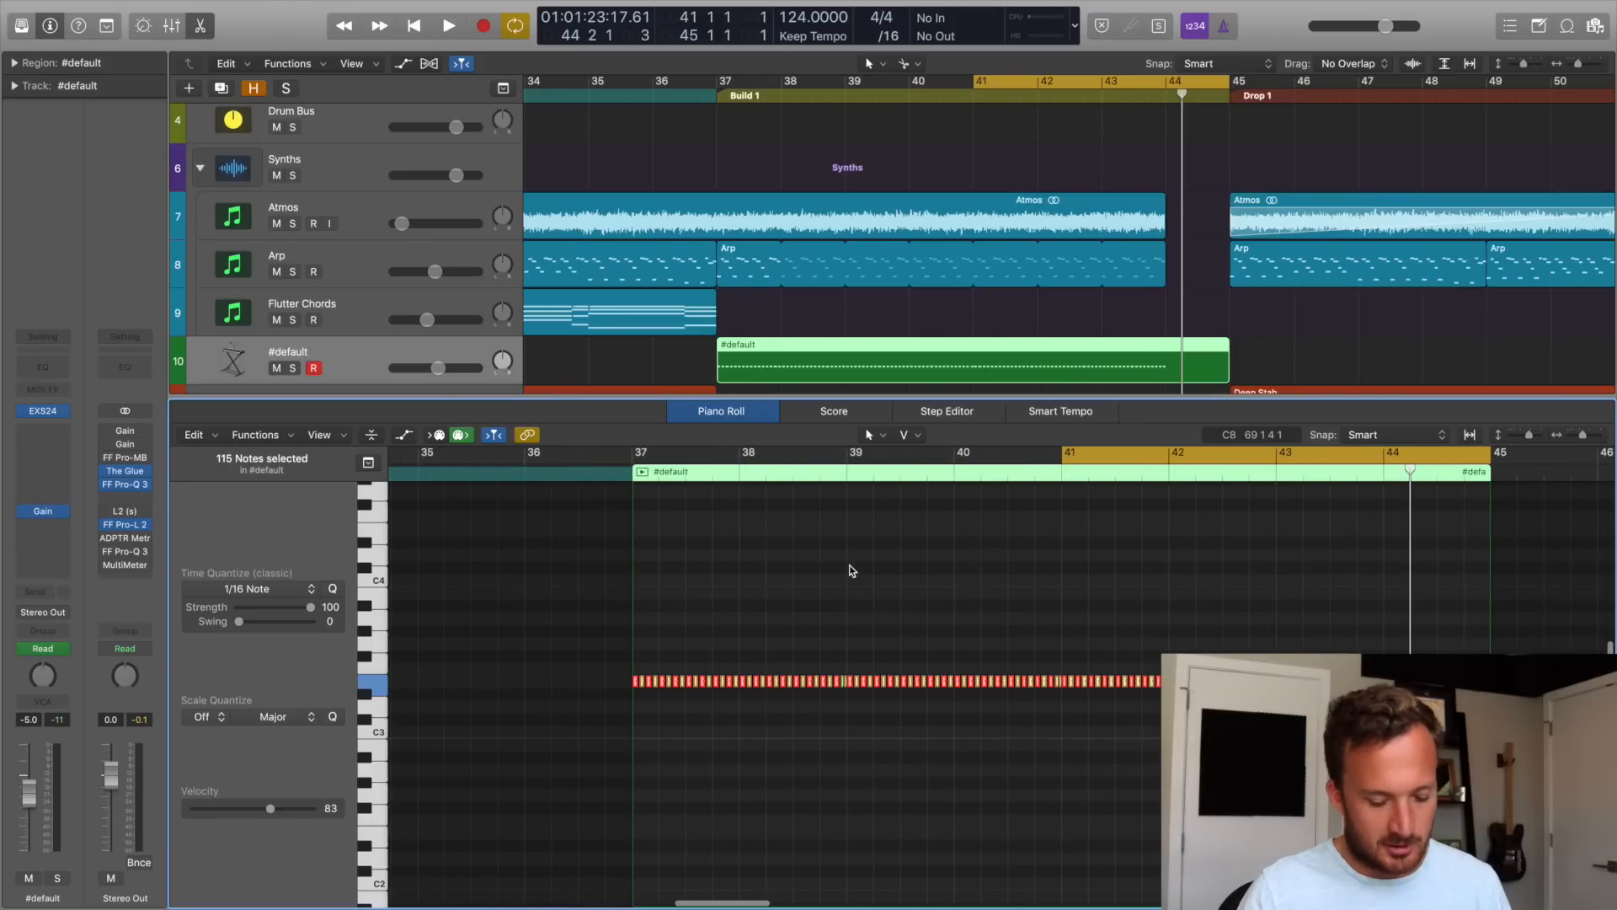
pyautogui.hotkey('alt', 'shift', 'Down')
pyautogui.hotkey('alt', 'shift', 'Down')
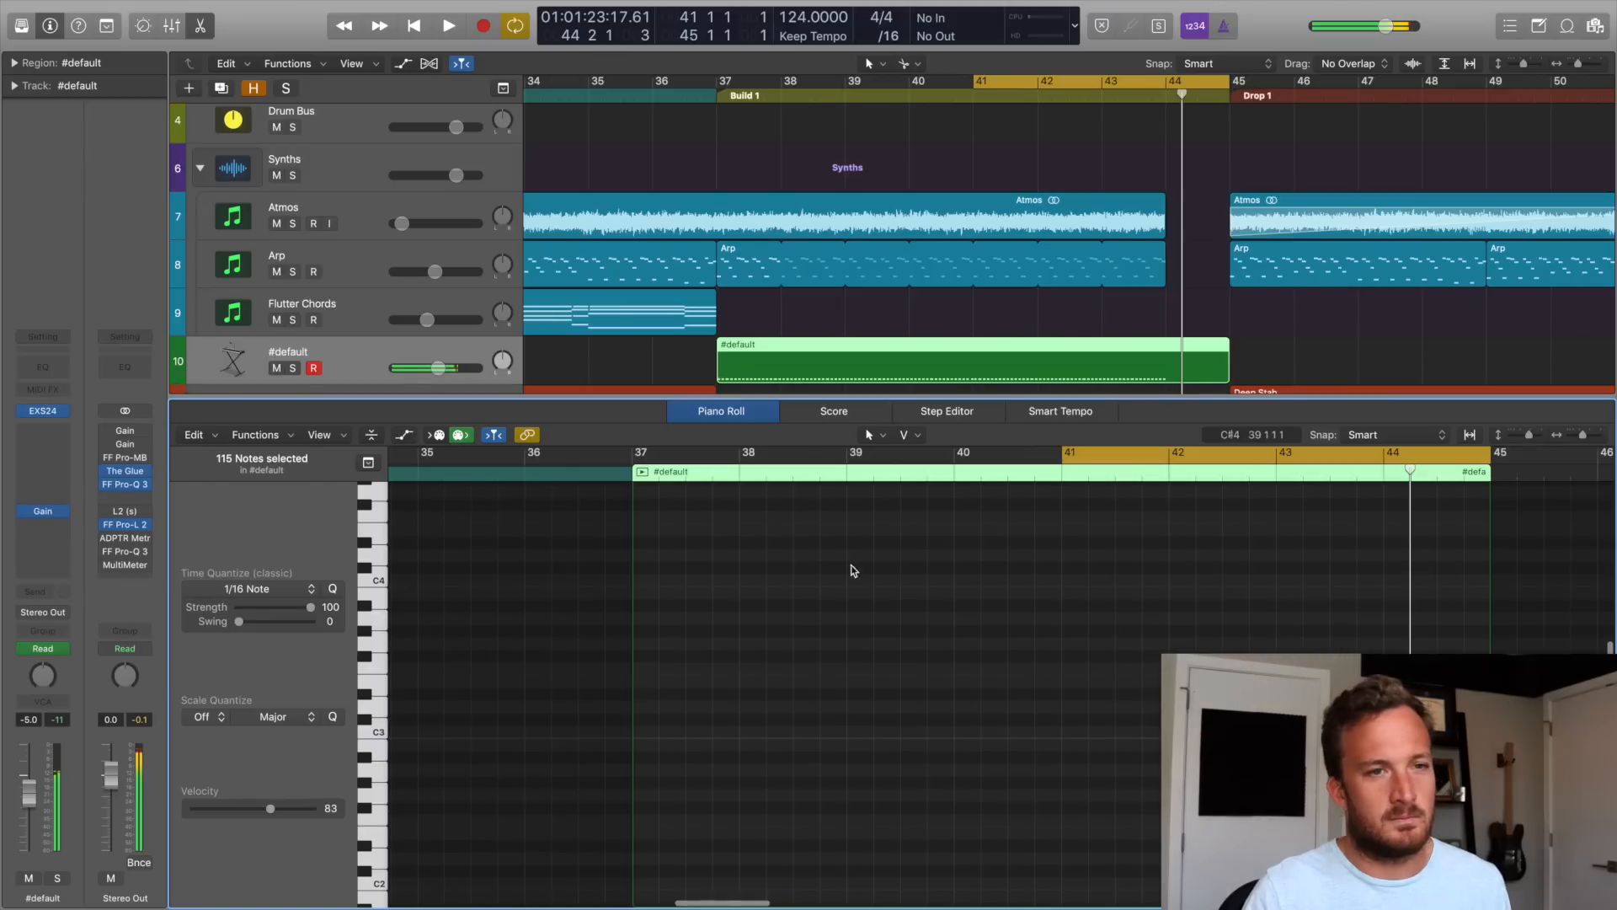
pyautogui.moveTo(1531, 436); pyautogui.dragTo(1510, 440)
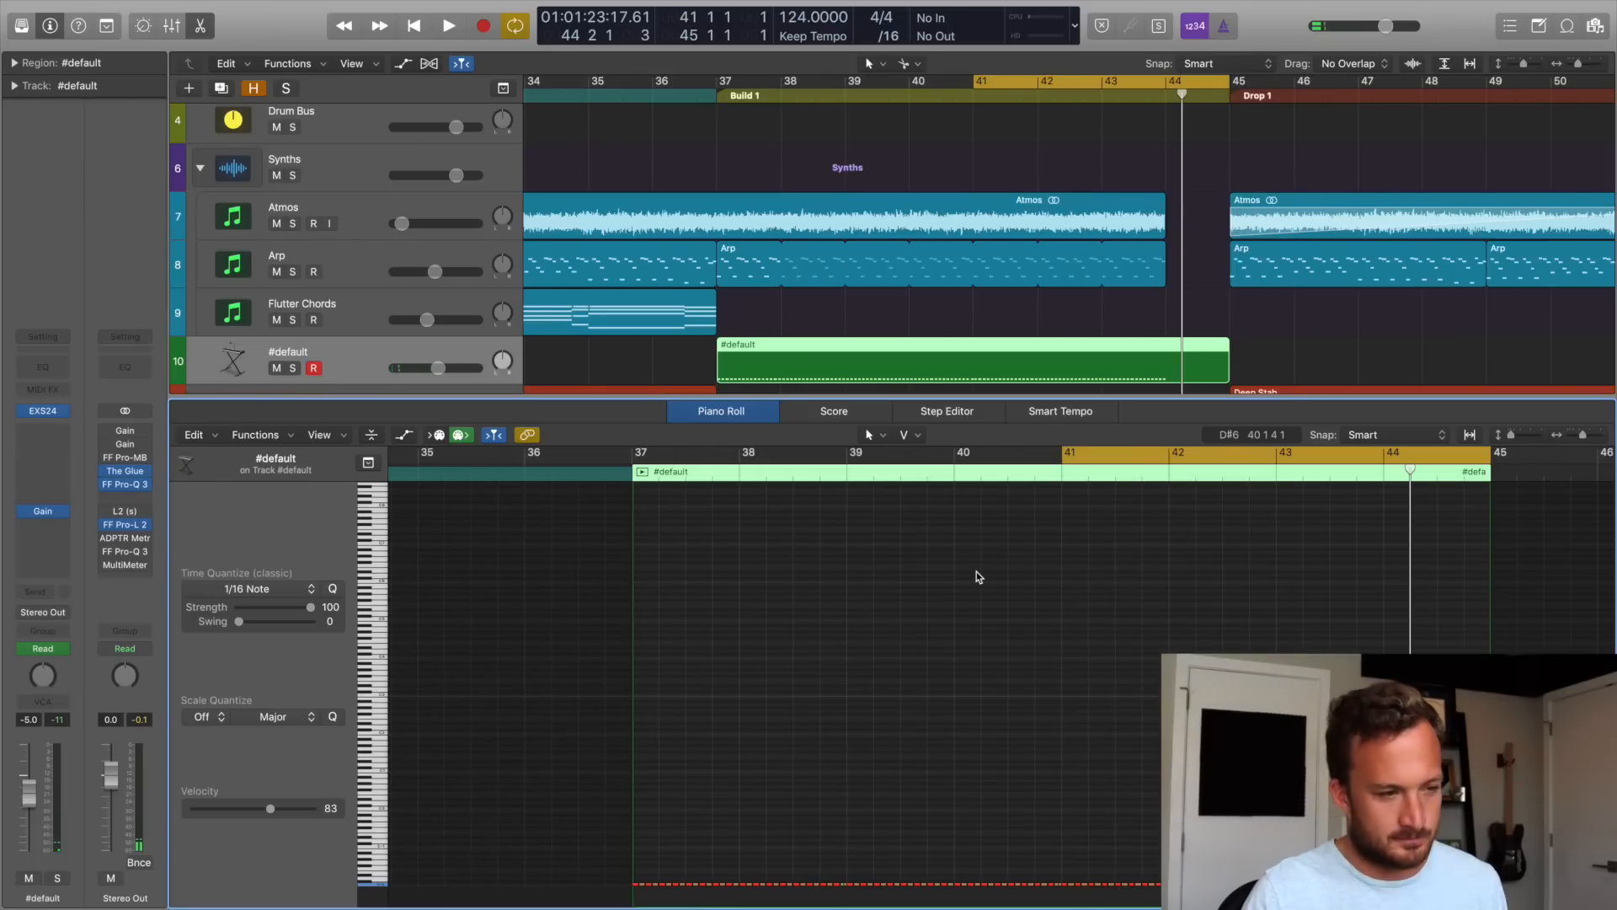
pyautogui.press('space')
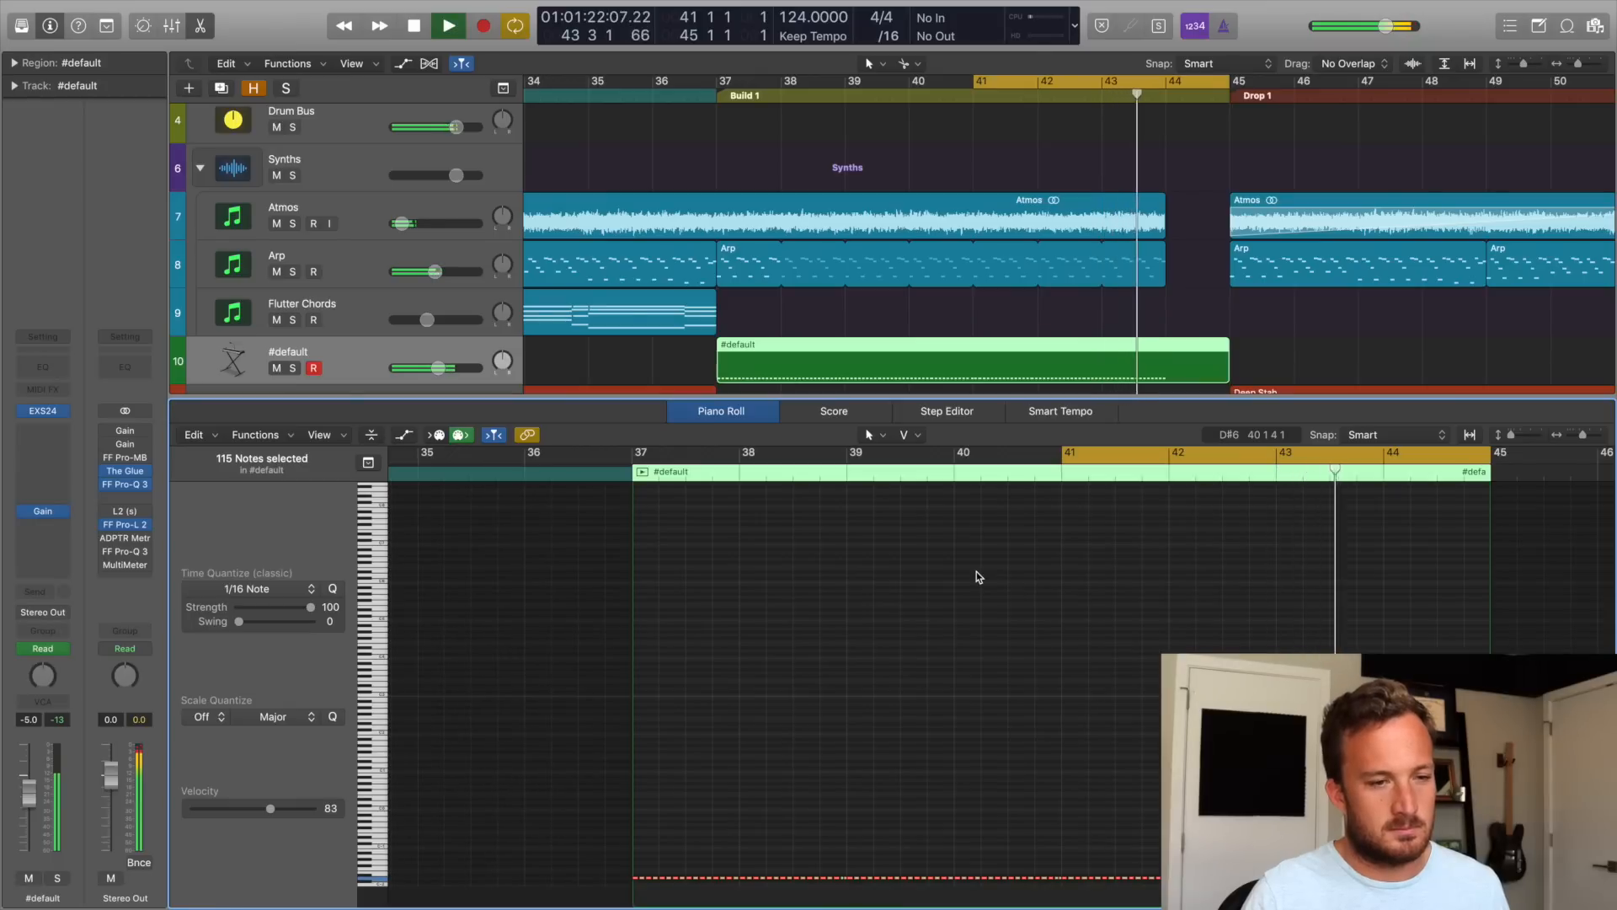
pyautogui.press('space')
# Shorten the cycle range to end at bar 44 and raise all the snare roll notes semitone by semitone during looped playback.
pyautogui.moveTo(1227, 83); pyautogui.dragTo(1165, 83)
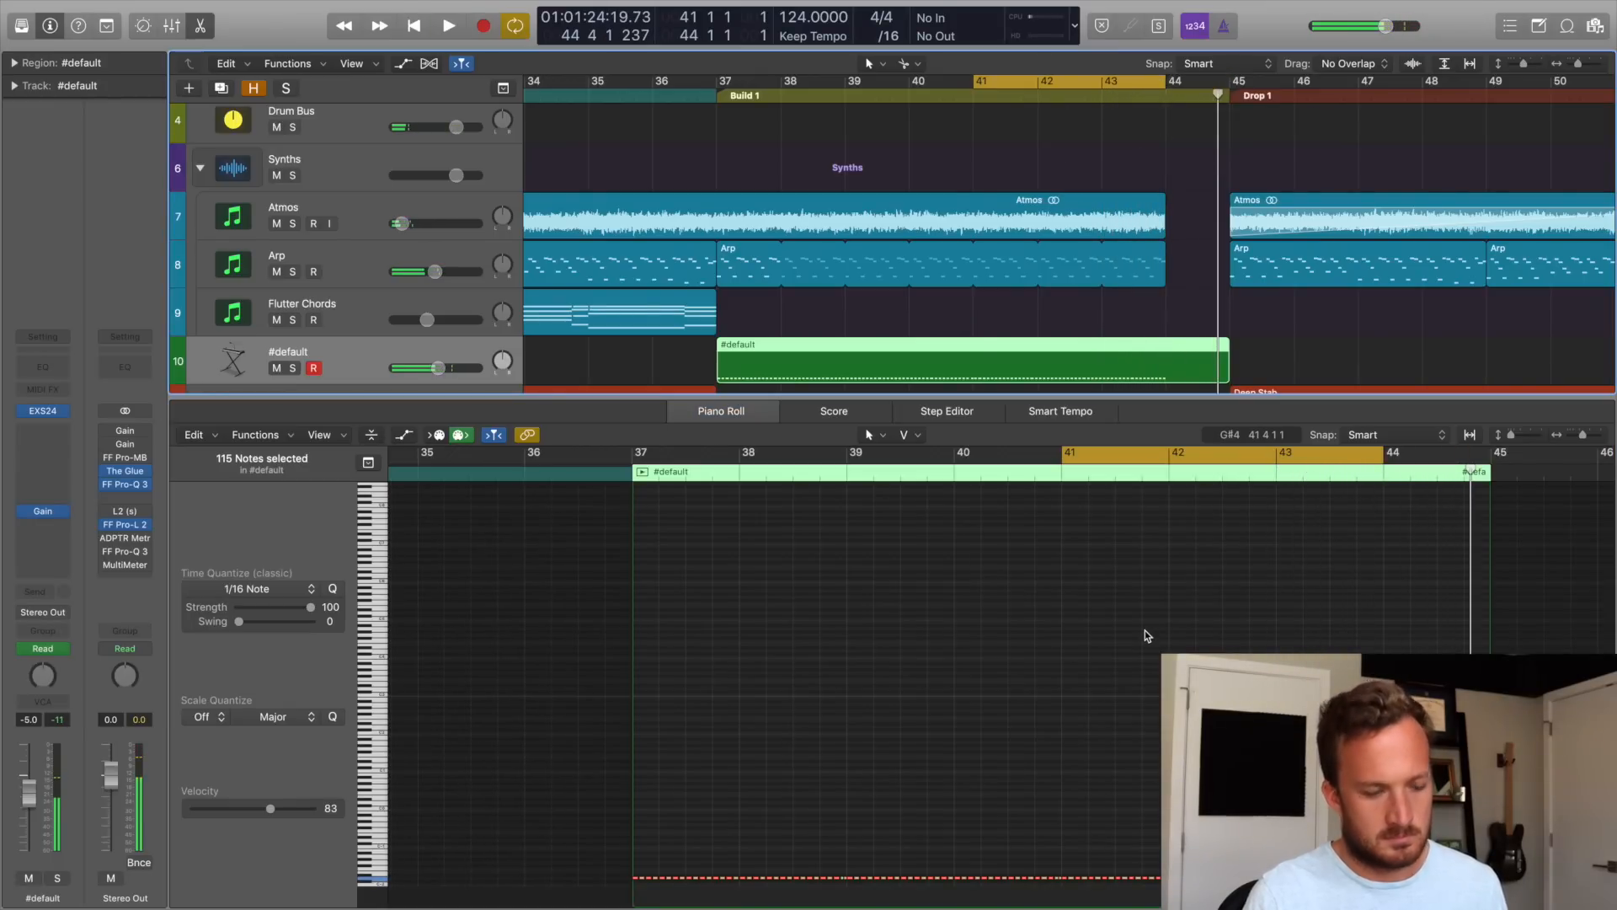
pyautogui.press('space')
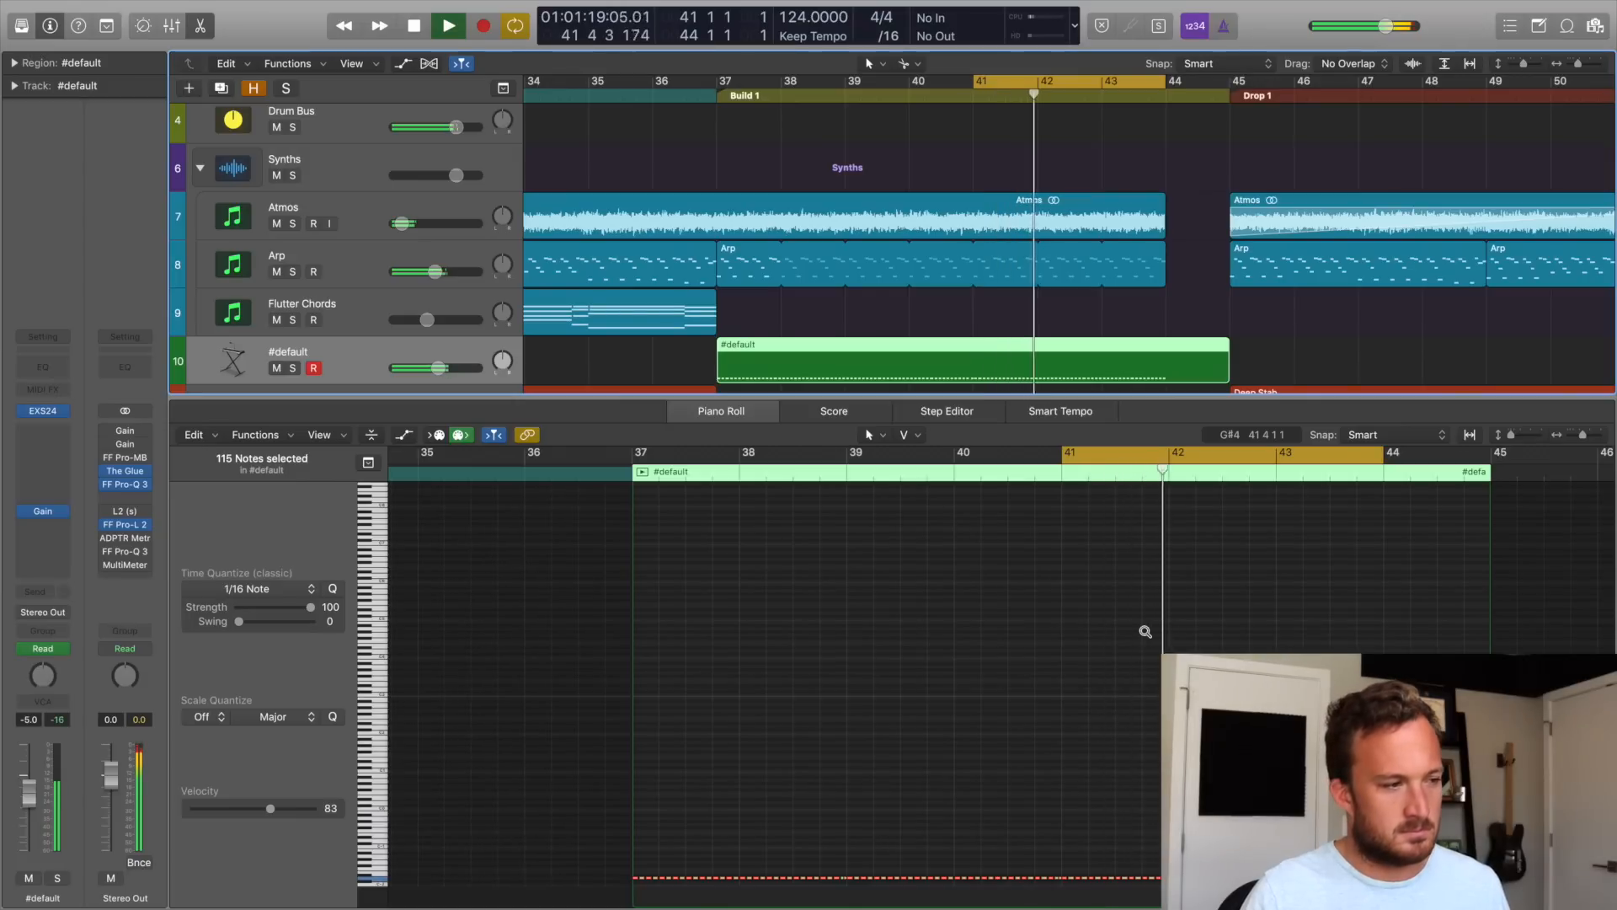
pyautogui.click(1144, 630)
pyautogui.press('super+a')
pyautogui.hotkey('alt', 'Up')
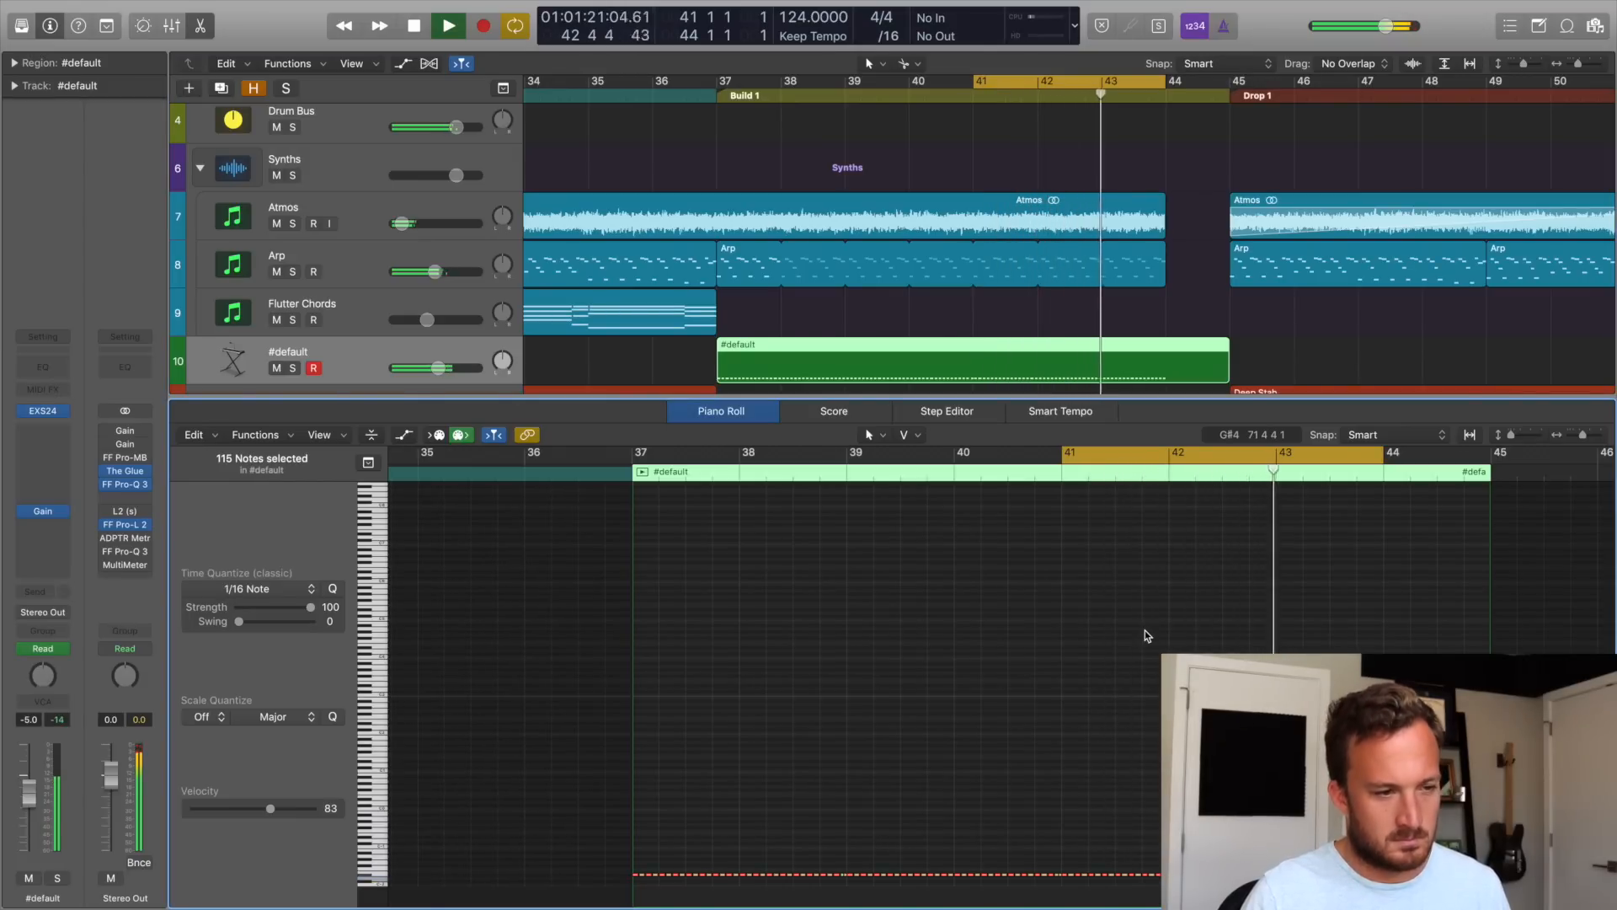
pyautogui.hotkey('alt', 'Up')
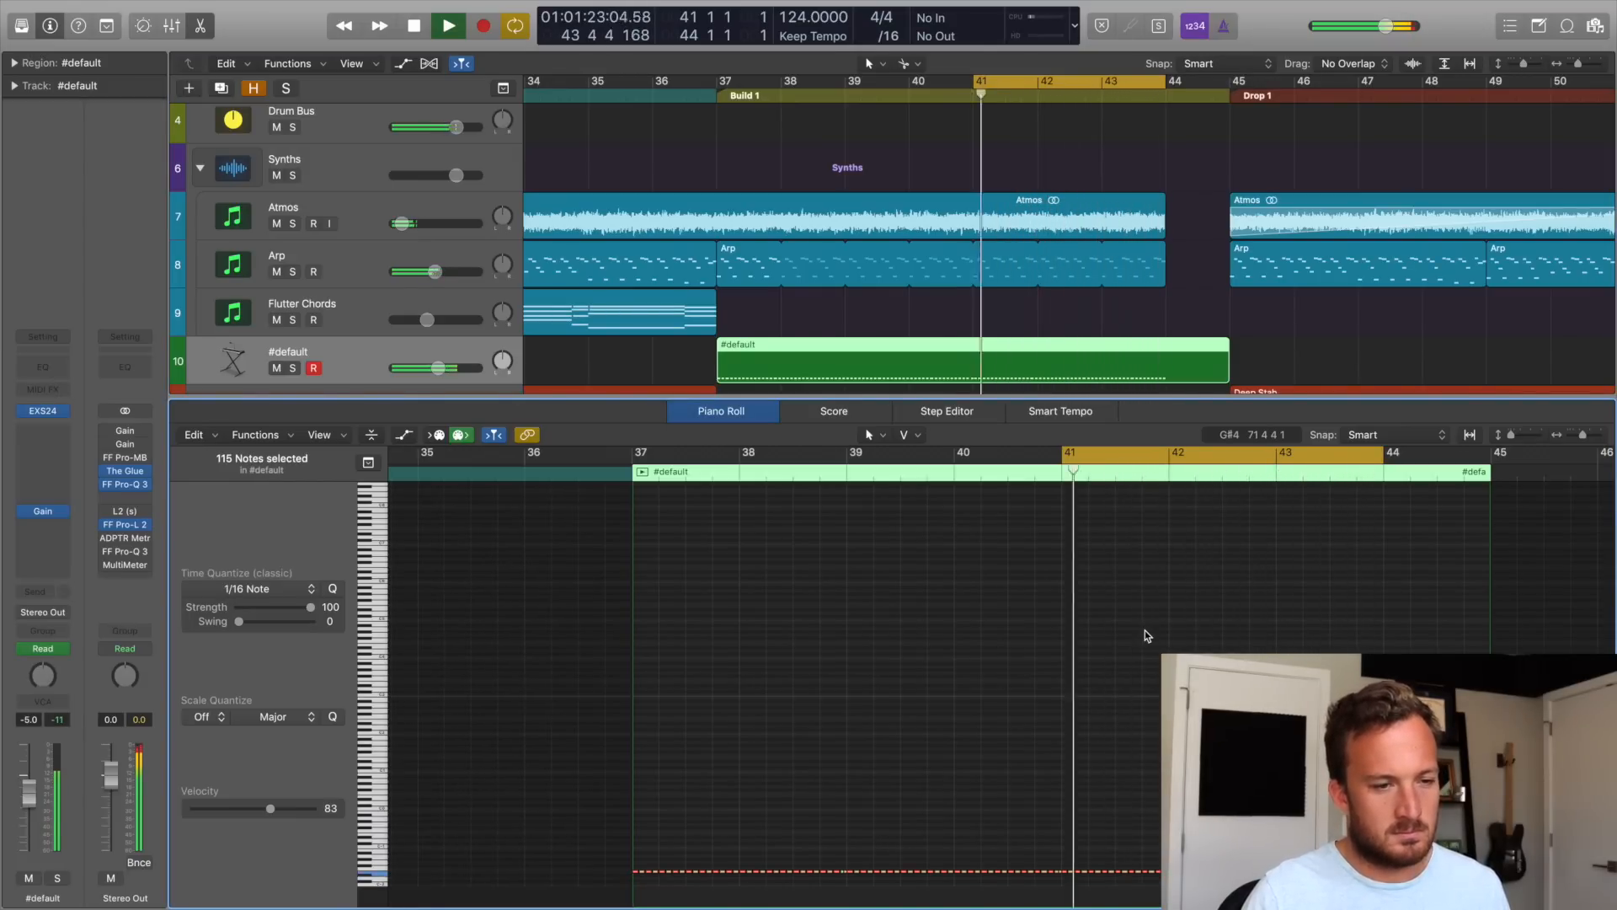
pyautogui.hotkey('alt', 'Up')
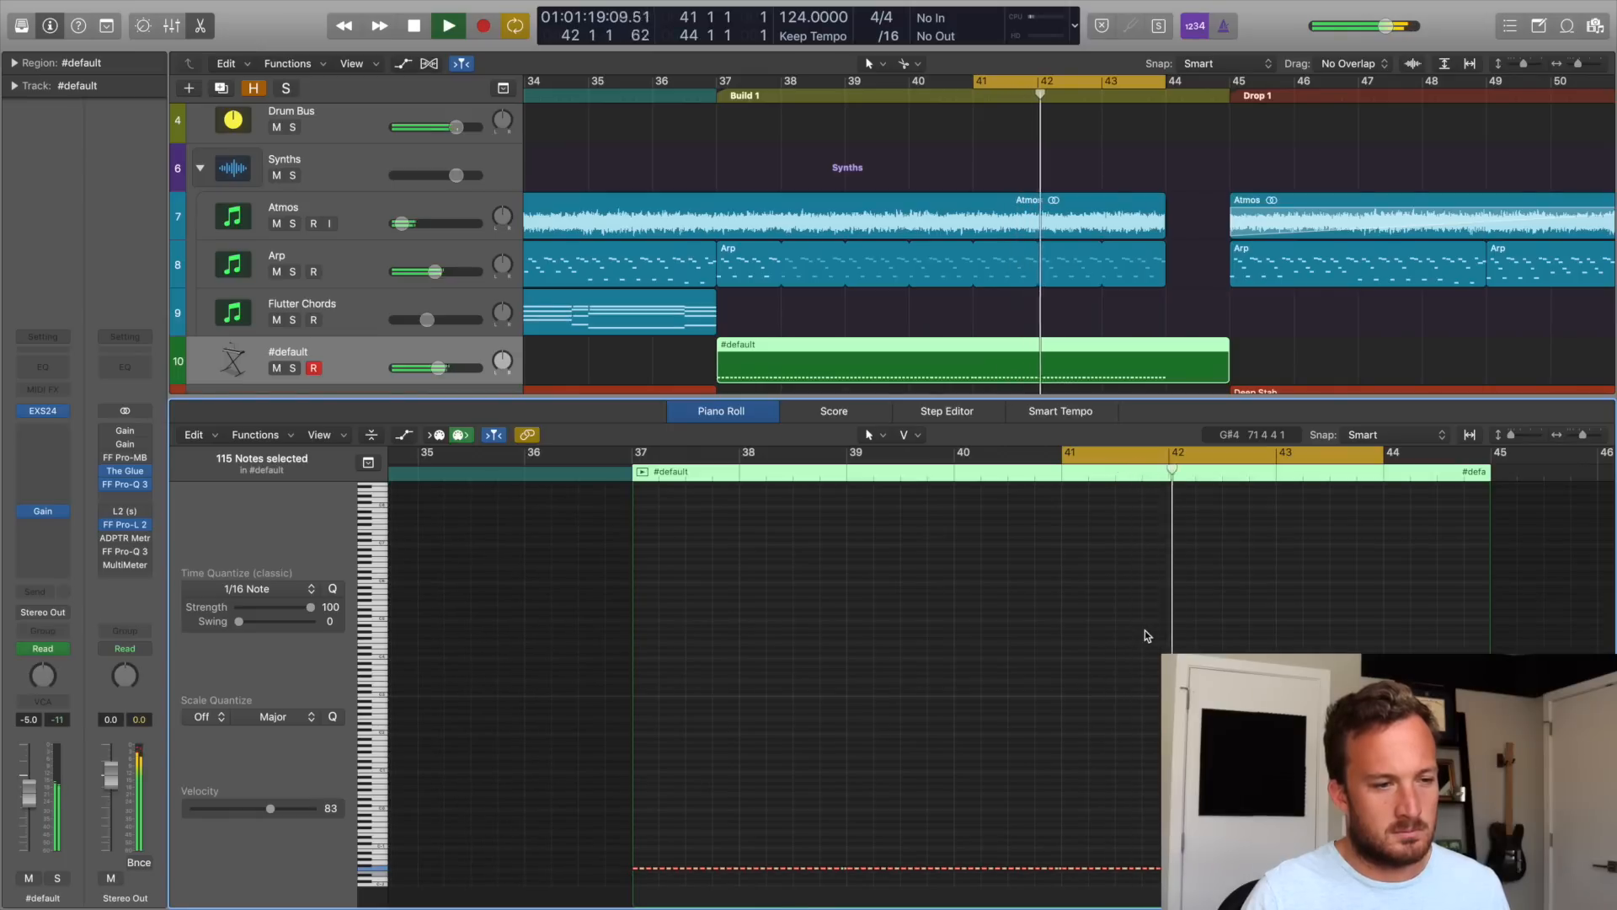
pyautogui.hotkey('alt', 'Up')
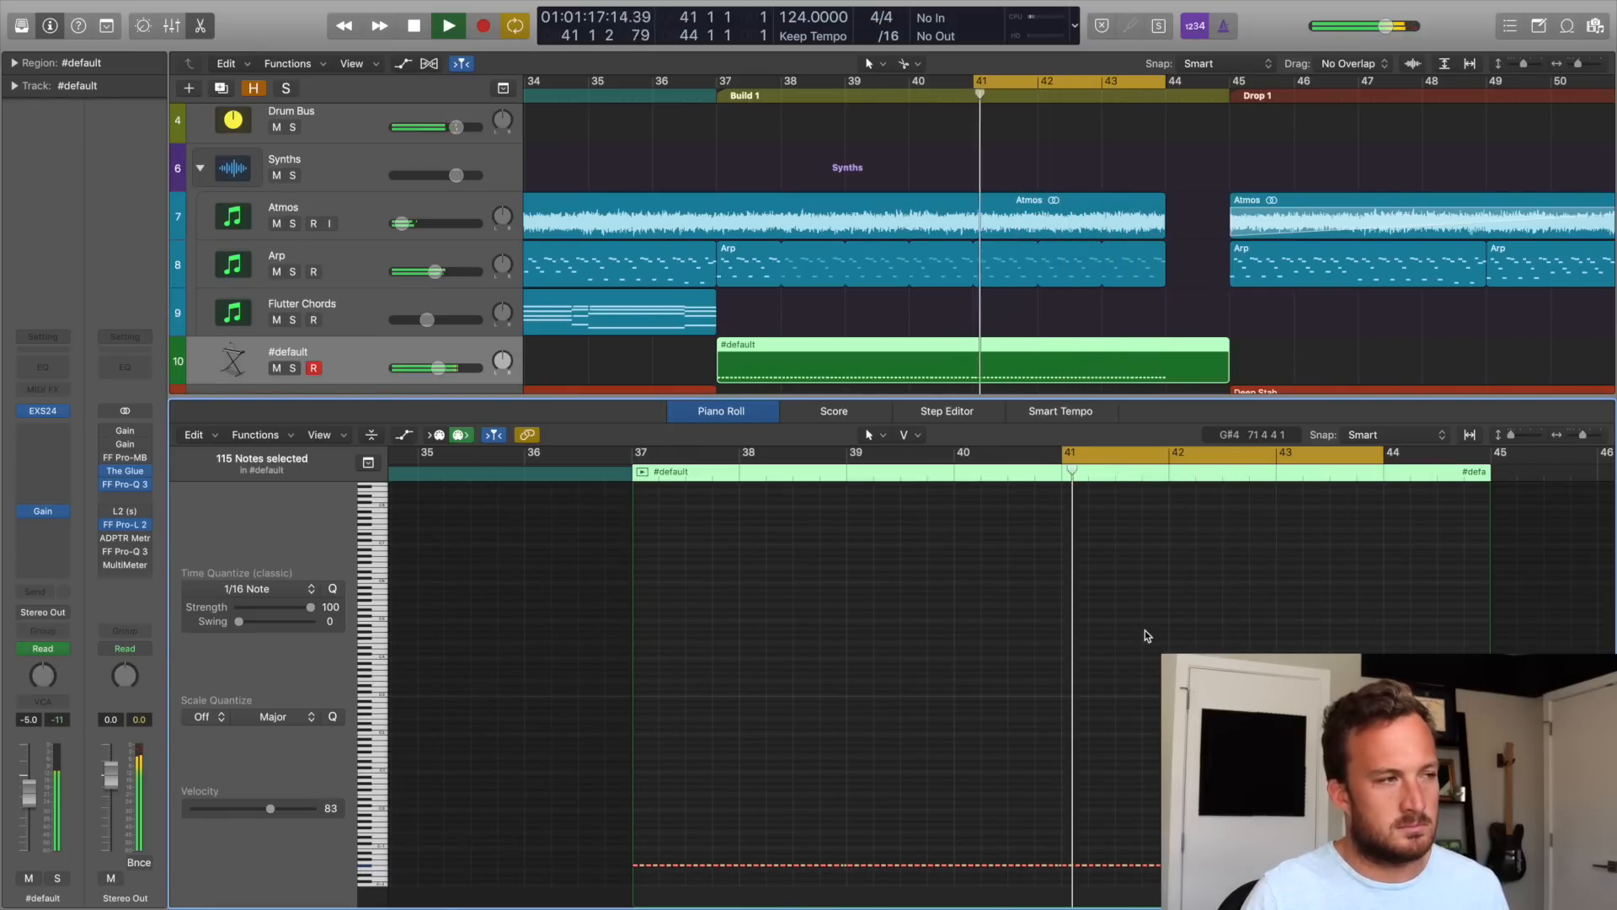
pyautogui.hotkey('alt', 'Up')
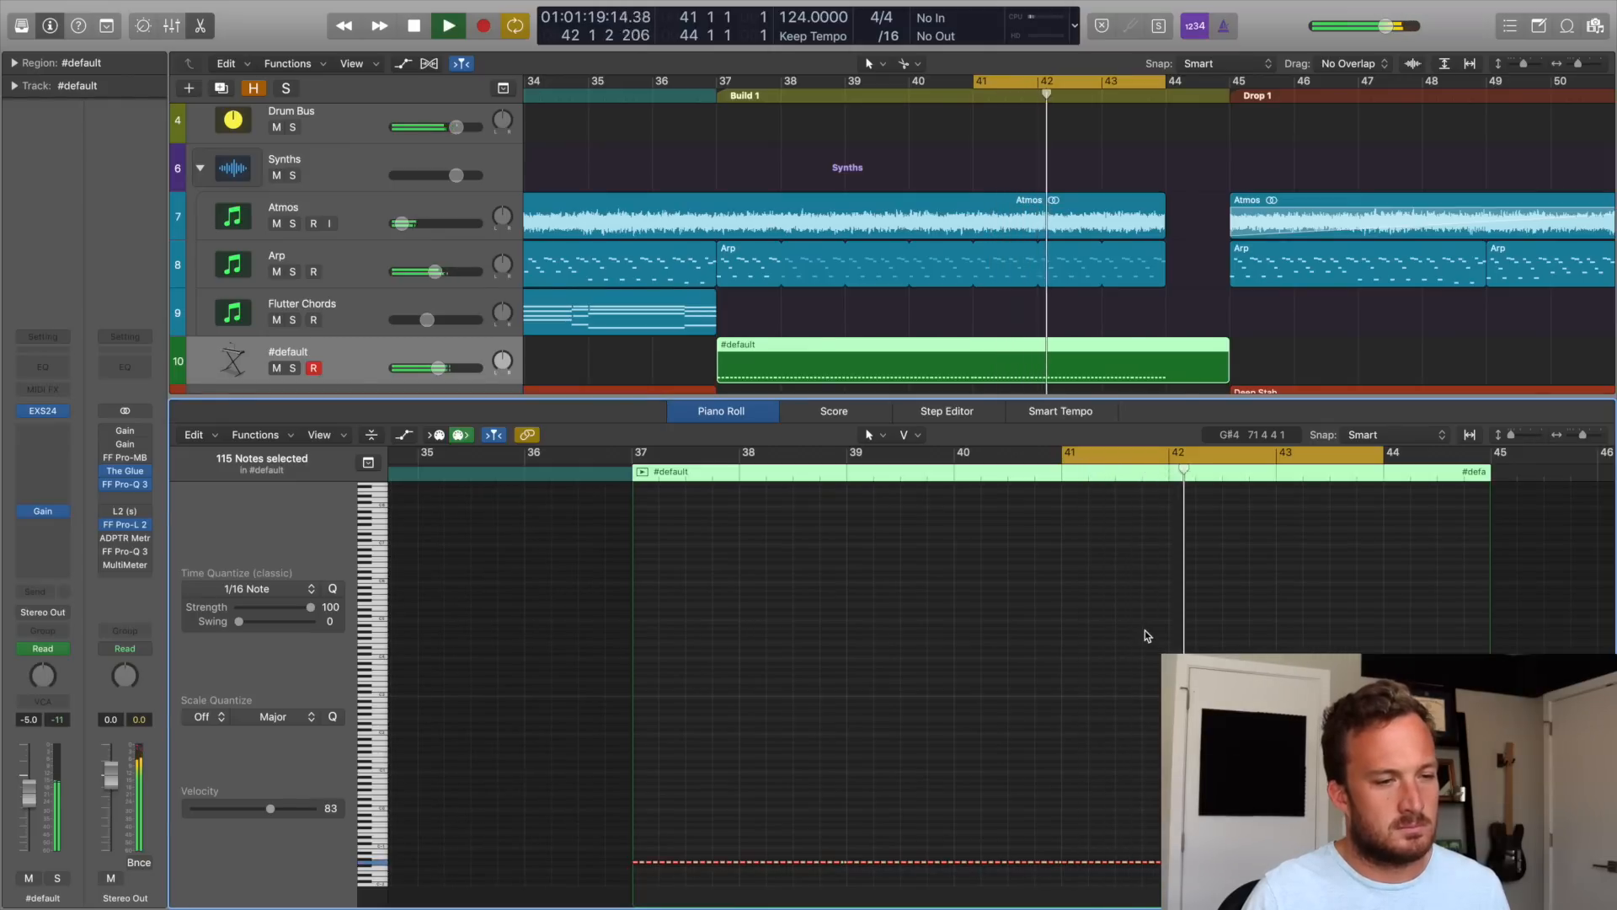
pyautogui.hotkey('alt', 'Up')
pyautogui.hotkey('alt', 'Up')
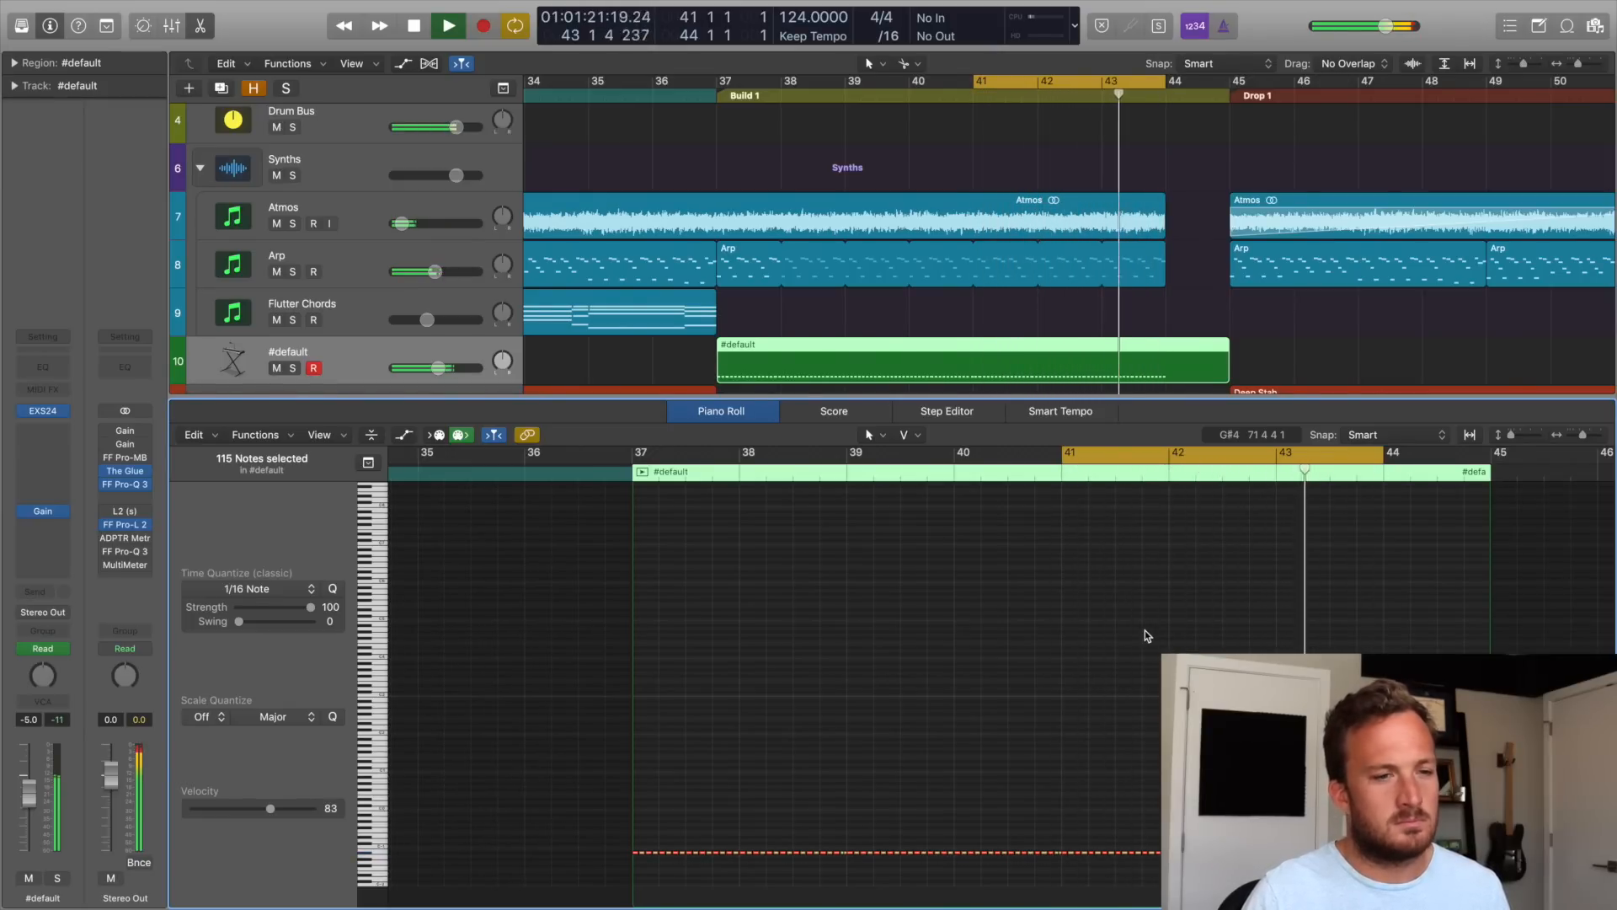
pyautogui.press('space')
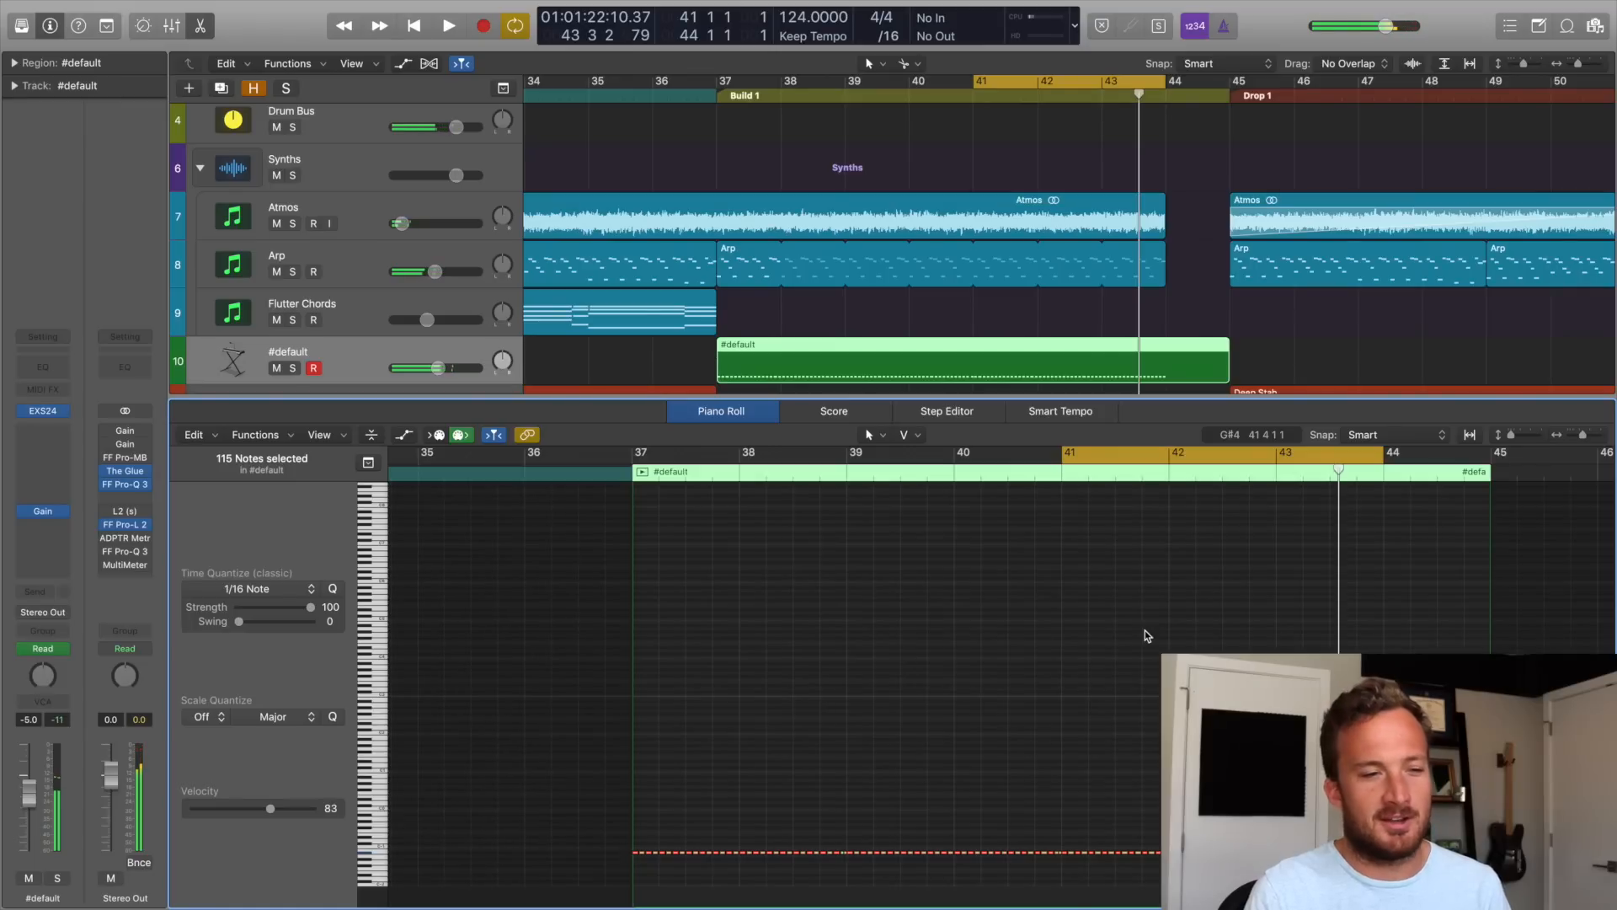
# Insert FF Pro-Q 3 on the #default track and boost a narrow bell at about 273 Hz by +9.39 dB during playback.
pyautogui.click(48, 462)
pyautogui.click(173, 514)
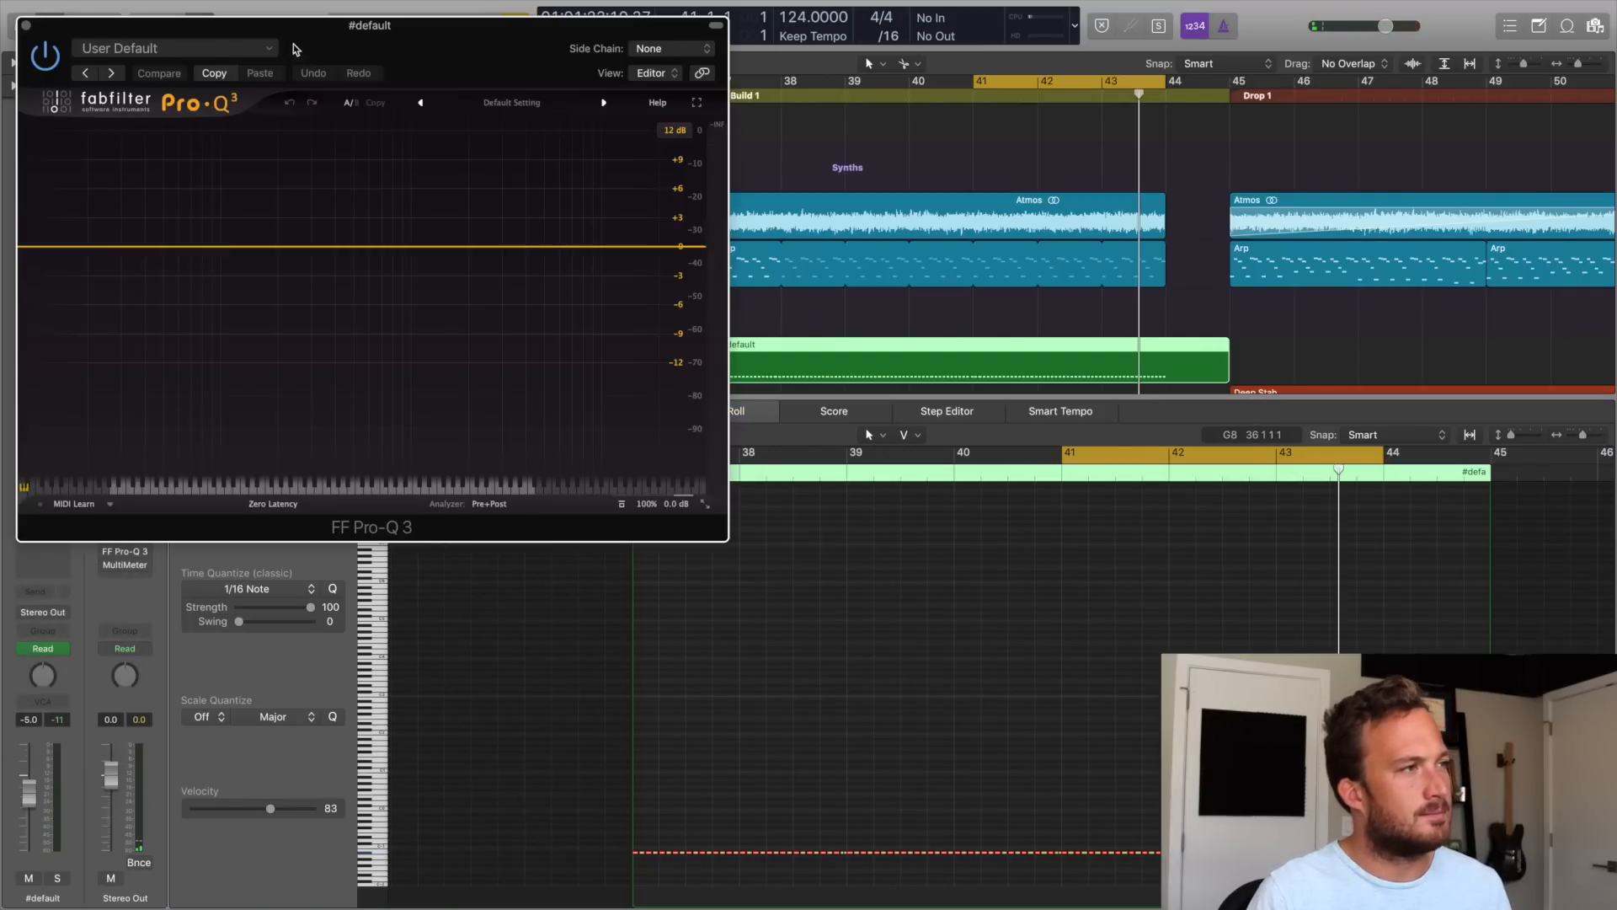
pyautogui.press('space')
pyautogui.moveTo(619, 432); pyautogui.dragTo(619, 342)
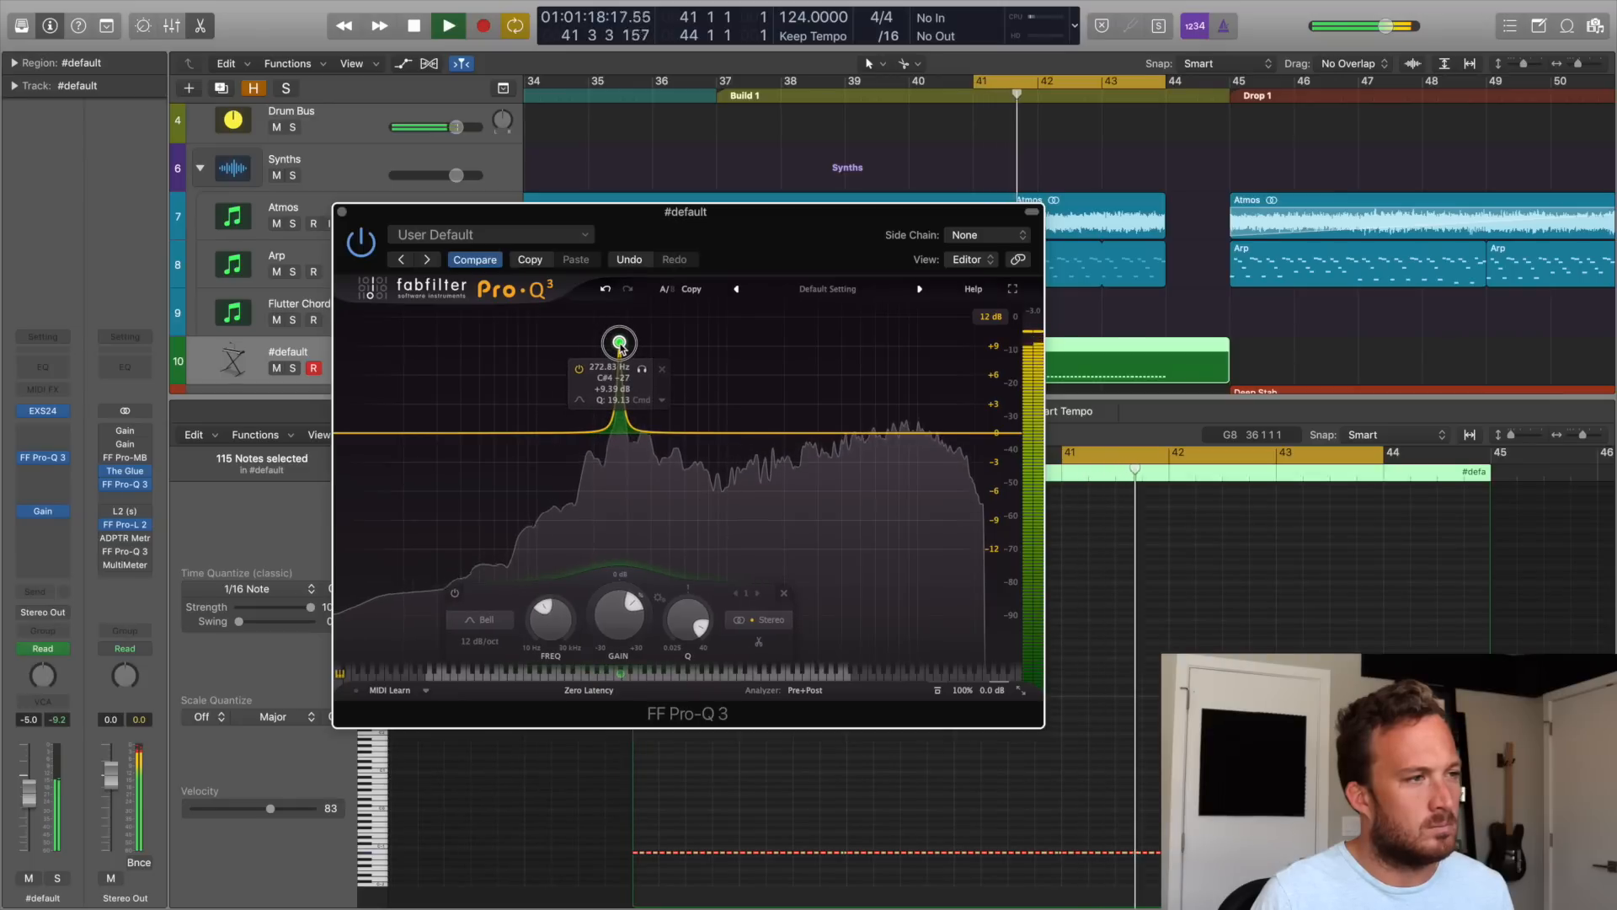
pyautogui.press('space')
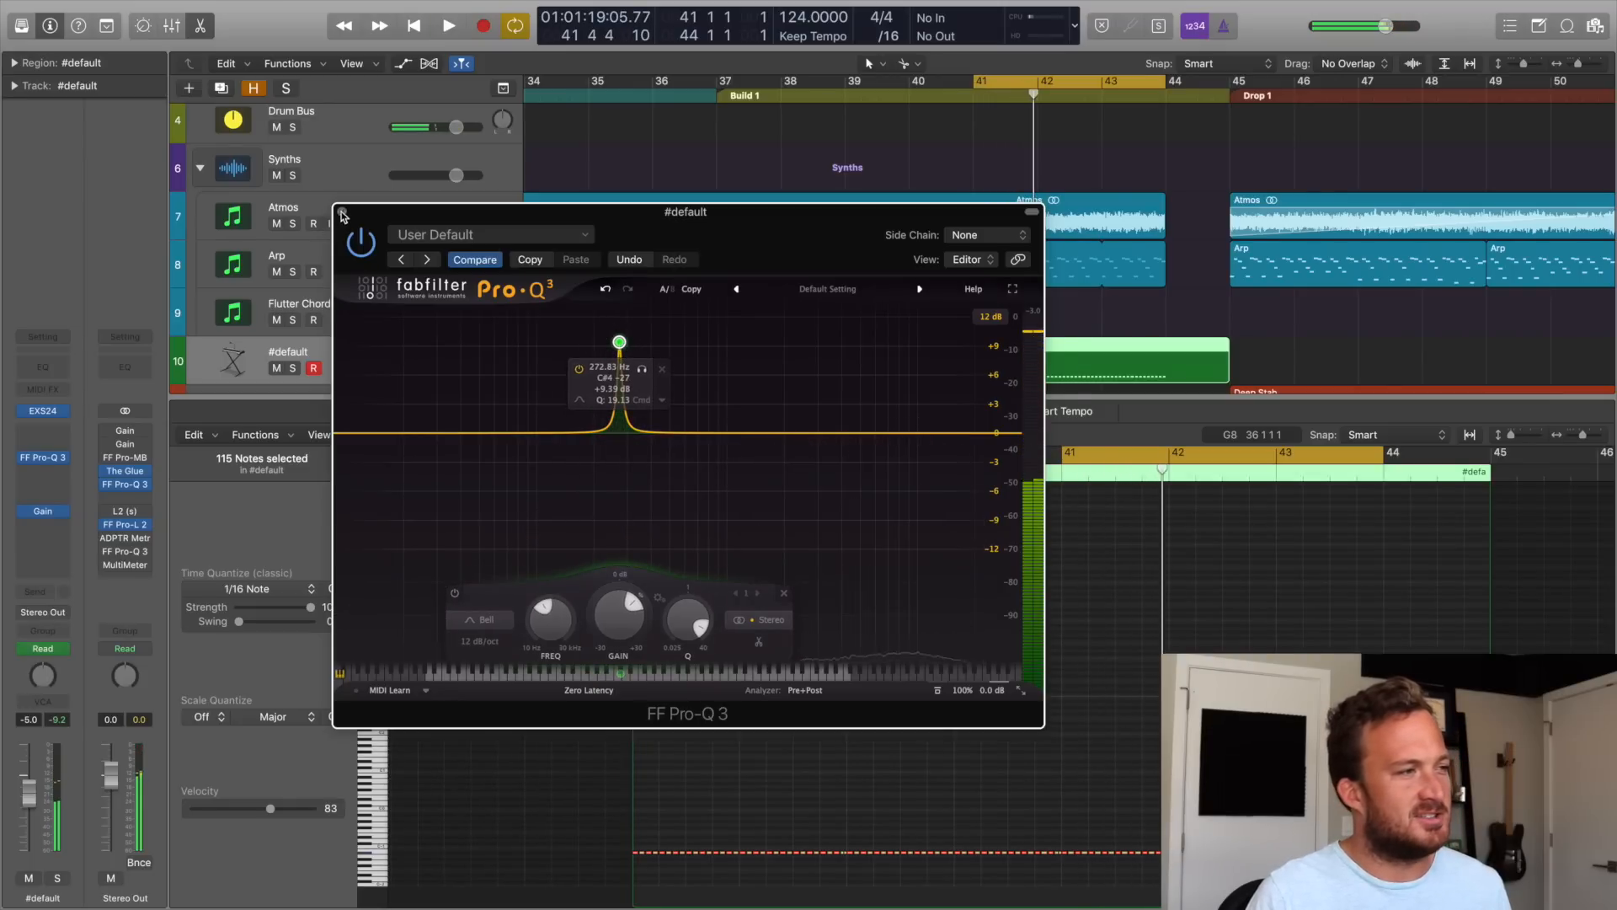
# Close the equalizer, mute the #default track, and play the Arp track's part in the mix without the snare roll.
pyautogui.click(342, 212)
pyautogui.click(277, 368)
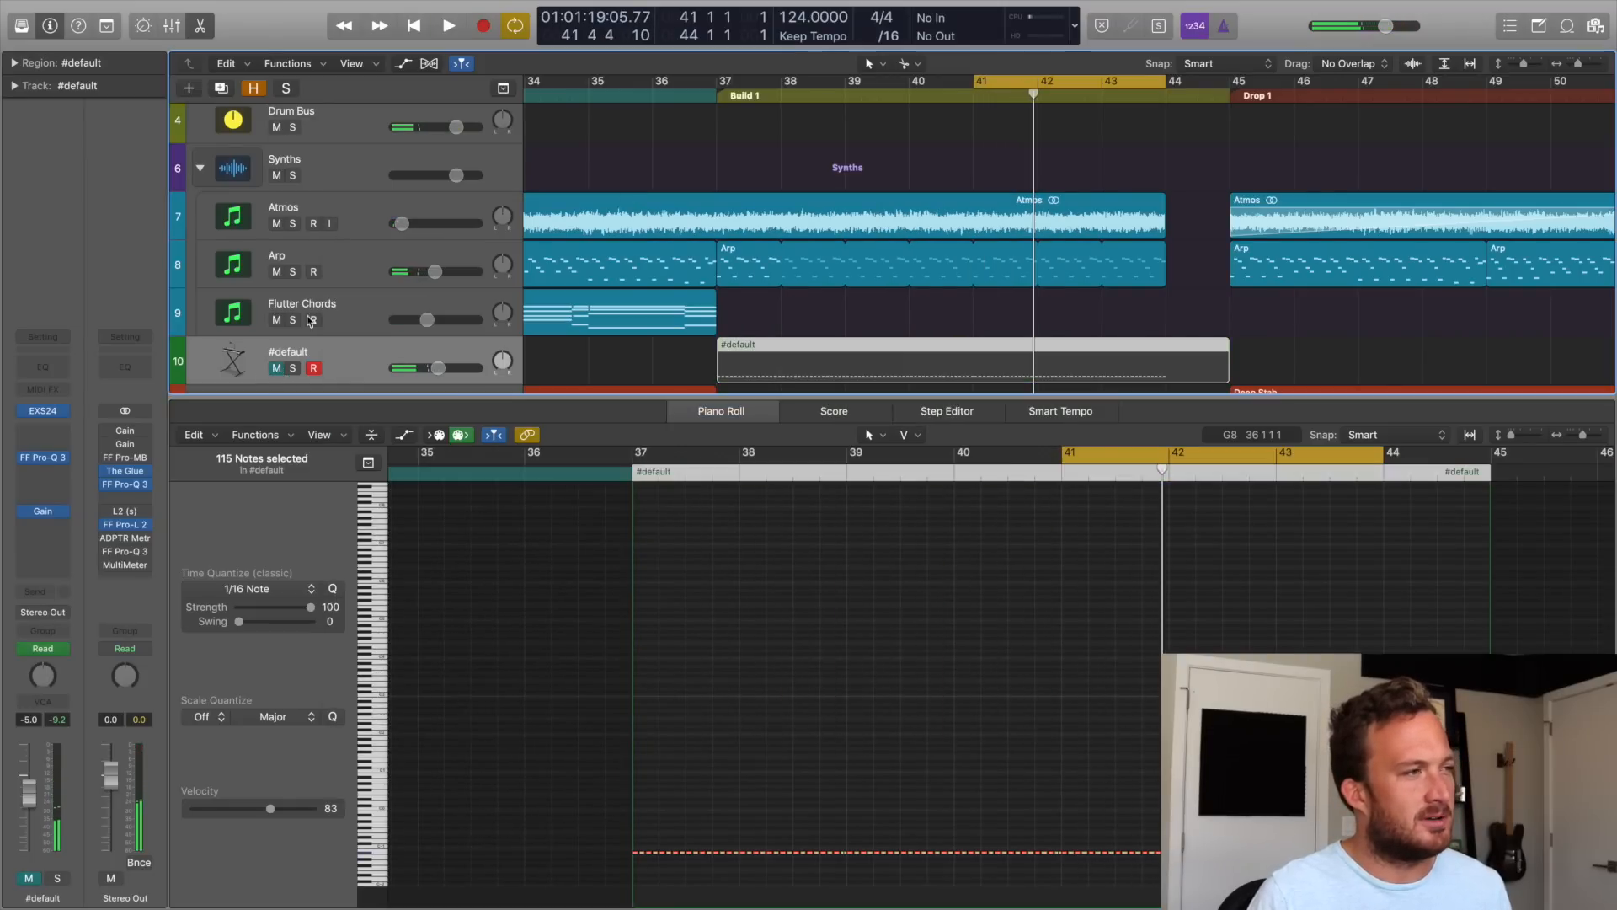
pyautogui.click(351, 259)
pyautogui.press('space')
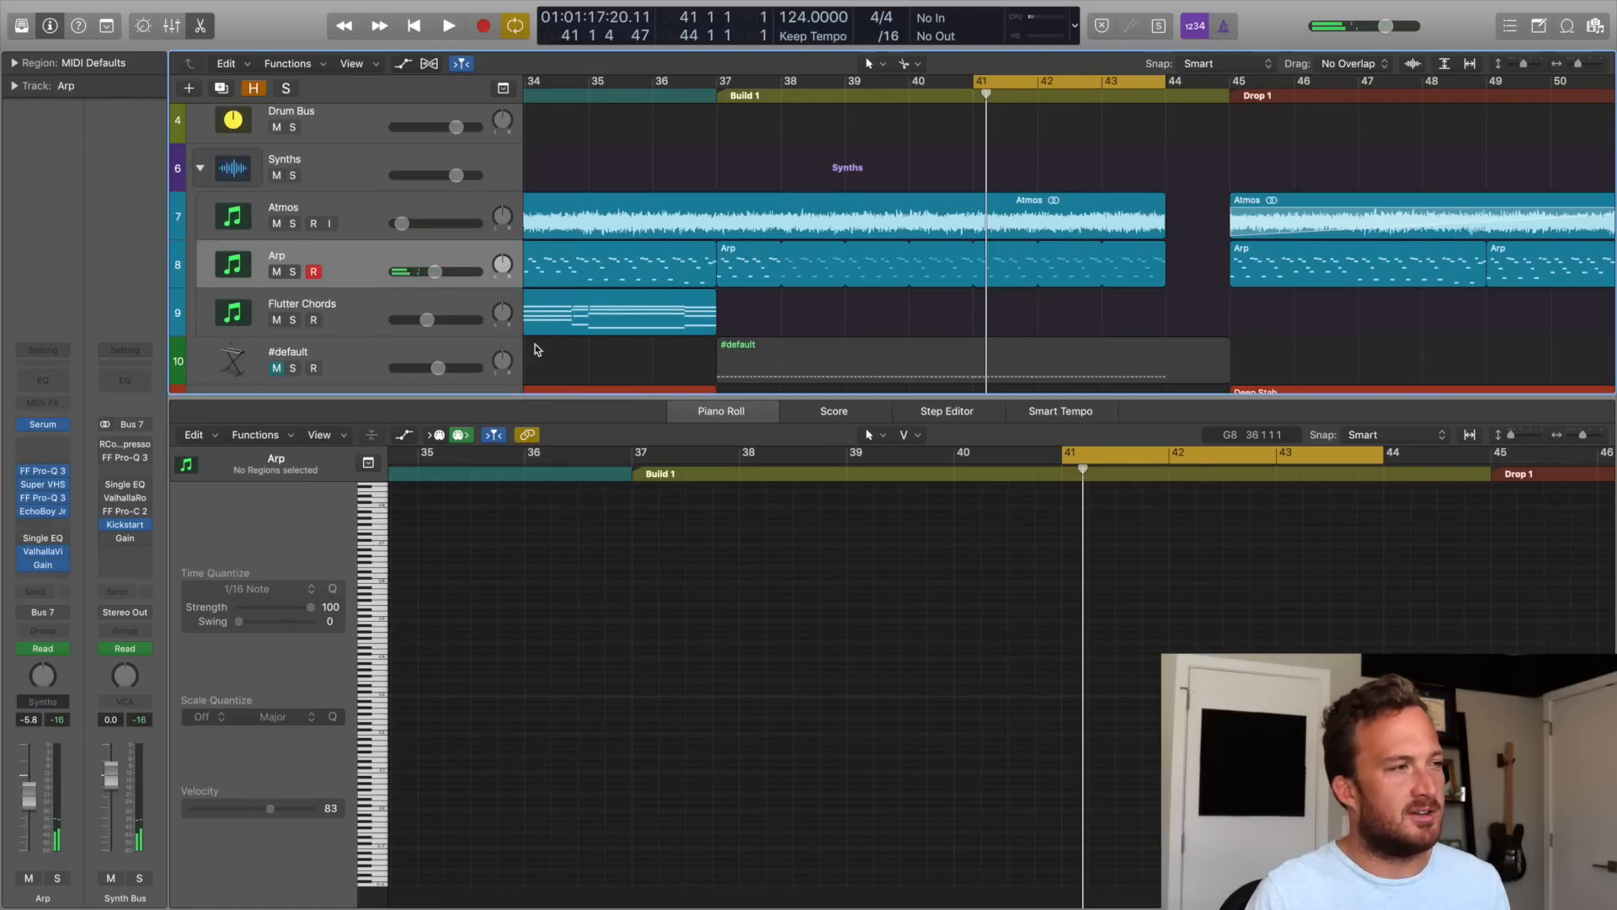
# Solo the #default track and set the coarse tuning of the A#-2 zone (VETH1 Snare 103) to -2 in the EXS24 Instrument Editor.
pyautogui.click(289, 354)
pyautogui.press('s')
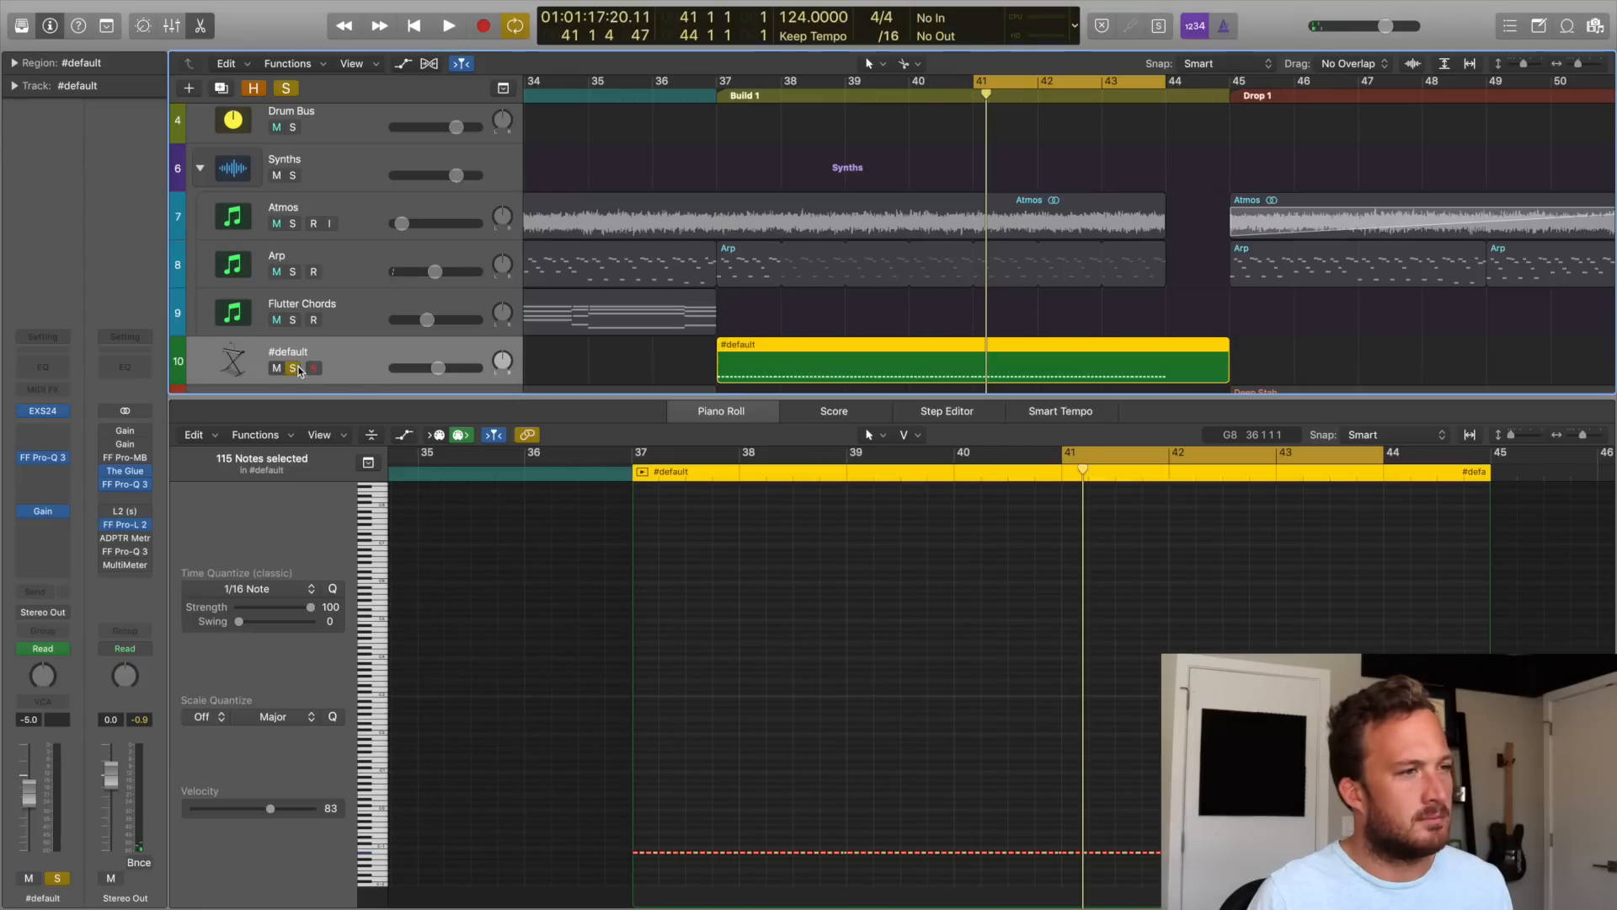
pyautogui.click(814, 361)
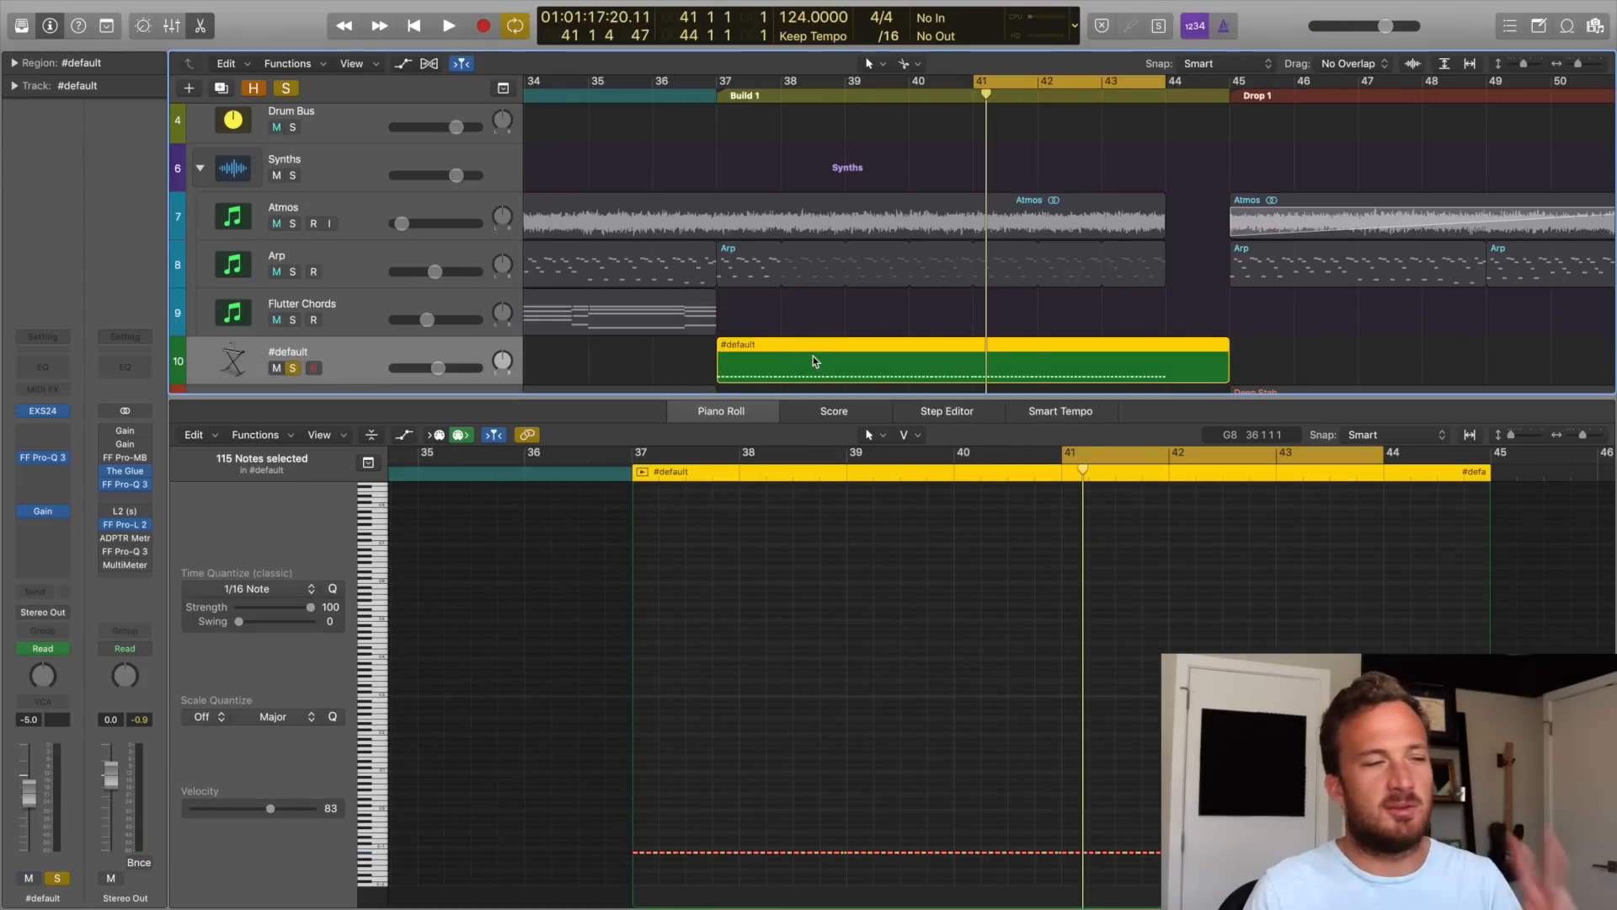
pyautogui.click(44, 413)
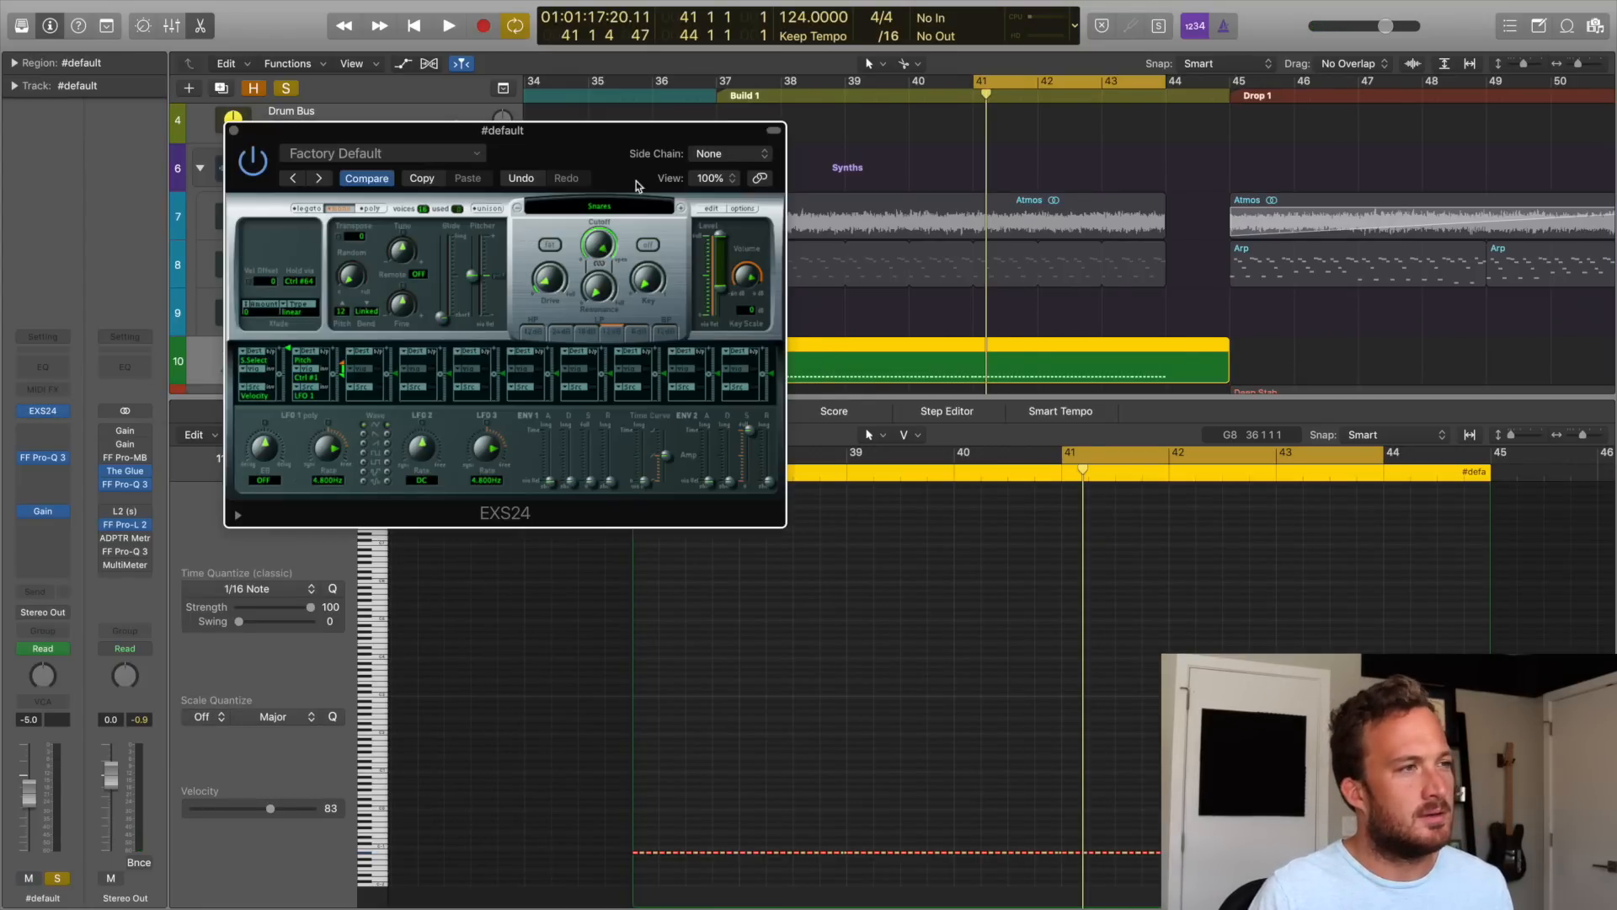
pyautogui.click(710, 209)
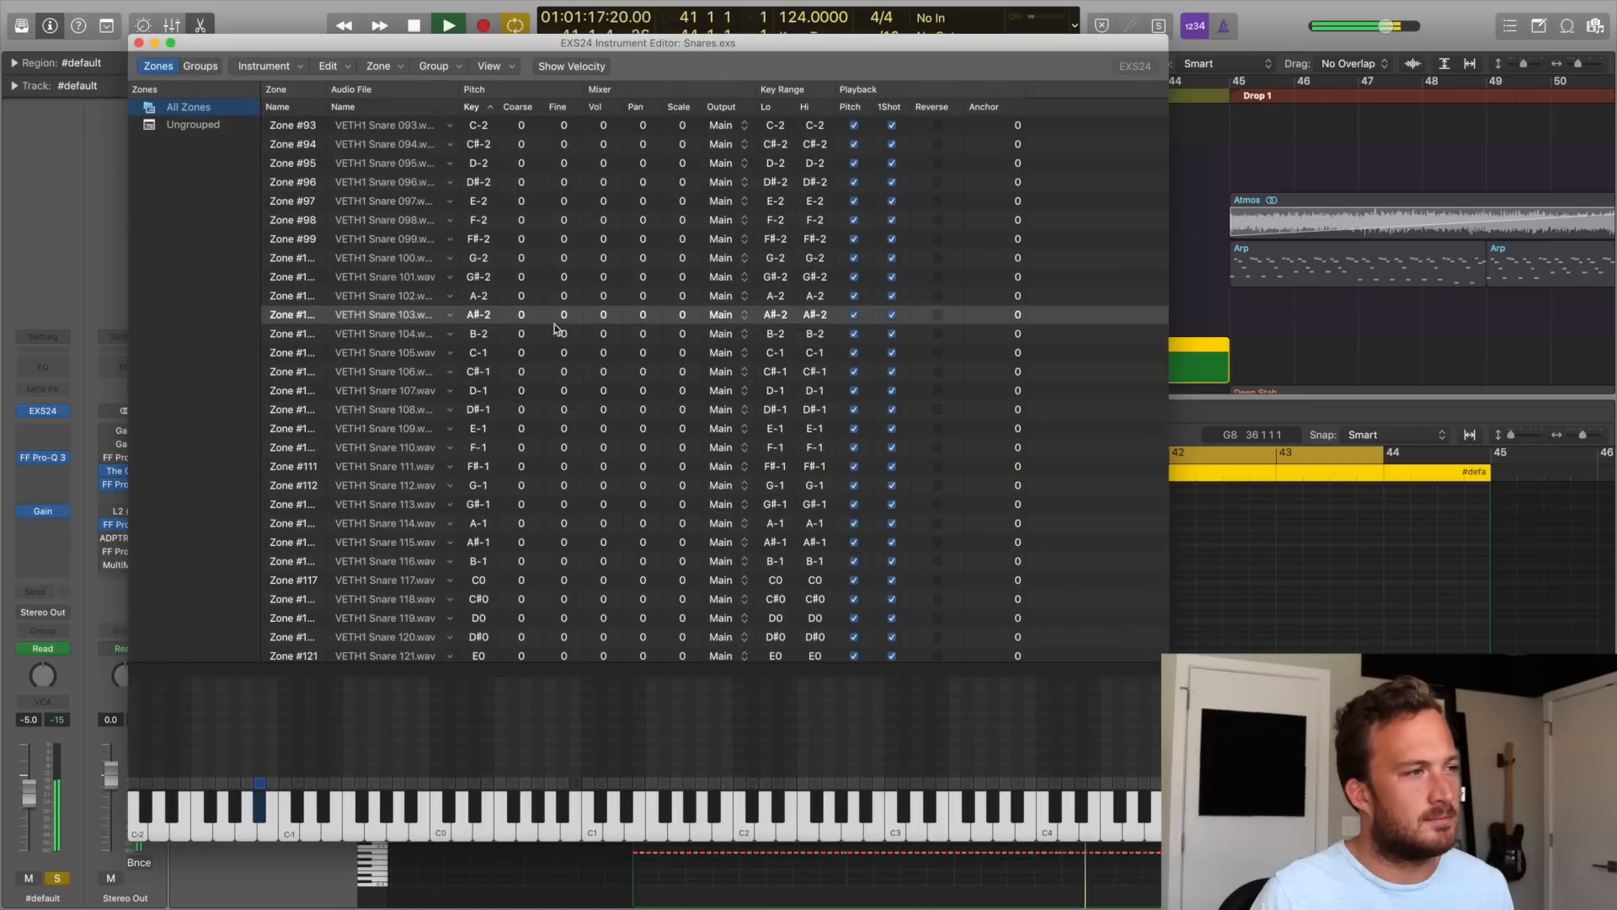
pyautogui.click(522, 315)
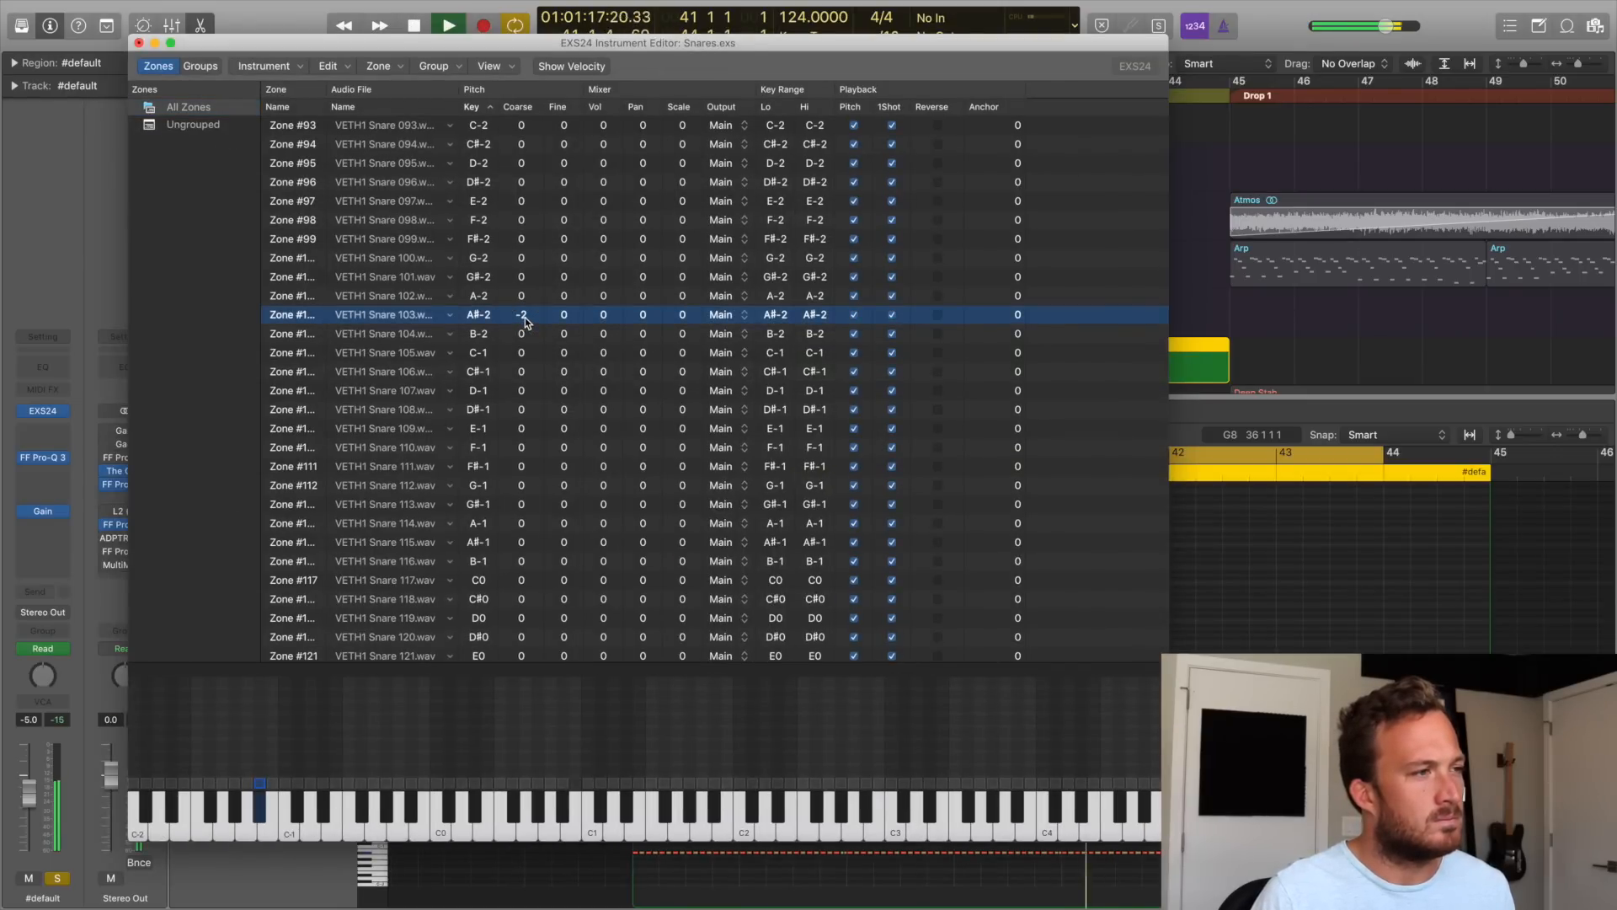
pyautogui.click(139, 43)
pyautogui.click(775, 136)
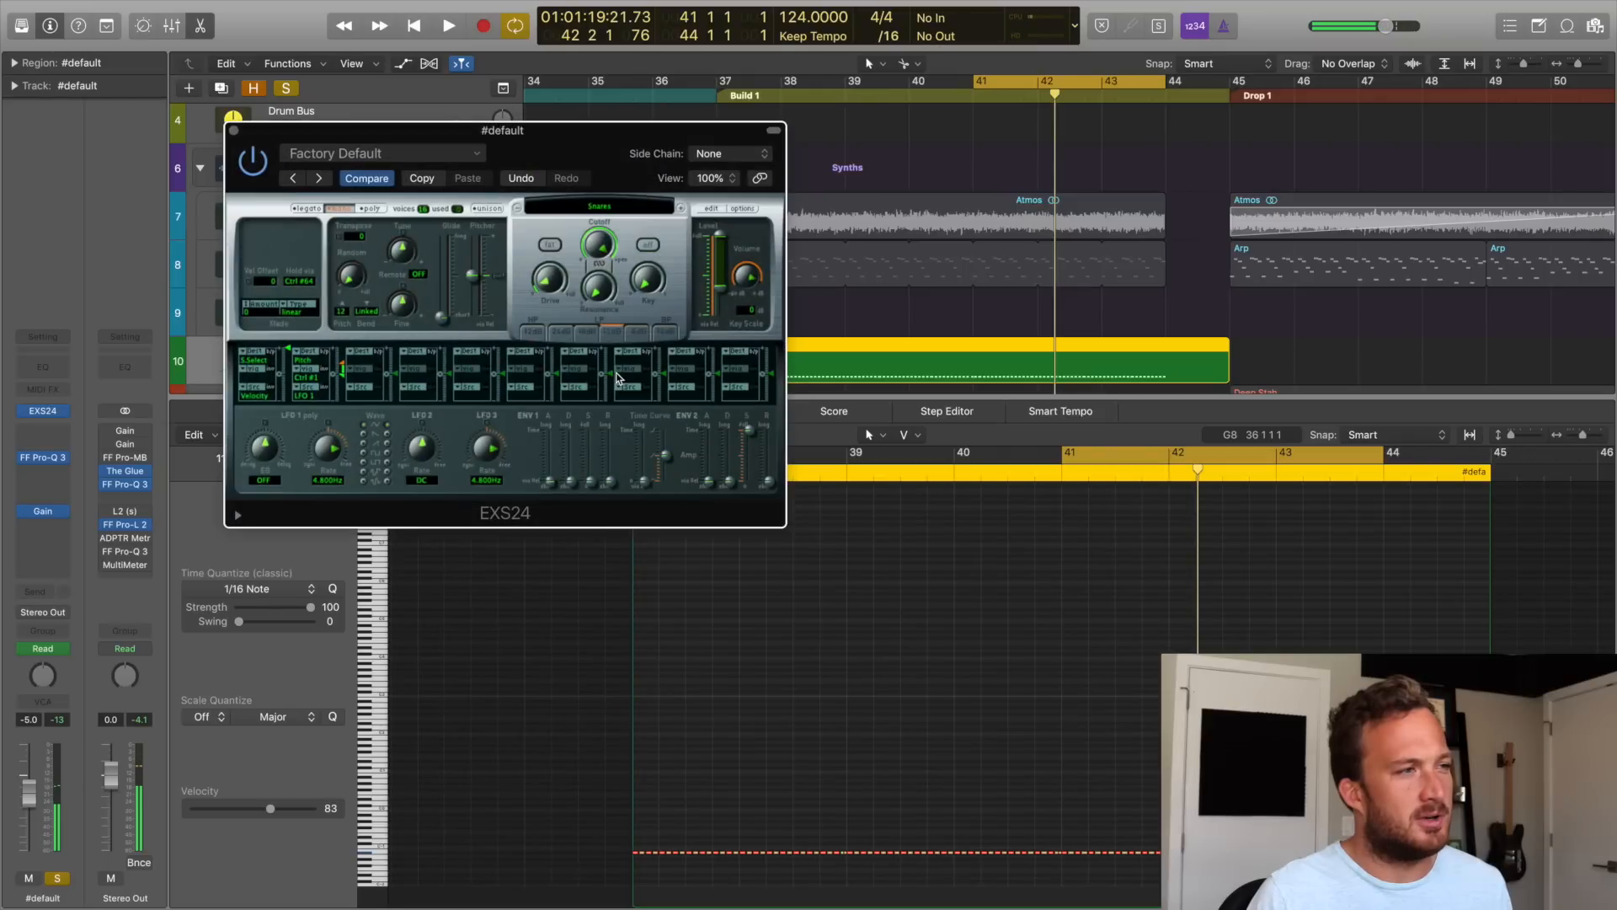
pyautogui.click(234, 132)
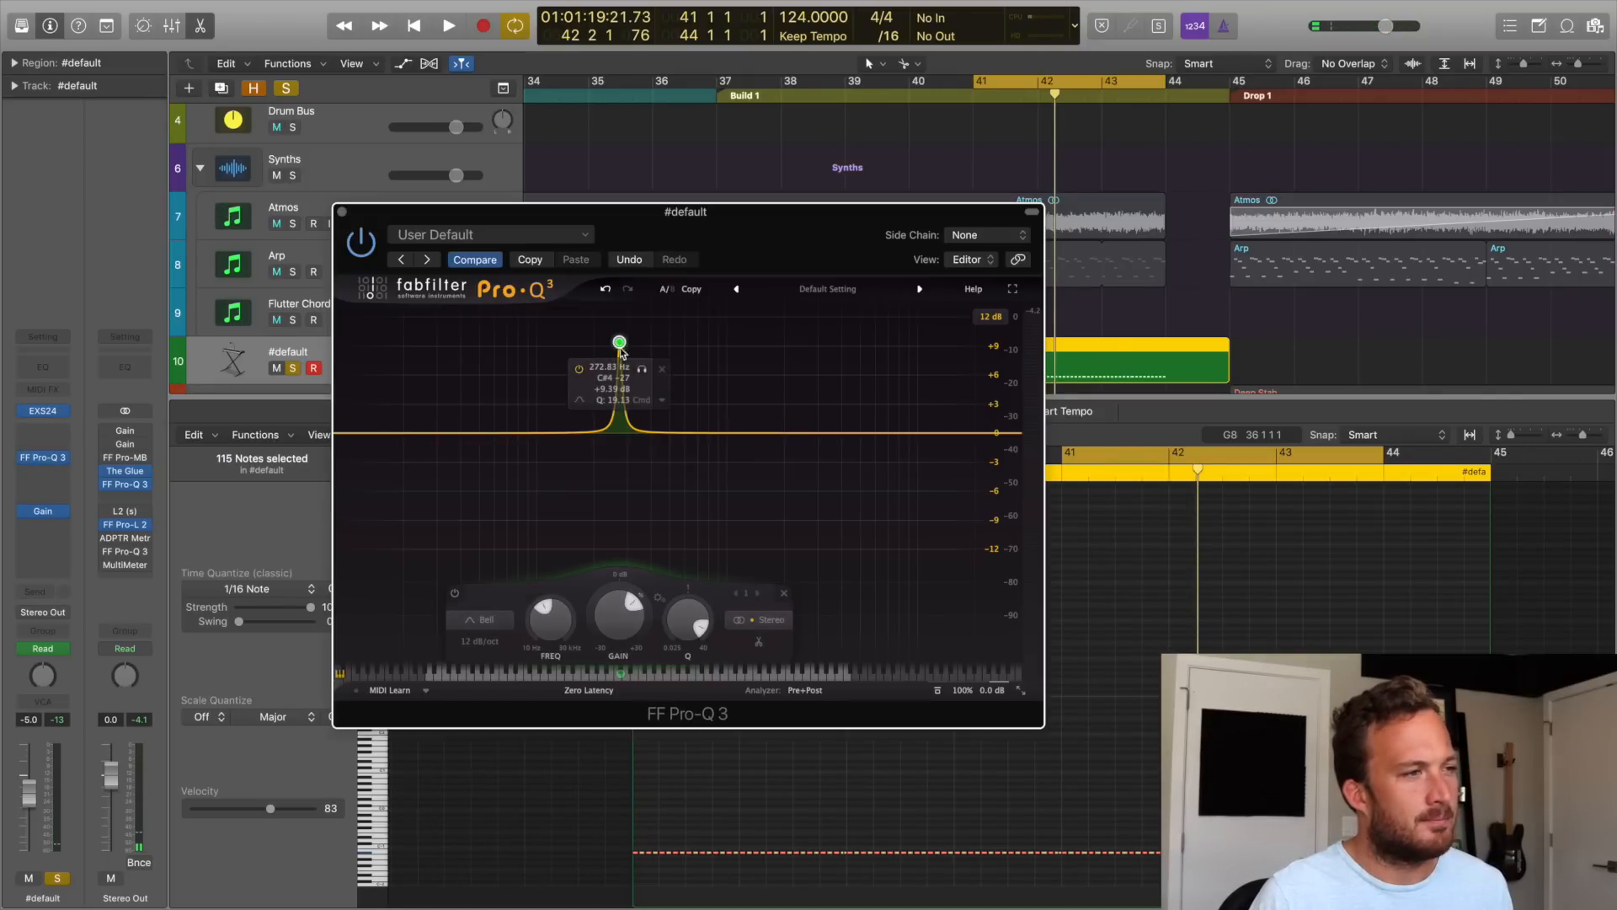
# Retune the Pro-Q 3 bell band to B3, trying B4 first, and lower its gain to +0.41 dB during playback.
pyautogui.press('space')
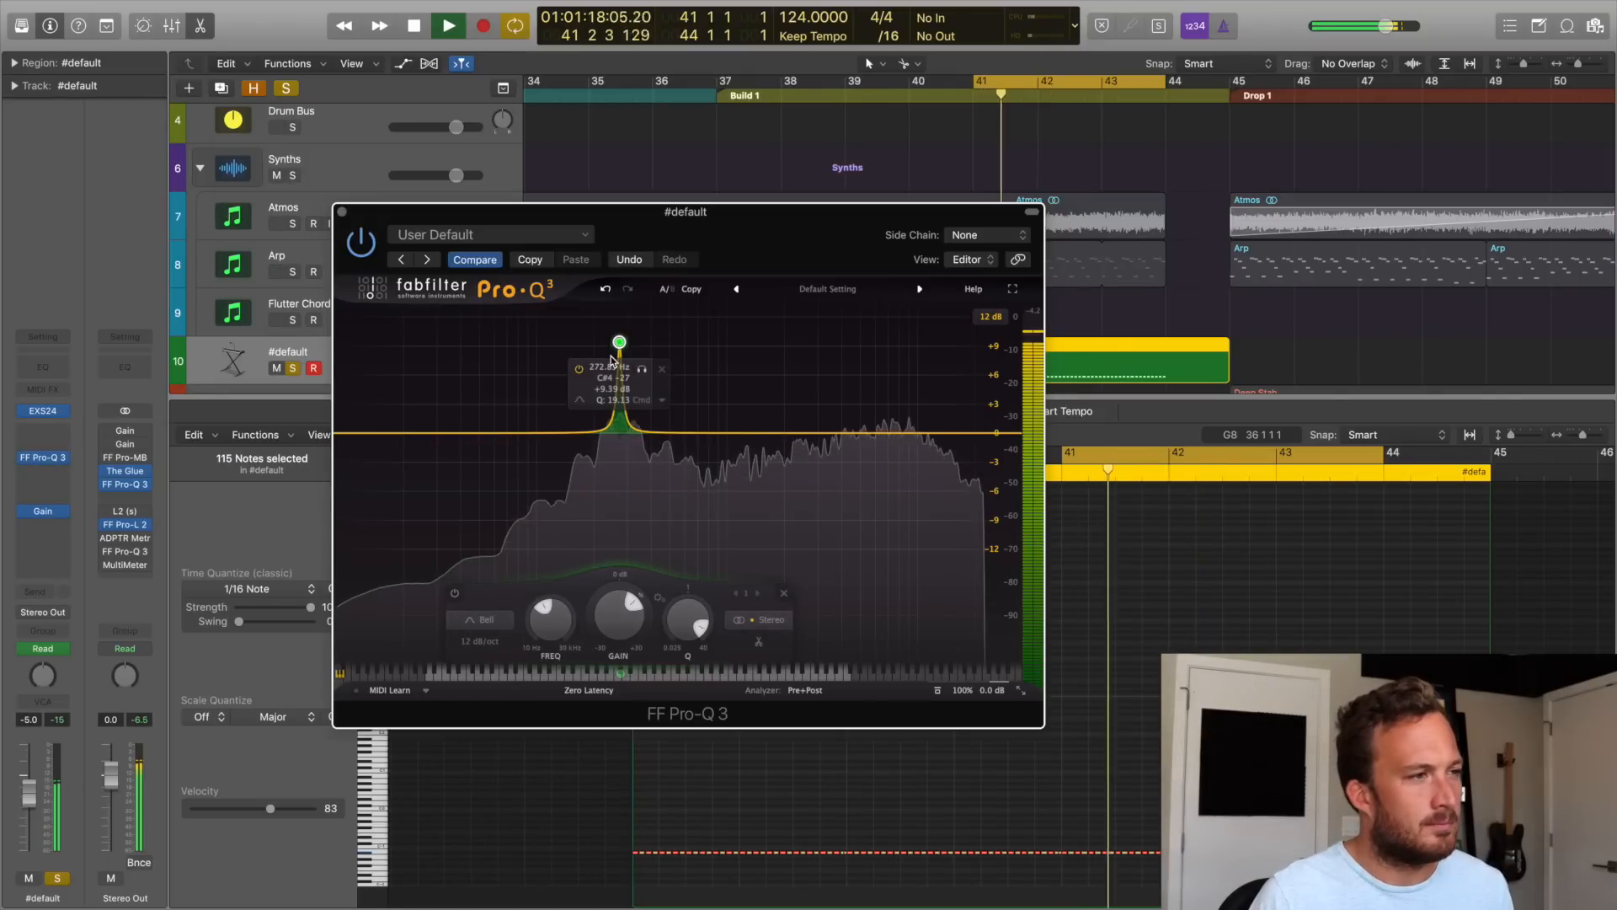
pyautogui.click(604, 380)
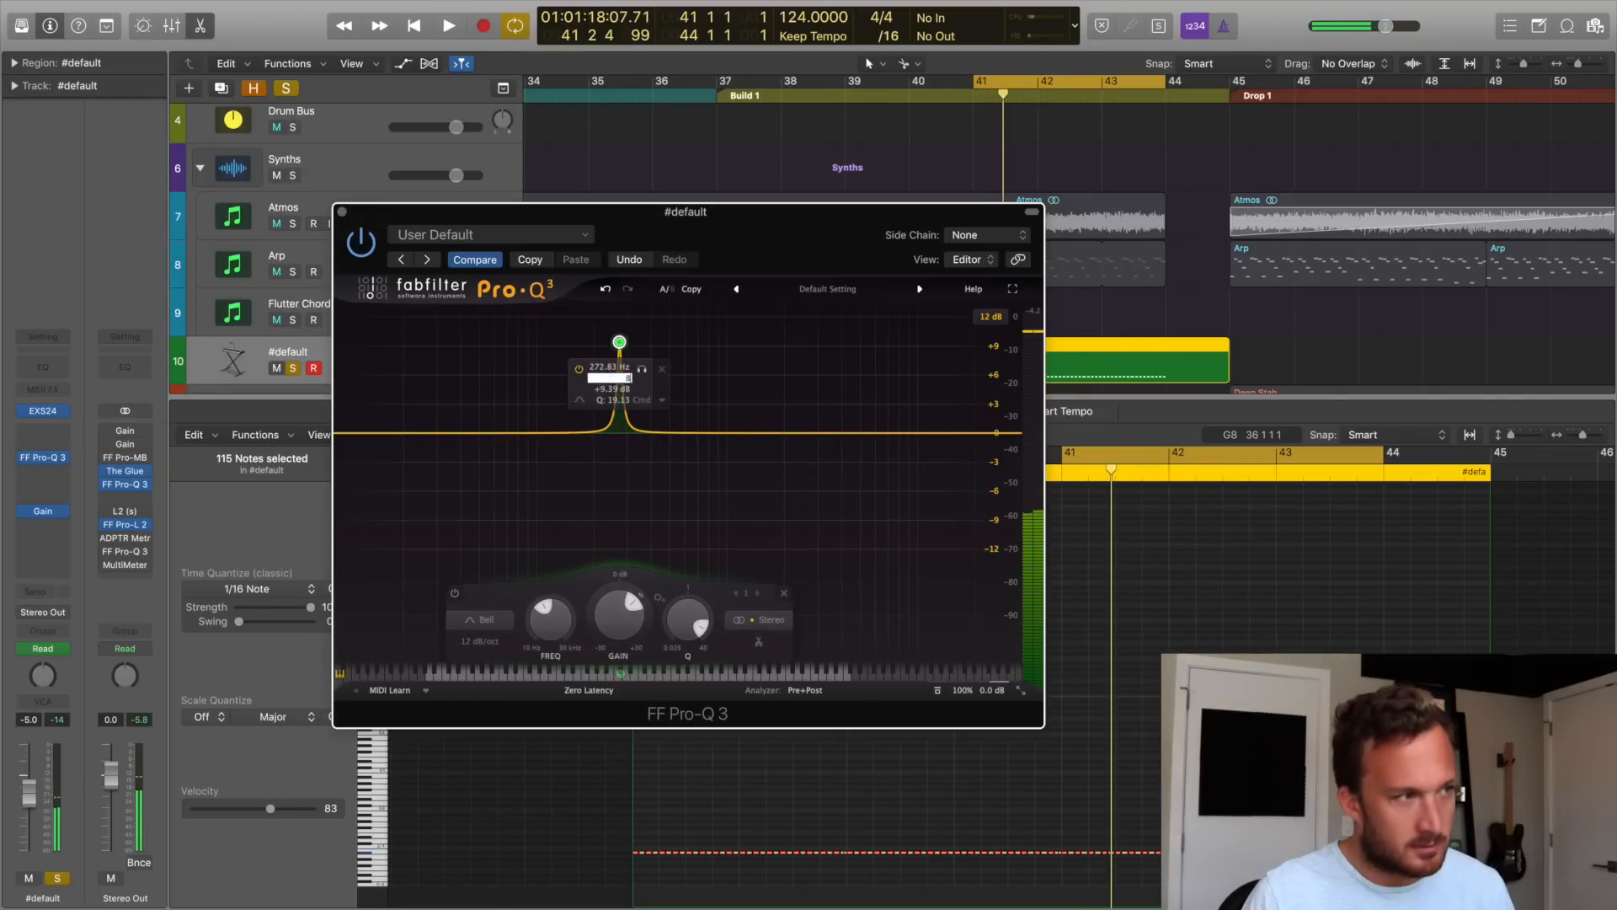
pyautogui.write('B4')
pyautogui.press('Return')
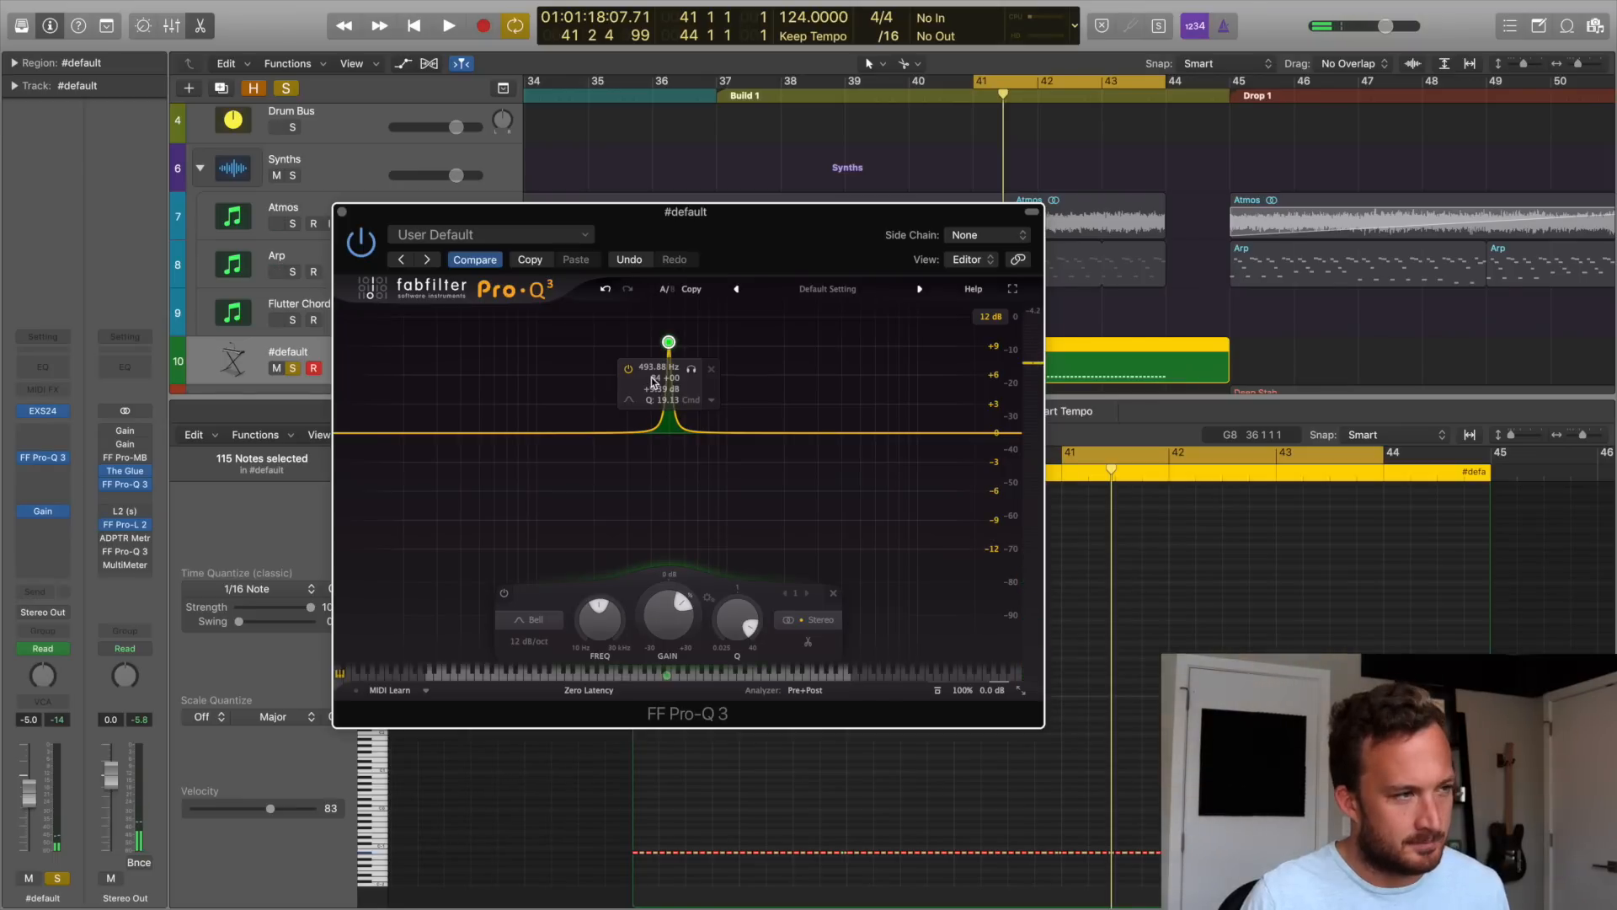
pyautogui.write('B3')
pyautogui.press('Return')
pyautogui.press('space')
pyautogui.moveTo(608, 618); pyautogui.dragTo(610, 675)
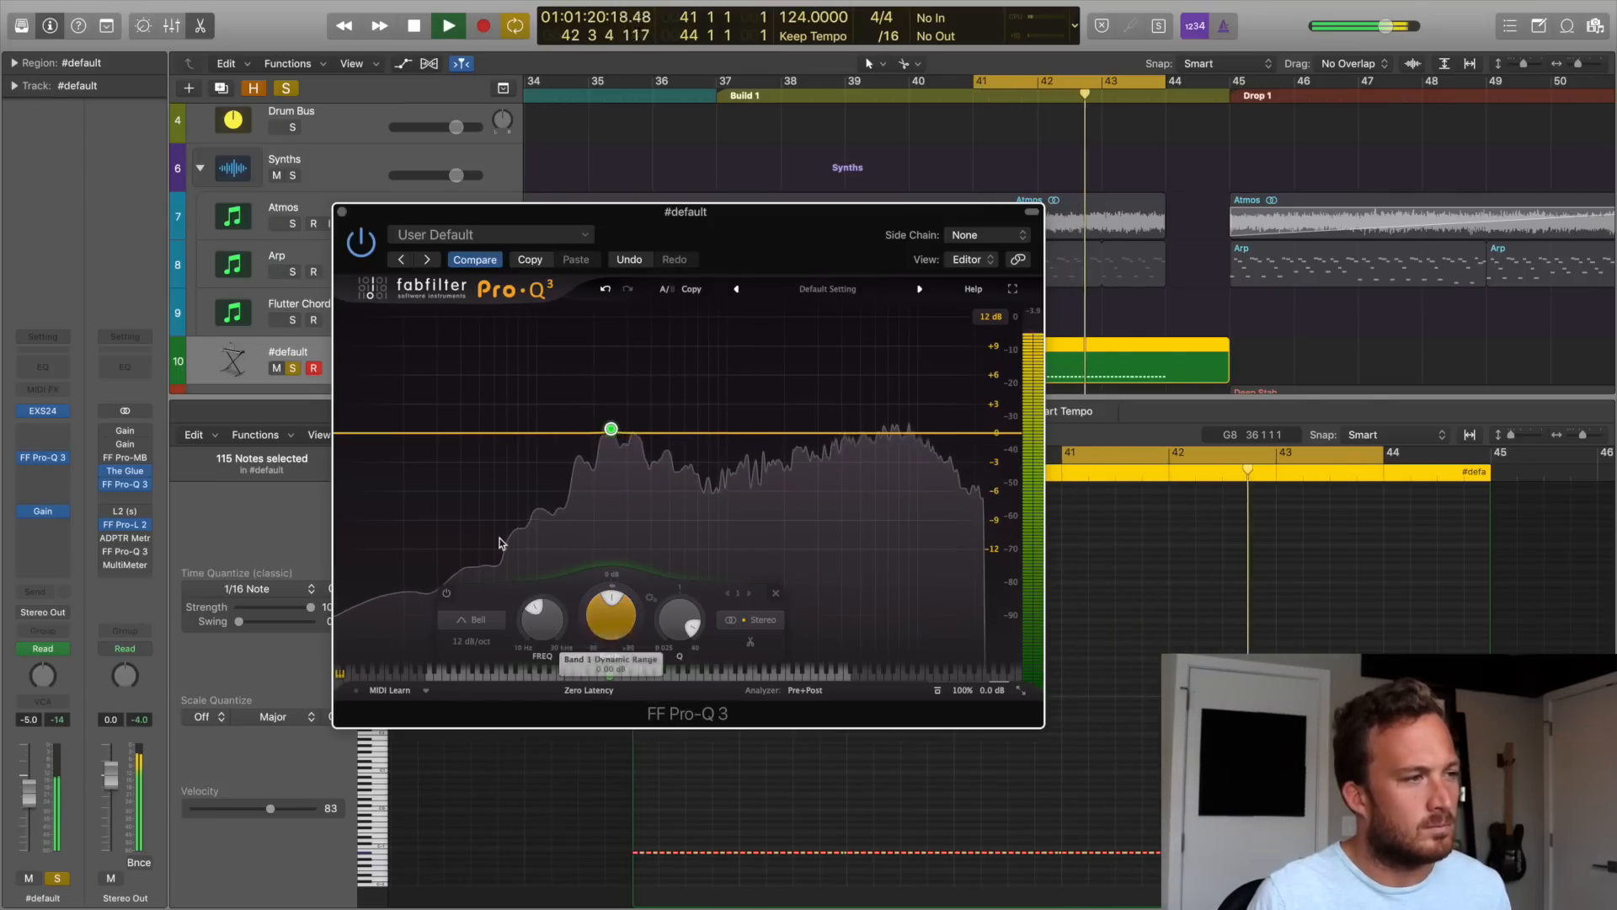
# Add a 30 dB/oct low cut at about 140 Hz, delete the bell band, and close Pro-Q 3.
pyautogui.press('space')
pyautogui.click(452, 432)
pyautogui.moveTo(451, 432); pyautogui.dragTo(565, 438)
pyautogui.press('space')
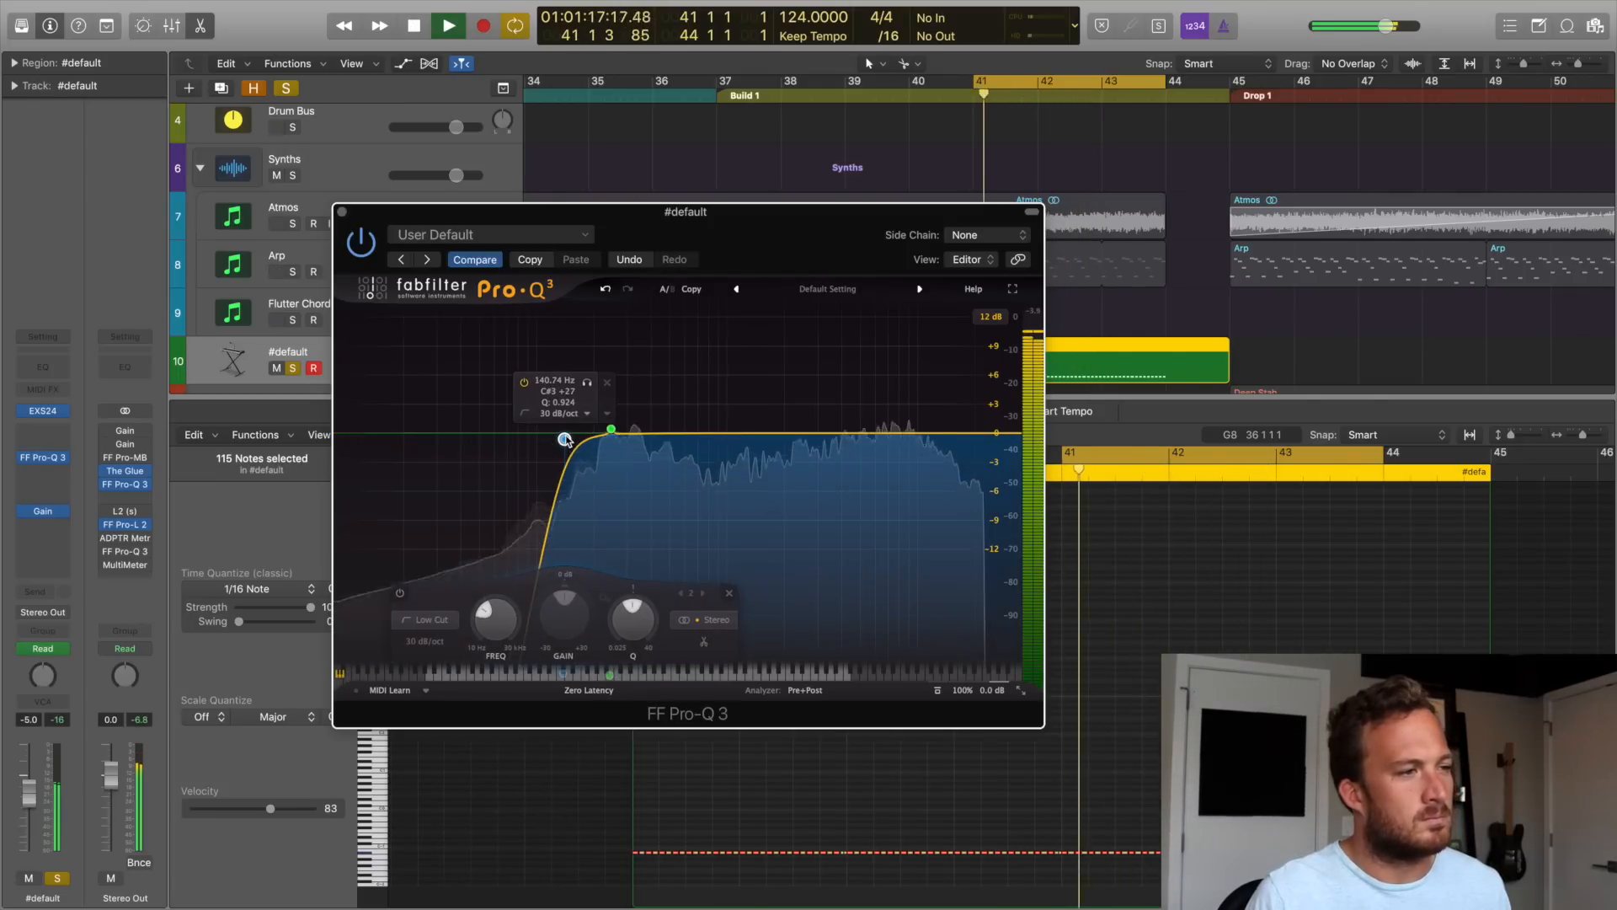
pyautogui.click(612, 430)
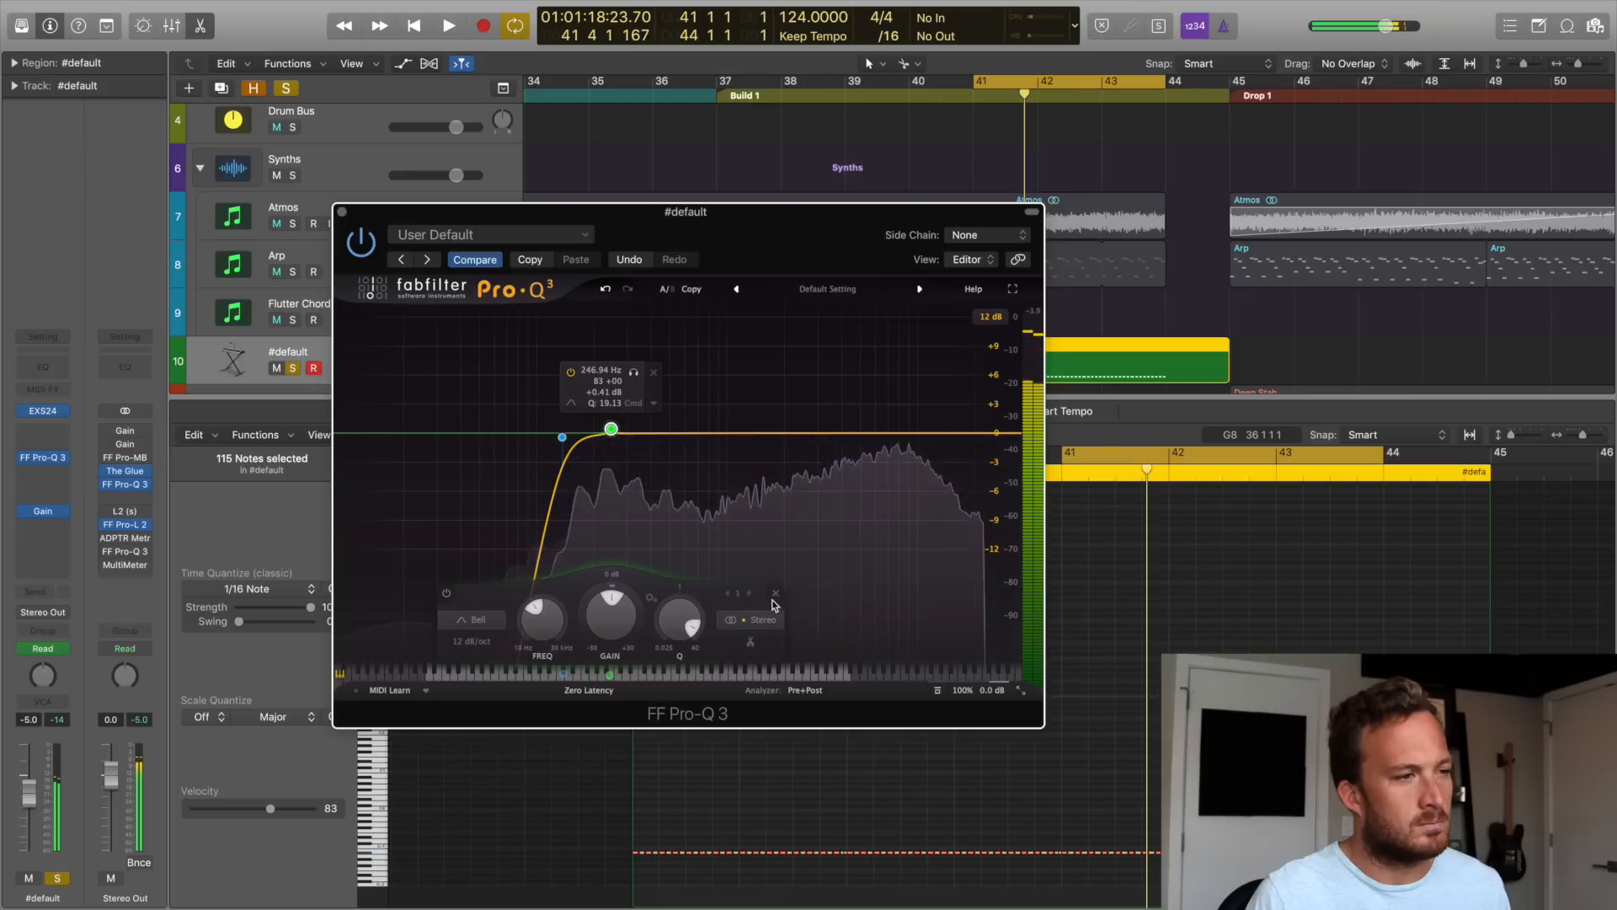
pyautogui.click(776, 594)
pyautogui.click(342, 212)
# Turn off the #default track's solo and play the bar 41 to 44 cycle with the full mix.
pyautogui.click(293, 369)
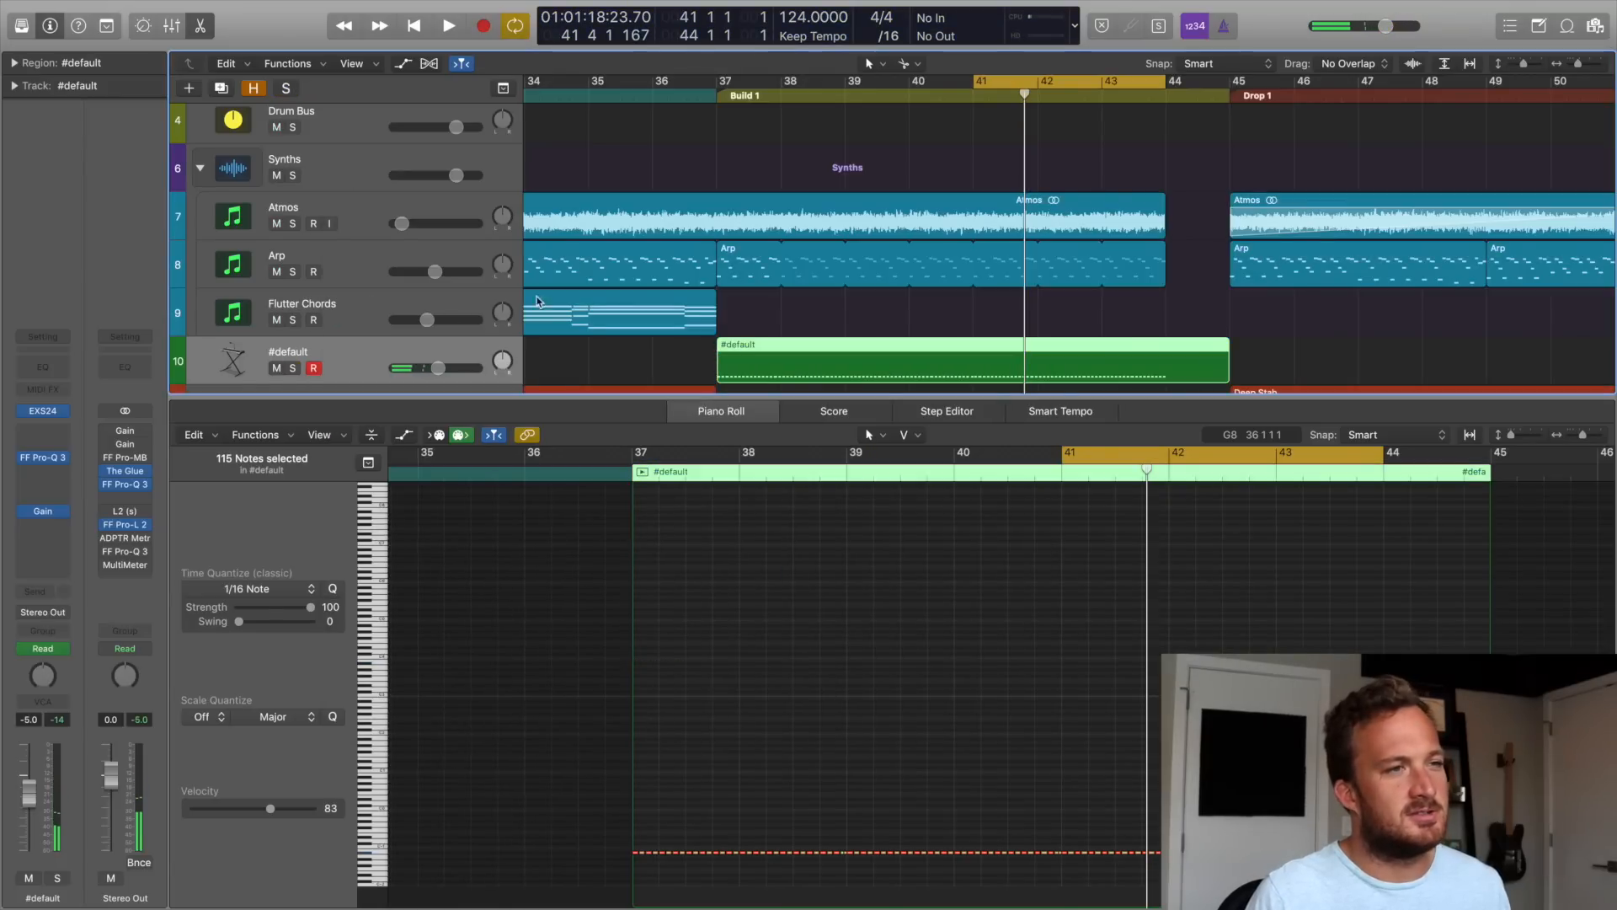
pyautogui.press('space')
pyautogui.click(768, 167)
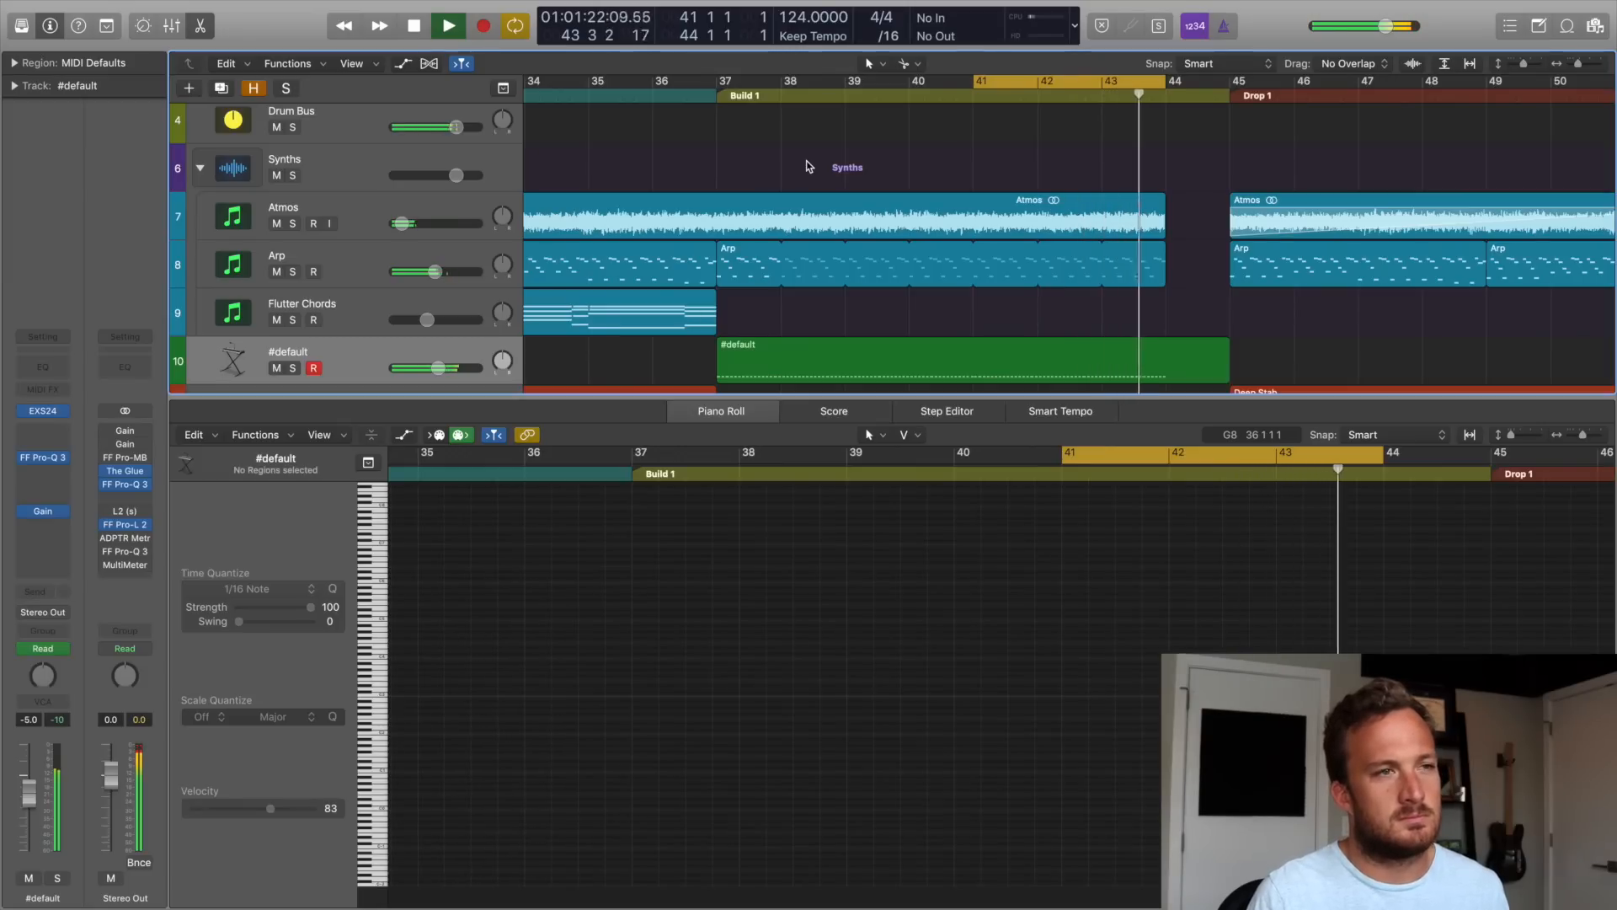
pyautogui.press('space')
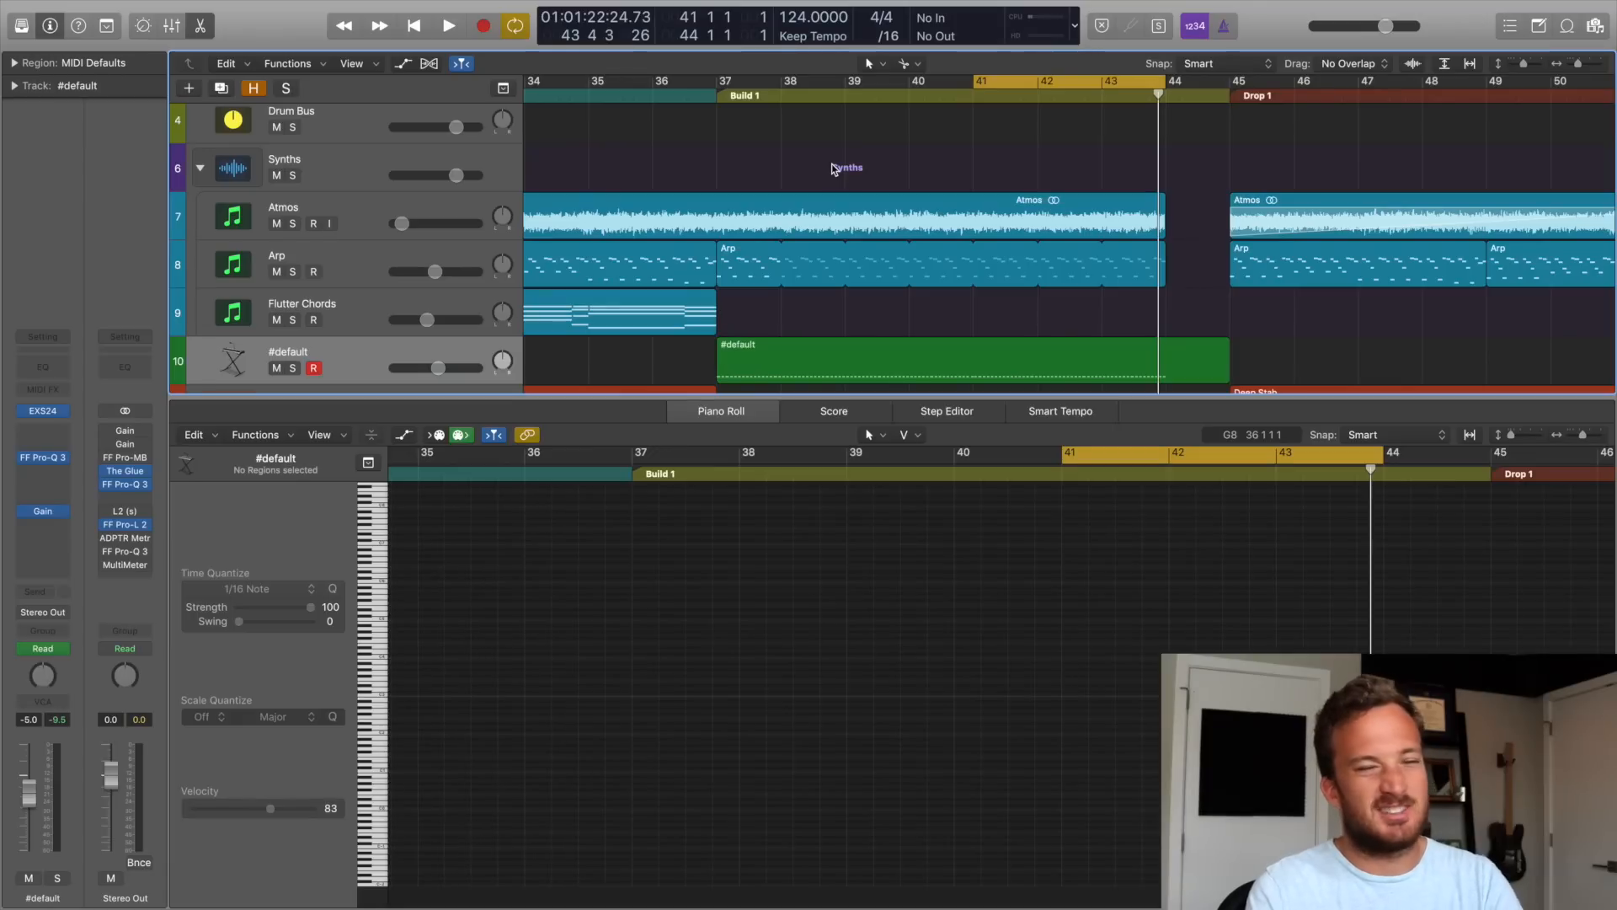
# Insert a stereo Transient Master after the equalizer on the #default track and lower its sustain to -100% during playback.
pyautogui.click(26, 484)
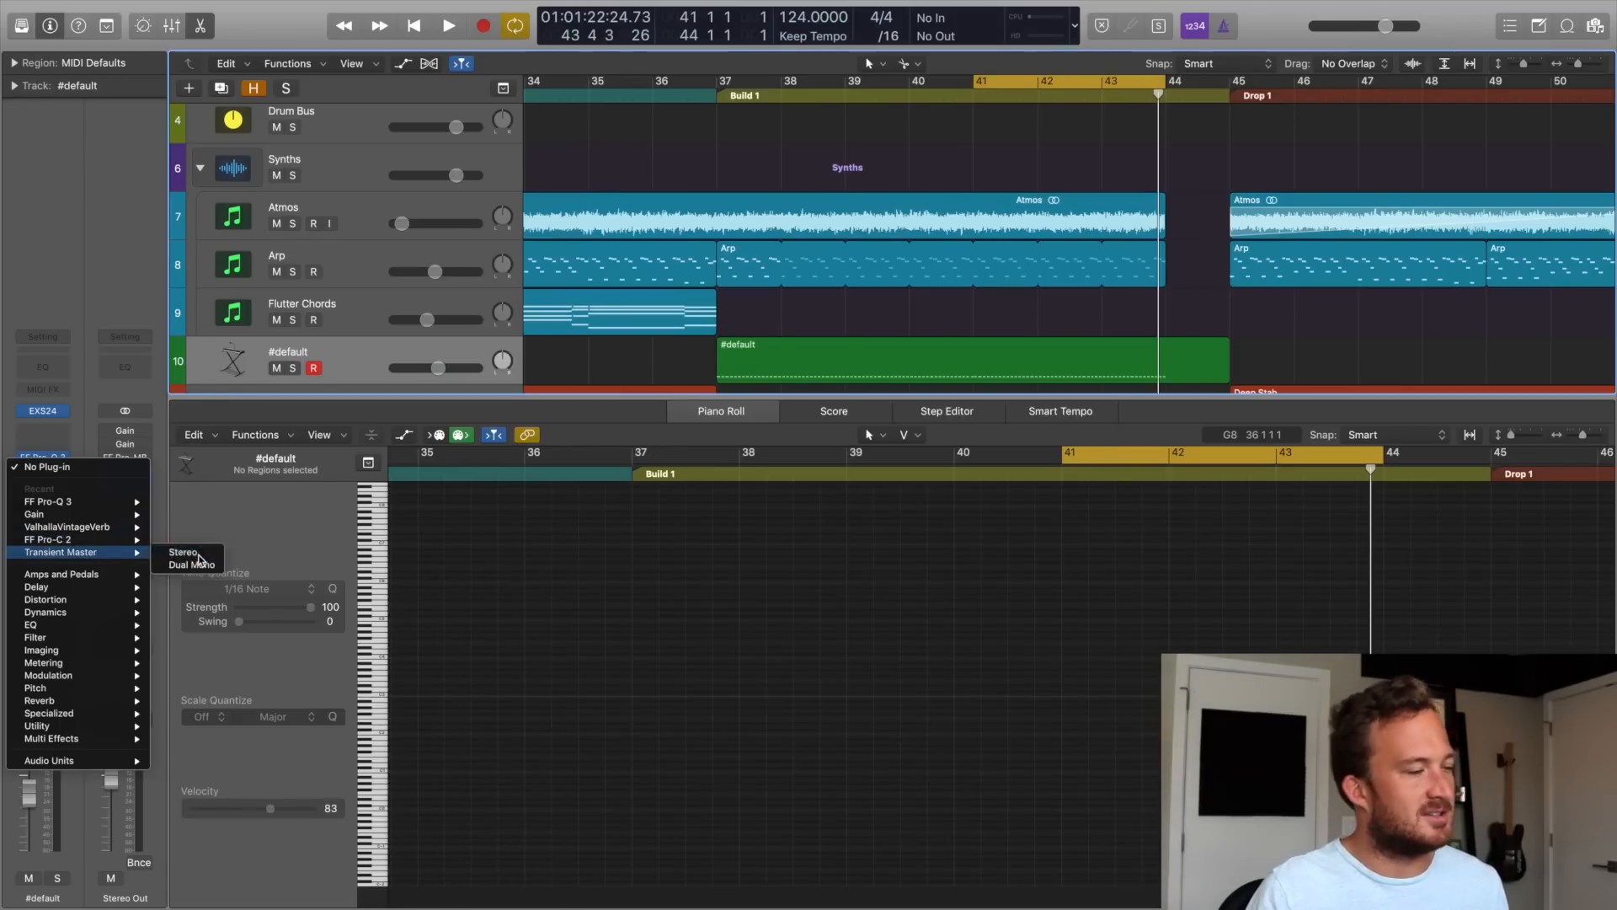
pyautogui.click(199, 556)
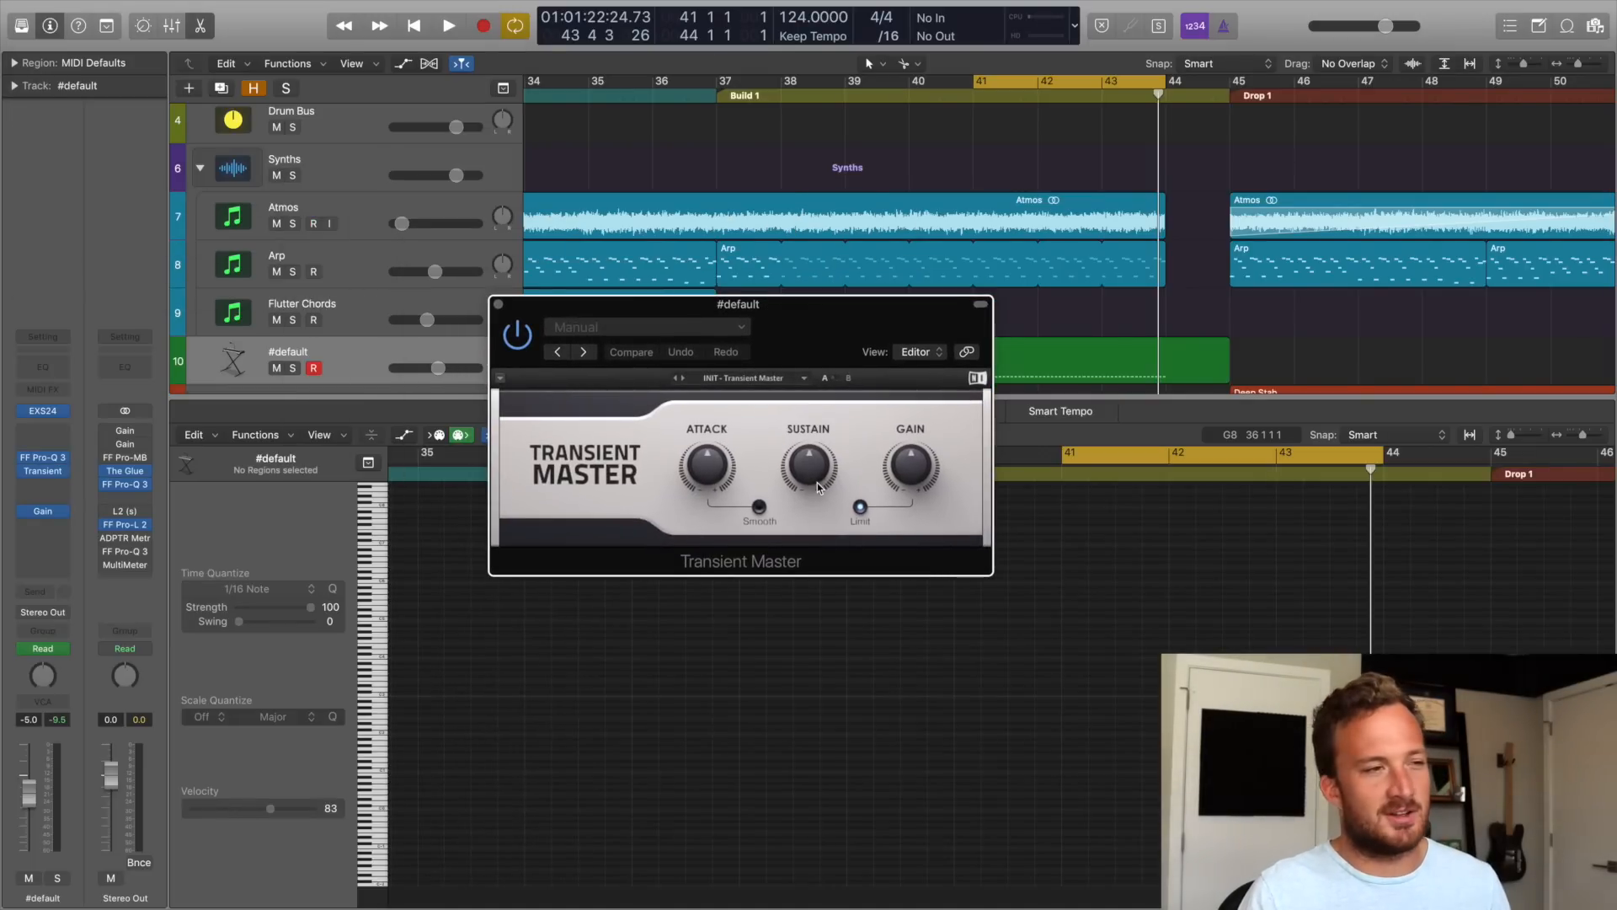
pyautogui.click(817, 483)
pyautogui.press('space')
pyautogui.moveTo(797, 466); pyautogui.dragTo(801, 476)
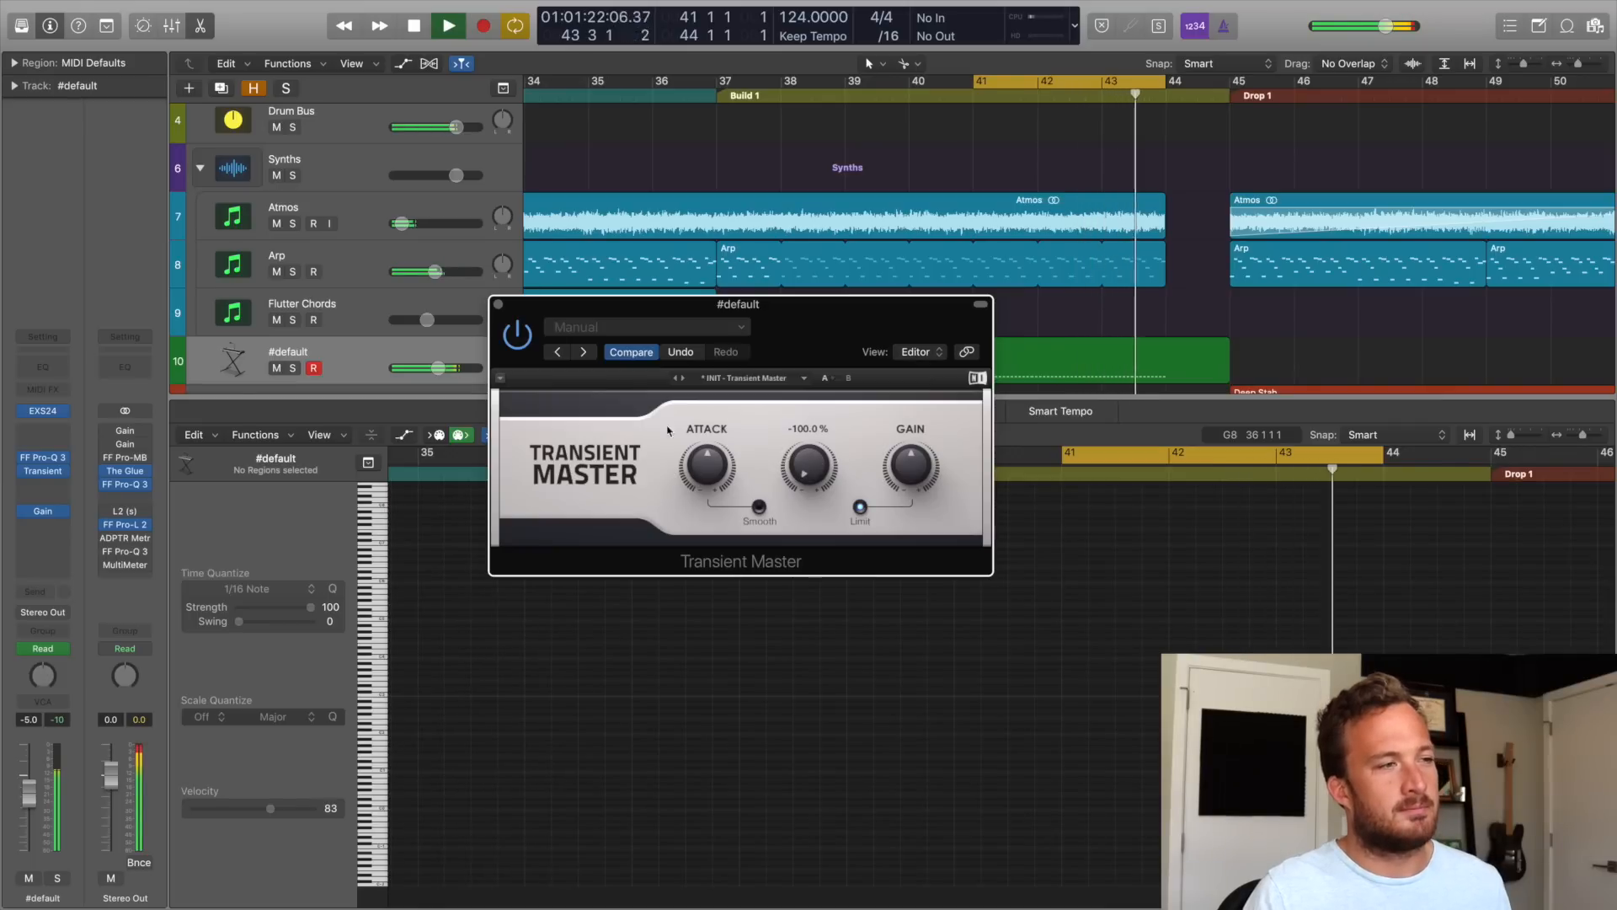
pyautogui.press('space')
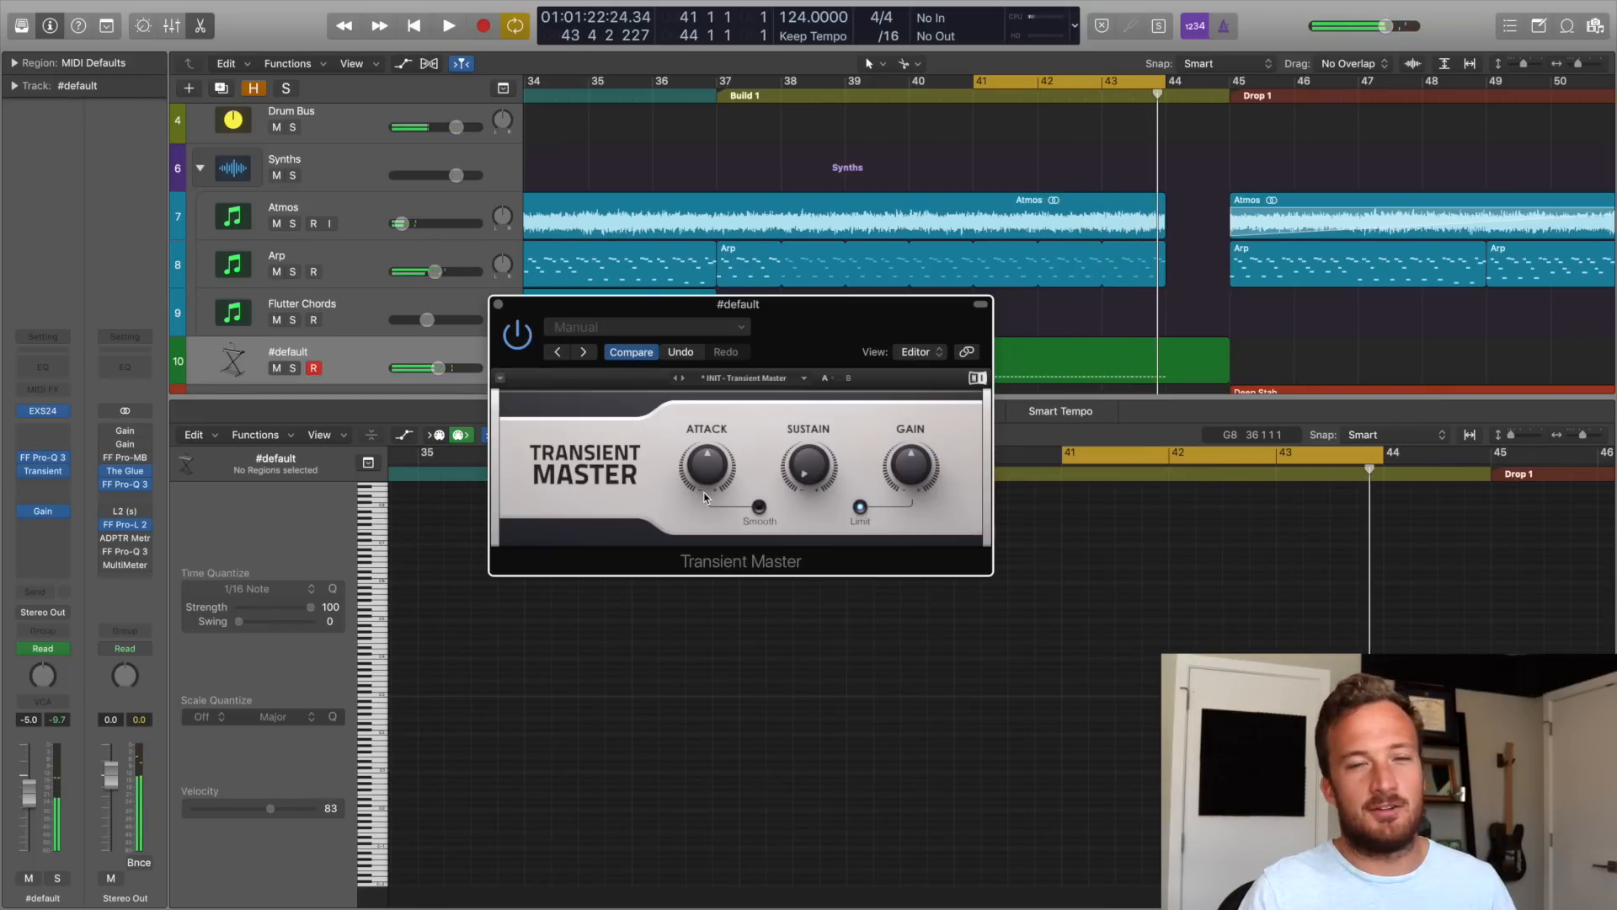
# Raise the Transient Master attack to about 12% during looped playback and close the plug-in.
pyautogui.press('space')
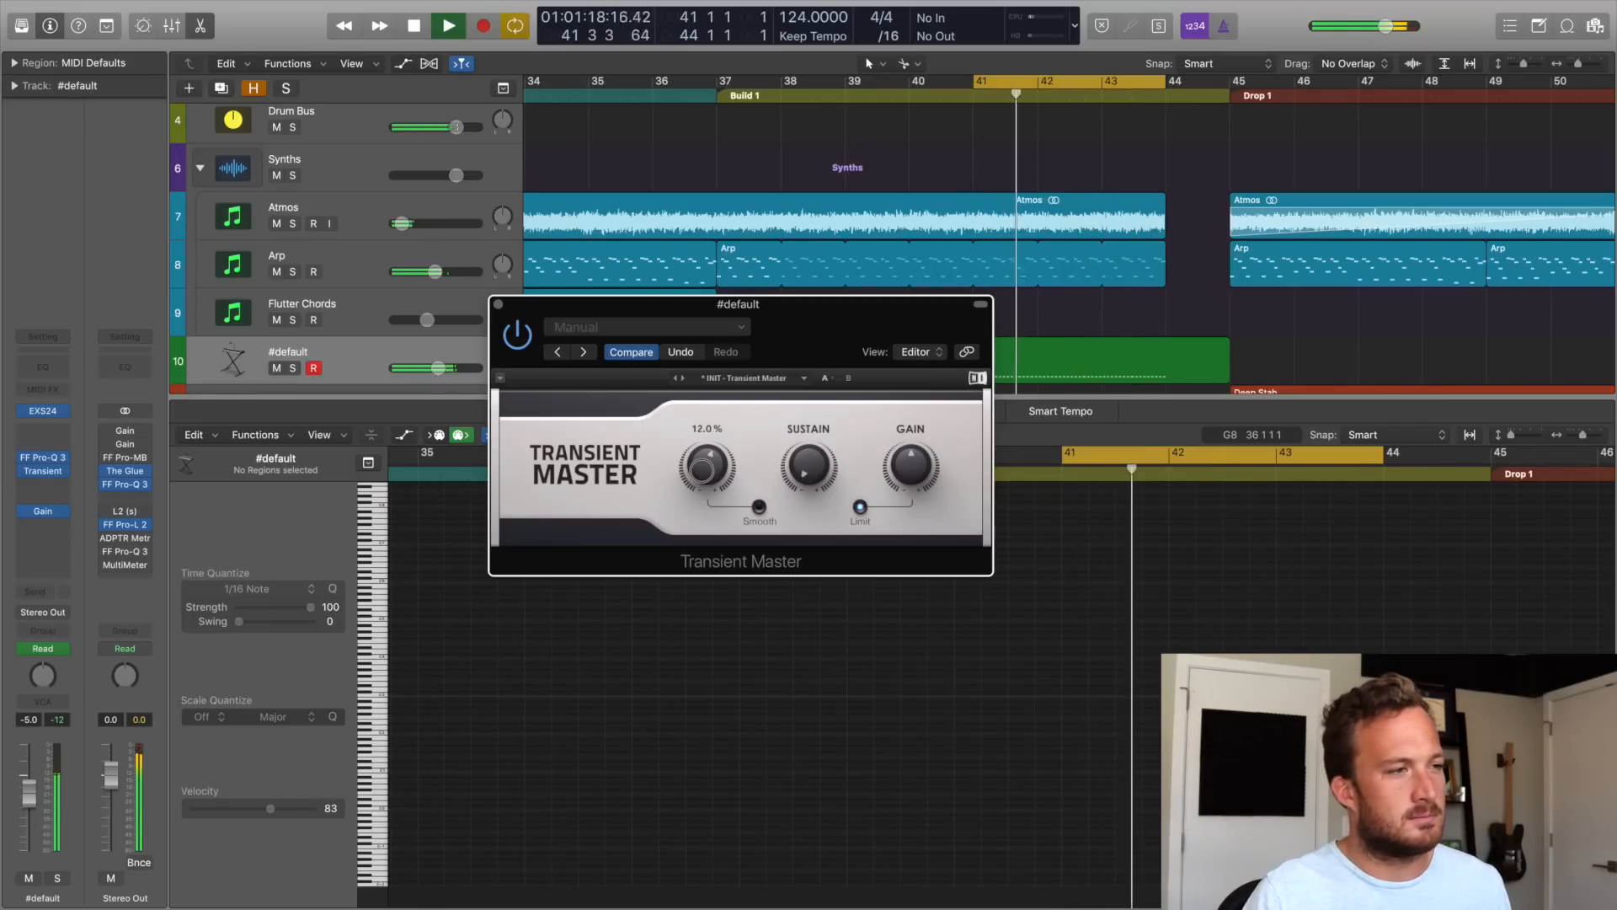
pyautogui.press('space')
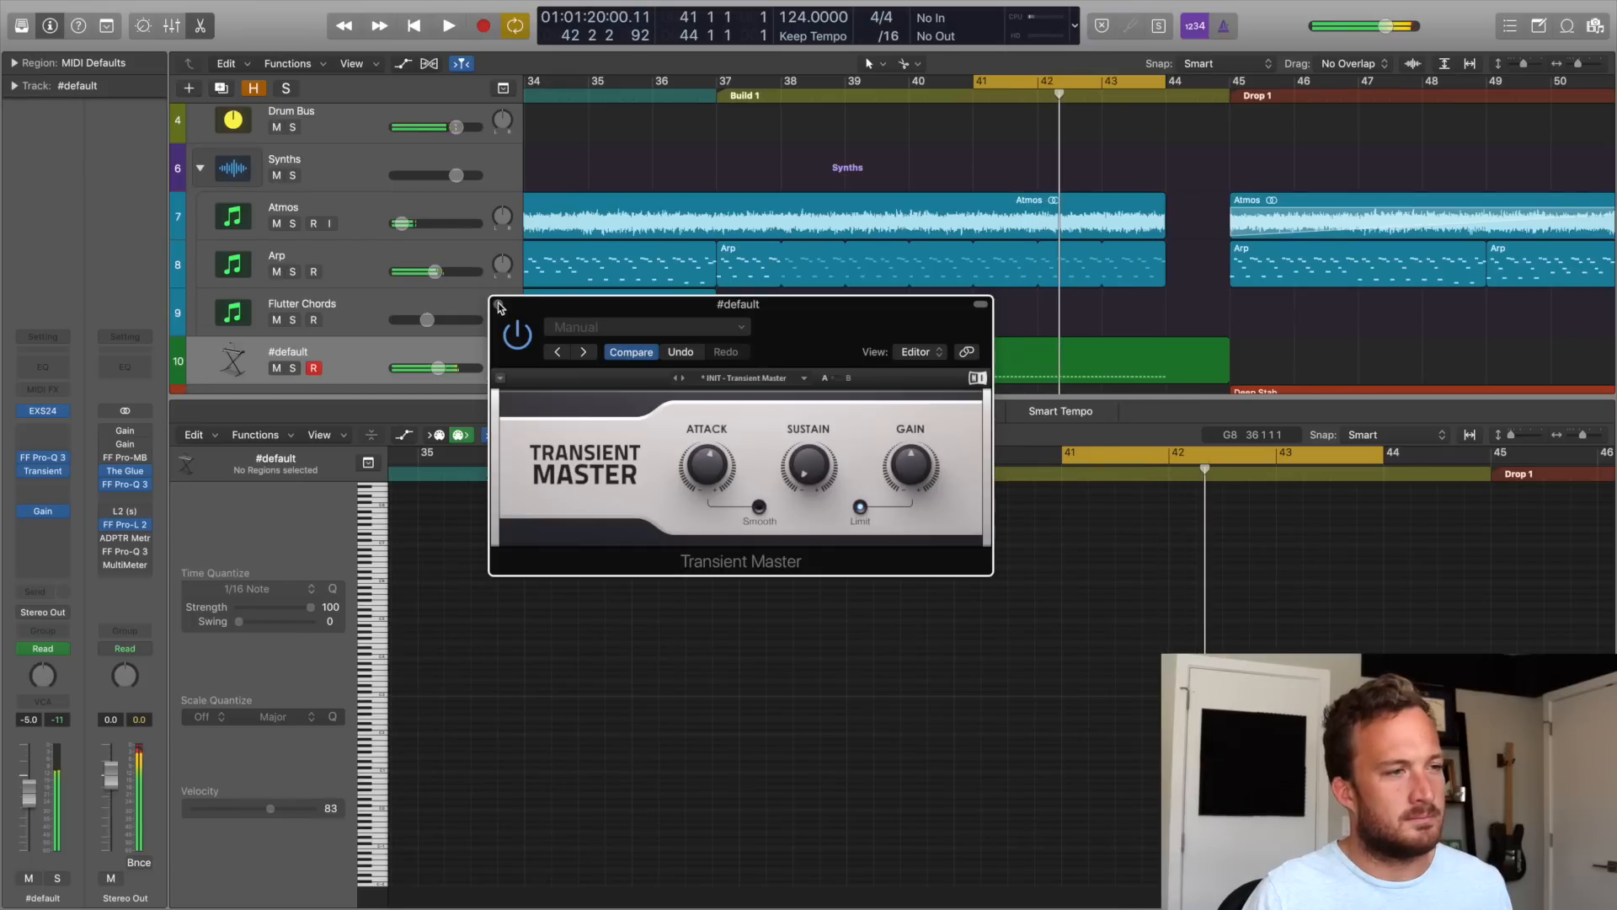
pyautogui.click(498, 305)
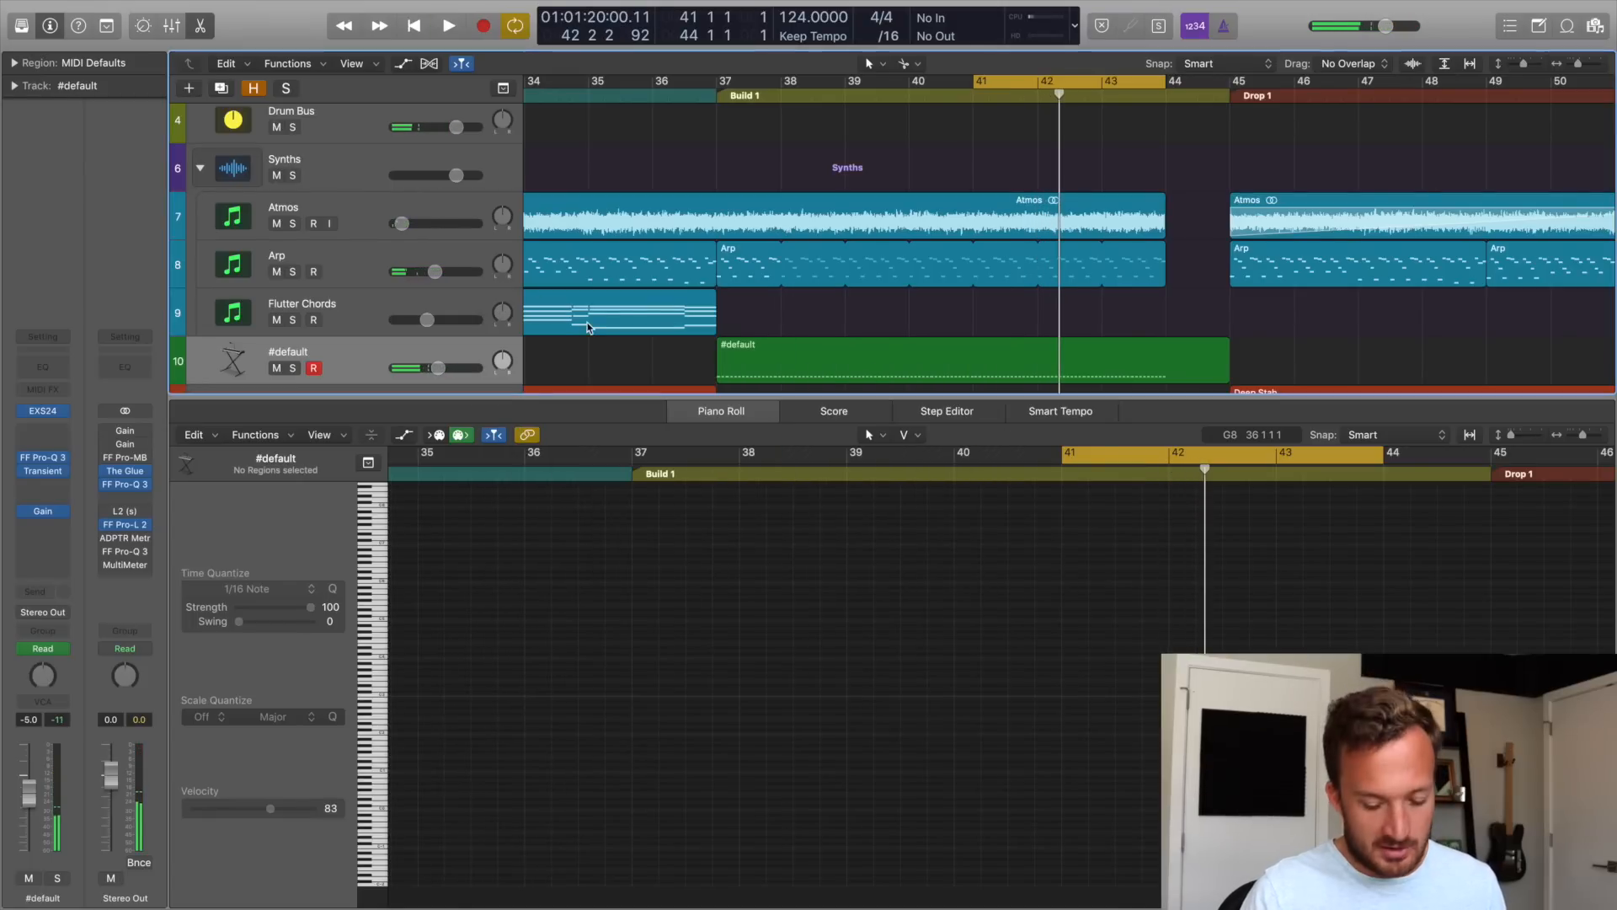
# Show the #default track's Transient Master Sustain automation and ramp it from -100% at bar 37 to 28% at bar 44.
pyautogui.press('e')
pyautogui.press('a')
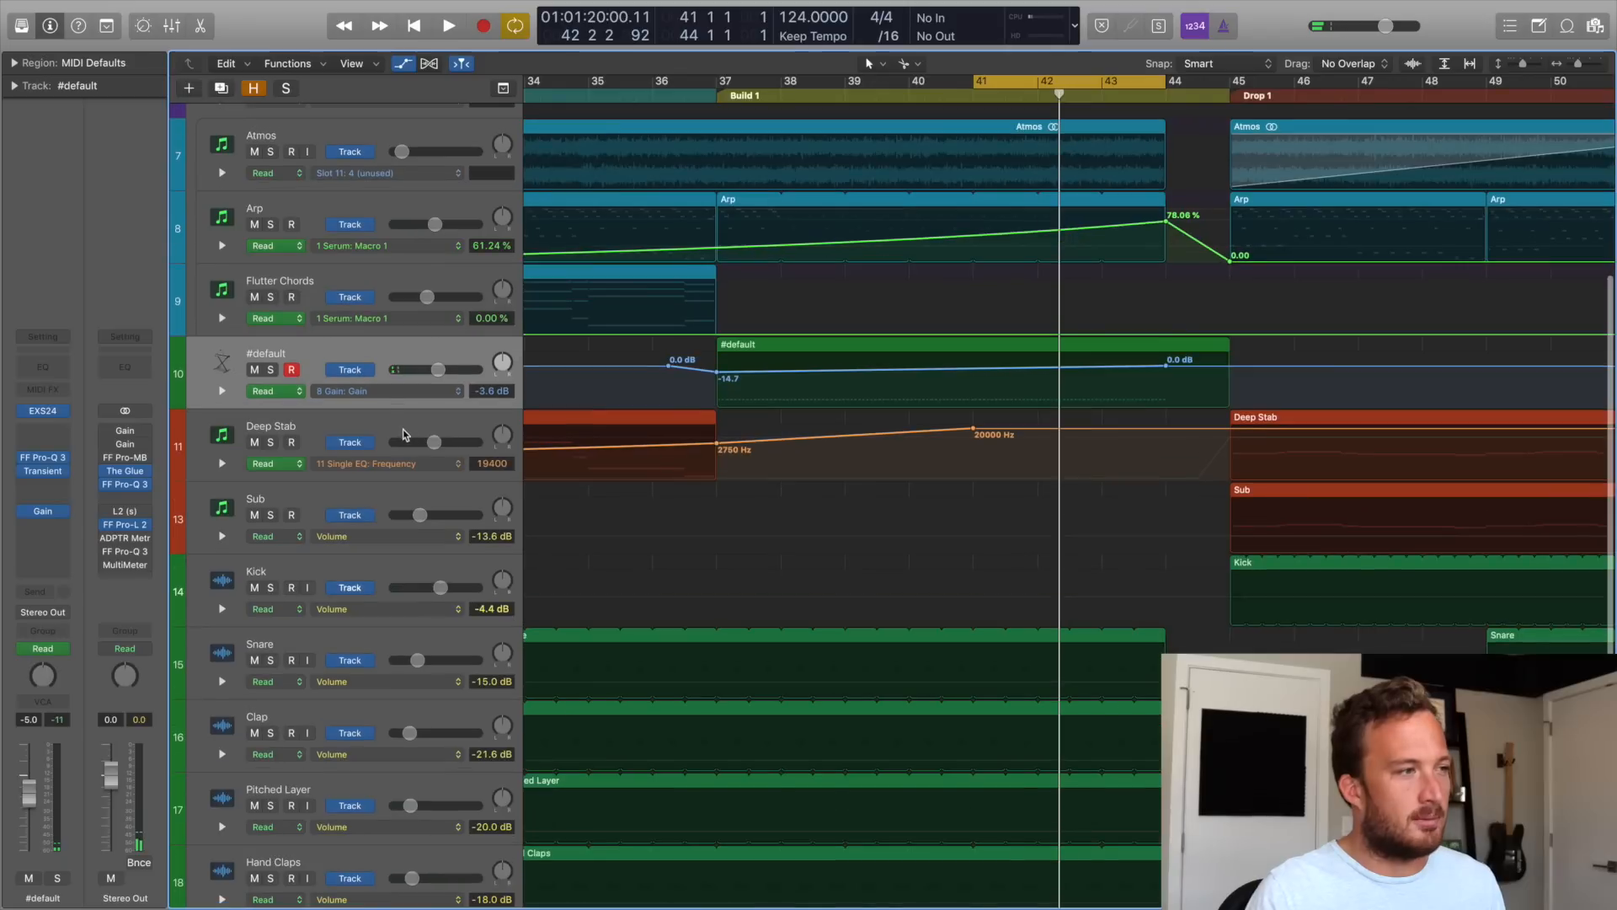
pyautogui.click(401, 391)
pyautogui.moveTo(453, 341)
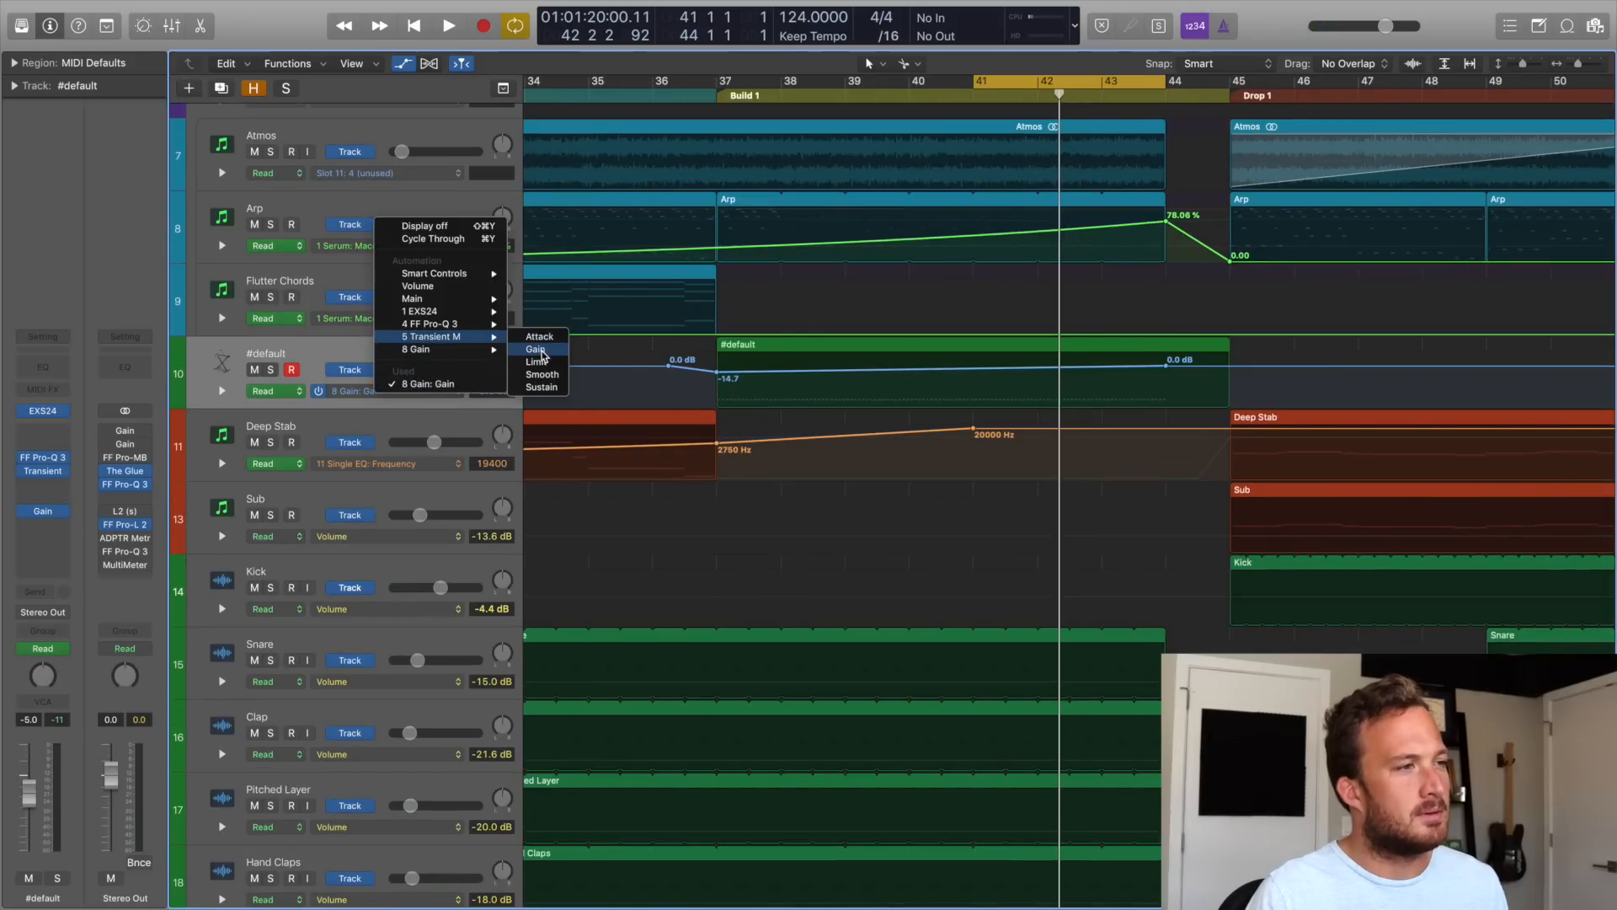
pyautogui.click(551, 387)
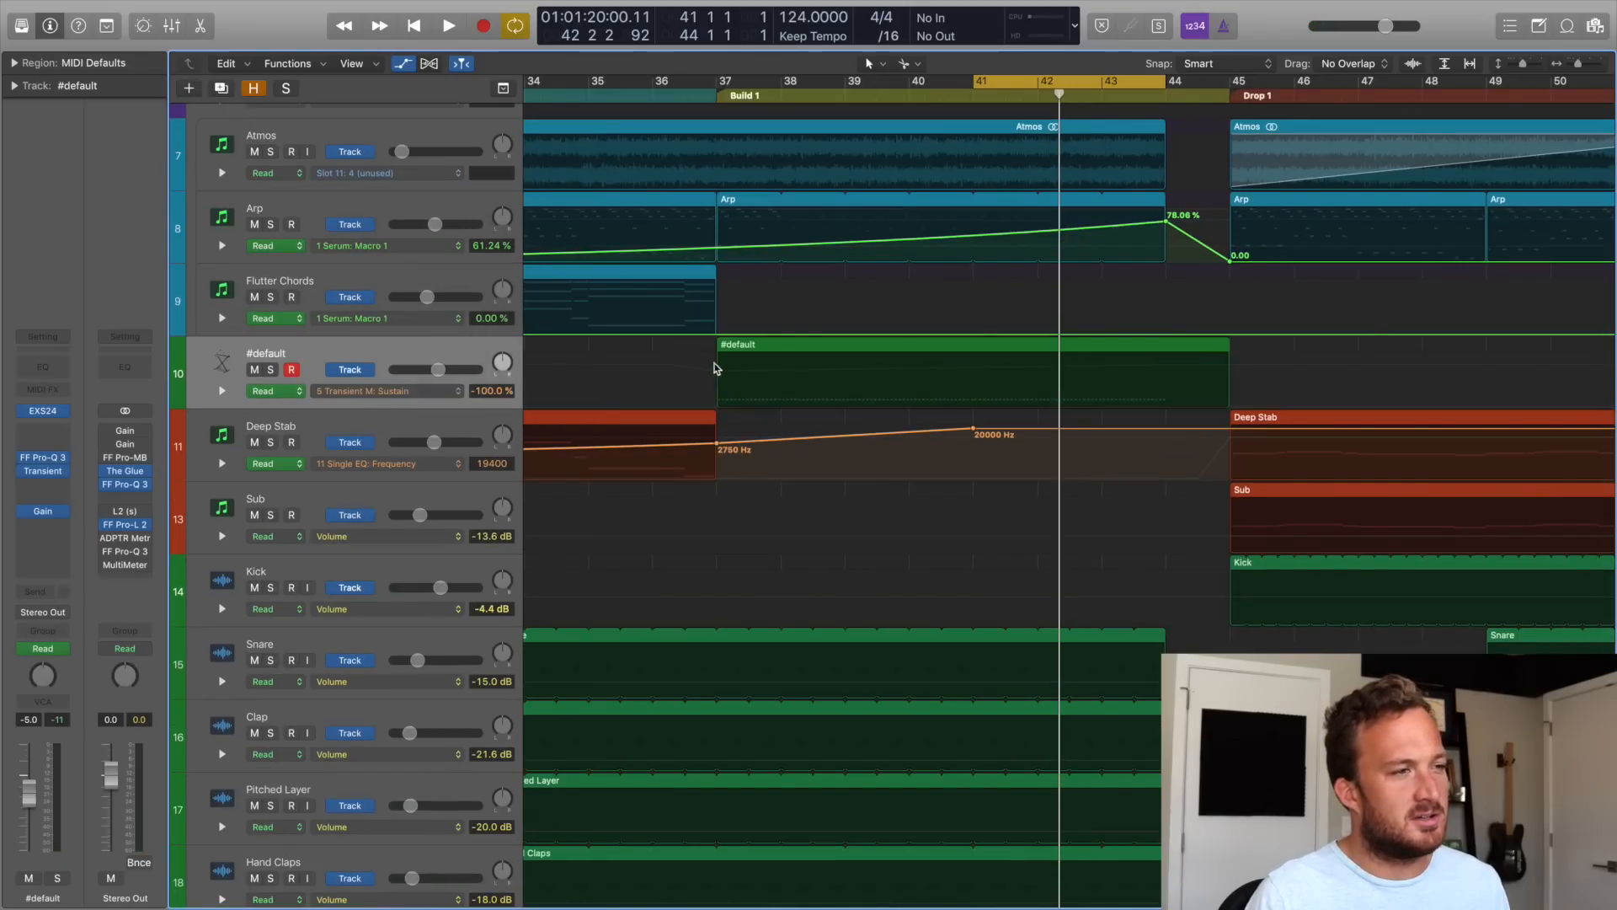
pyautogui.moveTo(1170, 409); pyautogui.dragTo(1183, 371)
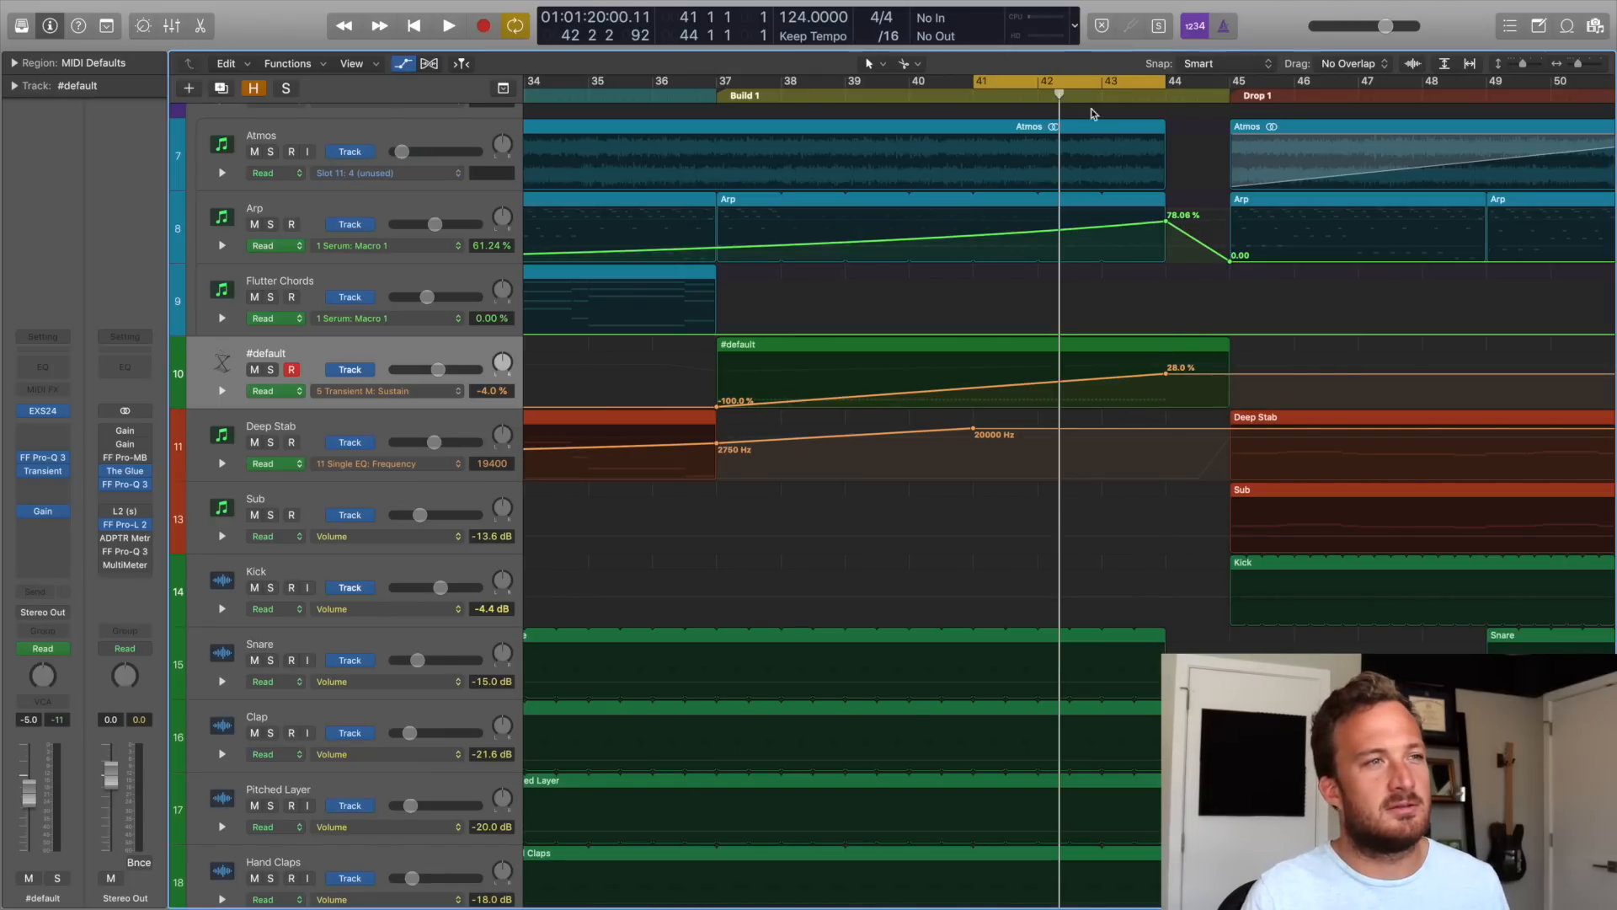
# Turn off the cycle, play from before Build 1, and bend the sustain automation ramp into a gentle upward curve.
pyautogui.click(684, 96)
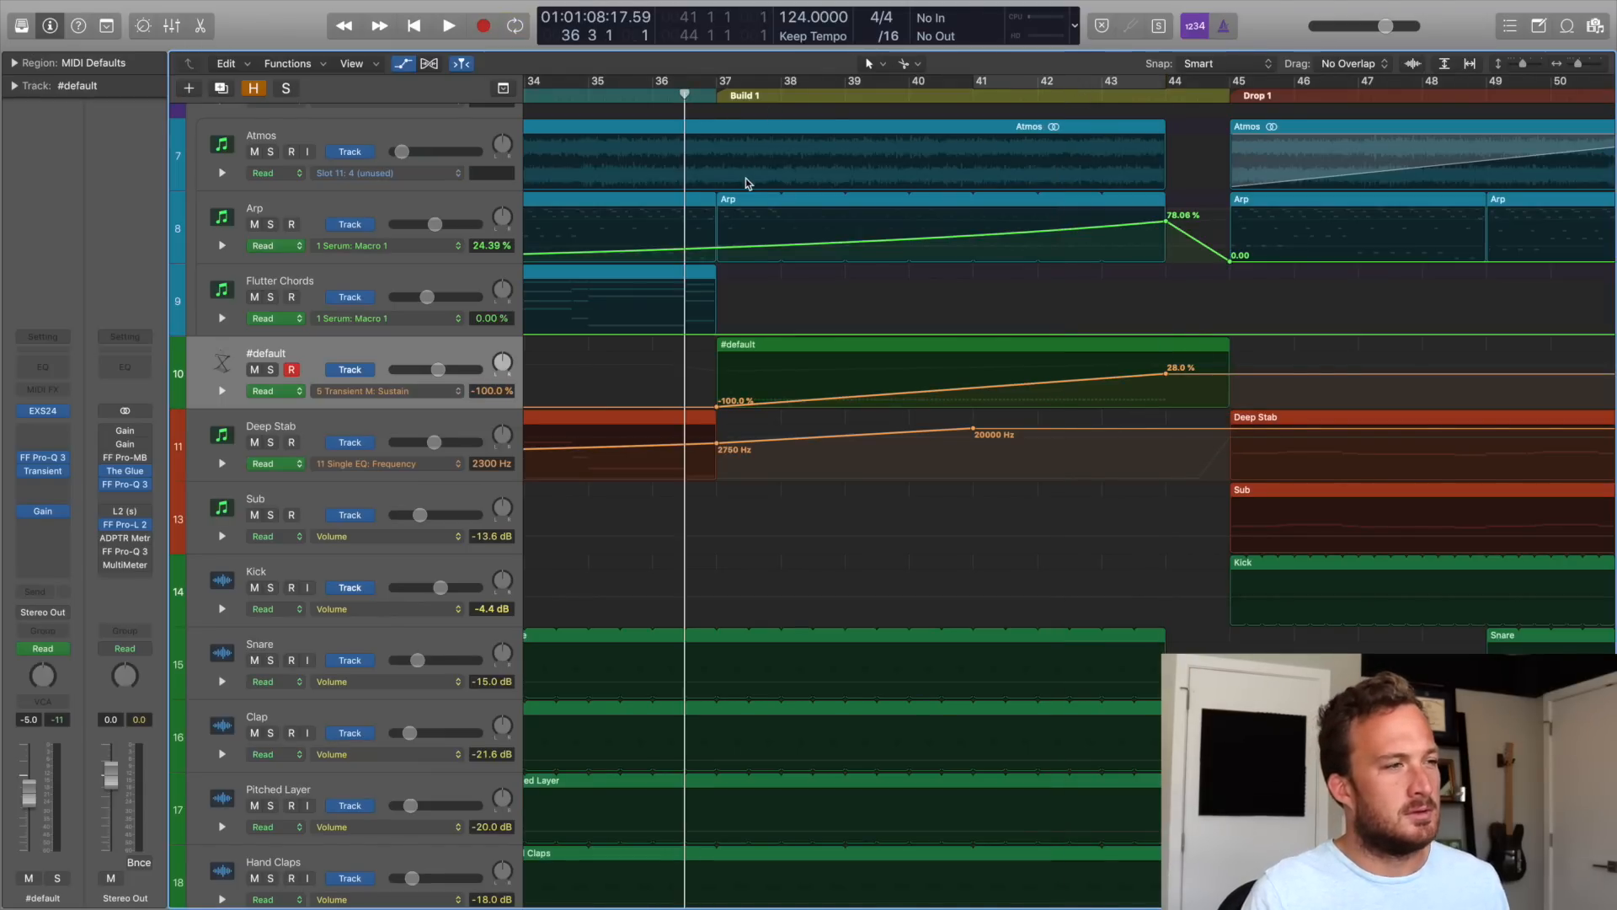
pyautogui.press('space')
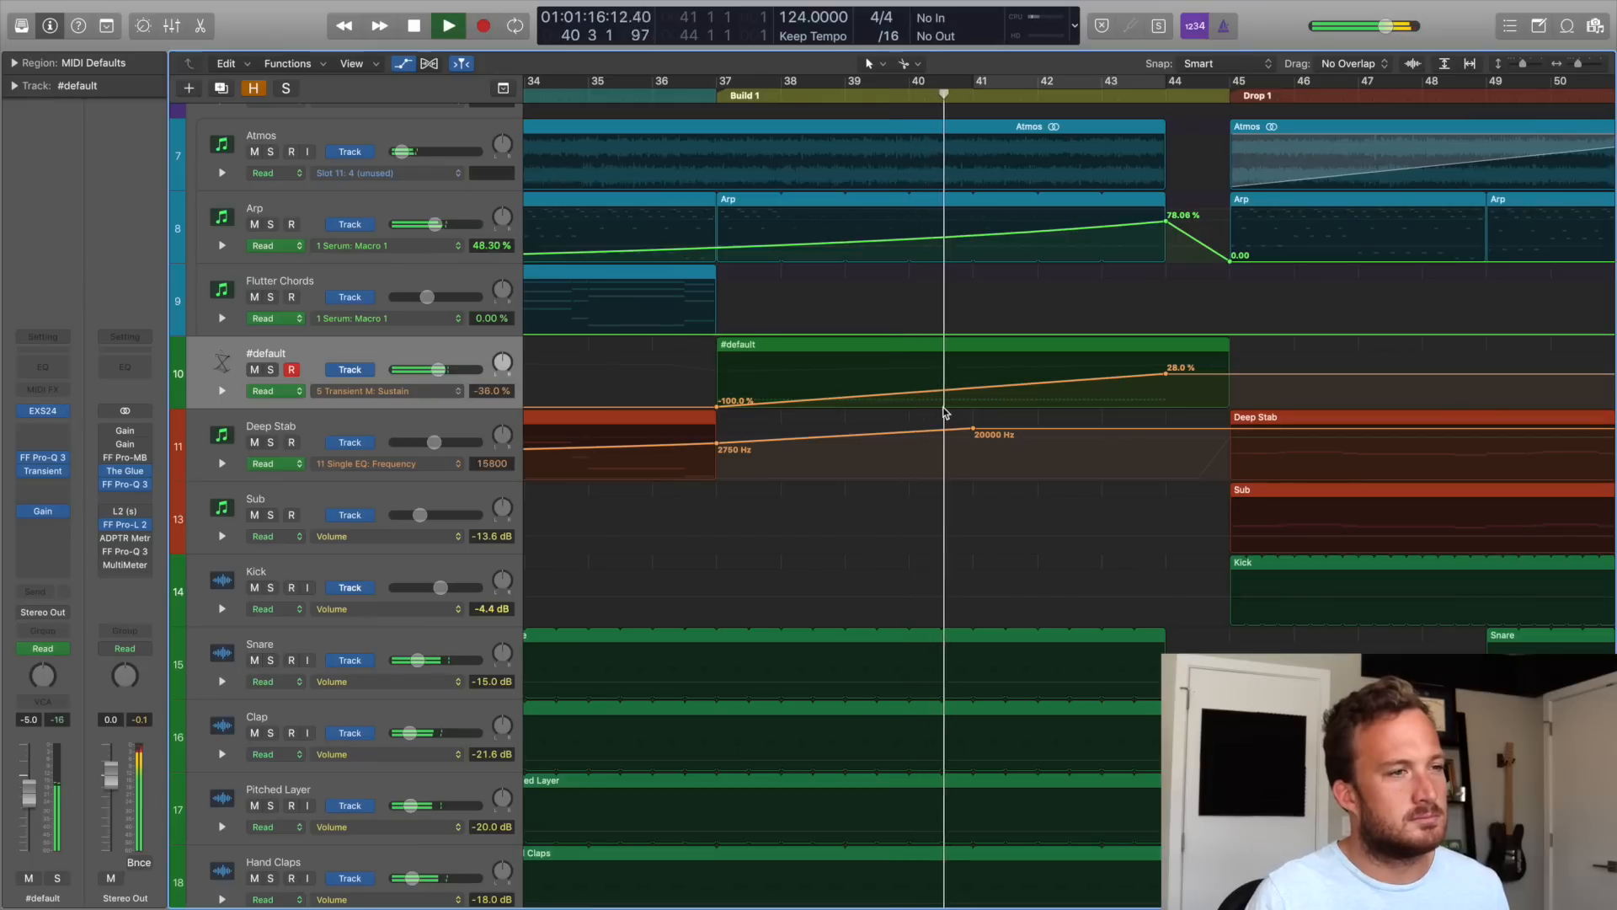
pyautogui.click(981, 392)
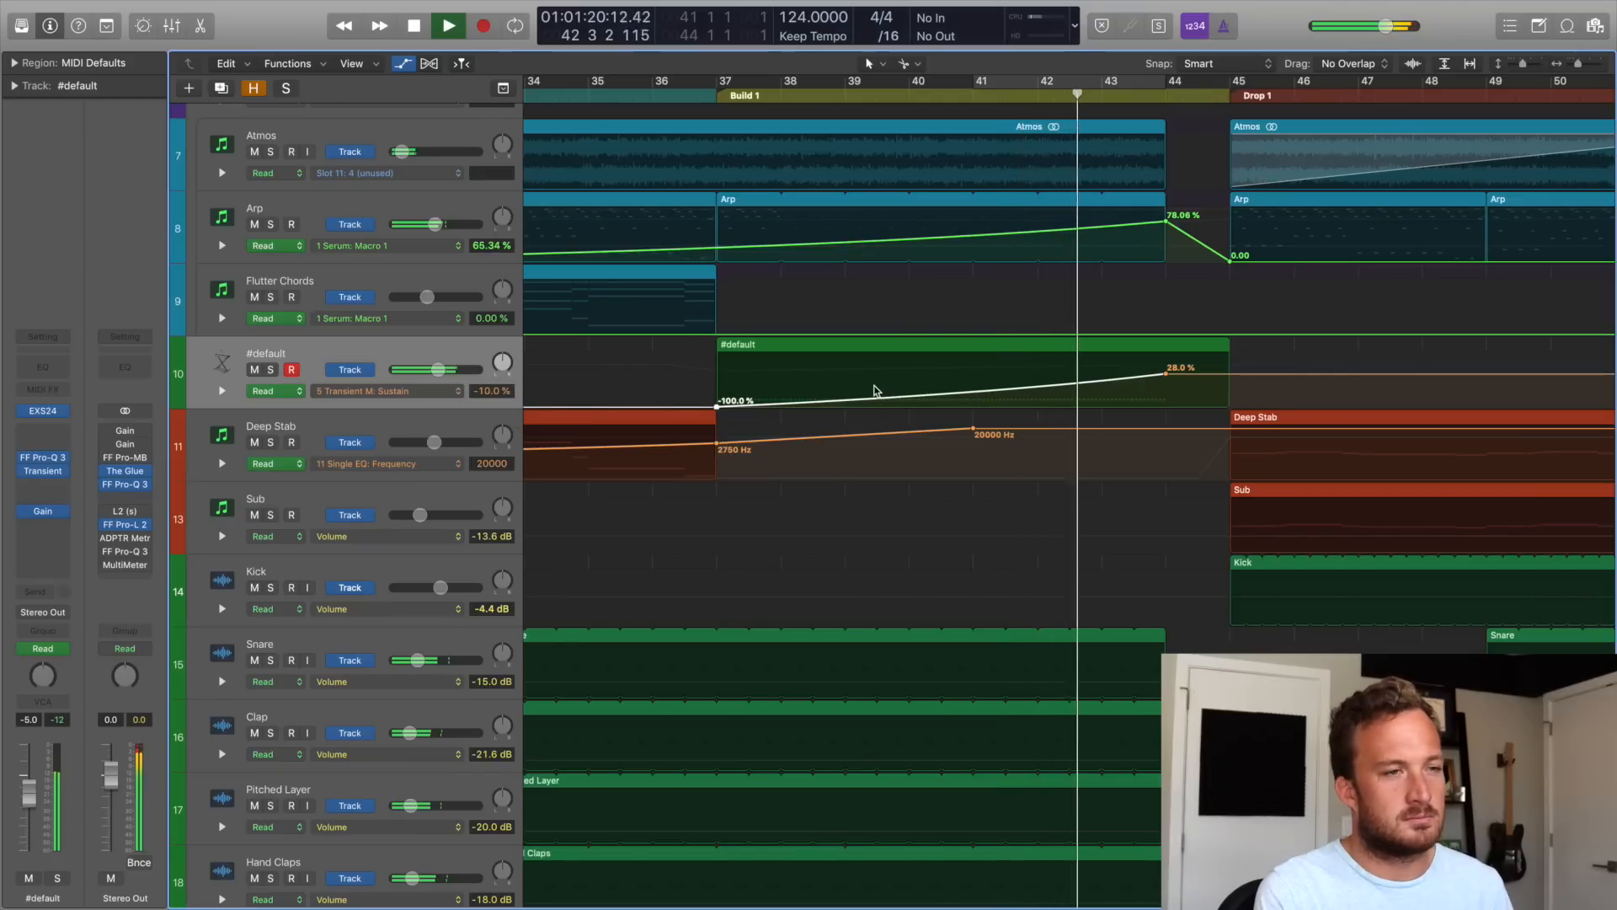
# Show the #default track's Gain automation and set its point at bar 37 to -11.5 dB.
pyautogui.click(871, 389)
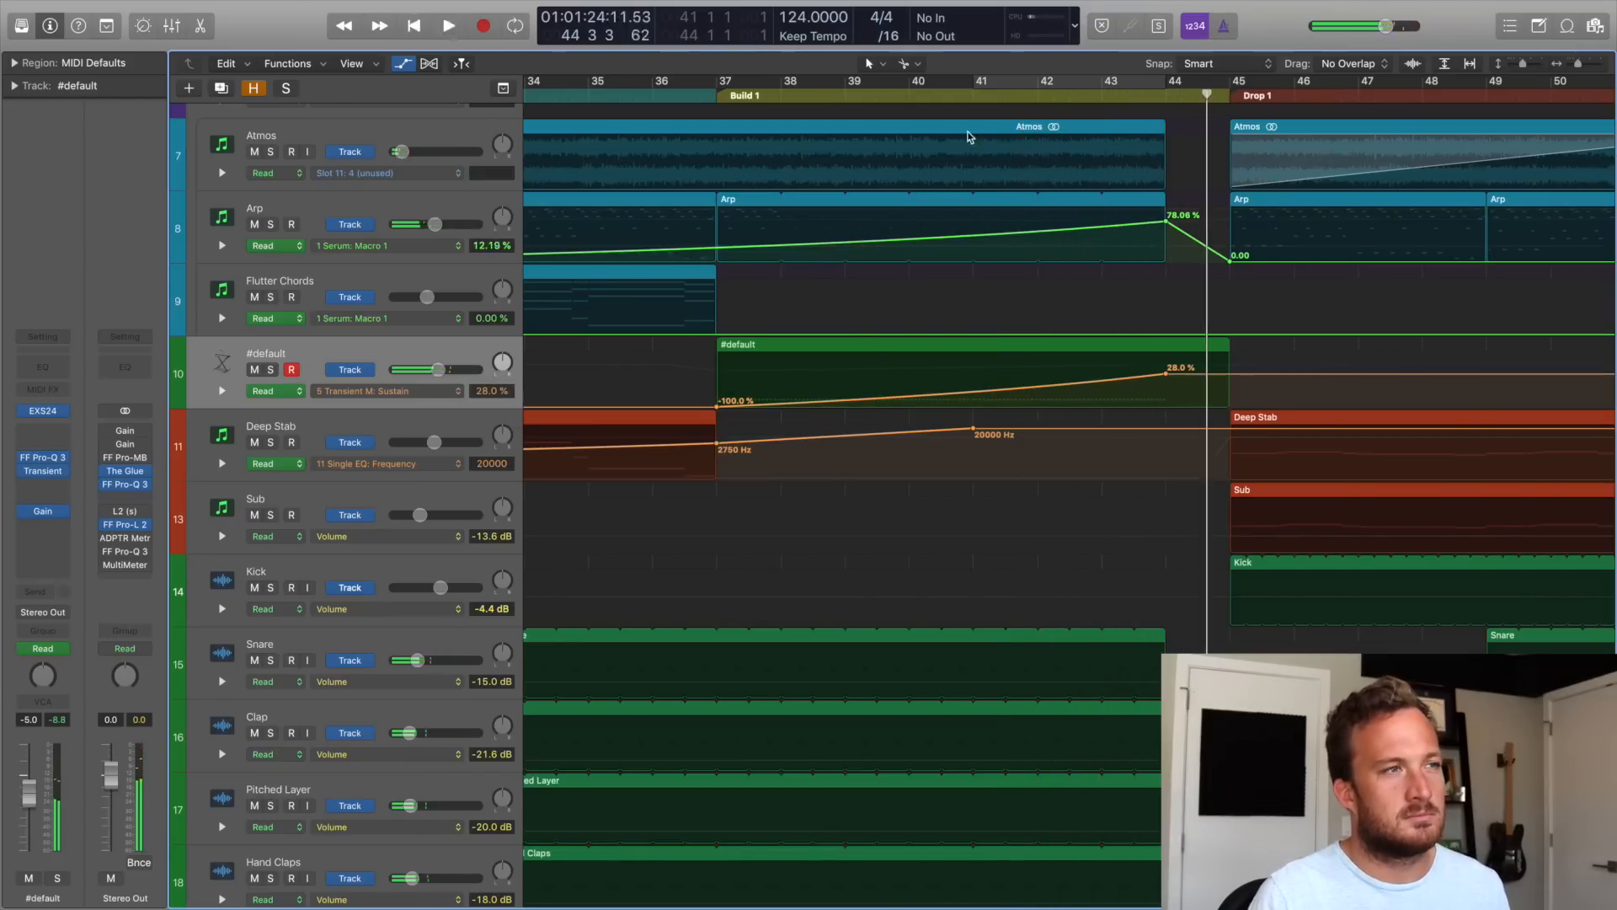
pyautogui.click(424, 390)
pyautogui.click(640, 394)
pyautogui.moveTo(718, 373); pyautogui.dragTo(719, 371)
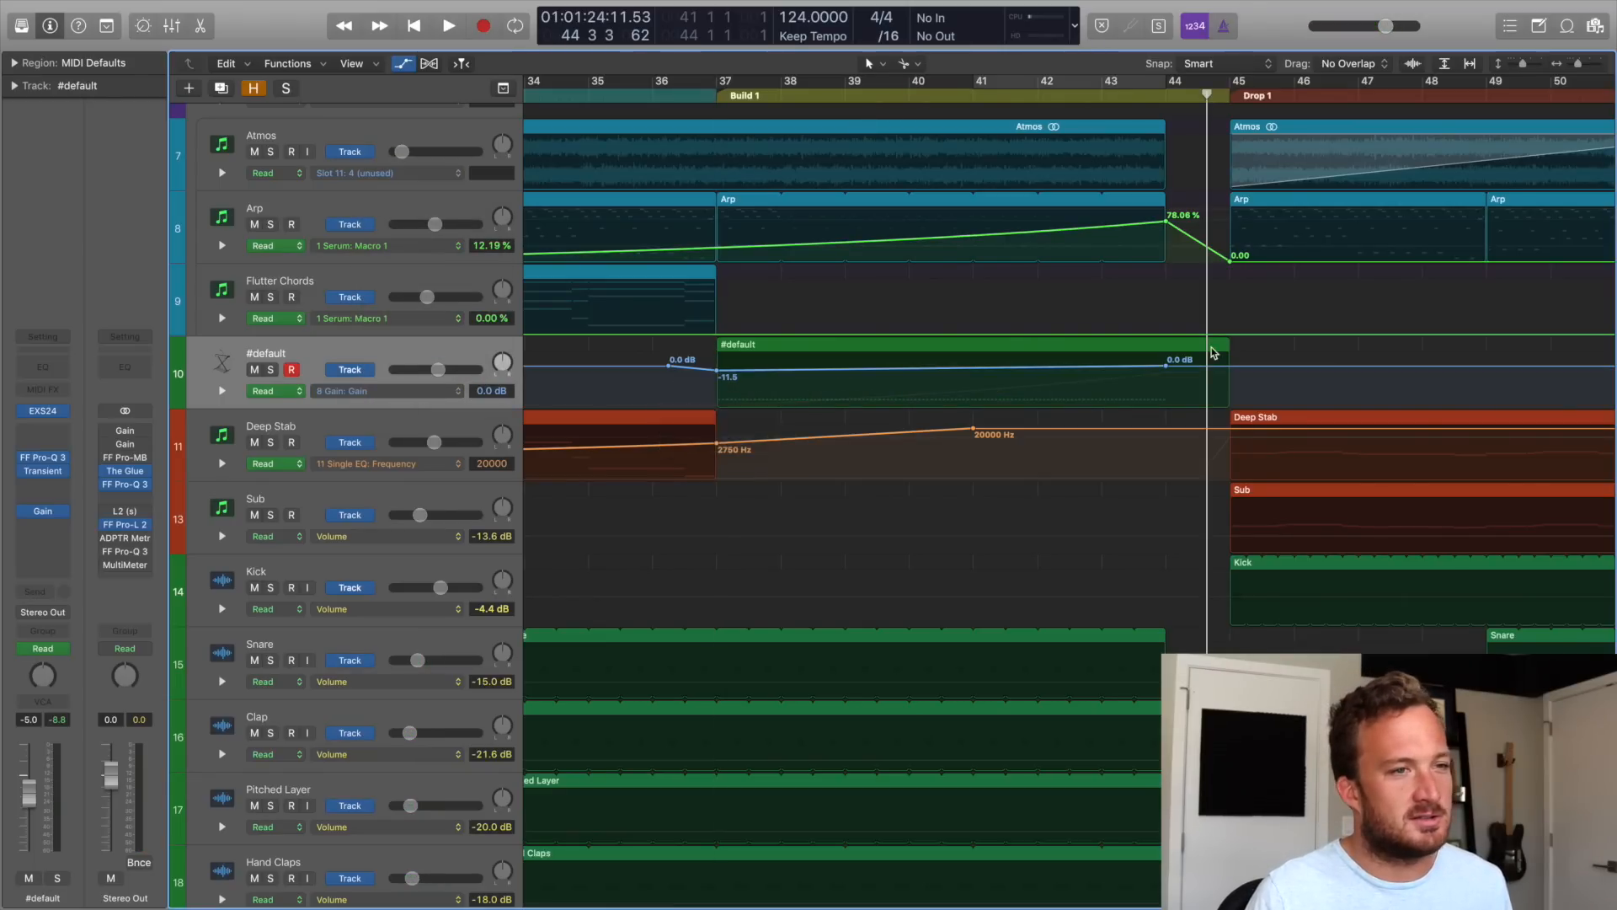
# Play the end of Build 1 from about bar 42 and lower the #default track's volume to -9.0 dB.
pyautogui.click(1068, 100)
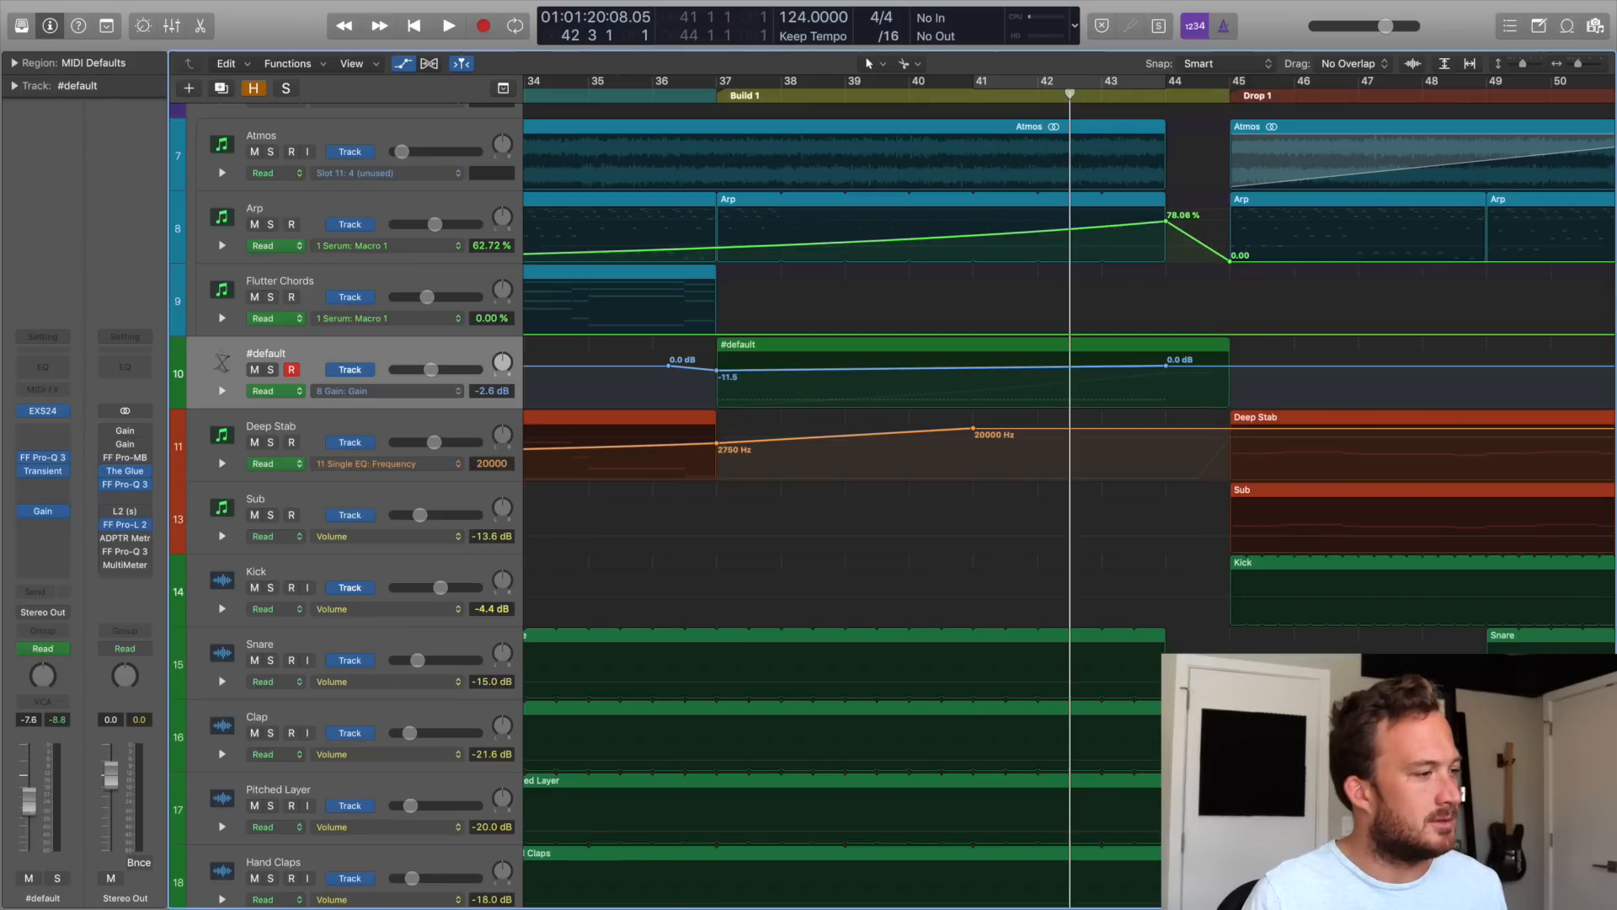
pyautogui.press('space')
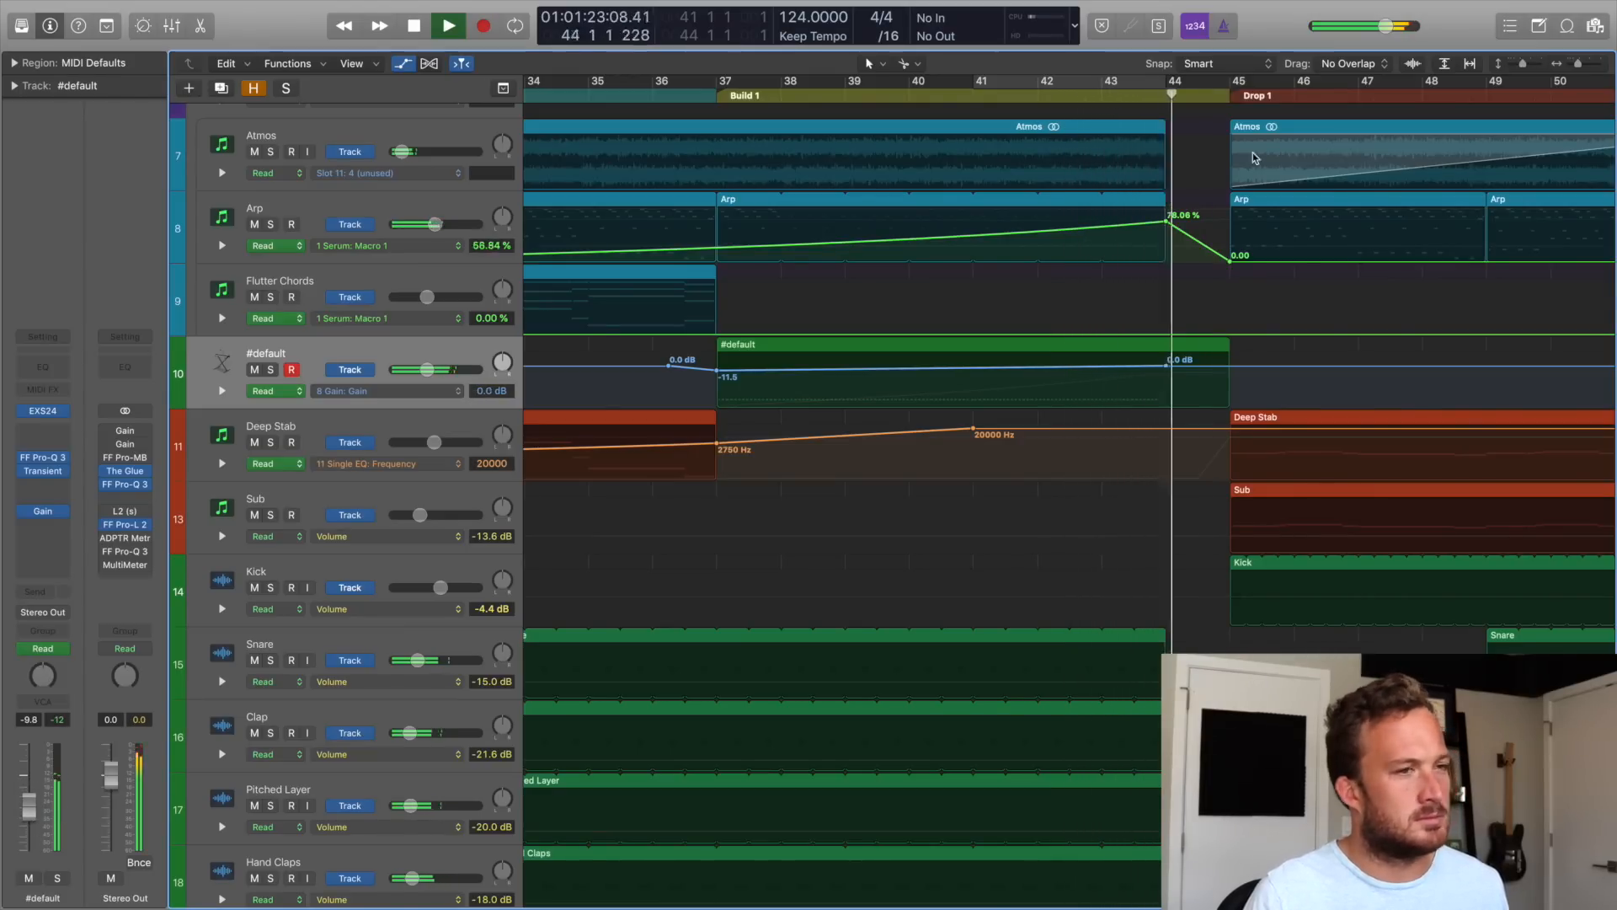
pyautogui.press('space')
pyautogui.press('space')
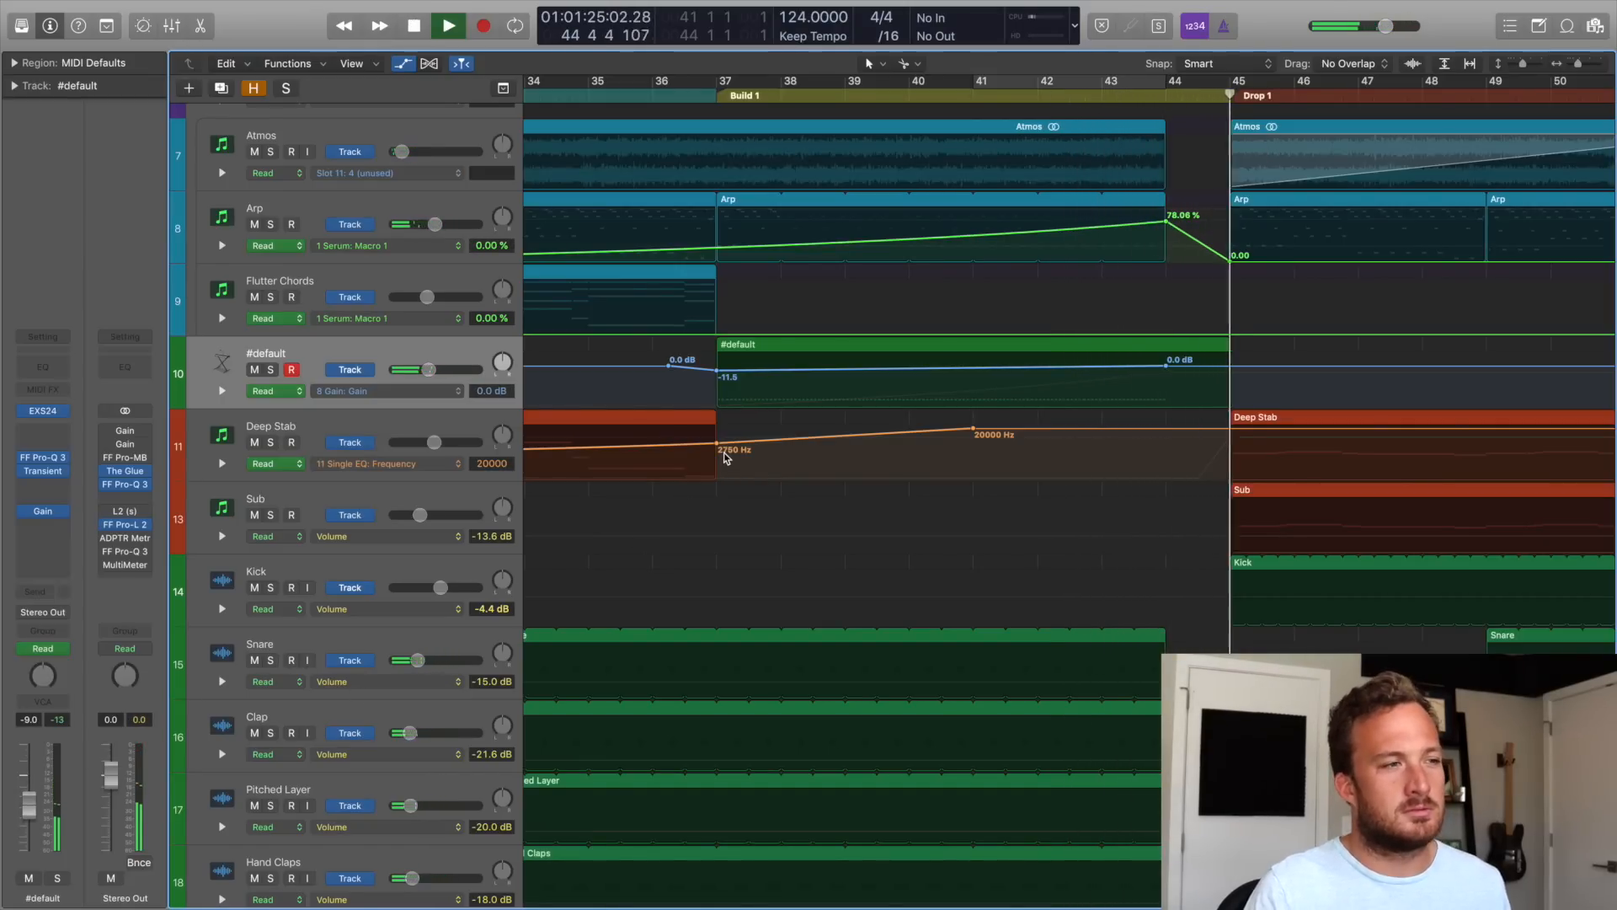
# Play from the start of Build 1 at bar 37 to check the snare roll's level in the mix.
pyautogui.click(720, 82)
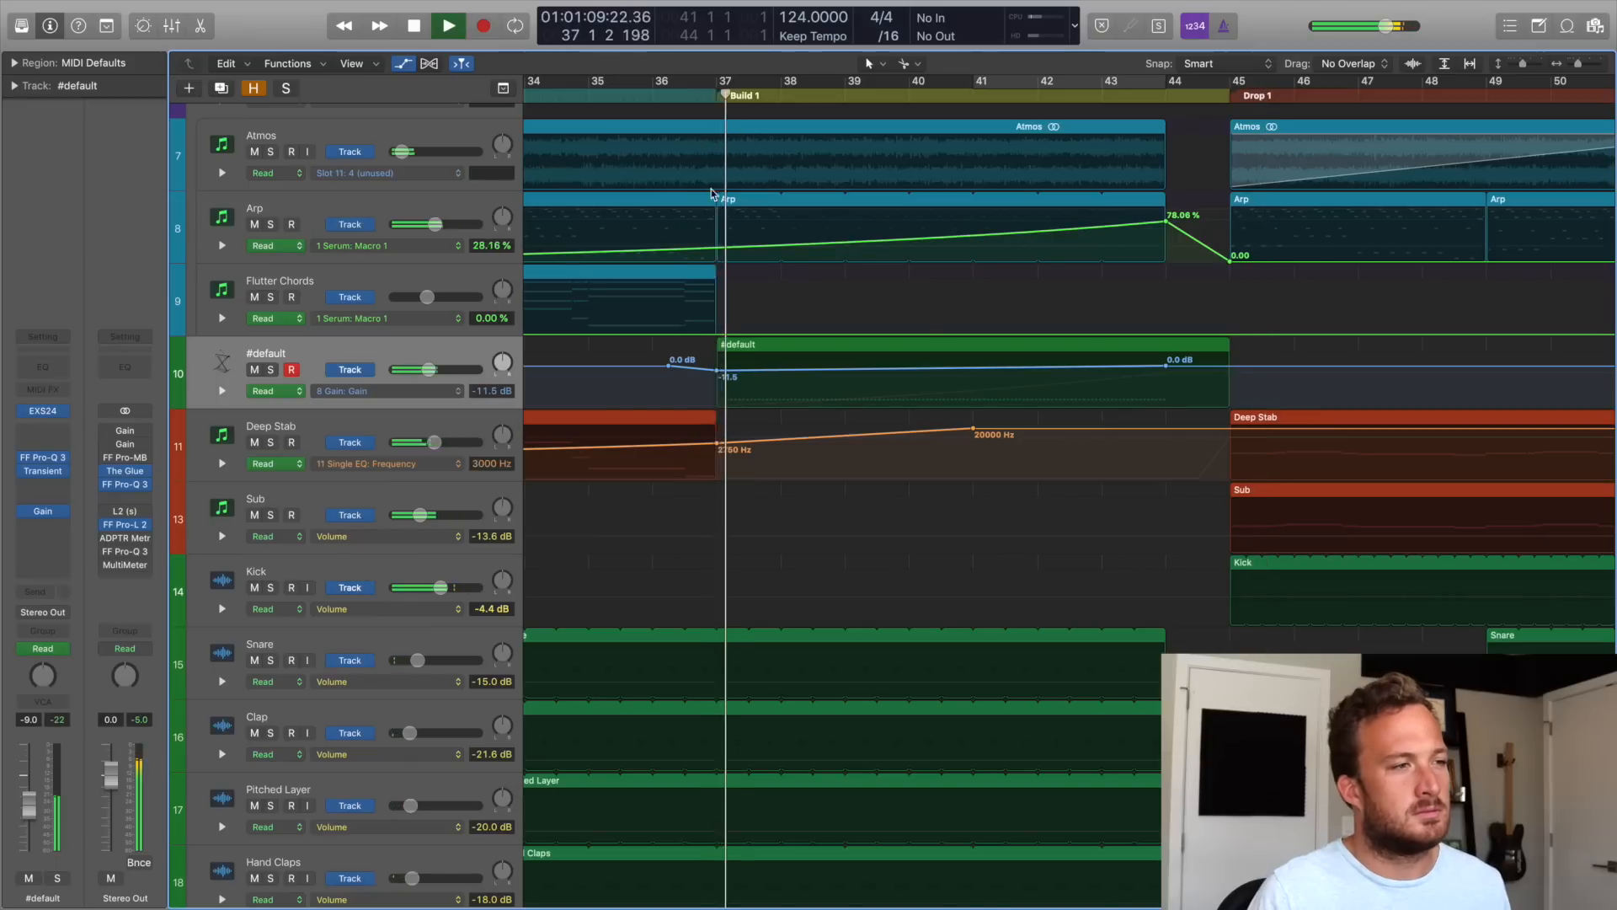
pyautogui.scroll(2, 775, 356)
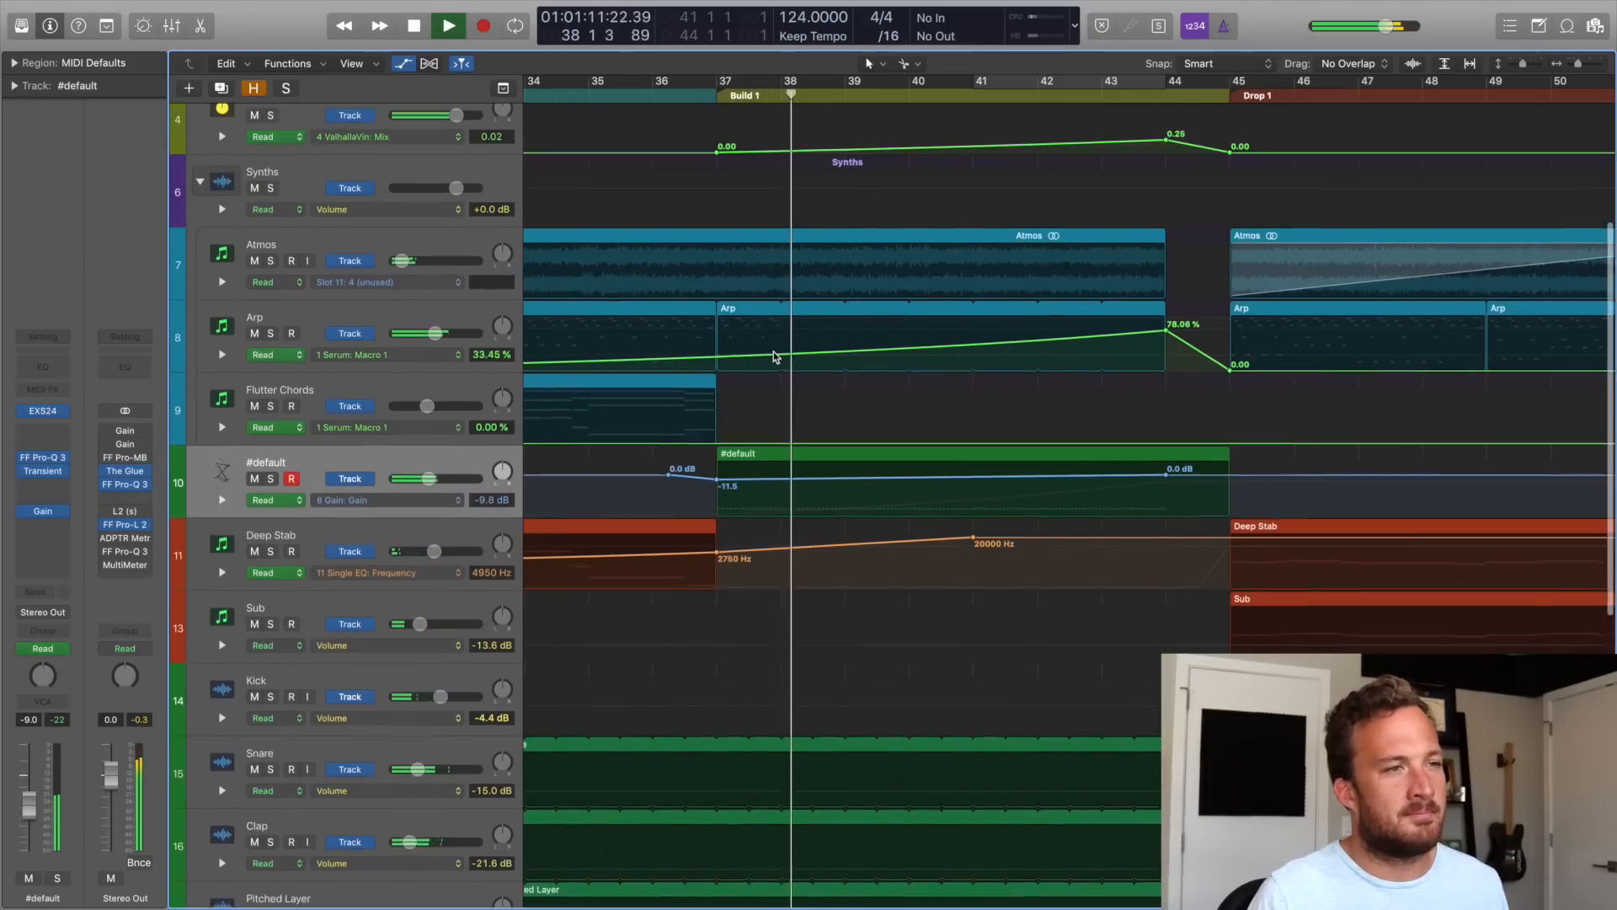
pyautogui.scroll(1, 773, 353)
pyautogui.press('space')
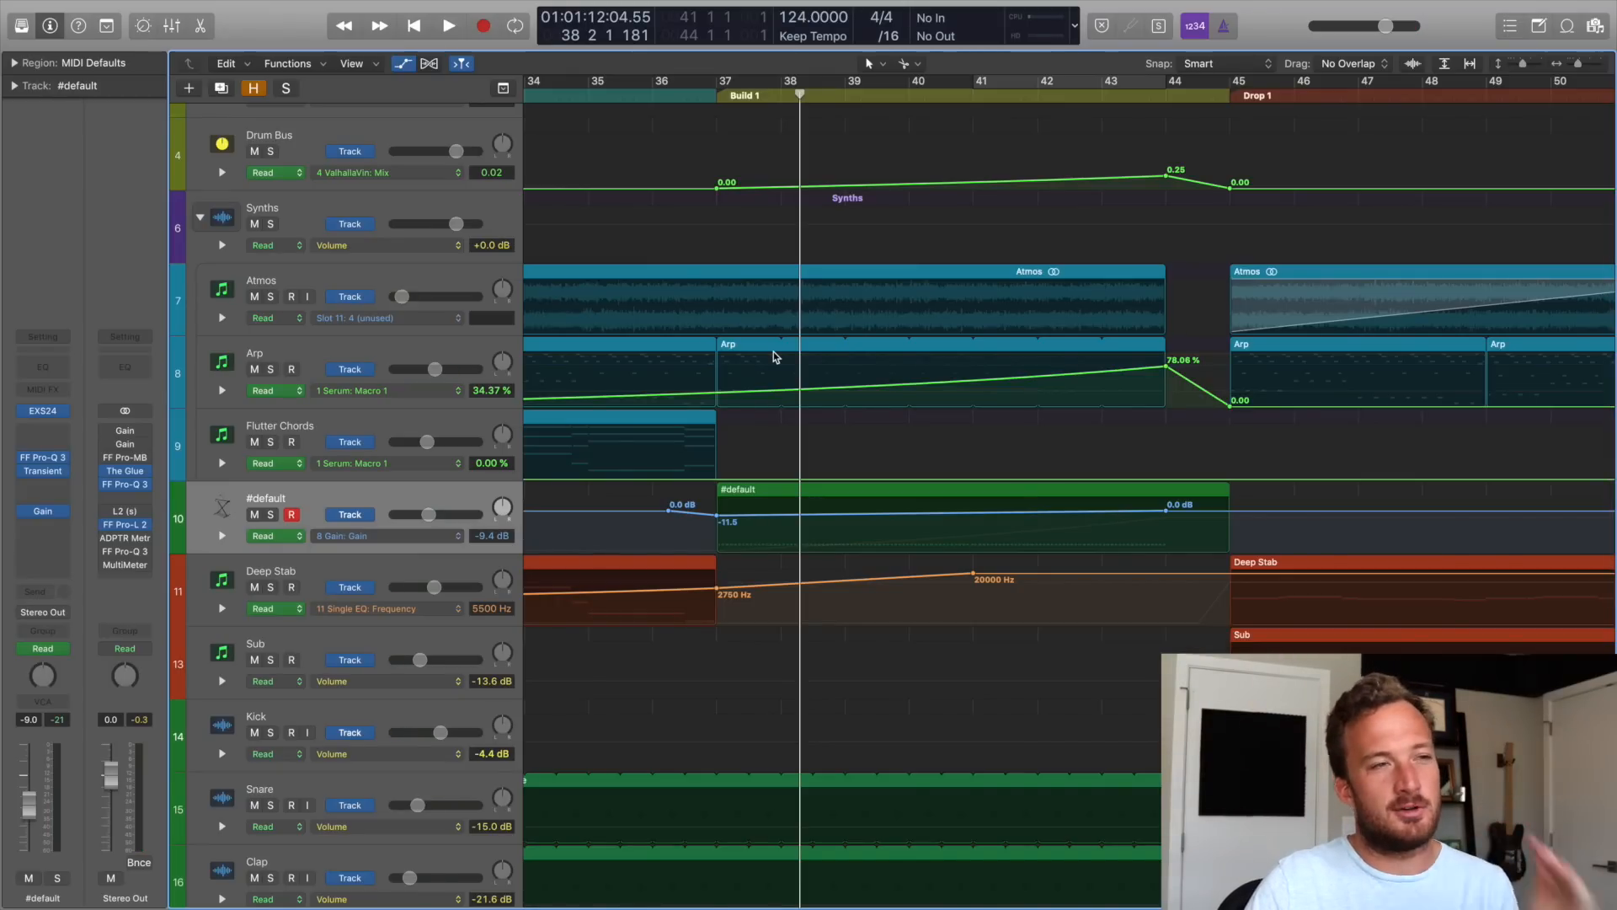
# Show the Drum Bus Gain automation and dip it from 0.0 dB at bar 41 to -8.2 dB at bar 44, returning to 0.0 dB before Drop 1.
pyautogui.scroll(5, 735, 274)
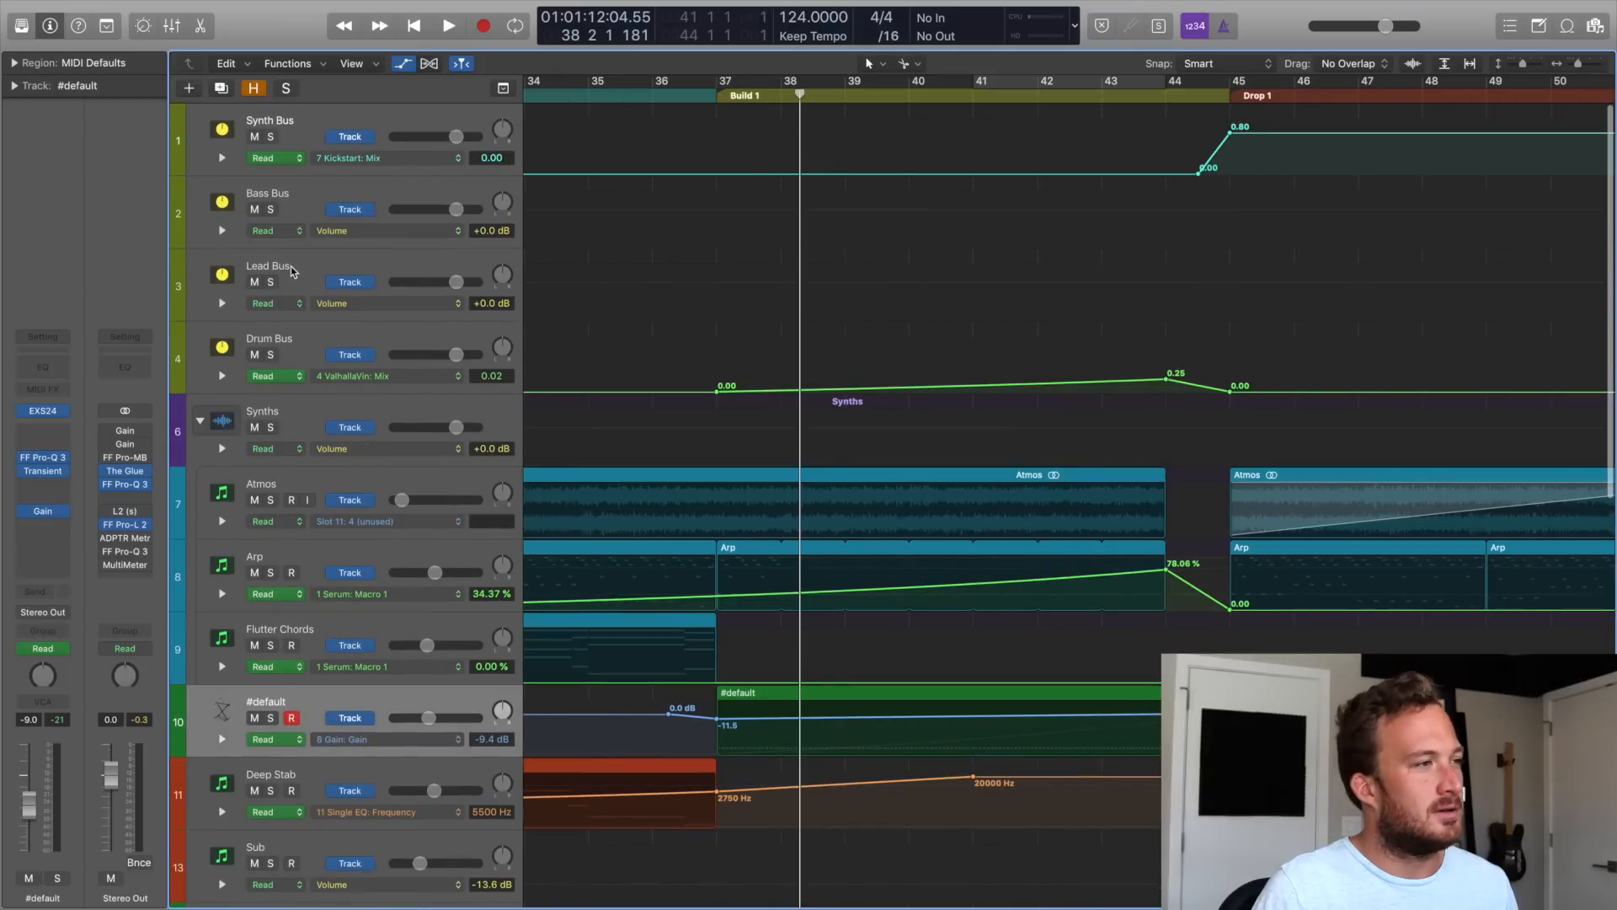
pyautogui.click(388, 376)
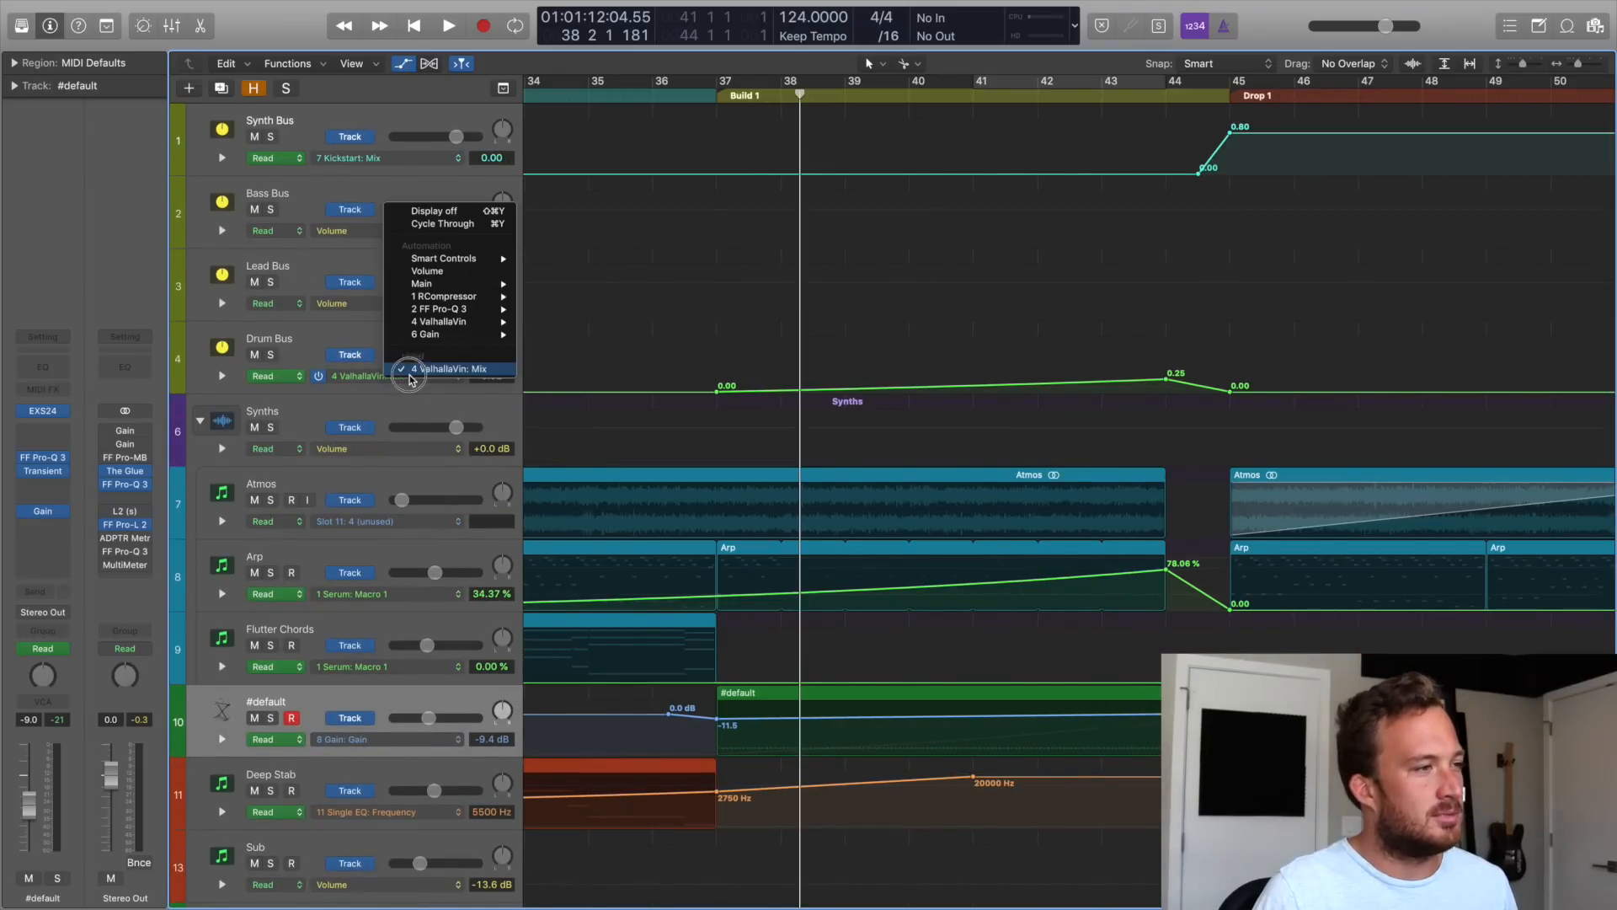
pyautogui.click(558, 347)
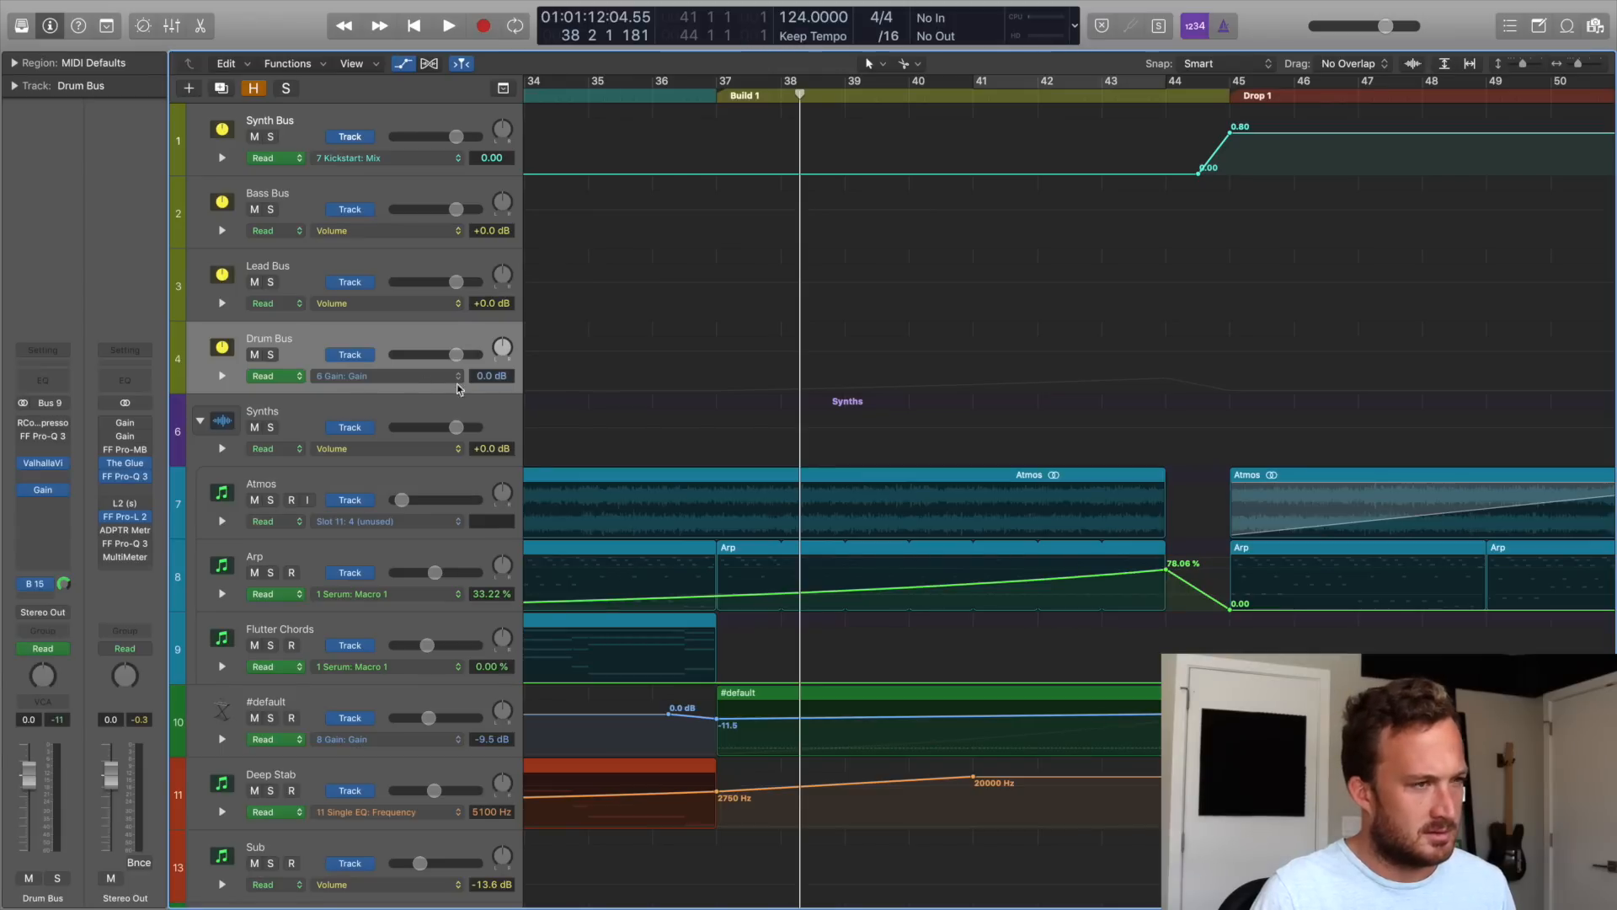
pyautogui.click(974, 352)
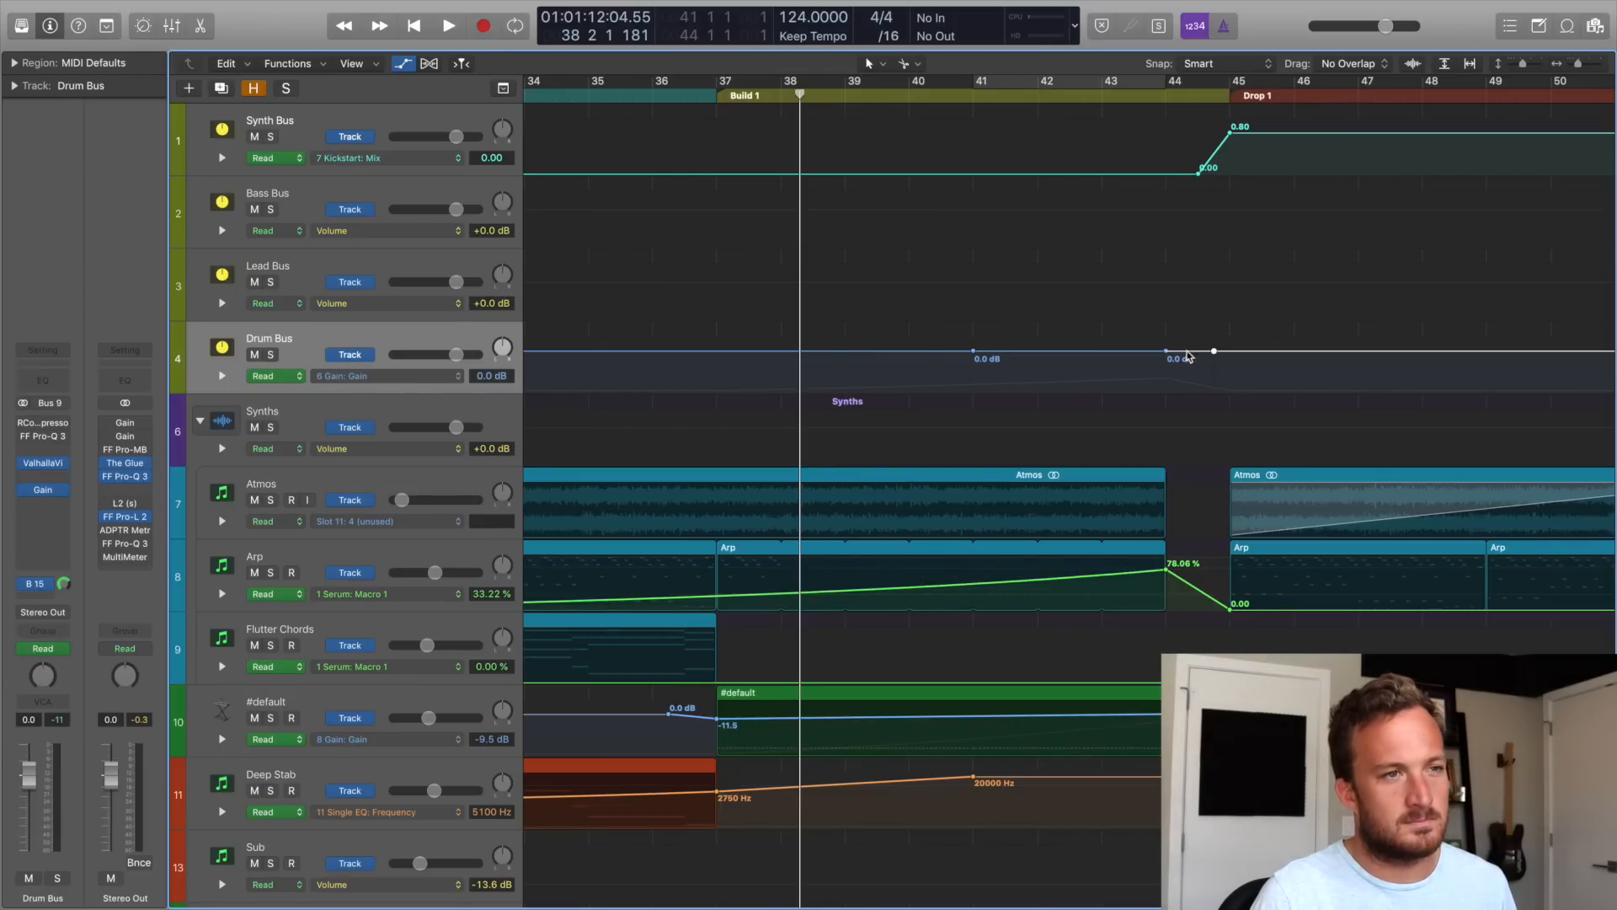
pyautogui.click(942, 99)
pyautogui.press('space')
pyautogui.click(1166, 351)
pyautogui.moveTo(1165, 352); pyautogui.dragTo(1167, 358)
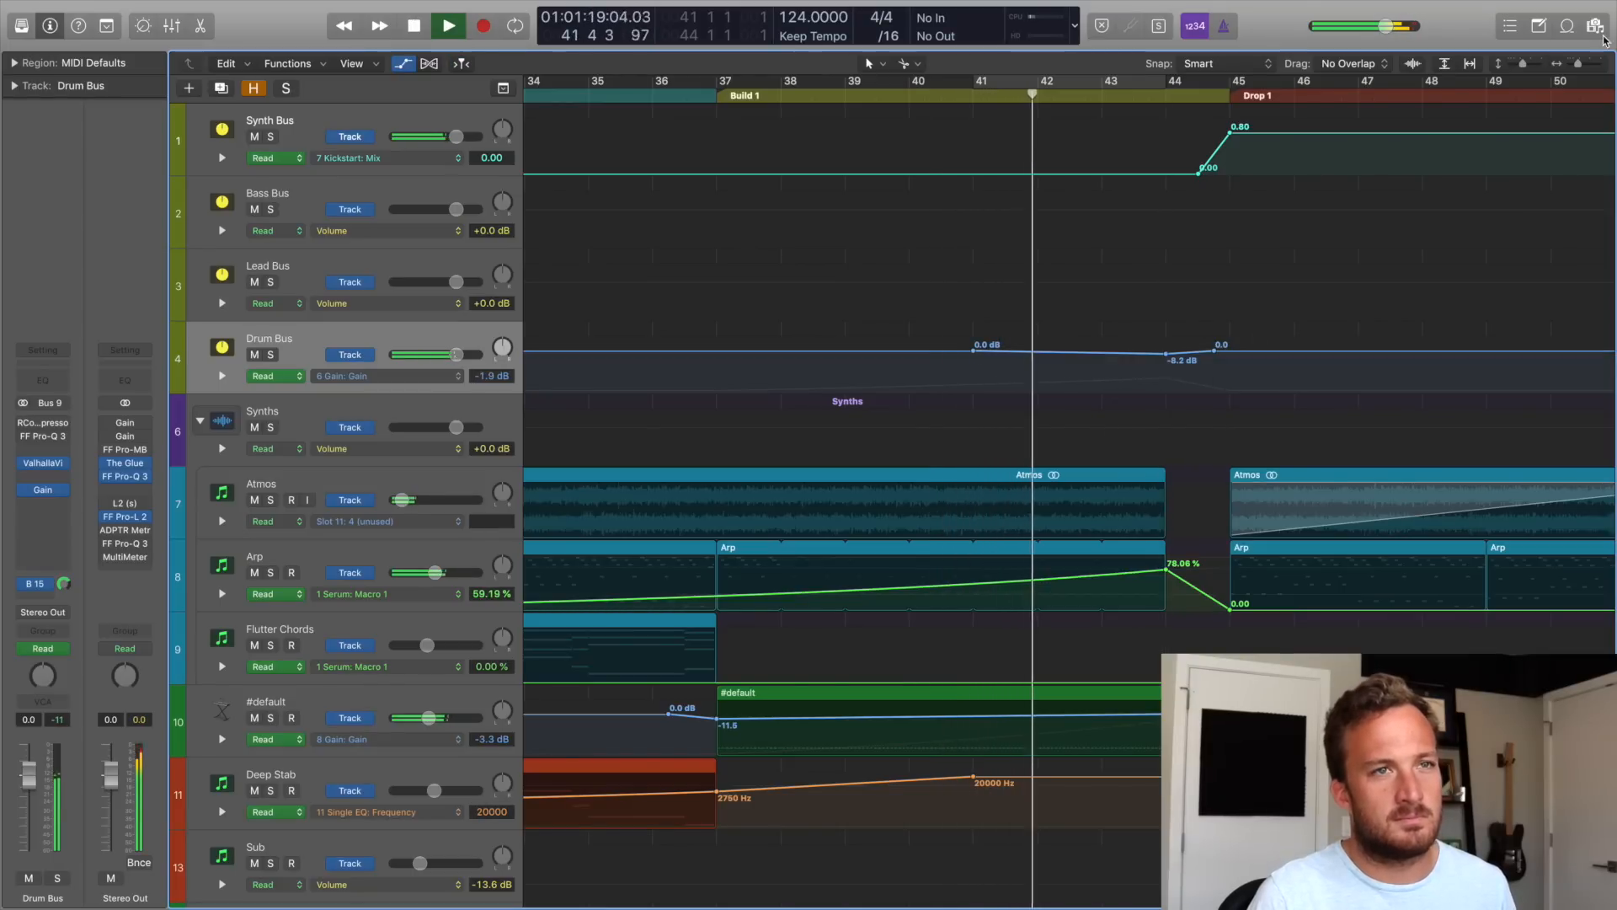
# Bend the Drum Bus gain ramp into a smooth downward curve, set its bar 44 point to -6.5 dB, and play it back.
pyautogui.press('space')
pyautogui.moveTo(1523, 66); pyautogui.dragTo(1533, 64)
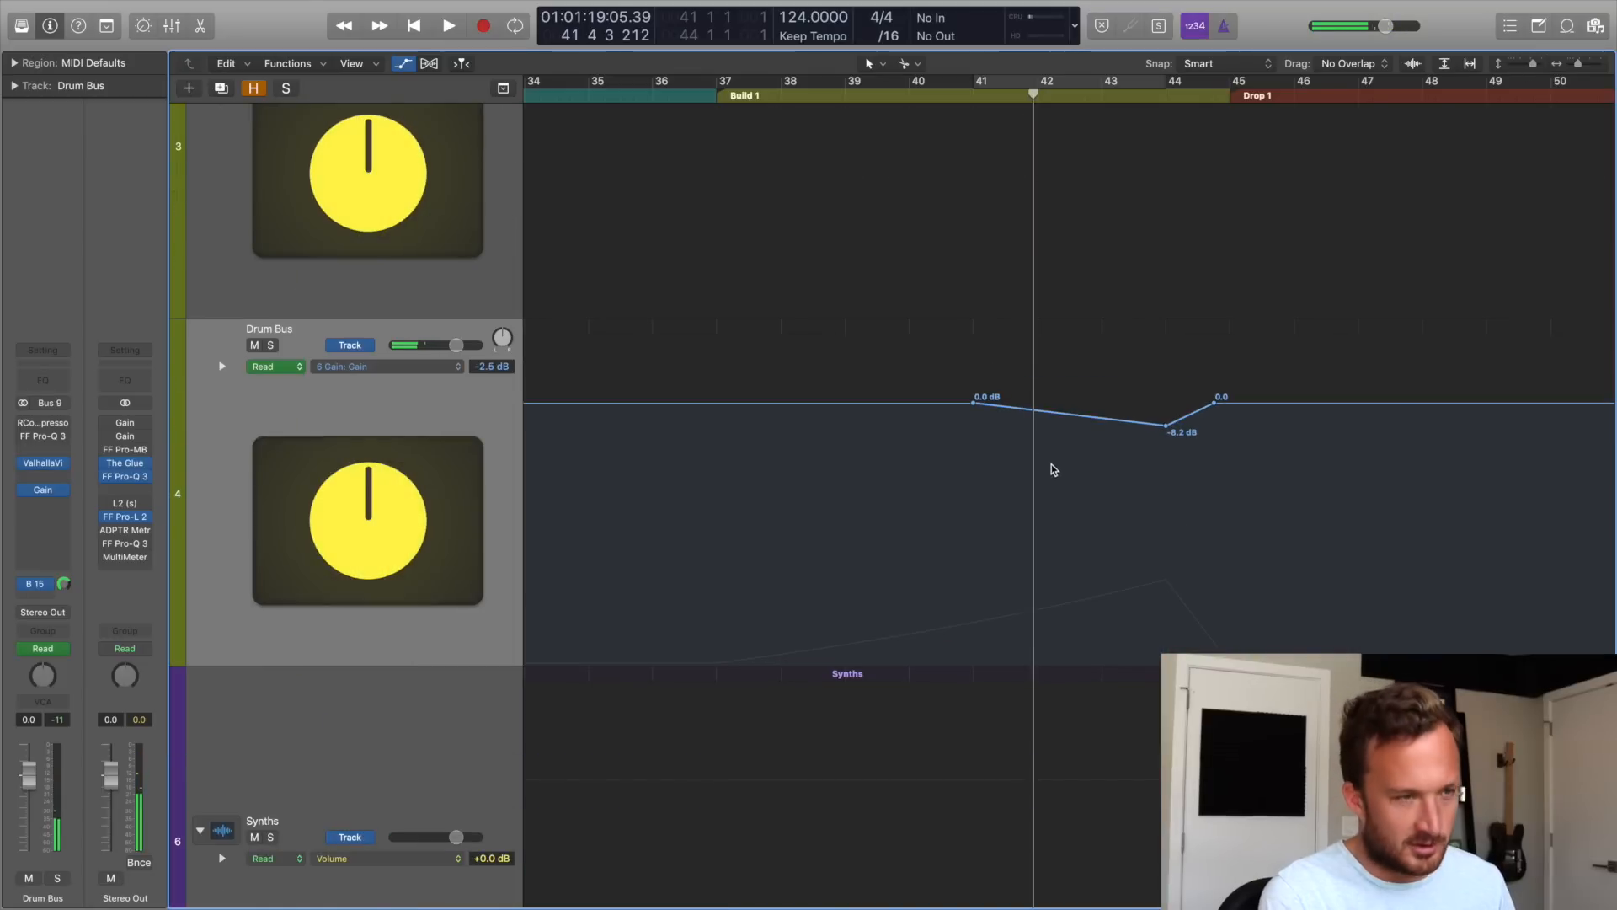
pyautogui.click(1094, 415)
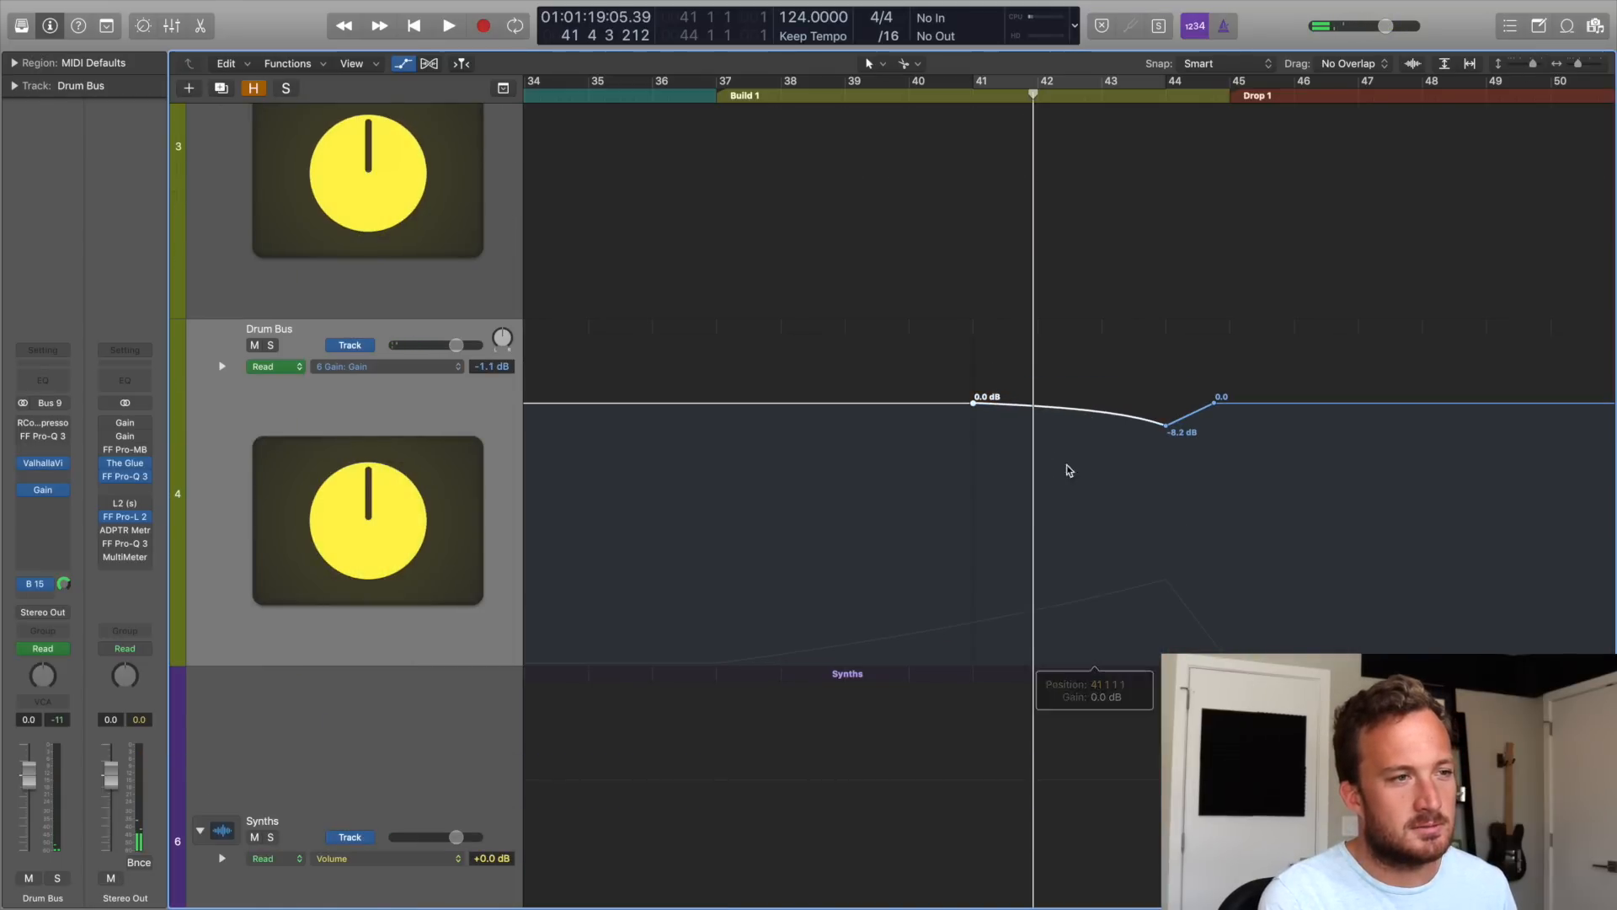
pyautogui.click(939, 94)
pyautogui.click(1167, 426)
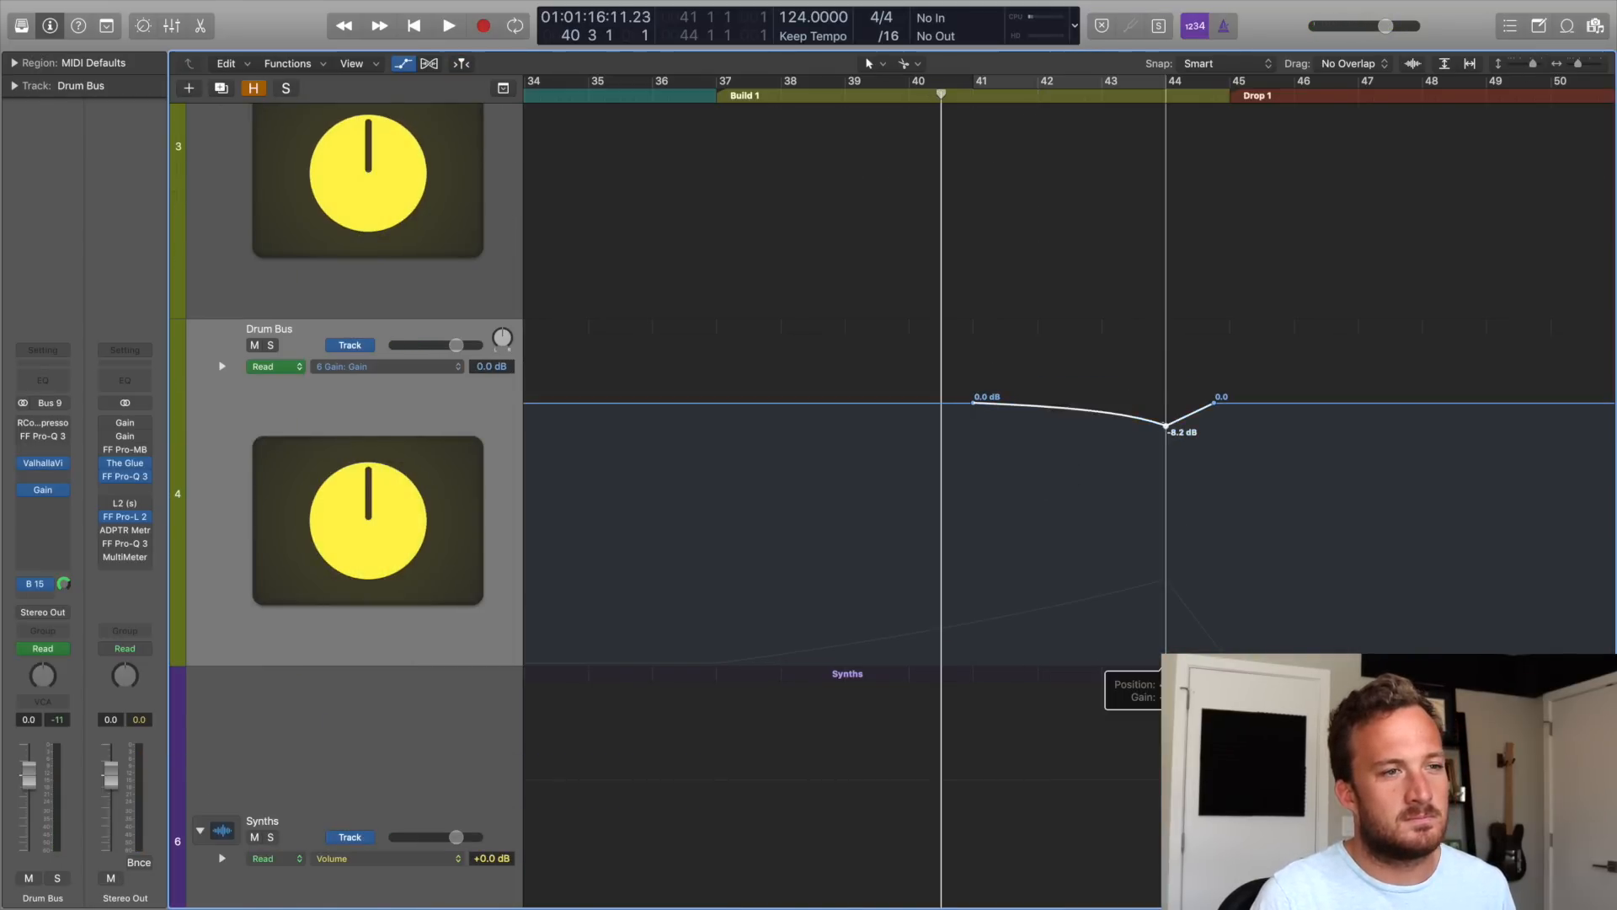
pyautogui.press('space')
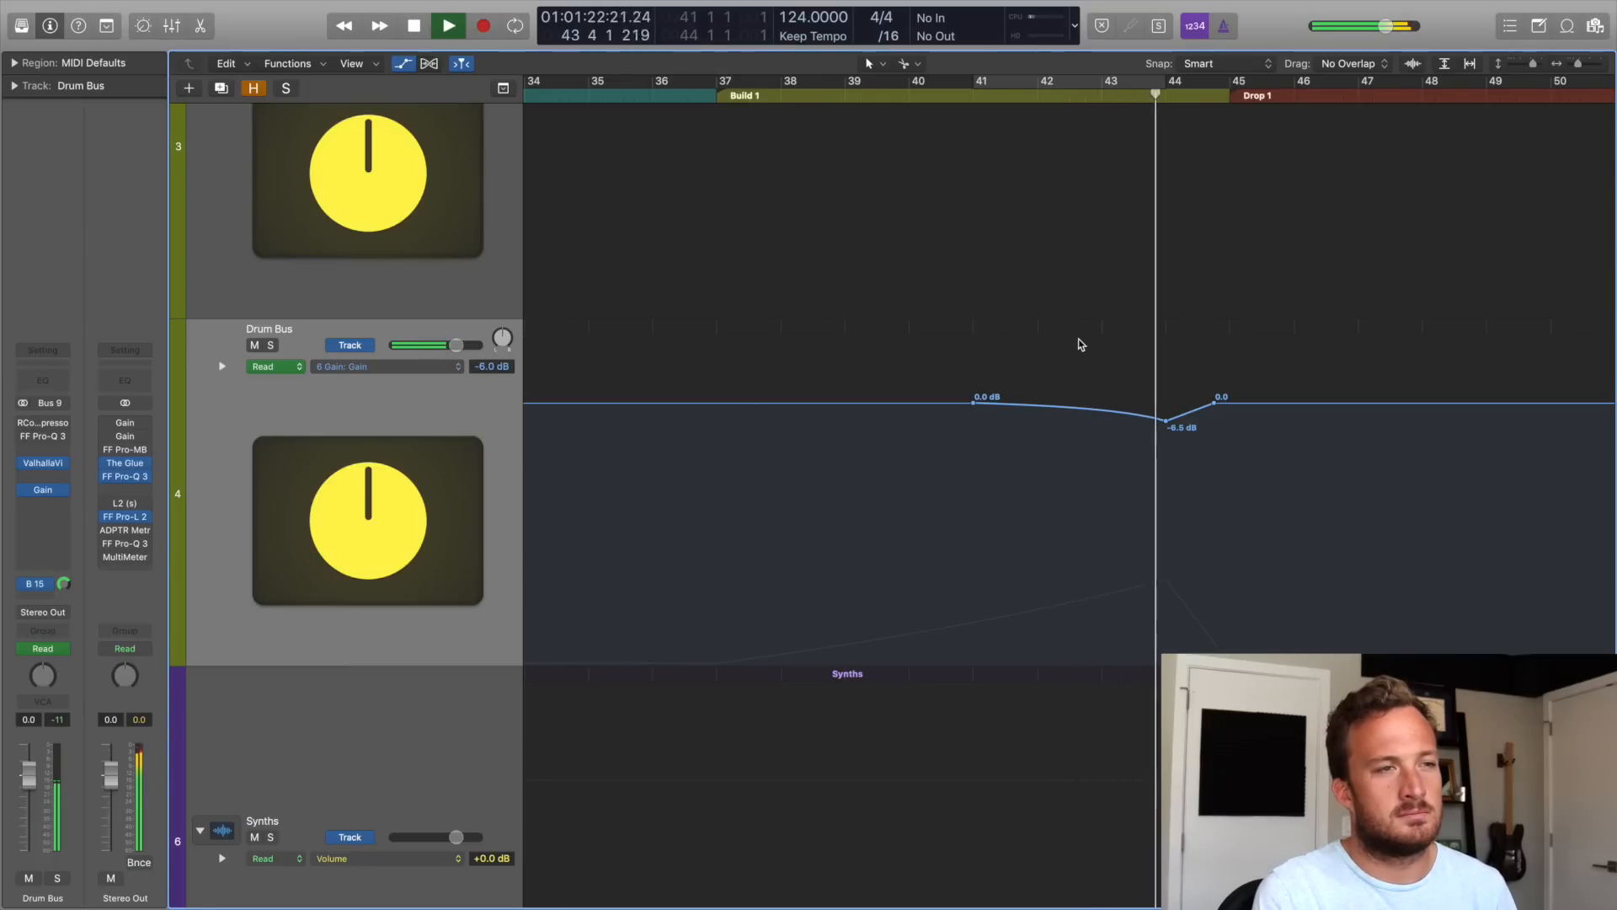
pyautogui.press('space')
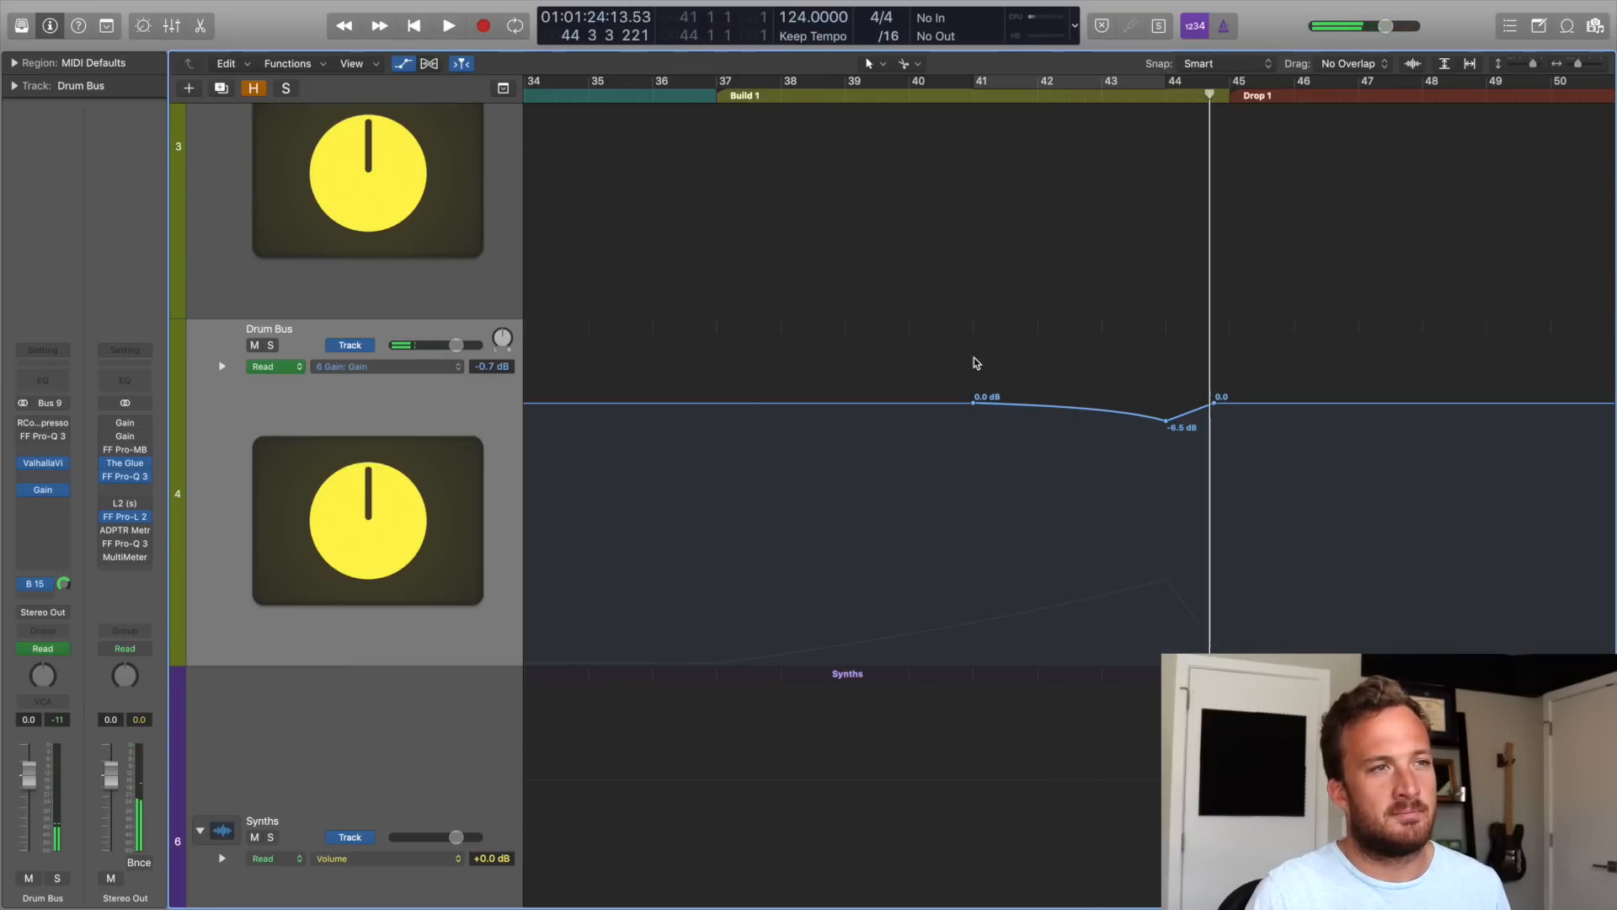
# Show the Synth Bus Gain automation and add a 0.0 dB point just after bar 41.
pyautogui.scroll(5, 975, 361)
pyautogui.scroll(-6, 974, 361)
pyautogui.scroll(10, 973, 362)
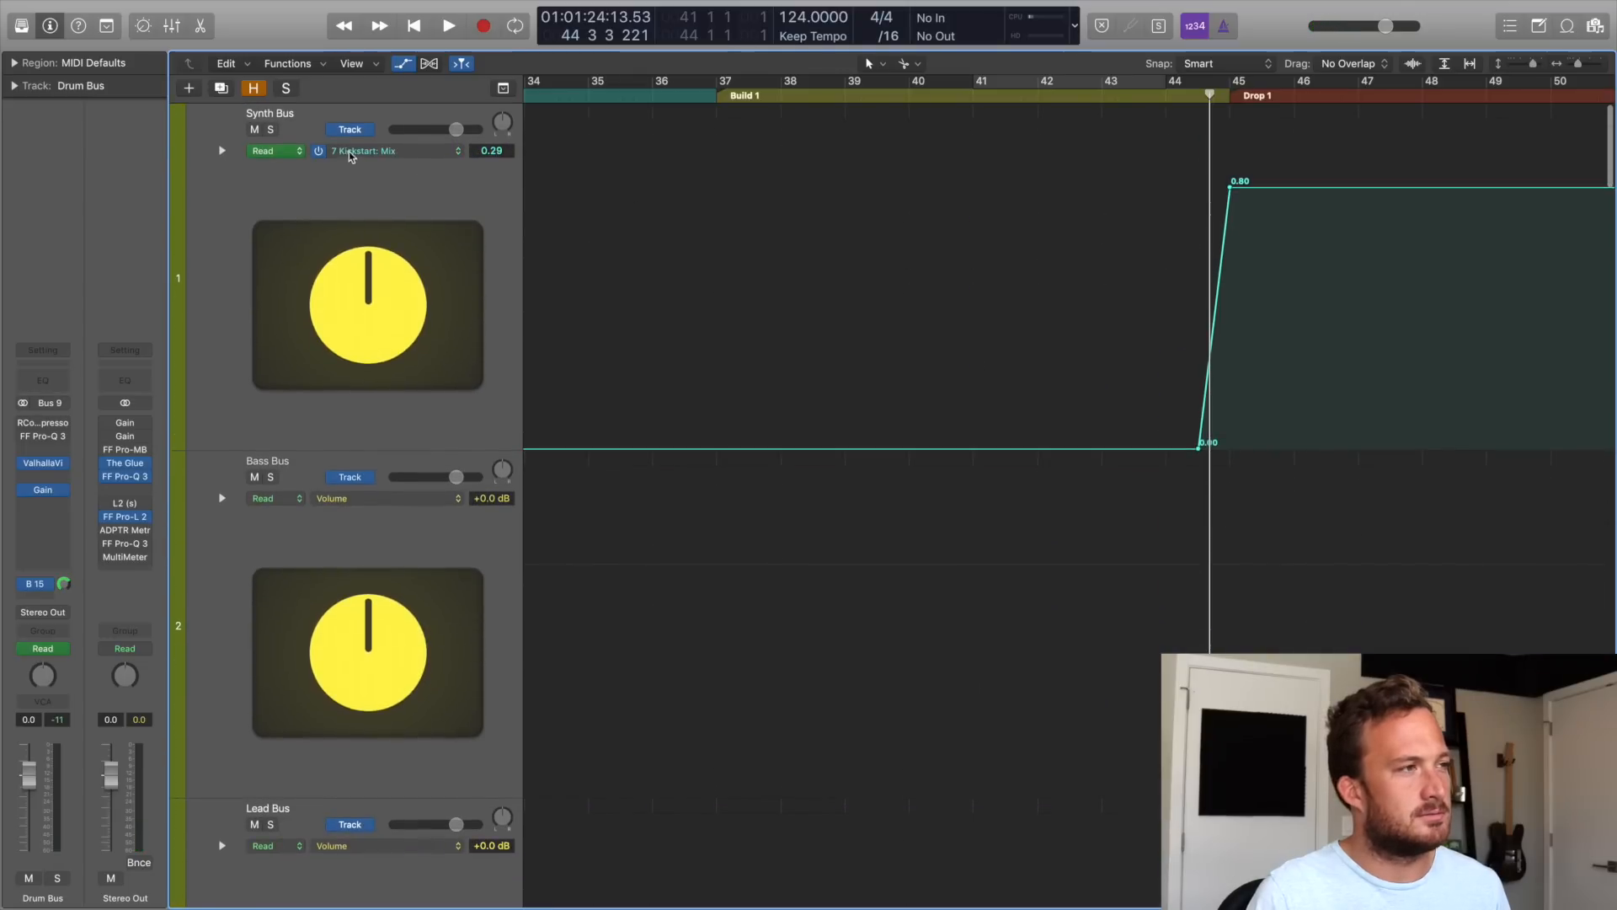
pyautogui.click(397, 155)
pyautogui.moveTo(421, 110)
pyautogui.click(526, 125)
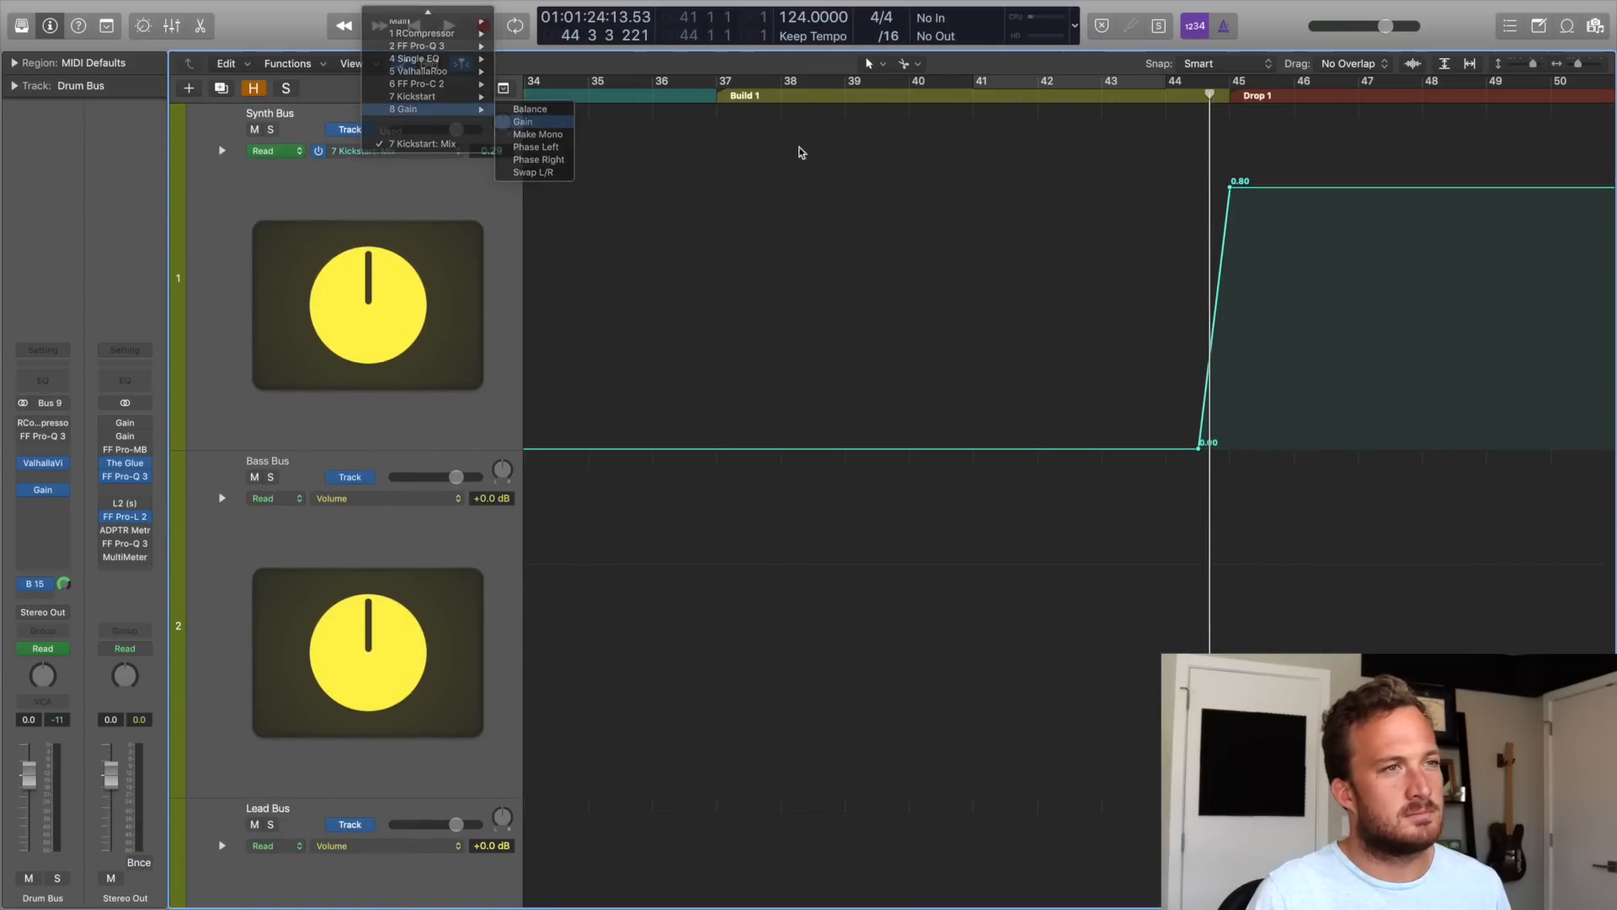
pyautogui.click(407, 222)
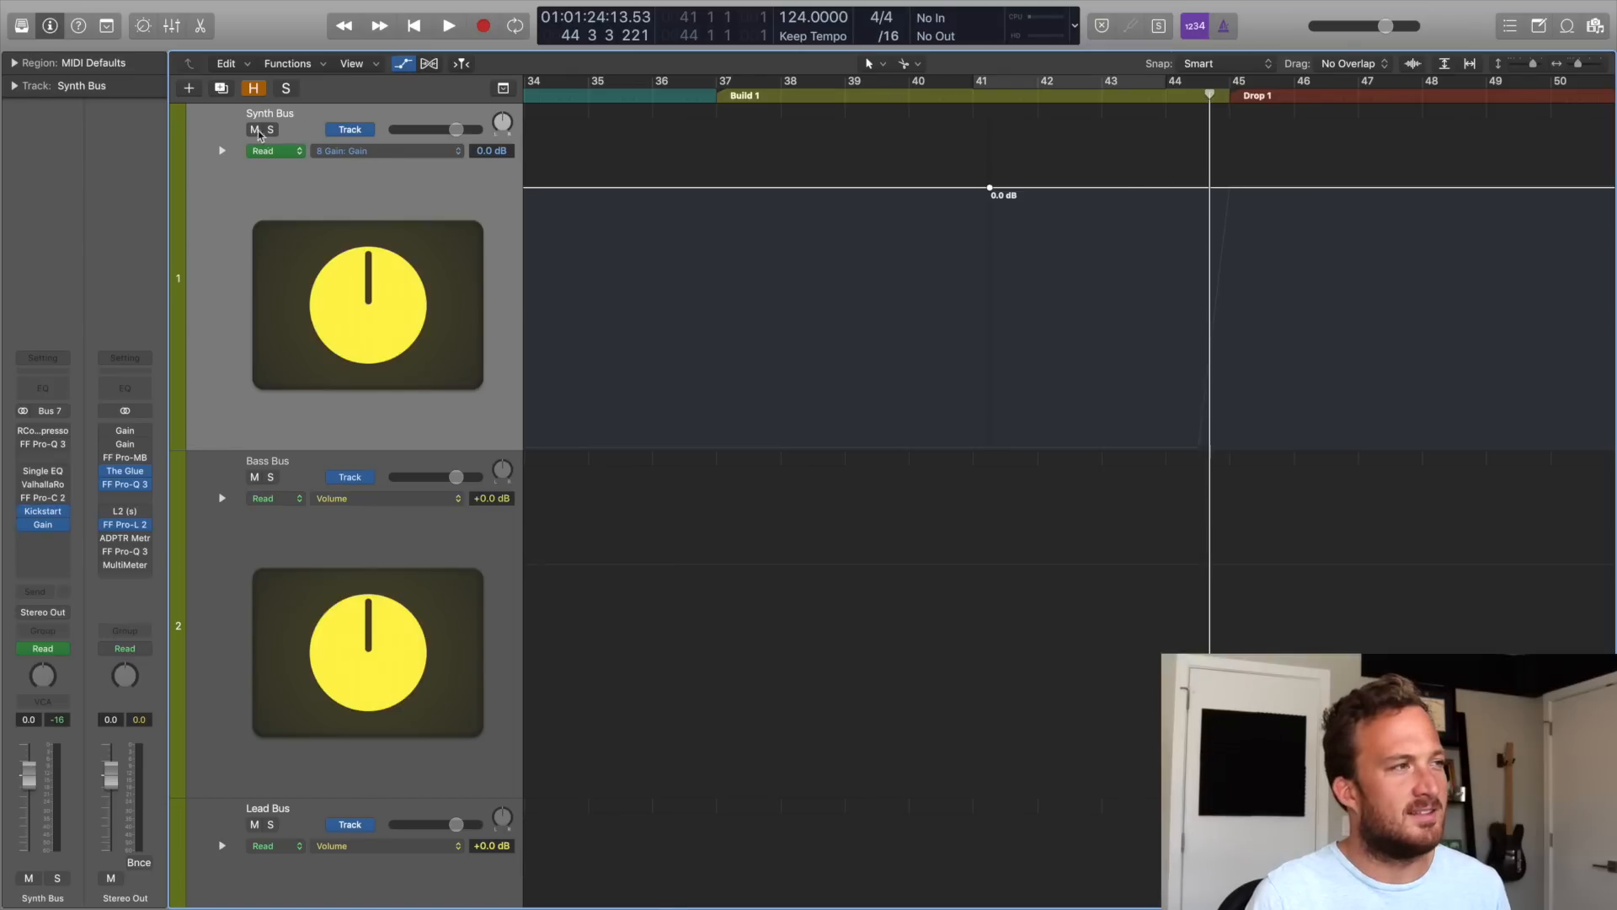
# Solo the Synth Bus during playback and move its gain automation point to bar 41.
pyautogui.click(991, 96)
pyautogui.press('space')
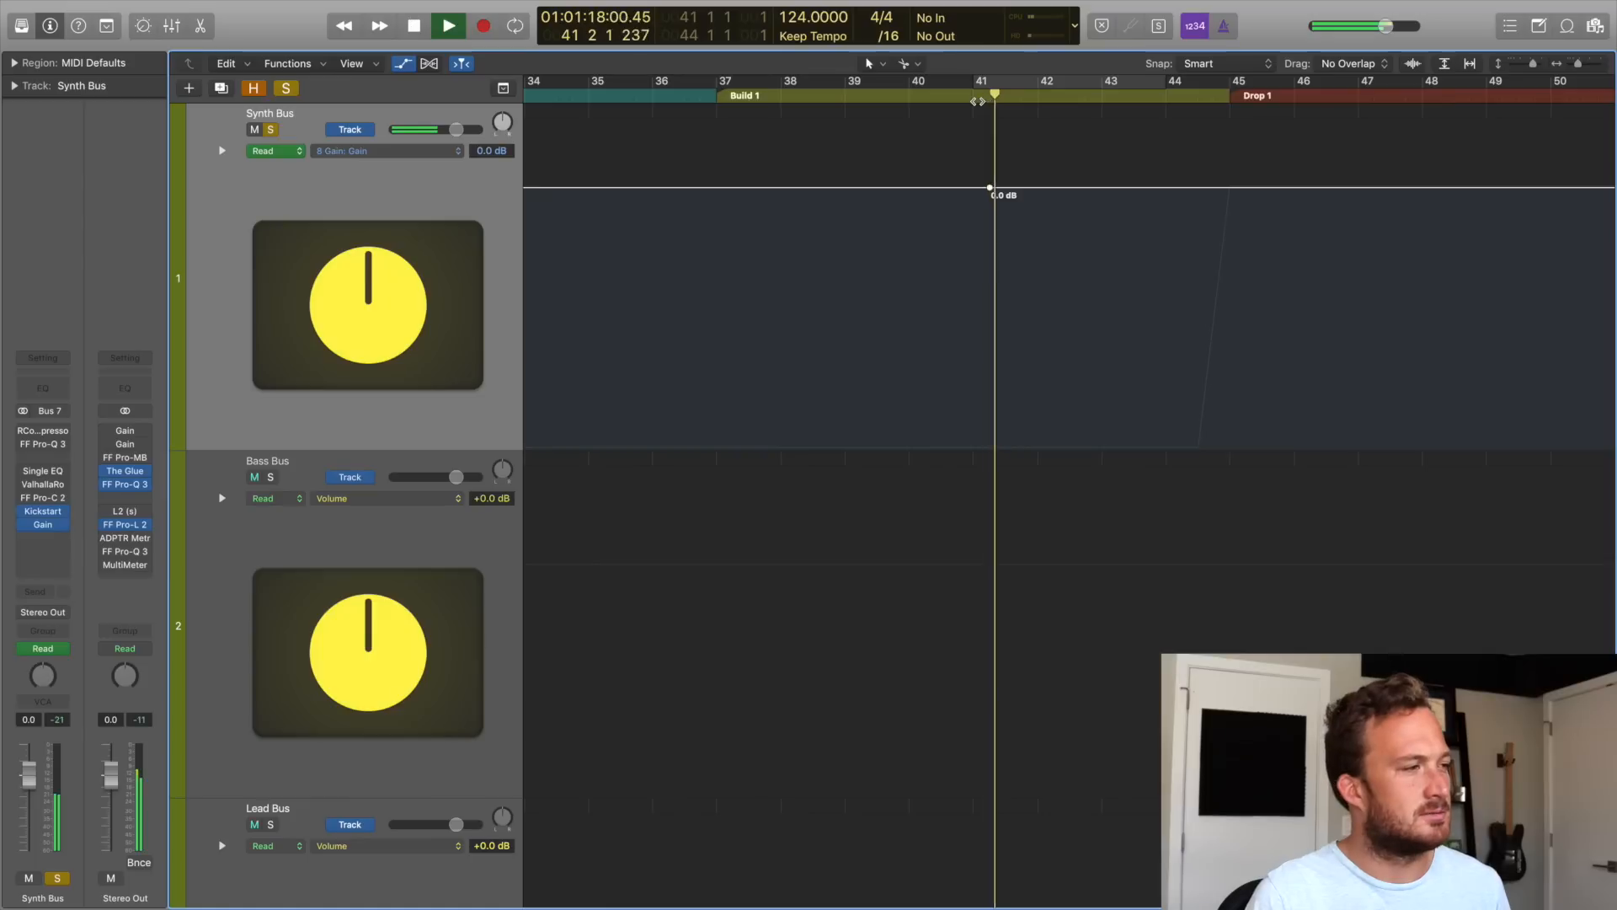
pyautogui.moveTo(989, 188); pyautogui.dragTo(973, 188)
pyautogui.press('space')
# Curve the Synth Bus gain down to -3.9 dB at bar 44 and back to 0.0 dB before Drop 1, and play it unsoloed.
pyautogui.click(1164, 100)
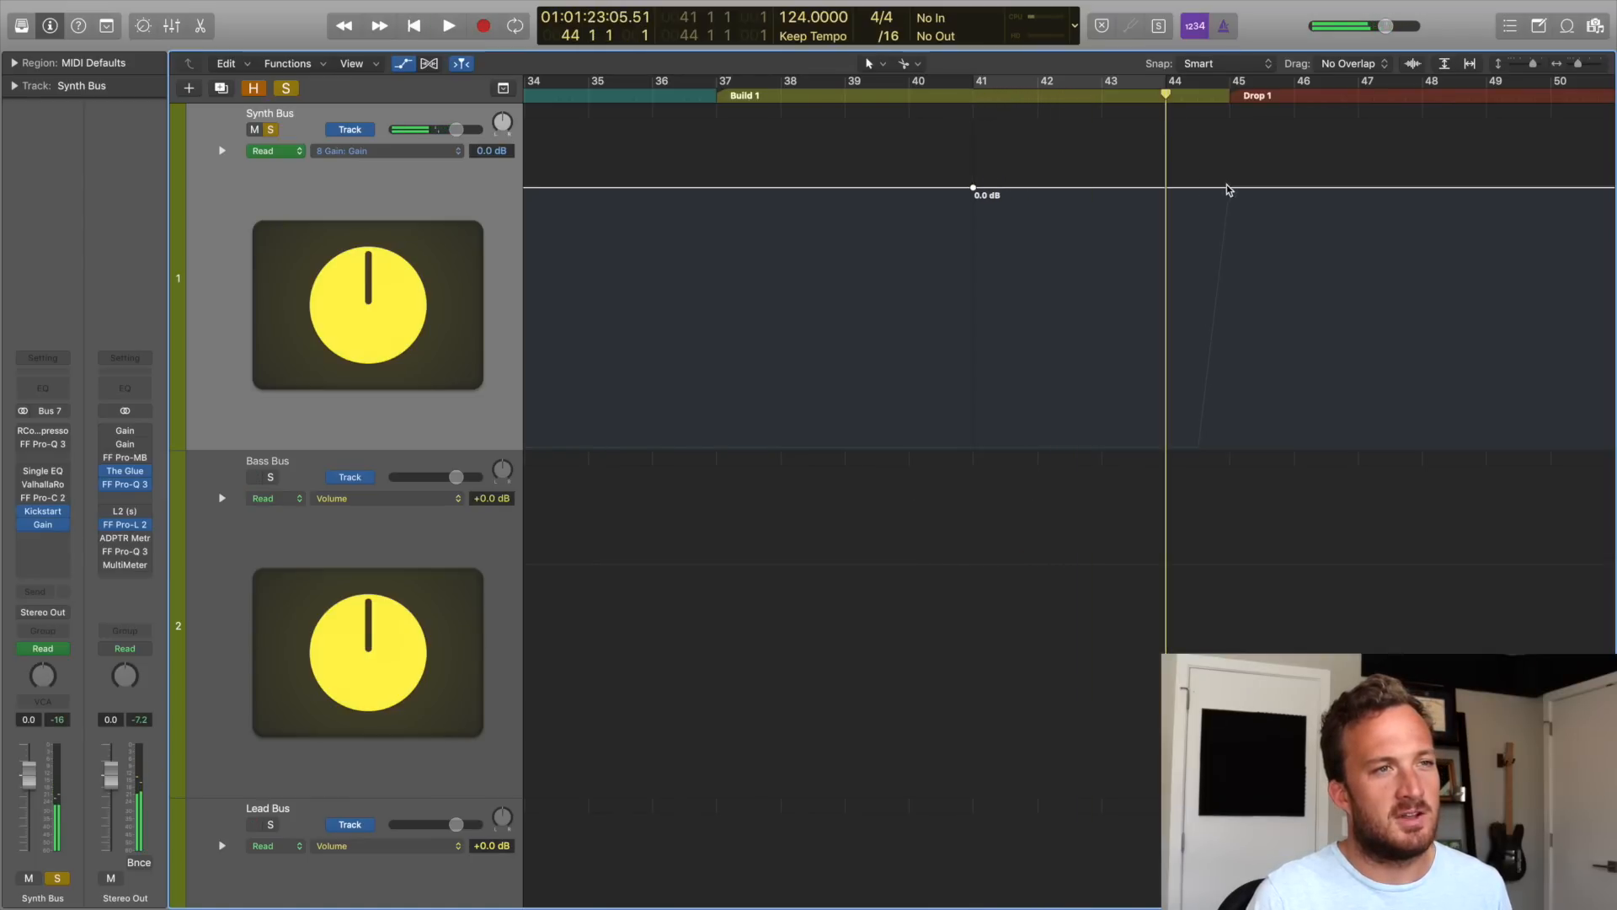
pyautogui.moveTo(1231, 188); pyautogui.dragTo(1096, 234)
pyautogui.click(963, 98)
pyautogui.press('space')
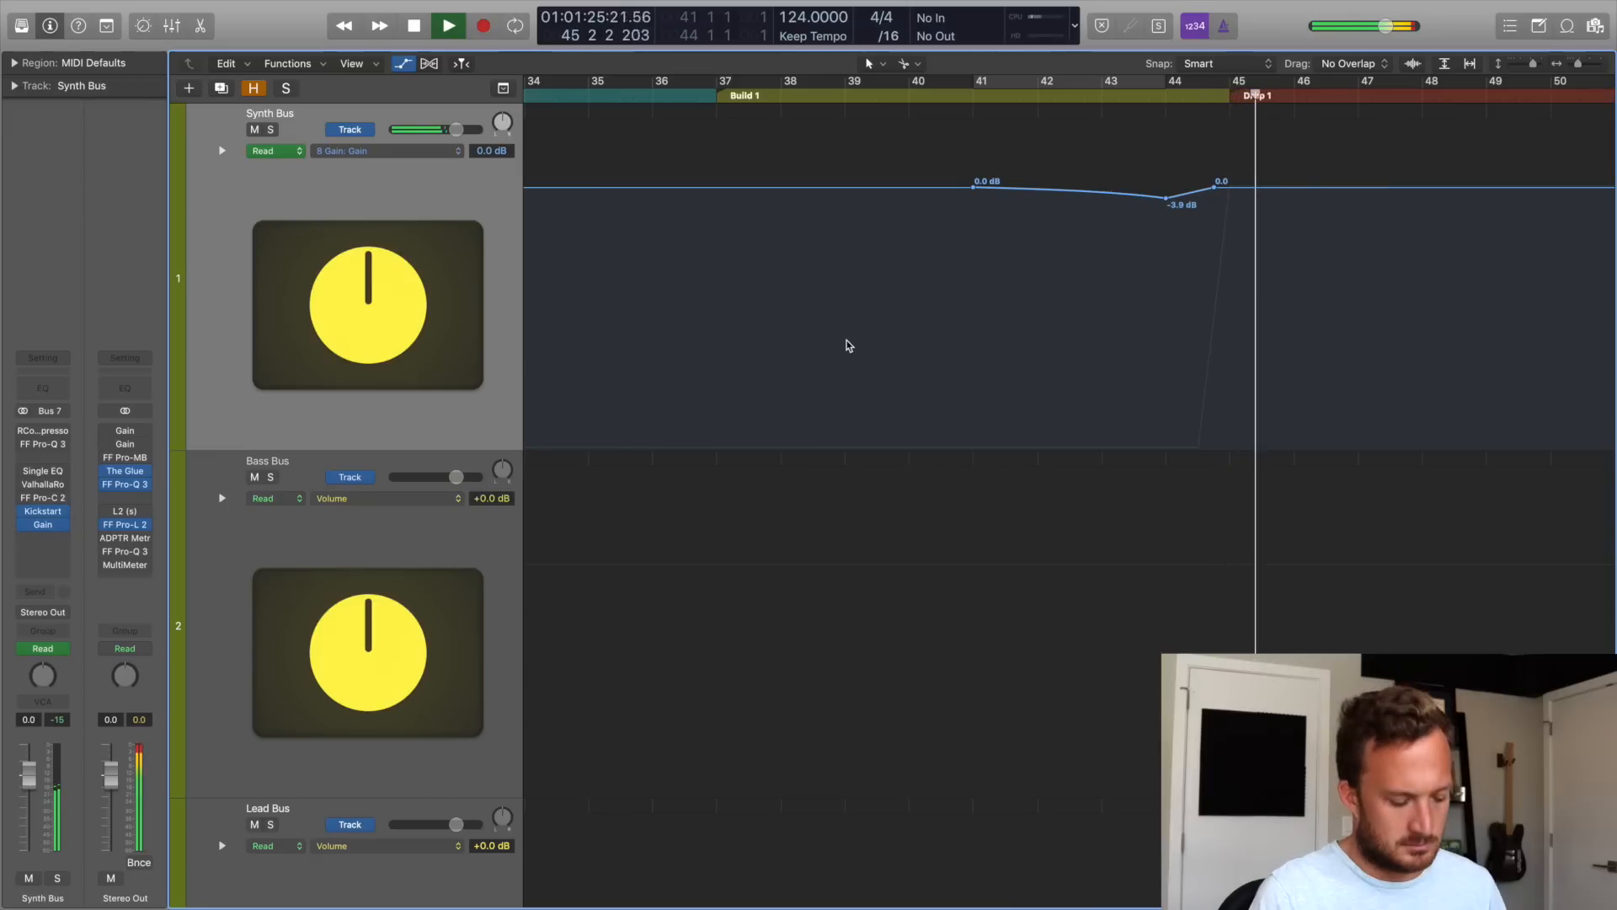
pyautogui.click(1214, 187)
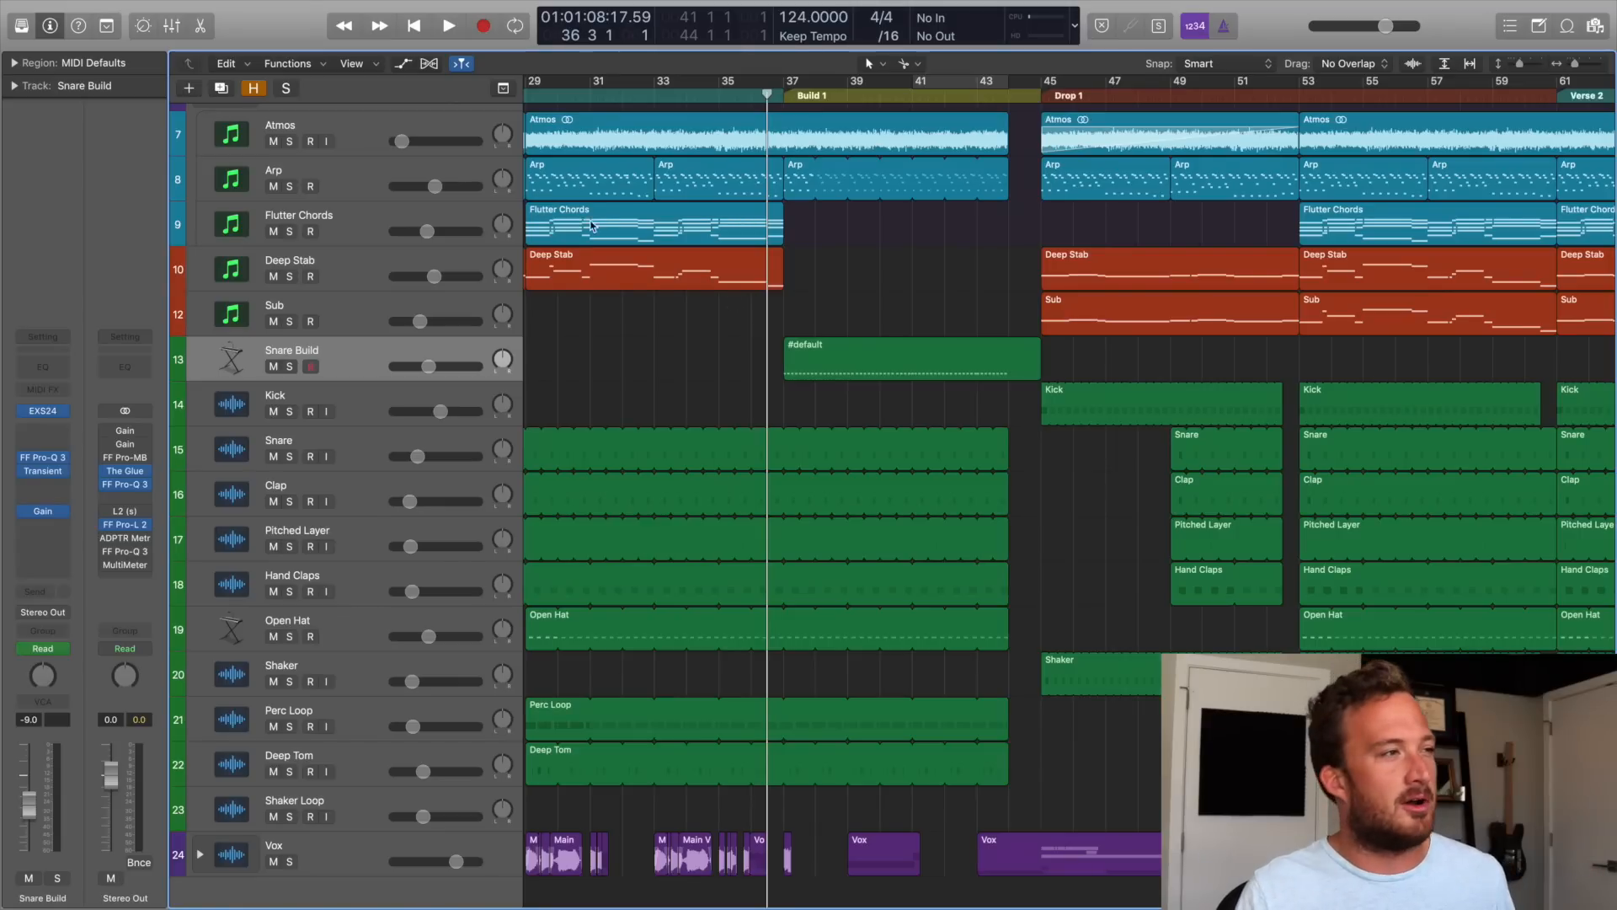
# Solo the Arp track with its automation shown, play from bar 41, and set the Serum Macro 1 peak at bar 44 to 79.42%.
pyautogui.click(363, 161)
pyautogui.press('a')
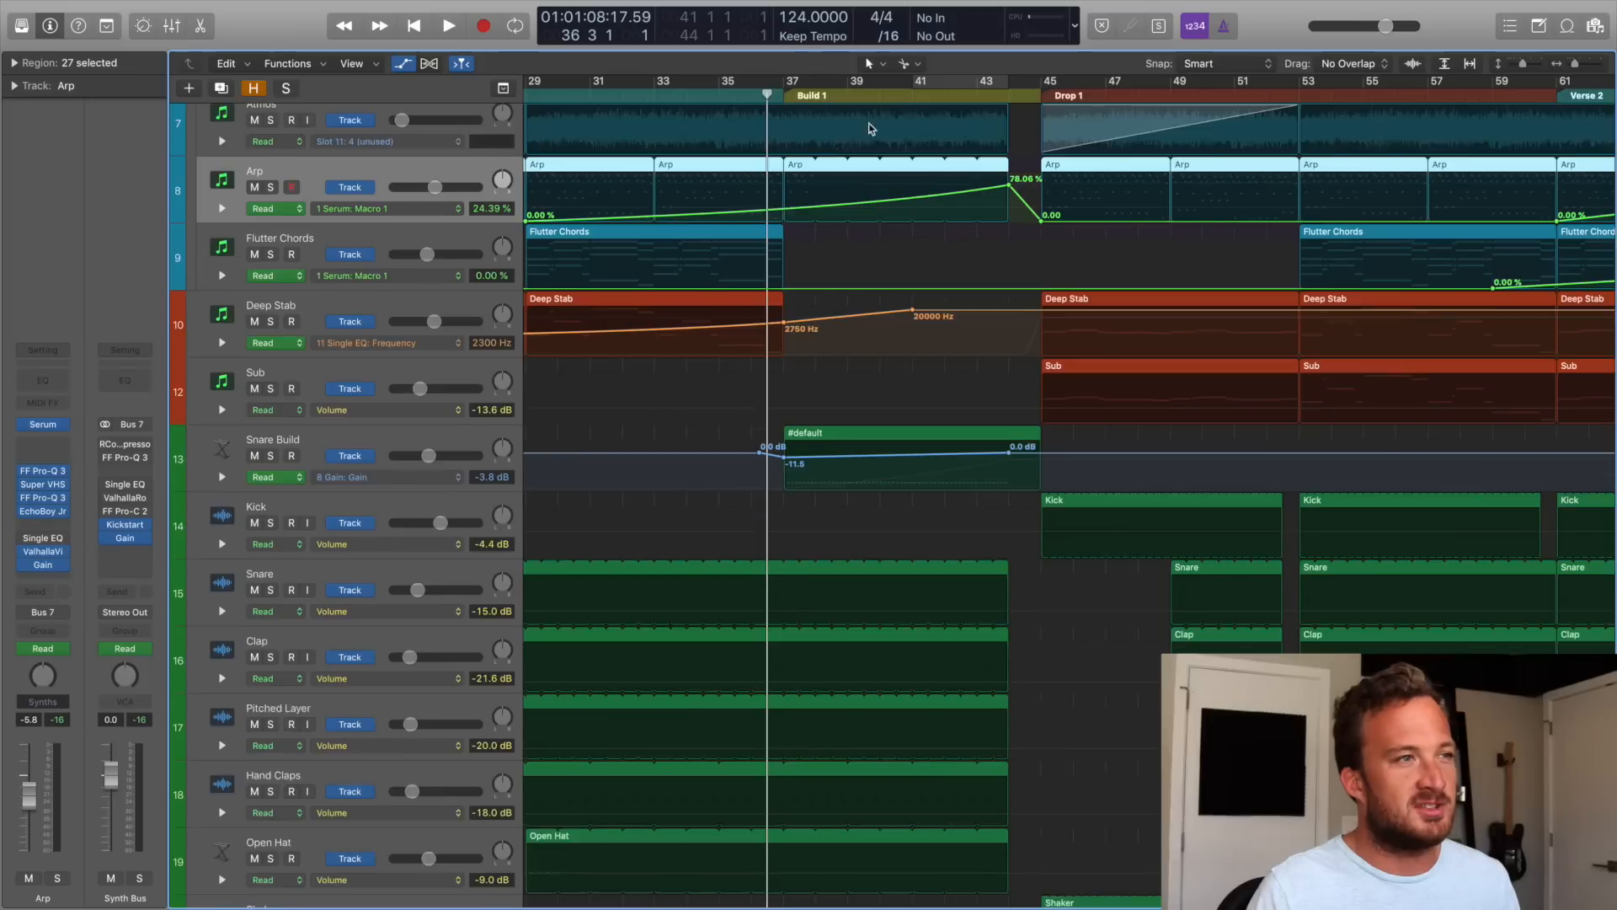
pyautogui.click(909, 95)
pyautogui.click(270, 189)
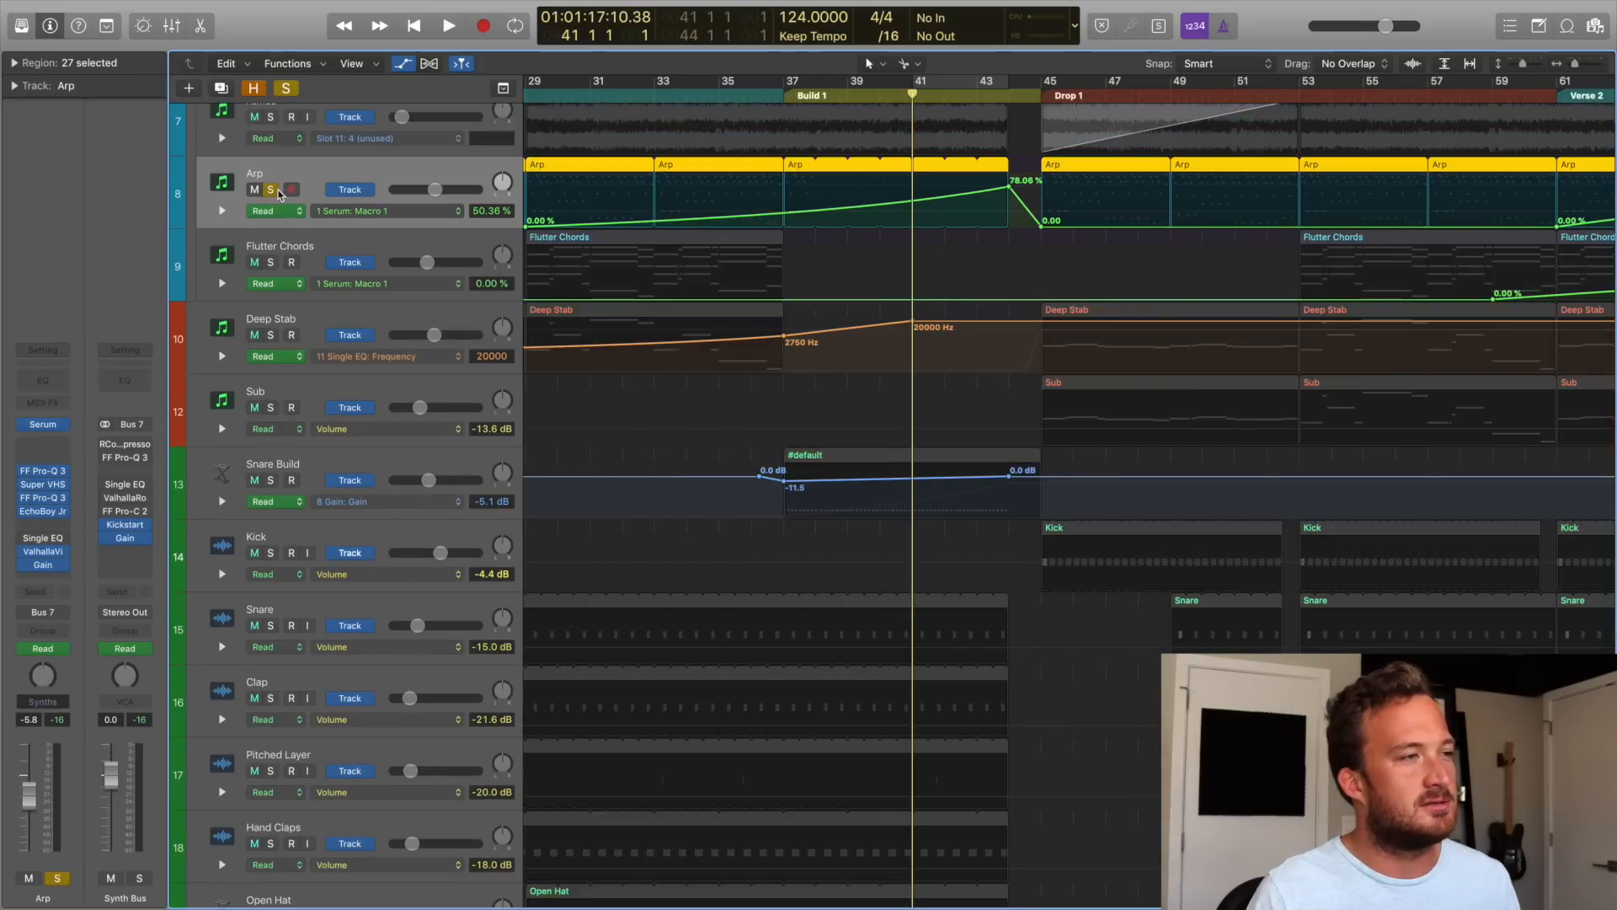
pyautogui.press('space')
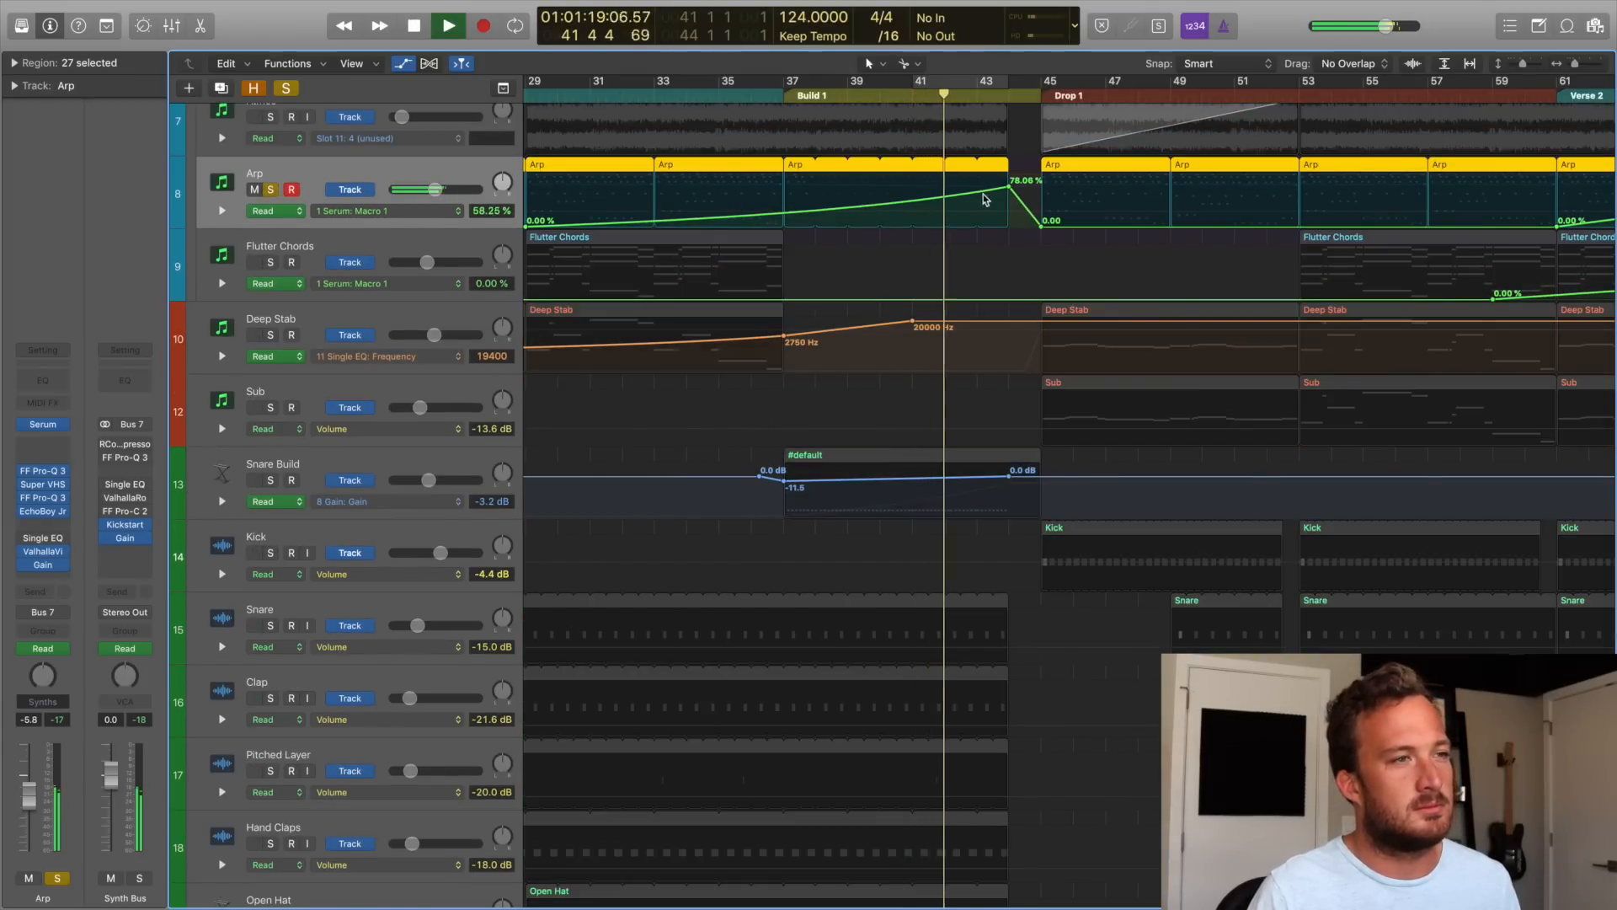
pyautogui.moveTo(1009, 182); pyautogui.dragTo(1008, 186)
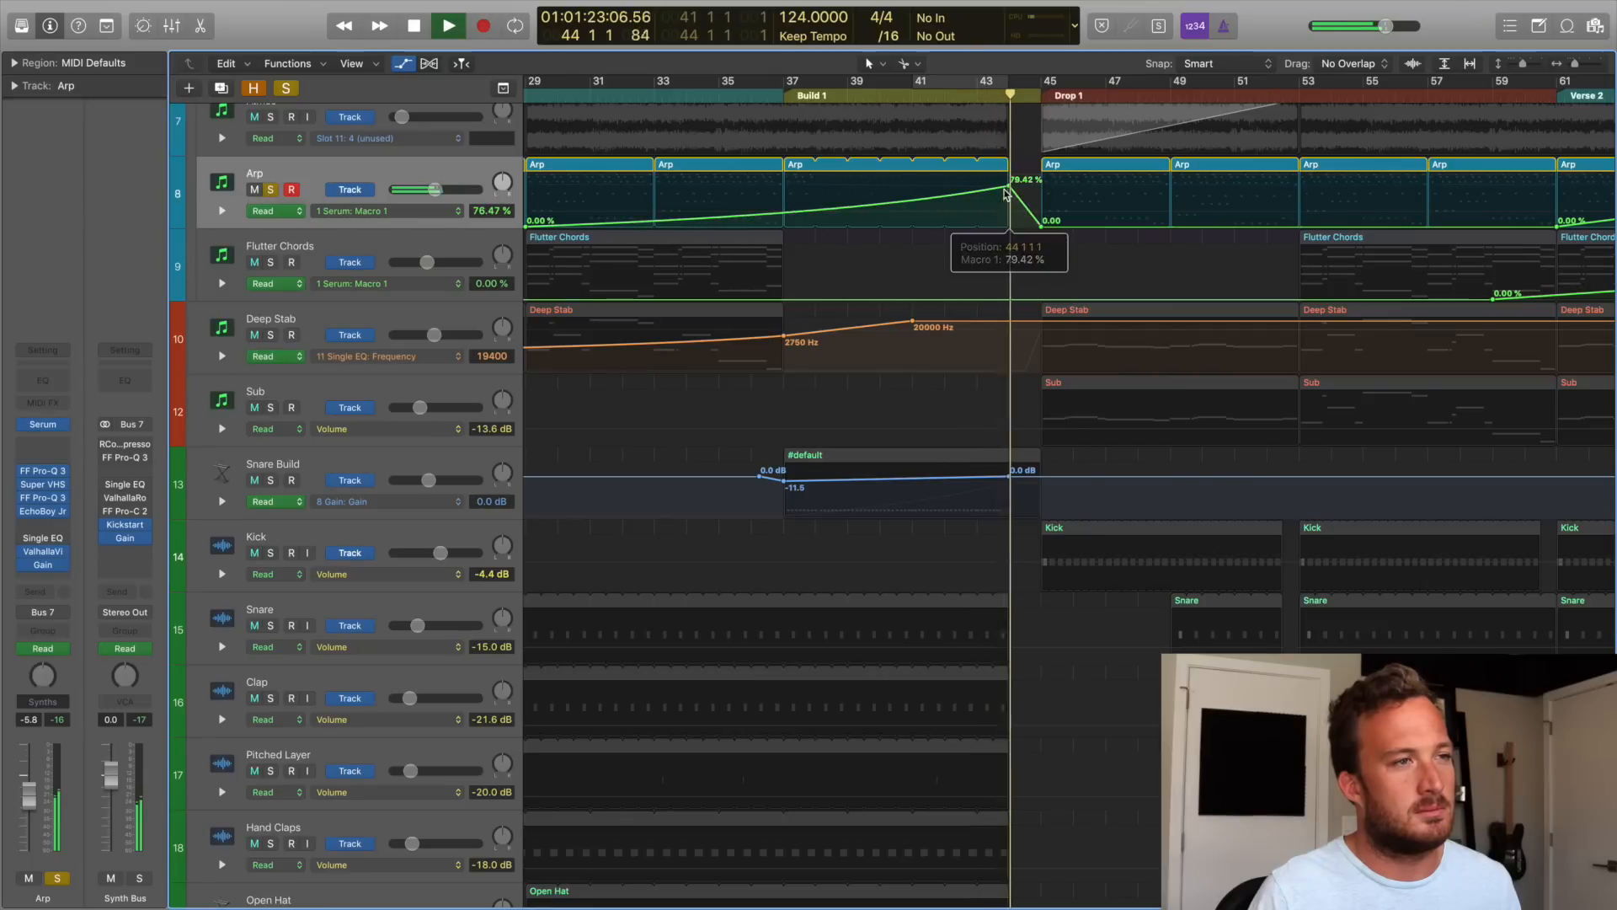
pyautogui.press('space')
pyautogui.click(910, 95)
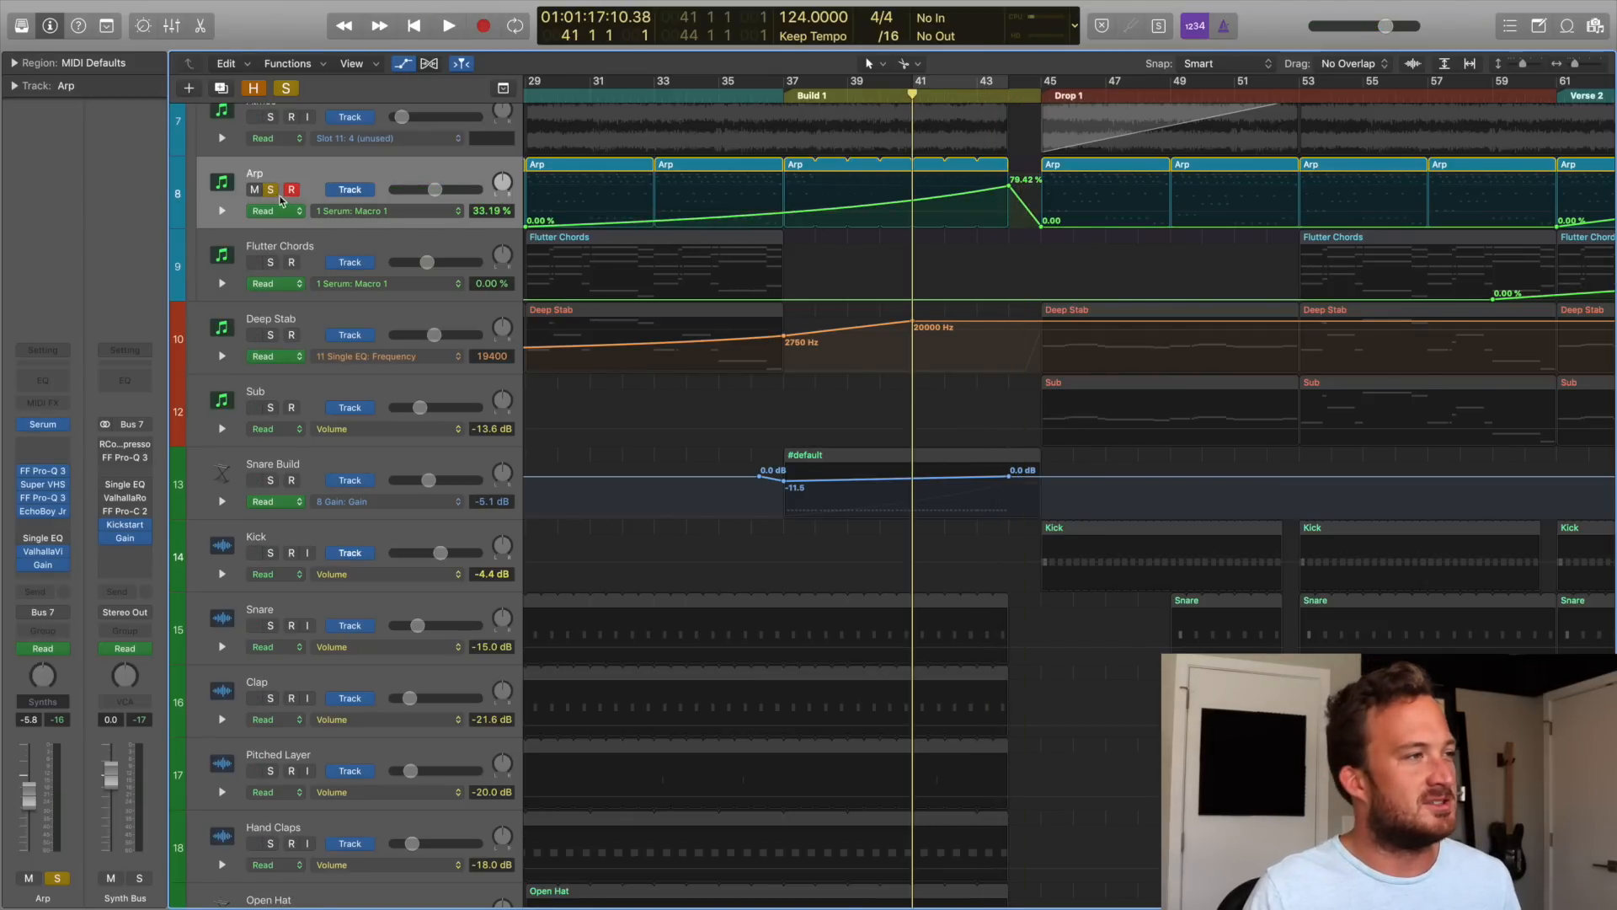
# Switch the solo from the Arp track to the Atmos track and play it from bar 41.
pyautogui.click(272, 192)
pyautogui.scroll(4, 546, 298)
pyautogui.click(270, 337)
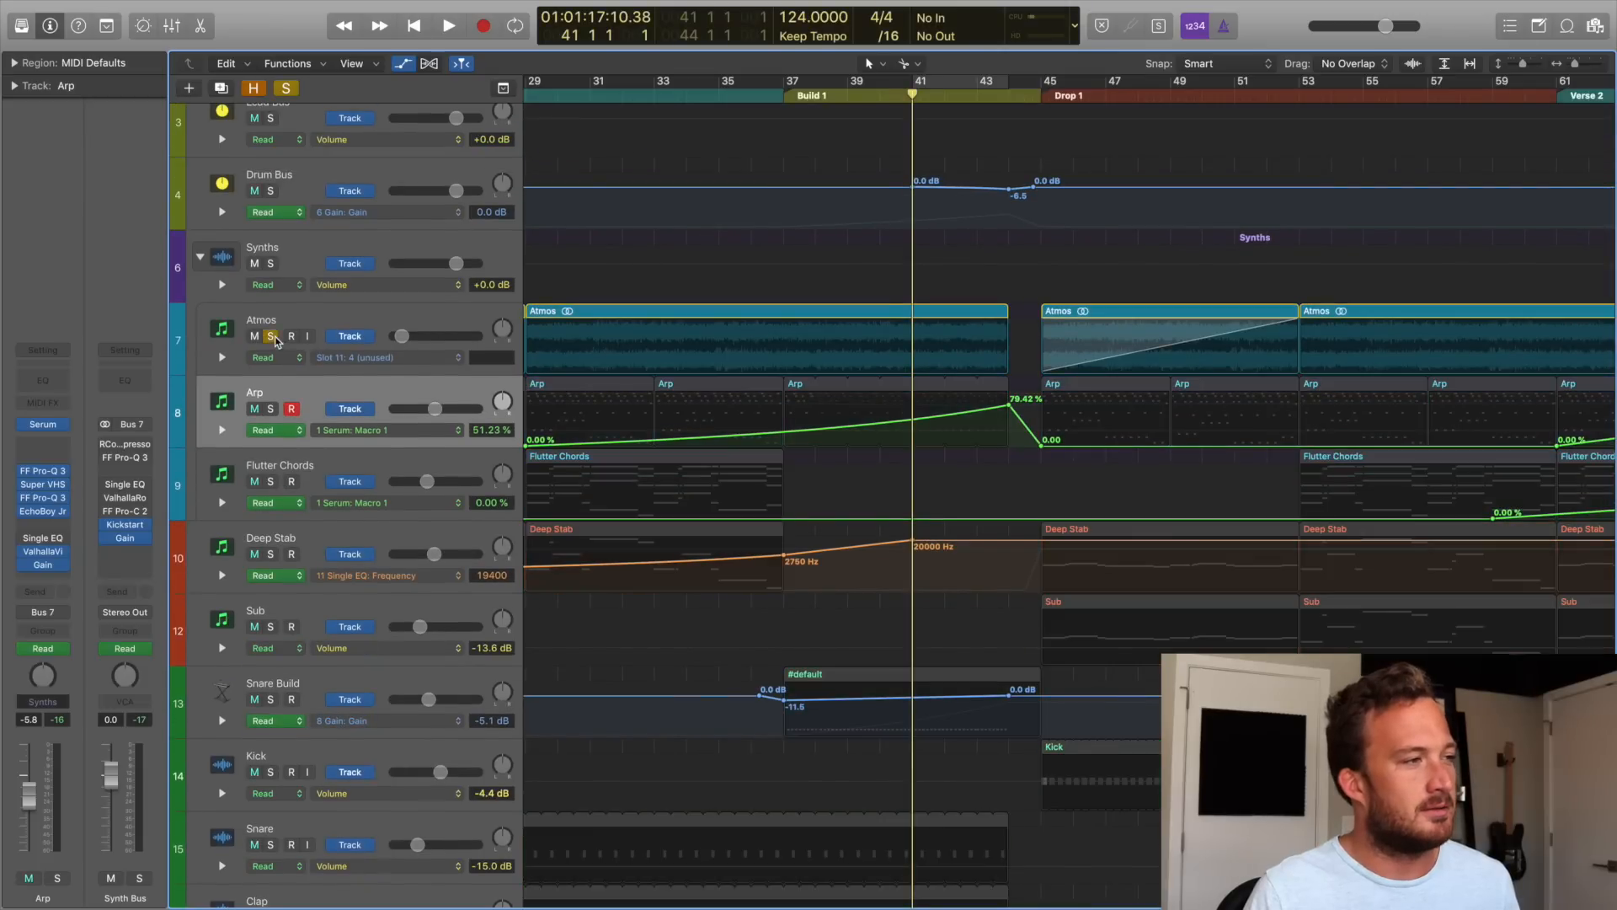
pyautogui.press('space')
pyautogui.click(278, 347)
pyautogui.press('space')
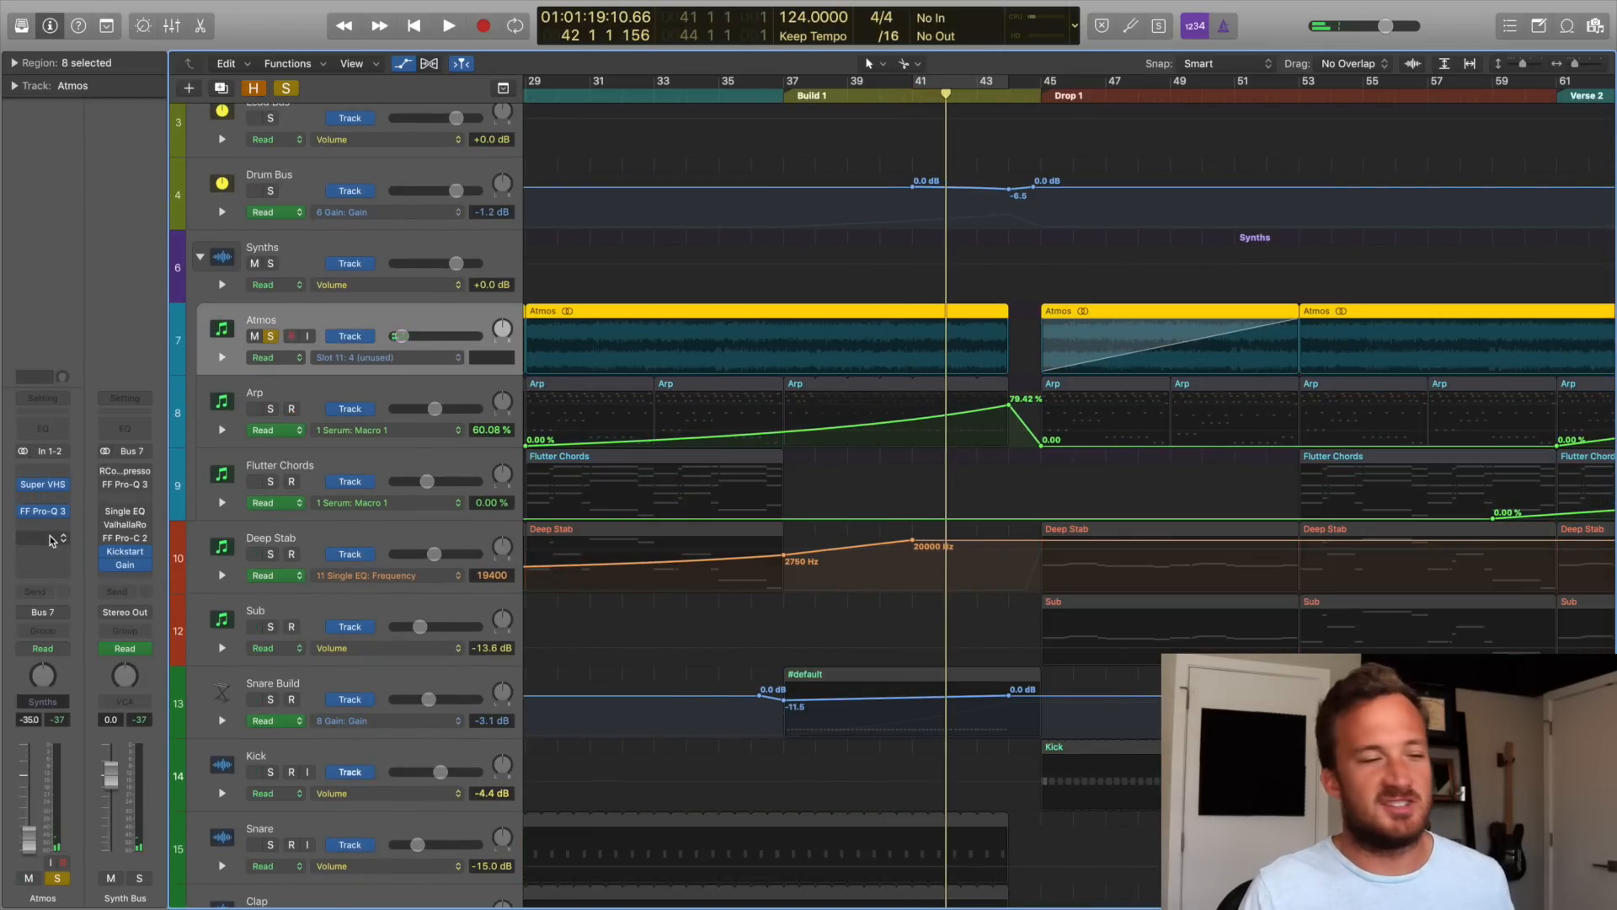
# Add a stereo Gain plug-in to the Atmos track and show its gain parameter as the track's automation lane.
pyautogui.click(43, 538)
pyautogui.moveTo(94, 800)
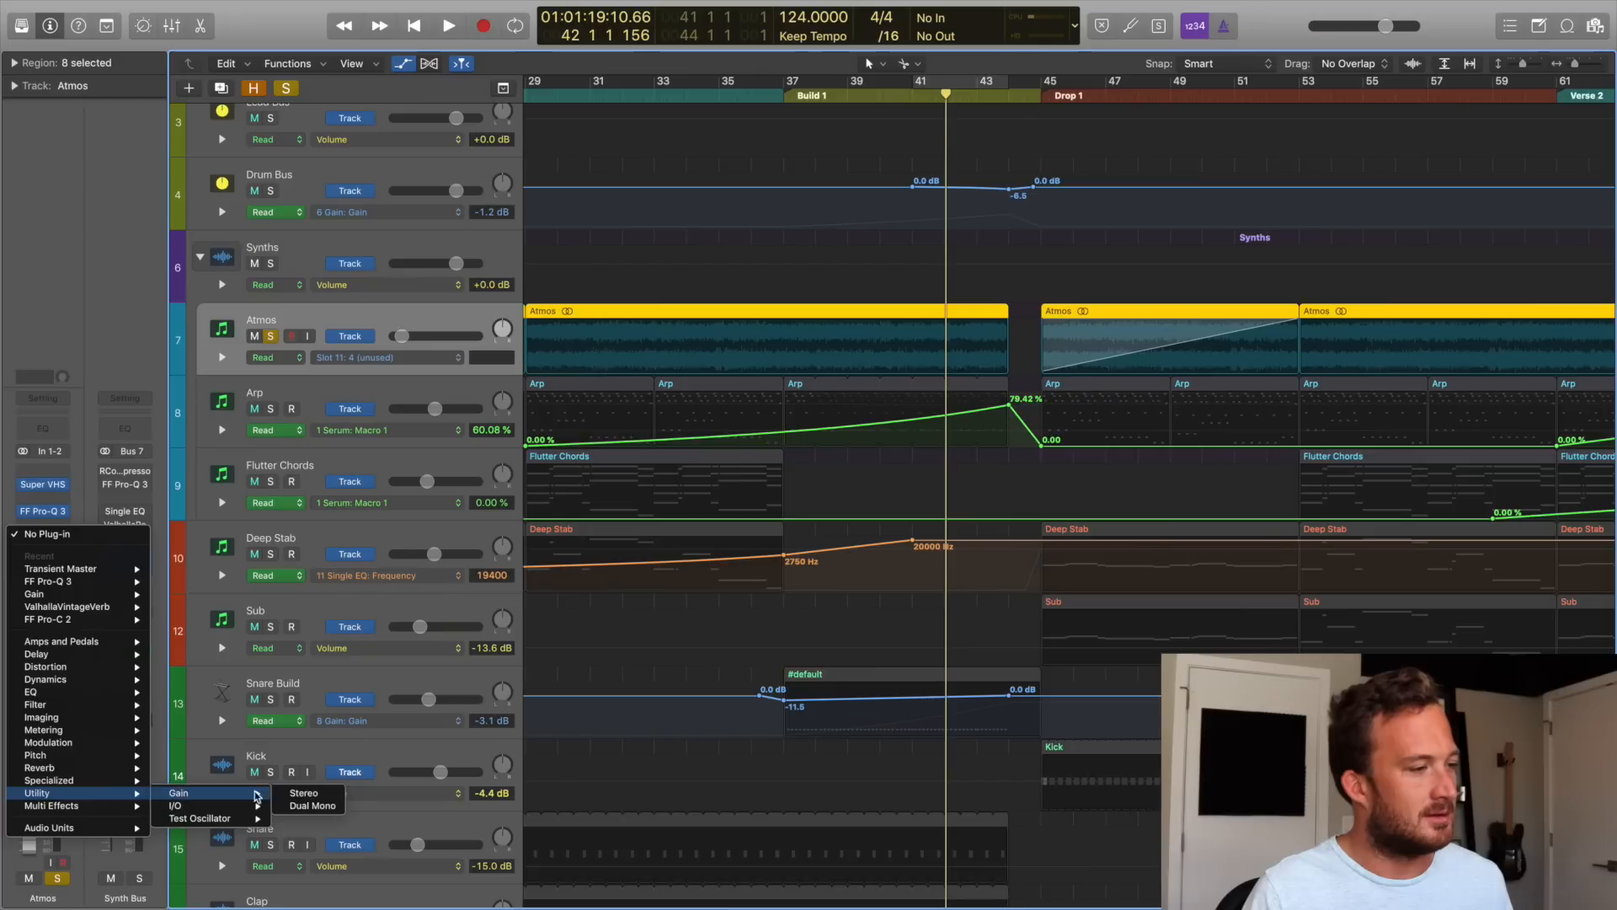
pyautogui.click(304, 792)
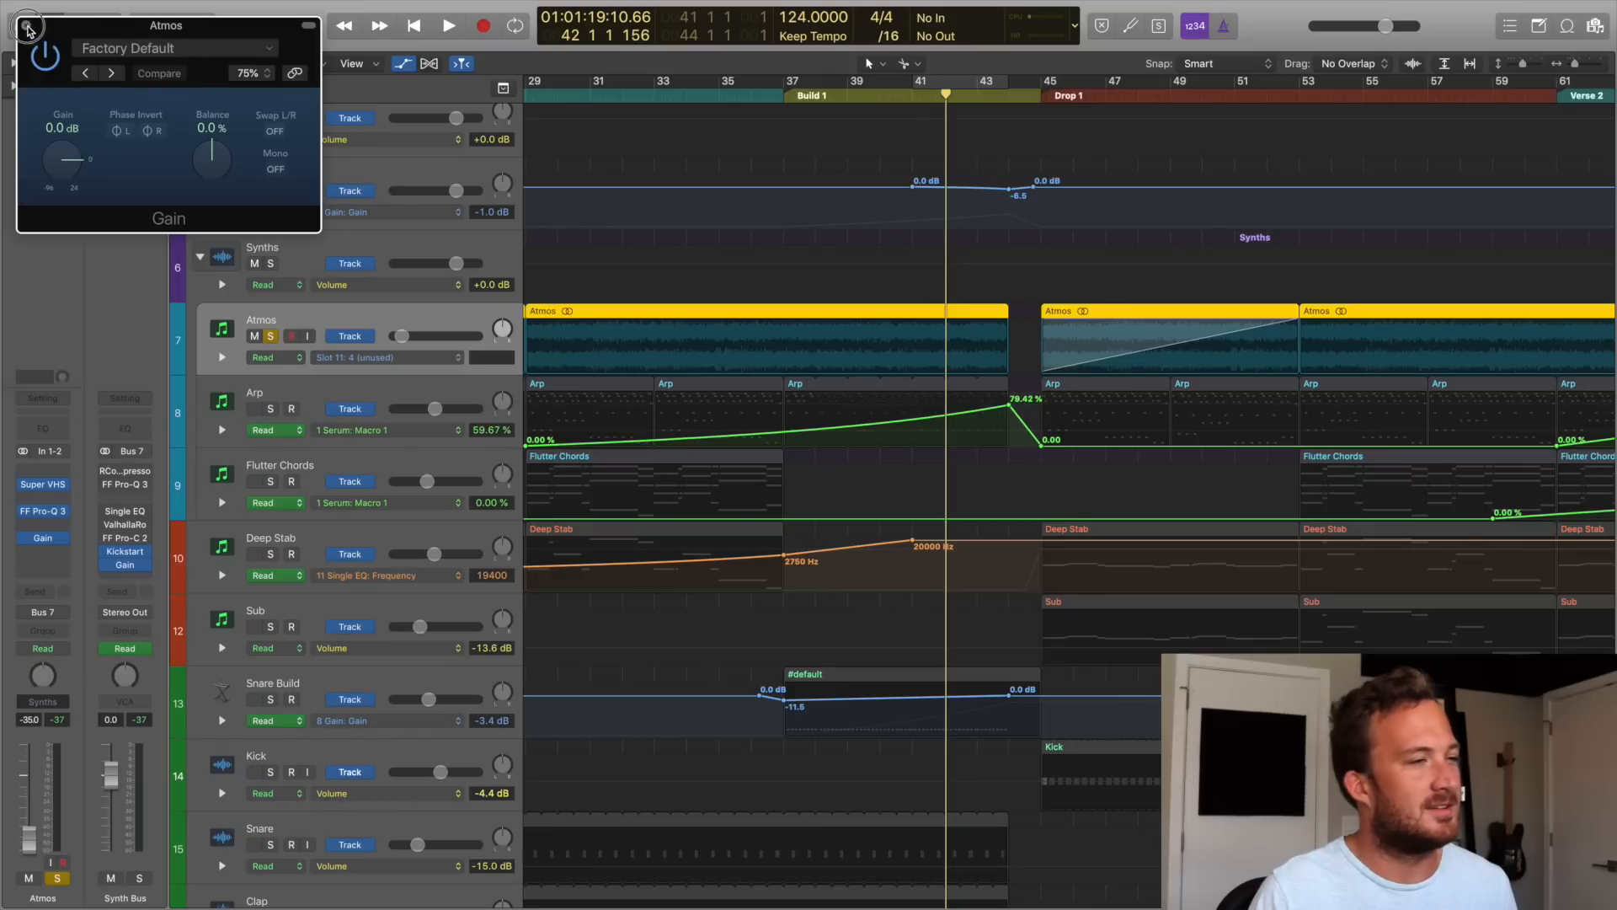
pyautogui.click(27, 28)
pyautogui.click(364, 359)
pyautogui.moveTo(476, 468)
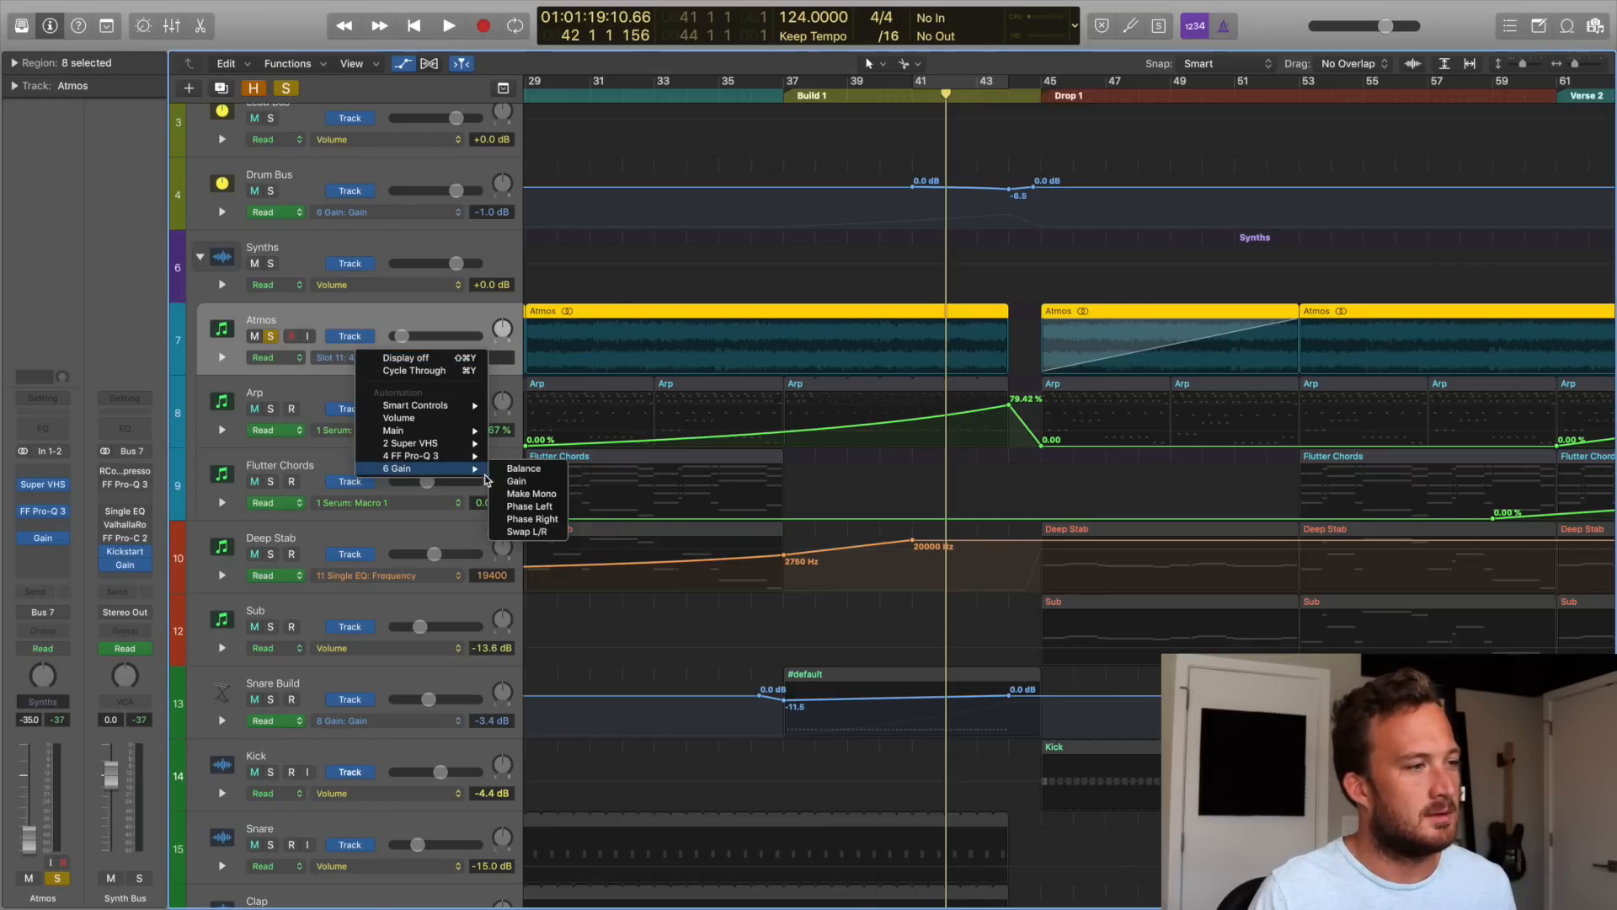
pyautogui.click(556, 481)
# Play Atmos unsoloed from bar 41, add four gain points between bars 41 and 45, and raise the middle two to +11.7 dB.
pyautogui.click(611, 96)
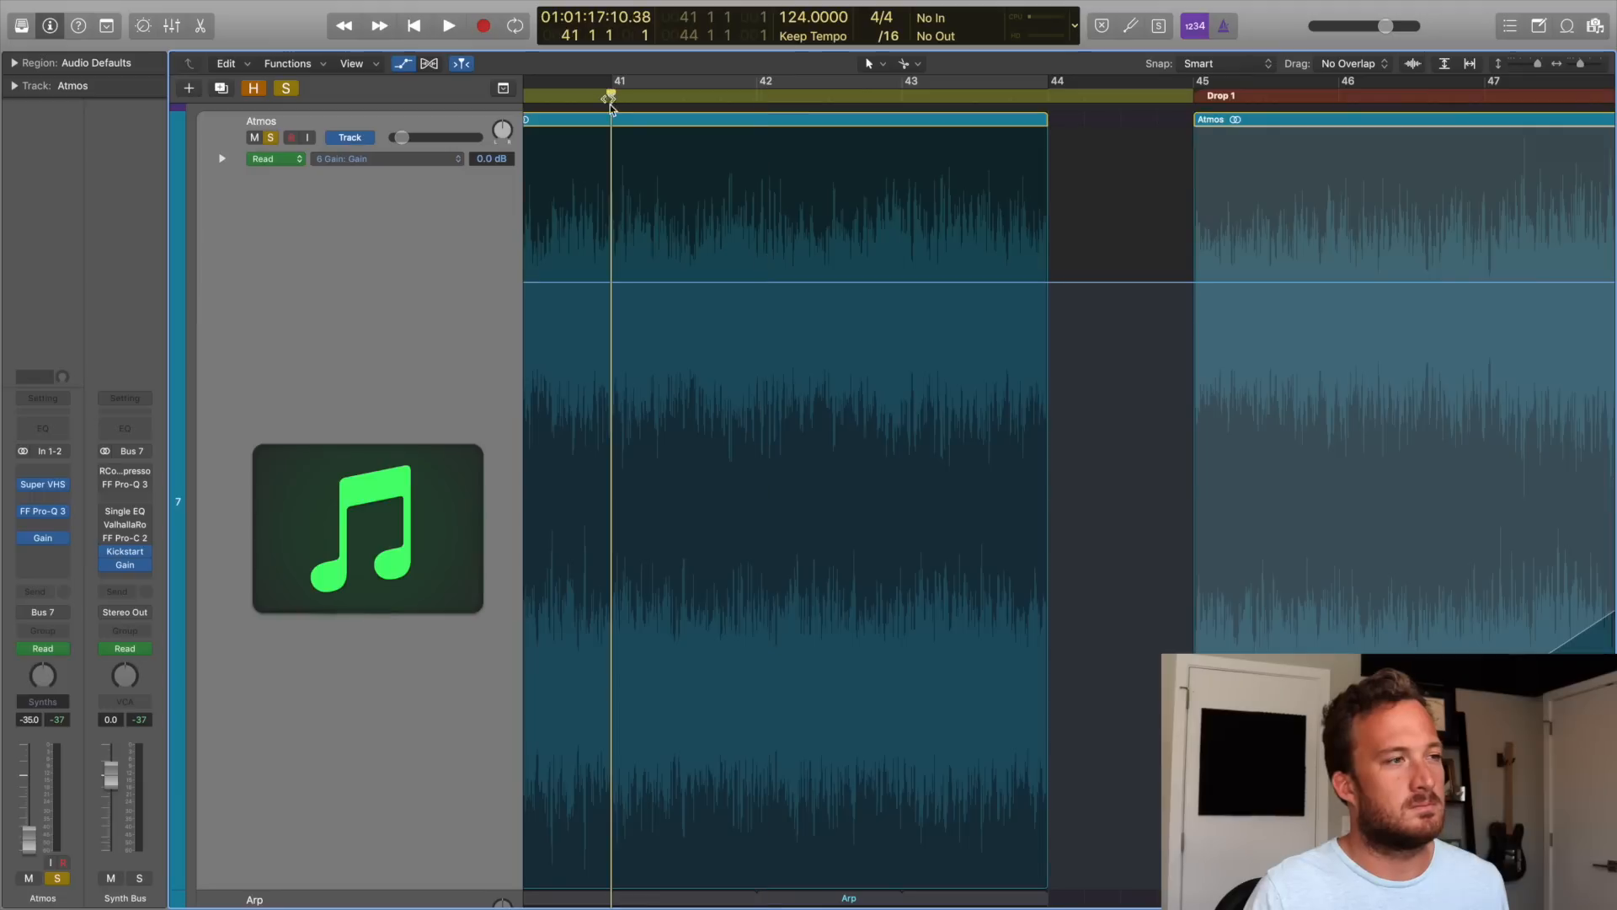
pyautogui.press('space')
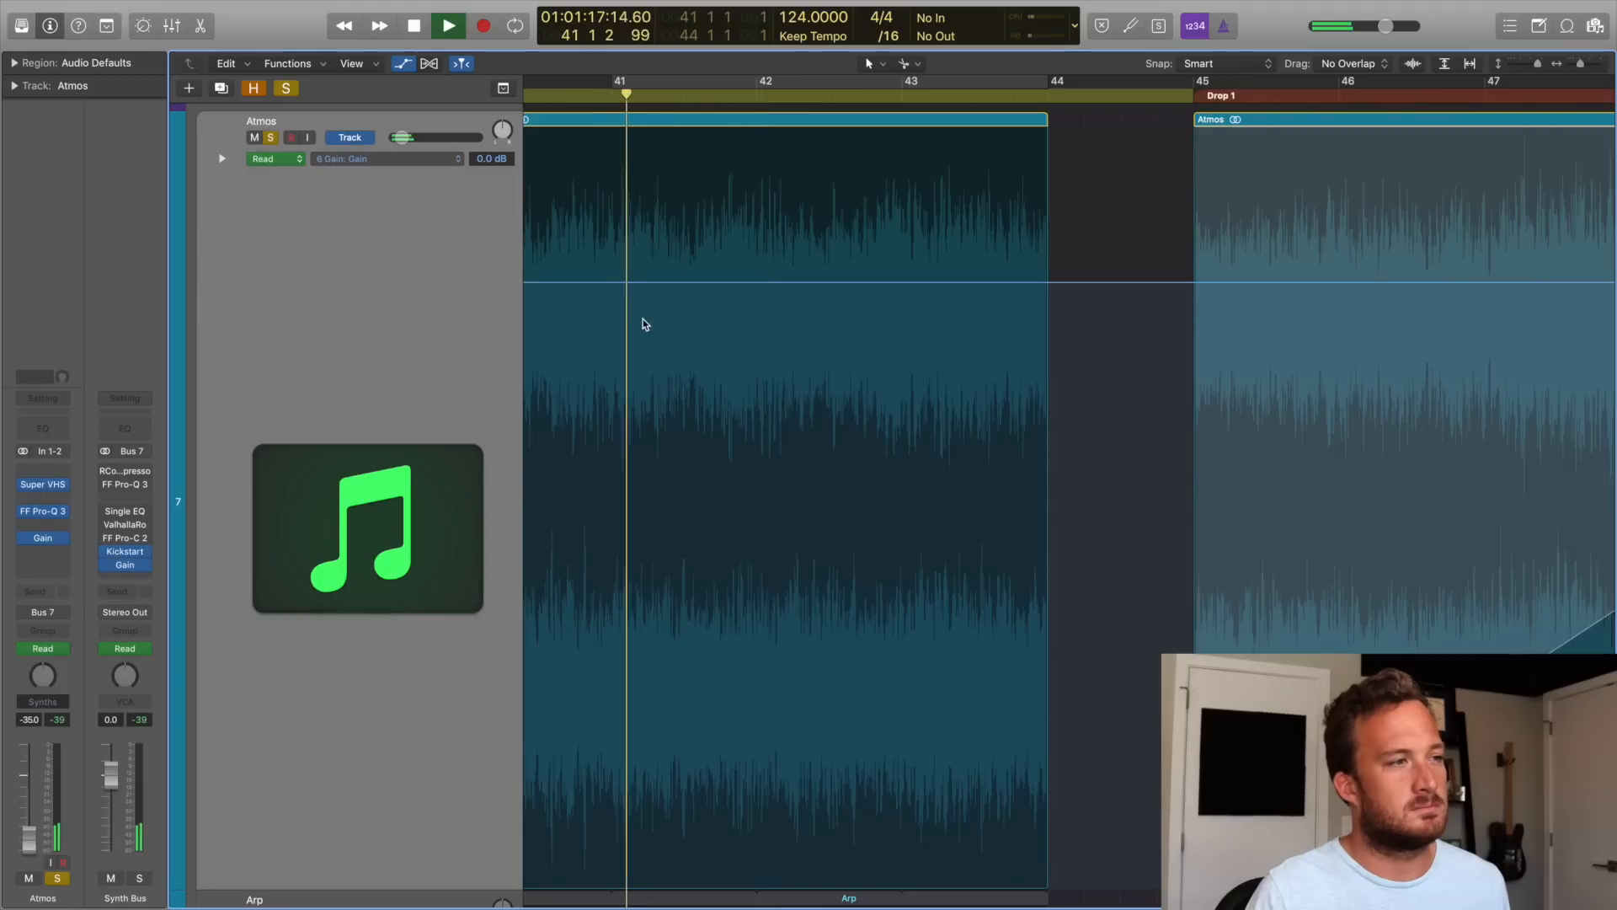
pyautogui.press('s')
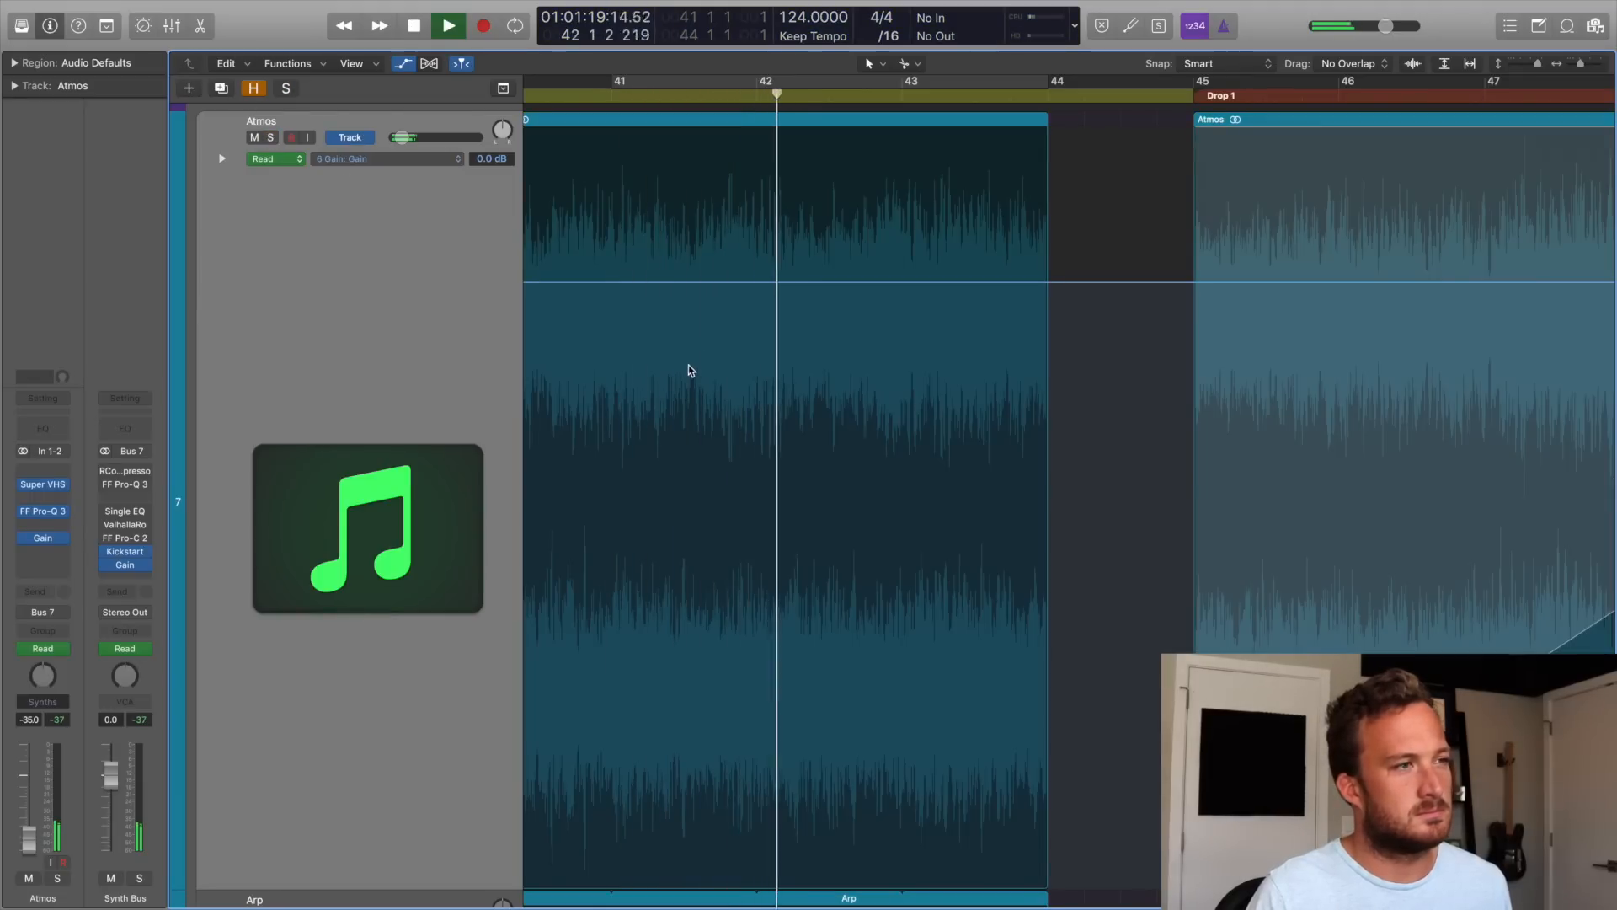
pyautogui.click(599, 283)
pyautogui.click(1046, 283)
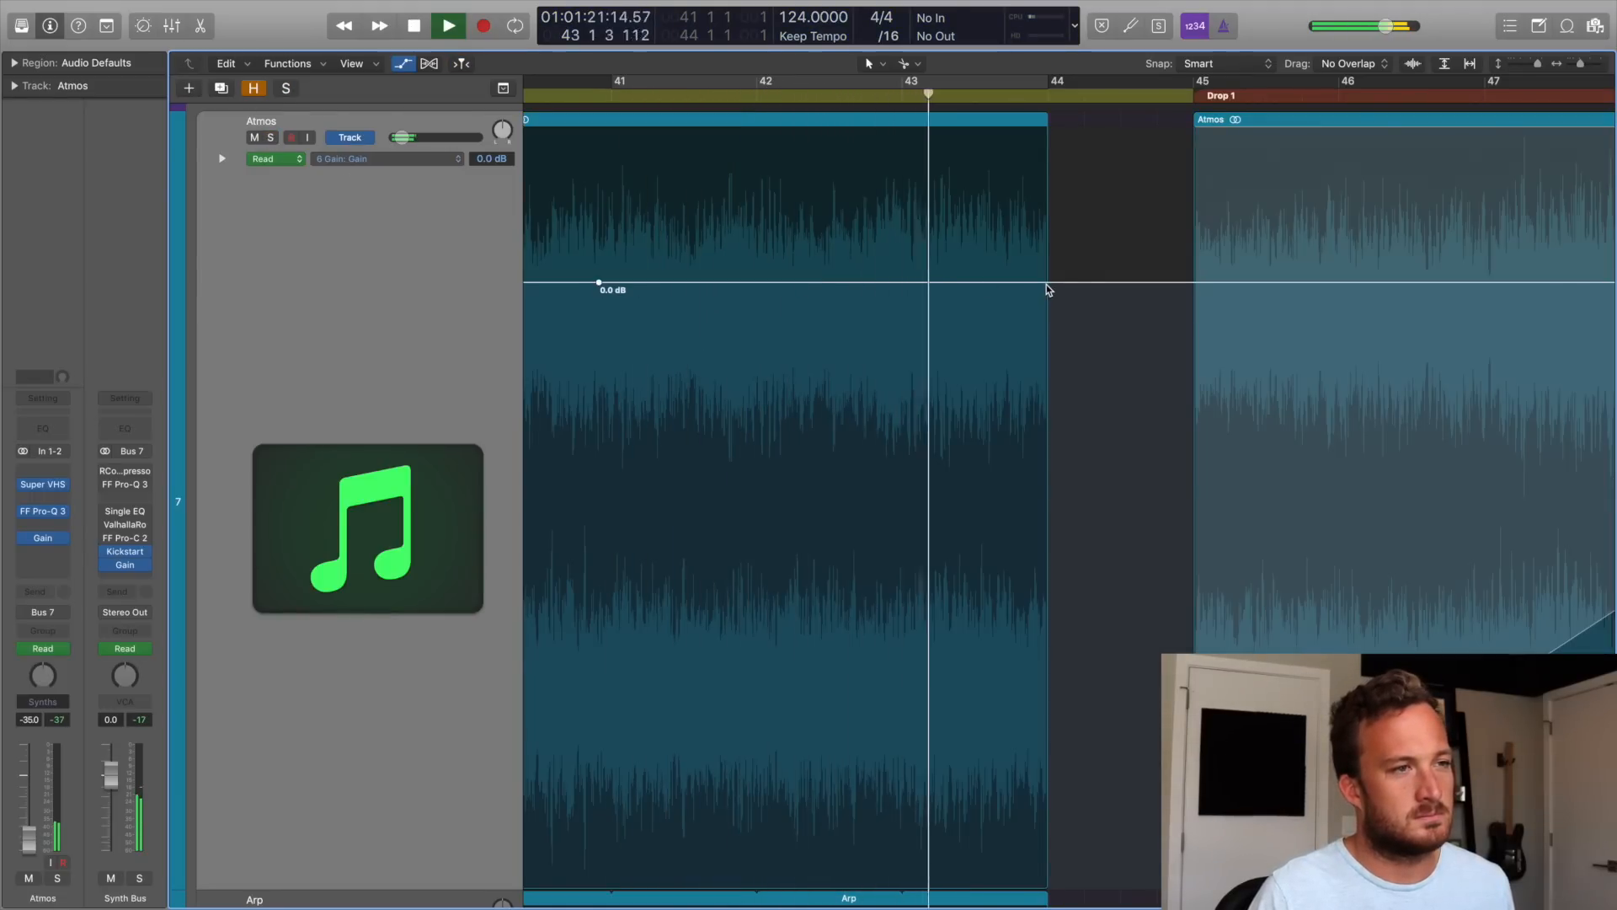
pyautogui.click(1099, 283)
pyautogui.click(1162, 282)
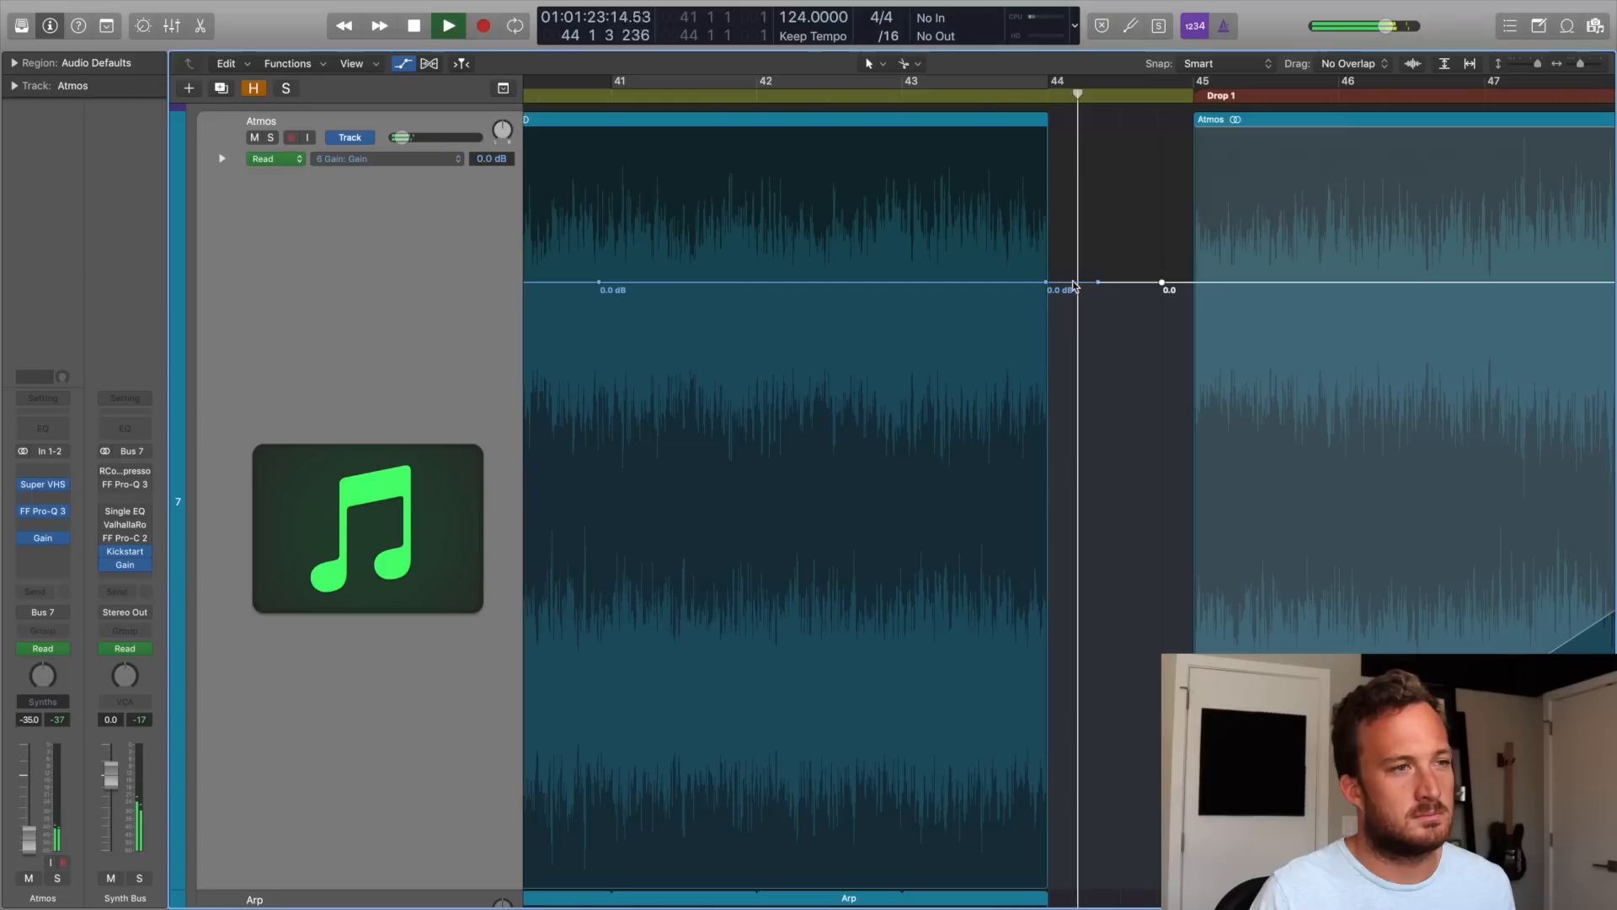
pyautogui.press('space')
pyautogui.moveTo(1073, 269); pyautogui.dragTo(1072, 204)
# Curve the Atmos gain ramp upward, nudge its starting point closer to bar 41, and raise the bar 44 plateau to +12.1 dB.
pyautogui.click(610, 94)
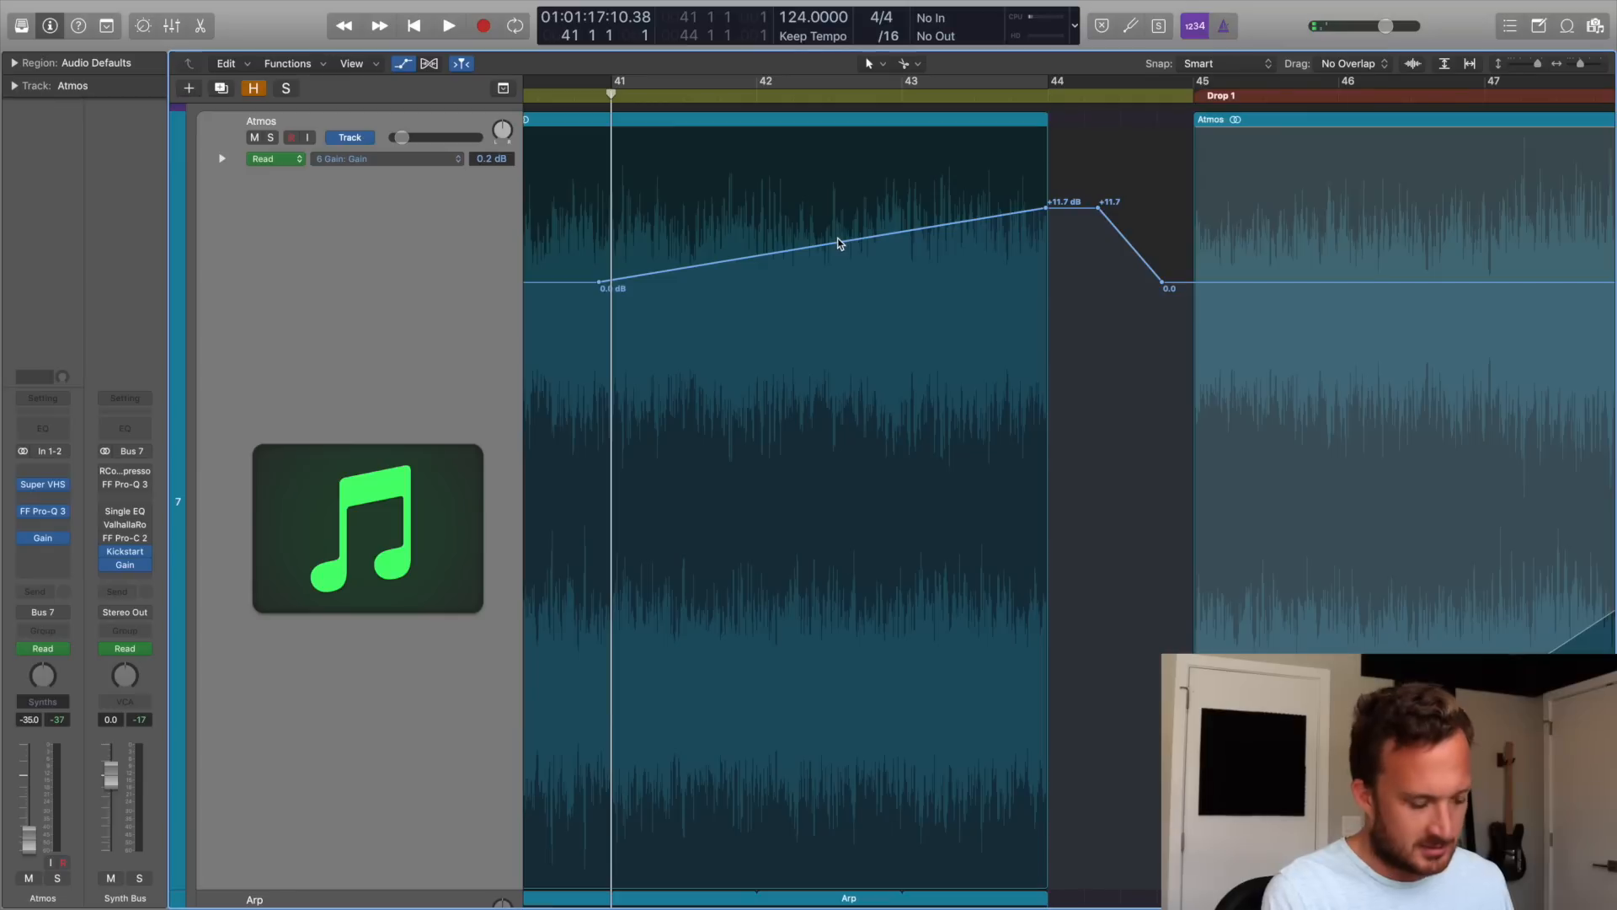
pyautogui.moveTo(838, 243); pyautogui.dragTo(839, 267)
pyautogui.press('space')
pyautogui.moveTo(599, 282); pyautogui.dragTo(605, 282)
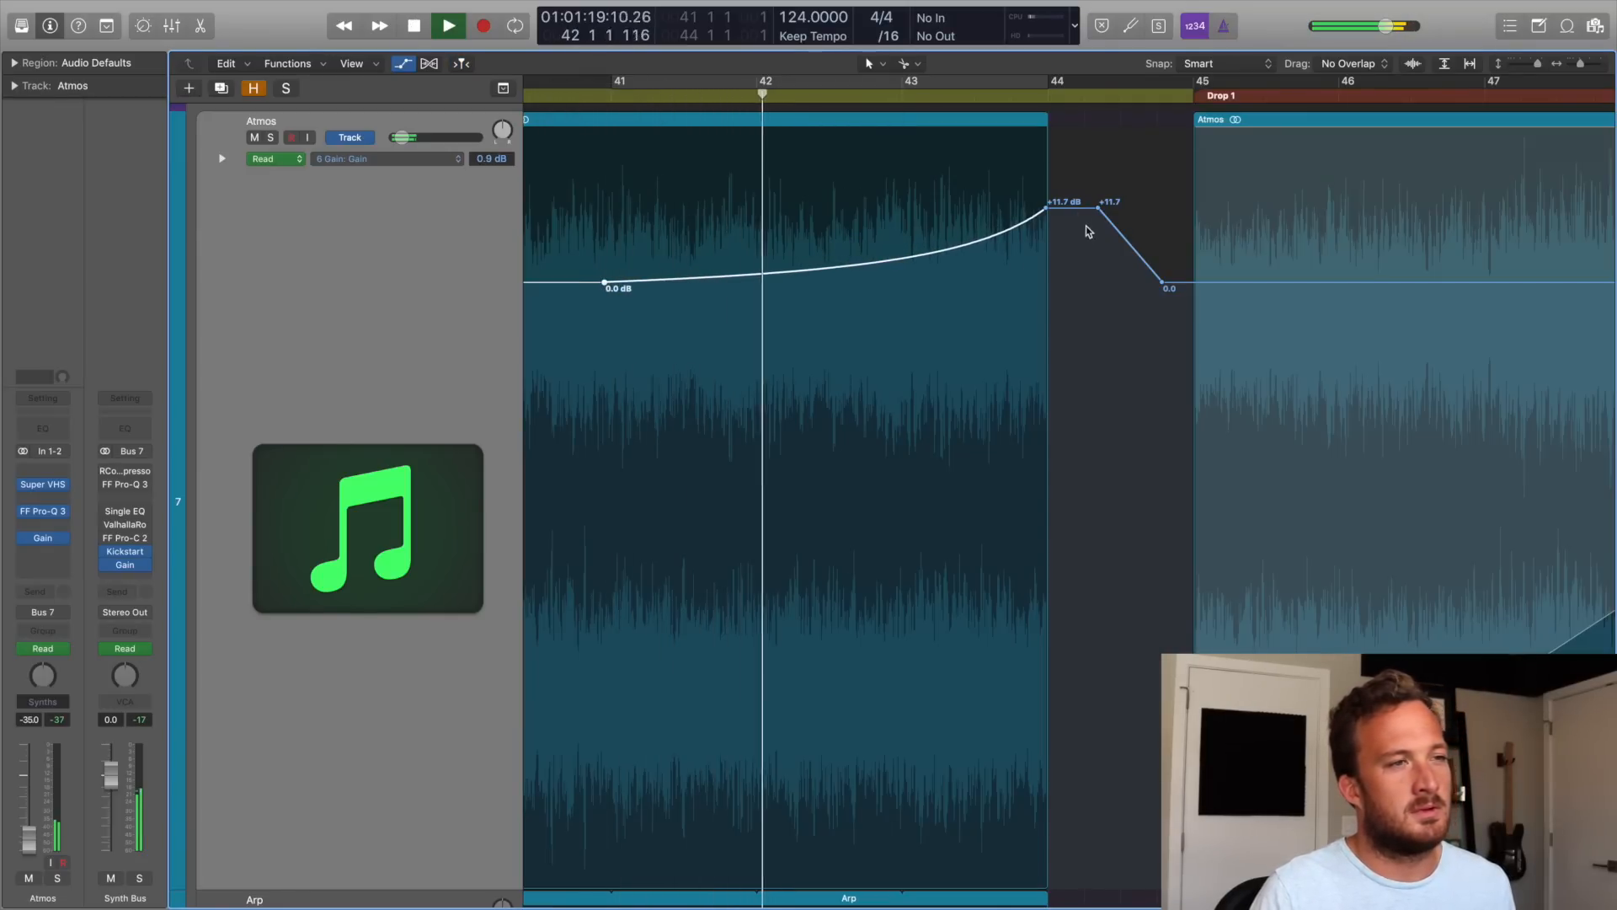
pyautogui.moveTo(1078, 207); pyautogui.dragTo(1079, 204)
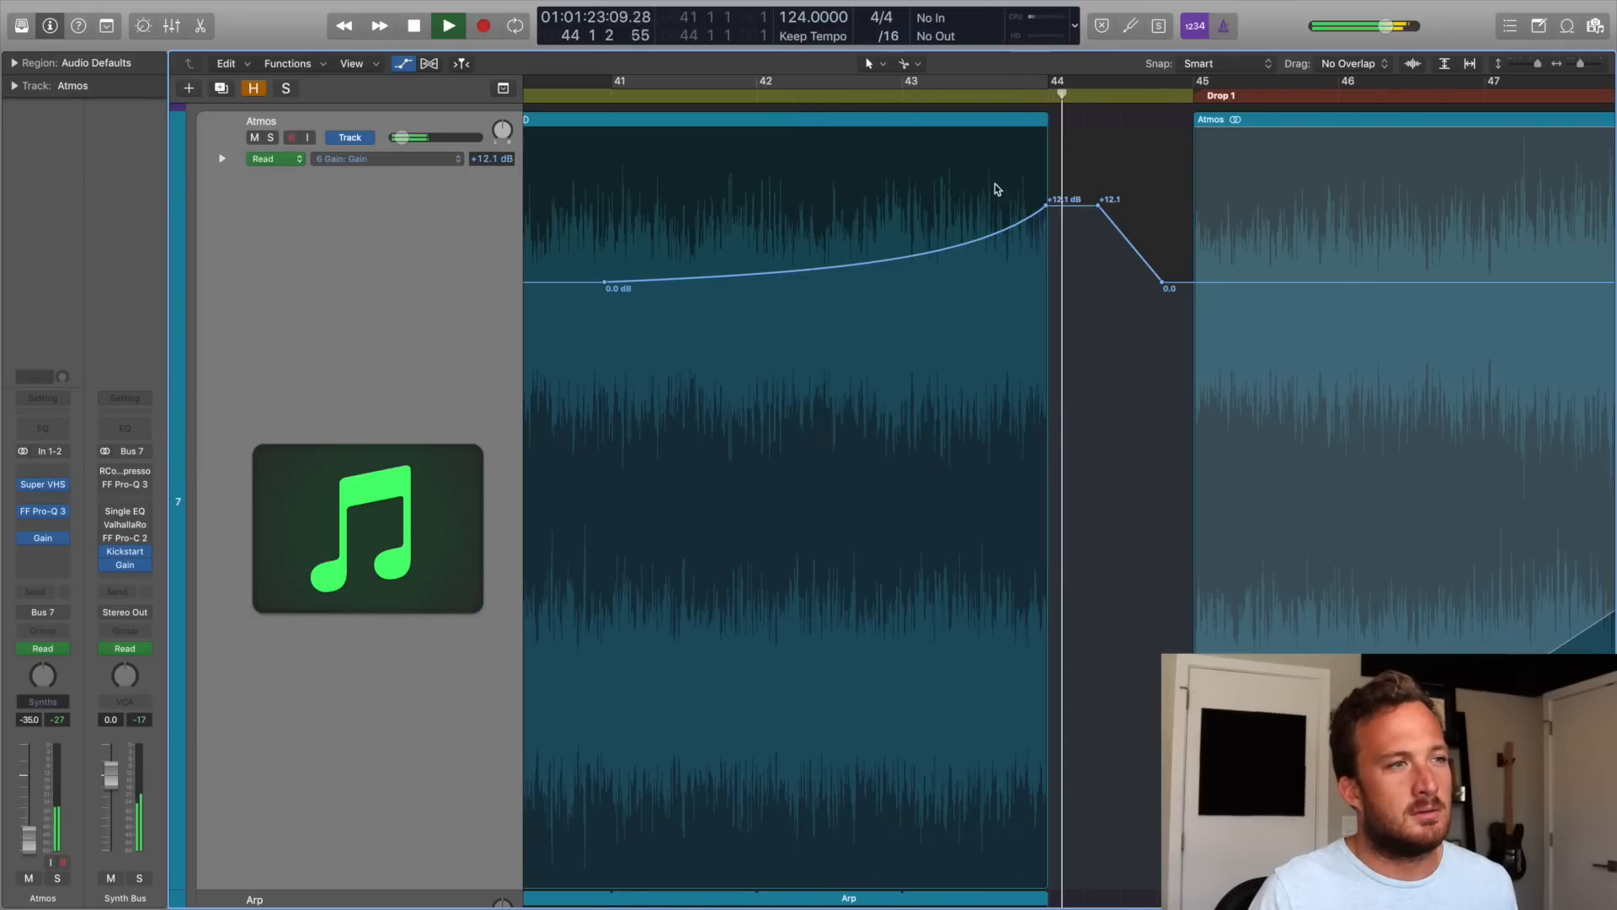
# Raise the Atmos gain plateau at bar 44 to +17.0 dB and play the build again.
pyautogui.press('space')
pyautogui.press('space')
pyautogui.moveTo(1064, 204); pyautogui.dragTo(1064, 176)
pyautogui.press('space')
pyautogui.press('space')
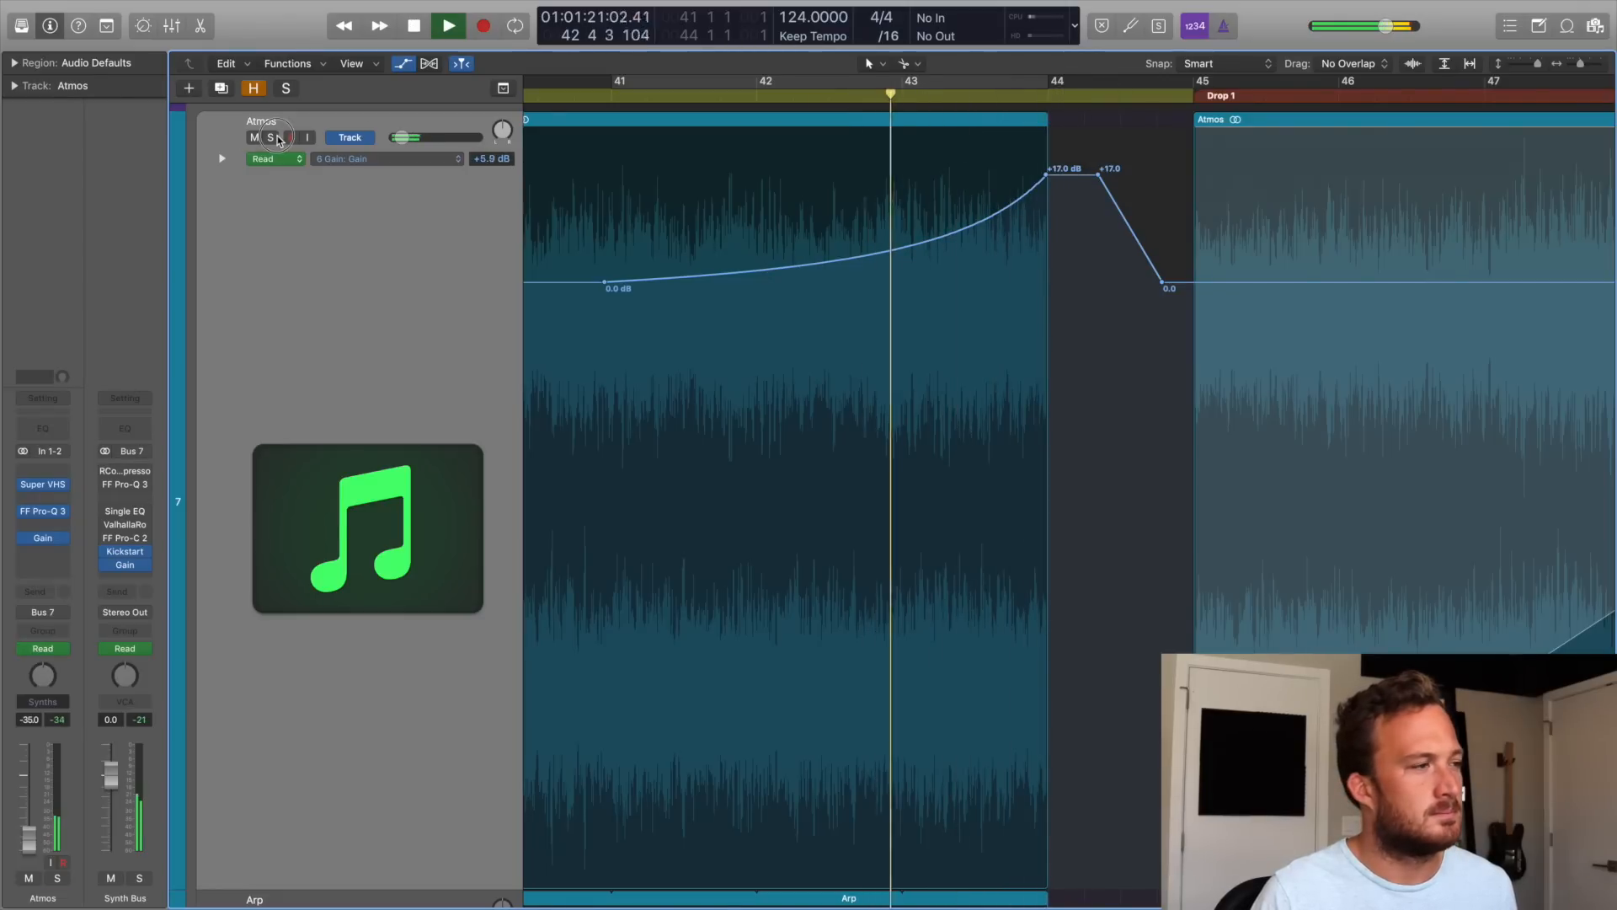
# Solo the Atmos track, replay it from bar 41, and adjust the fade-out of its Build 1 region.
pyautogui.click(270, 138)
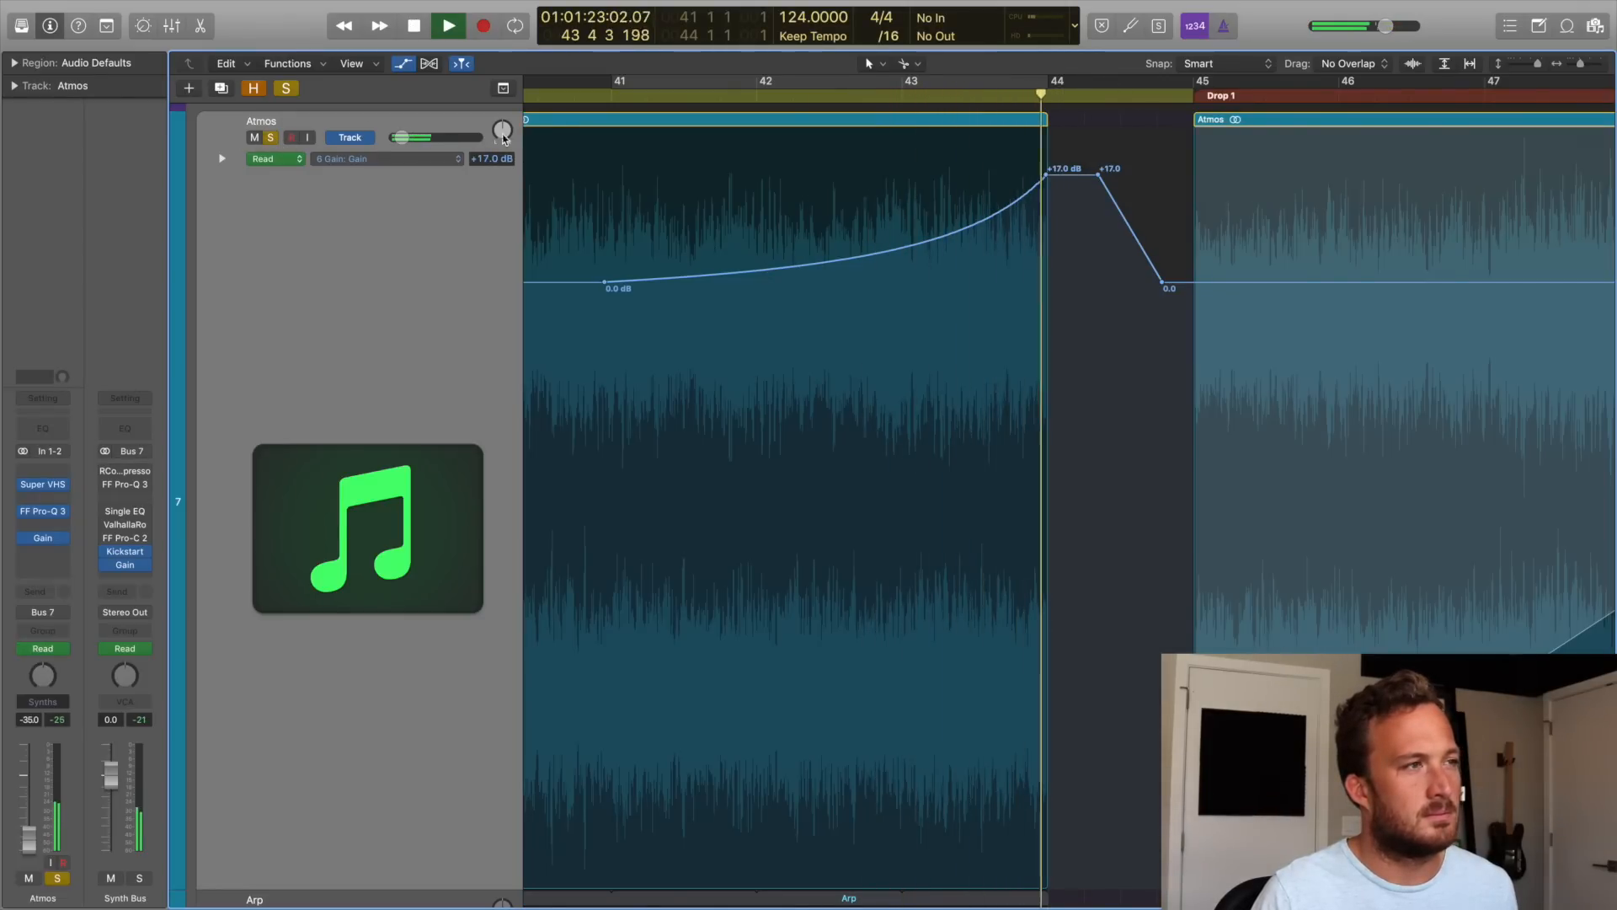
pyautogui.click(592, 96)
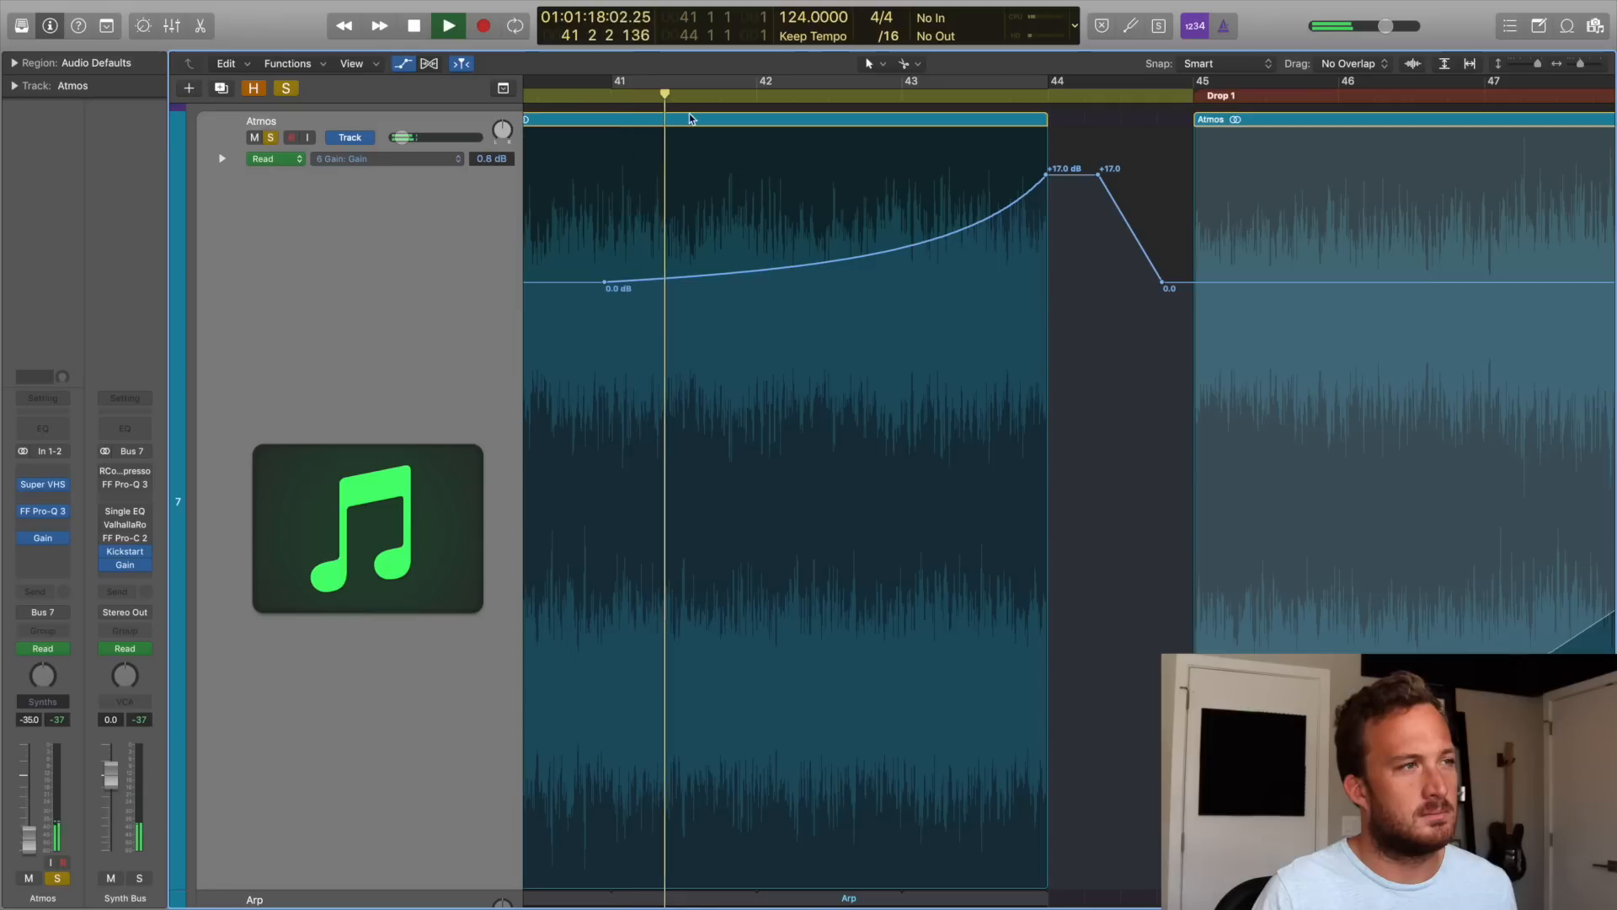
pyautogui.click(603, 153)
pyautogui.click(15, 63)
pyautogui.moveTo(84, 261); pyautogui.dragTo(99, 244)
pyautogui.click(36, 64)
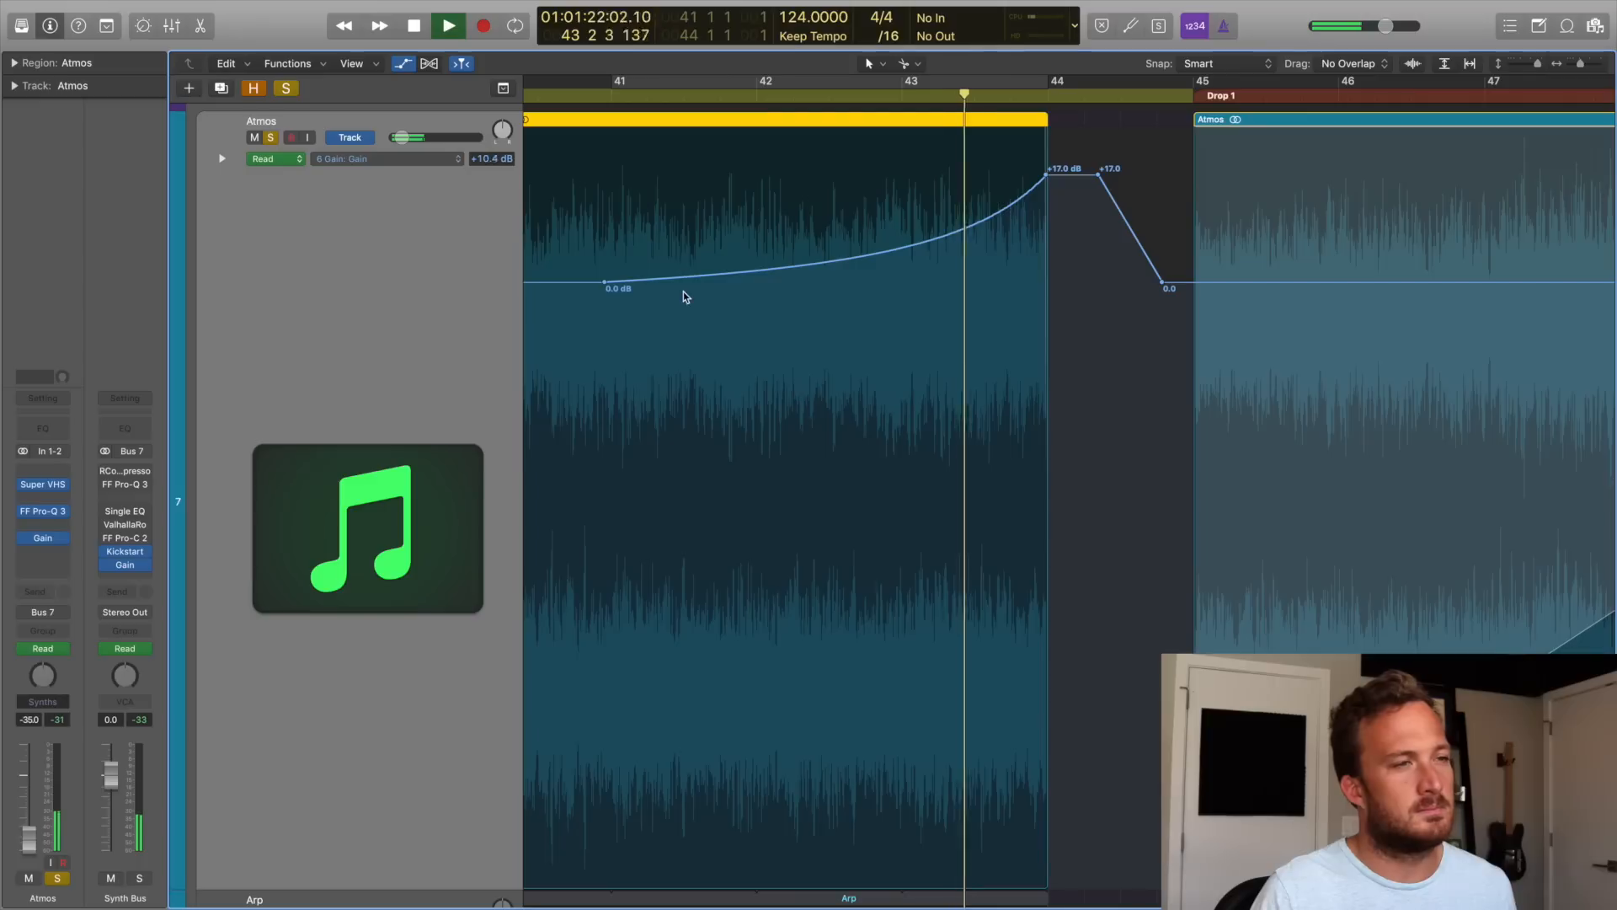
# Play the Atmos build again from bar 41 with the solo turned off.
pyautogui.click(631, 97)
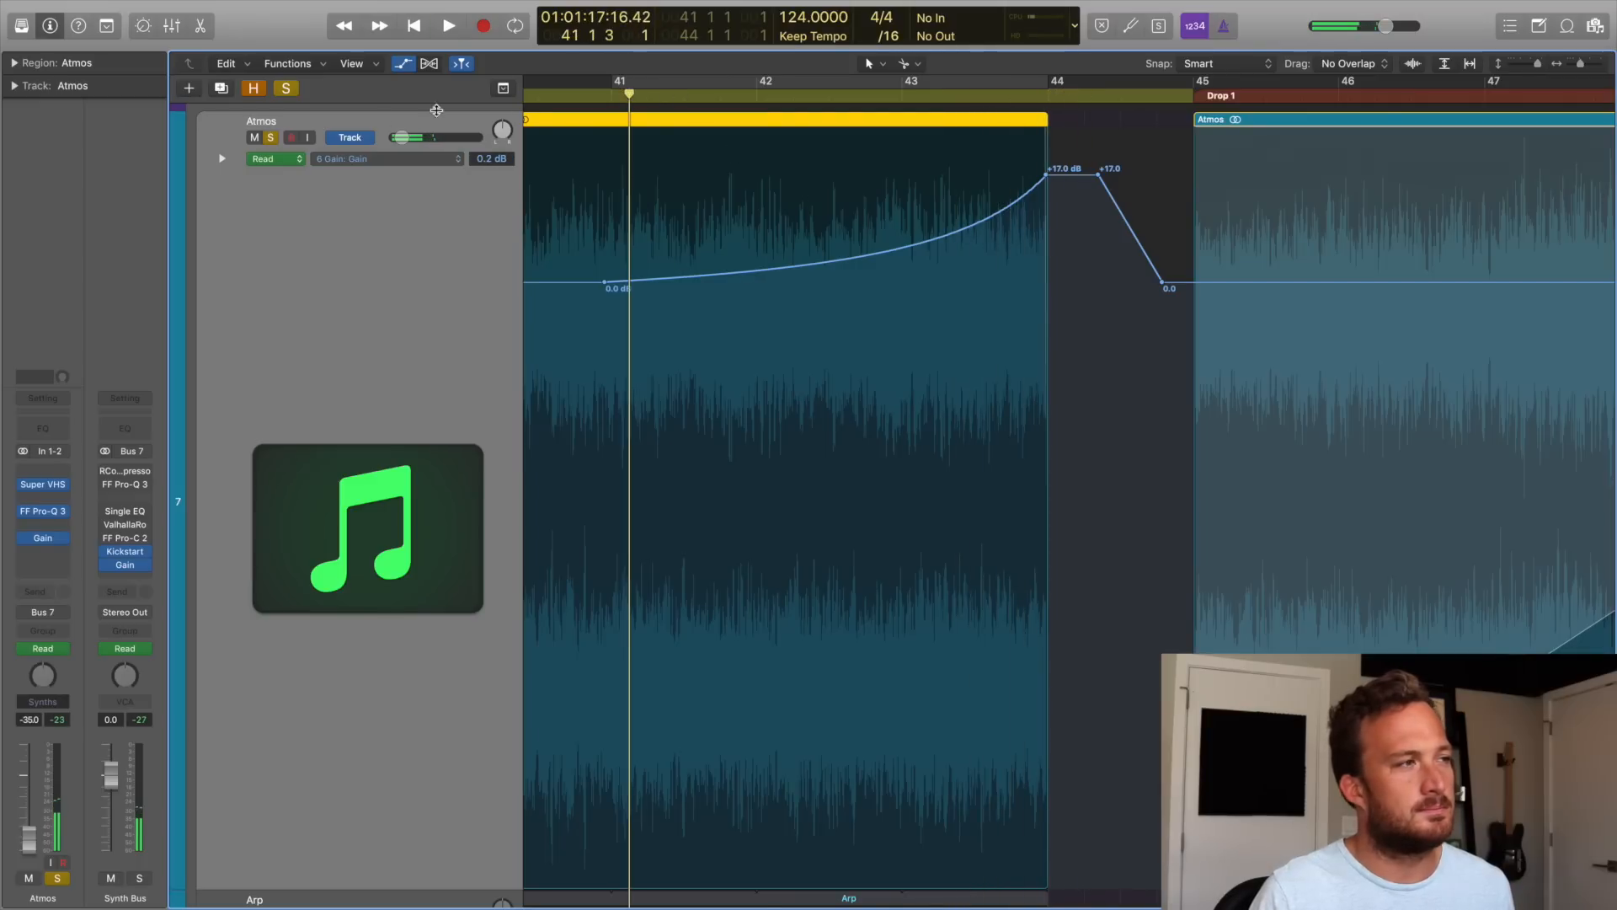
pyautogui.click(285, 89)
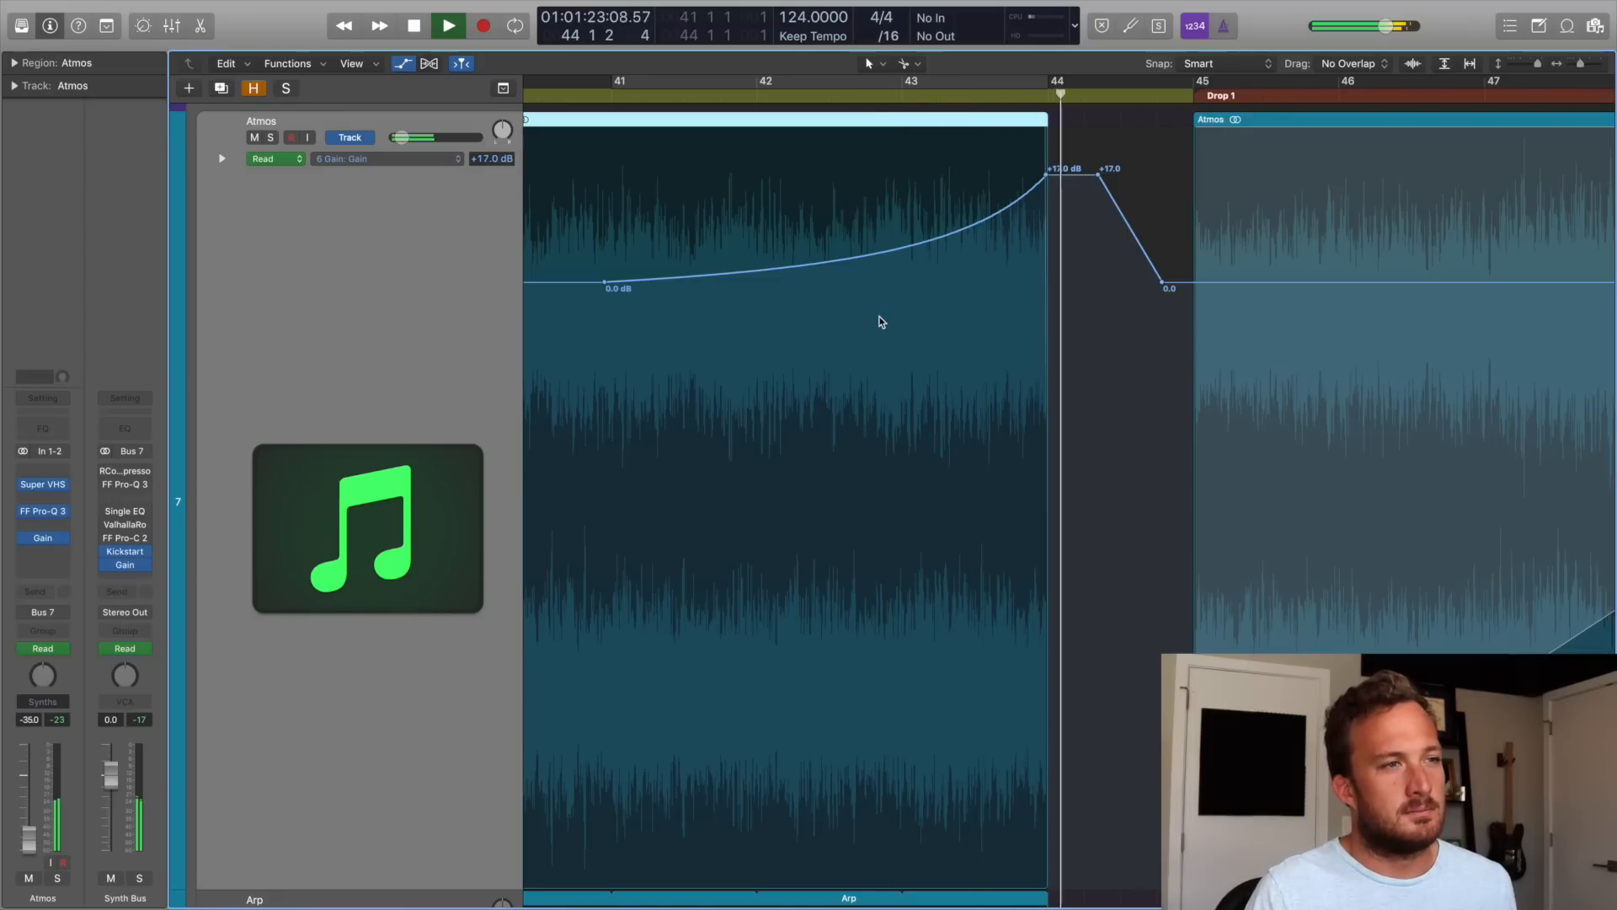
pyautogui.press('space')
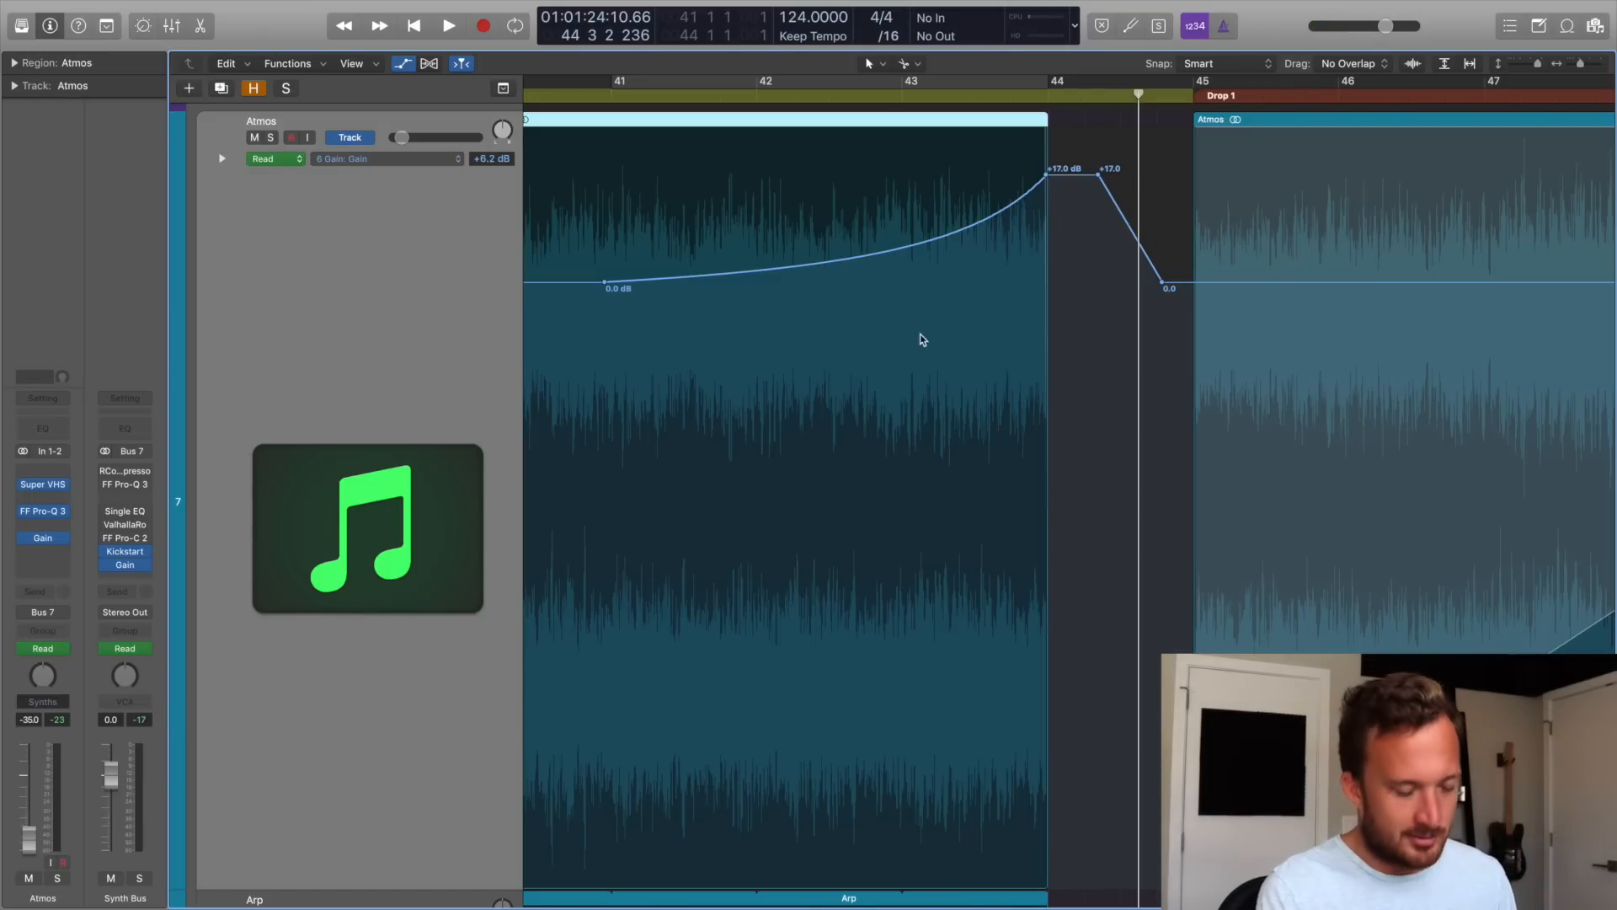
# Hide the track automation, set a one-bar cycle at the start of Drop 1, and play the Deep Stab track soloed.
pyautogui.press('a')
pyautogui.click(1074, 408)
pyautogui.press('z')
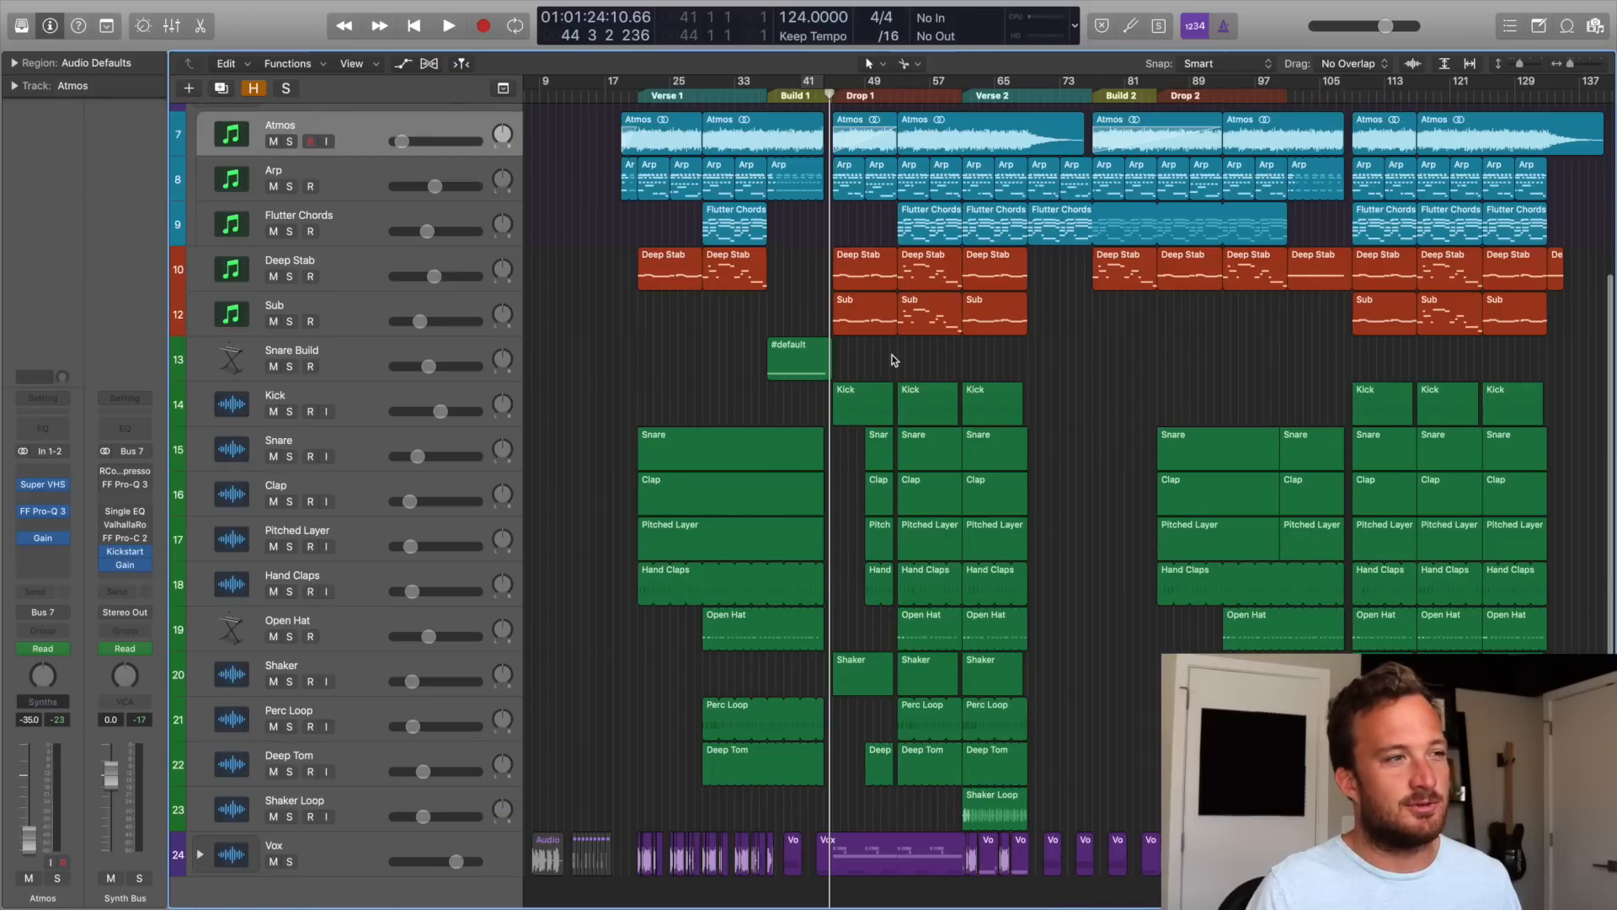
pyautogui.scroll(10, 894, 360)
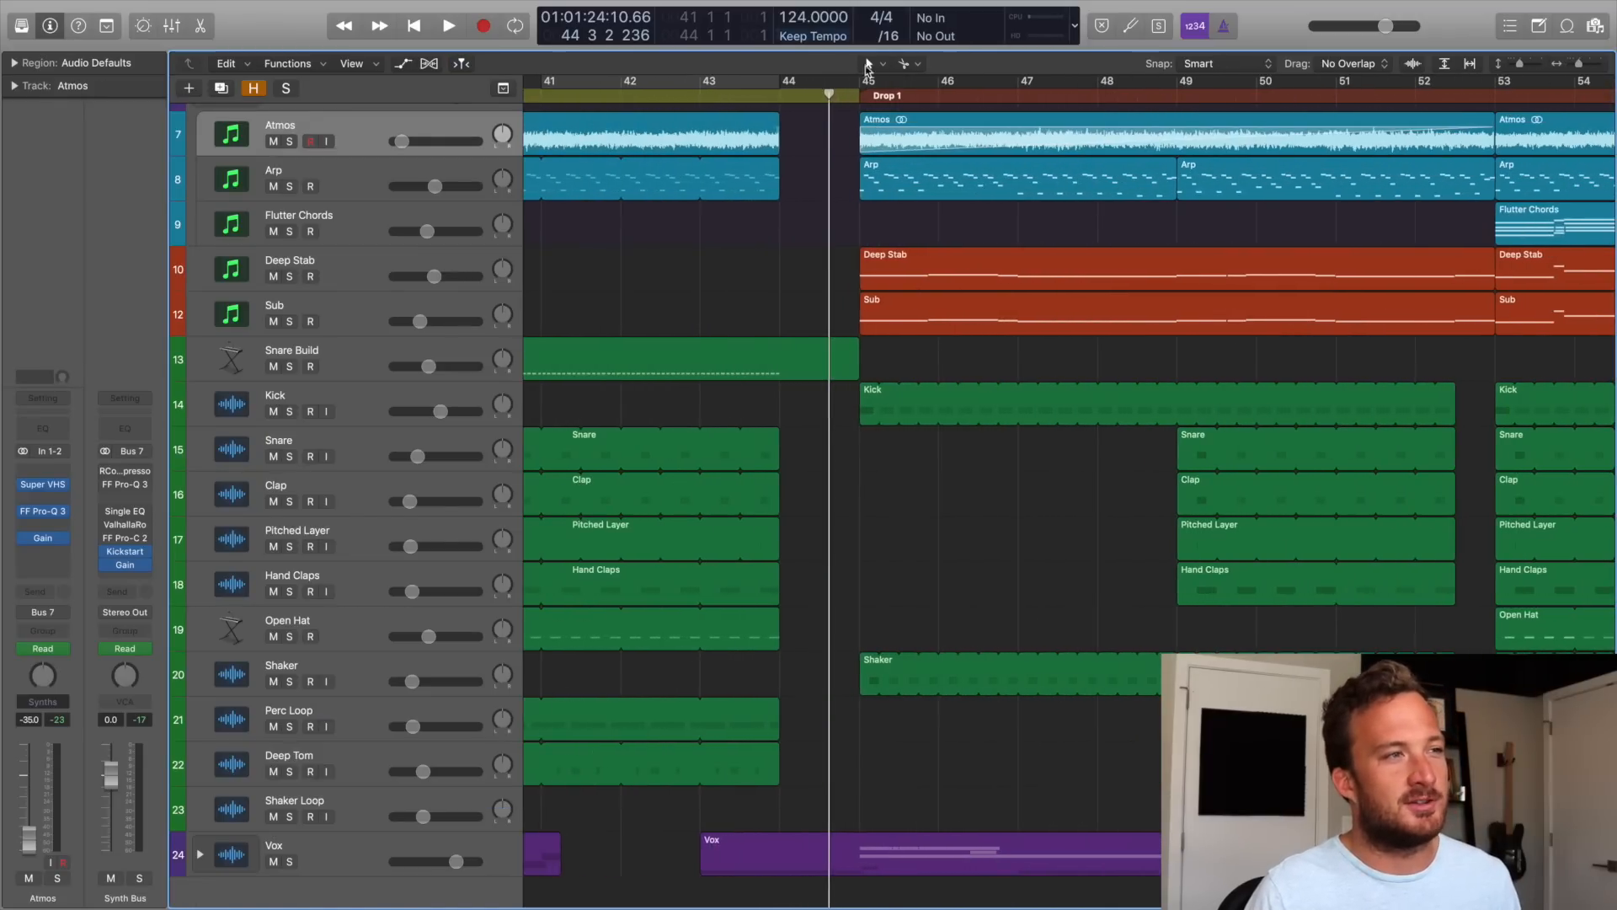
pyautogui.moveTo(864, 84); pyautogui.dragTo(937, 84)
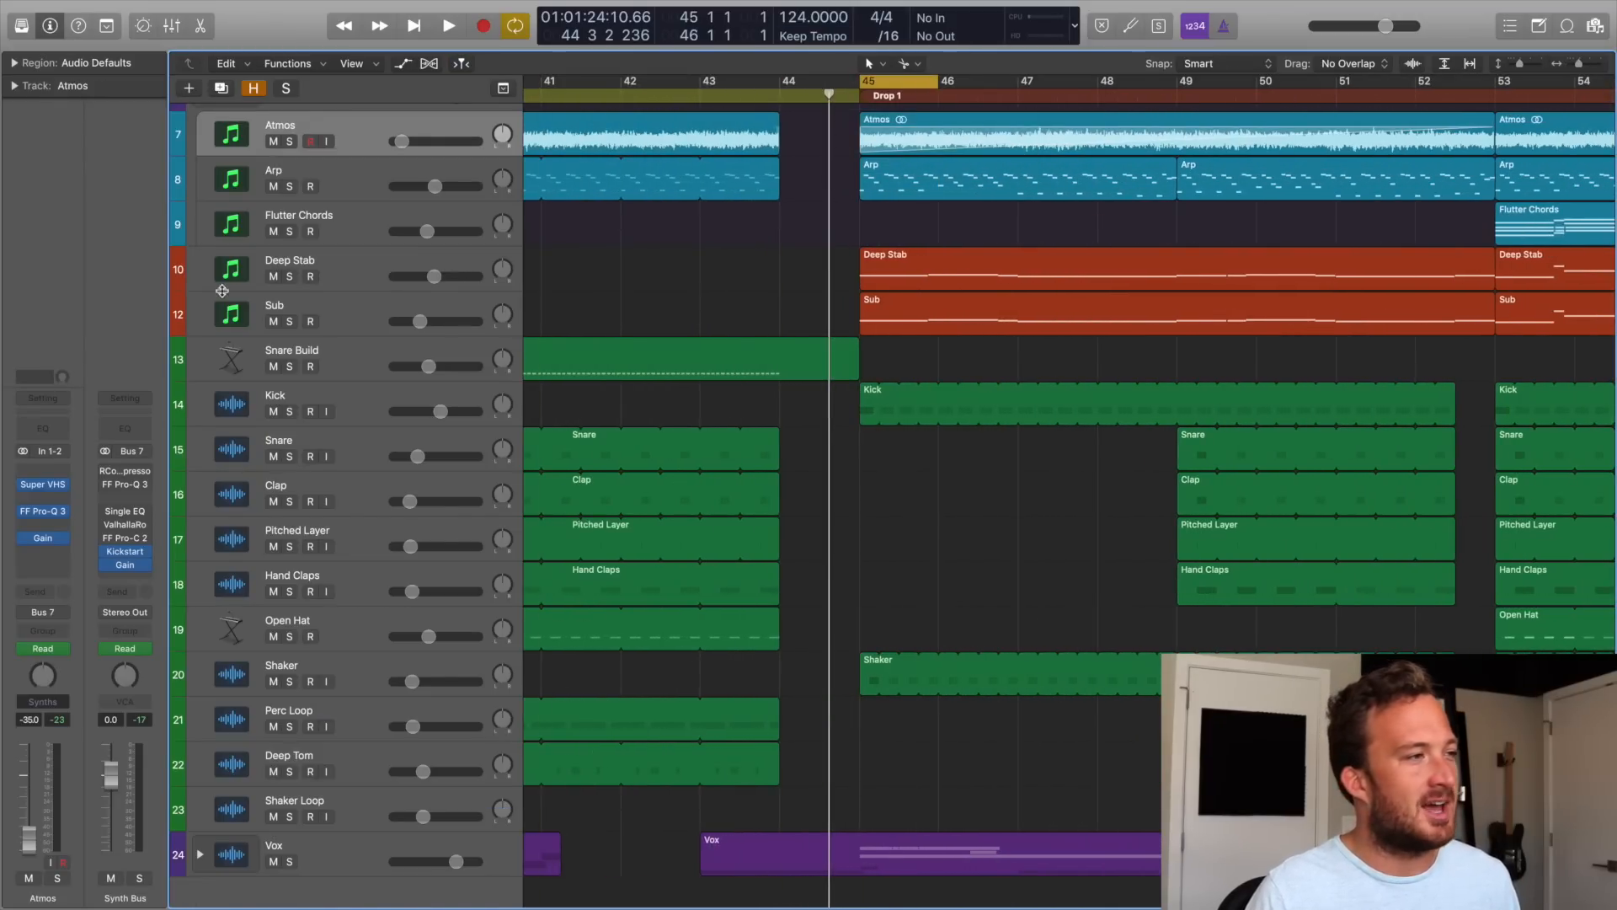
pyautogui.click(288, 277)
pyautogui.press('space')
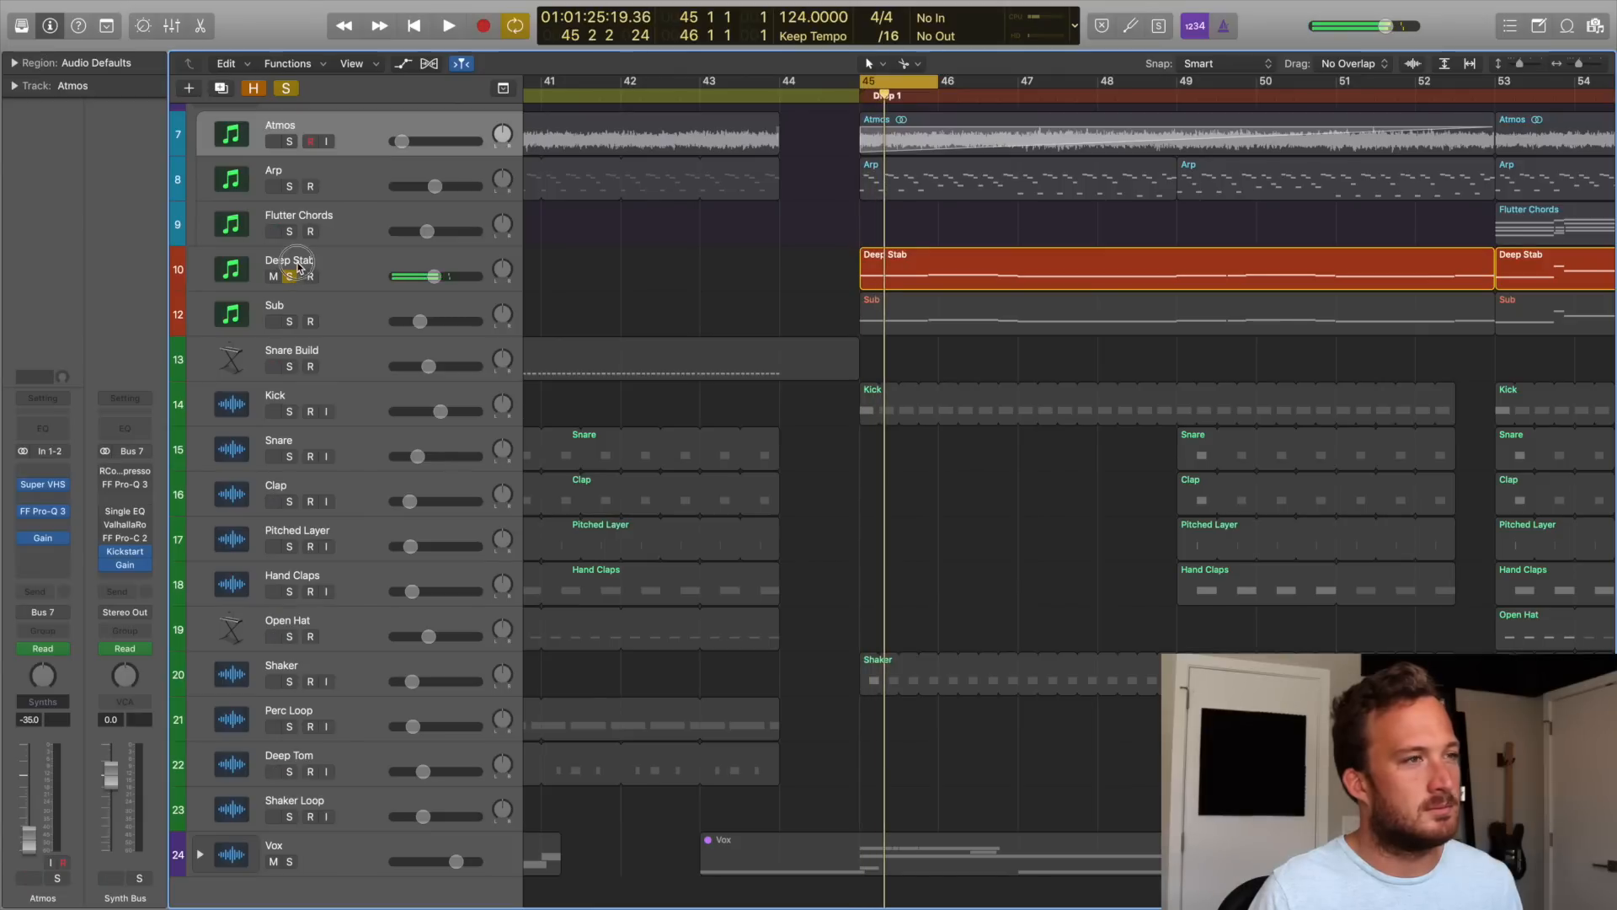
# Shorten the cycle to the first two beats of bar 45, bypass Deep Stab's ValhallaVi and EchoBoy Jr, and play the loop.
pyautogui.click(297, 267)
pyautogui.moveTo(933, 84); pyautogui.dragTo(898, 84)
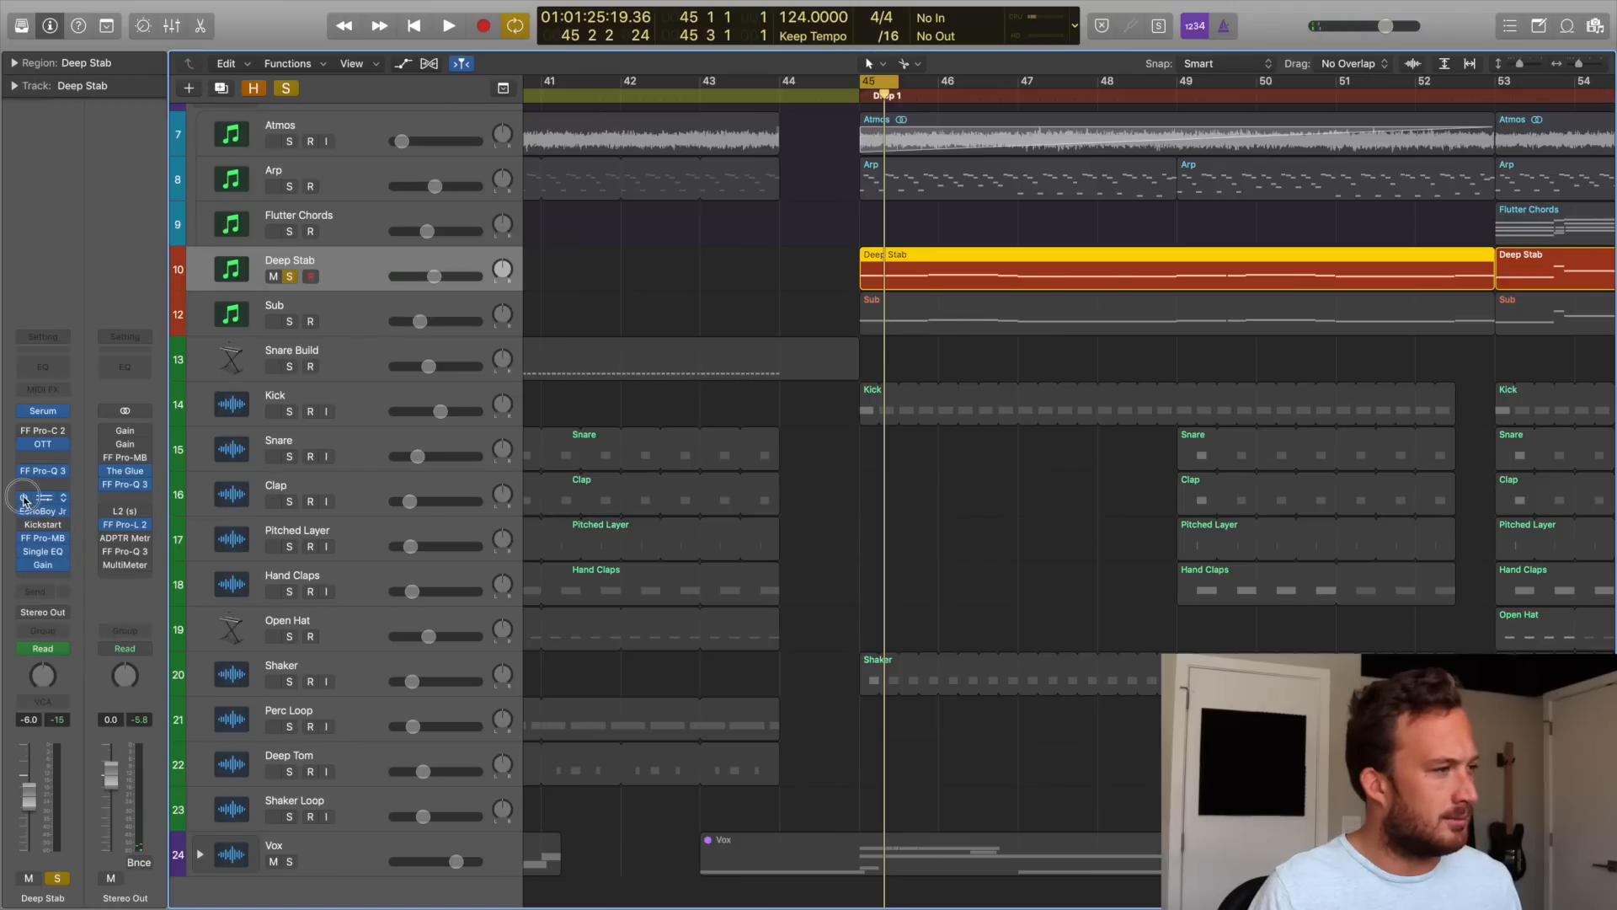
pyautogui.press('space')
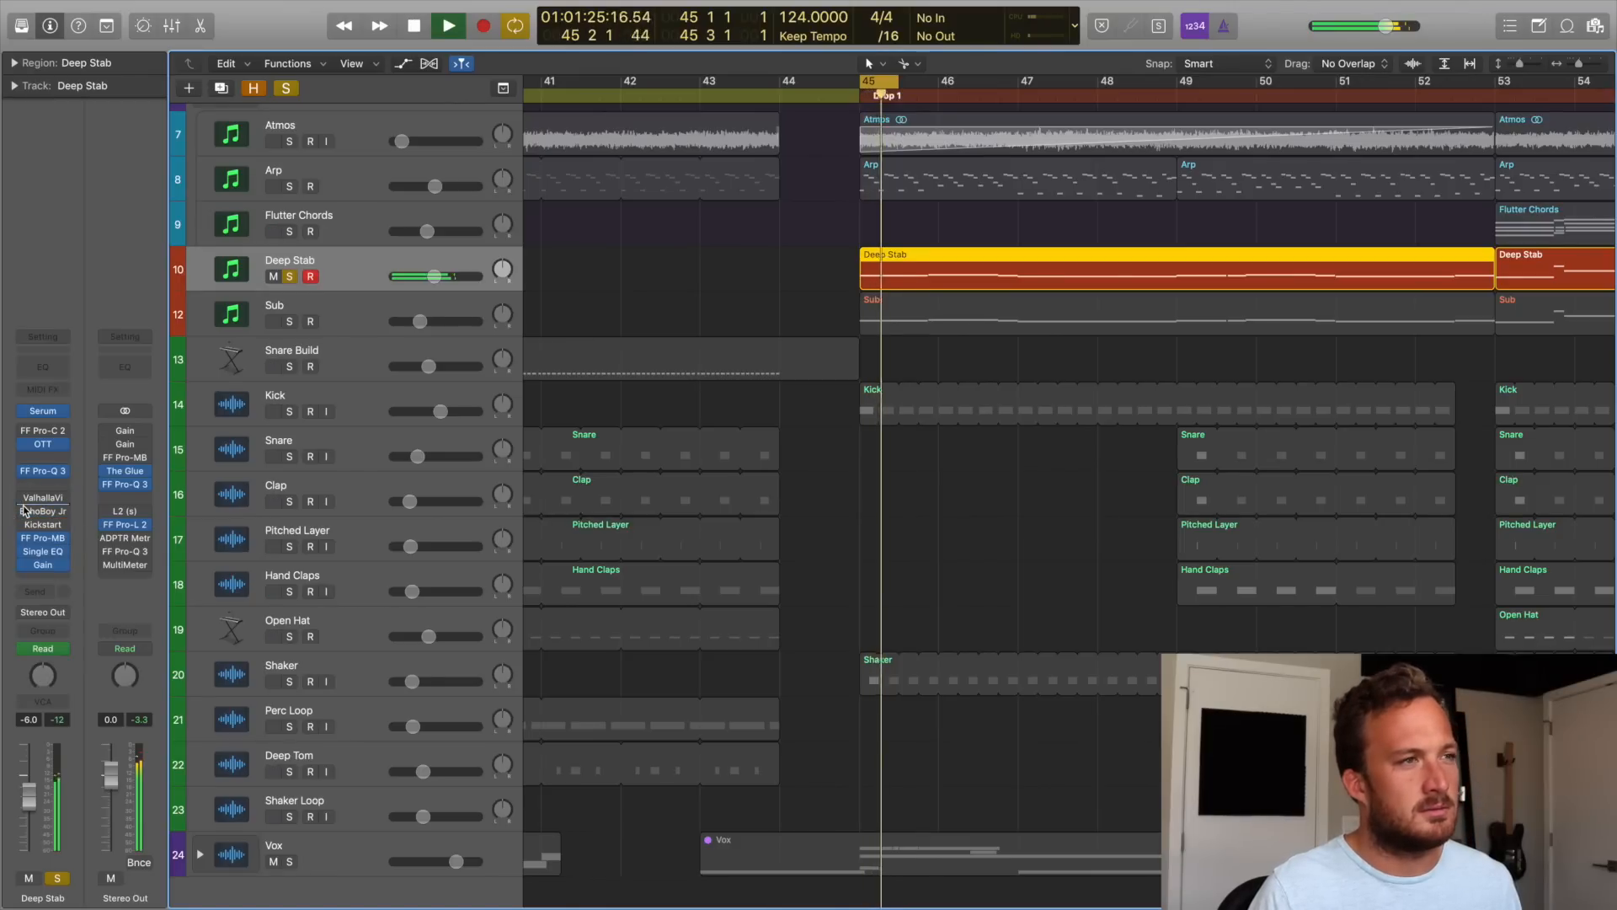
pyautogui.press('space')
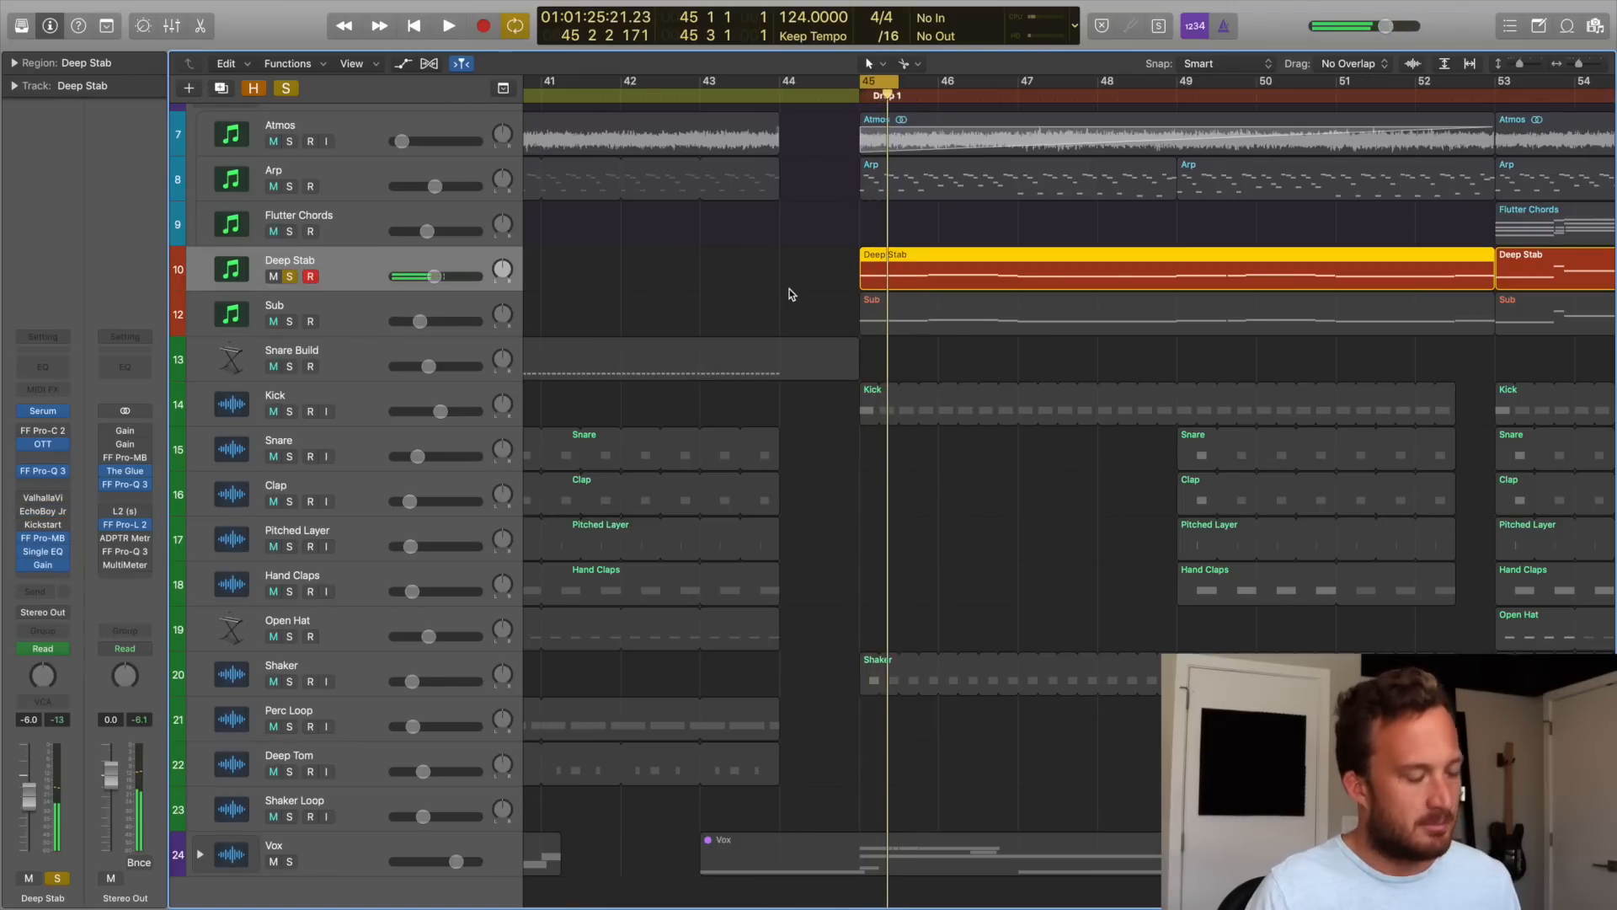
# Bounce the Deep Stab region in place to a new track named Reverse Stab, with Normalize set to On.
pyautogui.hotkey('ctrl', 'b')
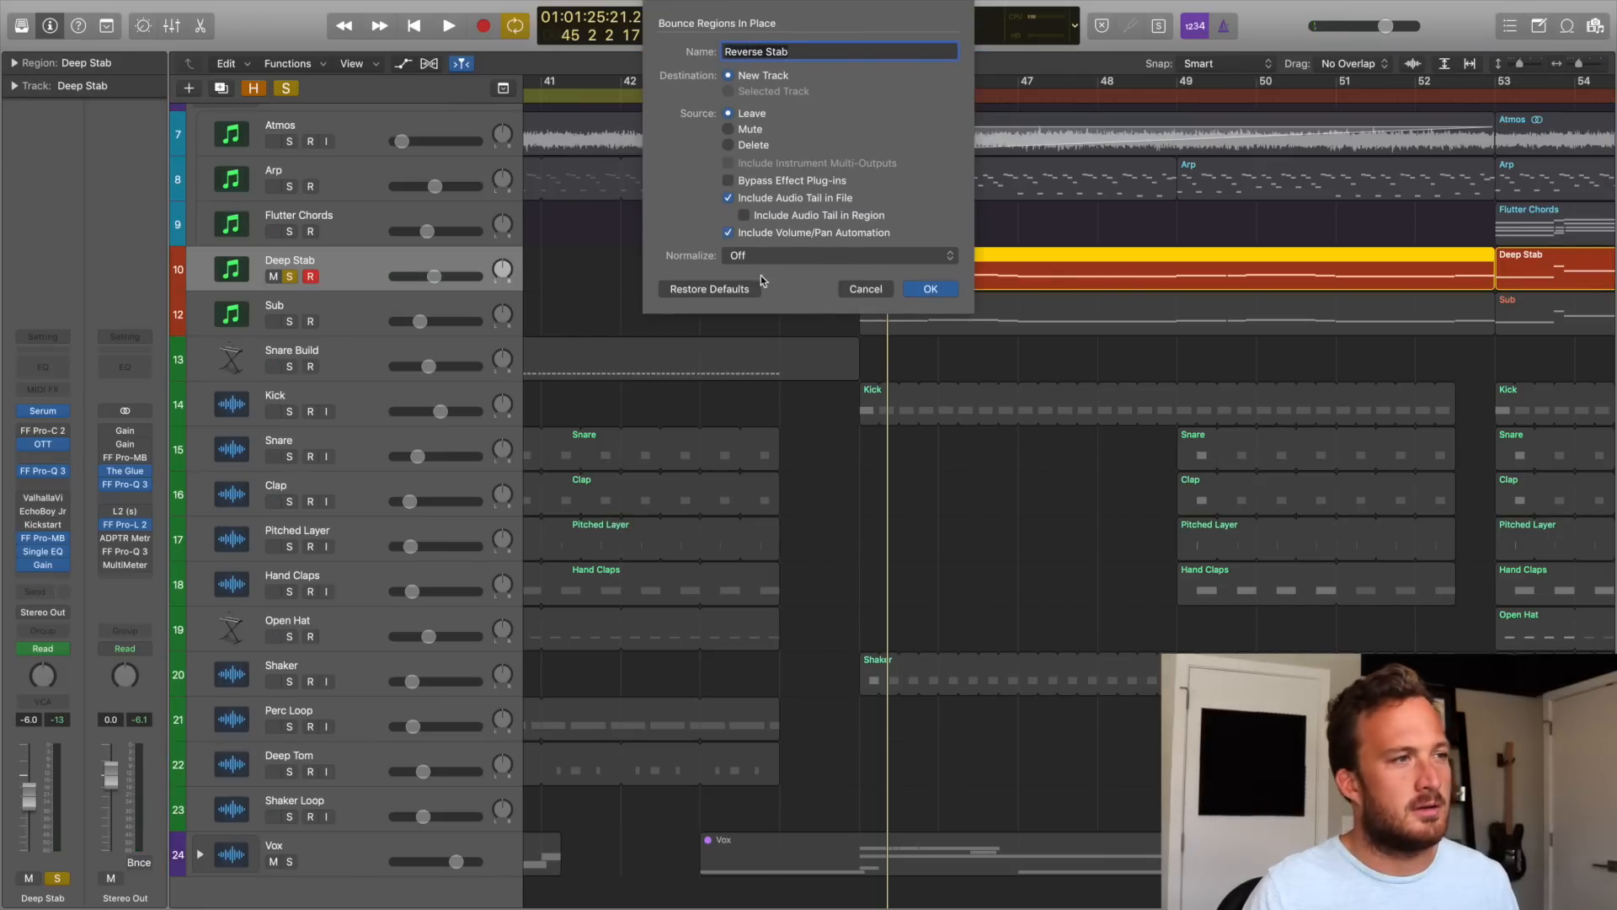
pyautogui.click(803, 260)
pyautogui.click(778, 291)
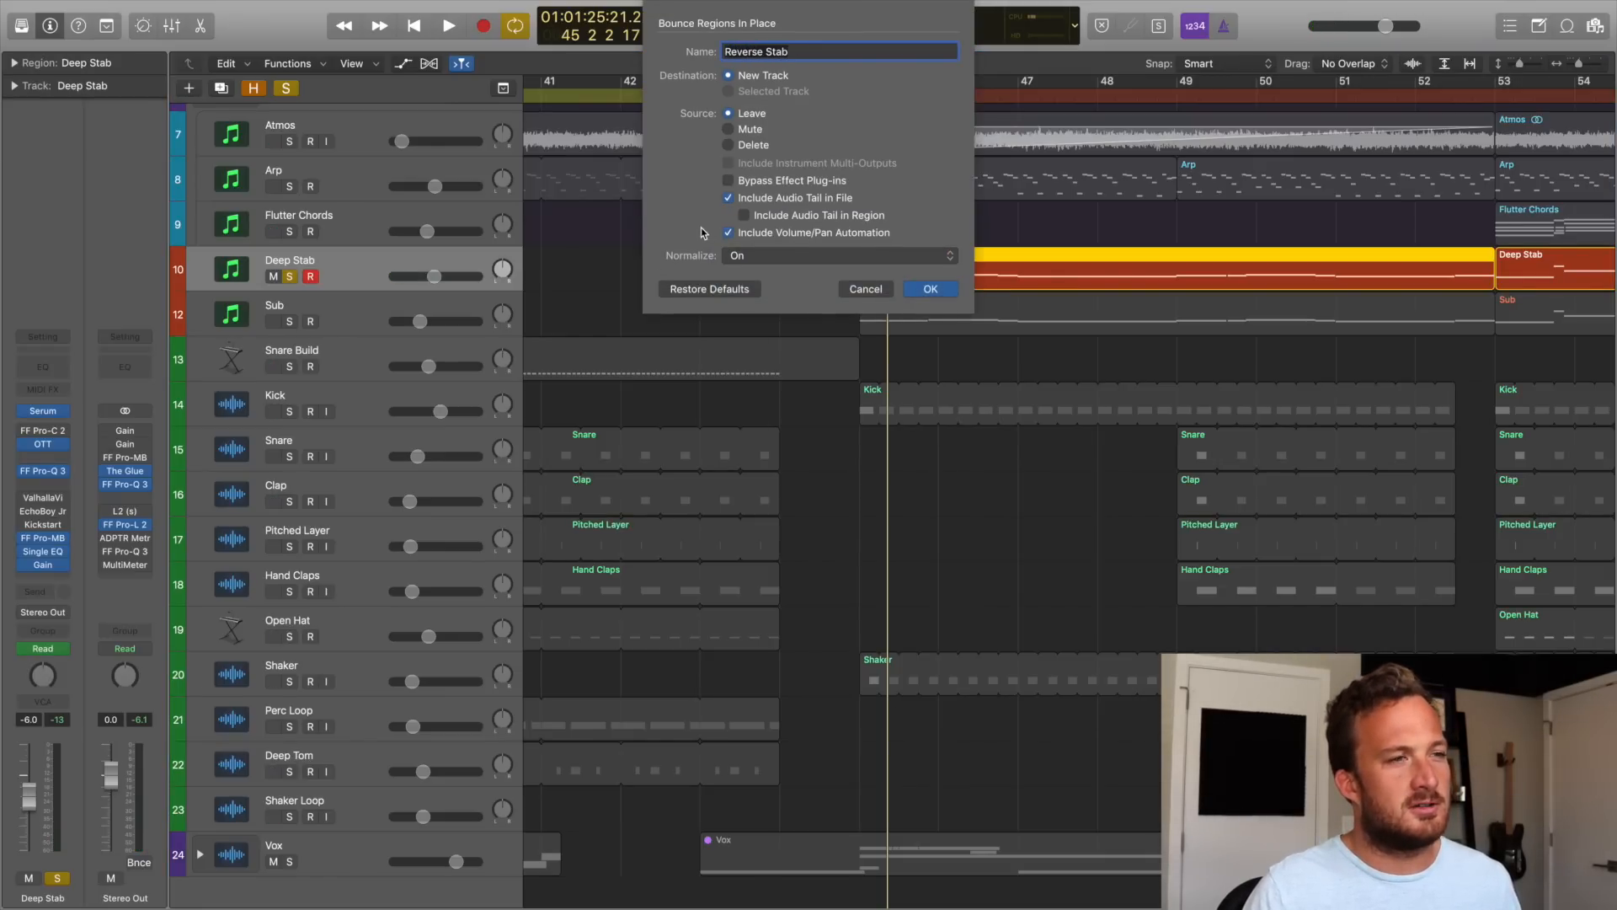
pyautogui.press('Return')
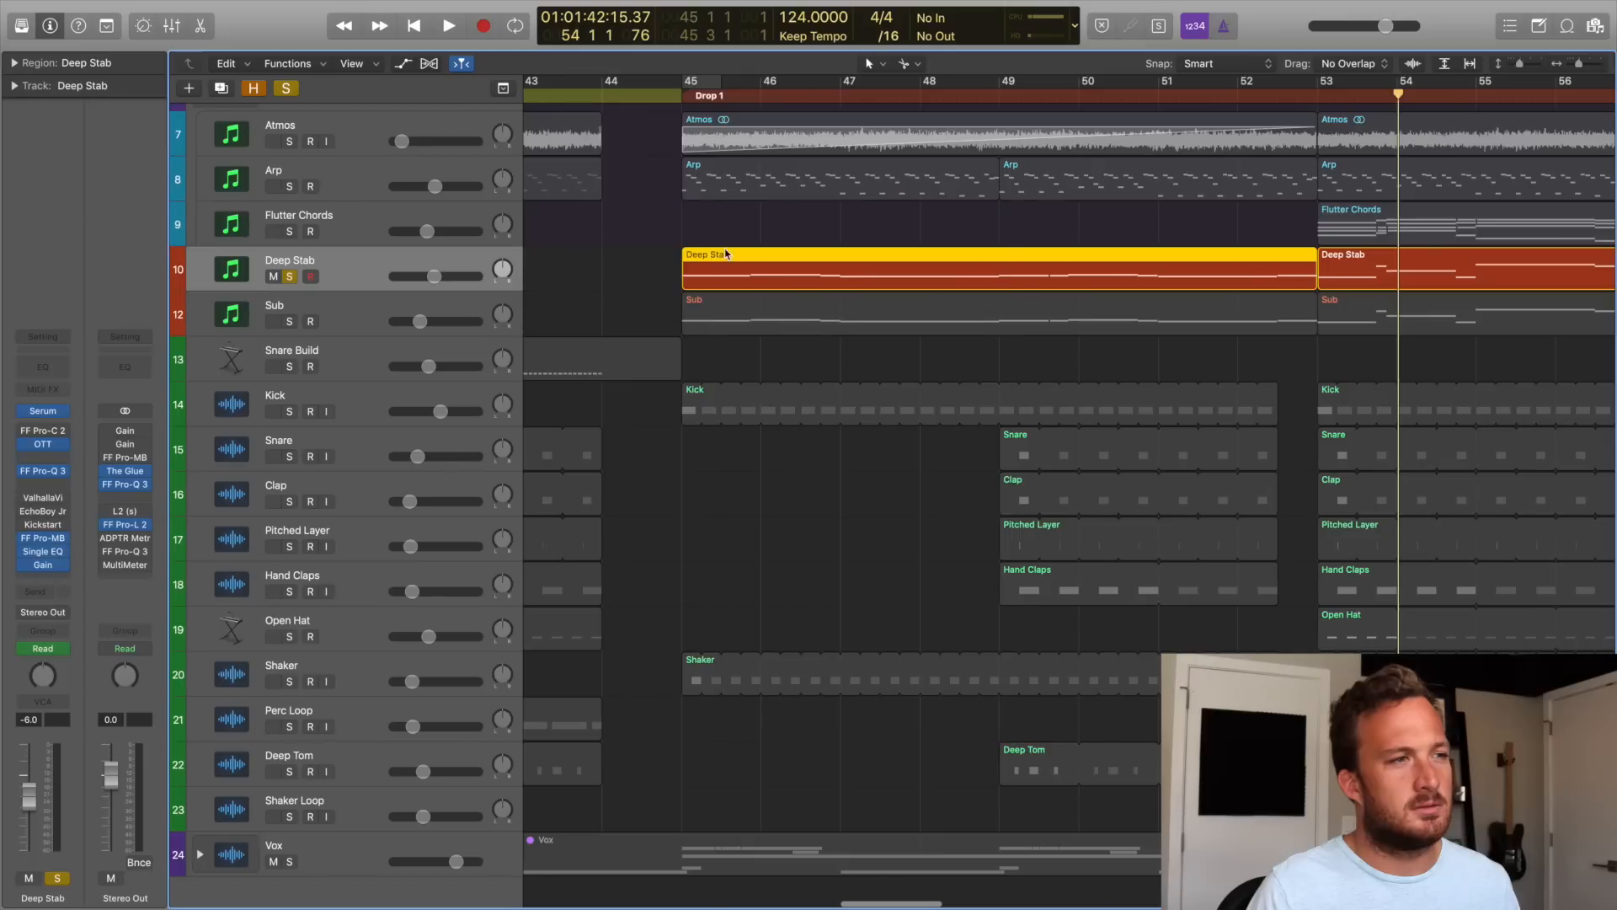
# Switch the solo to the Reverse Stab track, split its region at beat 2 of bar 45, and delete everything after the split.
pyautogui.click(411, 286)
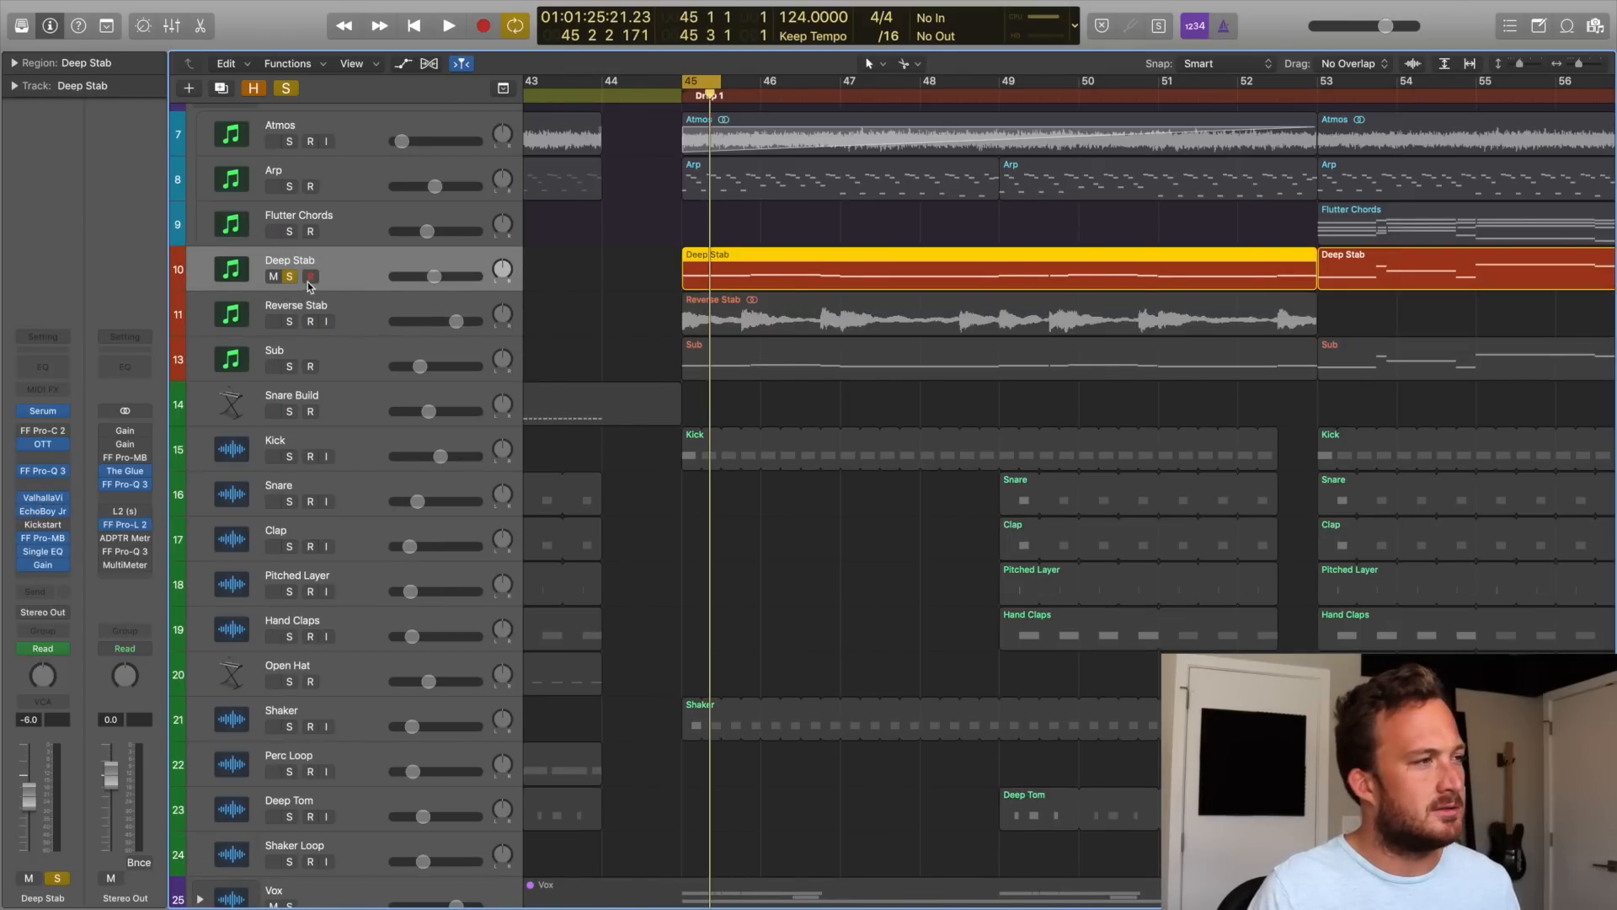
pyautogui.press('Down')
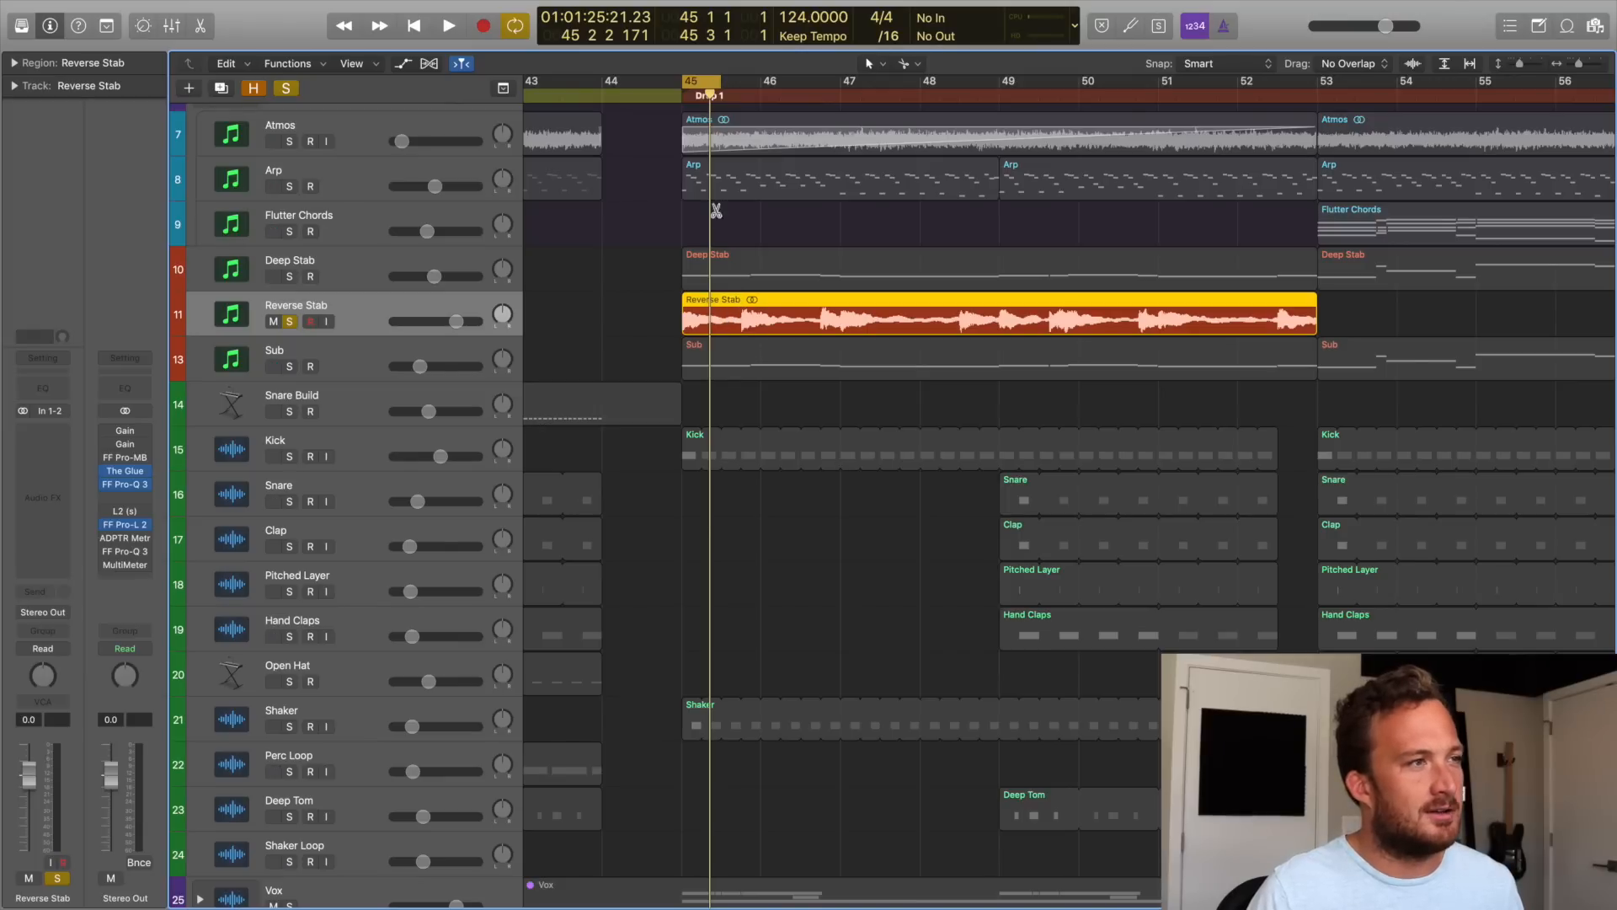
pyautogui.click(704, 95)
pyautogui.keyDown('super'); pyautogui.click(700, 320); pyautogui.keyUp('super')
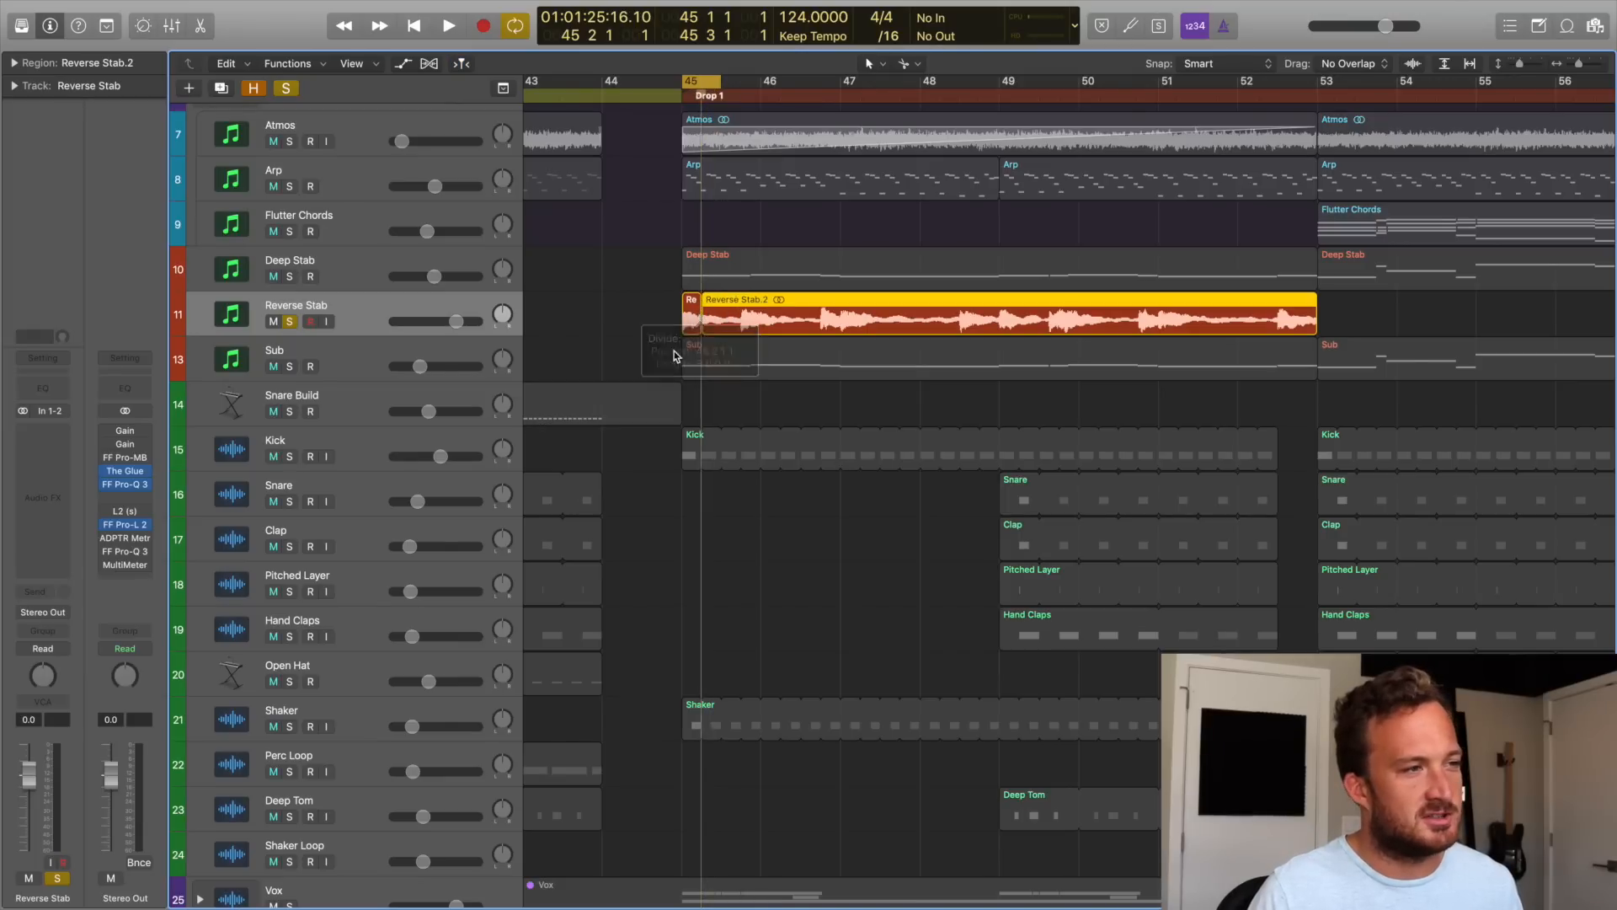
pyautogui.press('Delete')
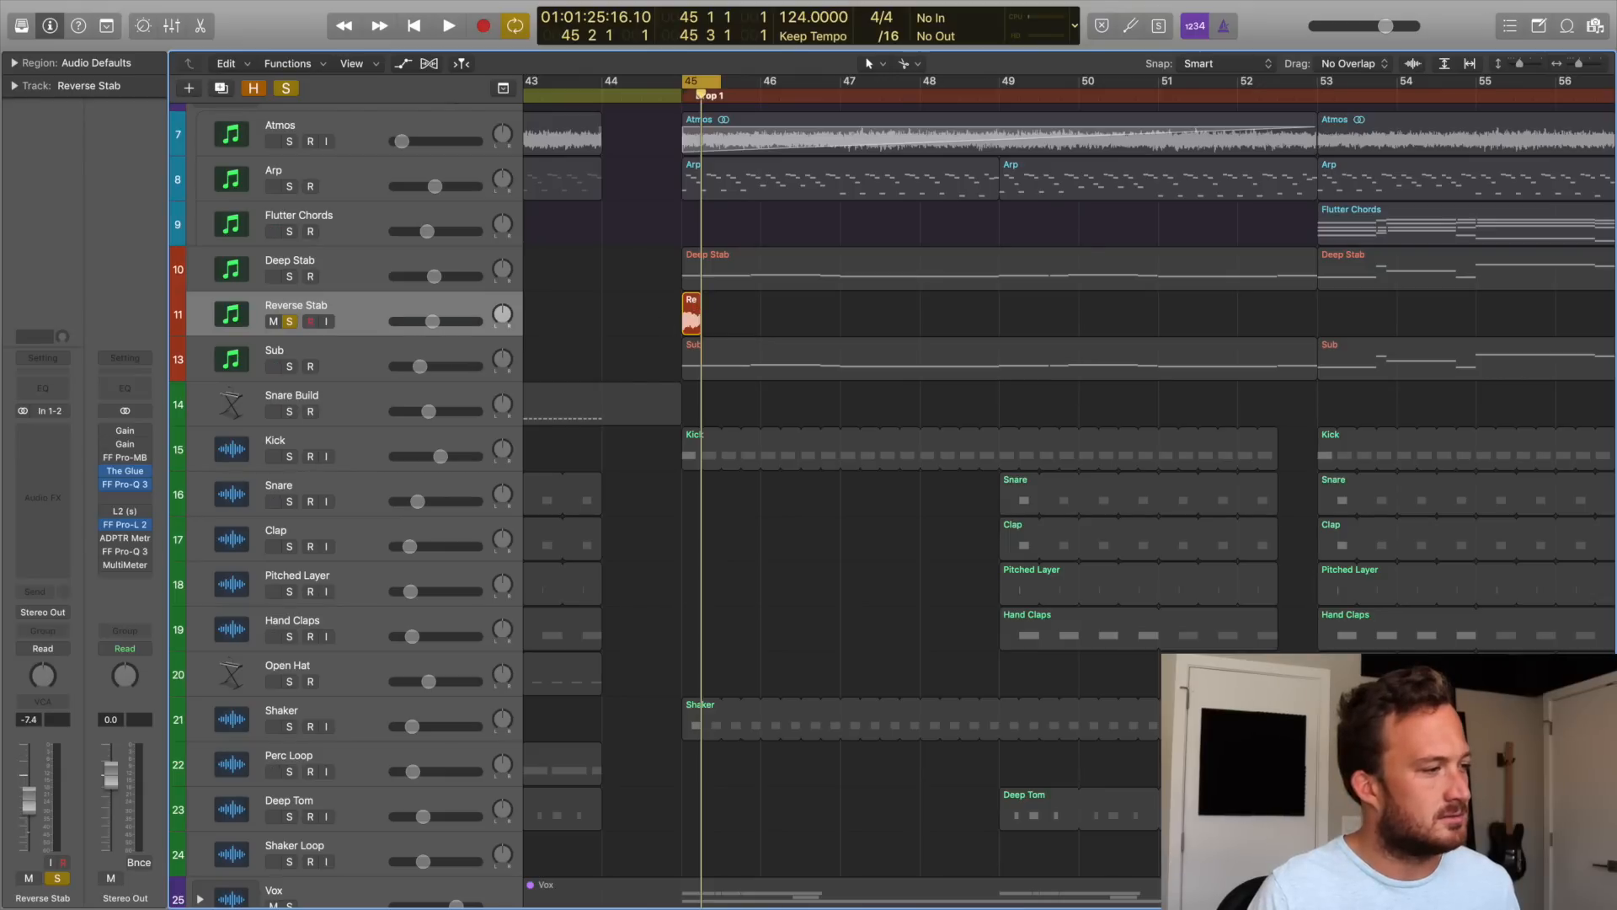
# Play the trimmed Reverse Stab, lower its track volume to -13.2 dB, and extend the cycle to bar 47.
pyautogui.press('space')
pyautogui.press('space')
pyautogui.moveTo(711, 84); pyautogui.dragTo(838, 84)
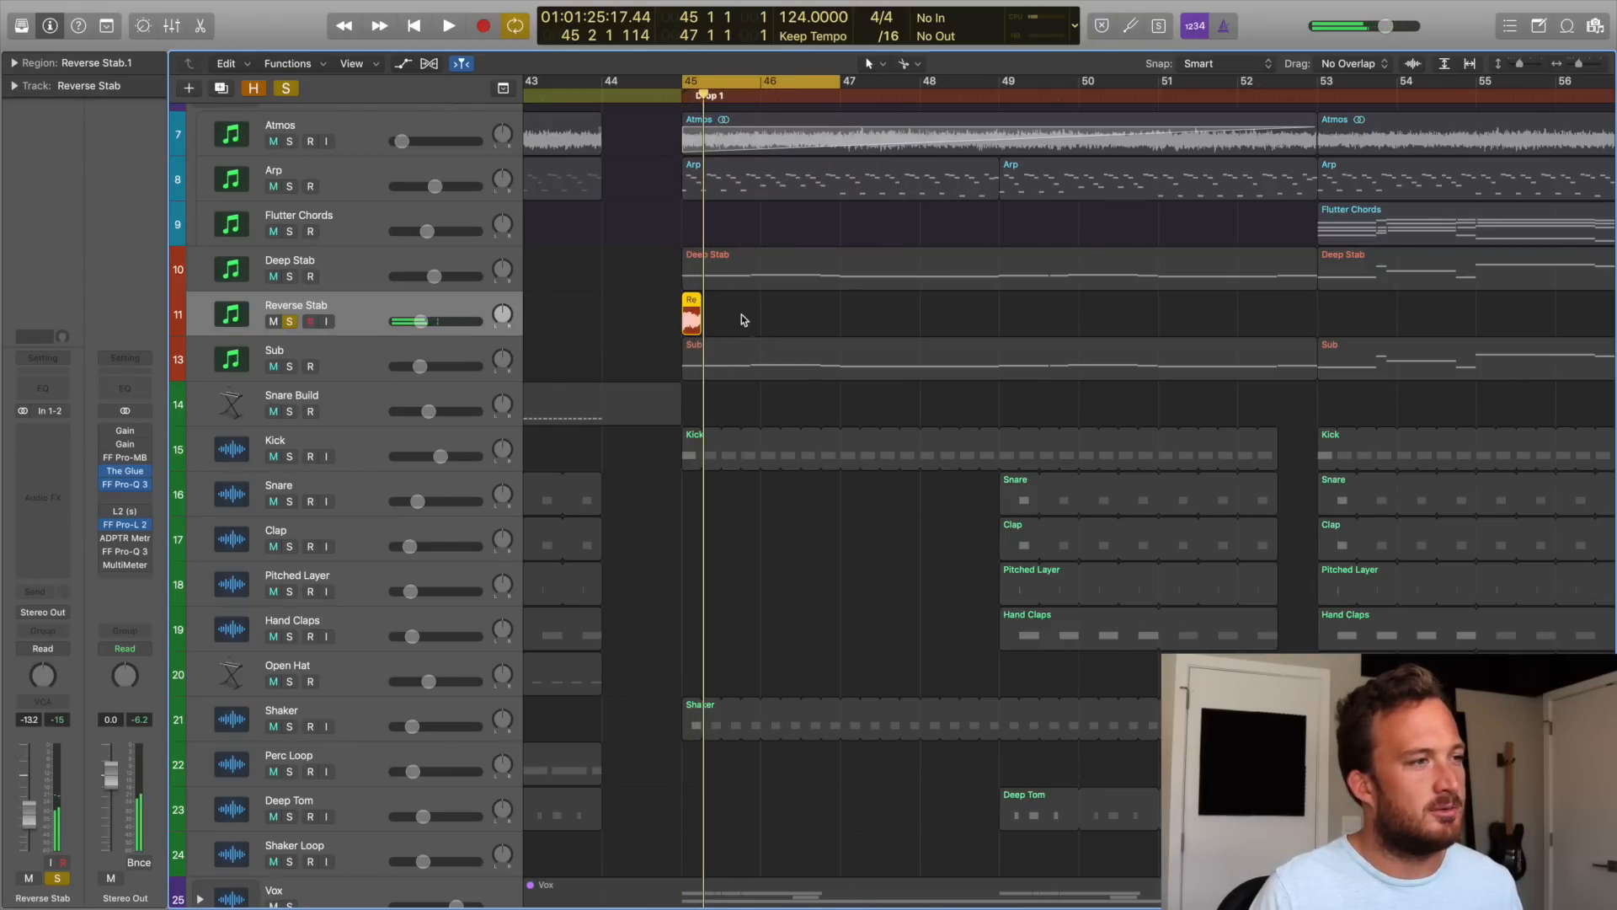
# Reverse the Reverse Stab region with a fade-in of 39 and a fade-out of 16, and play it.
pyautogui.click(45, 65)
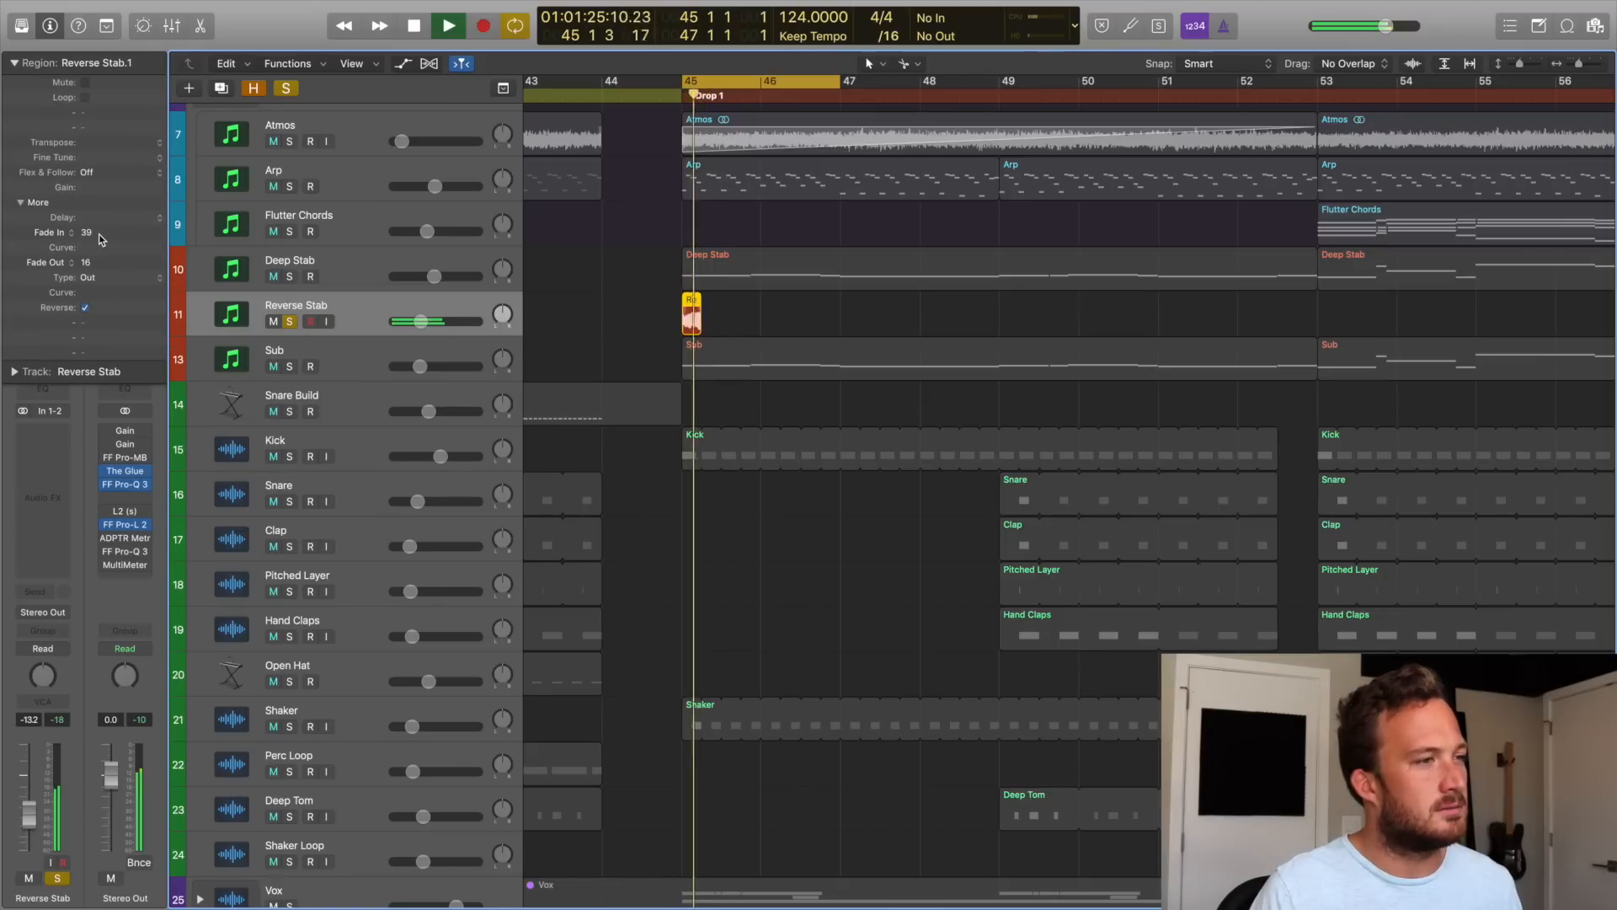
pyautogui.press('space')
pyautogui.press('space')
pyautogui.click(39, 65)
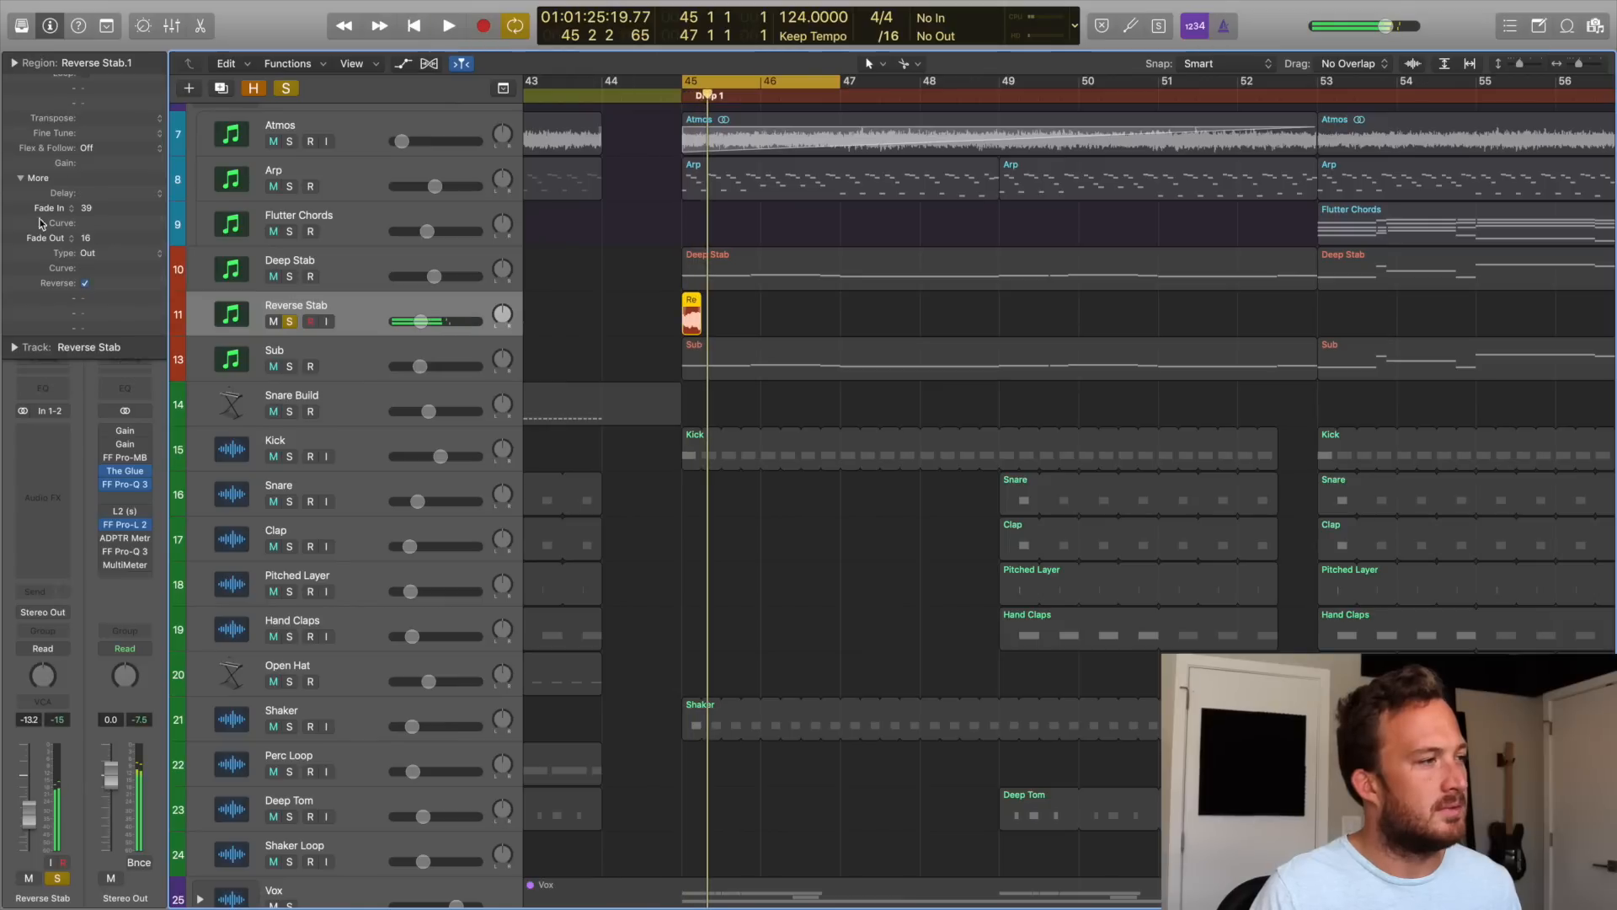
# Insert a stereo ValhallaVintageVerb on the Reverse Stab track, with Mix at 100%, Decay at 4.00 s and LowCut at 330 Hz.
pyautogui.click(42, 455)
pyautogui.click(181, 526)
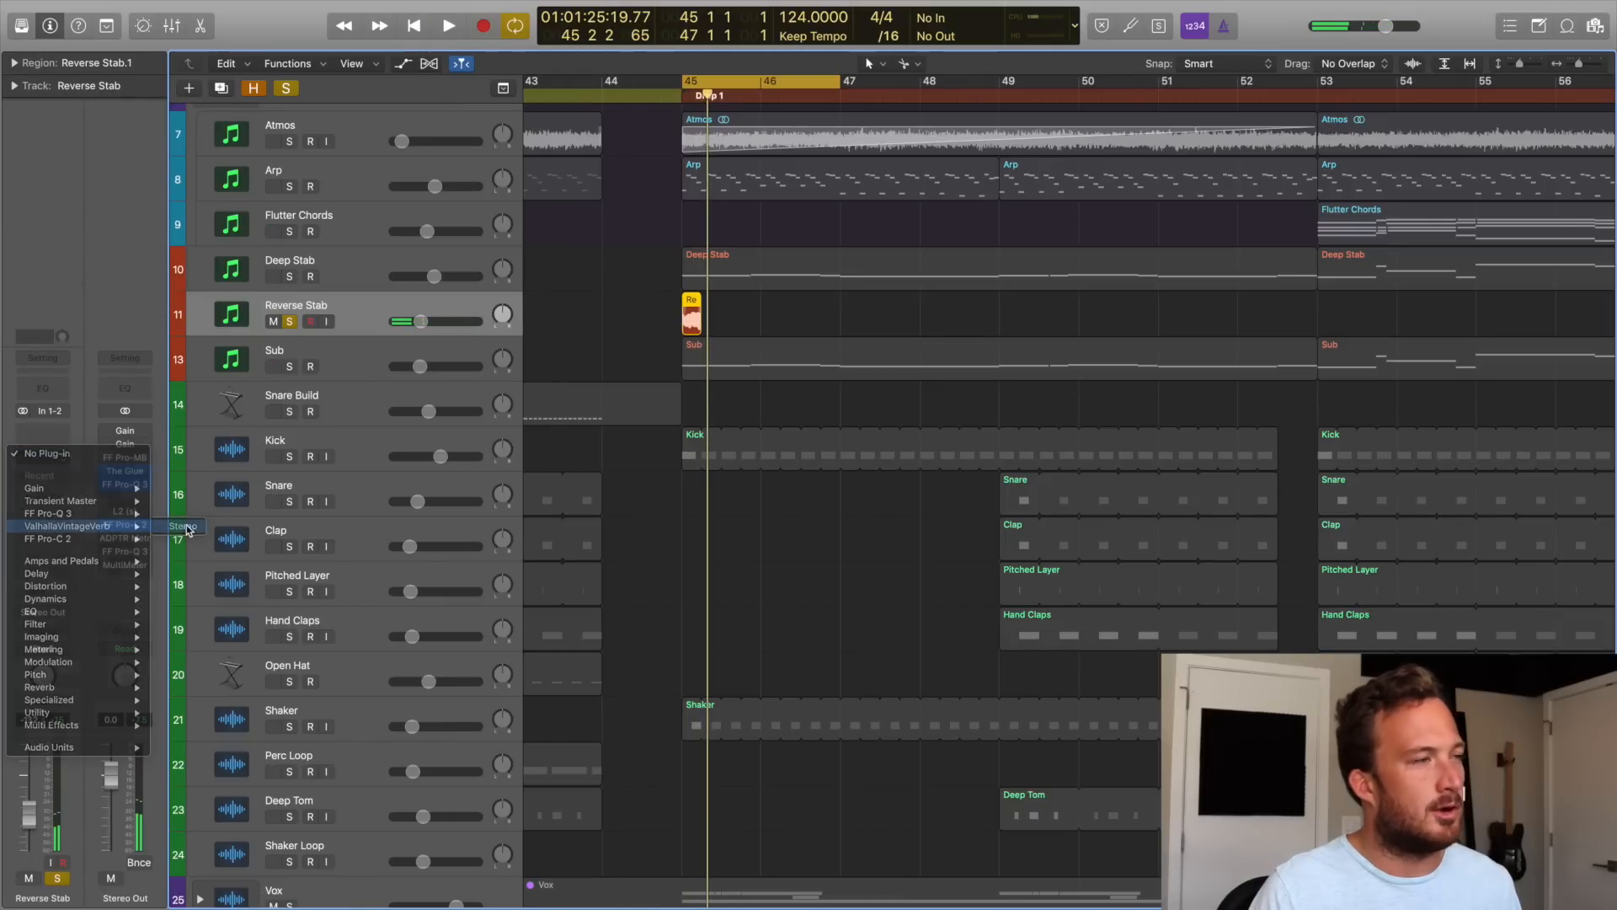
pyautogui.moveTo(791, 372); pyautogui.dragTo(791, 336)
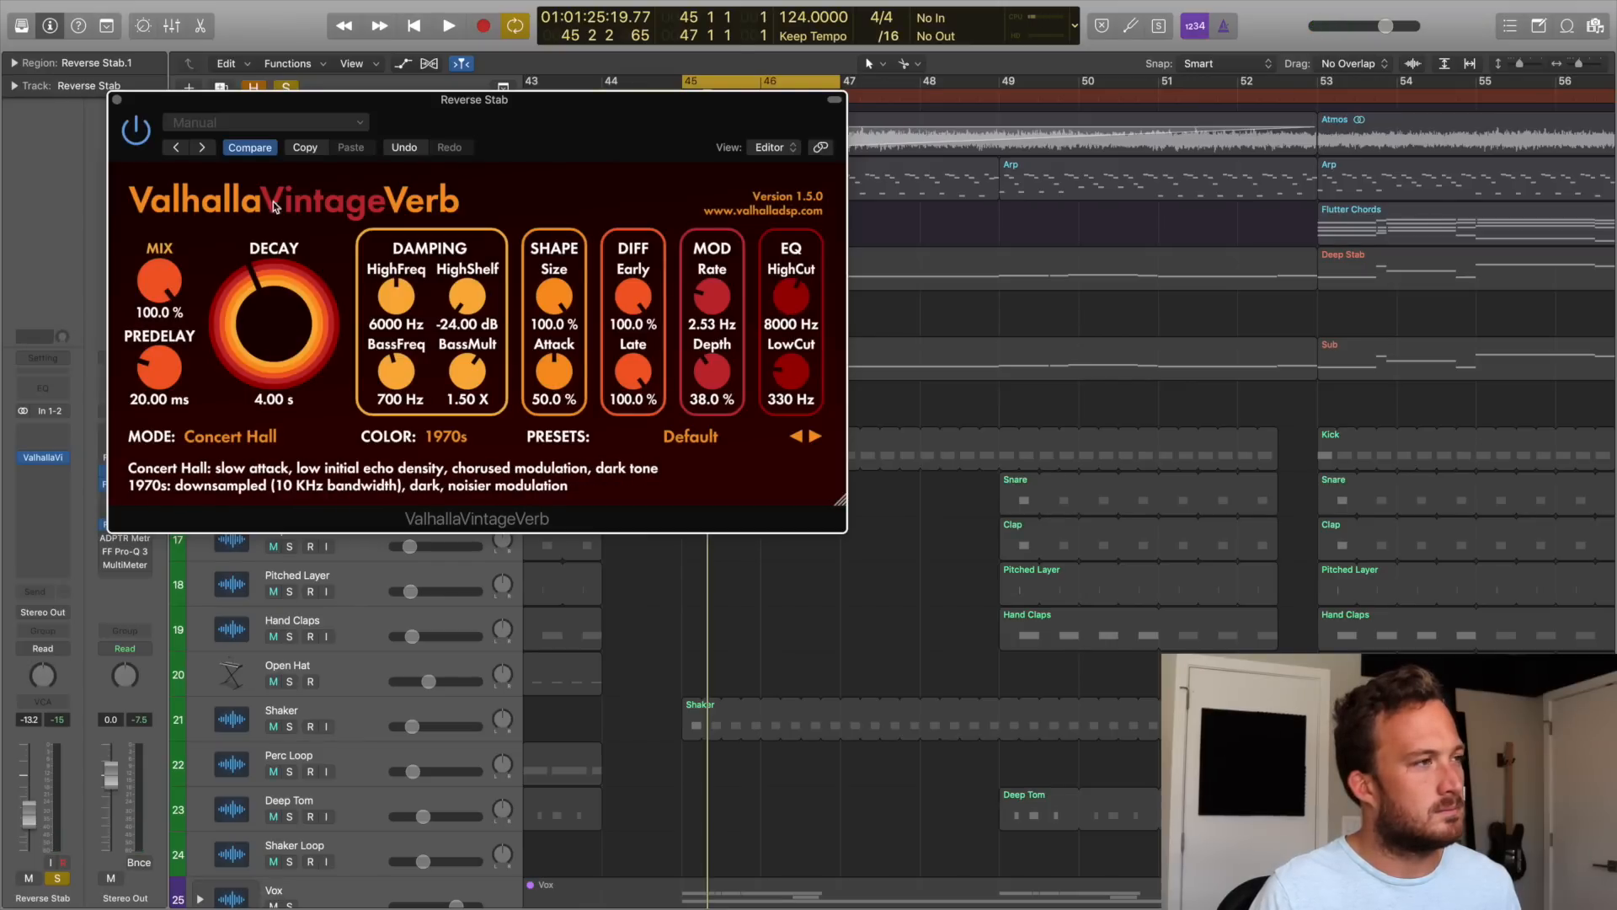
# Set the reverb's Predelay to 0.00 ms while playing the Reverse Stab, and close the plug-in window.
pyautogui.press('space')
pyautogui.moveTo(477, 113); pyautogui.dragTo(504, 374)
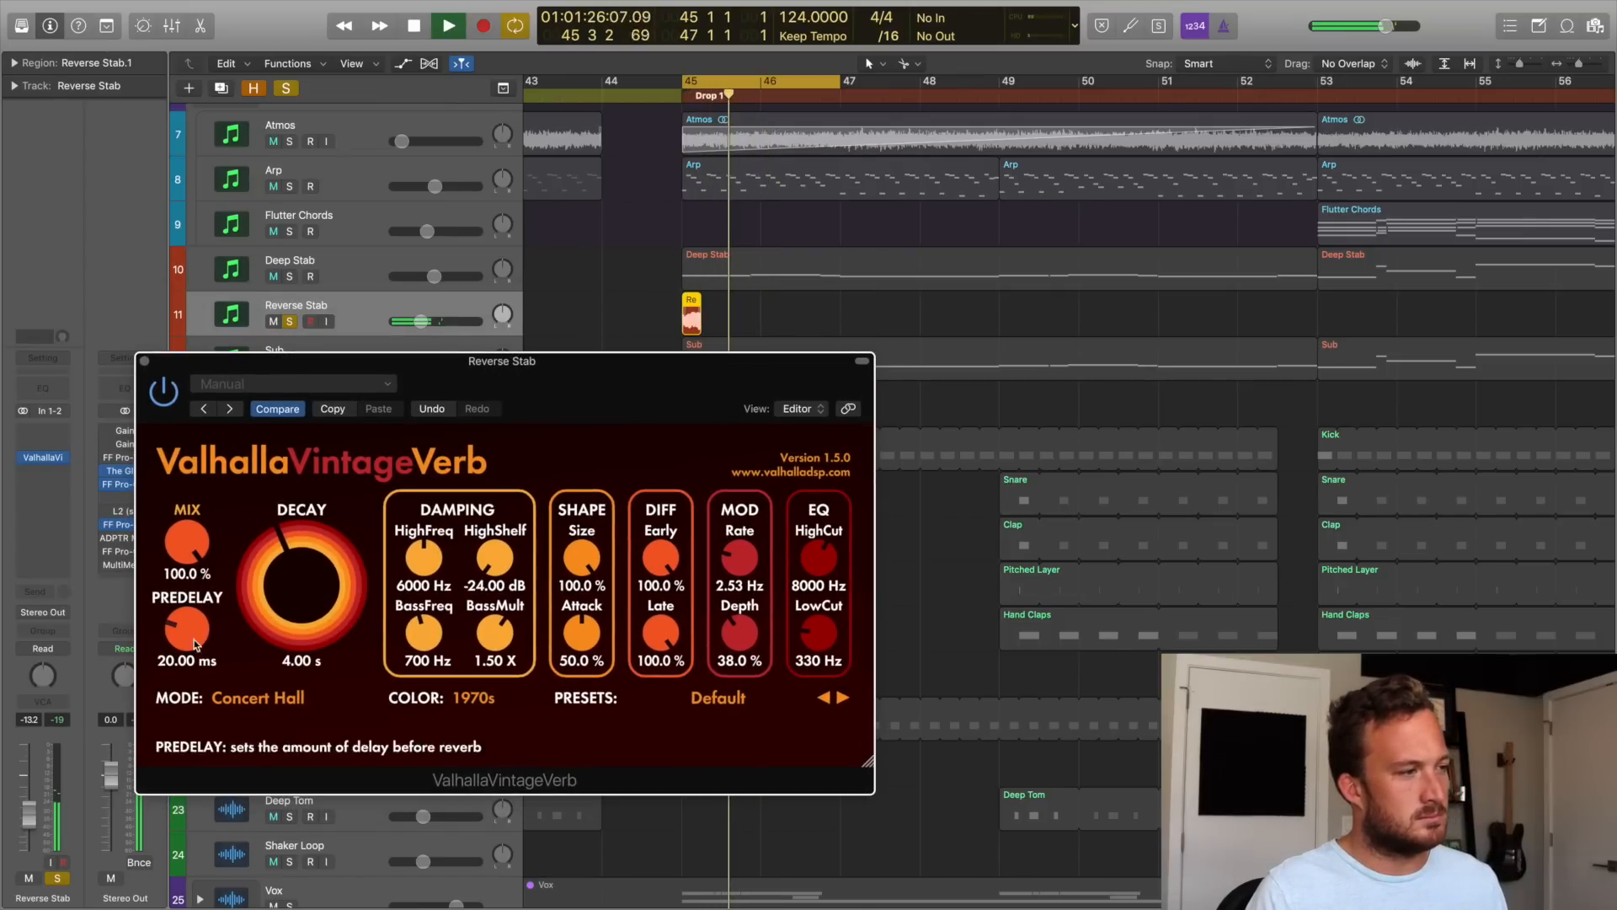
pyautogui.moveTo(187, 631); pyautogui.dragTo(195, 731)
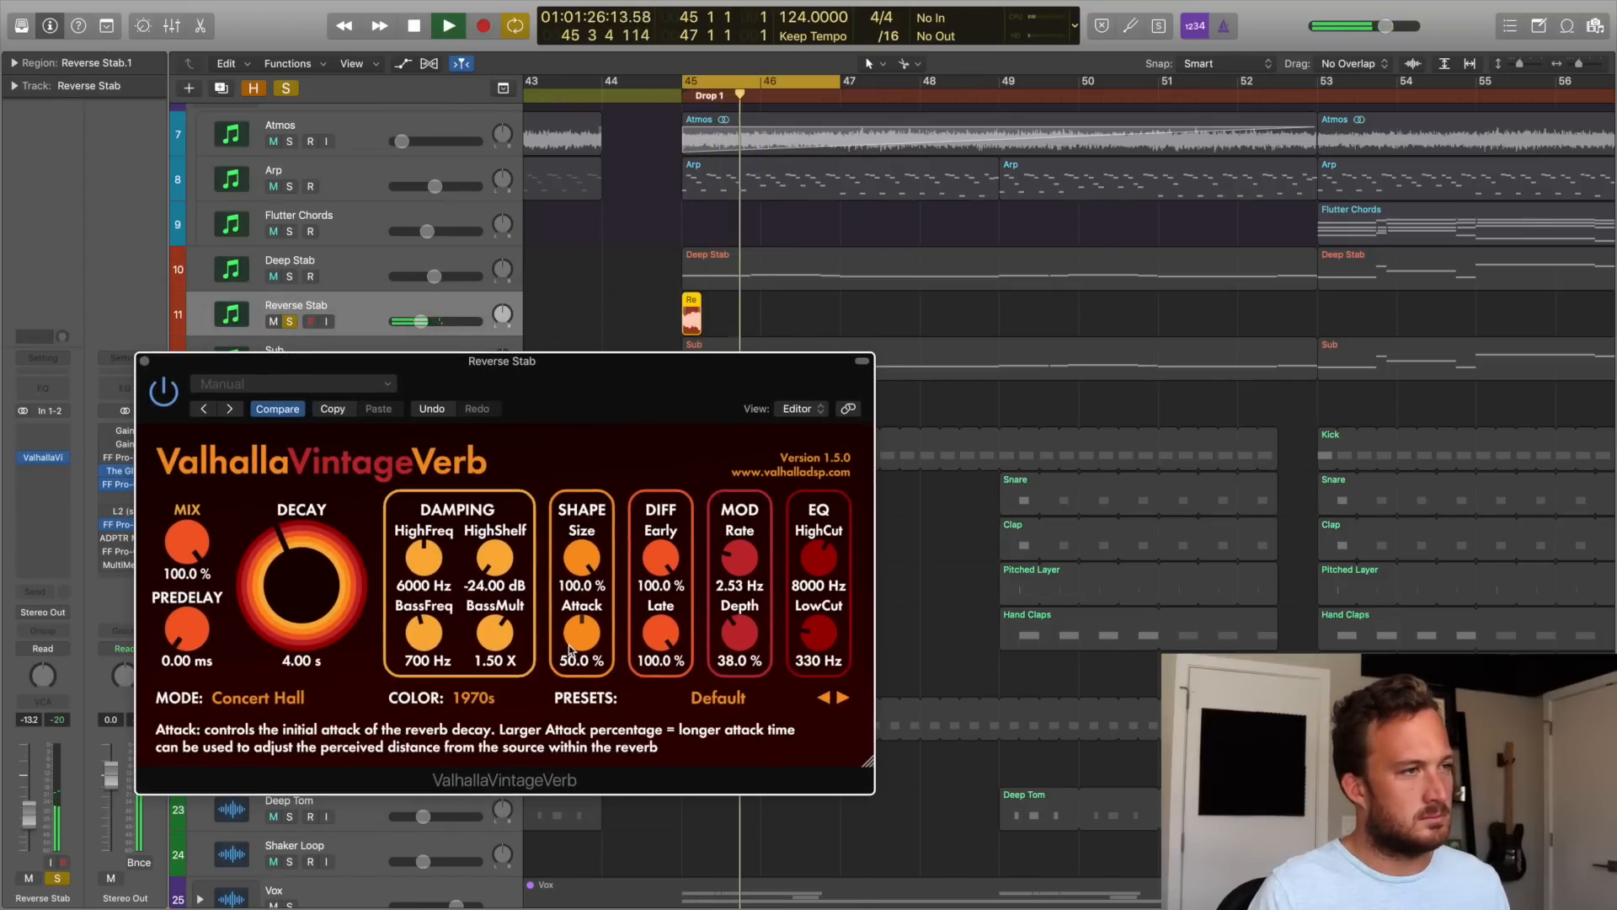
pyautogui.press('space')
pyautogui.click(144, 361)
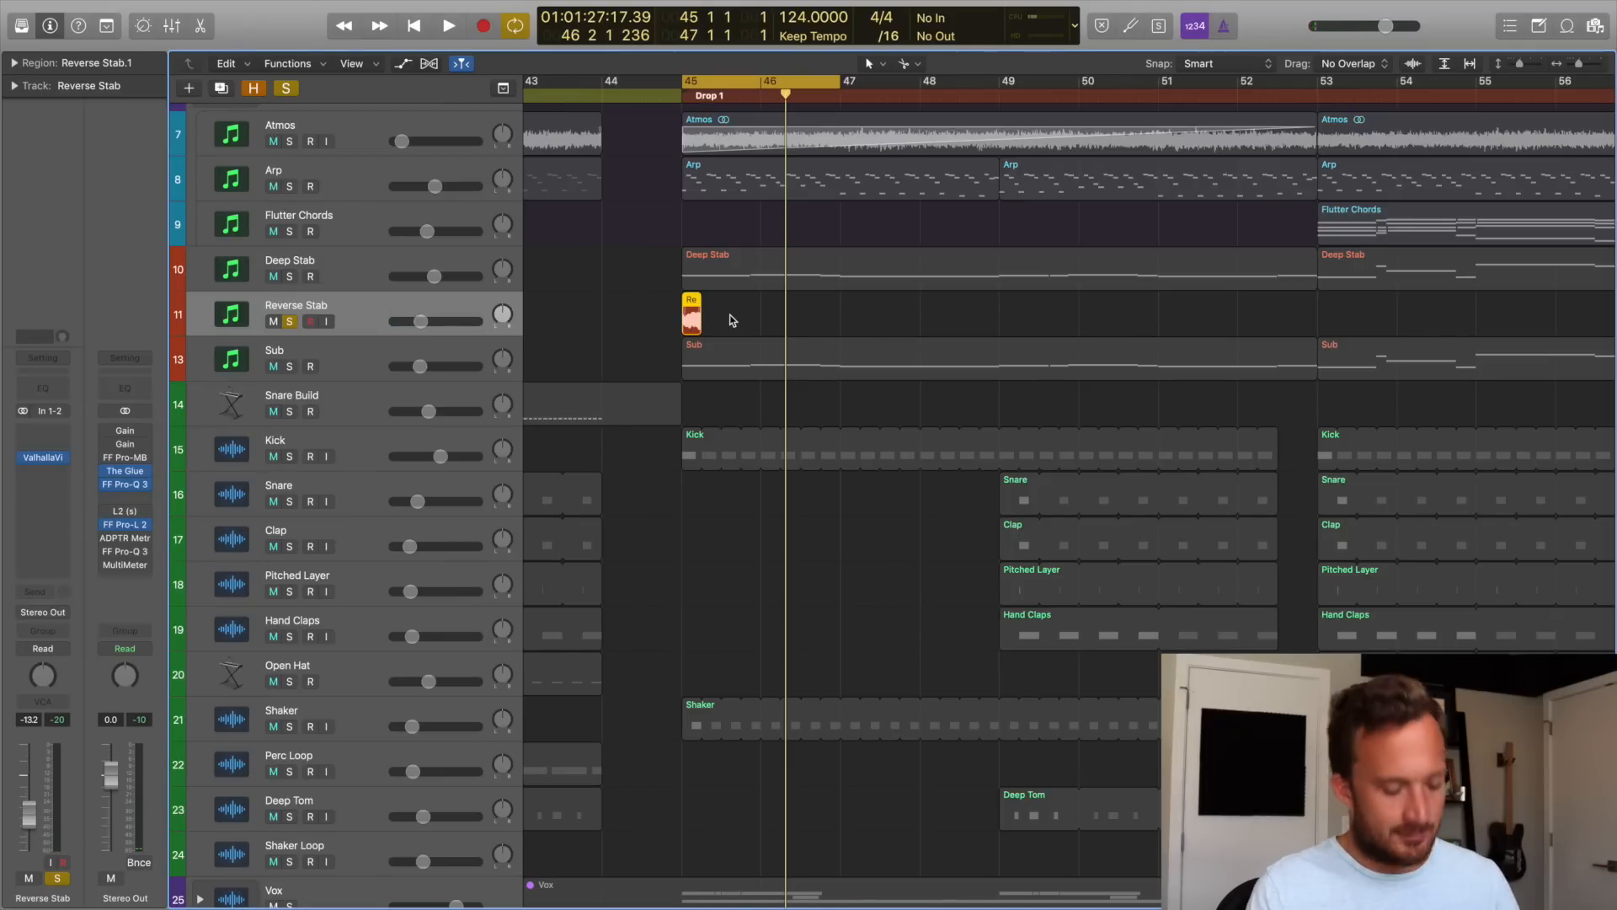
# Extend the Reverse Stab region to beat 2 of bar 46 and bounce it in place to a new track with Normalize On.
pyautogui.press('super+shift+f')
pyautogui.moveTo(752, 324); pyautogui.dragTo(769, 331)
pyautogui.hotkey('ctrl', 'b')
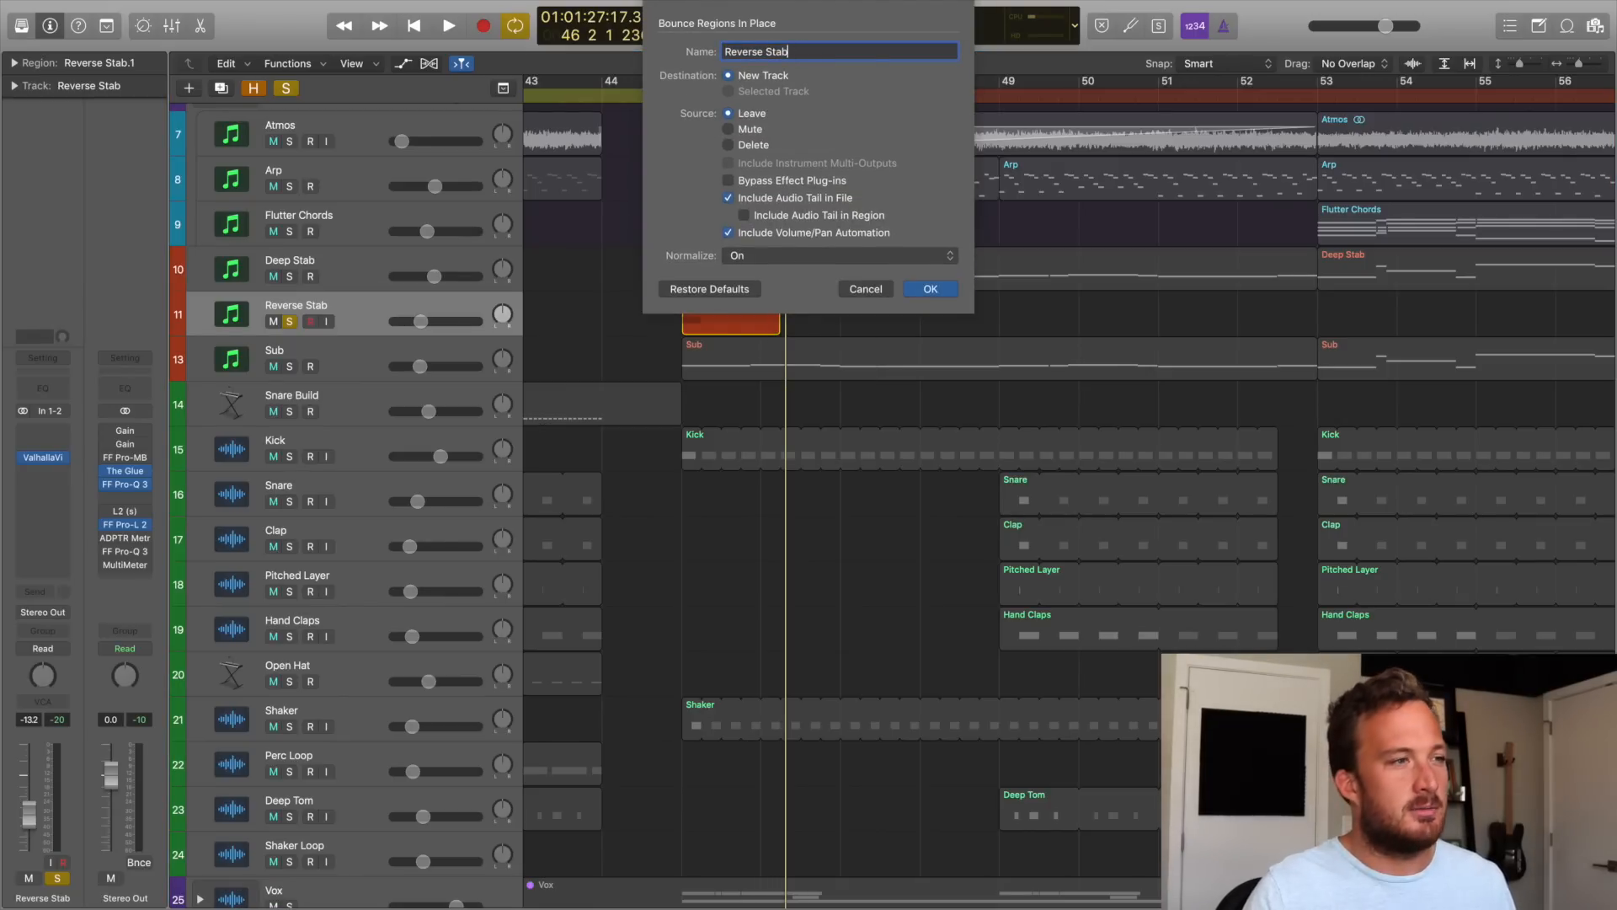
pyautogui.press('Return')
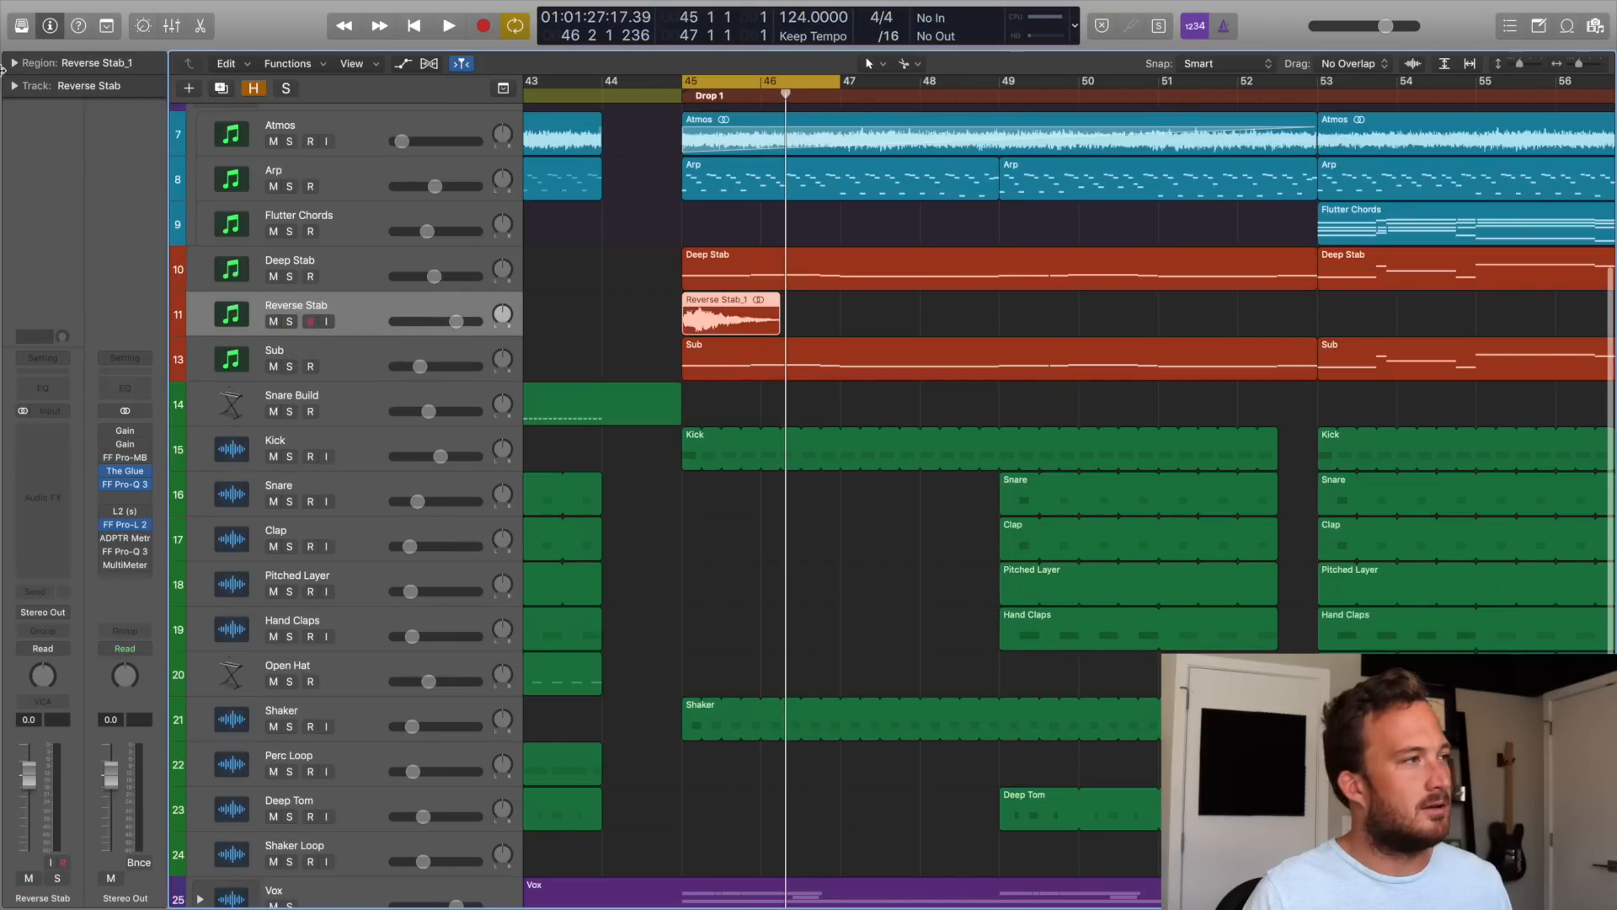
# Reverse the bounced Reverse Stab, give it a 942 fade-in with curve 14, and fit it from beat 3 of bar 44 to bar 45.
pyautogui.click(16, 63)
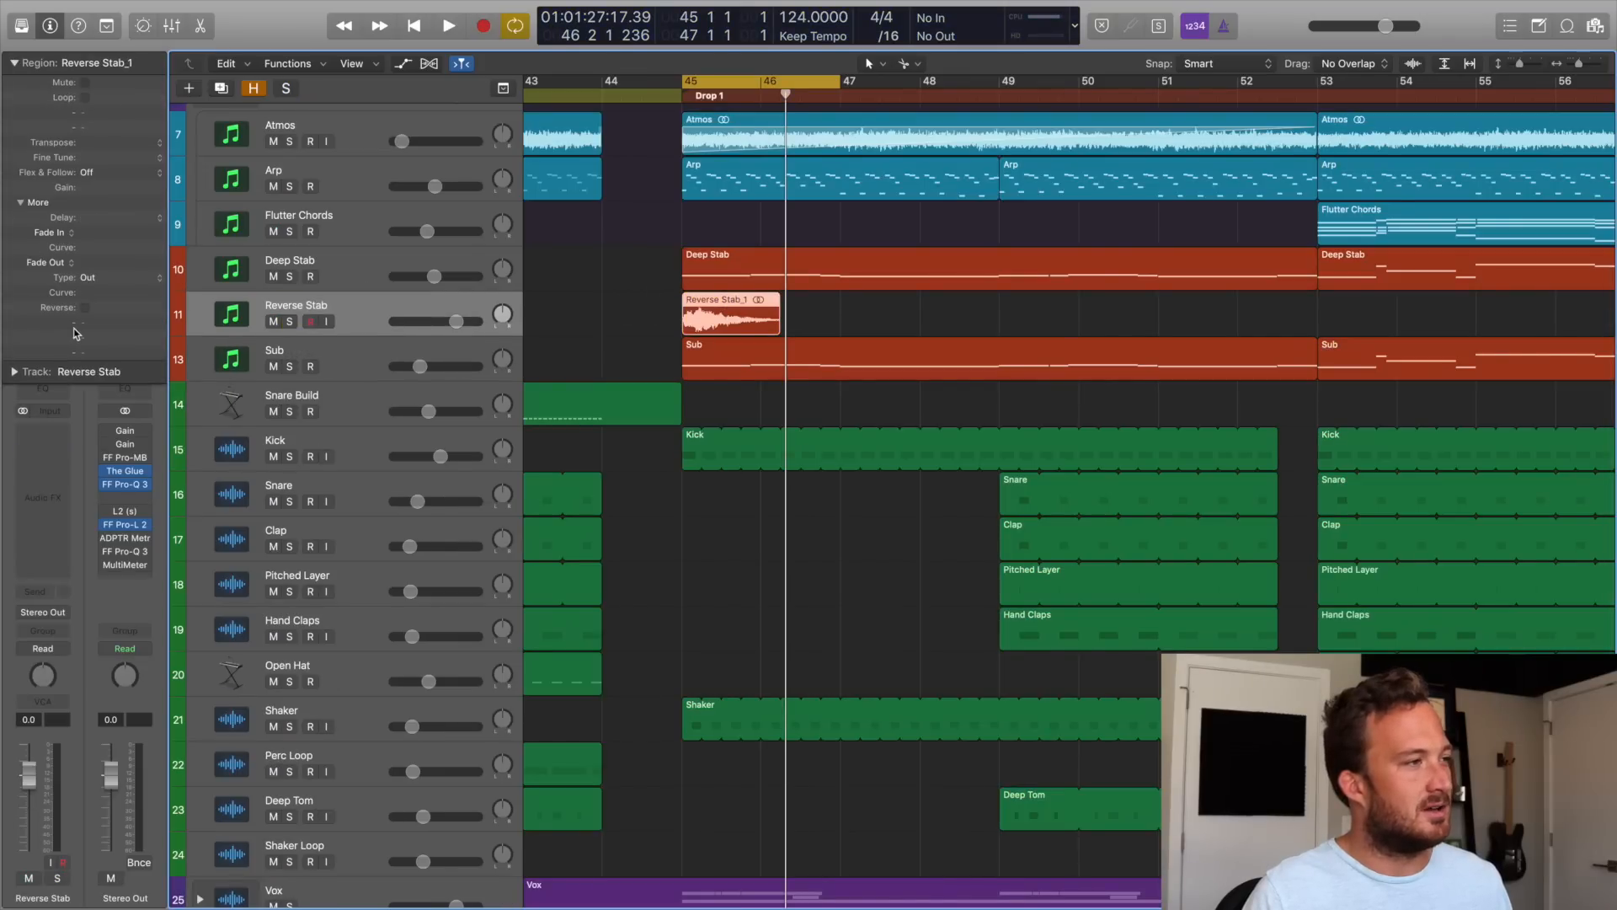
pyautogui.moveTo(773, 325)
pyautogui.mouseDown()
pyautogui.moveTo(742, 329)
pyautogui.moveTo(756, 329)
pyautogui.mouseUp()
pyautogui.moveTo(686, 312); pyautogui.dragTo(643, 328)
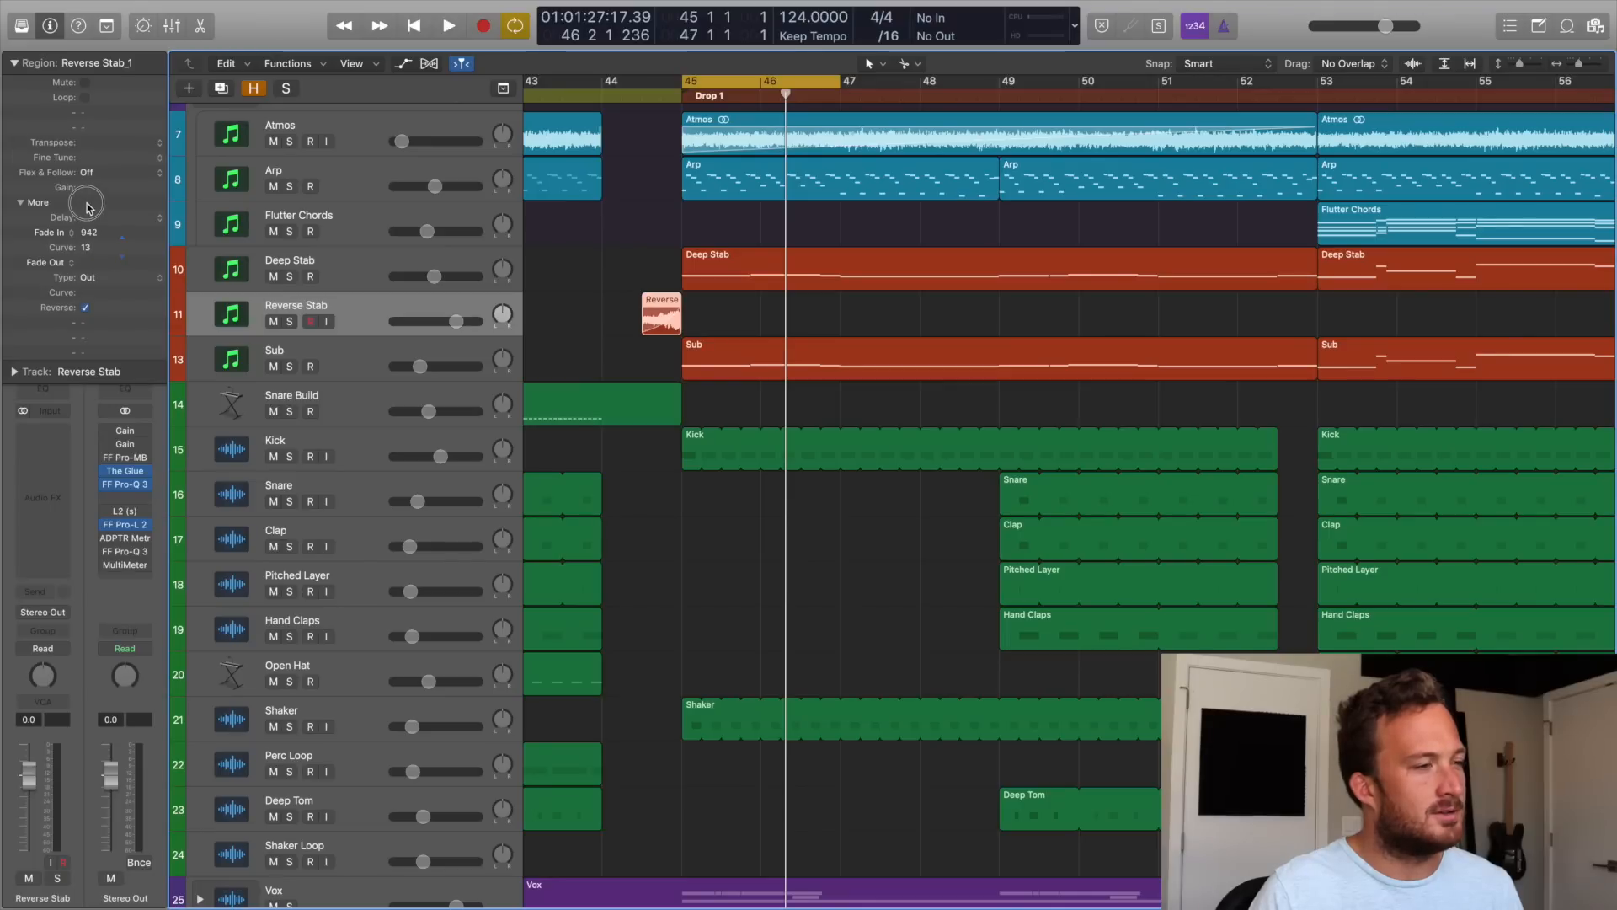
# Cycle playback from bar 44 with Reverse Stab and Deep Stab soloed, and lower the Reverse Stab track's volume to -18.0 dB.
pyautogui.hscroll(-5, 706, 164)
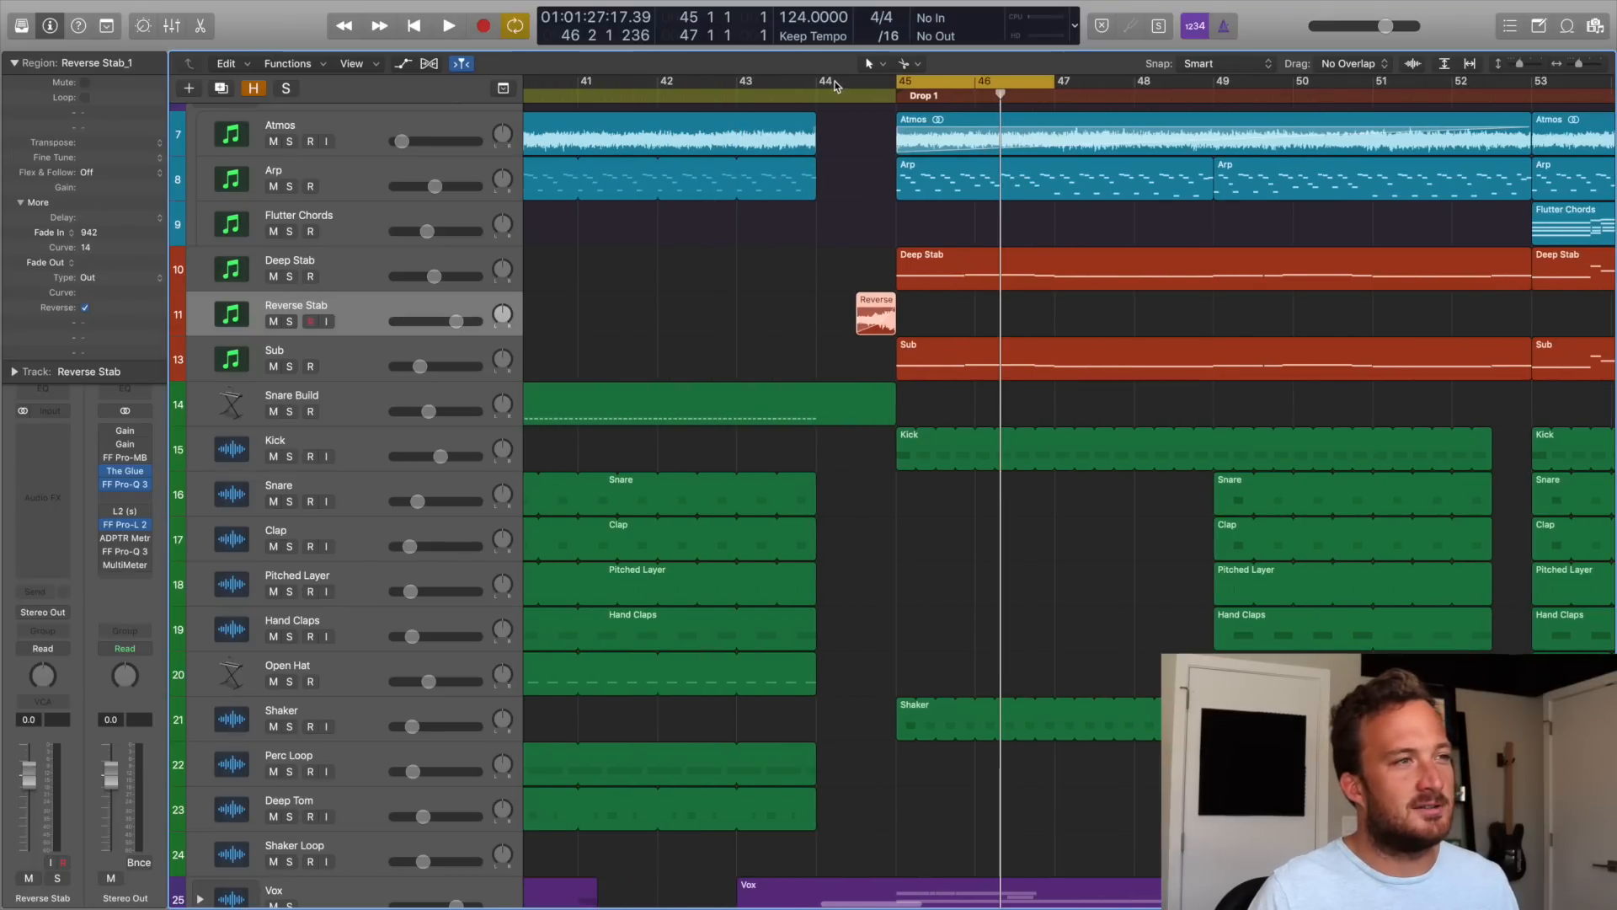
pyautogui.moveTo(826, 83); pyautogui.dragTo(1607, 84)
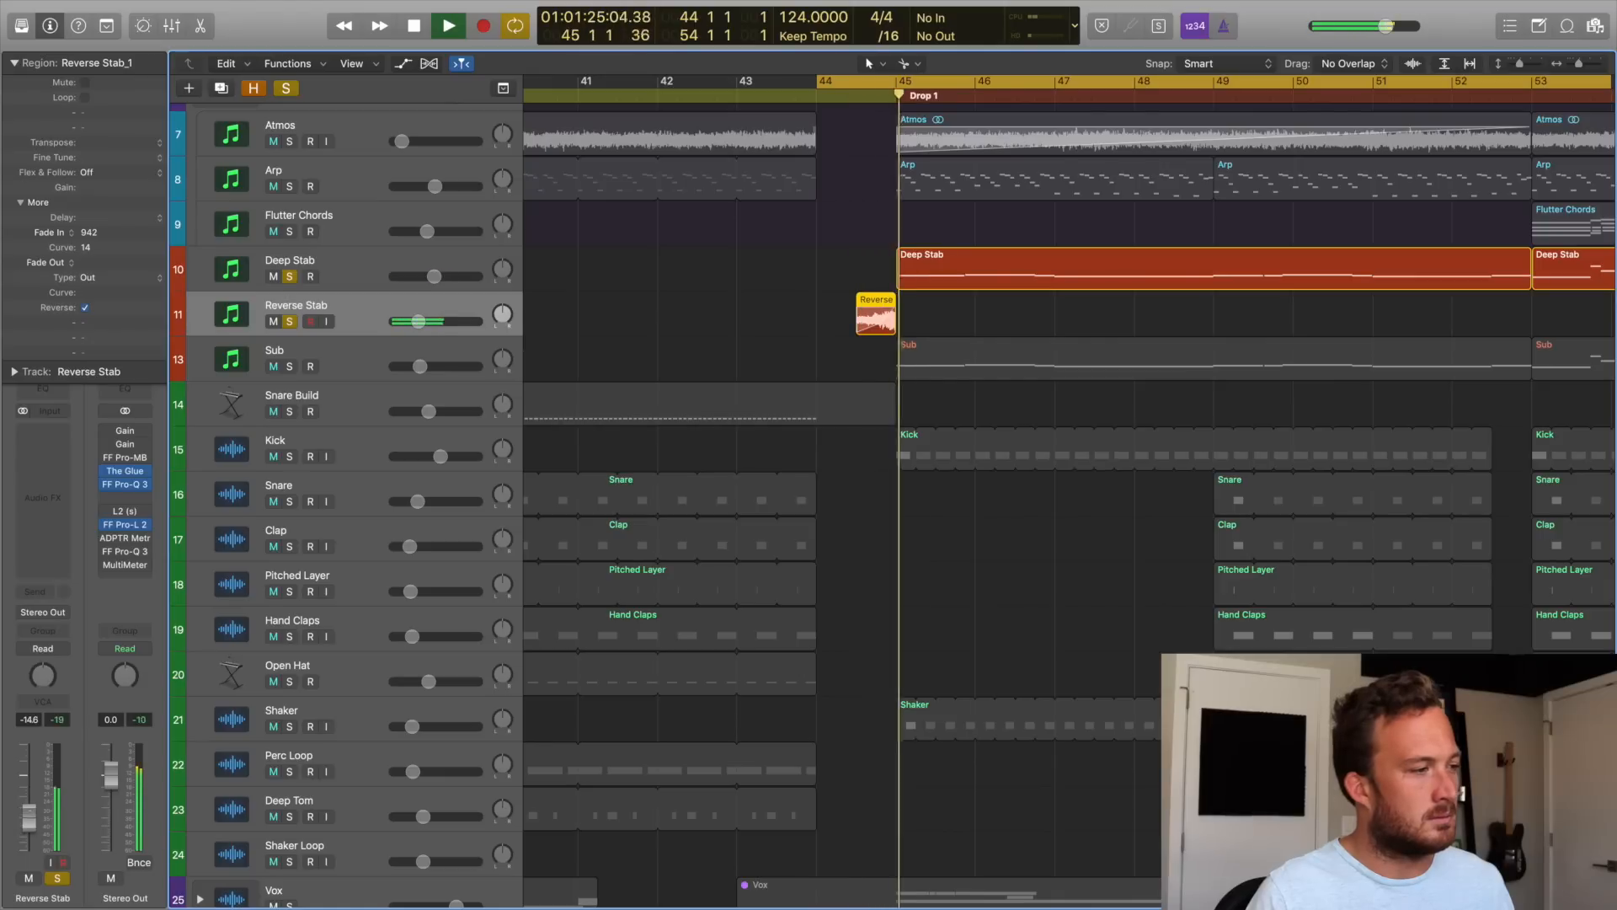
pyautogui.moveTo(30, 820); pyautogui.dragTo(31, 829)
pyautogui.press('space')
pyautogui.press('space')
pyautogui.press('space')
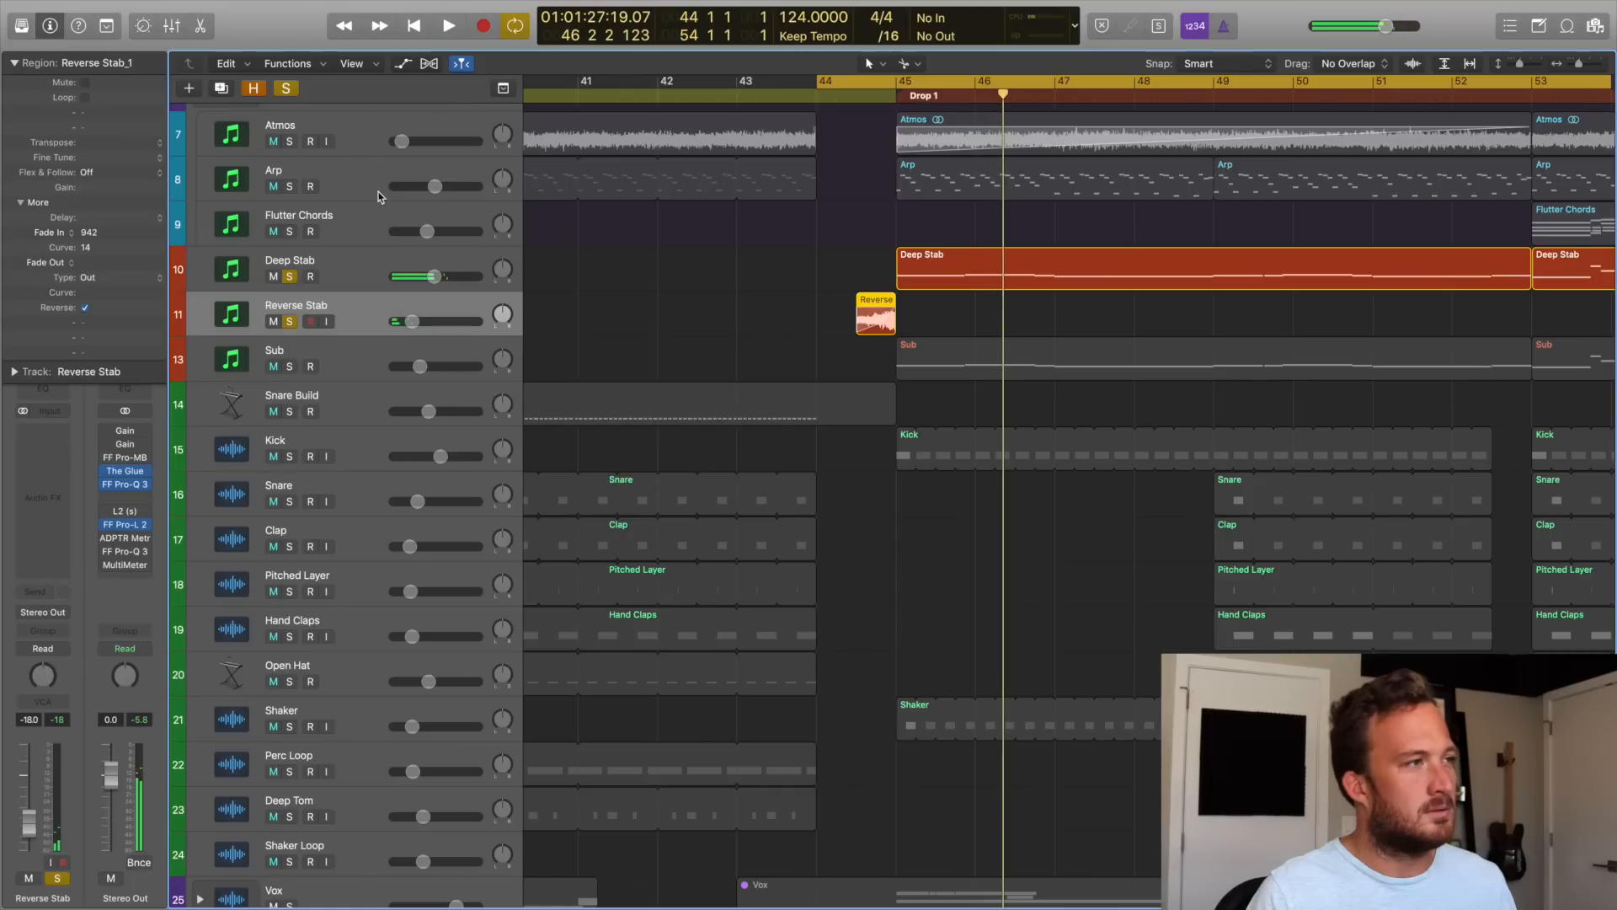
# Clear all solos, turn off the cycle, and play the full mix from bar 36 through Build 1 into Drop 1.
pyautogui.click(287, 88)
pyautogui.click(808, 92)
pyautogui.click(663, 92)
pyautogui.click(612, 280)
pyautogui.press('space')
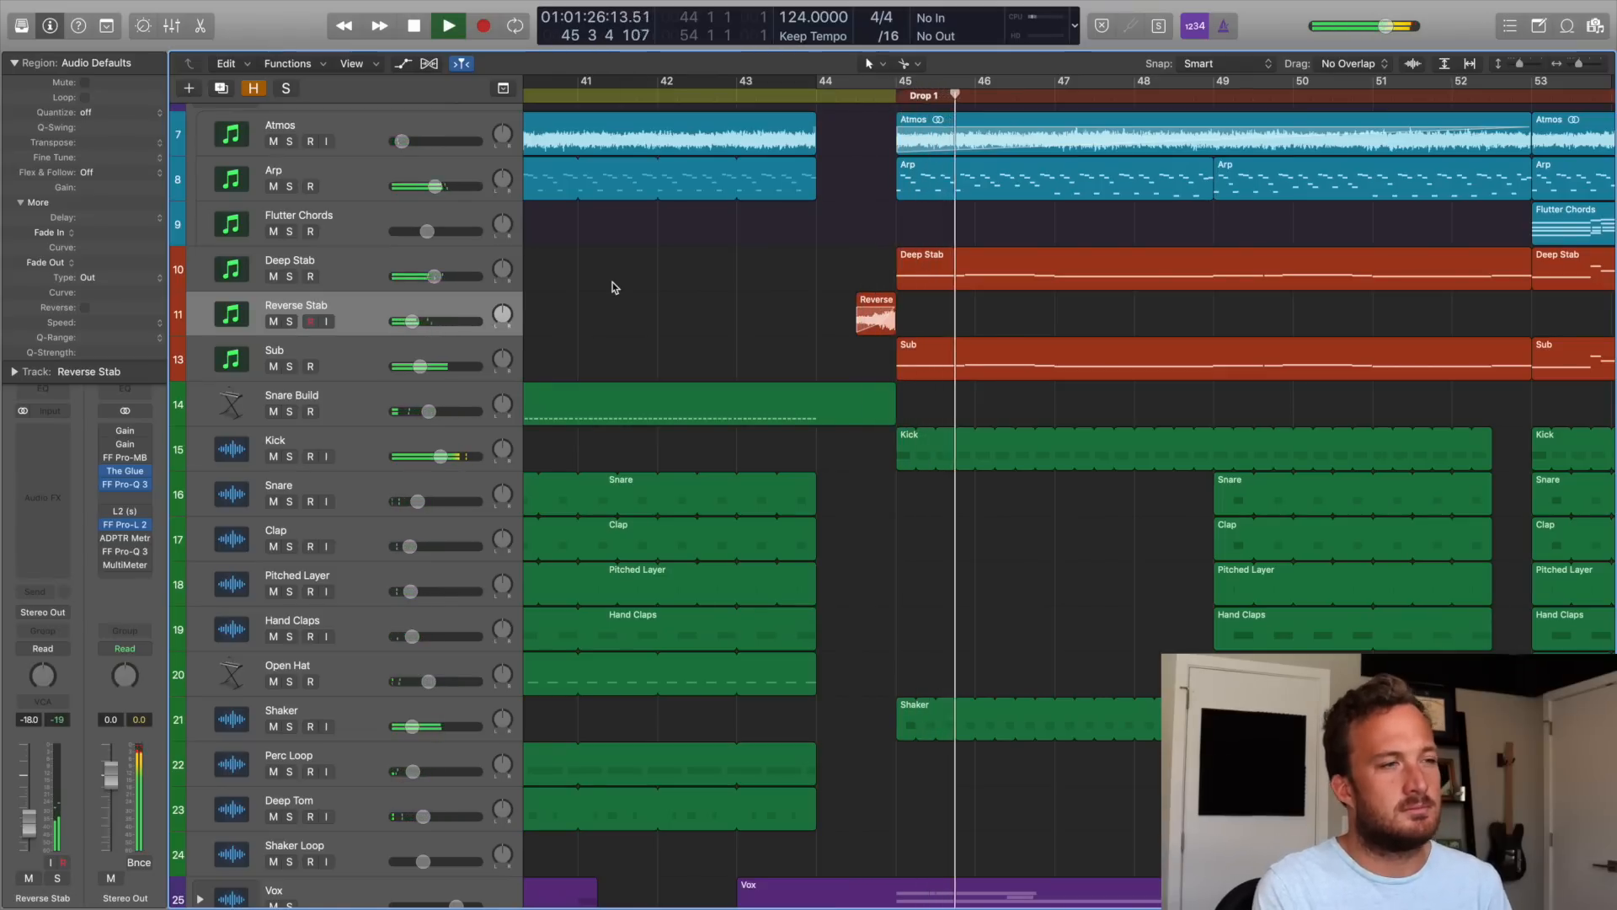
pyautogui.press('space')
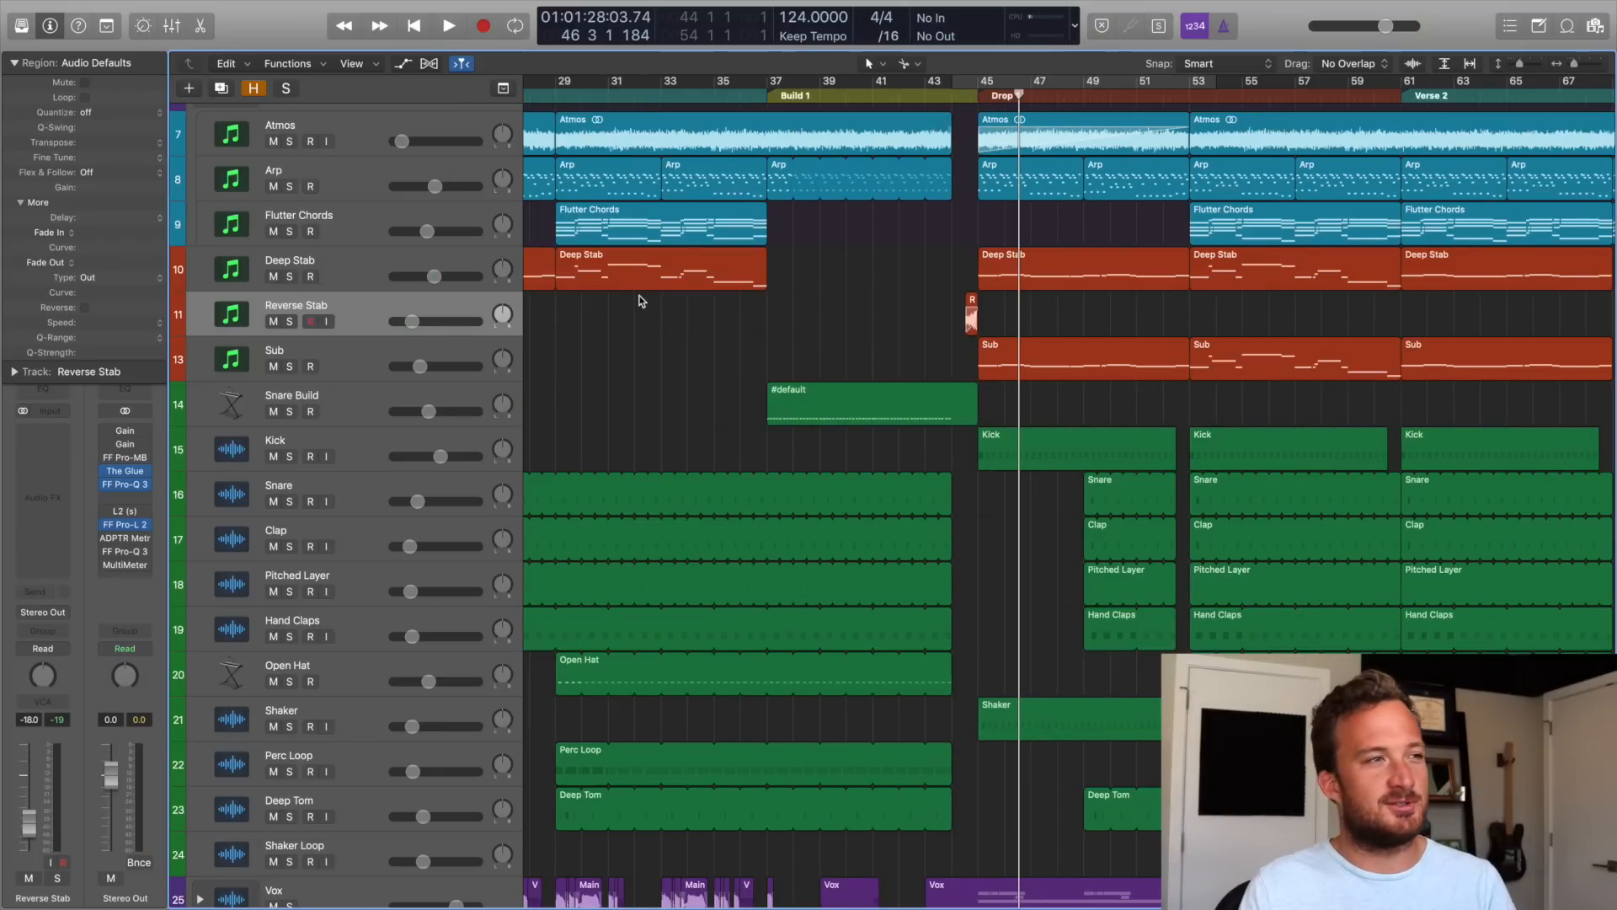
pyautogui.click(746, 96)
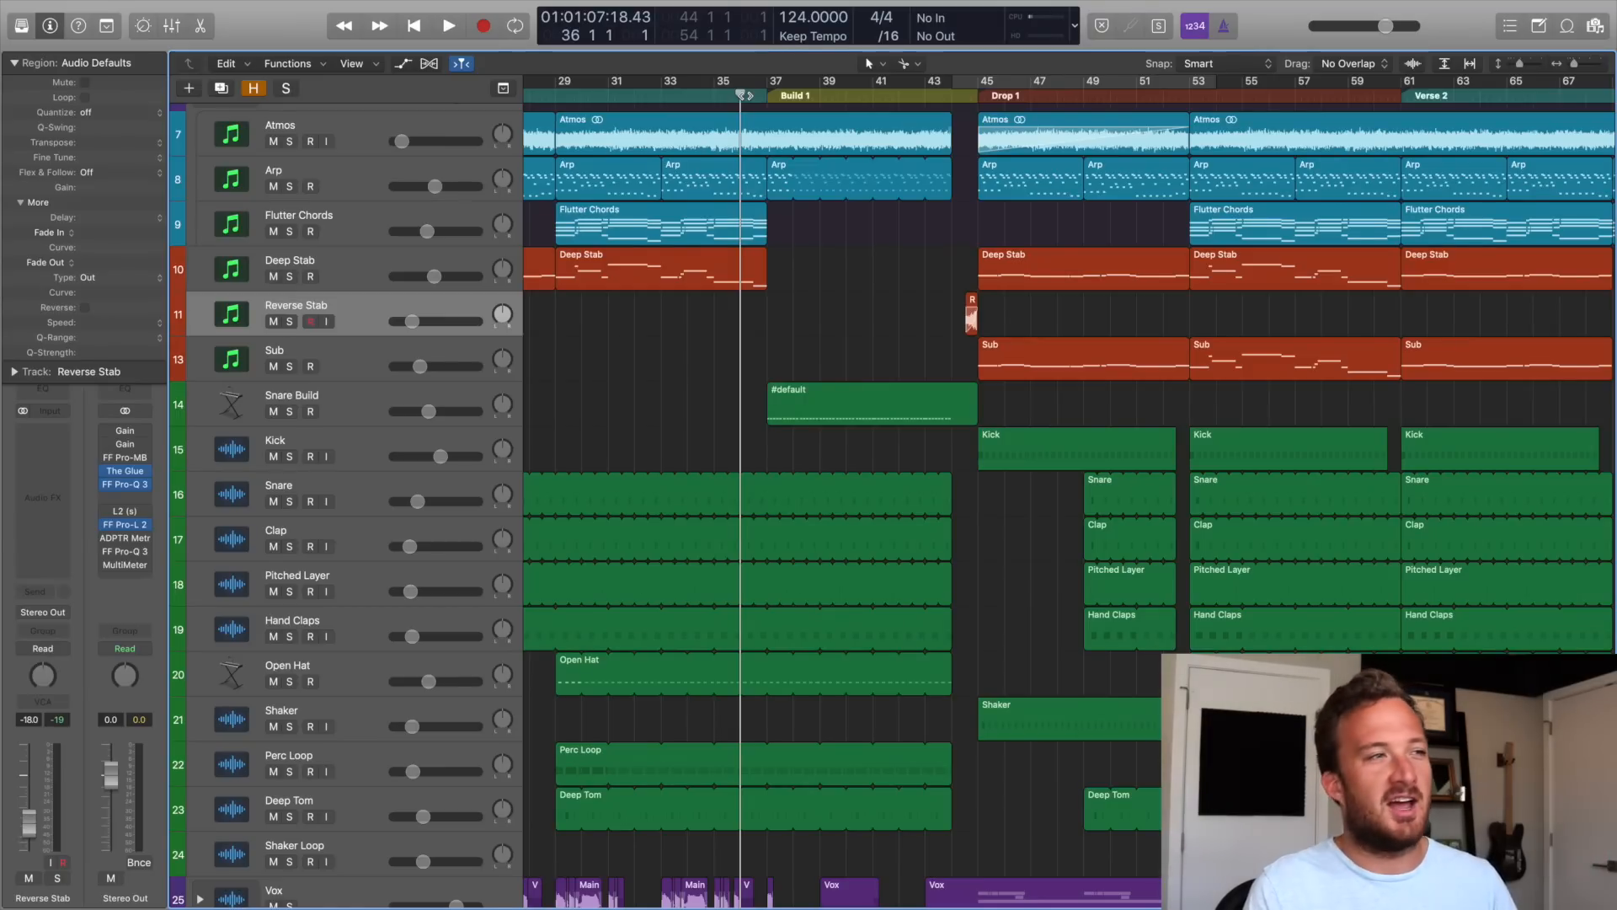
pyautogui.press('space')
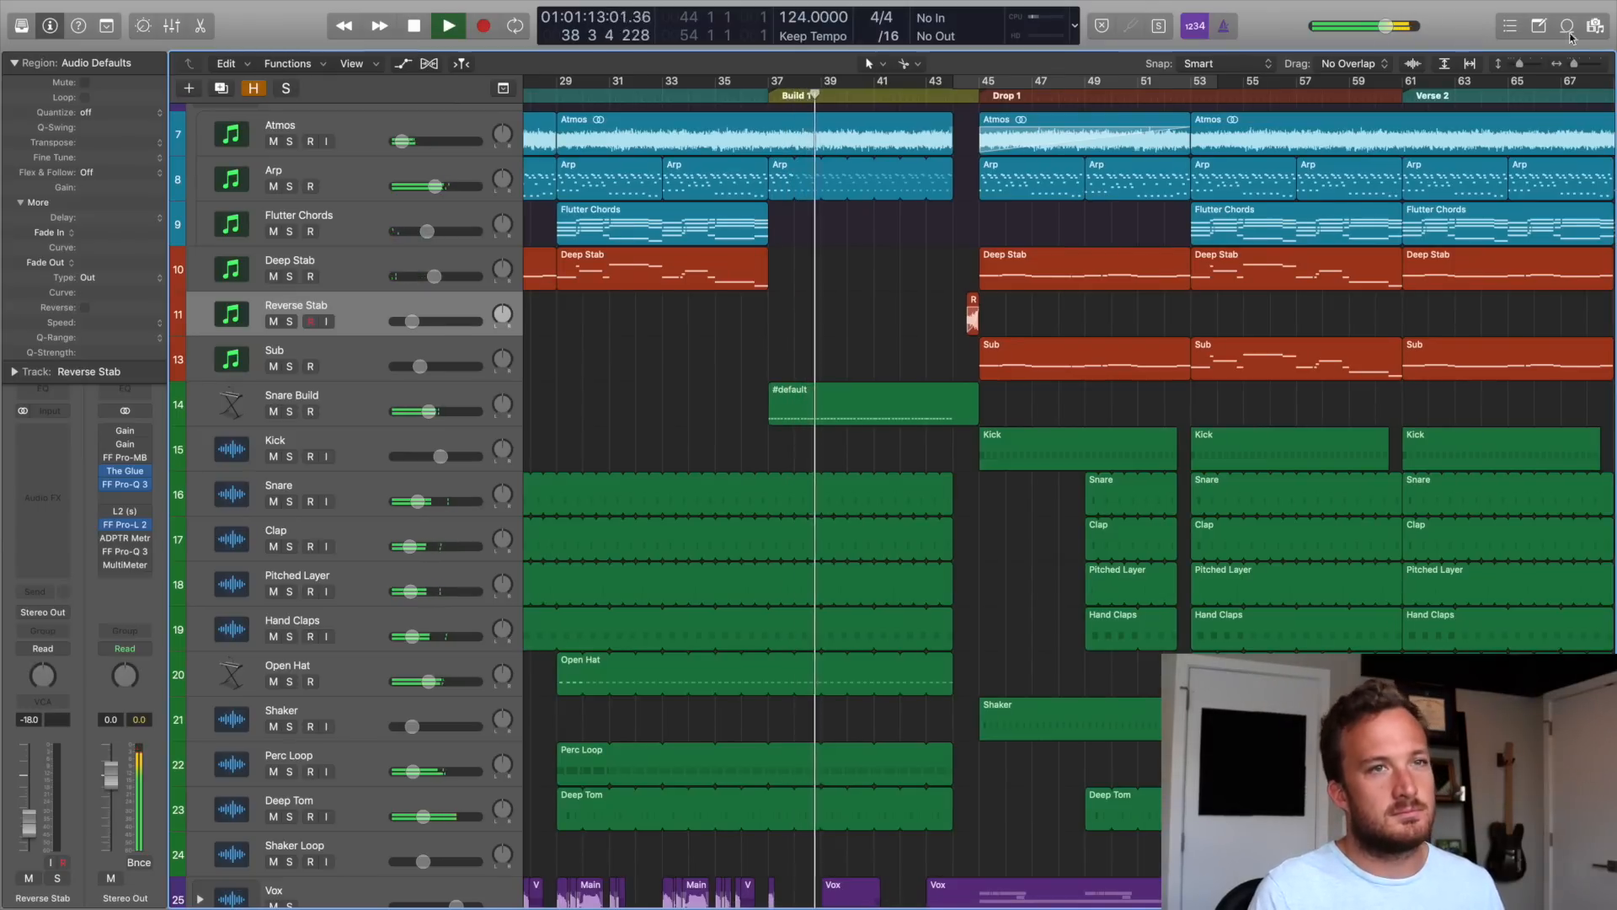
# Copy the Flutter Chords region from bar 29 to bar 37 and solo the Flutter Chords track.
pyautogui.click(1444, 64)
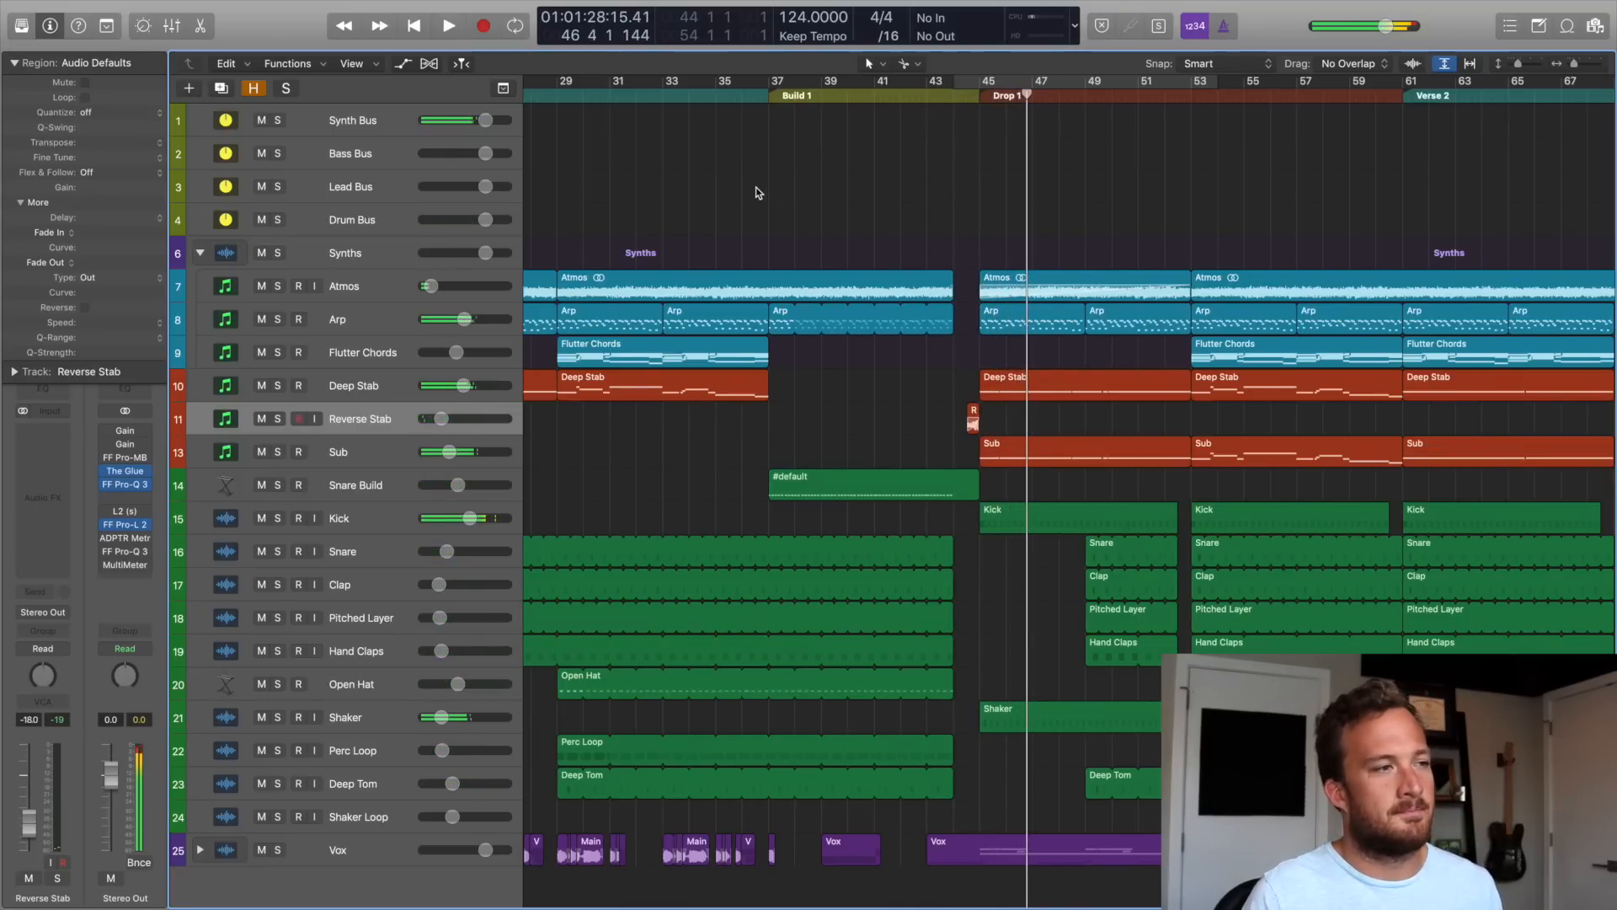
pyautogui.moveTo(602, 355); pyautogui.dragTo(748, 362)
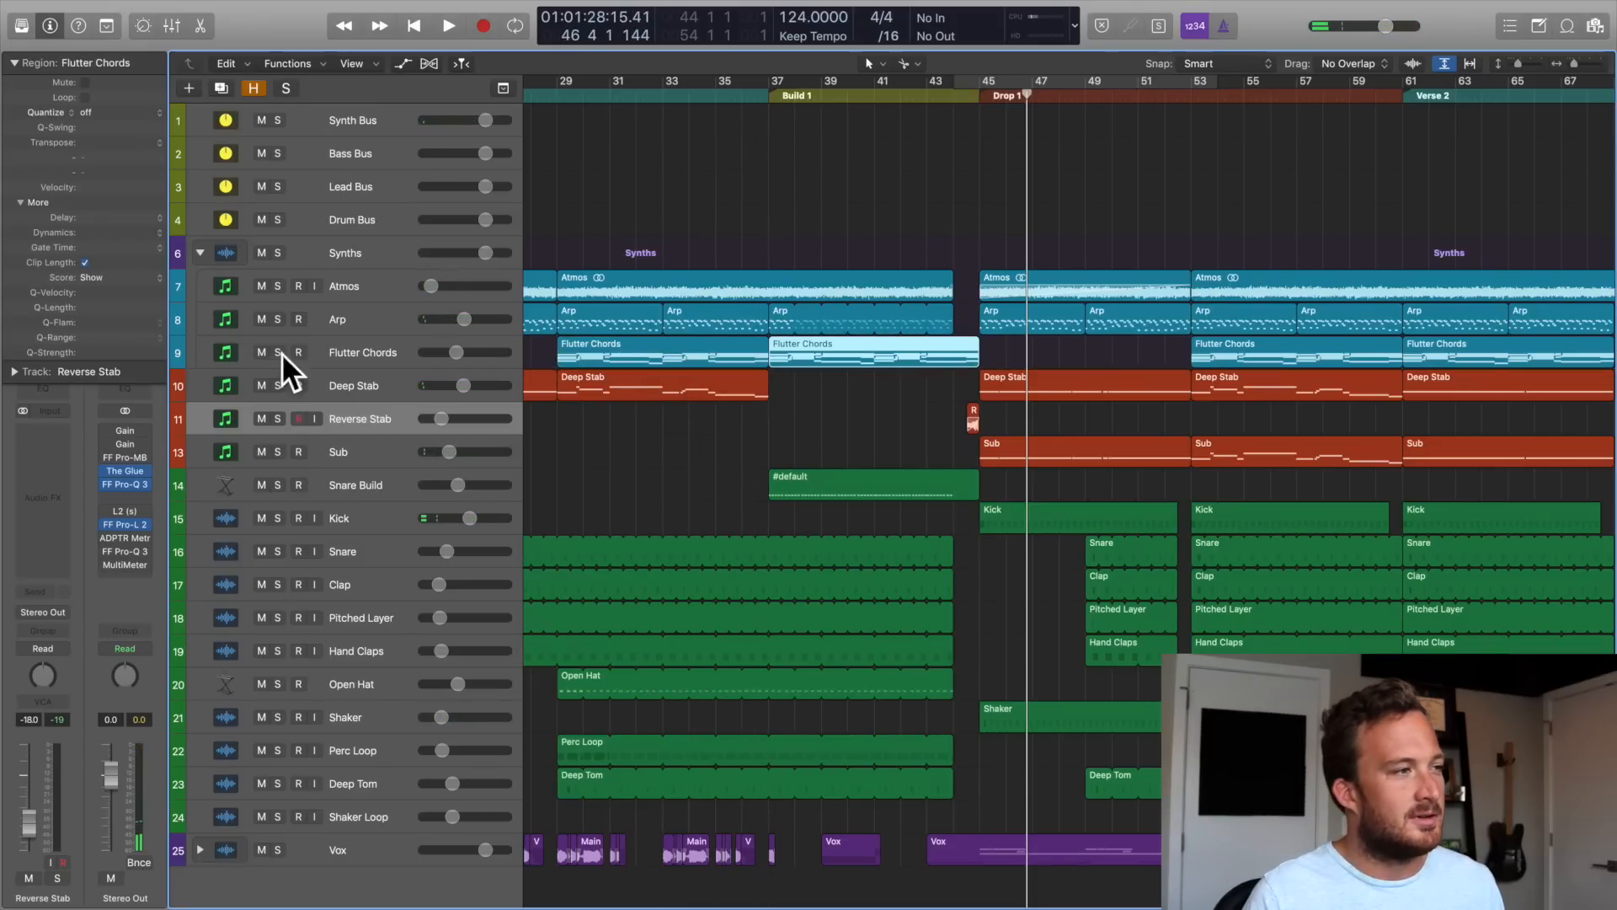
pyautogui.click(278, 352)
pyautogui.click(779, 97)
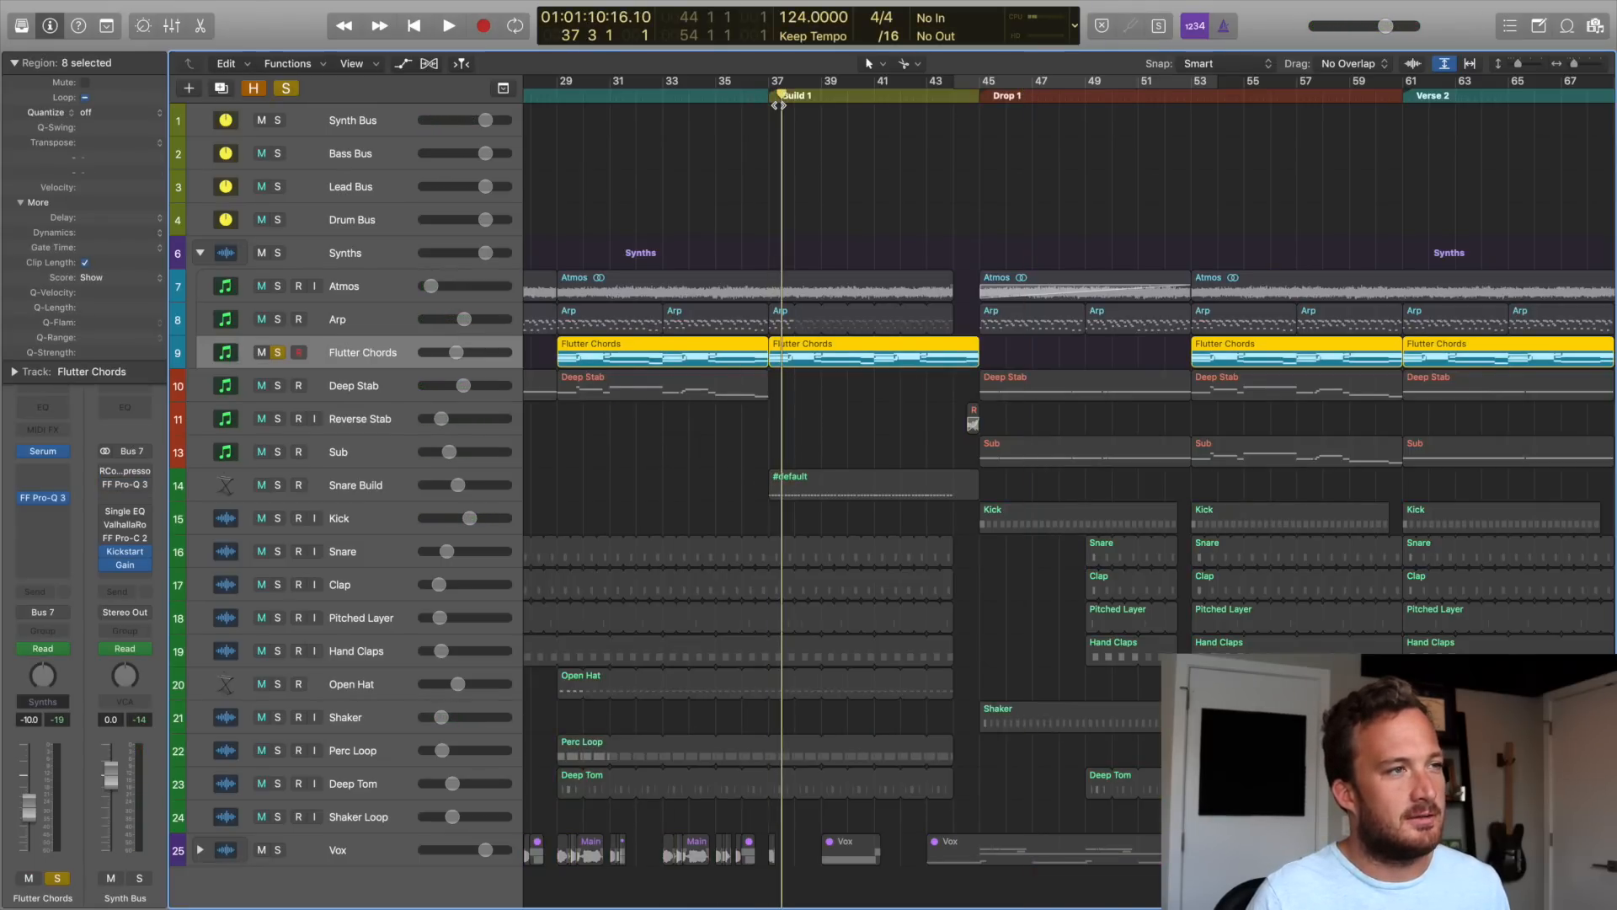
# Split the copied Flutter Chords region at bar 38, splitting crossing notes, delete the remainder, and loop the first bar to bar 44.
pyautogui.scroll(5, 780, 116)
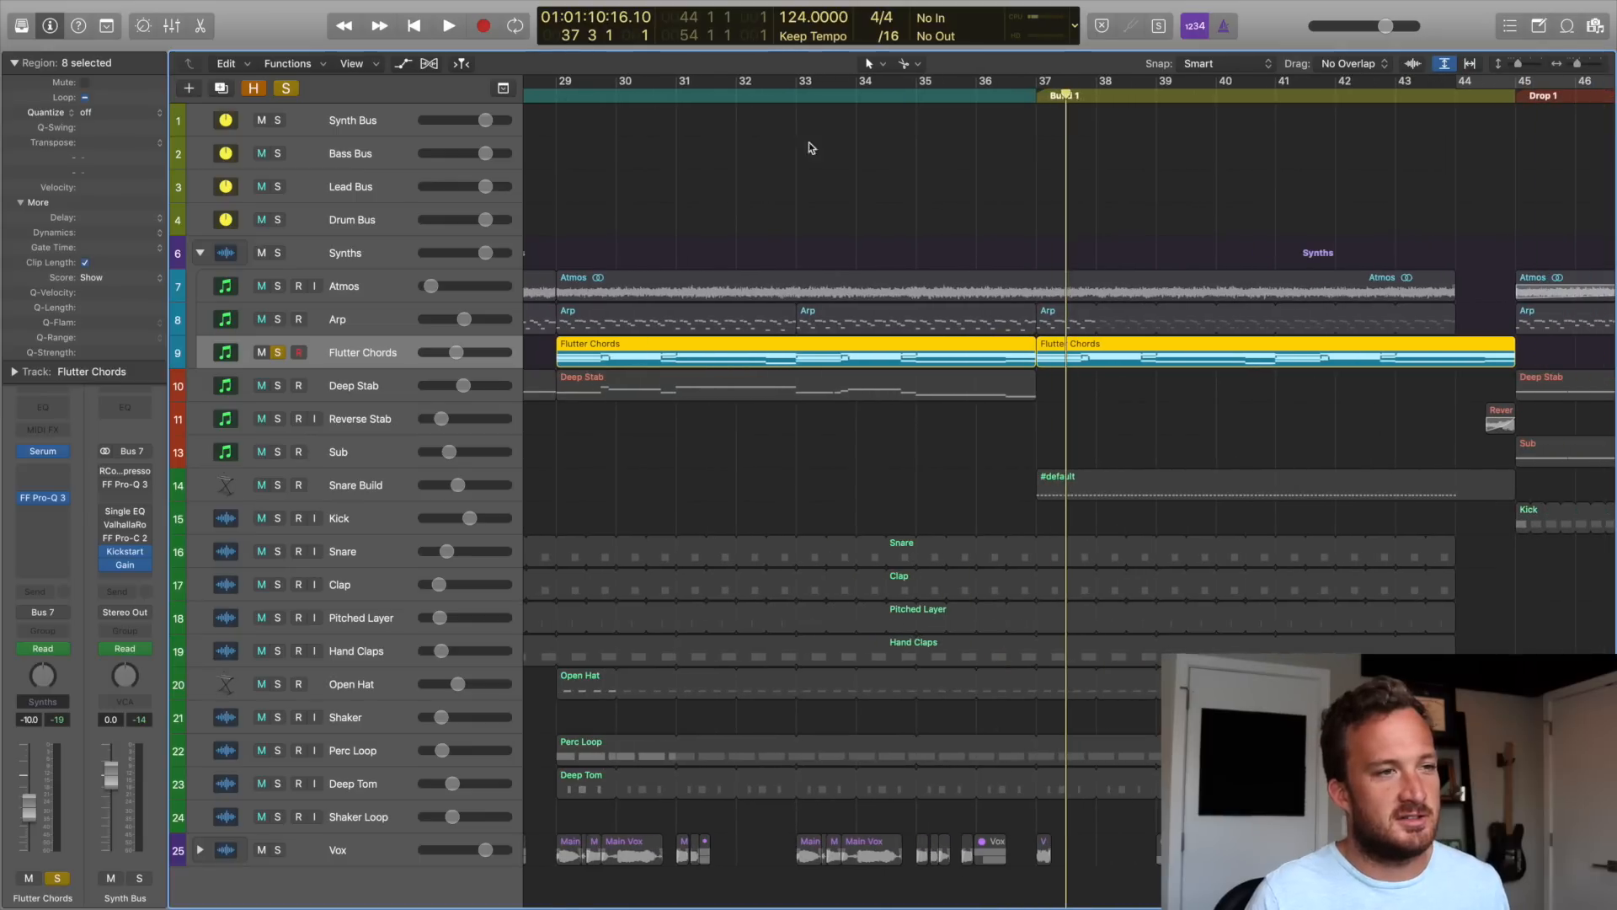
pyautogui.hscroll(2, 1026, 341)
pyautogui.press('super+t')
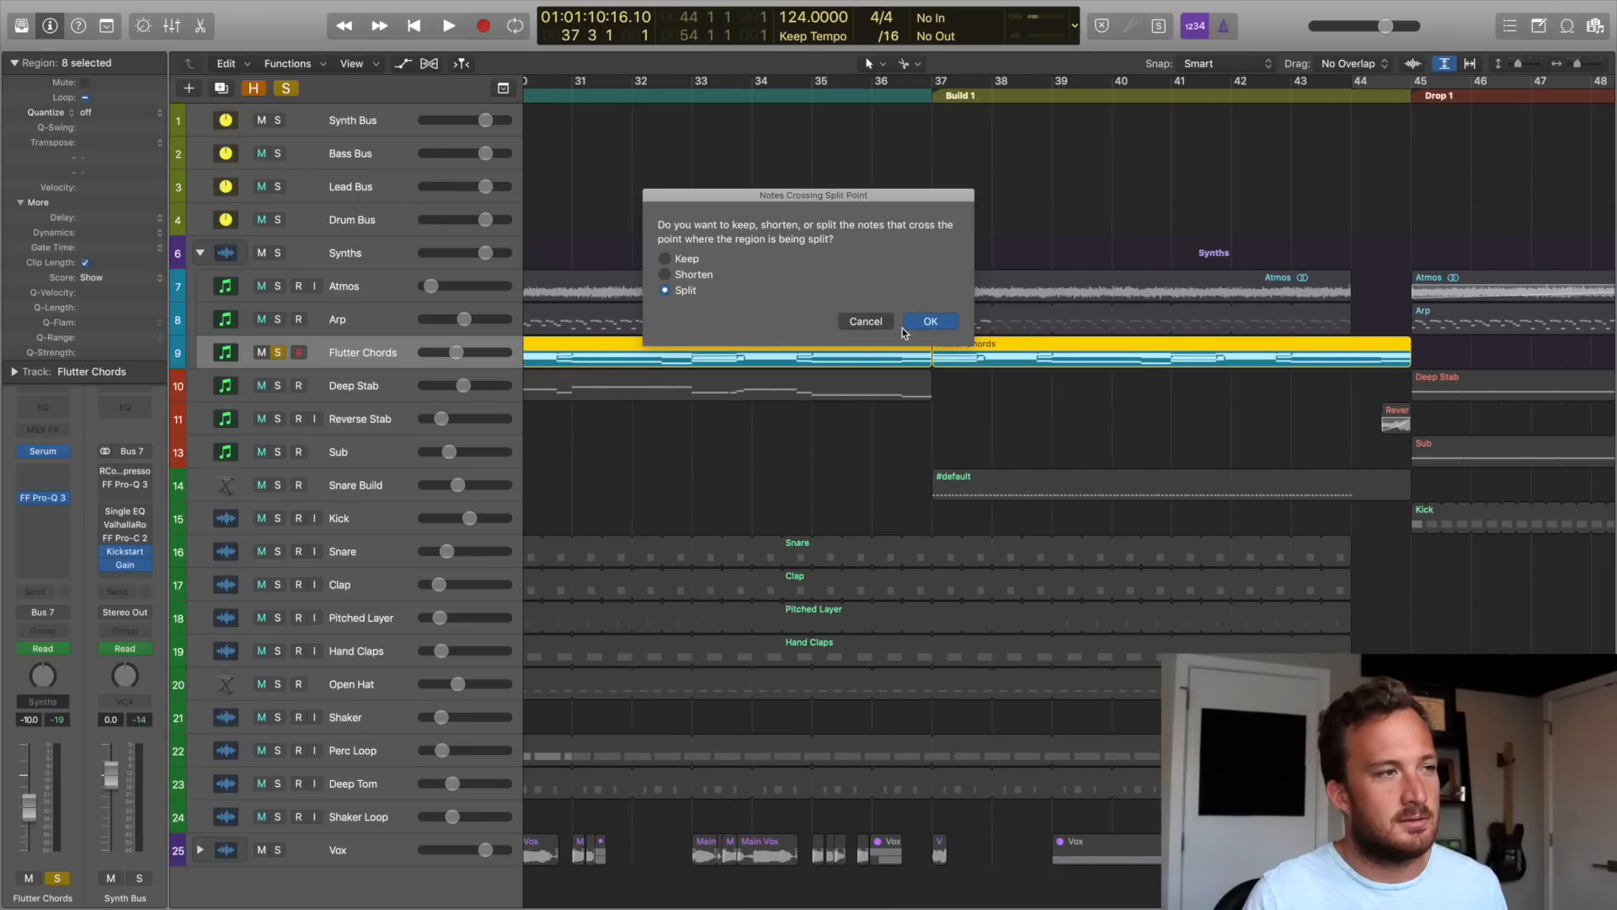
pyautogui.click(931, 322)
pyautogui.press('Delete')
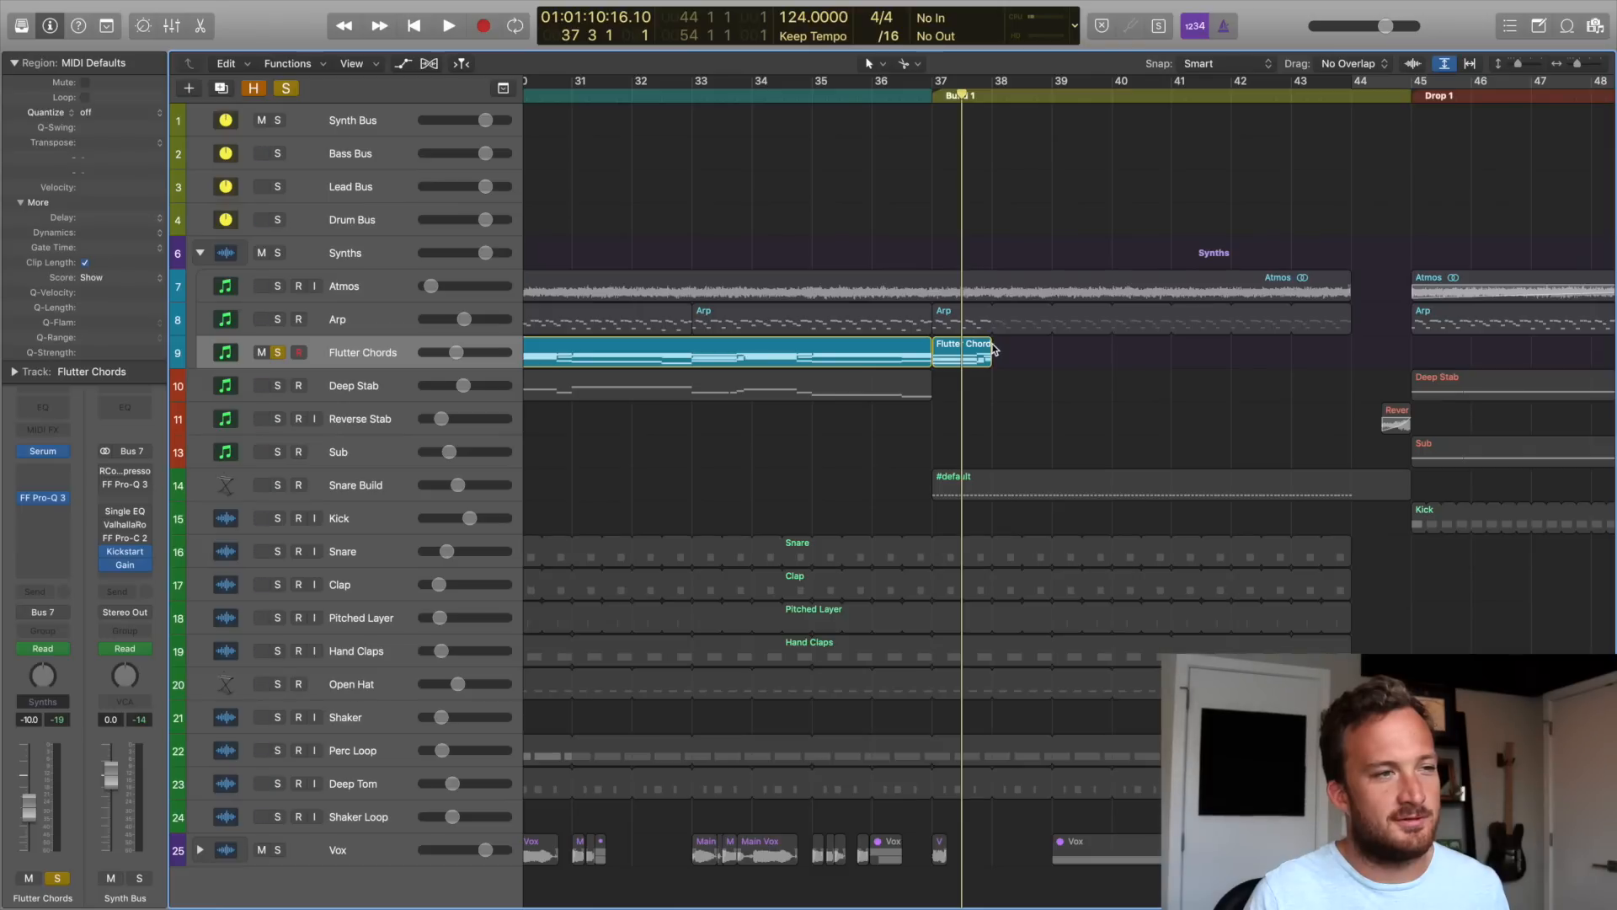
pyautogui.moveTo(998, 344); pyautogui.dragTo(1263, 384)
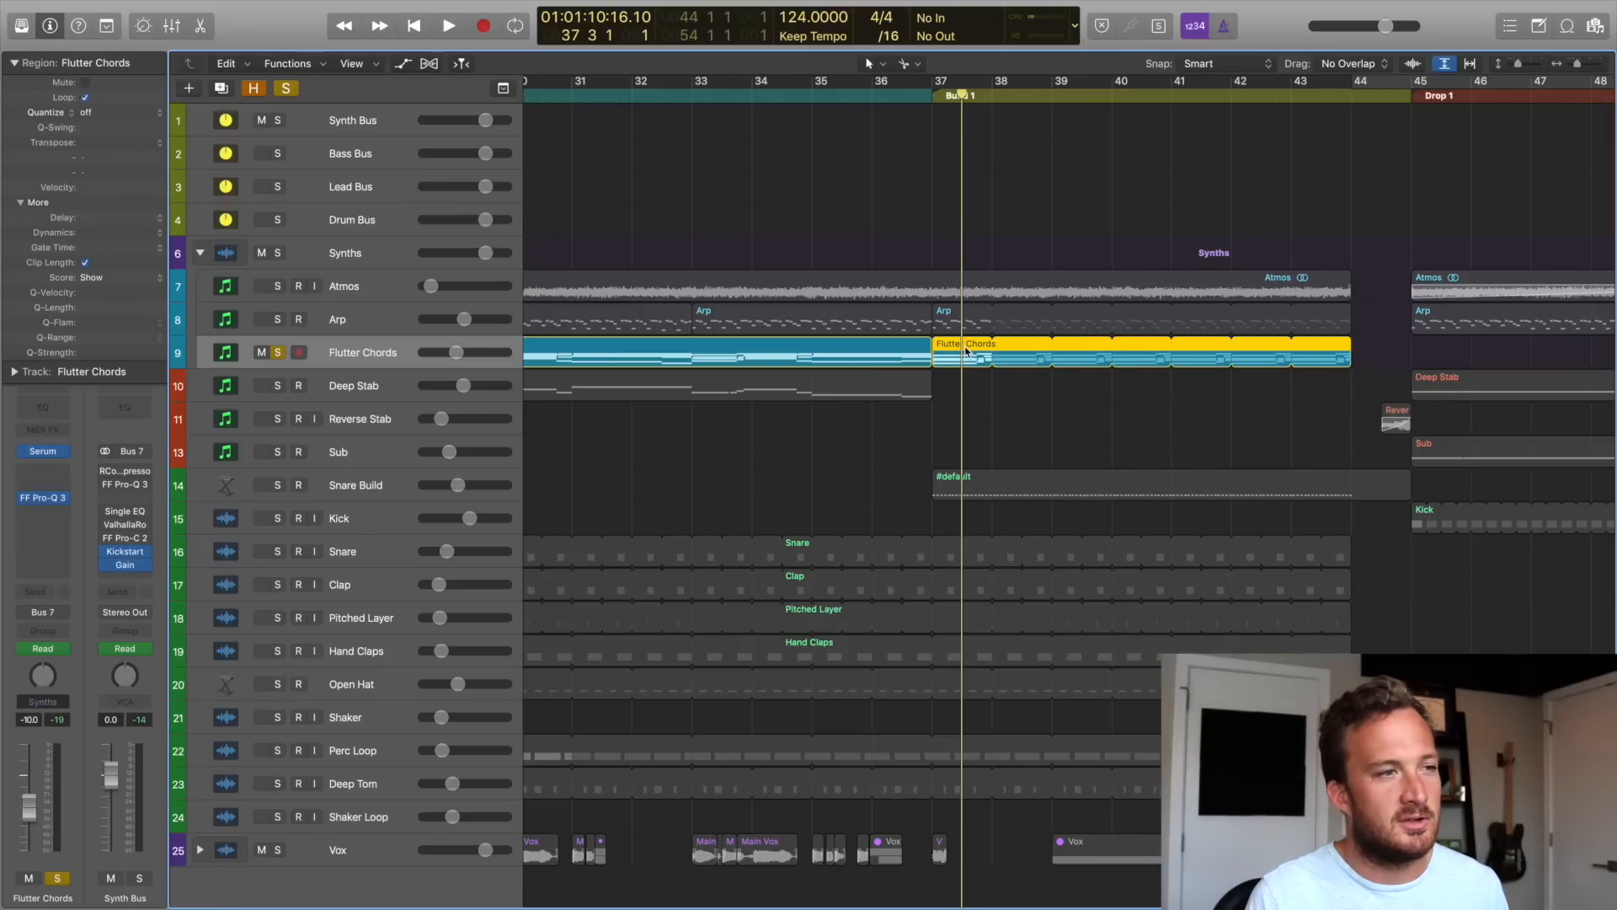
# Edit the notes of the looped Flutter Chords region so that one chord sustains through the whole bar.
pyautogui.doubleClick(965, 347)
pyautogui.moveTo(714, 640); pyautogui.dragTo(769, 724)
pyautogui.press('z')
pyautogui.moveTo(715, 608); pyautogui.dragTo(765, 837)
pyautogui.moveTo(802, 660); pyautogui.dragTo(921, 715)
pyautogui.click(823, 587)
pyautogui.press('e')
# Set the cycle from bar 37 to bar 45 and play the soloed Flutter Chords loop.
pyautogui.moveTo(933, 89); pyautogui.dragTo(1426, 245)
pyautogui.press('space')
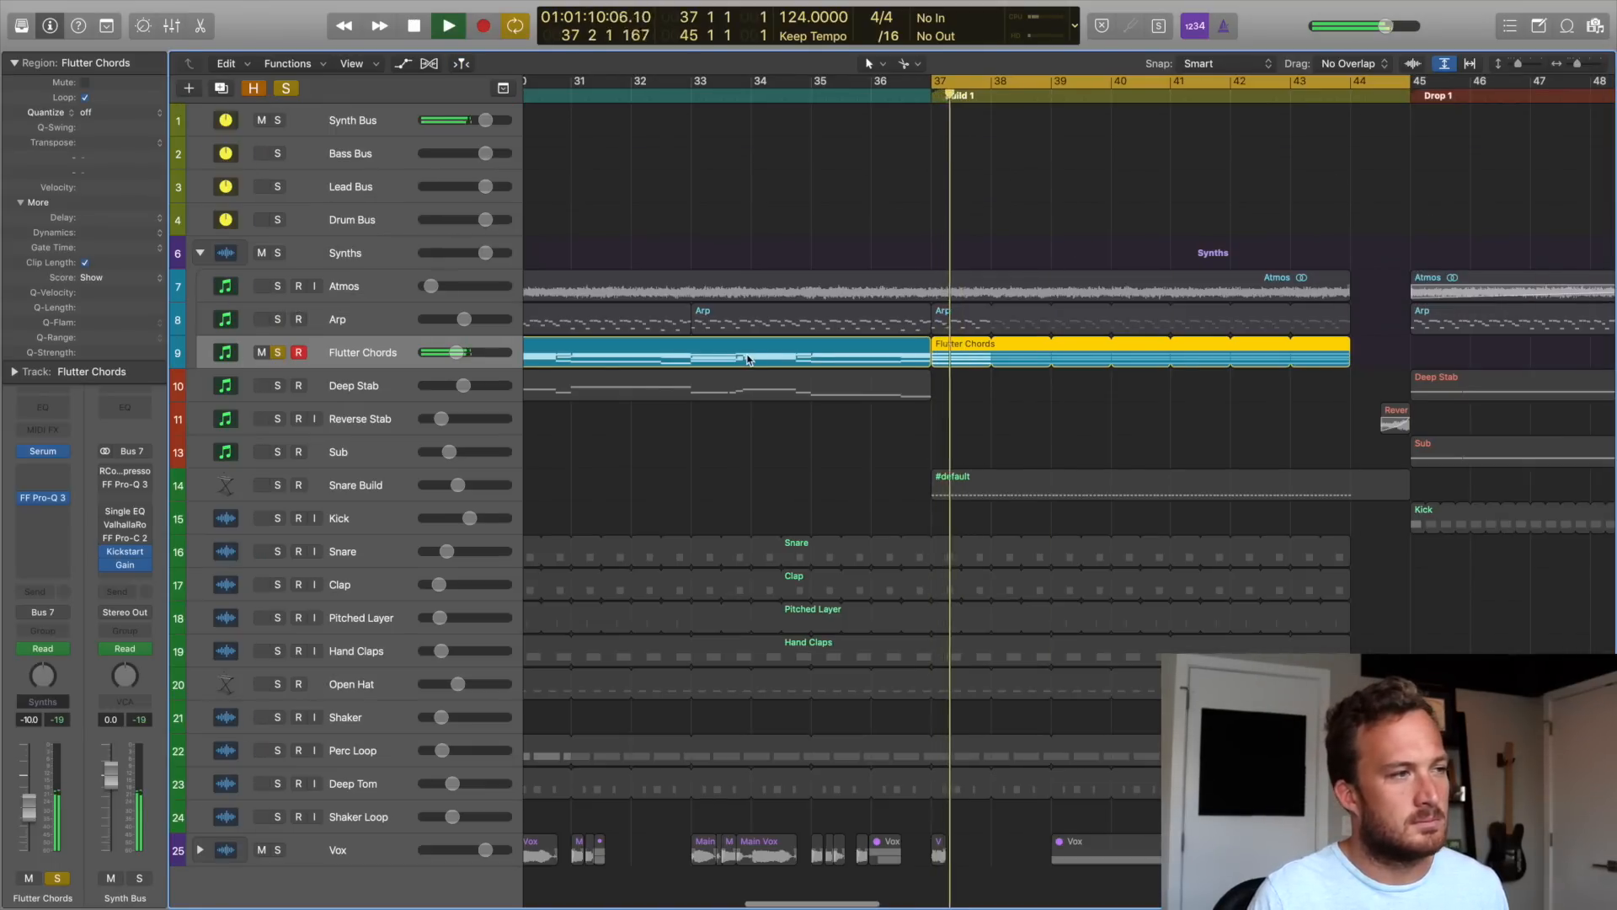
pyautogui.hscroll(5, 748, 358)
pyautogui.press('space')
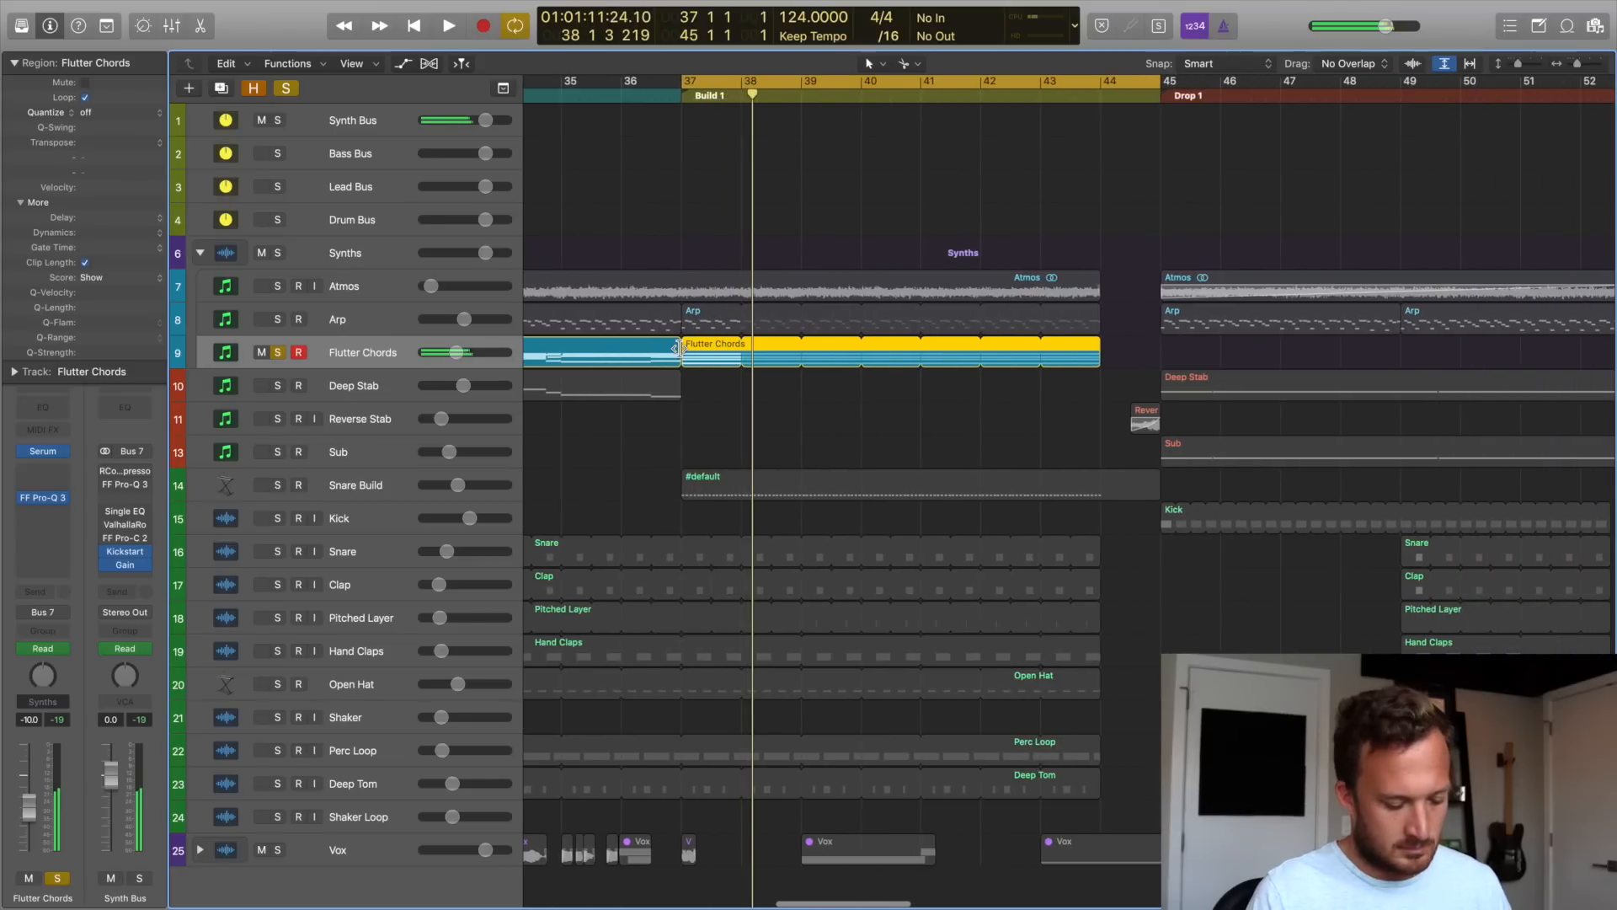
# Duplicate the Flutter Chords track, move the Build 1 loop onto the duplicate, and keep only the duplicate soloed.
pyautogui.press('super+d')
pyautogui.moveTo(722, 351); pyautogui.dragTo(721, 372)
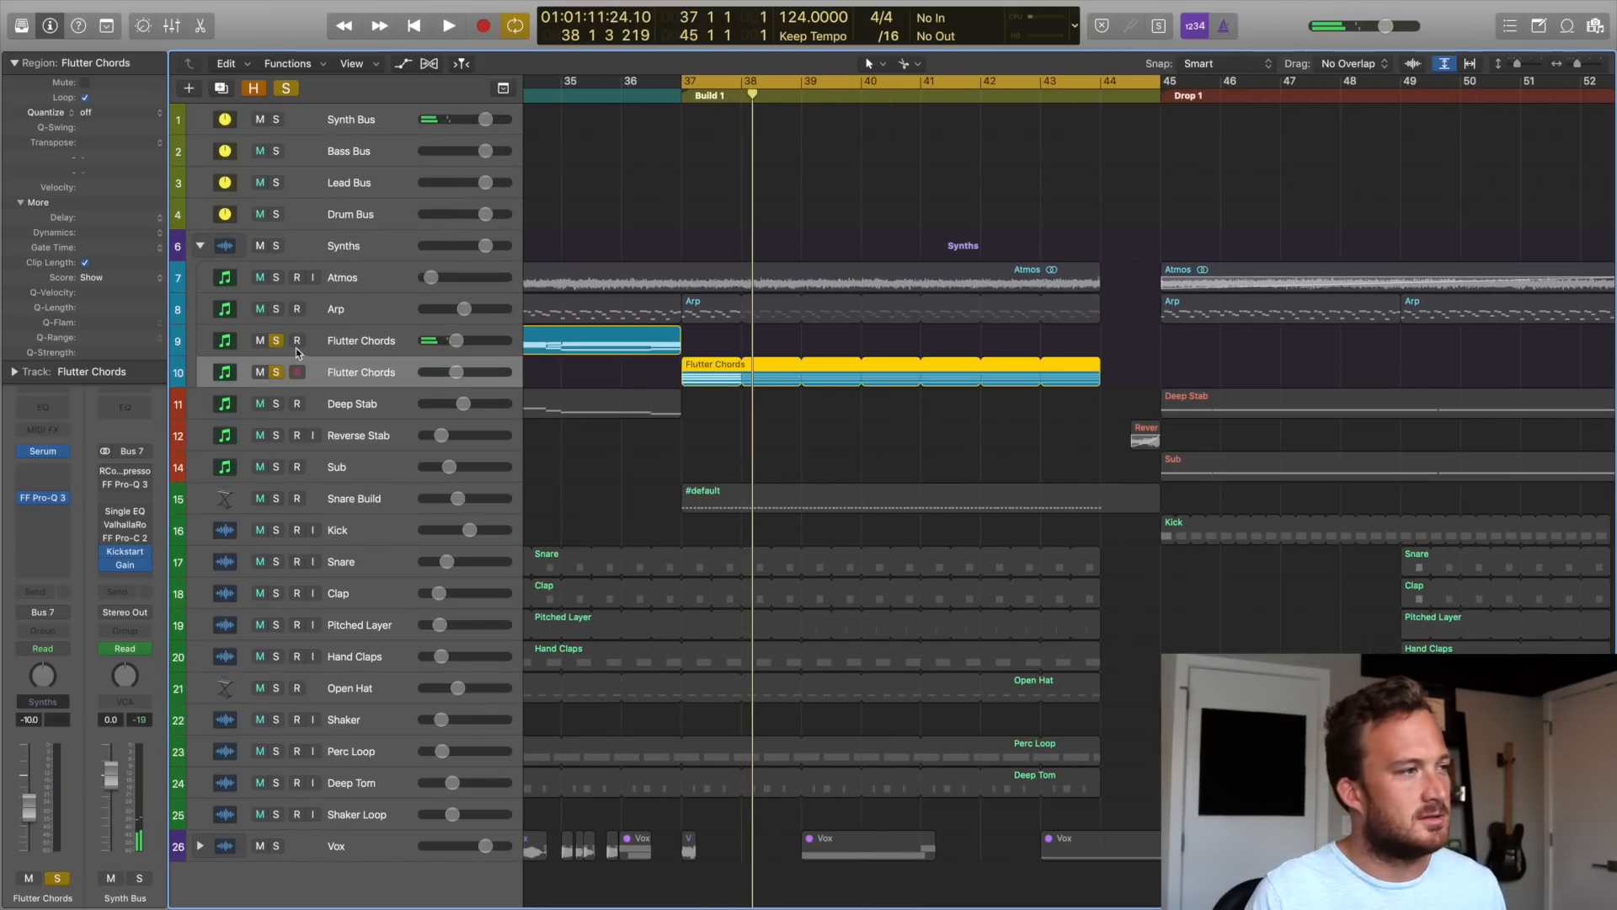
pyautogui.click(278, 342)
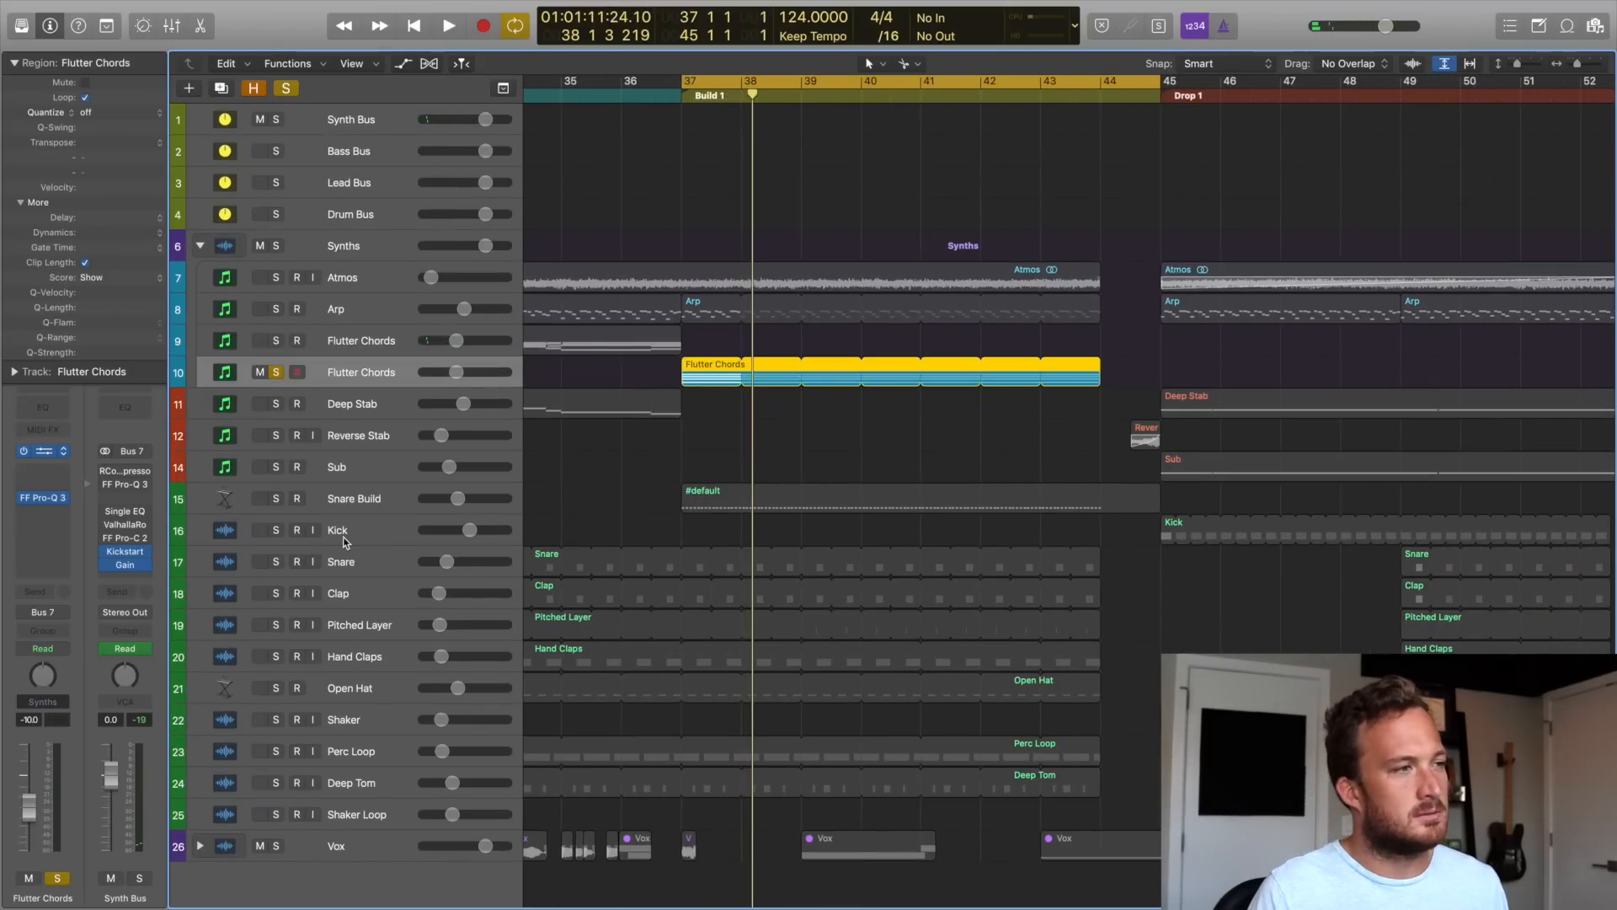
# Open Serum on the duplicated Flutter Chords track and audition its CH Flutter 2 sound.
pyautogui.press('v')
pyautogui.moveTo(488, 65); pyautogui.dragTo(695, 183)
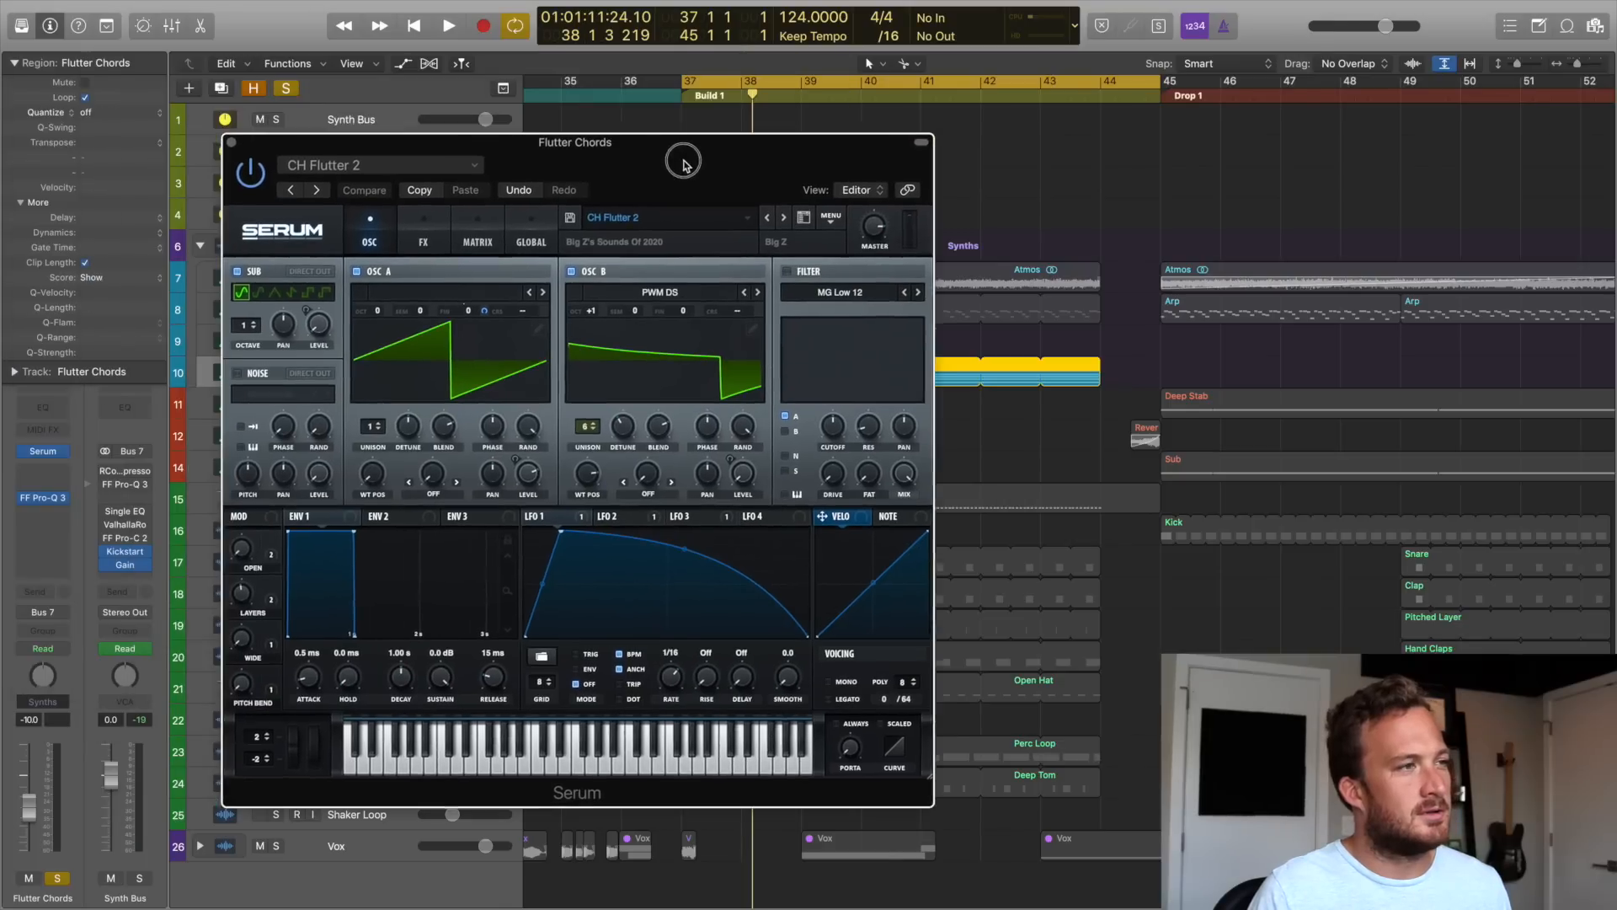
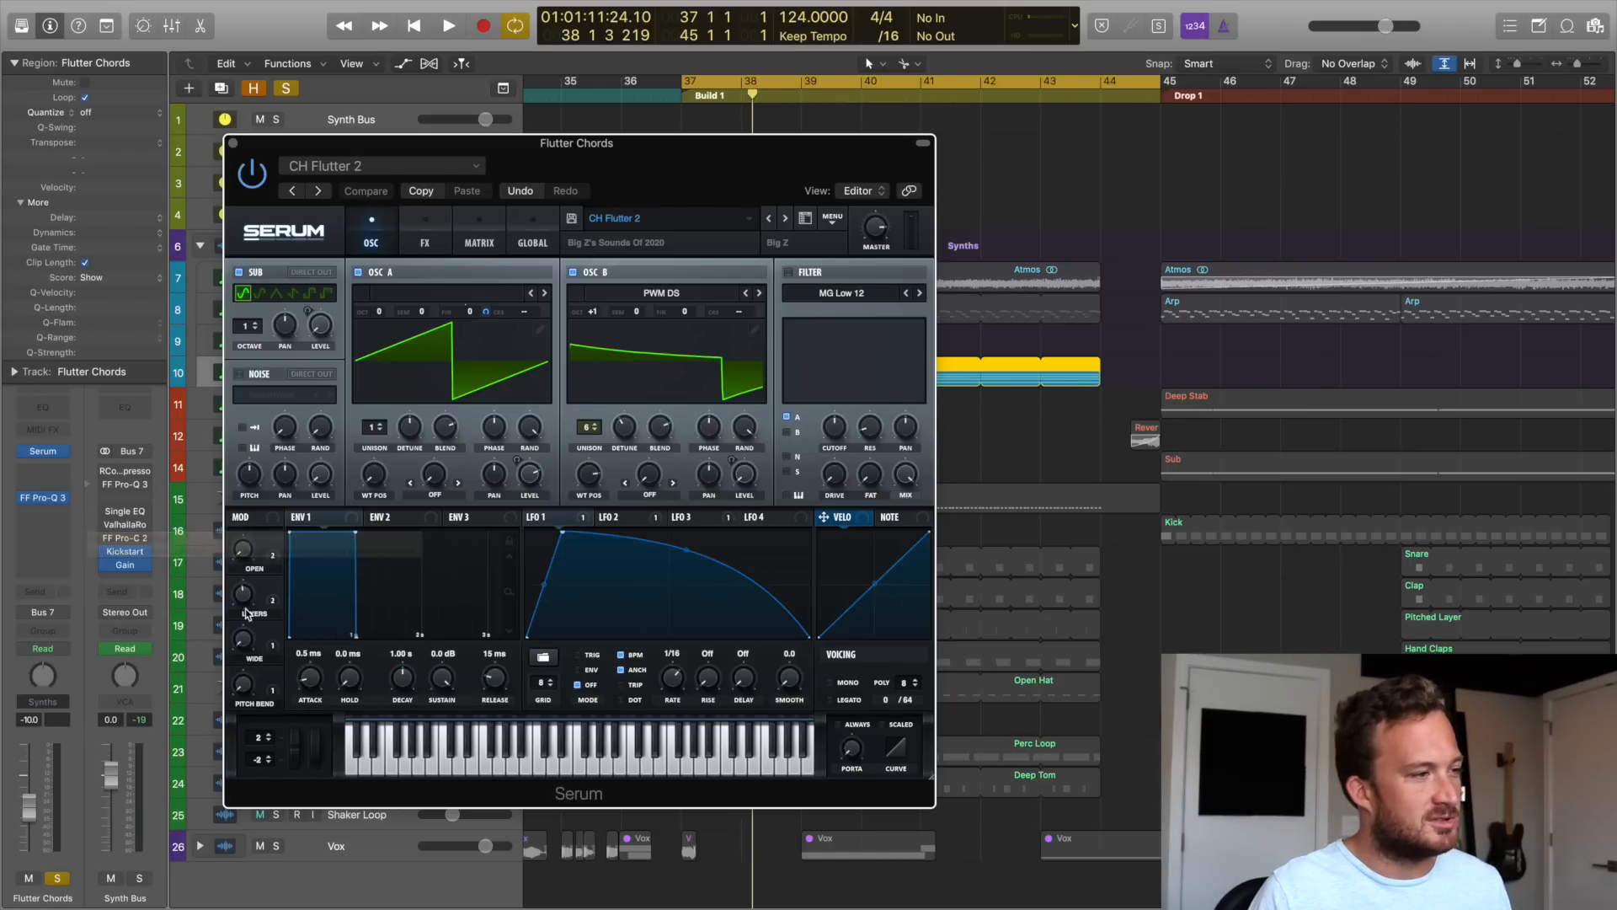
pyautogui.moveTo(557, 160); pyautogui.dragTo(773, 150)
pyautogui.press('space')
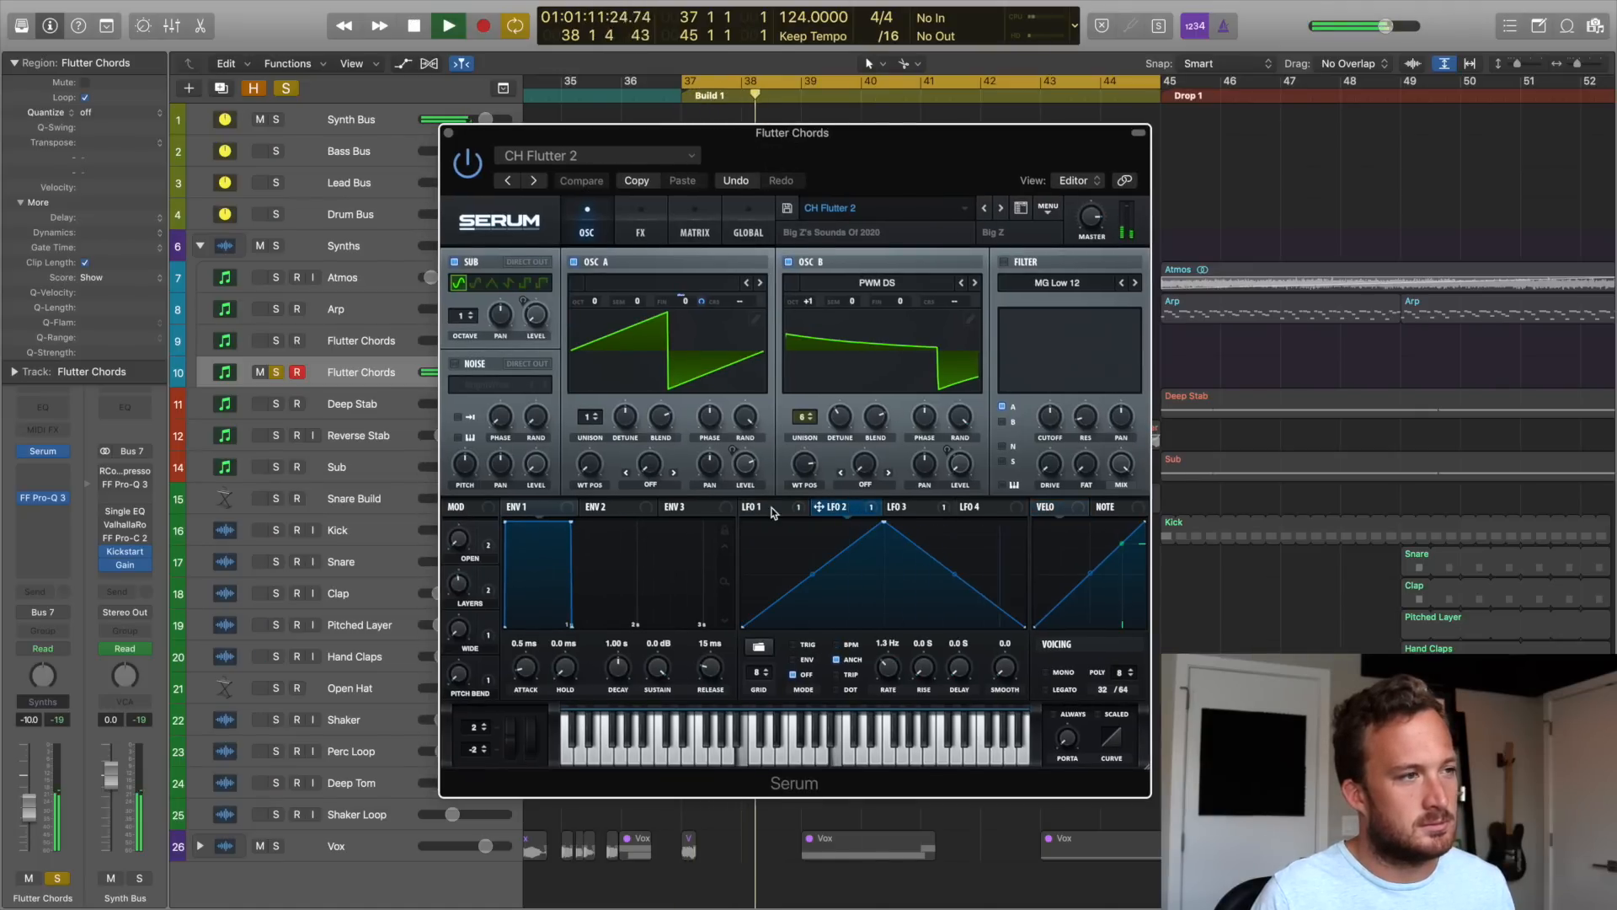
pyautogui.press('space')
# Examine Serum's effects chain and the LFO 2 and LFO 1 shapes while playing the chord loop.
pyautogui.click(656, 240)
pyautogui.click(817, 508)
pyautogui.click(770, 506)
pyautogui.press('space')
pyautogui.moveTo(902, 549)
pyautogui.mouseDown()
pyautogui.moveTo(891, 566)
pyautogui.moveTo(898, 551)
pyautogui.mouseUp()
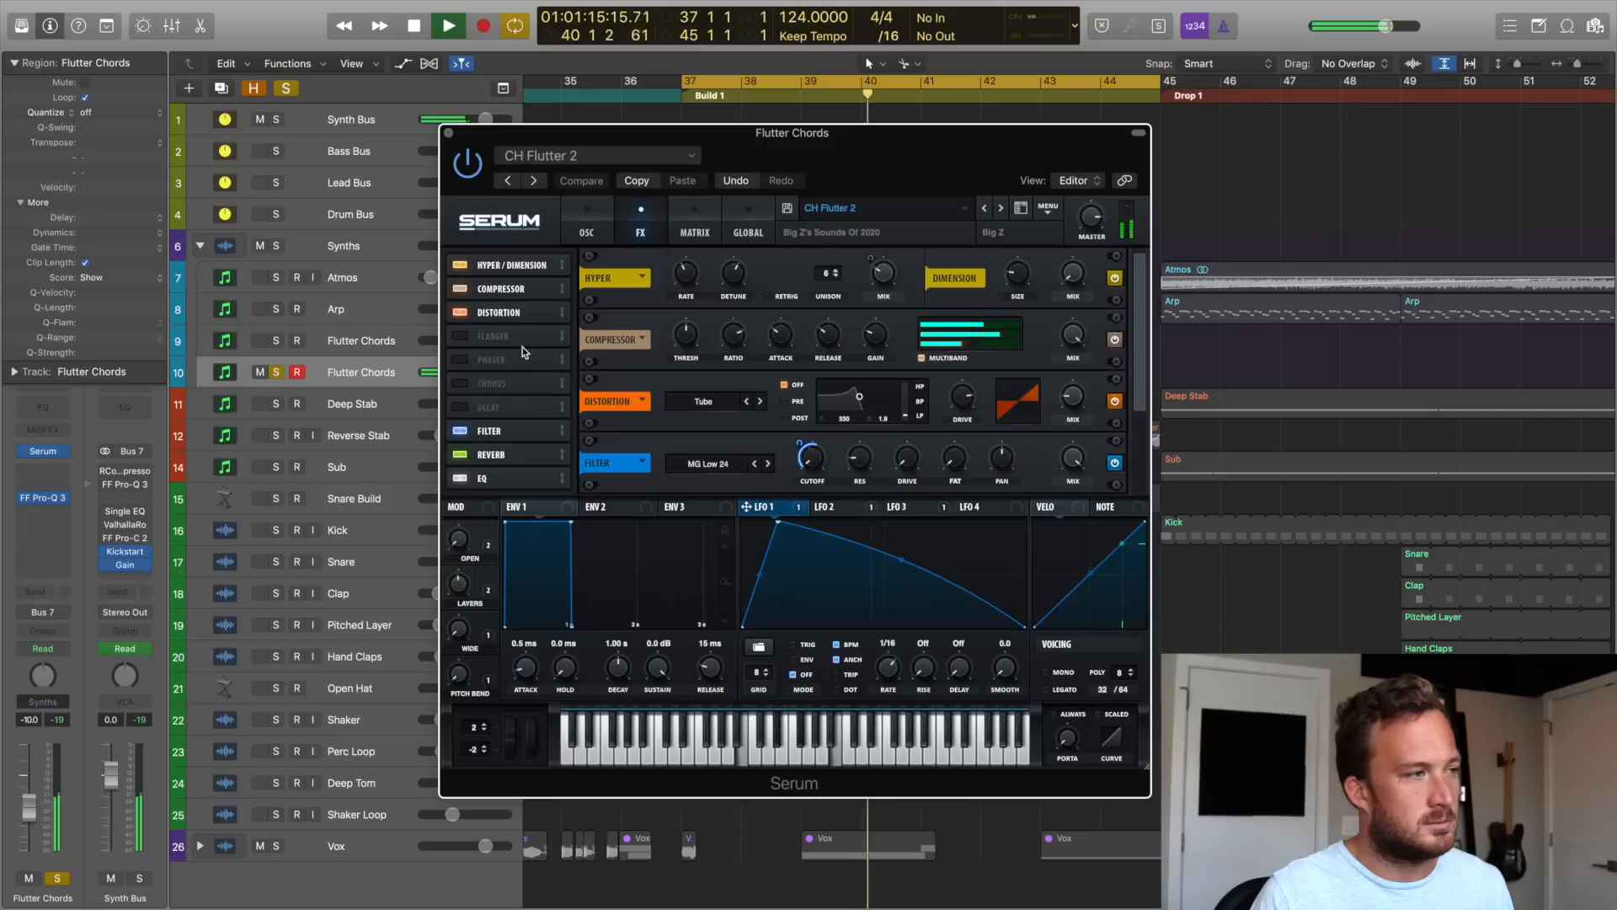
# Check the FF Pro-Q 3 low-cut curve on the duplicated Flutter Chords track and close its window.
pyautogui.click(43, 497)
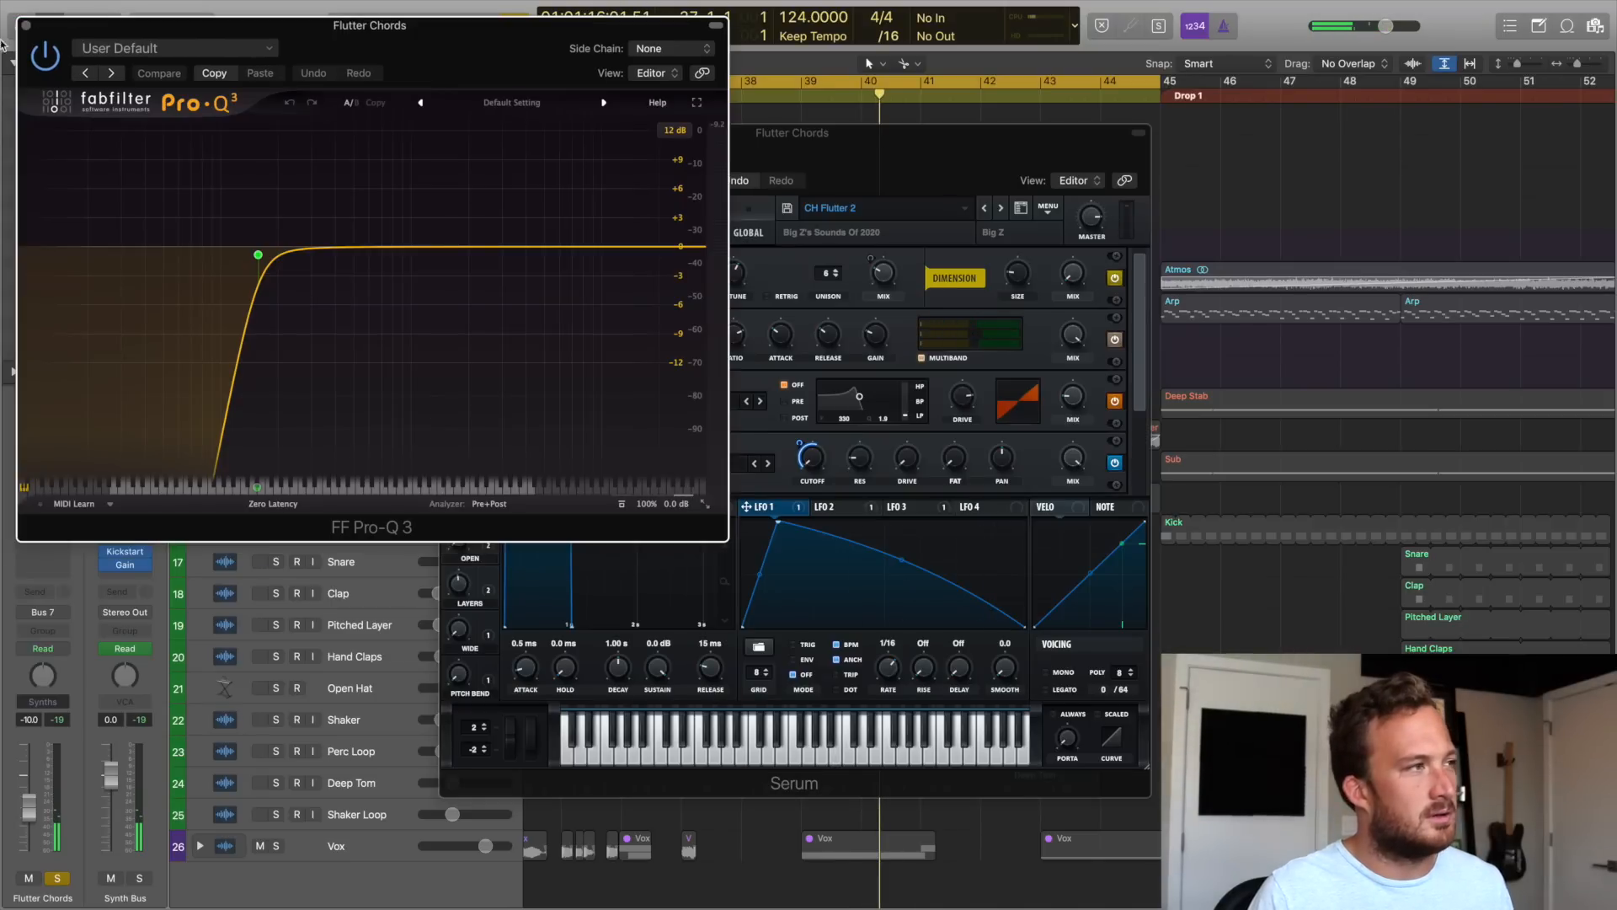
pyautogui.press('space')
pyautogui.click(26, 26)
# Bend Serum's LFO 1 decay curve downward and try different amounts of the Open macro while the chord loop plays.
pyautogui.moveTo(746, 506); pyautogui.dragTo(794, 437)
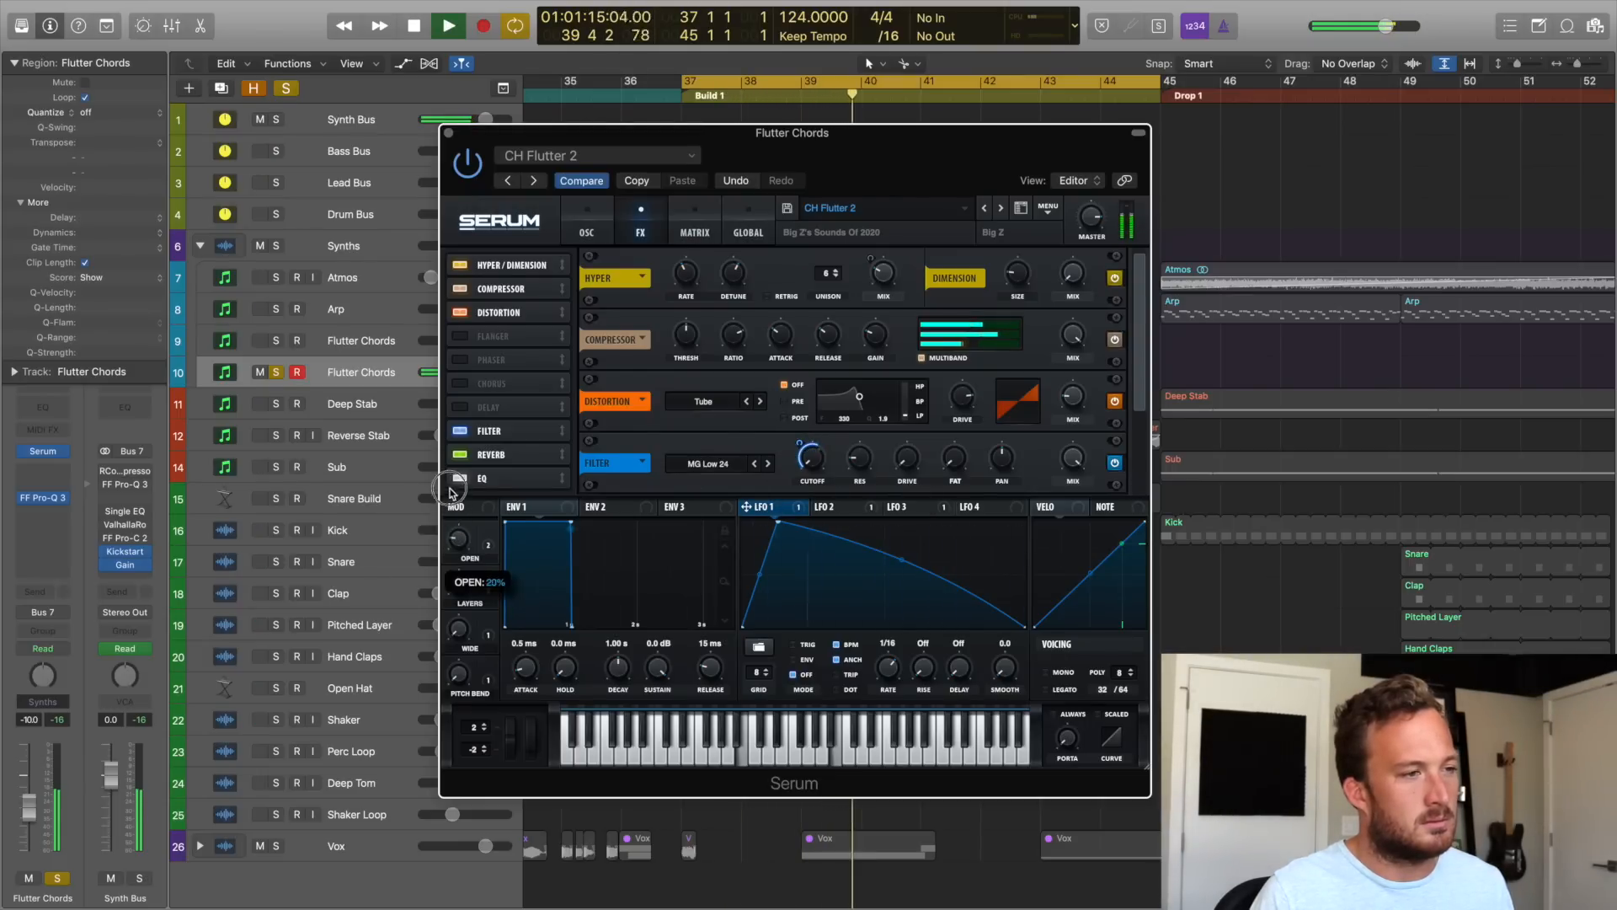
pyautogui.moveTo(442, 452); pyautogui.dragTo(421, 253)
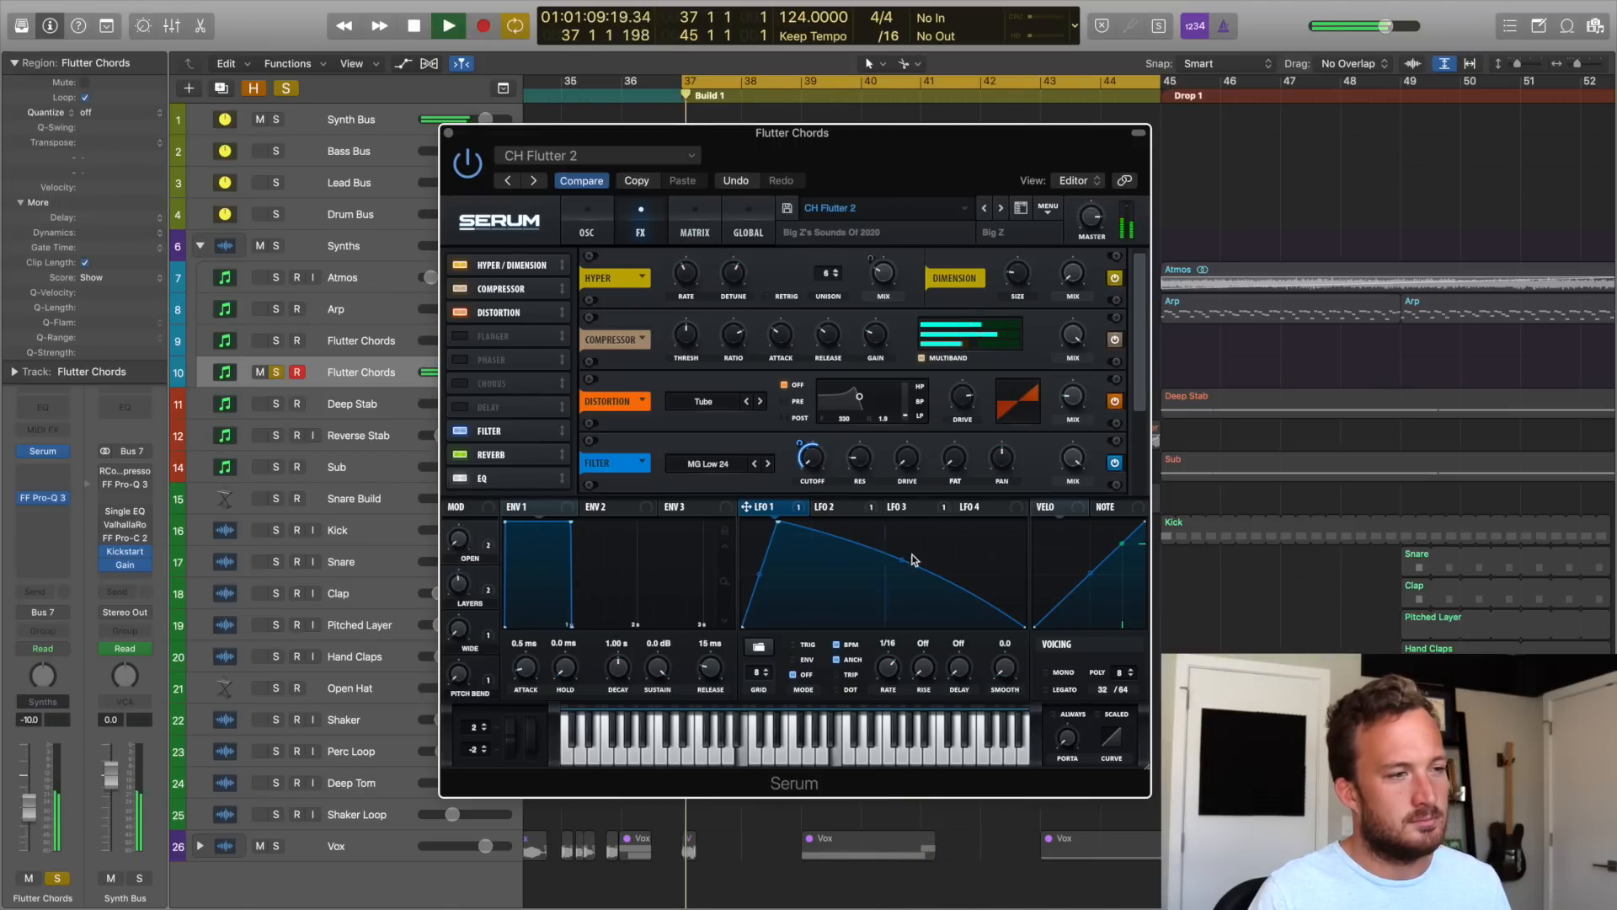
pyautogui.moveTo(903, 559); pyautogui.dragTo(903, 566)
pyautogui.moveTo(459, 539); pyautogui.dragTo(426, 333)
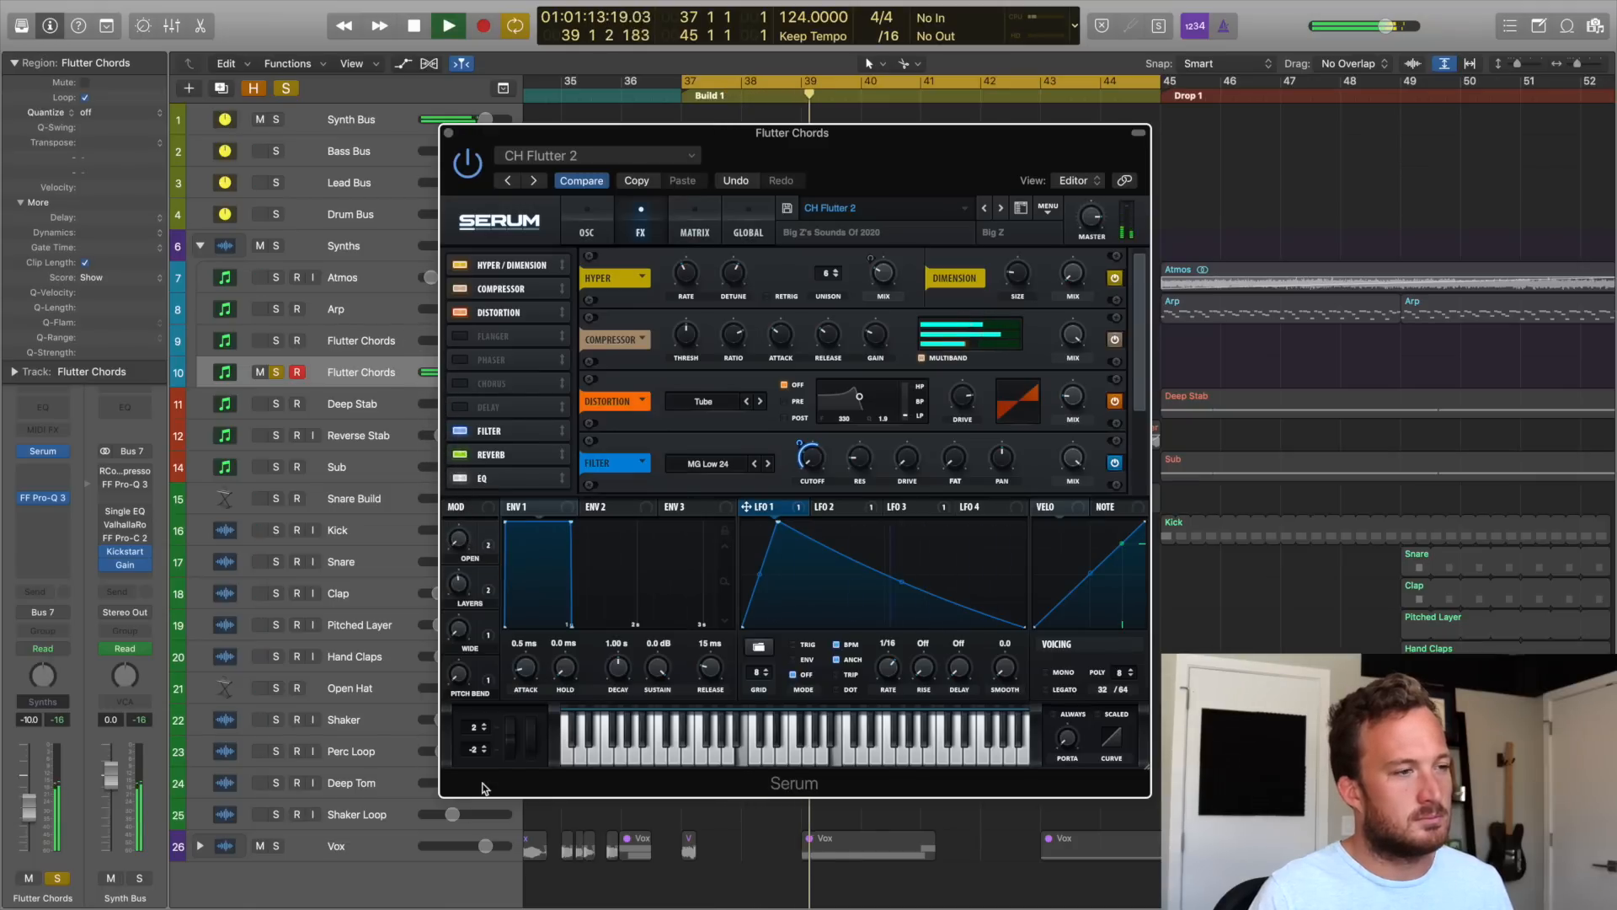
# Show the Serum Macro 1 automation on the duplicated Flutter Chords track and add a 0% point at bar 37.
pyautogui.press('space')
pyautogui.press('v')
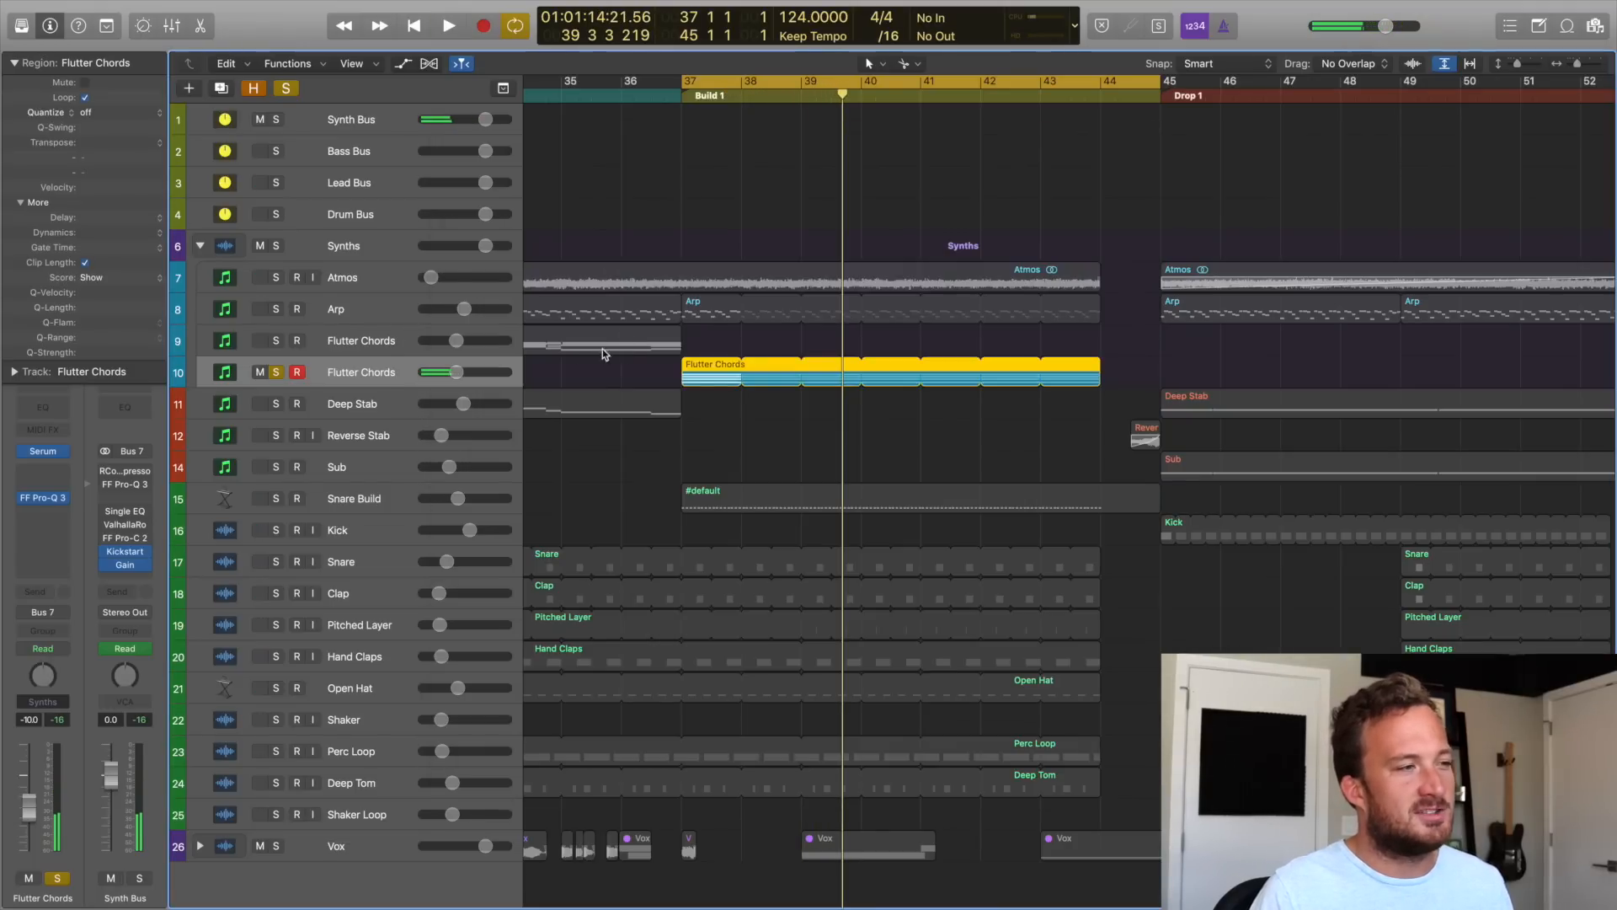
pyautogui.press('a')
pyautogui.click(402, 412)
pyautogui.click(372, 407)
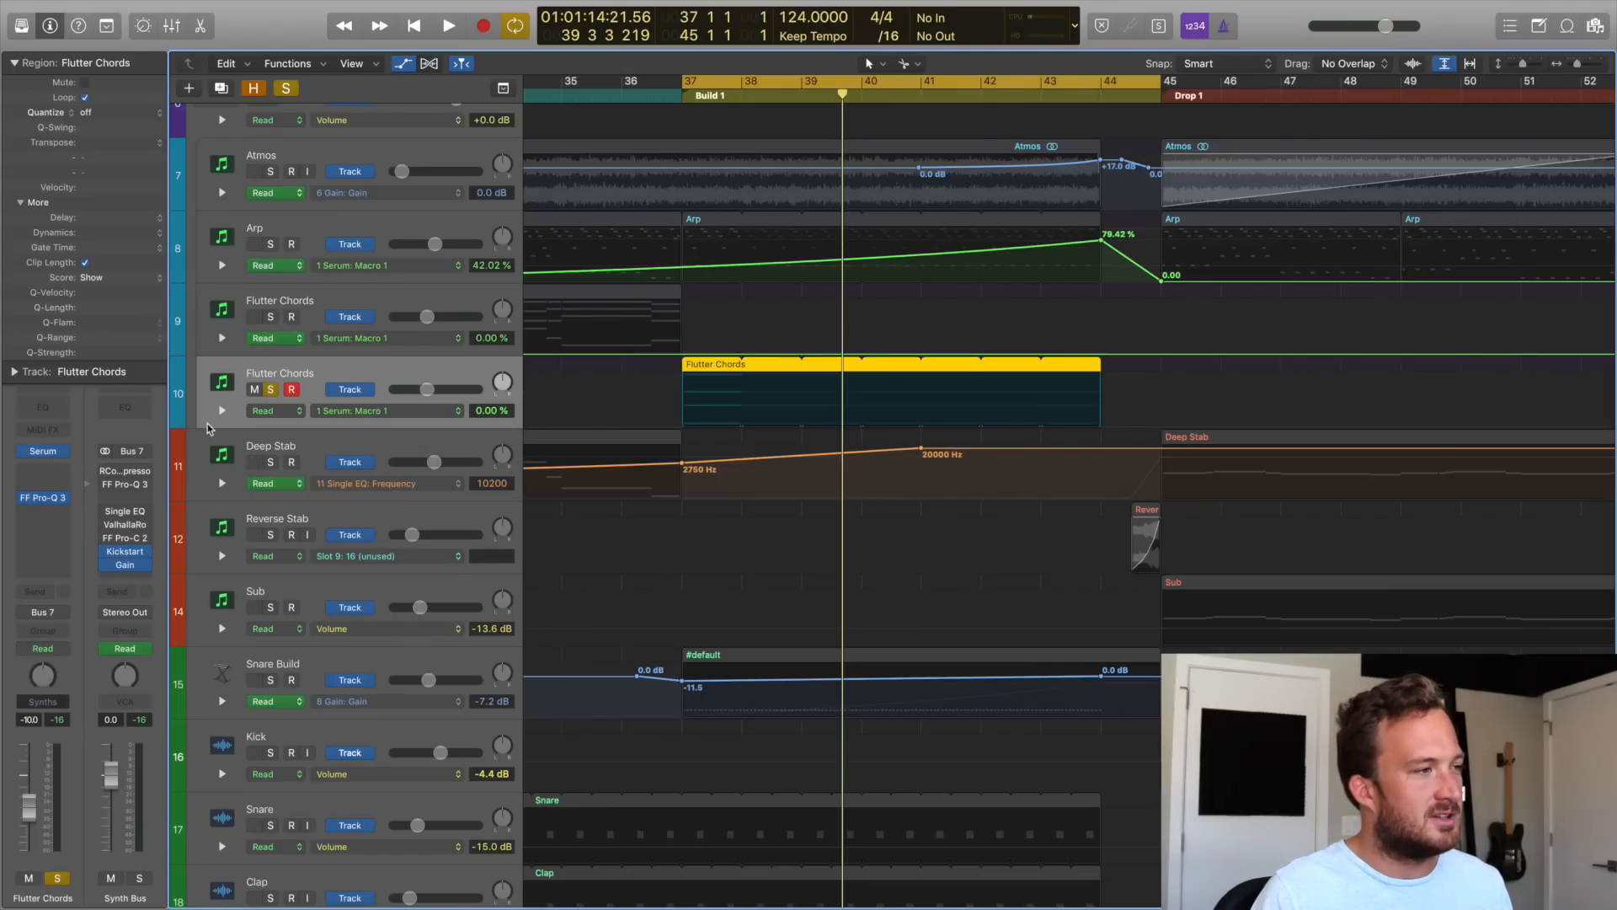
pyautogui.click(44, 452)
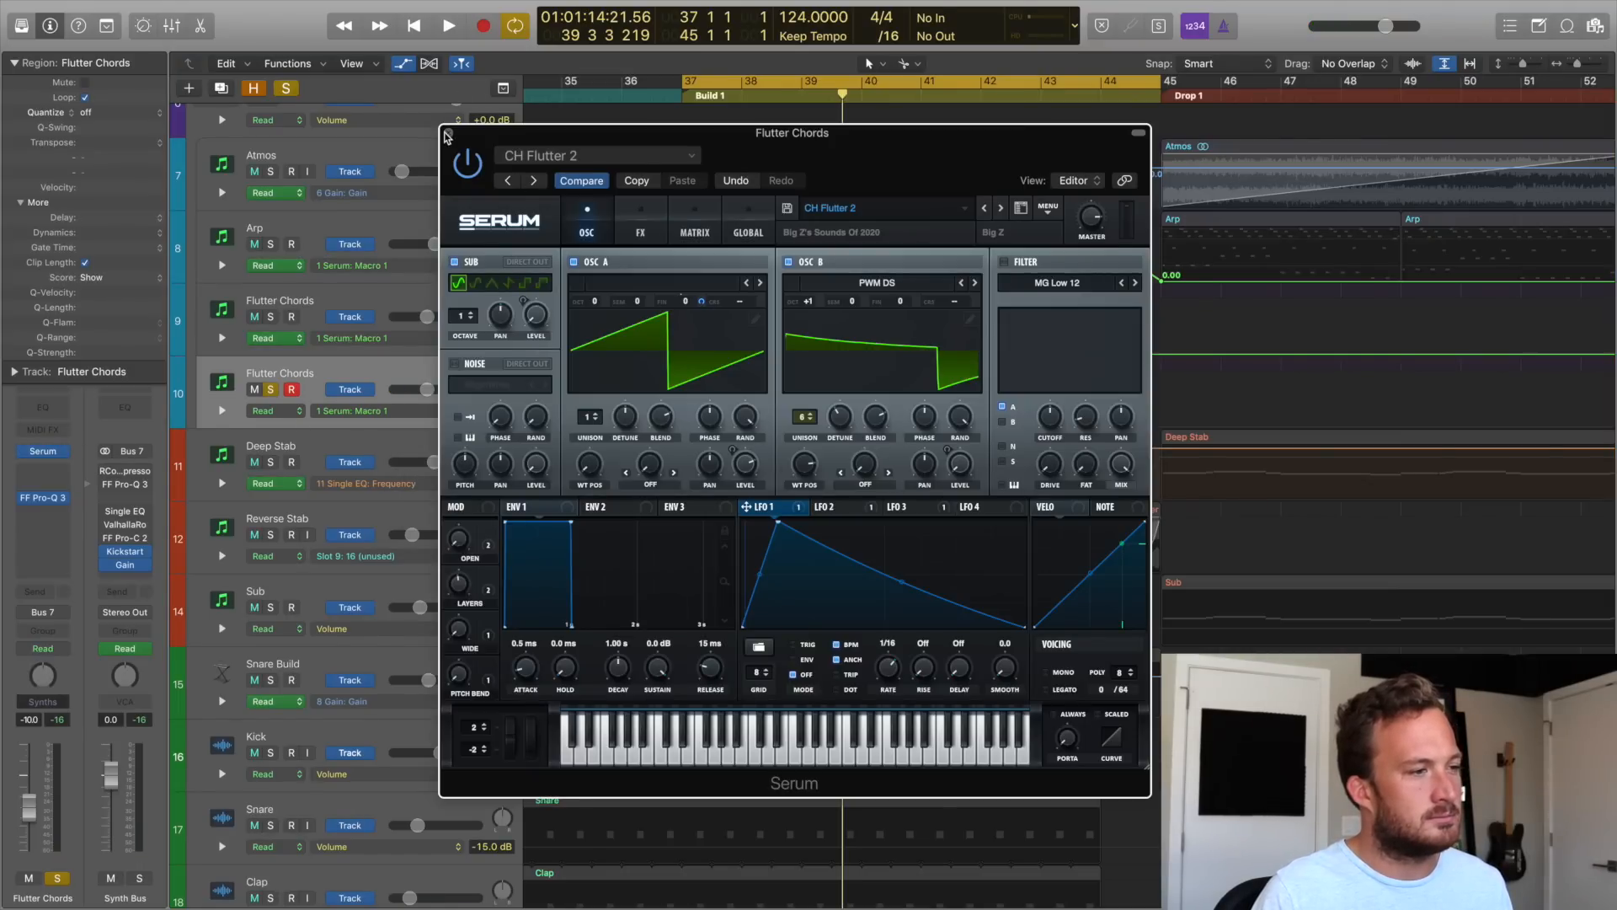
pyautogui.click(447, 134)
pyautogui.click(679, 424)
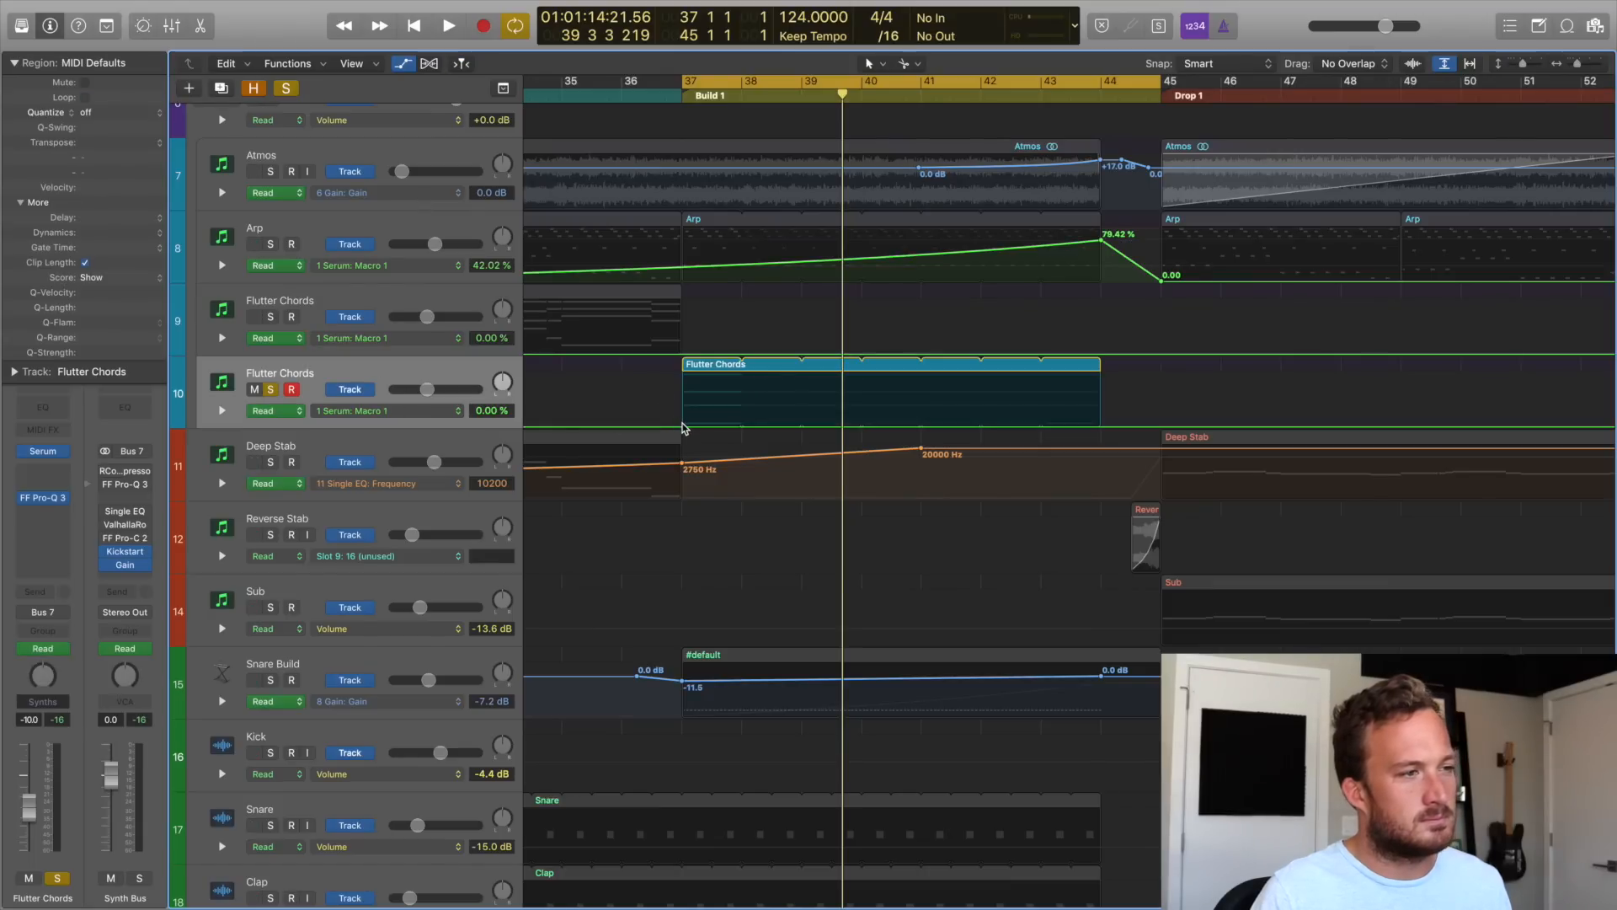
pyautogui.click(683, 427)
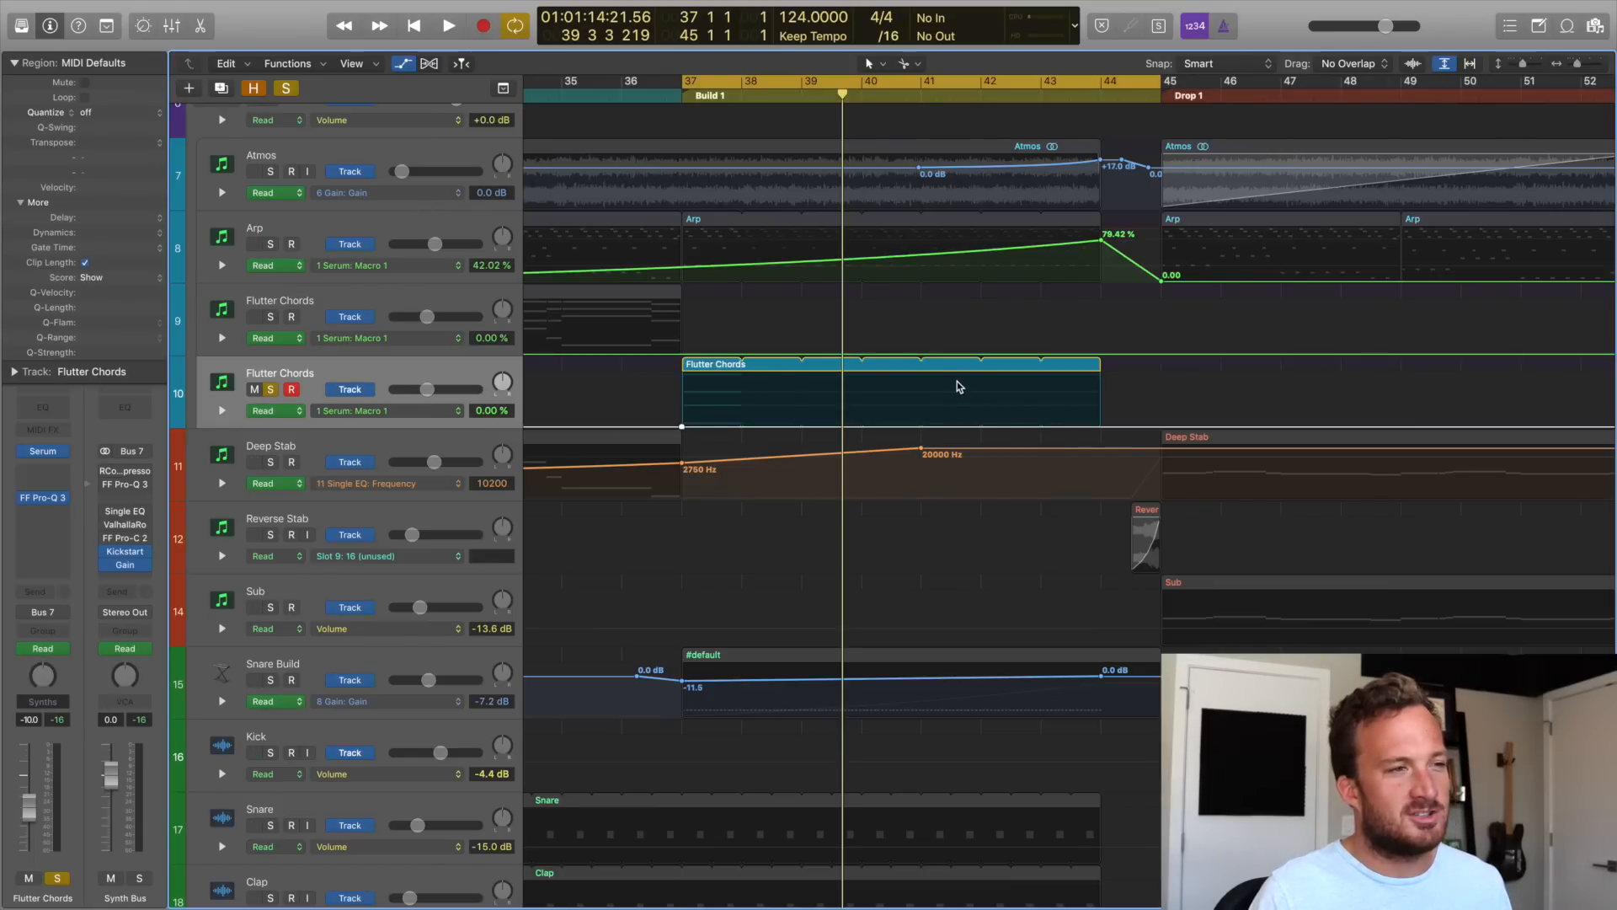
# Split the duplicated Flutter Chords region at bar 41 and delete the part before it.
pyautogui.press('a')
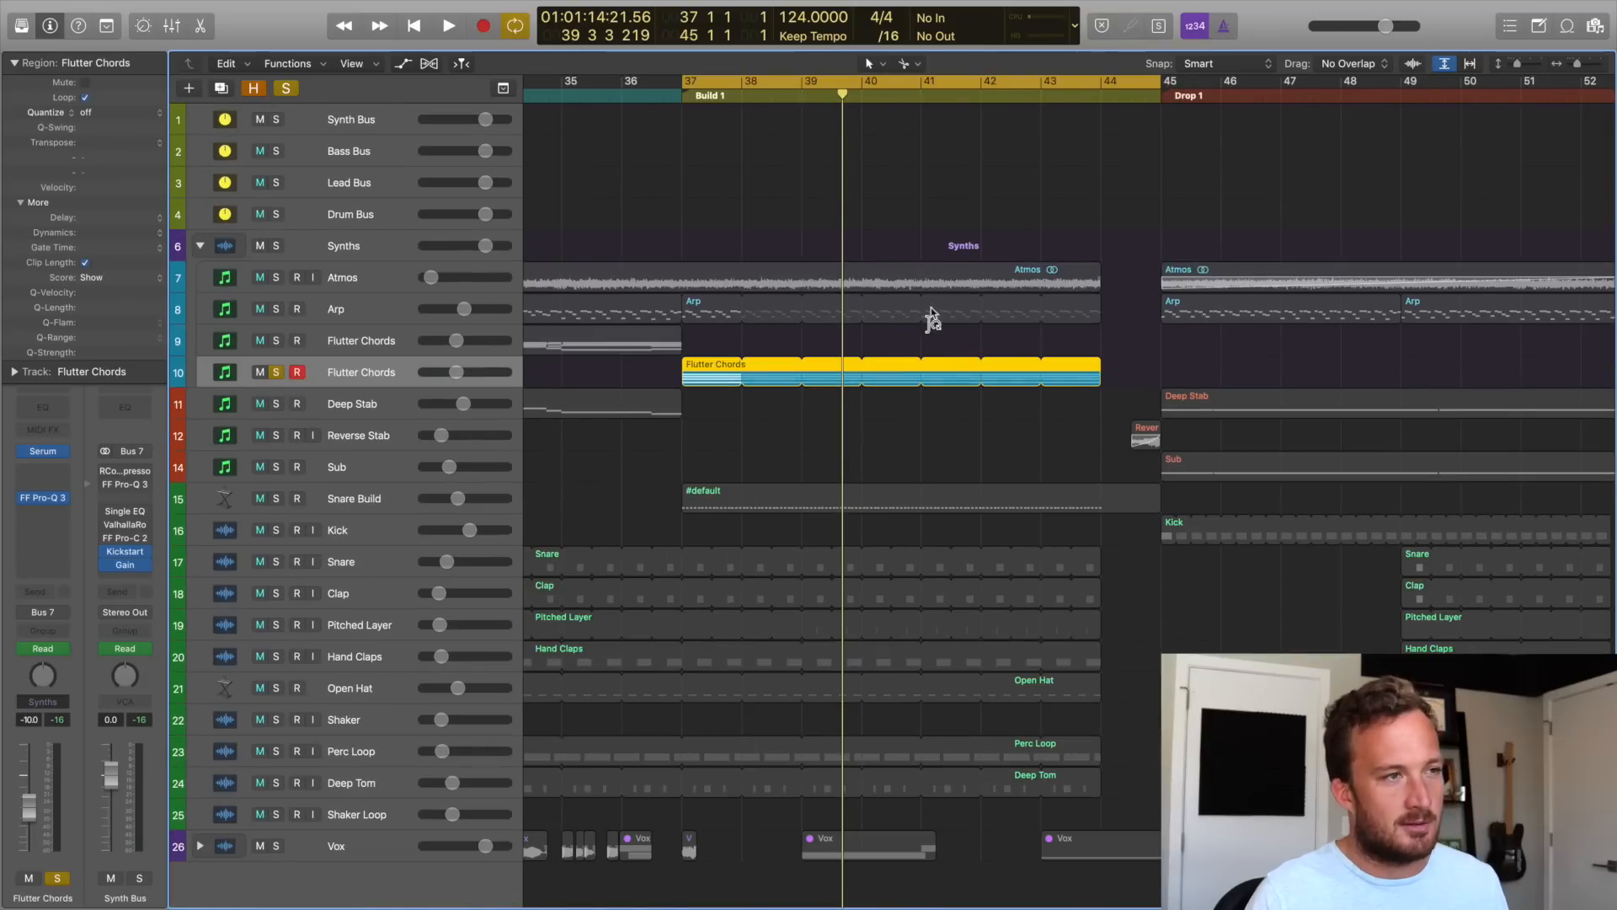
pyautogui.click(918, 106)
pyautogui.press('super+t')
pyautogui.moveTo(782, 333); pyautogui.dragTo(761, 403)
pyautogui.press('Delete')
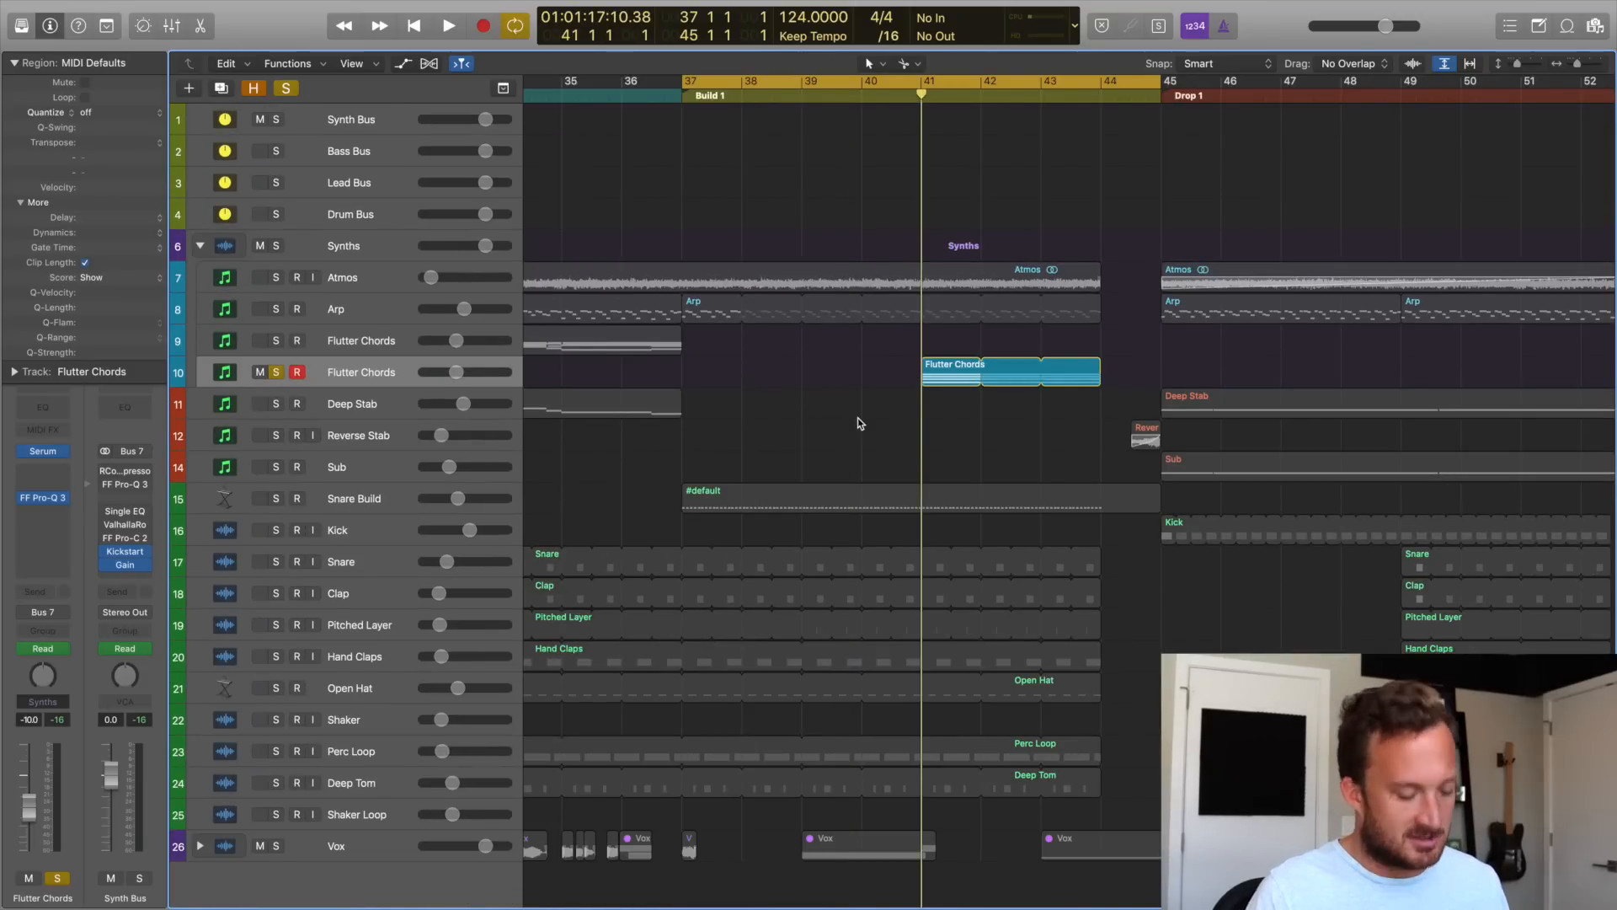
# Automate Macro 1 with a curved rise from 0% at bar 41 to 100% at bar 44, falling to 0% before Drop 1, and play it.
pyautogui.press('a')
pyautogui.click(922, 429)
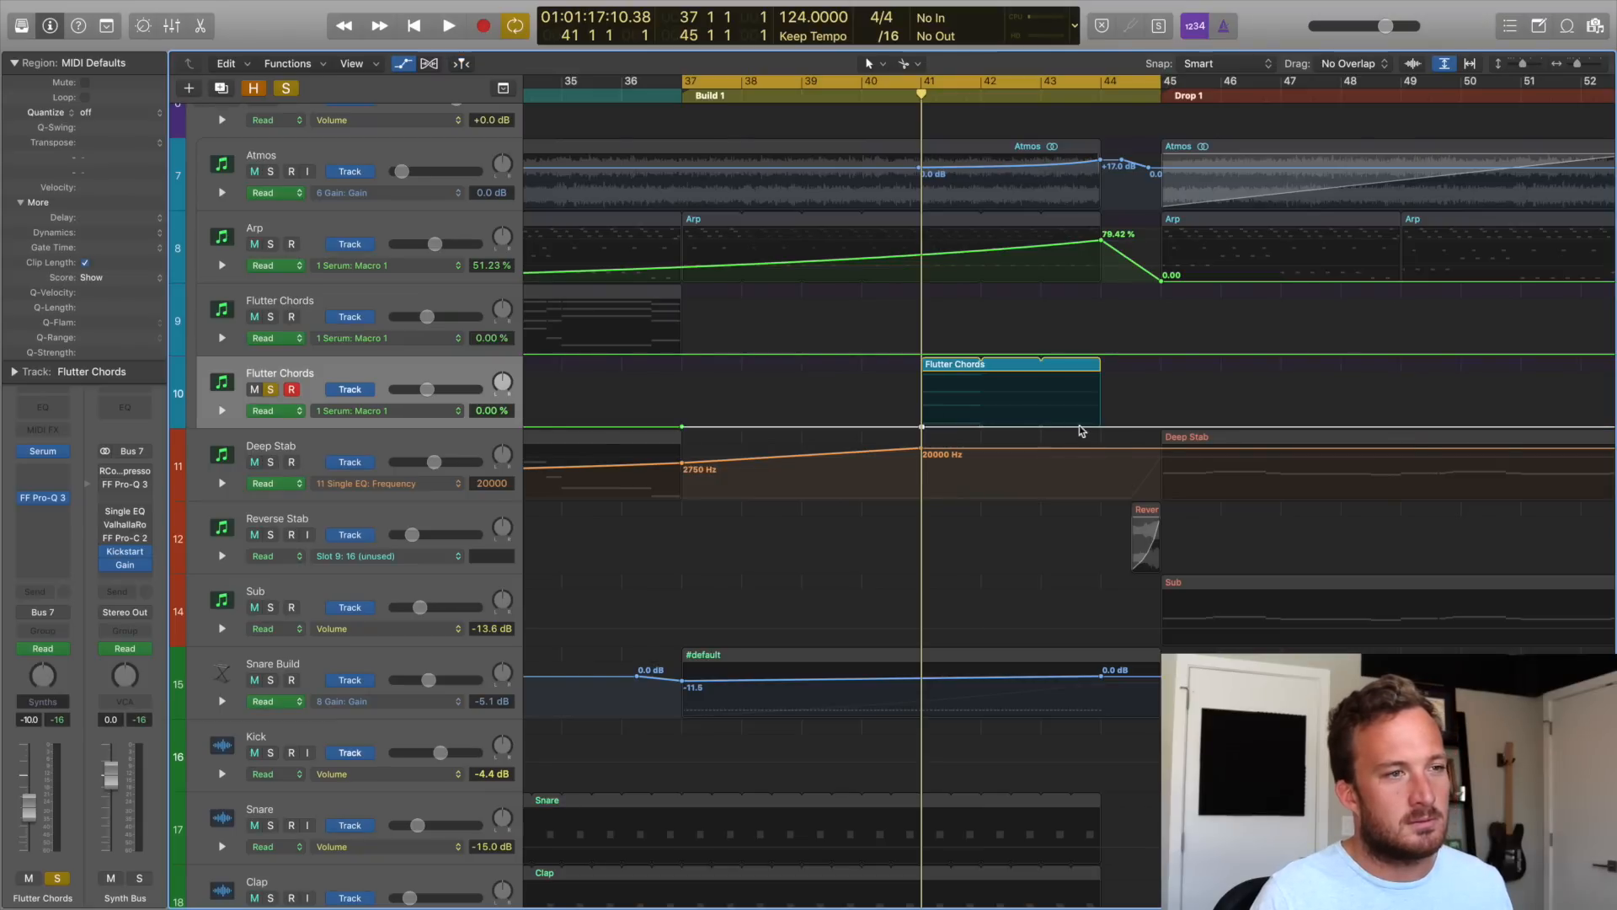
pyautogui.moveTo(1132, 430); pyautogui.dragTo(1102, 374)
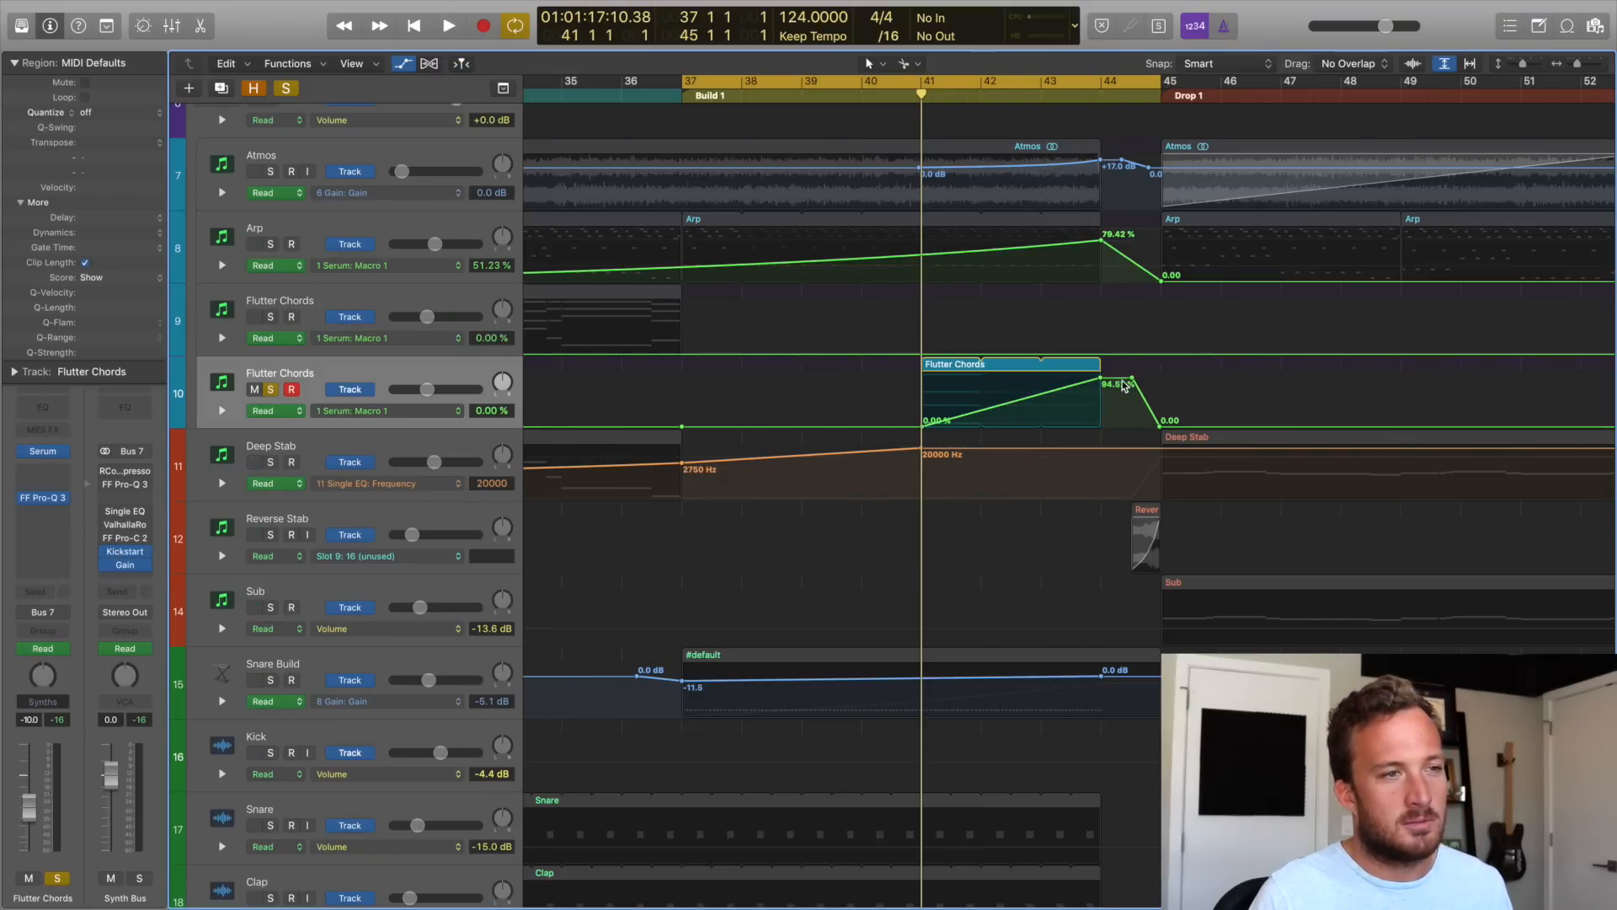
pyautogui.moveTo(1016, 403); pyautogui.dragTo(1018, 414)
pyautogui.press('space')
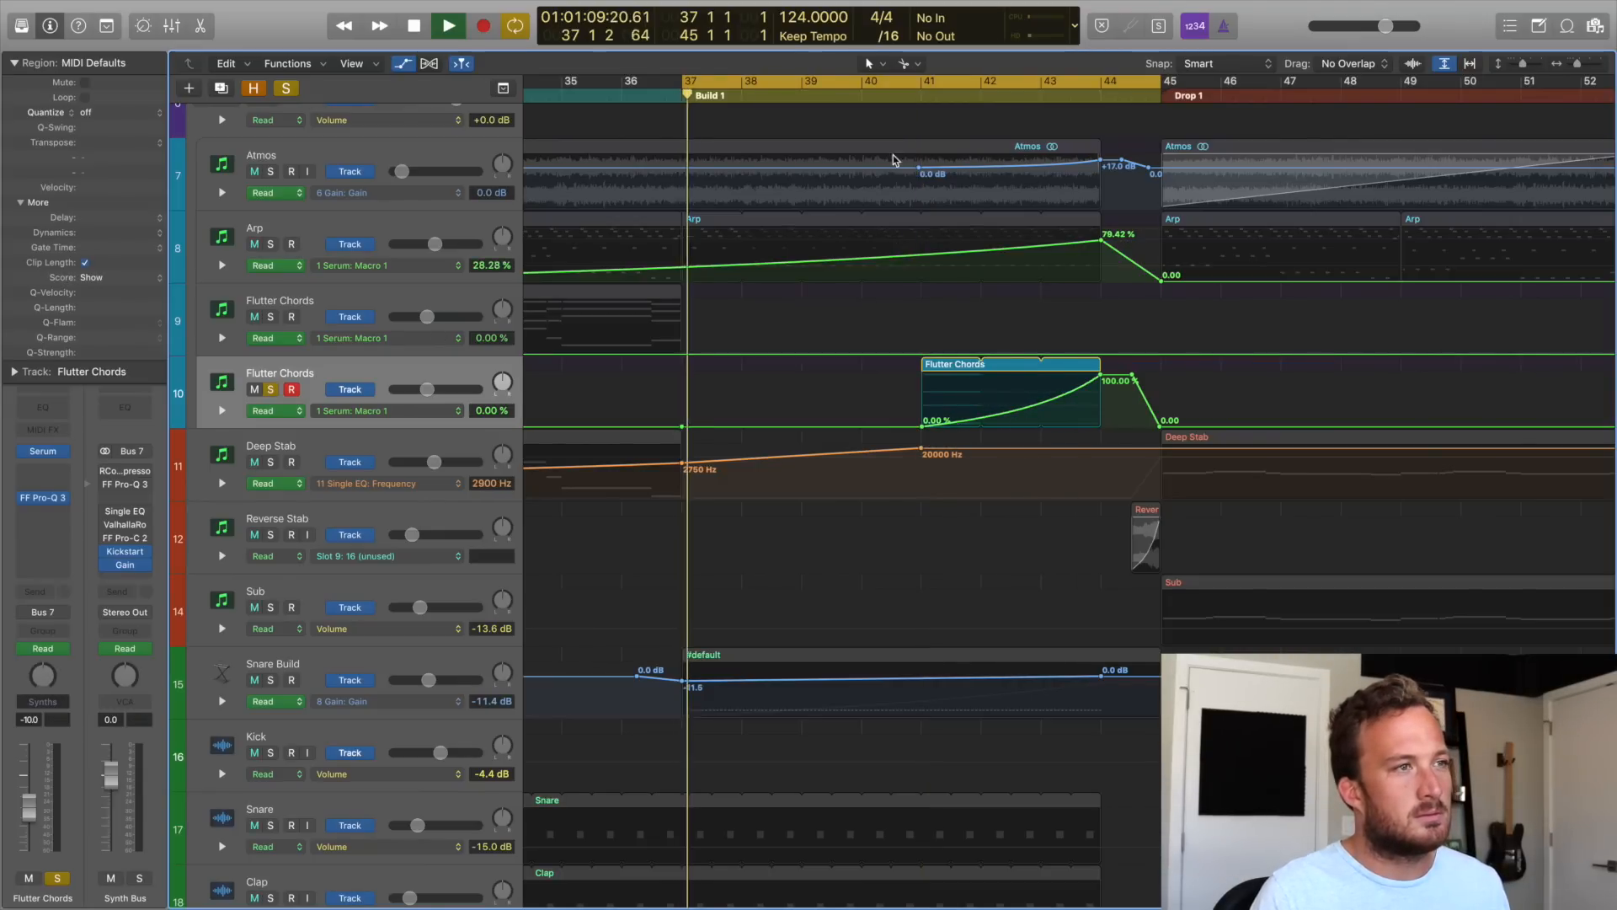
pyautogui.click(922, 94)
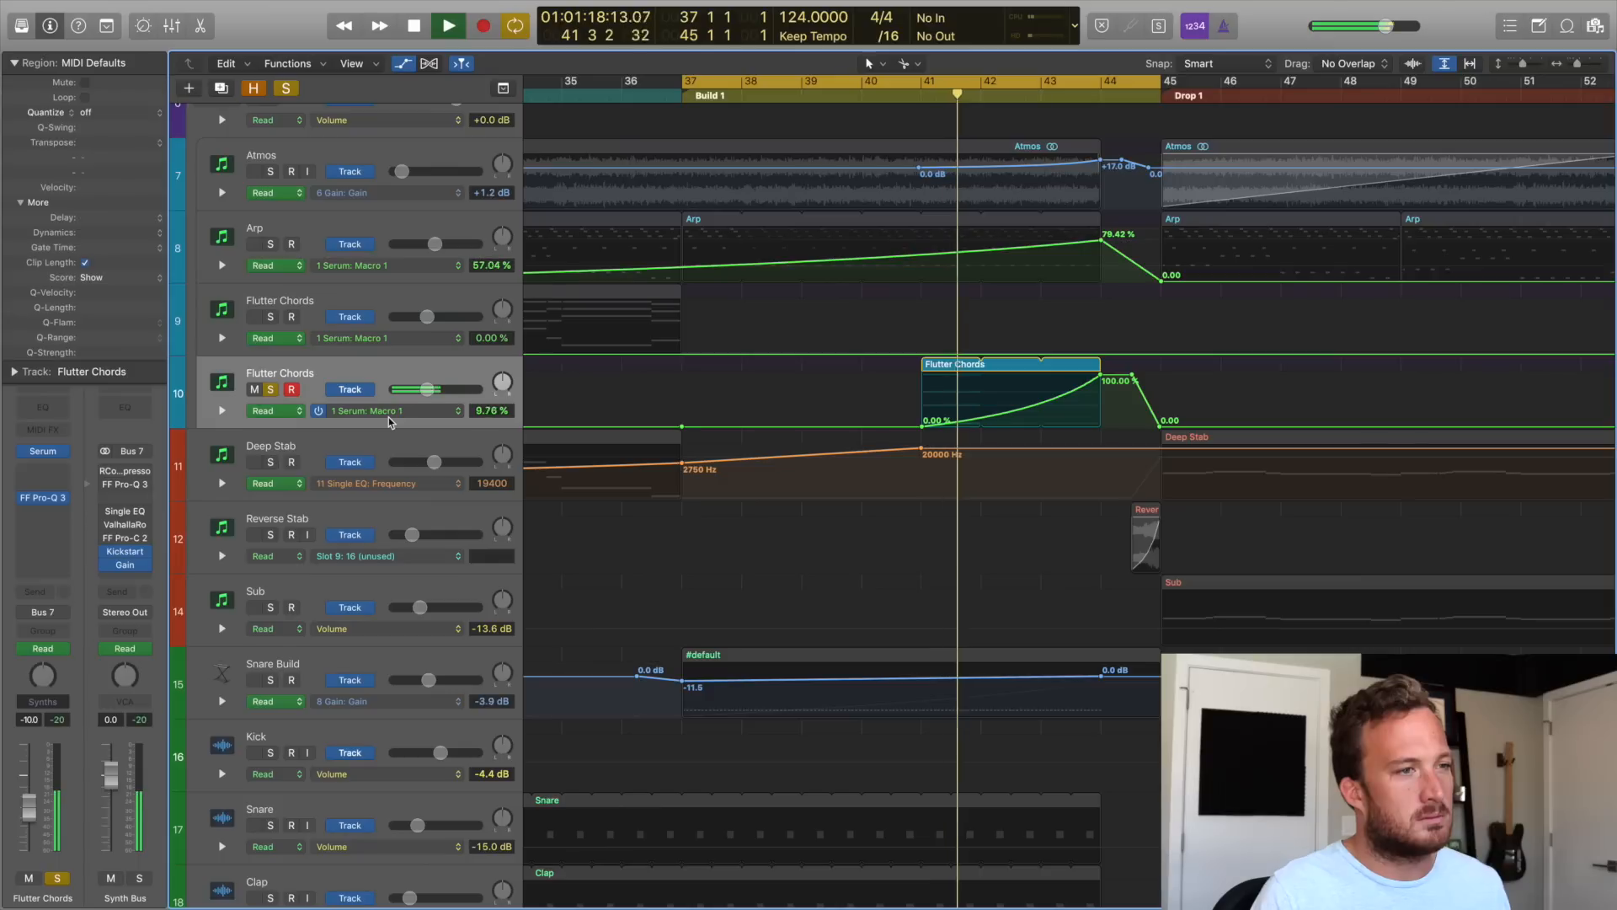
pyautogui.press('space')
# Set the cycle range to bars 41 to 45 and audition Serum's Wide macro up to 100%.
pyautogui.click(42, 450)
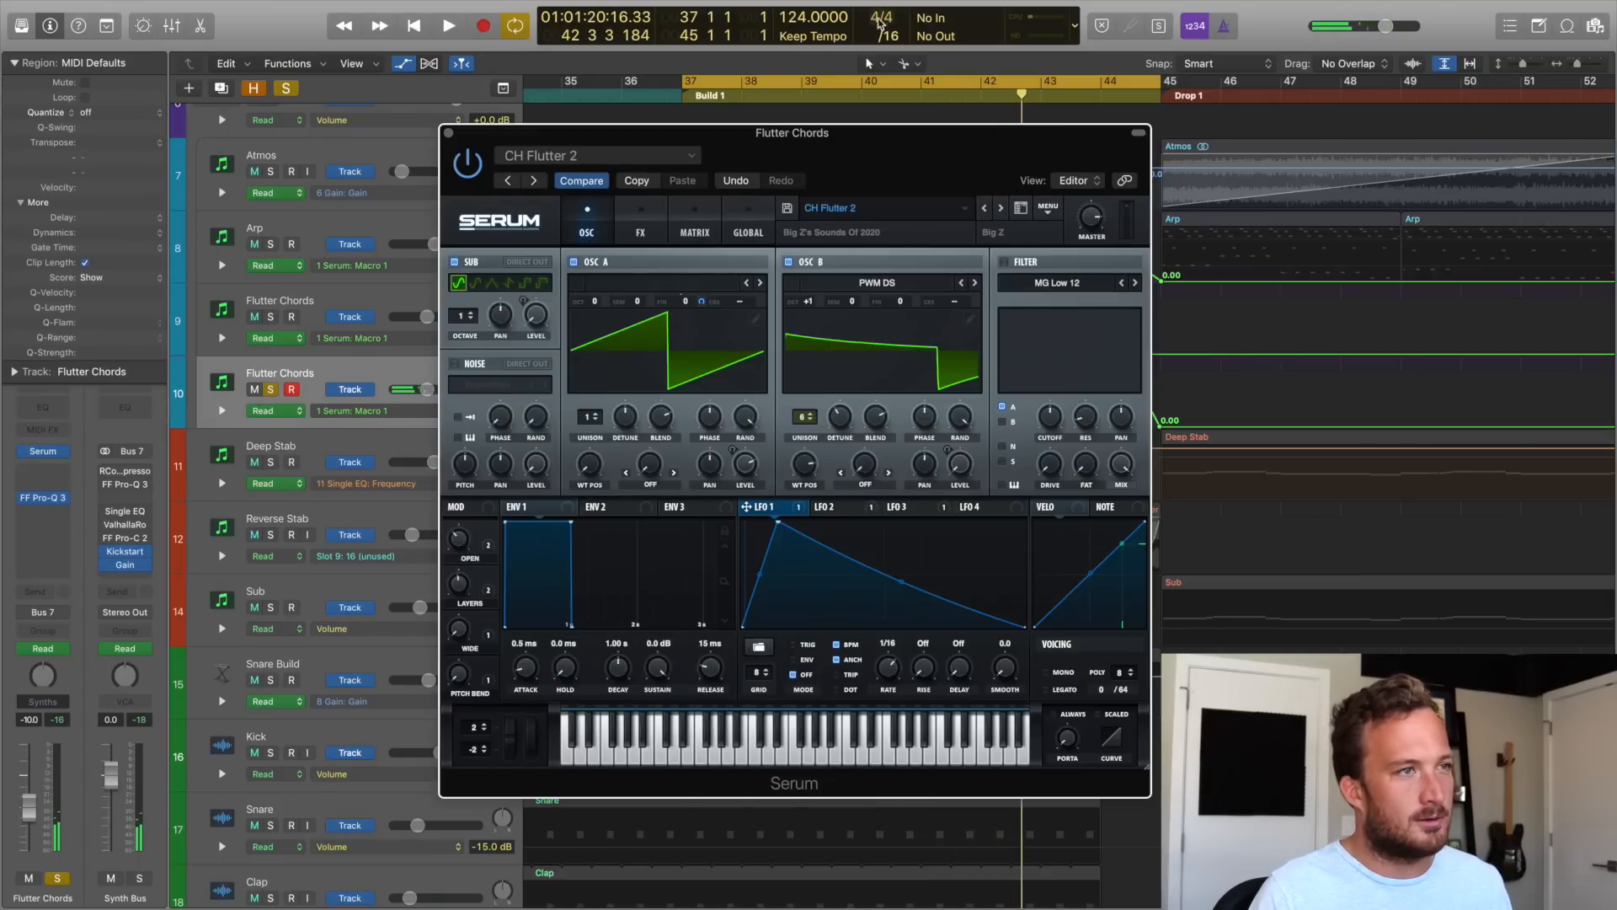
pyautogui.moveTo(927, 86); pyautogui.dragTo(1159, 103)
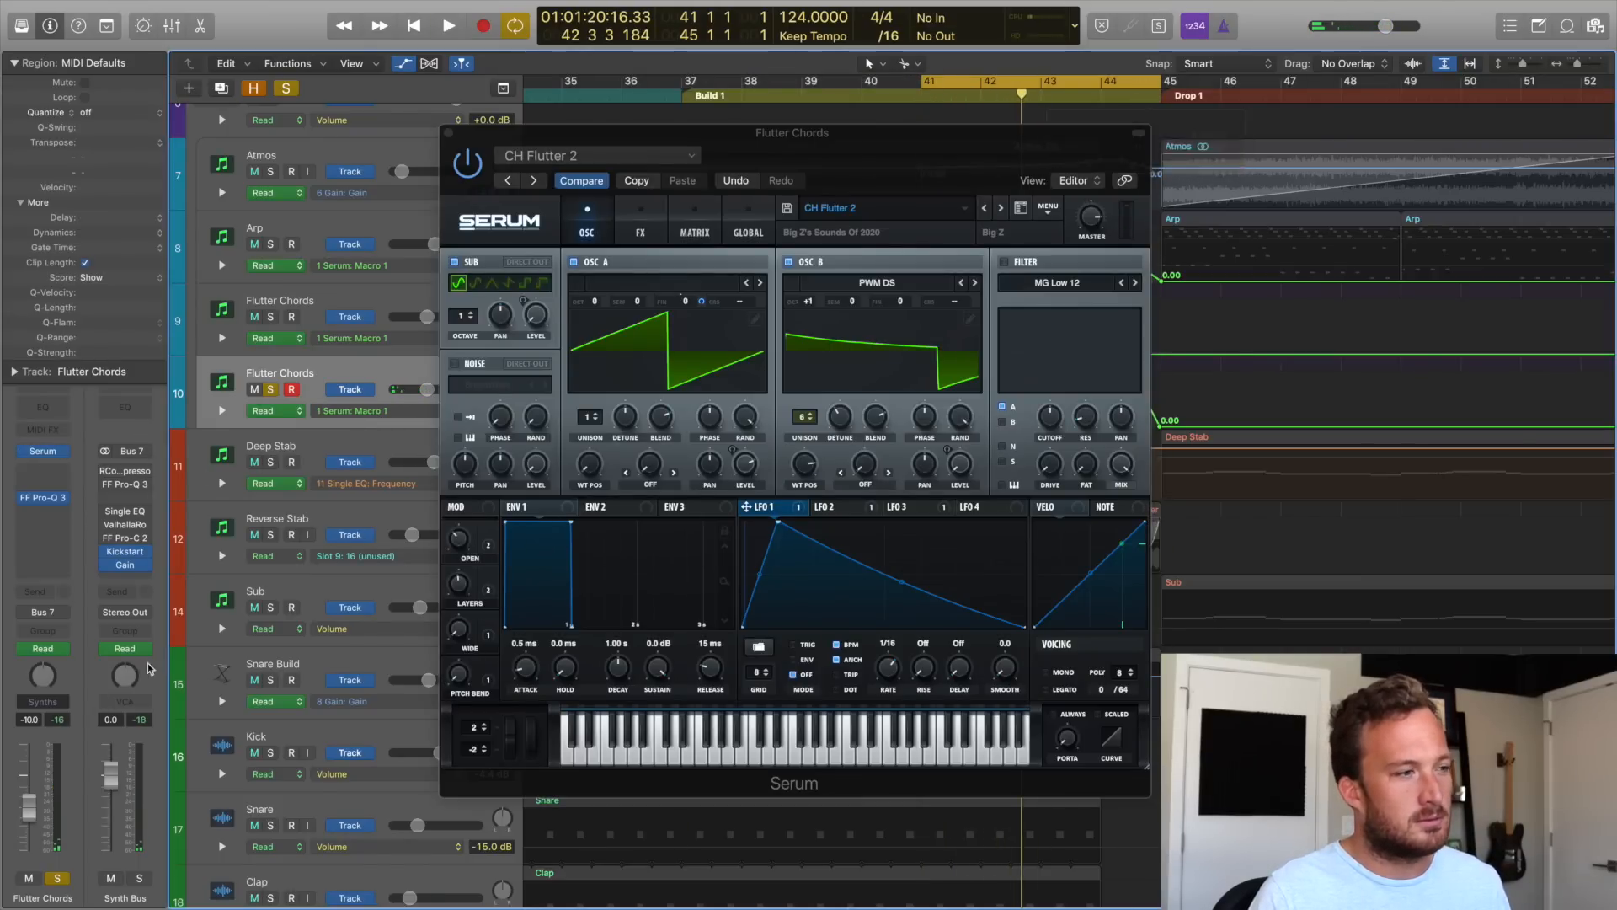
pyautogui.click(458, 632)
pyautogui.press('space')
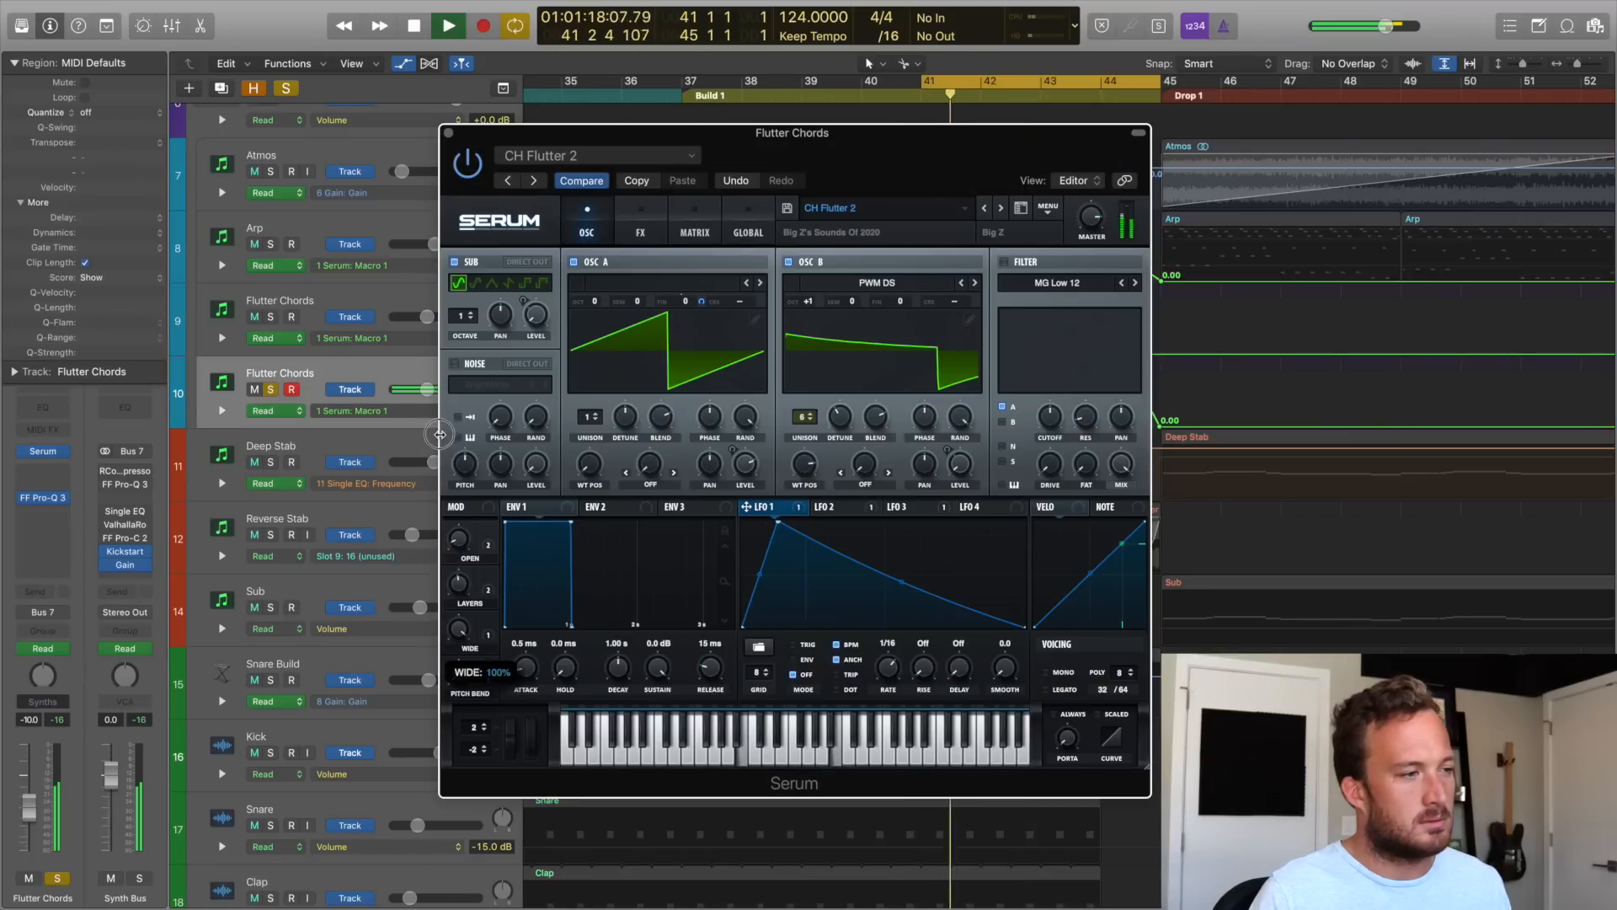
pyautogui.press('space')
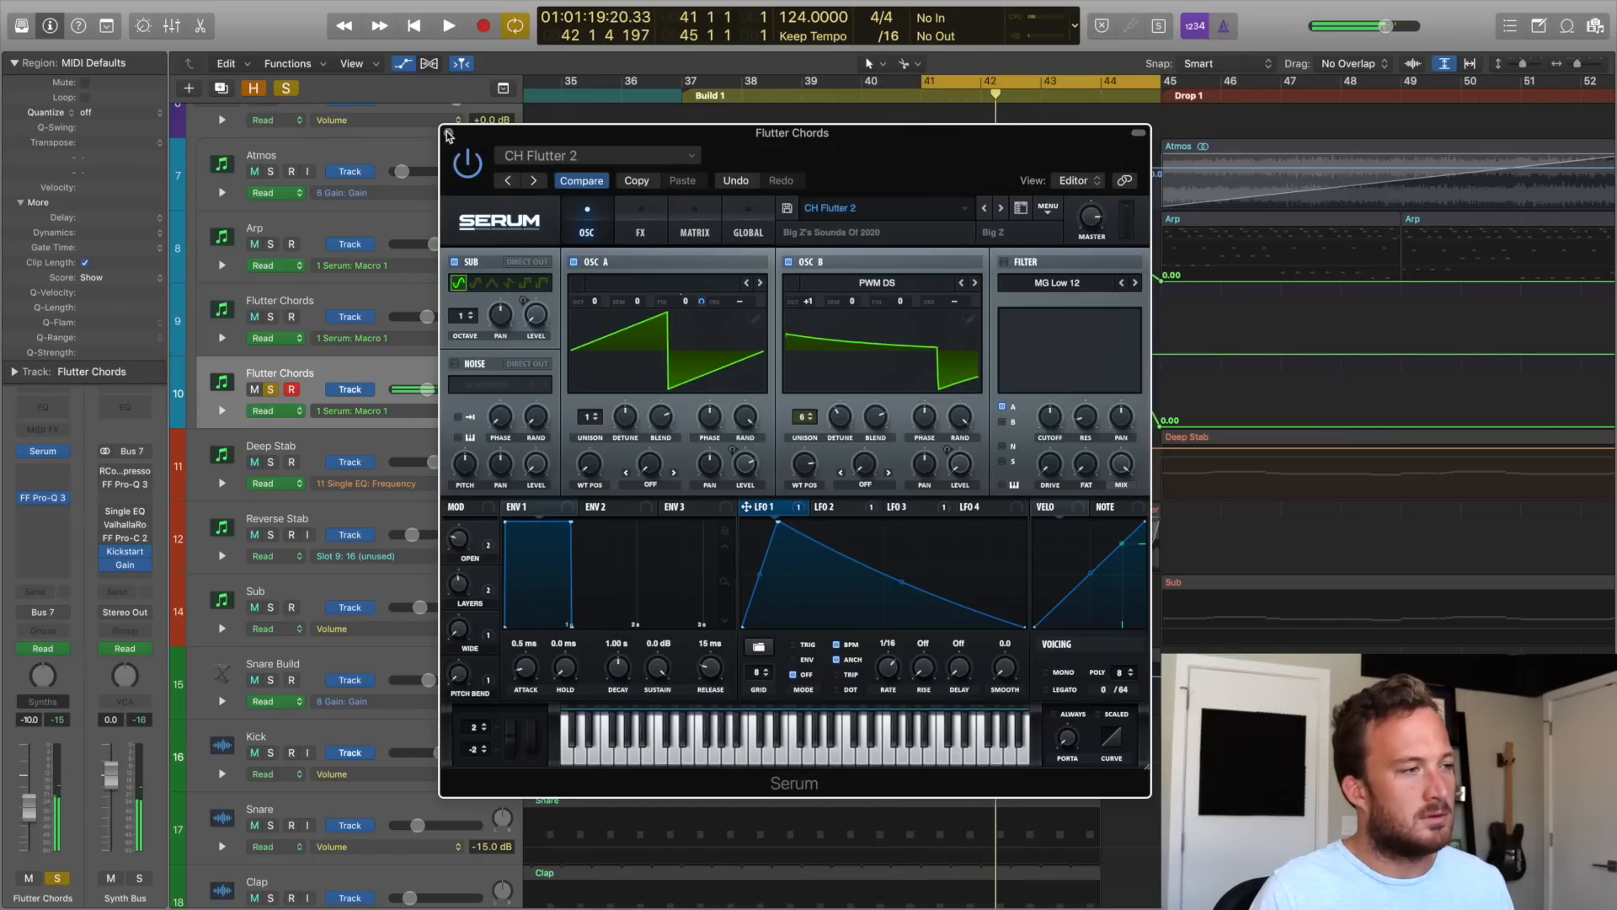
pyautogui.click(449, 134)
pyautogui.click(41, 454)
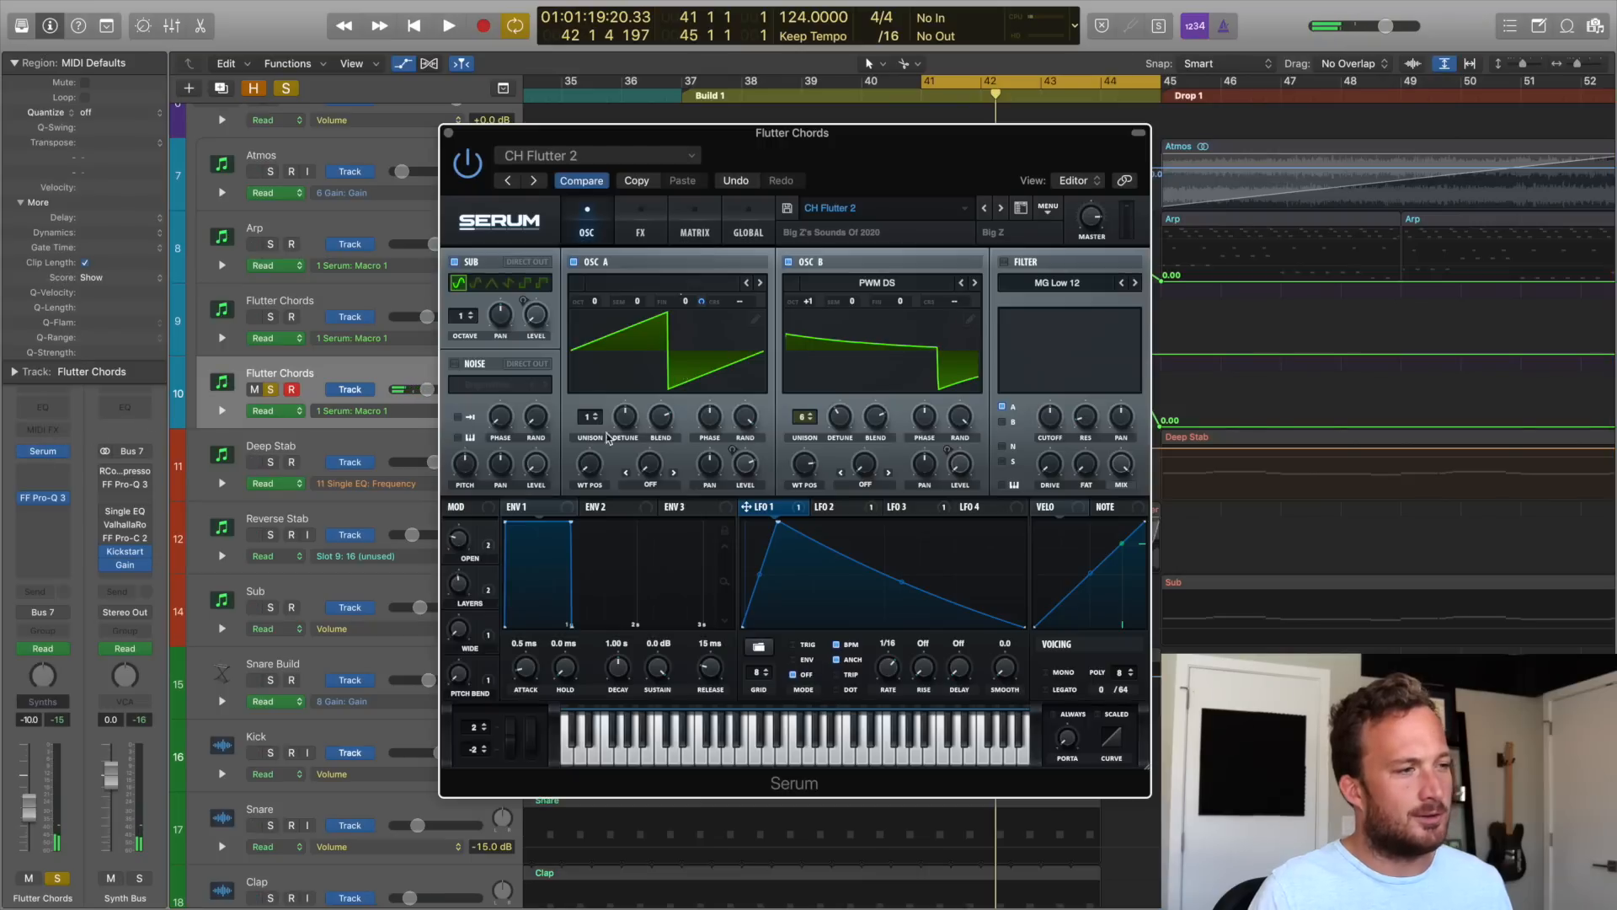
pyautogui.click(450, 134)
# Automate Serum Macro 3 with a curved rise from 0% at bar 41 to about 86% at bar 44, returning to 0% before Drop 1.
pyautogui.click(362, 410)
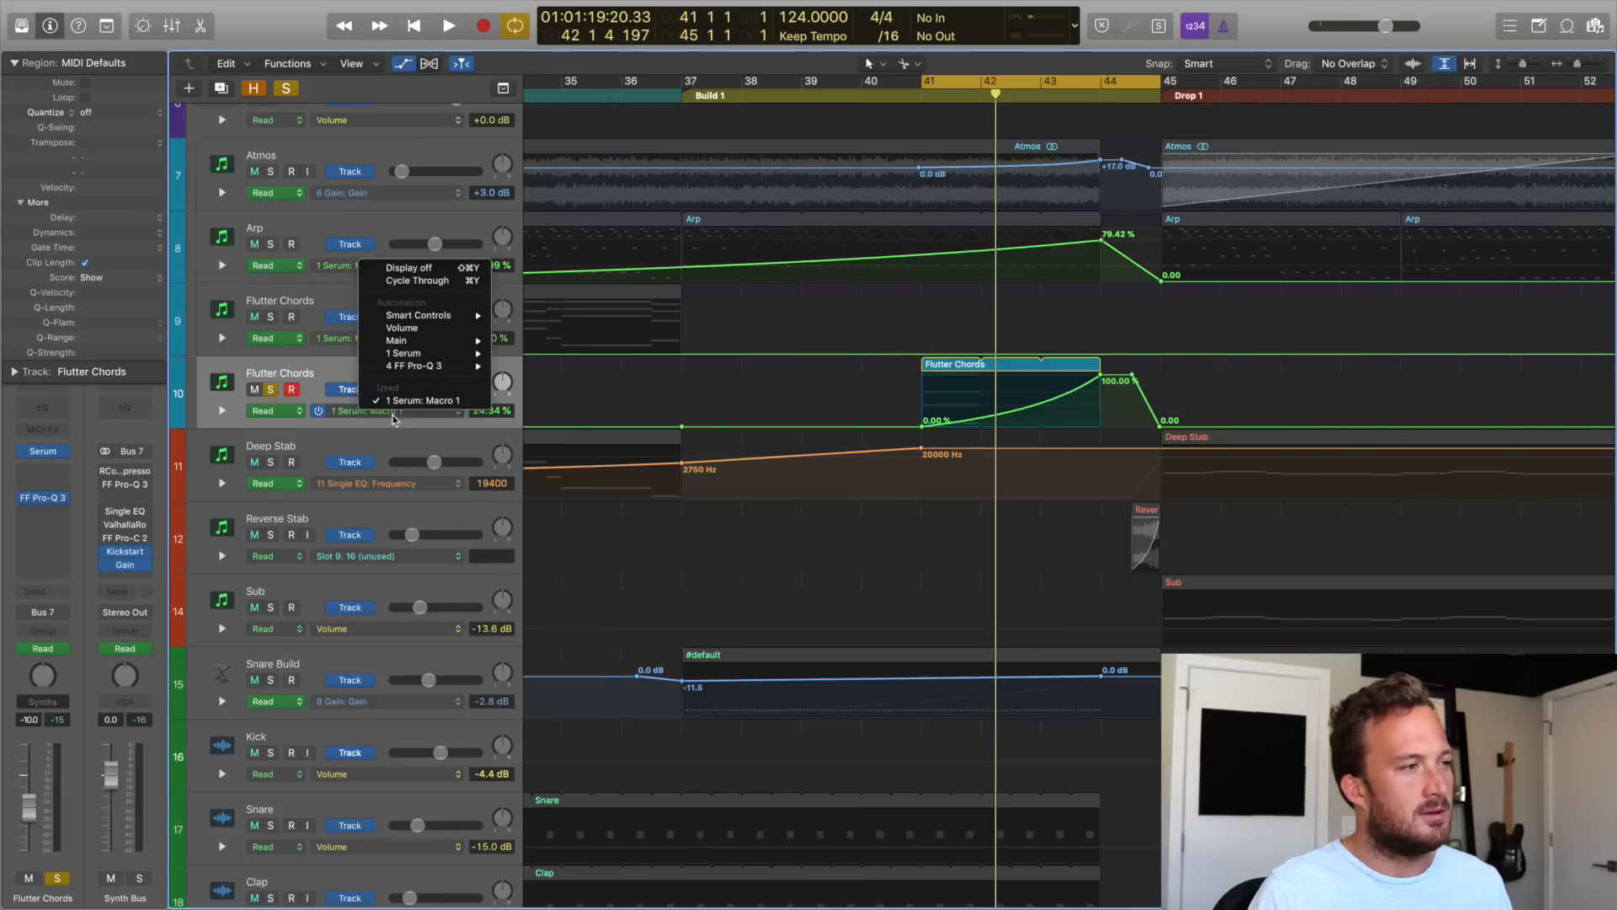
pyautogui.moveTo(444, 355)
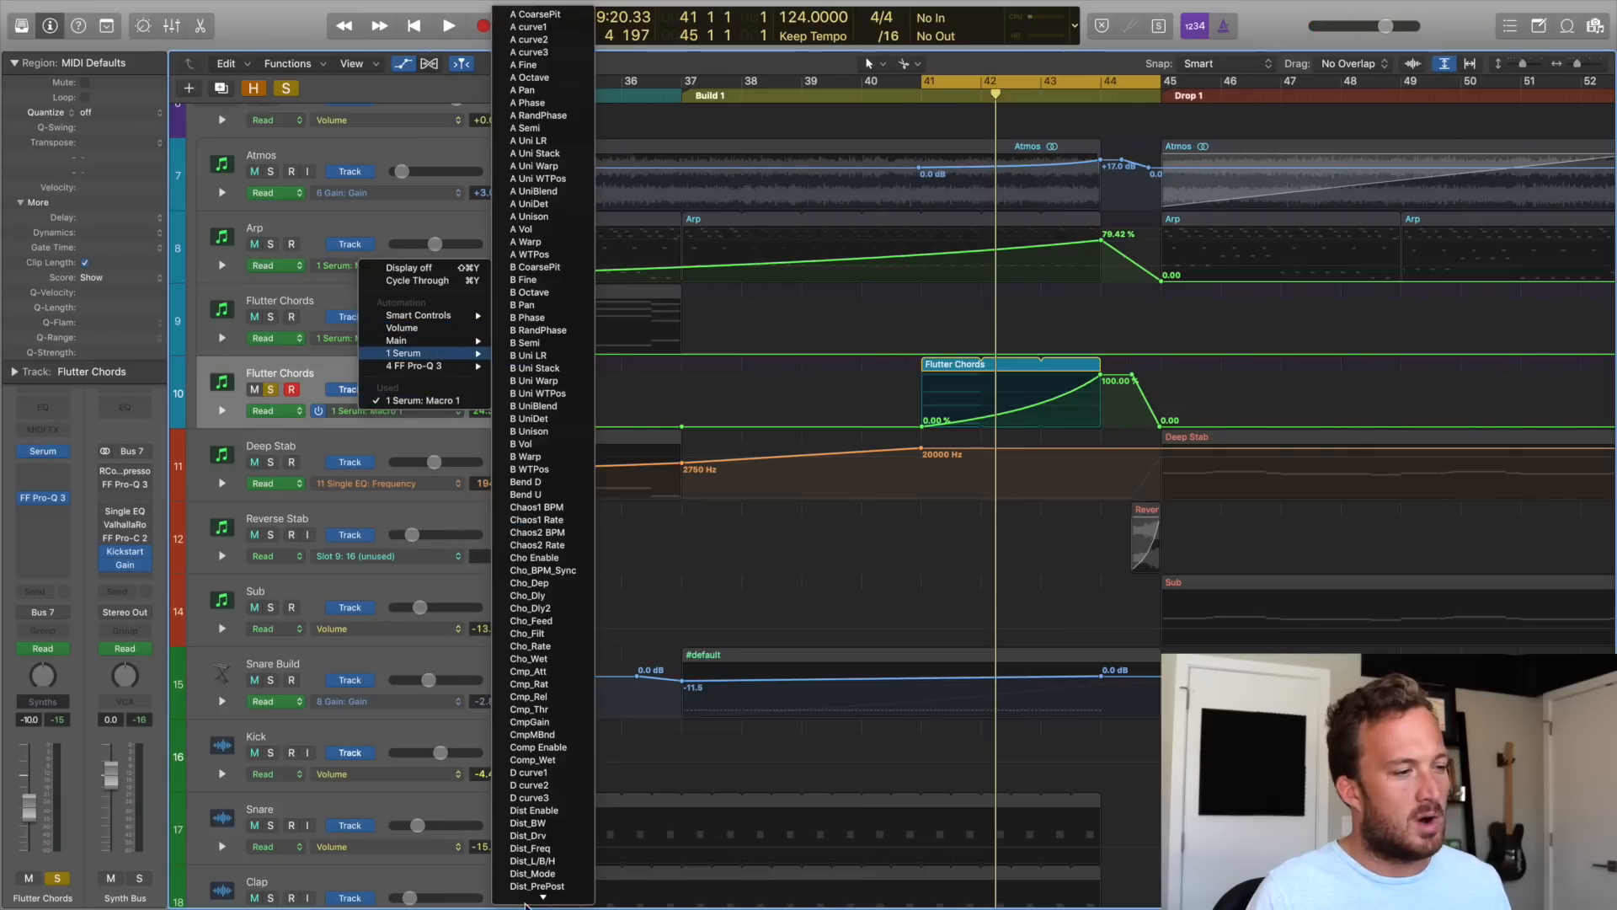
pyautogui.moveTo(526, 904)
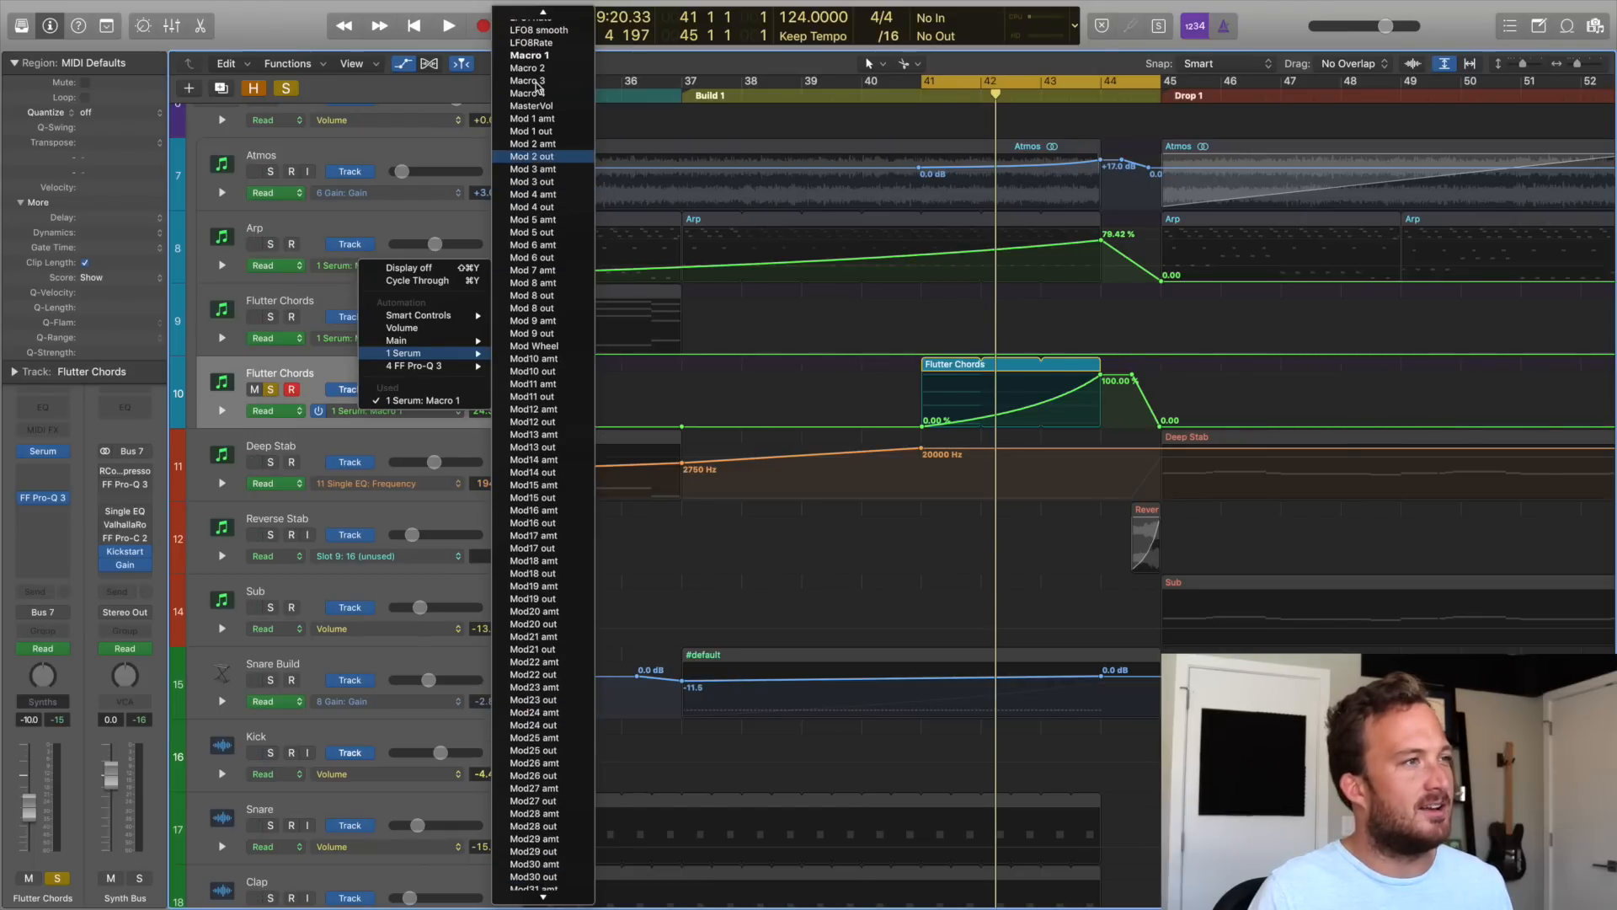
pyautogui.click(537, 81)
pyautogui.click(924, 427)
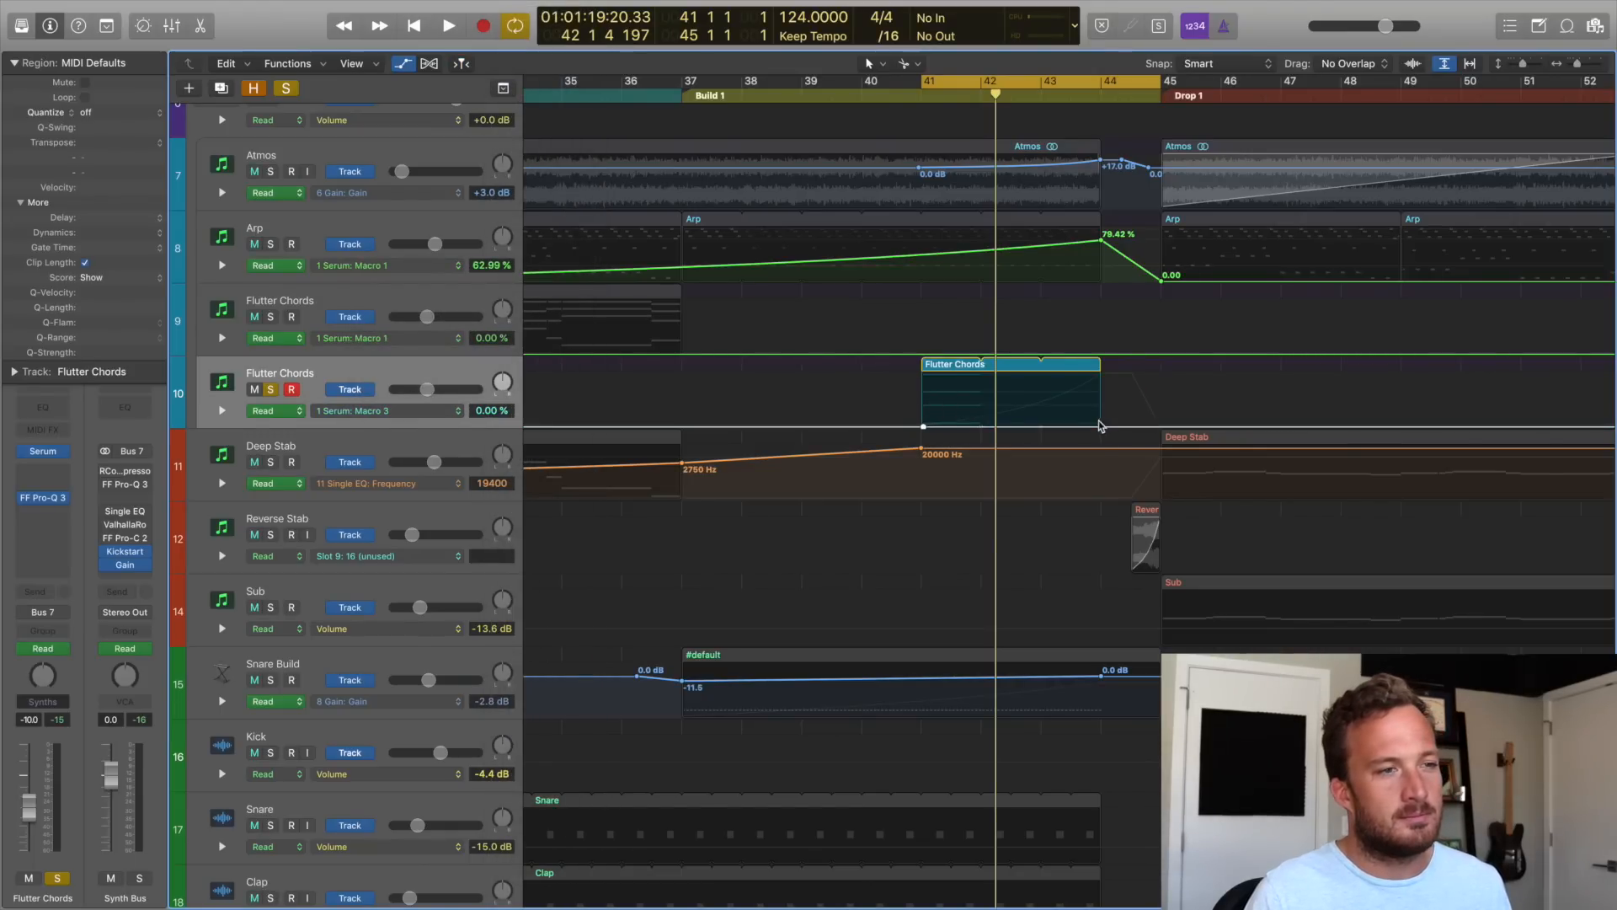
pyautogui.moveTo(1132, 427); pyautogui.dragTo(1133, 381)
pyautogui.press('space')
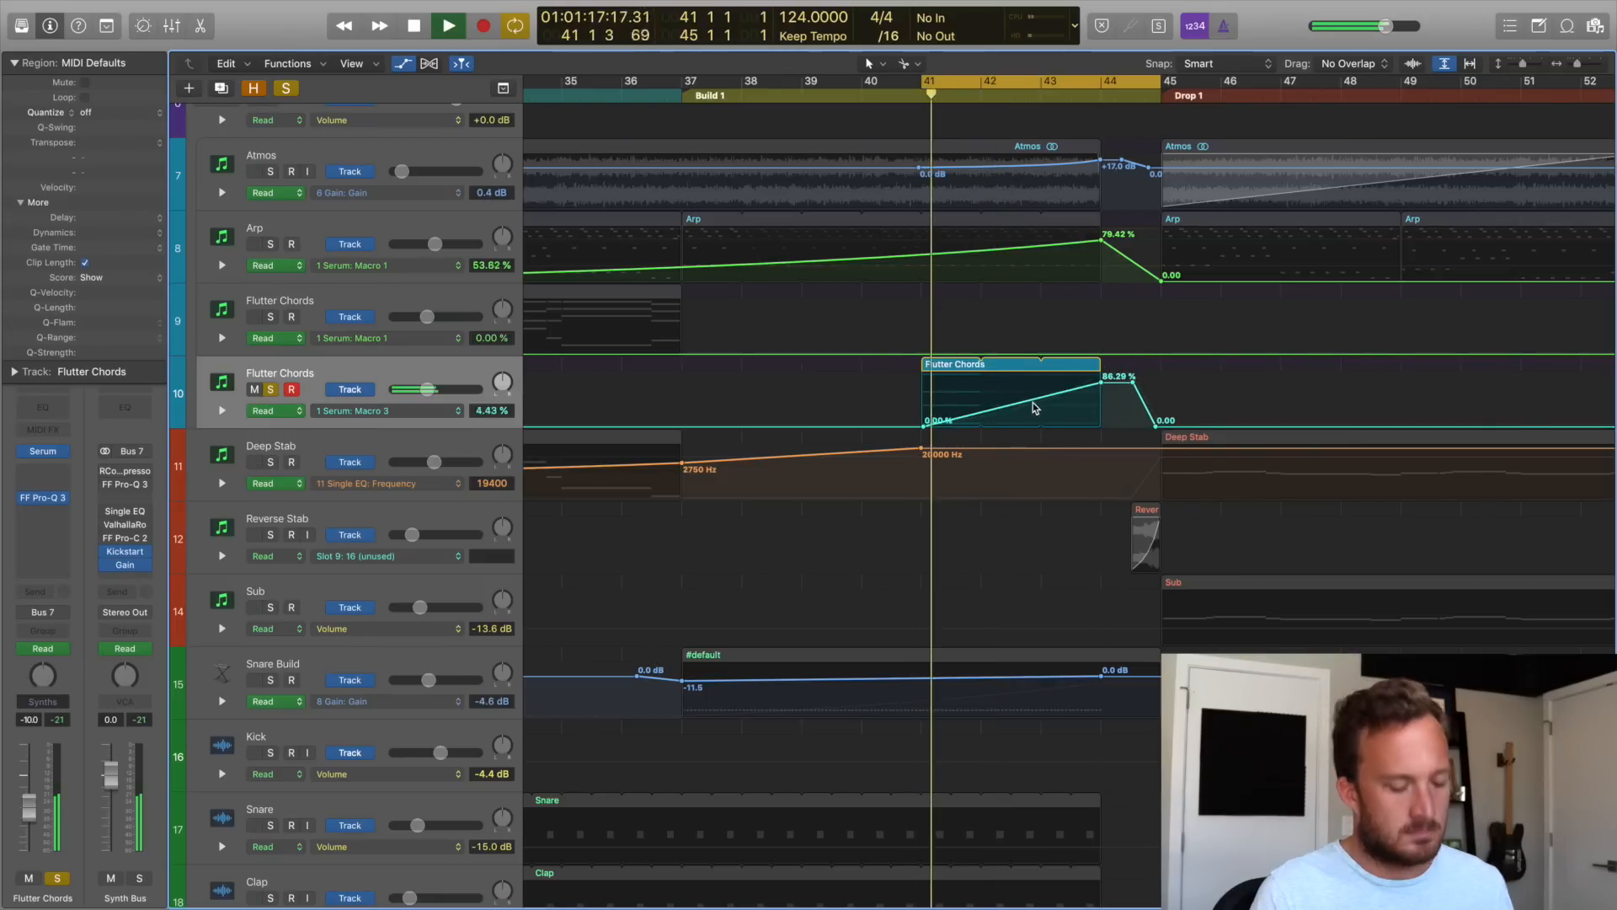
pyautogui.moveTo(1035, 408); pyautogui.dragTo(1026, 414)
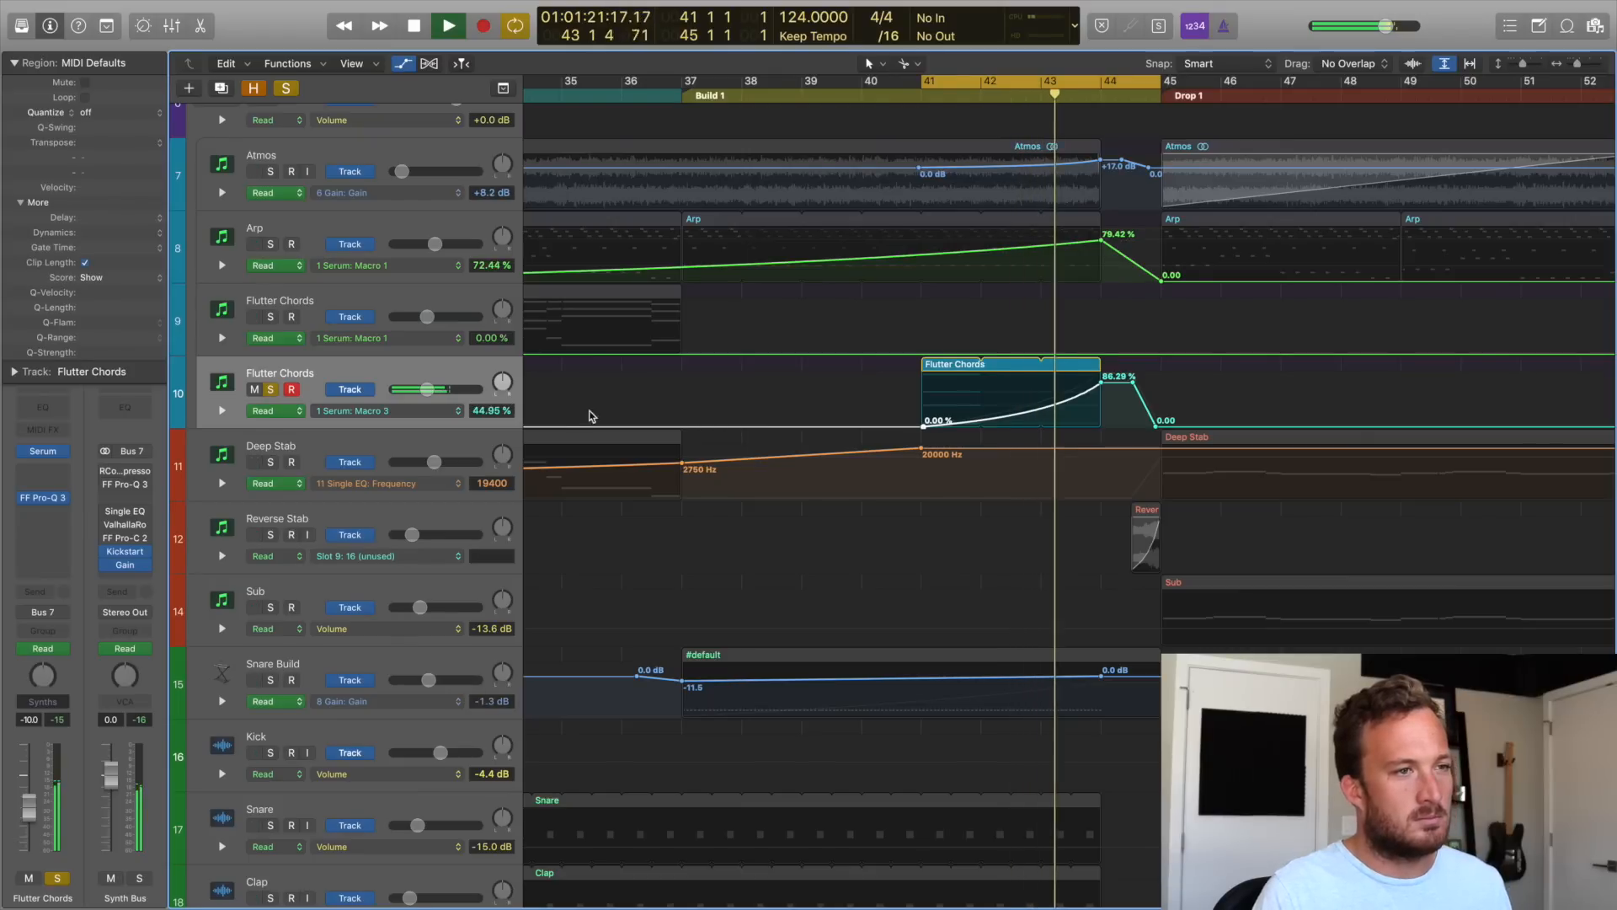
pyautogui.press('space')
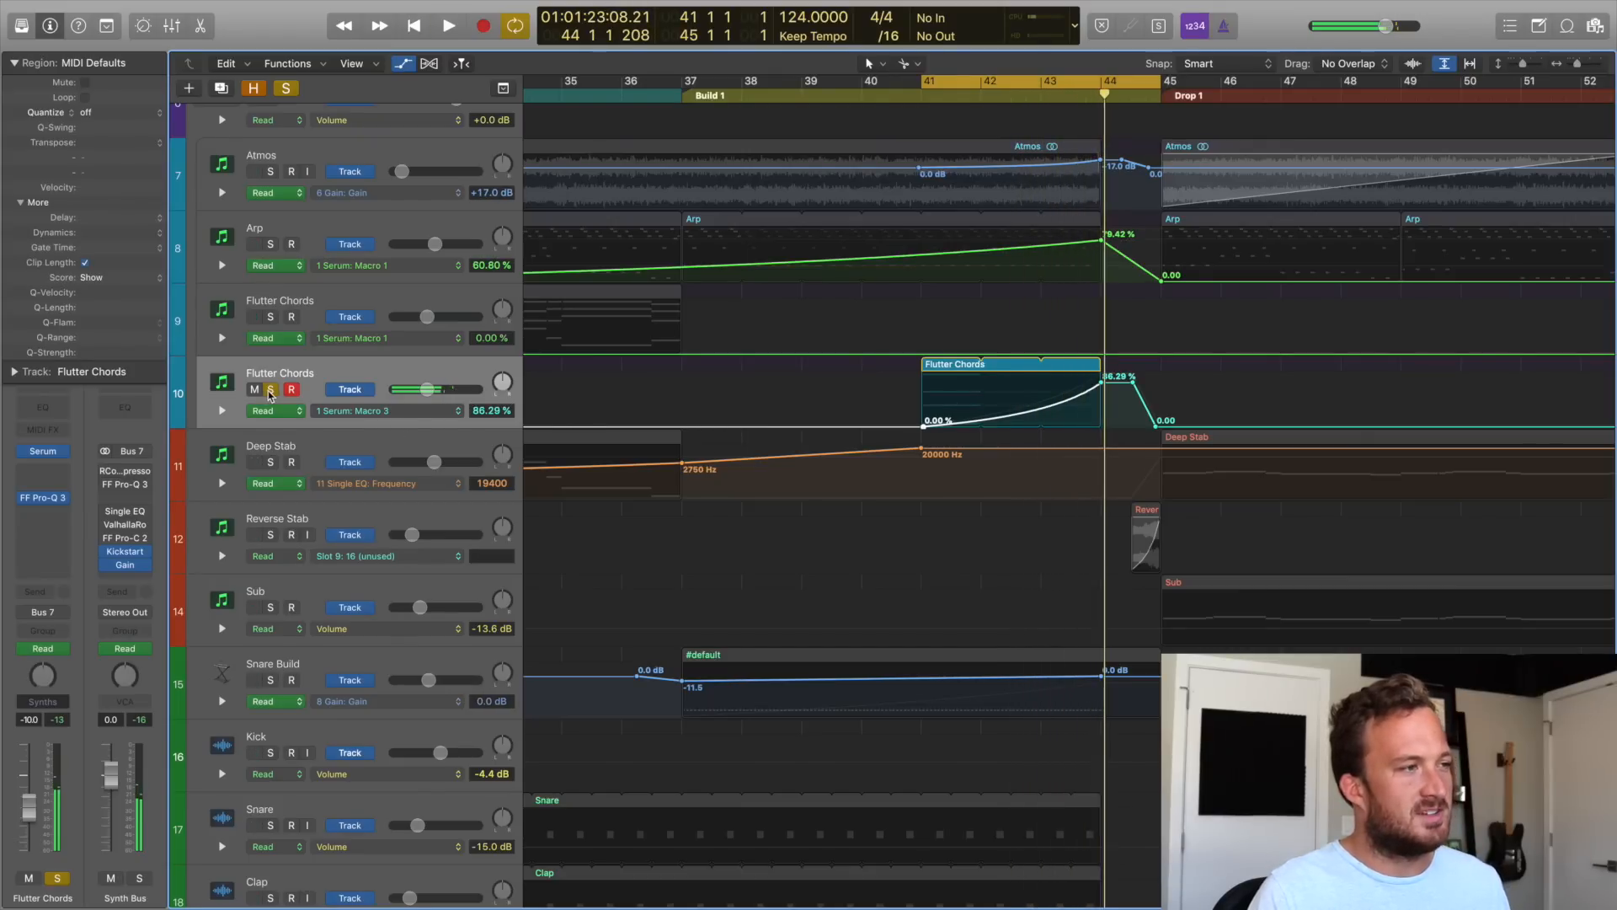
# Unsolo the duplicated Flutter Chords track, lower its volume to -11.8 dB against the full mix, and hide the automation lanes.
pyautogui.click(271, 391)
pyautogui.press('space')
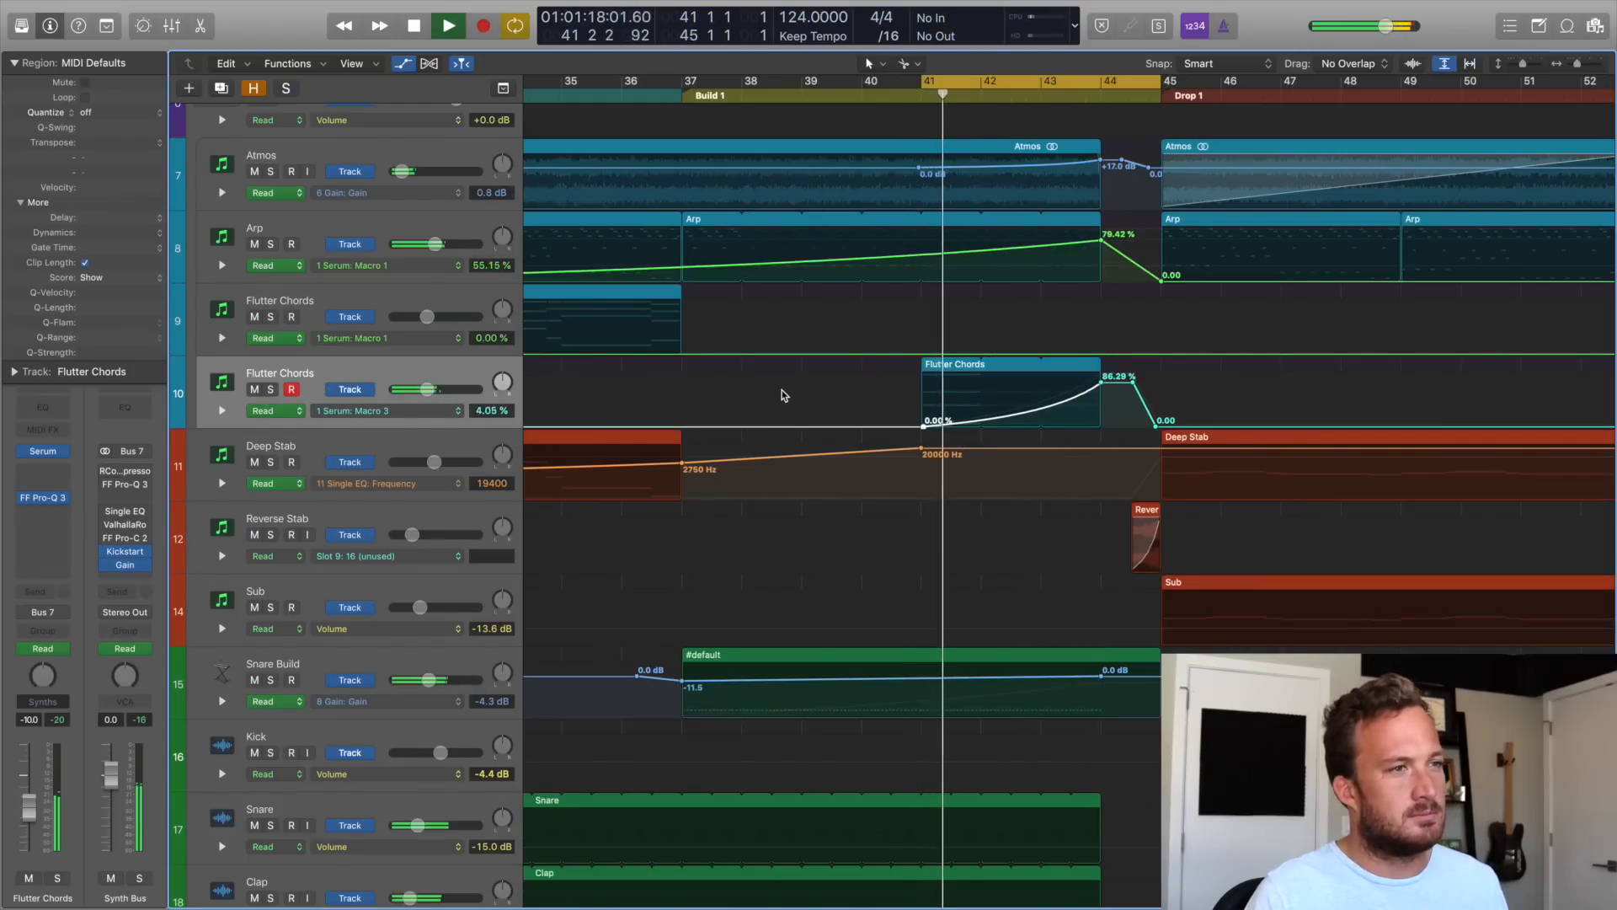
pyautogui.scroll(2, 779, 395)
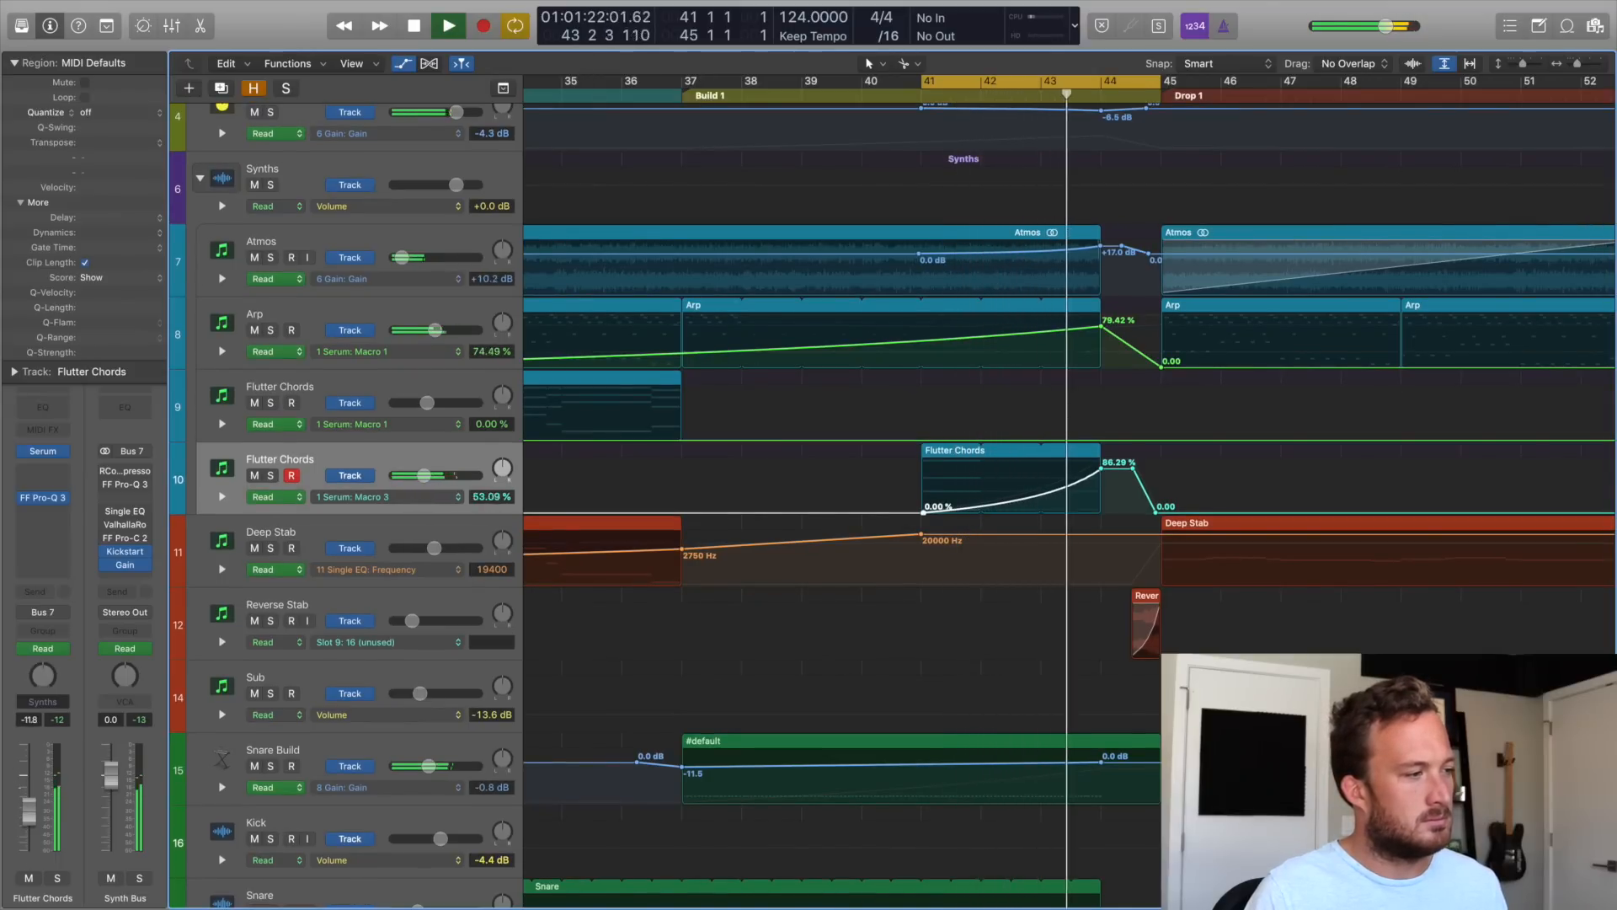
pyautogui.press('space')
pyautogui.press('space')
pyautogui.press('a')
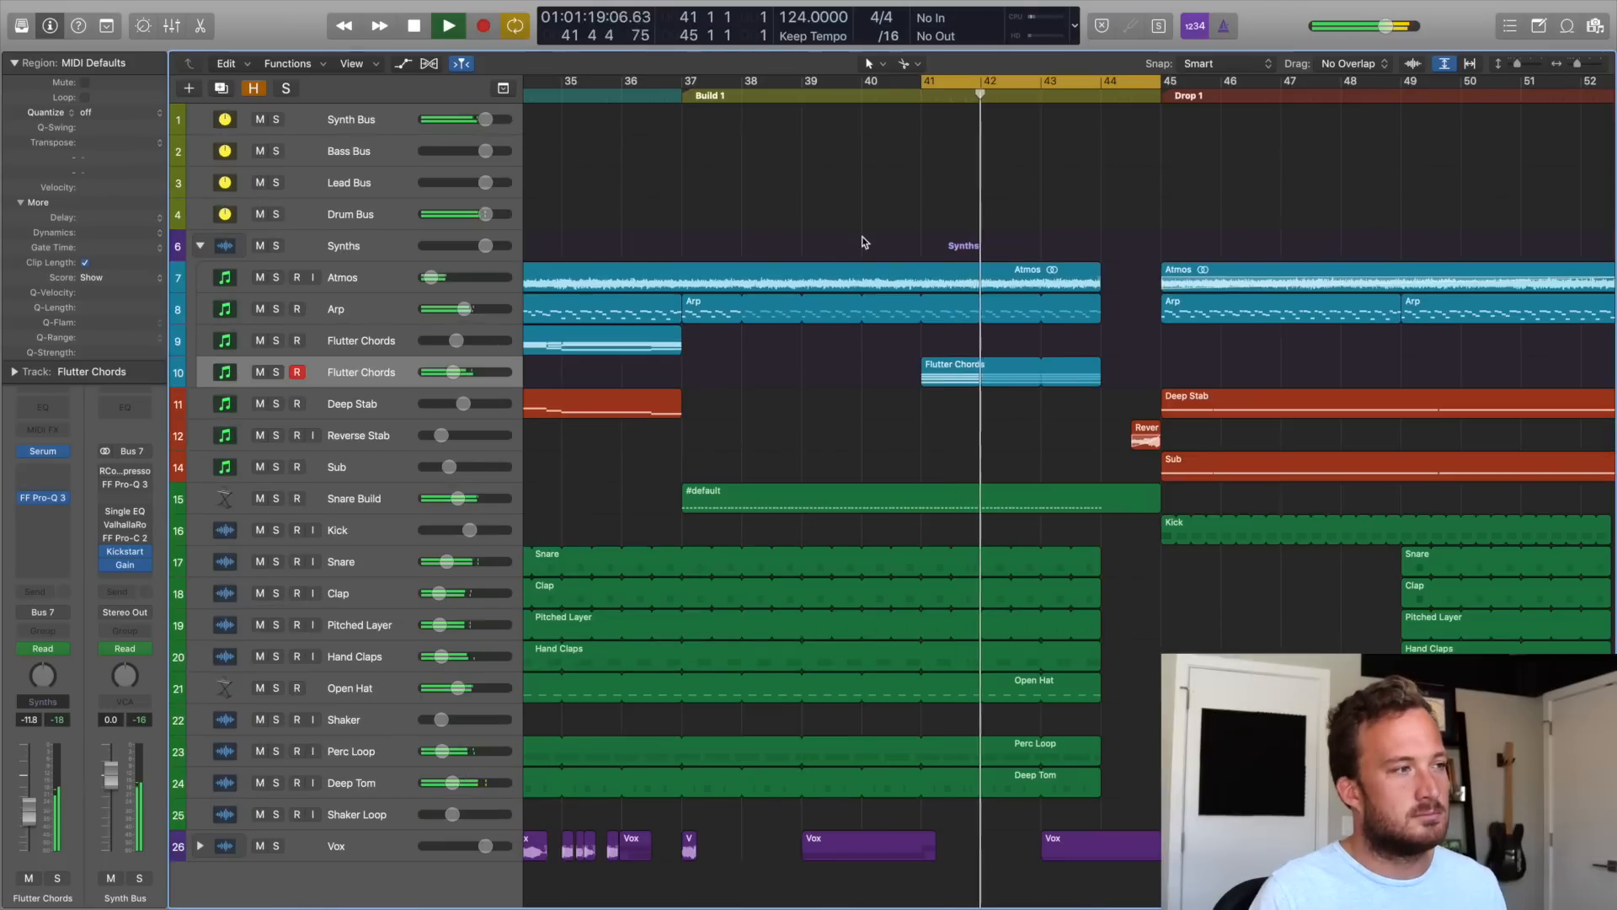
# Rename the duplicated Flutter Chords track as Build Flutter.
pyautogui.click(360, 379)
pyautogui.doubleClick(360, 373)
pyautogui.write('Build Flutter')
pyautogui.press('Return')
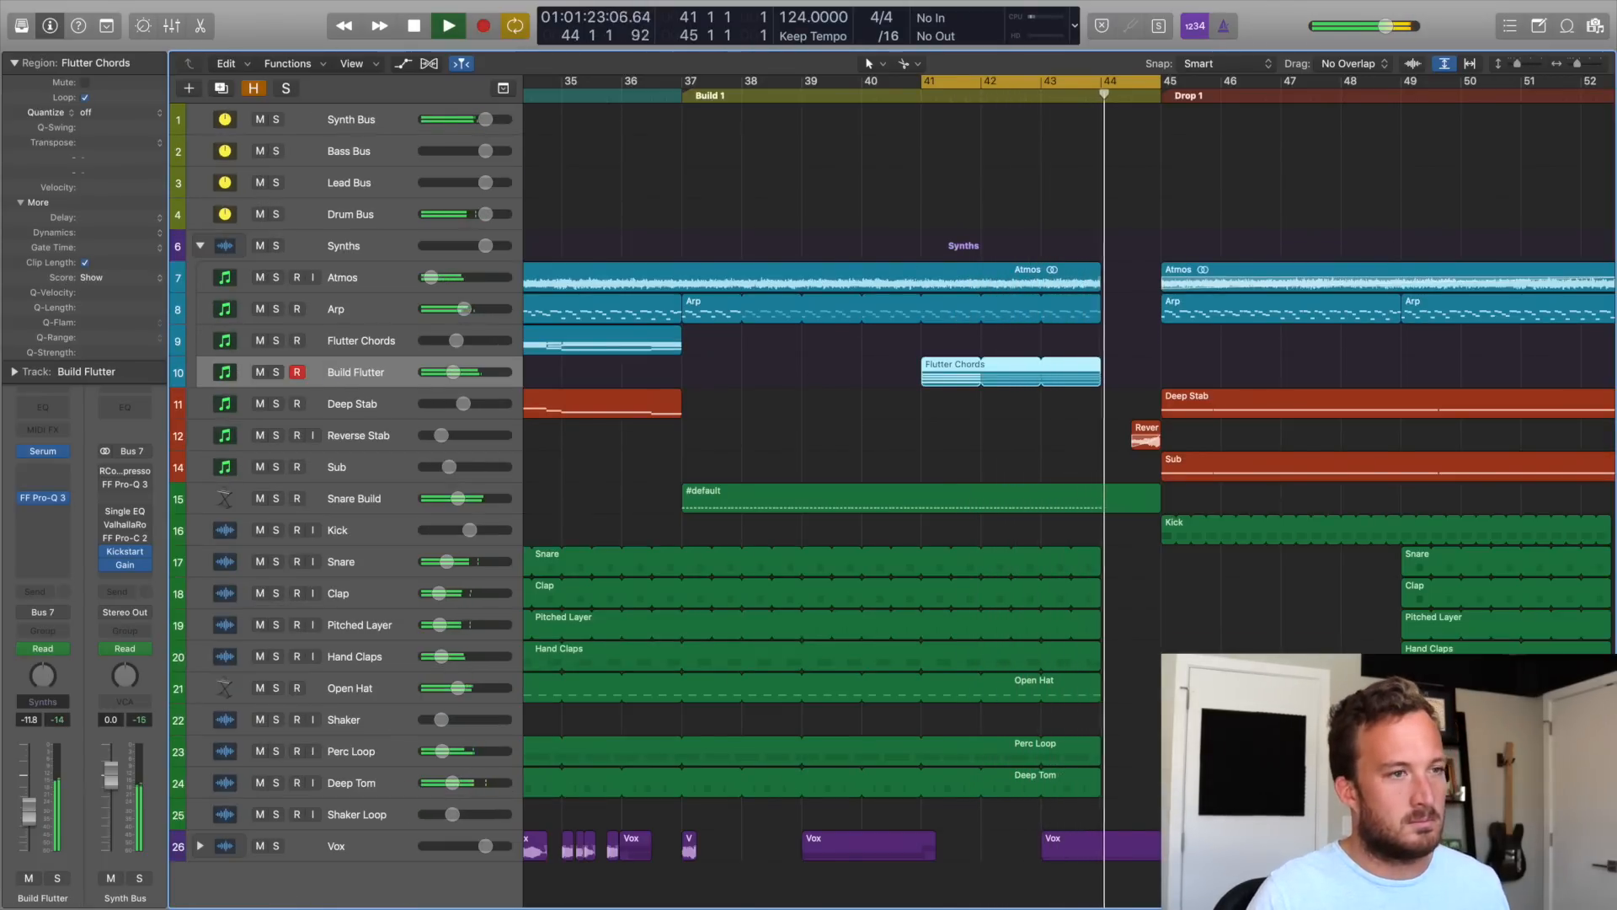
pyautogui.press('space')
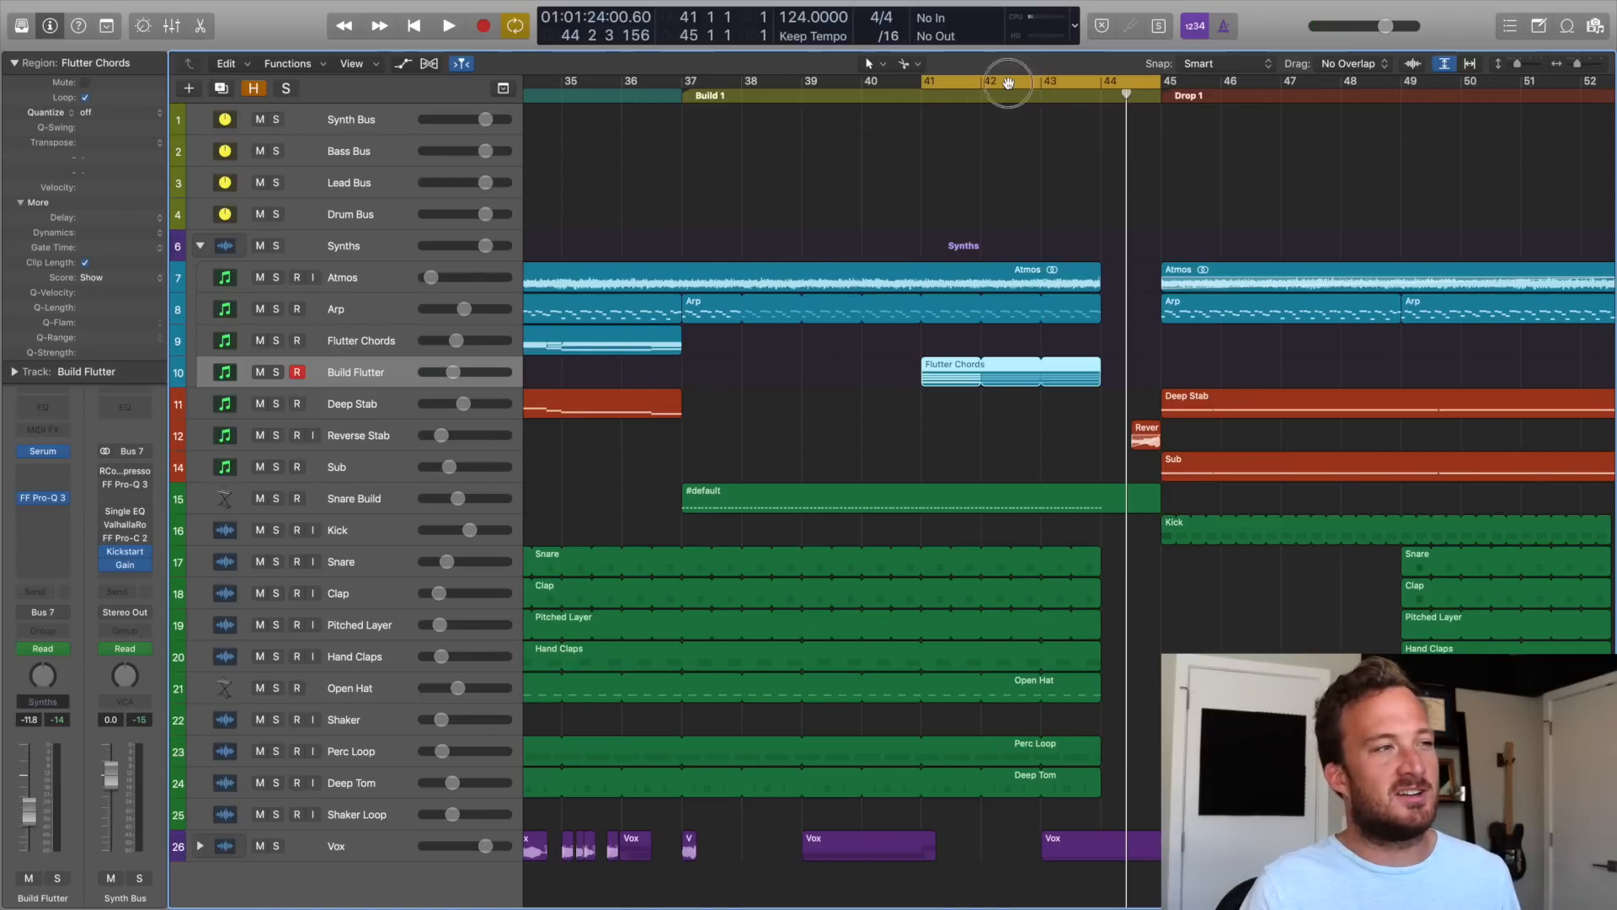
# Turn off cycle mode and play the transition into Build 1 from bar 36.
pyautogui.click(1008, 81)
pyautogui.click(663, 97)
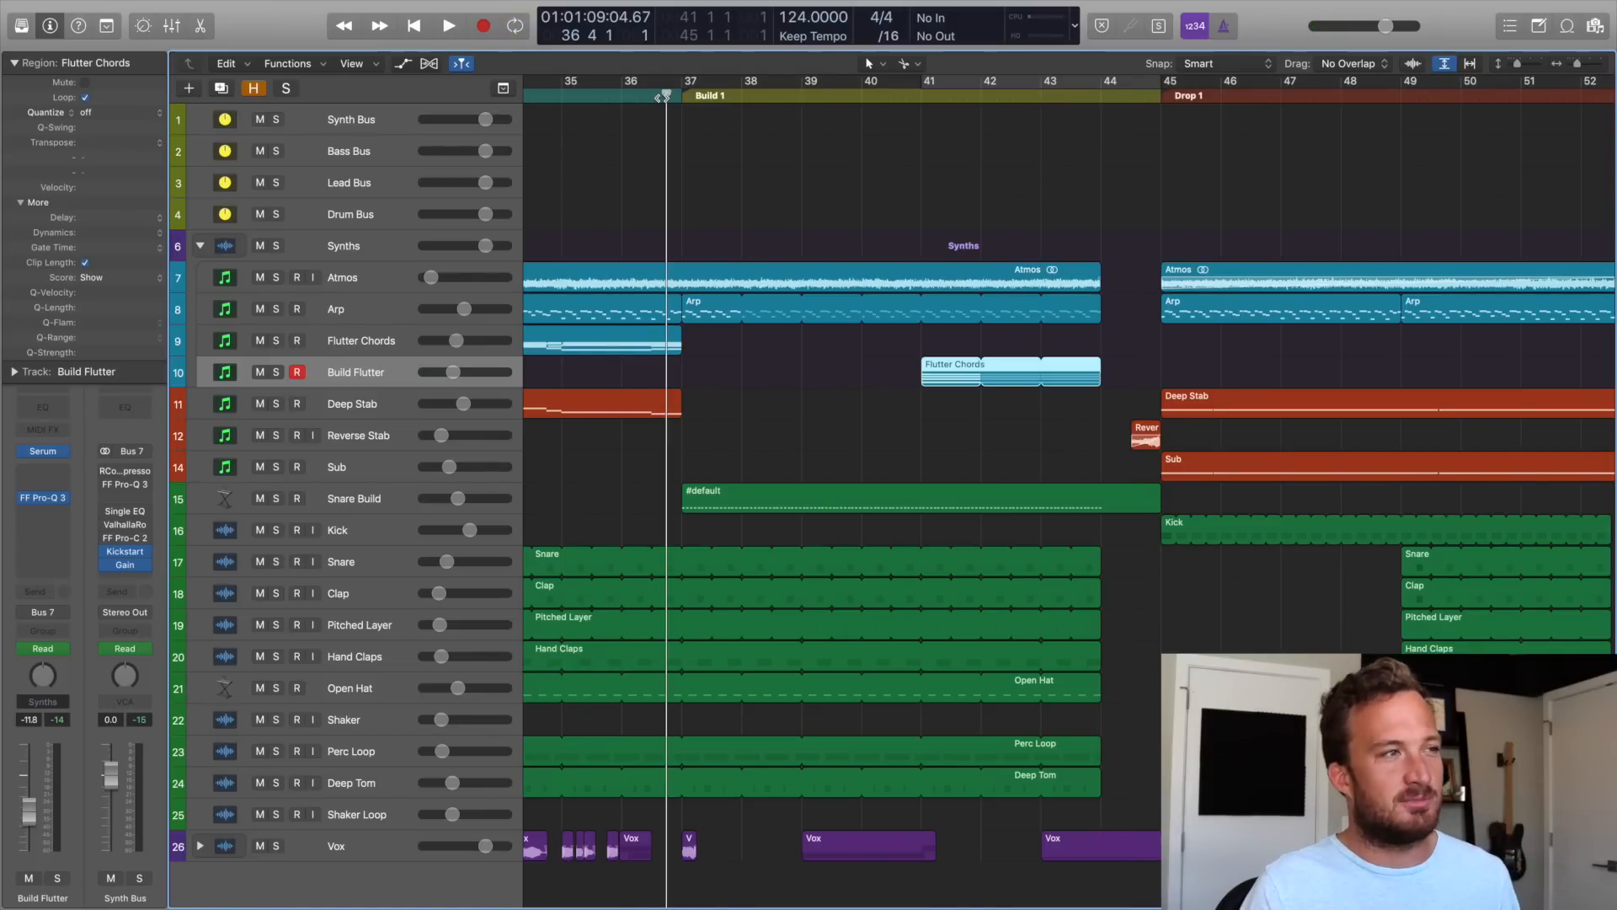
pyautogui.press('space')
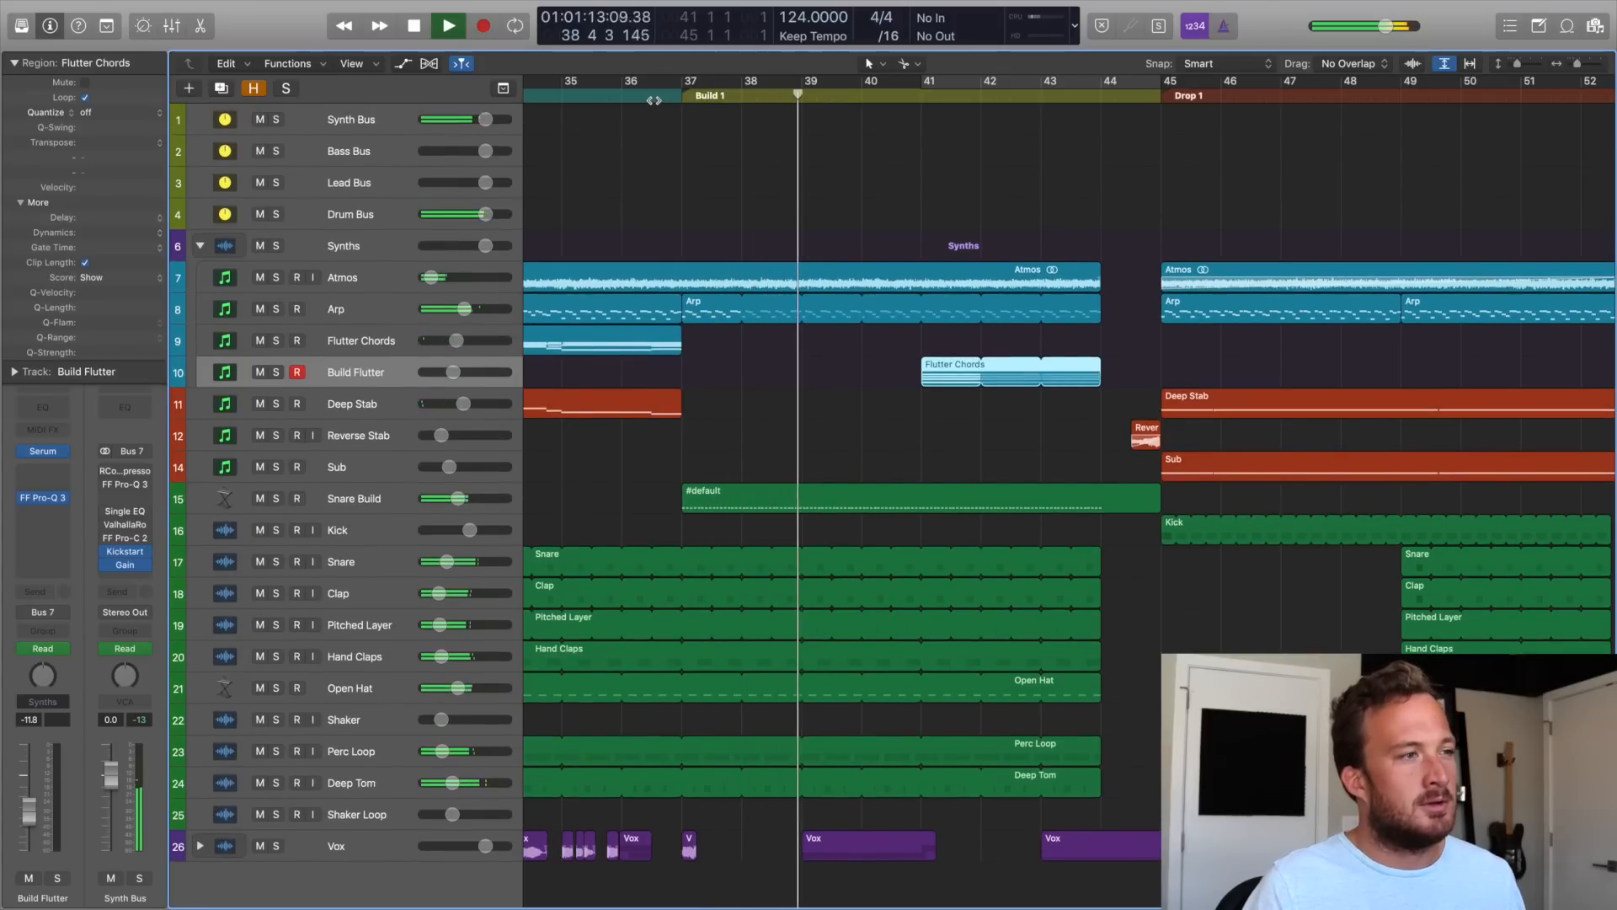
pyautogui.press('space')
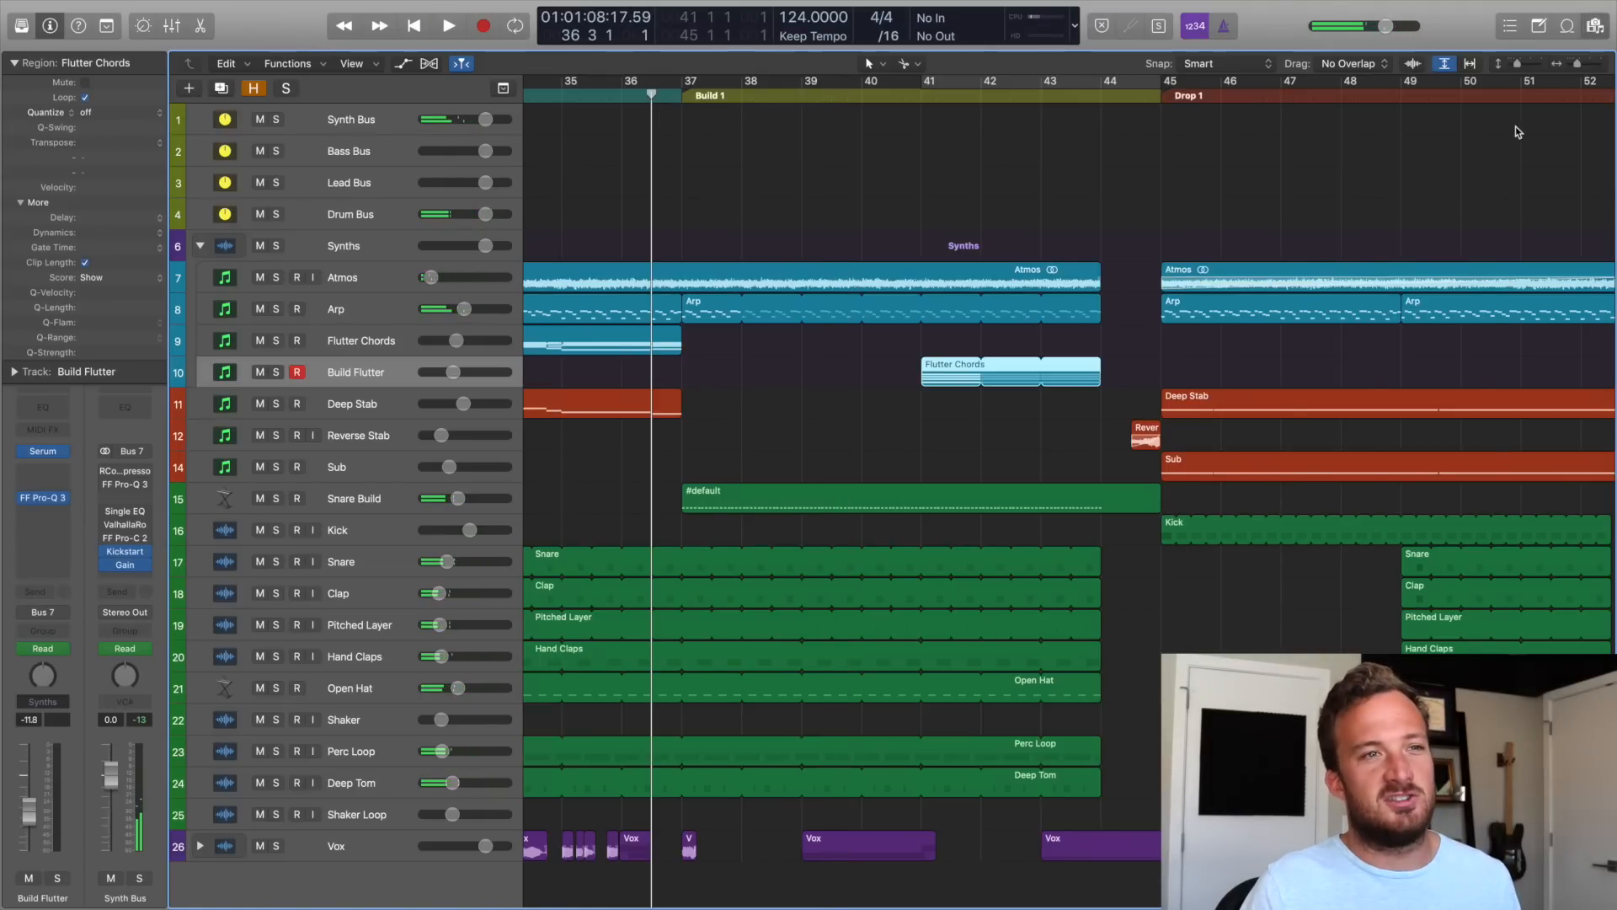
# Open the file browser and search all files for "transition".
pyautogui.press('f')
pyautogui.click(1316, 151)
pyautogui.write('transit')
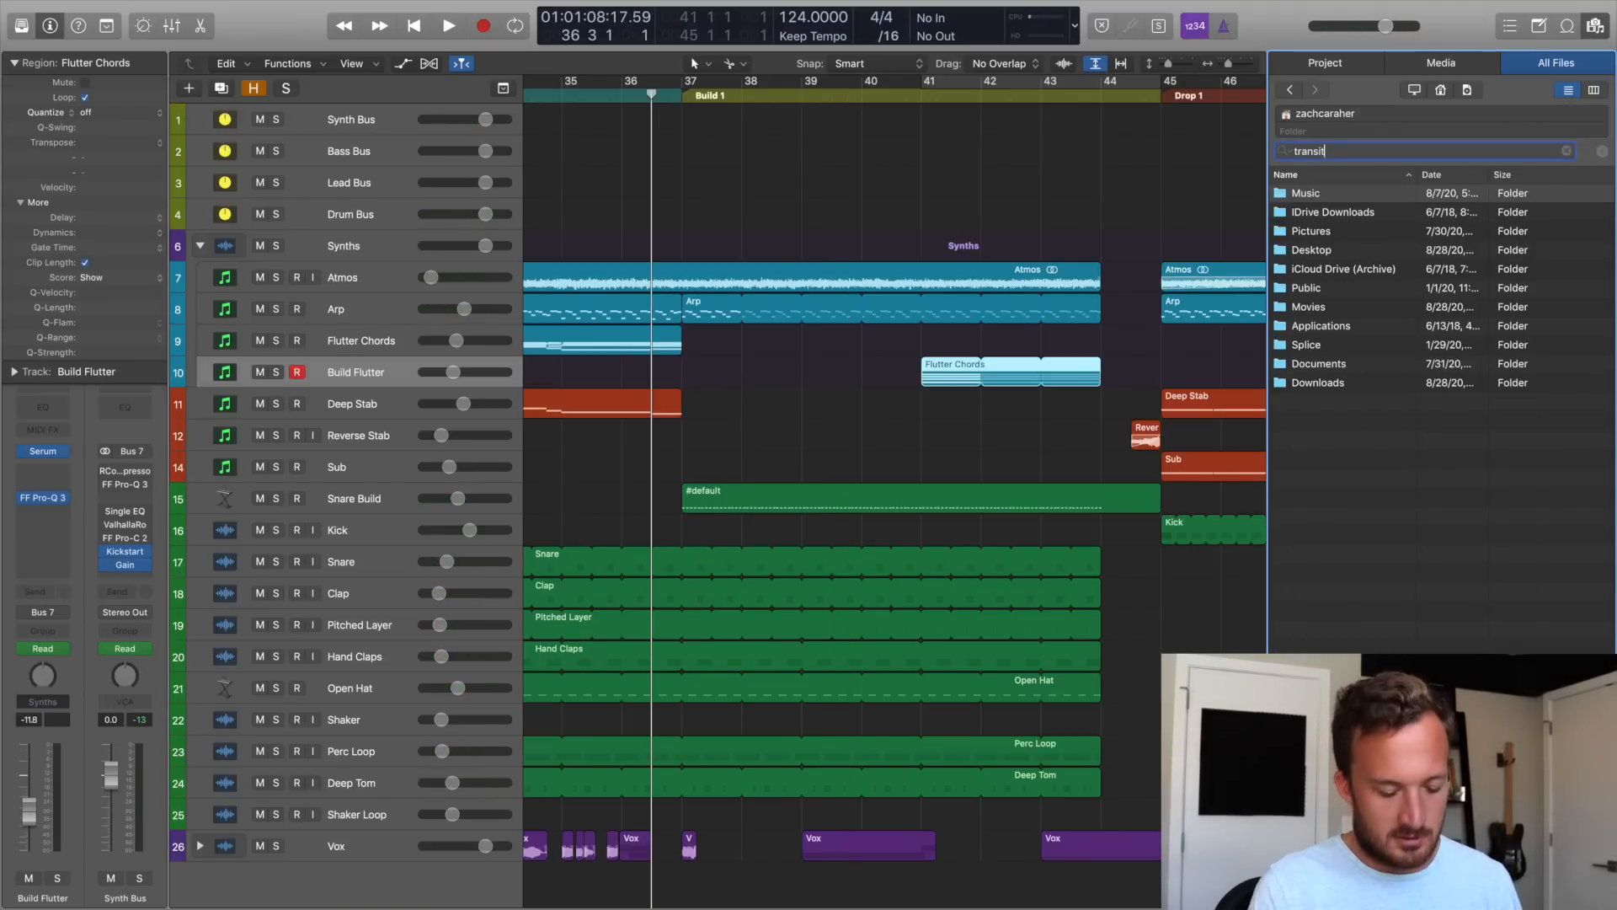
pyautogui.write('ion')
# Audition the KSHMR cymbal, orchestral crash and sweep transition samples in the search results.
pyautogui.click(1311, 209)
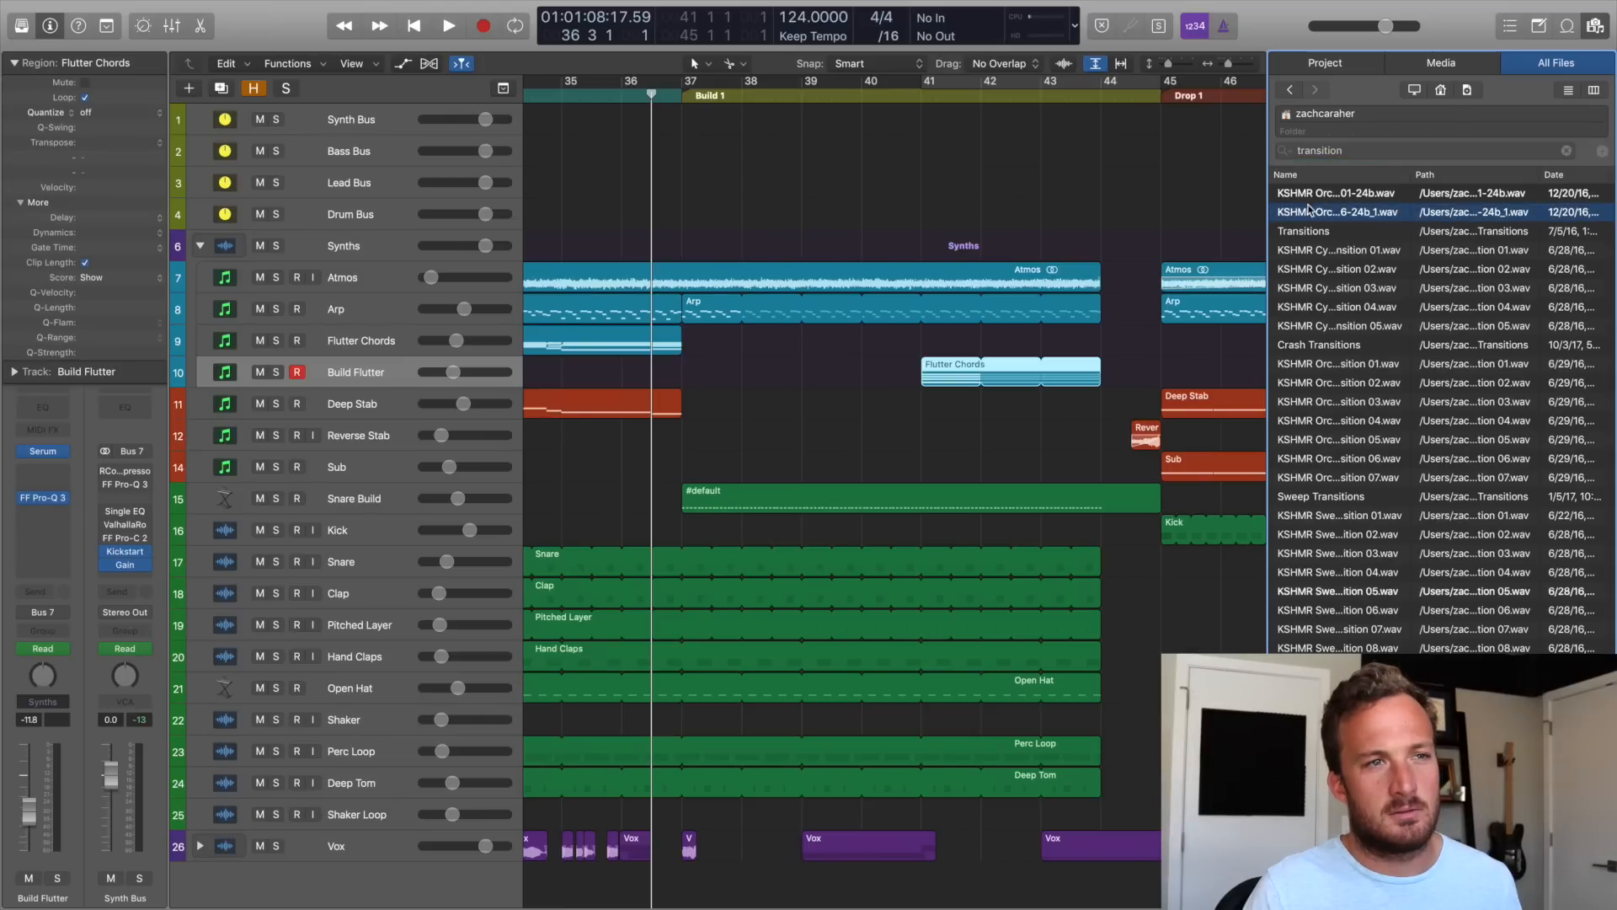
pyautogui.click(1299, 251)
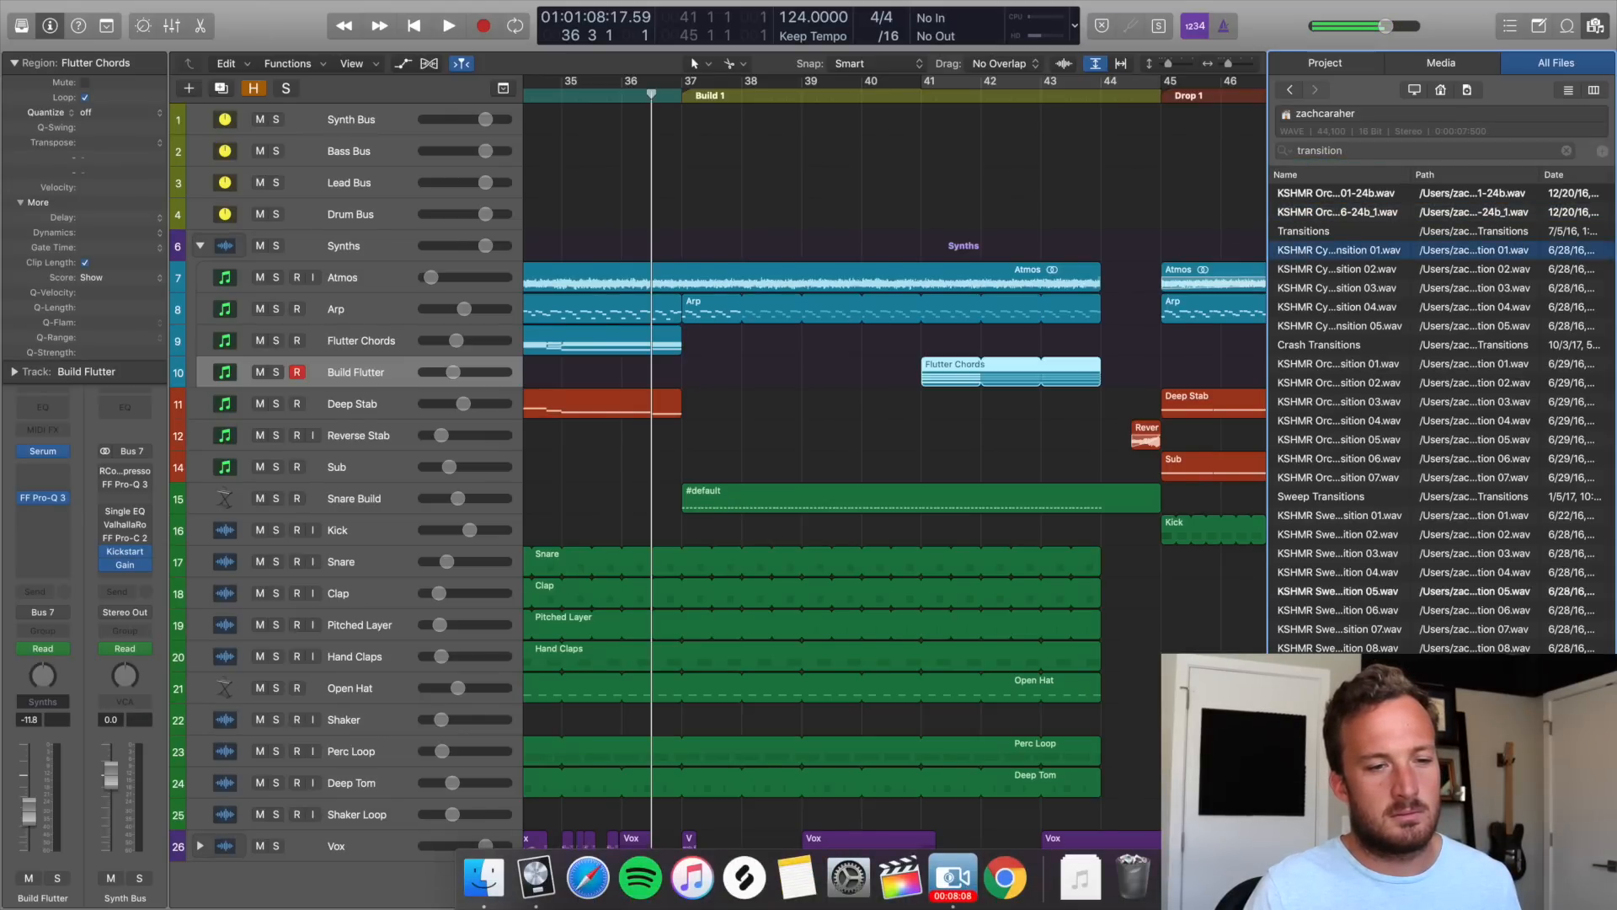
pyautogui.click(1304, 347)
pyautogui.click(1312, 401)
pyautogui.click(1316, 573)
pyautogui.scroll(-5, 1316, 587)
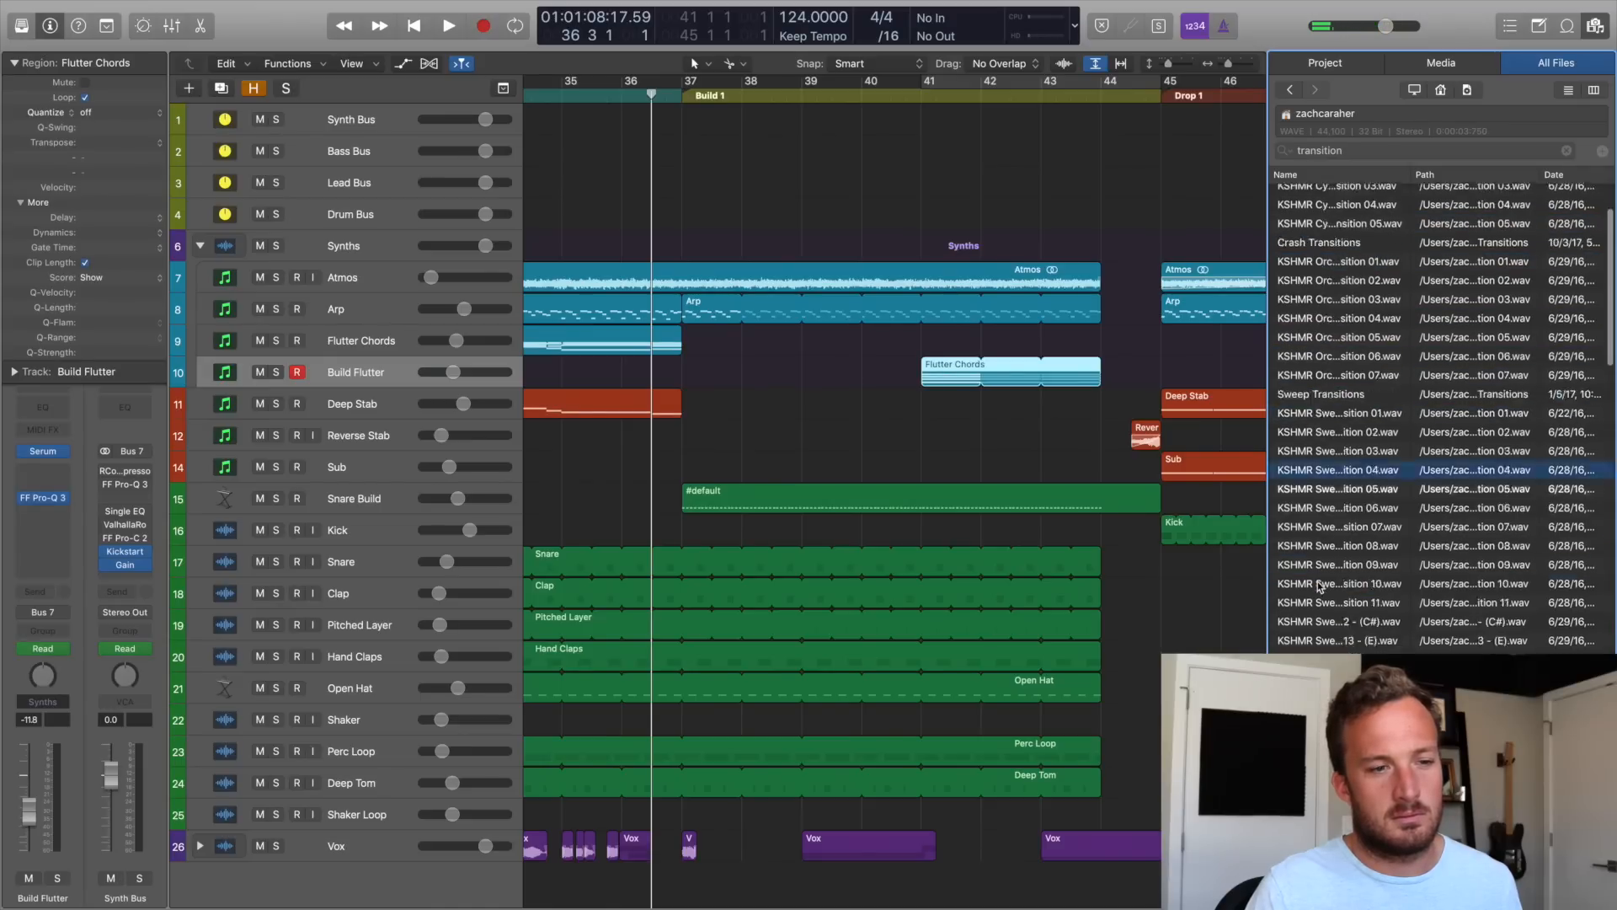
pyautogui.click(1312, 631)
pyautogui.scroll(-1, 1310, 643)
pyautogui.scroll(-3, 1311, 644)
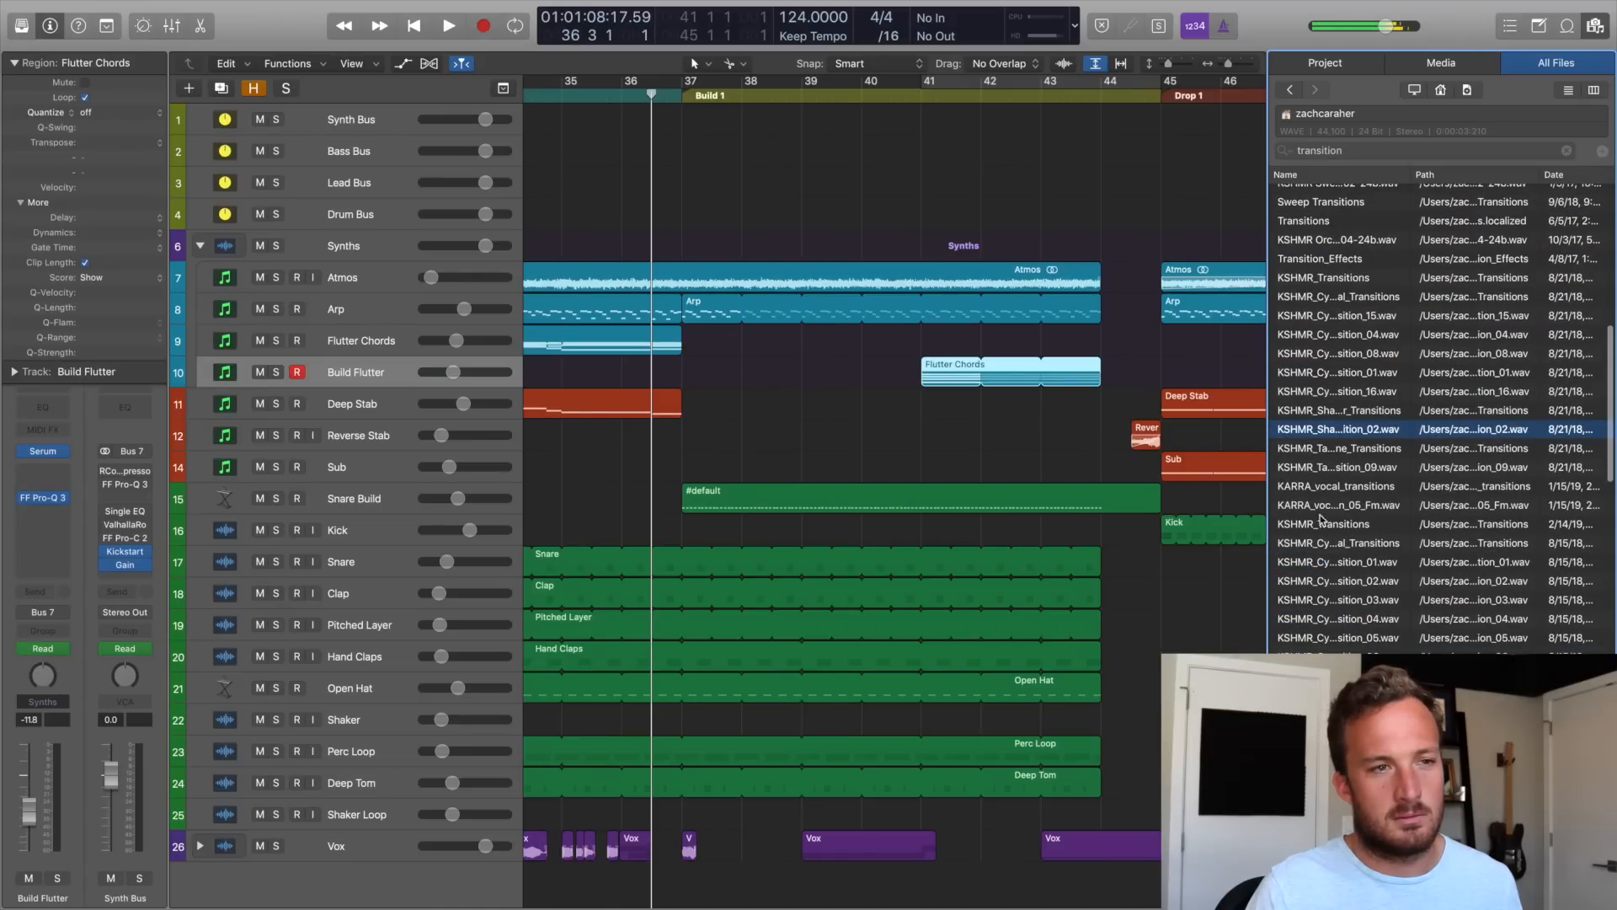
pyautogui.scroll(-15, 1329, 543)
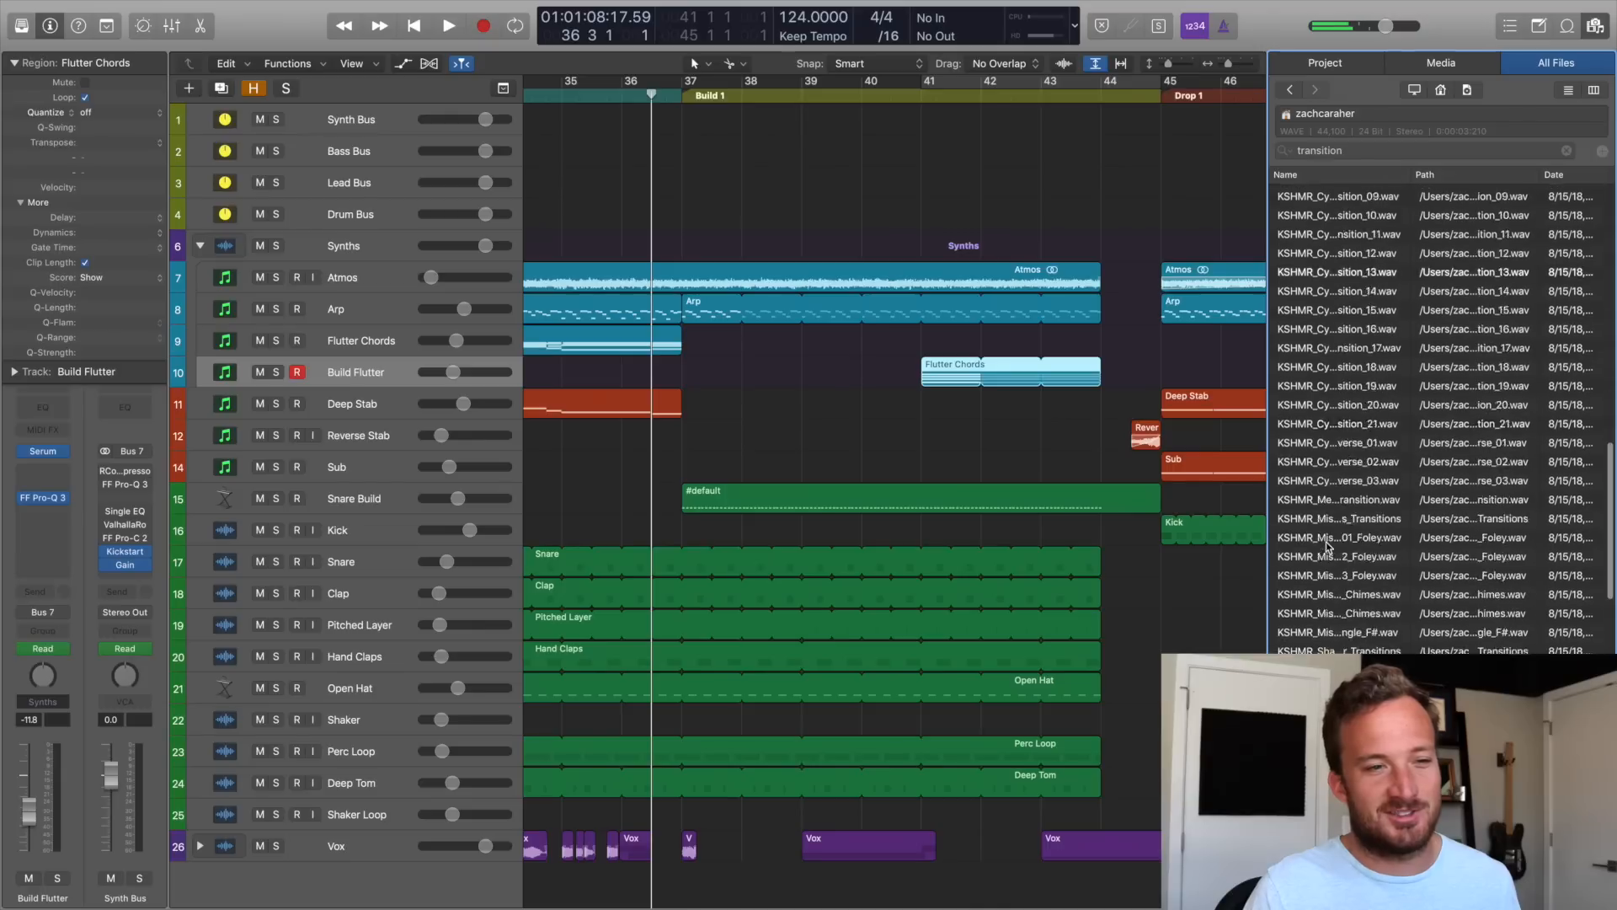
# Preview the Big_Z transition samples and add Big_Z_Transition_1 and Big_Z_Transition_2 on new tracks near bar 36.
pyautogui.scroll(3, 1336, 414)
pyautogui.click(1330, 335)
pyautogui.click(1330, 351)
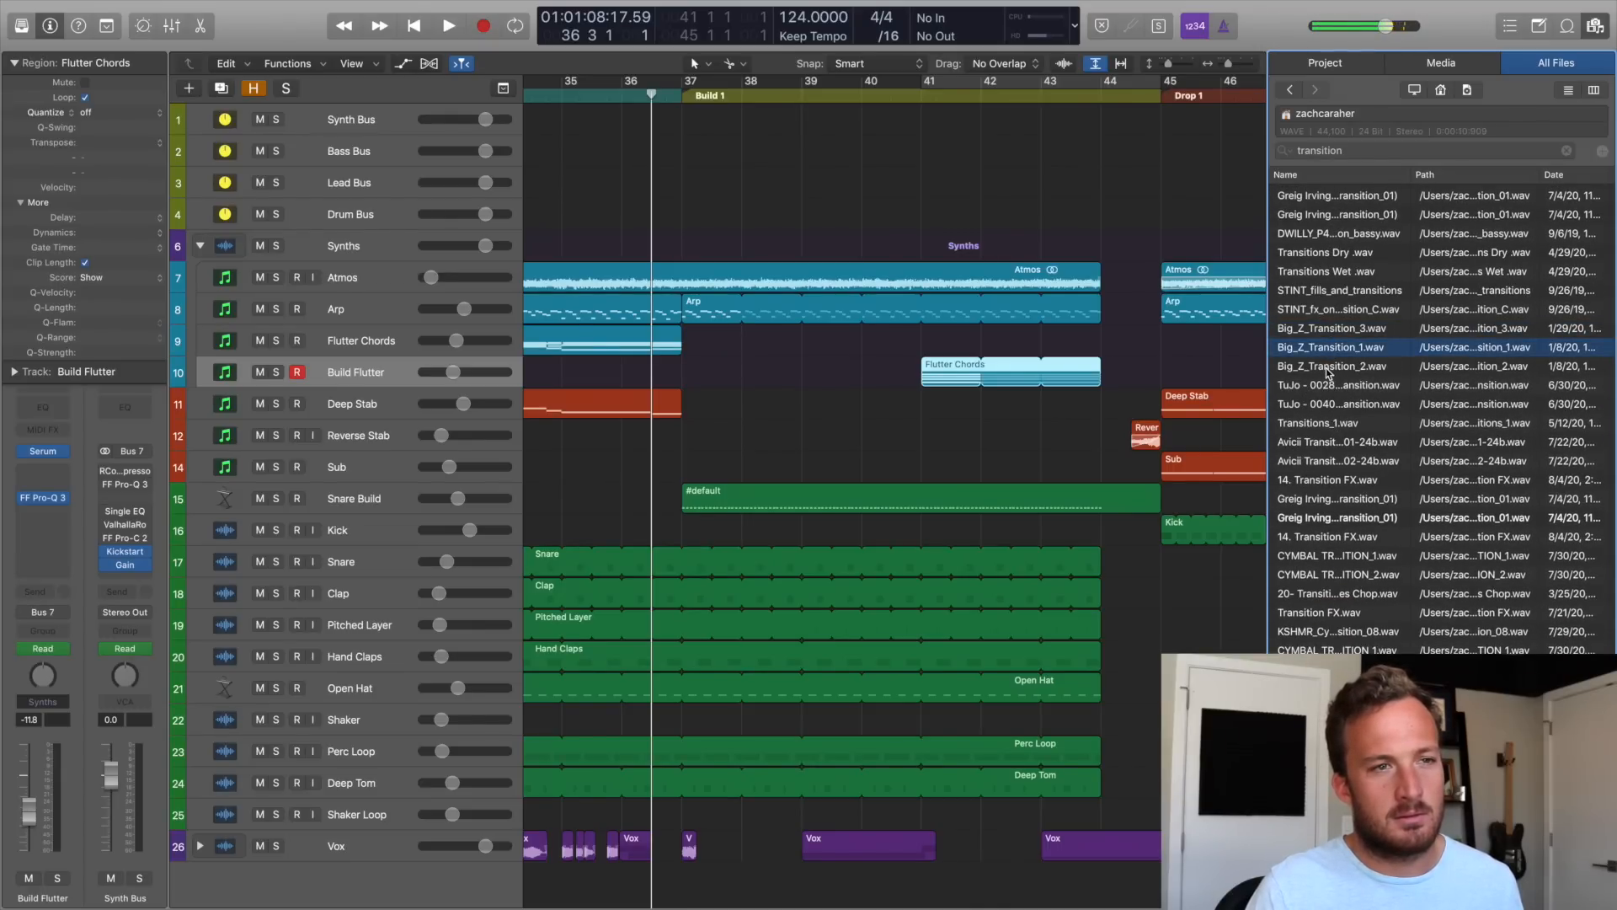
pyautogui.click(1329, 368)
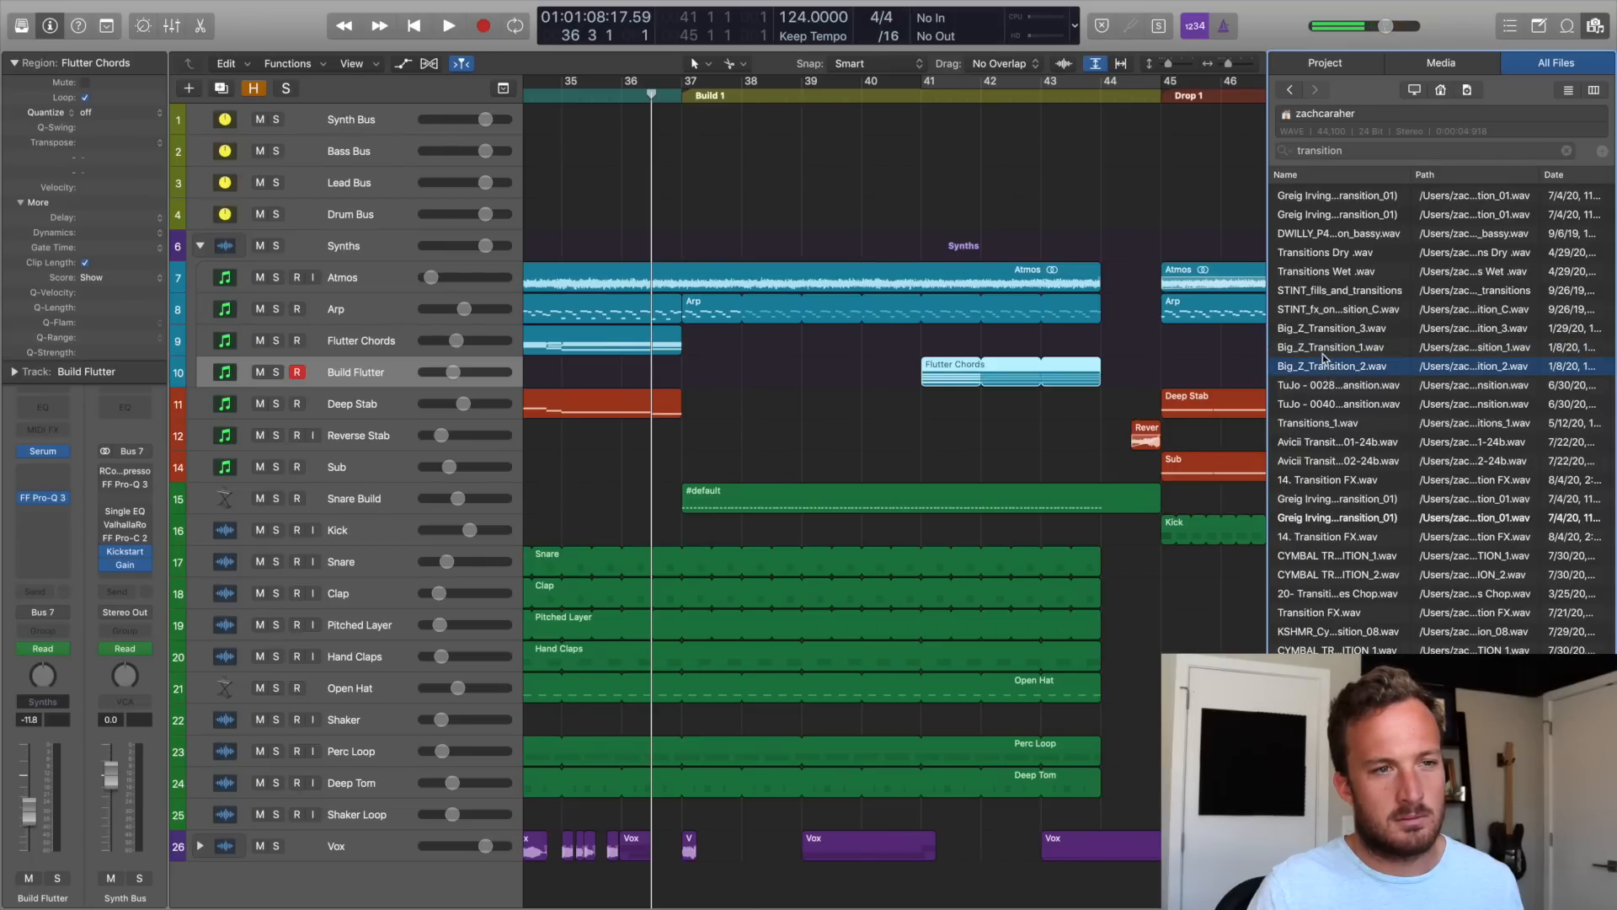
pyautogui.hscroll(-2, 1011, 442)
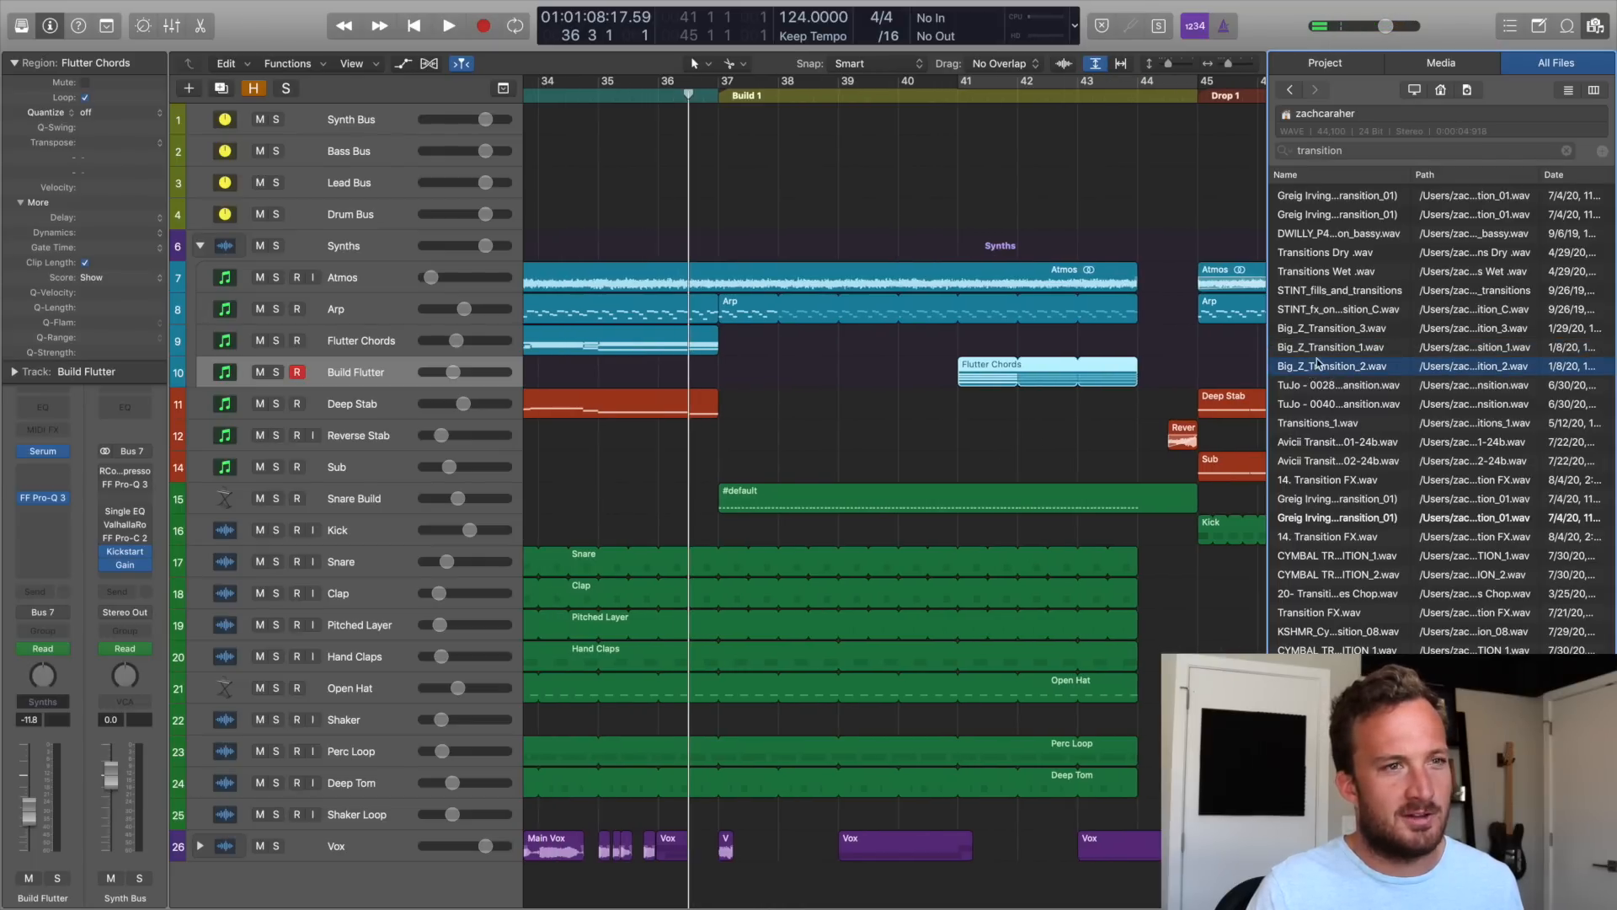
pyautogui.moveTo(1253, 347); pyautogui.dragTo(676, 843)
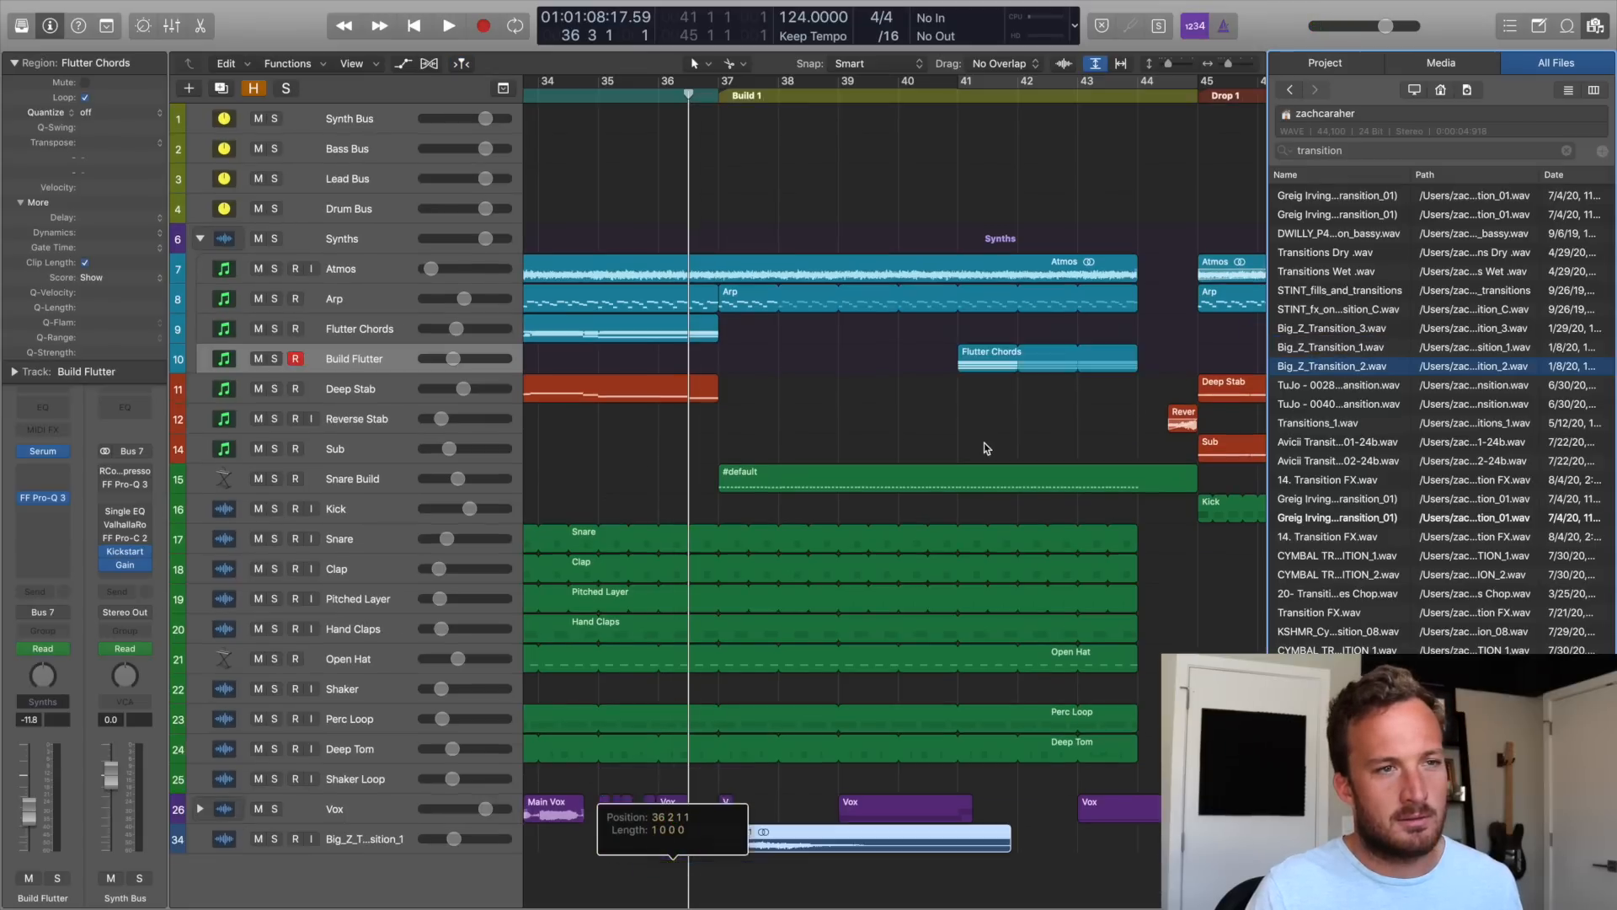
pyautogui.moveTo(1289, 367); pyautogui.dragTo(697, 846)
# Add the KSHMR_Orchestral_Crash_Transition_08_Ending_Deep sample on a new track near bar 36 and close the file browser.
pyautogui.scroll(-5, 1345, 598)
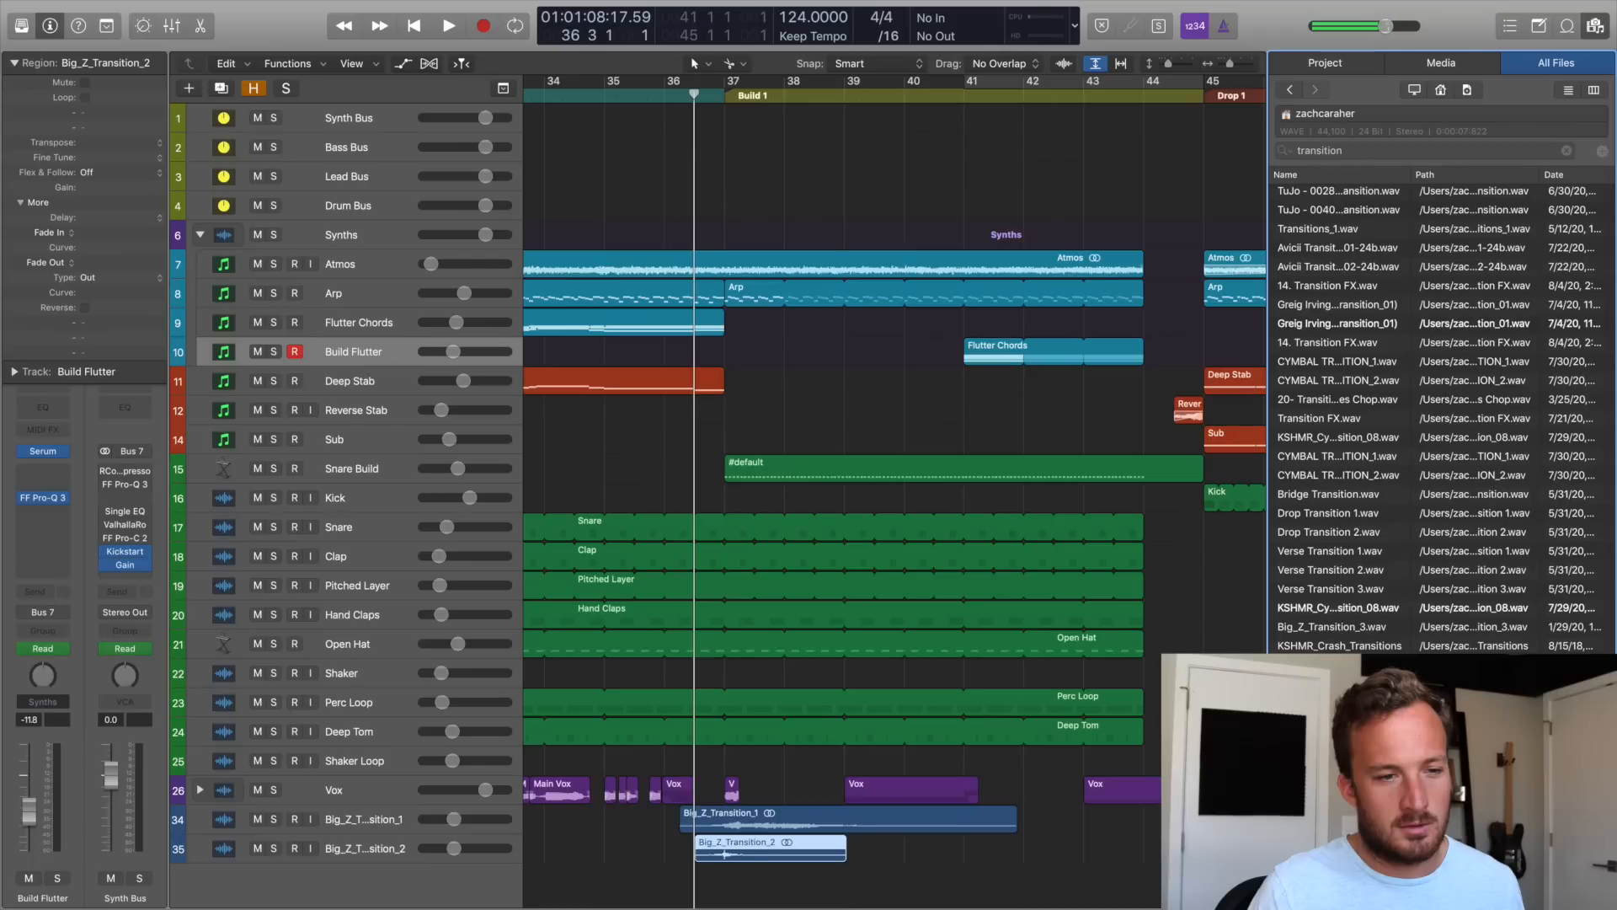
pyautogui.moveTo(1339, 720); pyautogui.dragTo(698, 889)
pyautogui.moveTo(697, 890); pyautogui.dragTo(698, 889)
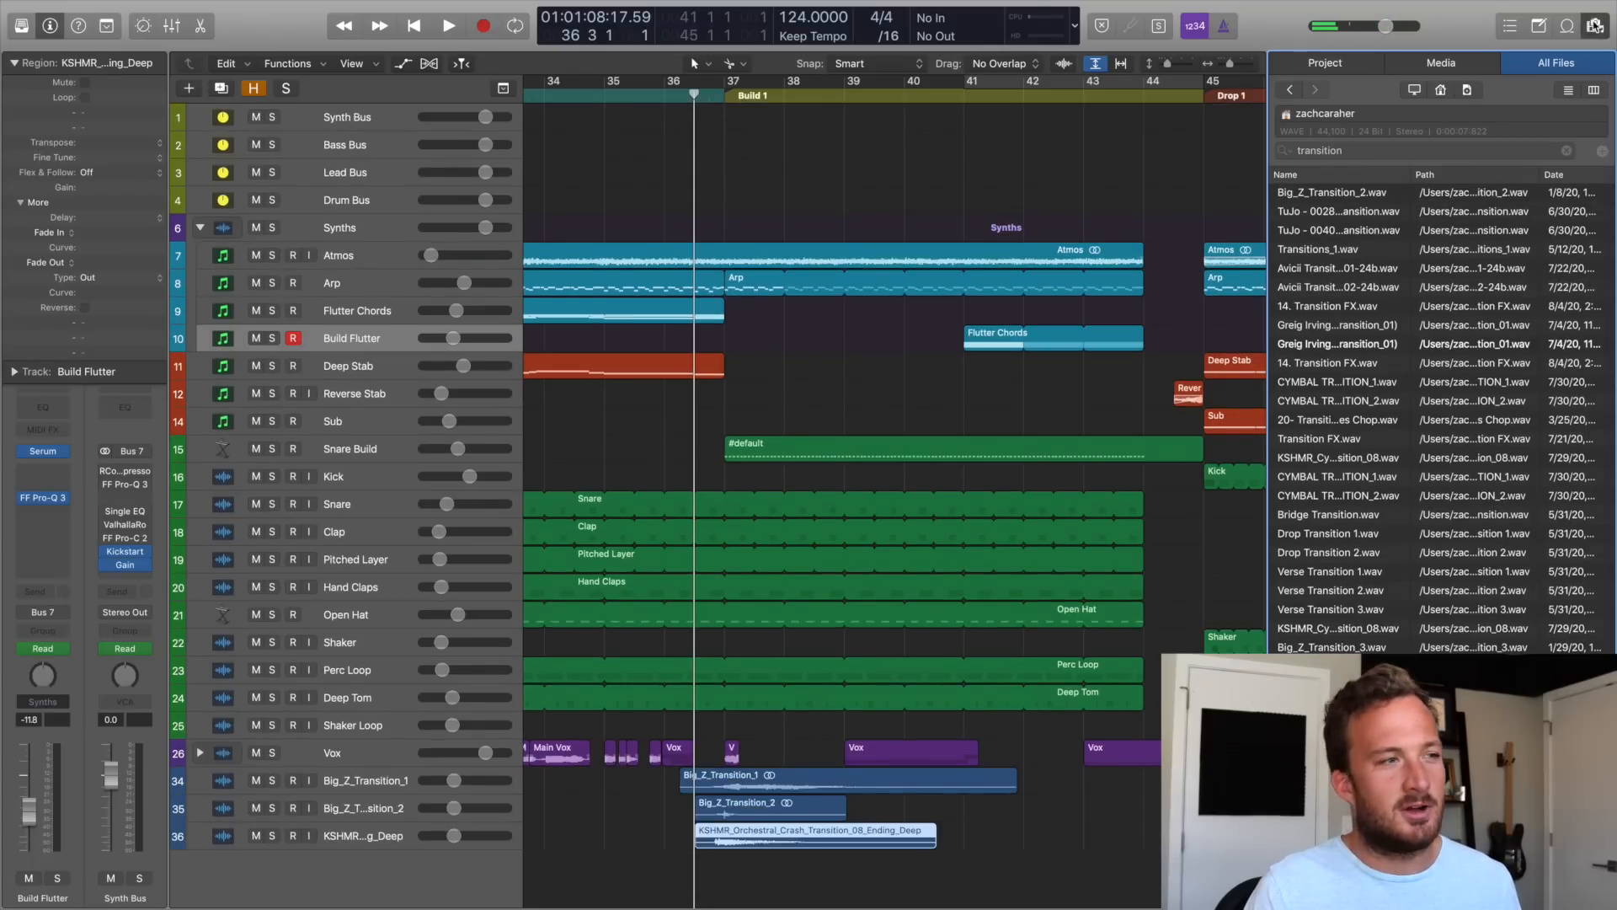
pyautogui.click(1594, 25)
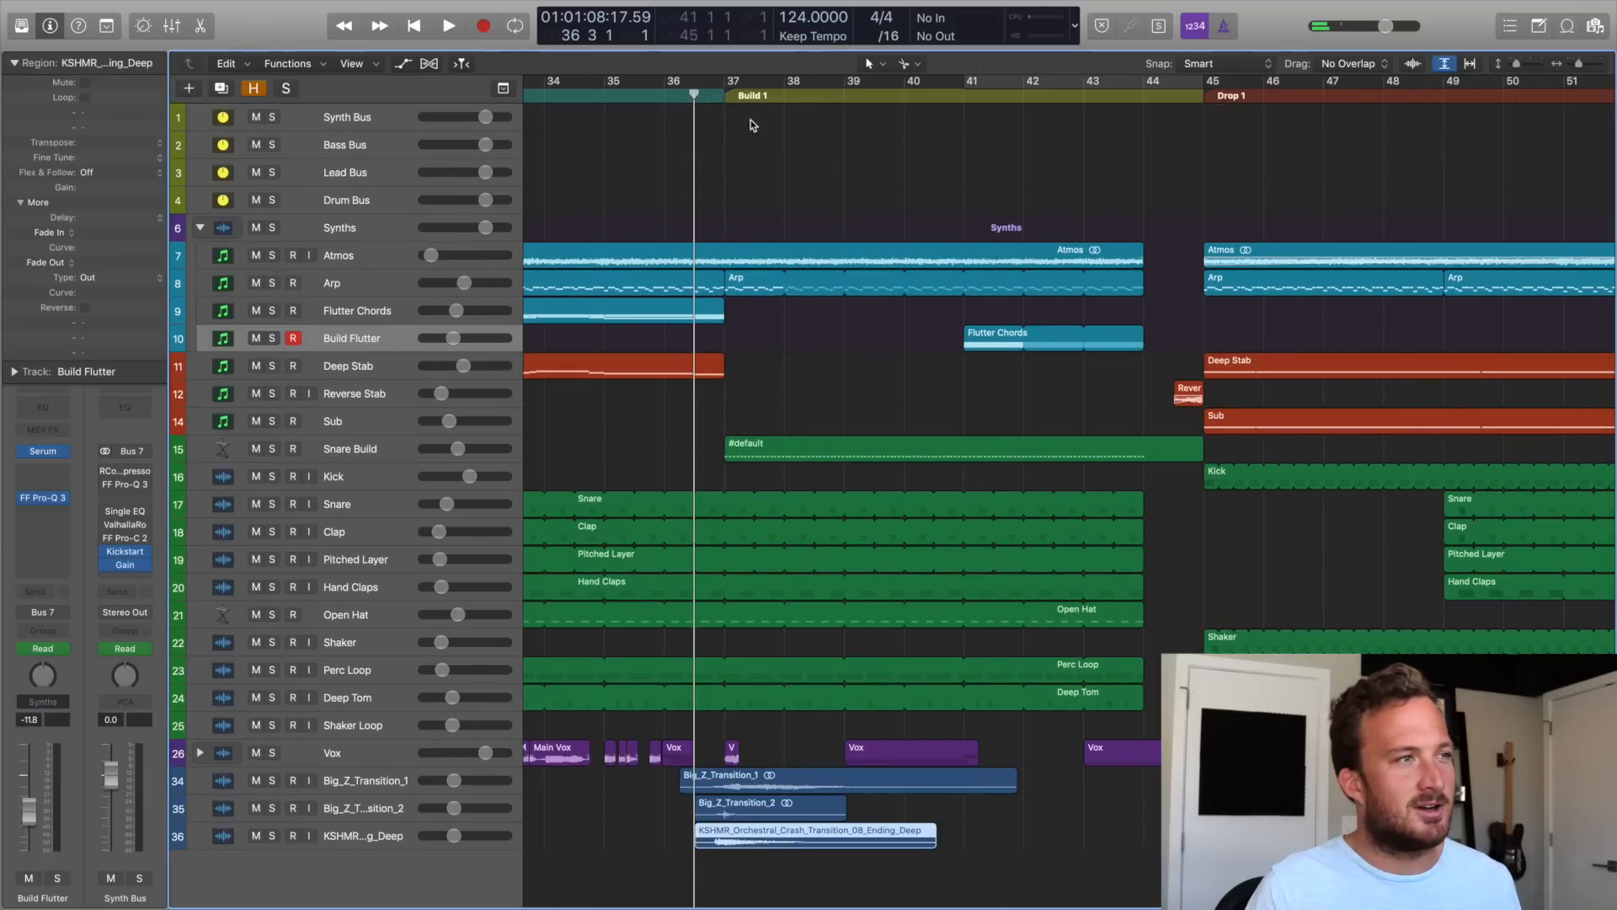
# Align the peaks of Big_Z_Transition_1 and Big_Z_Transition_2 with the start of Build 1 at bar 37.
pyautogui.click(384, 783)
pyautogui.moveTo(1516, 64); pyautogui.dragTo(1529, 64)
pyautogui.scroll(-10, 722, 384)
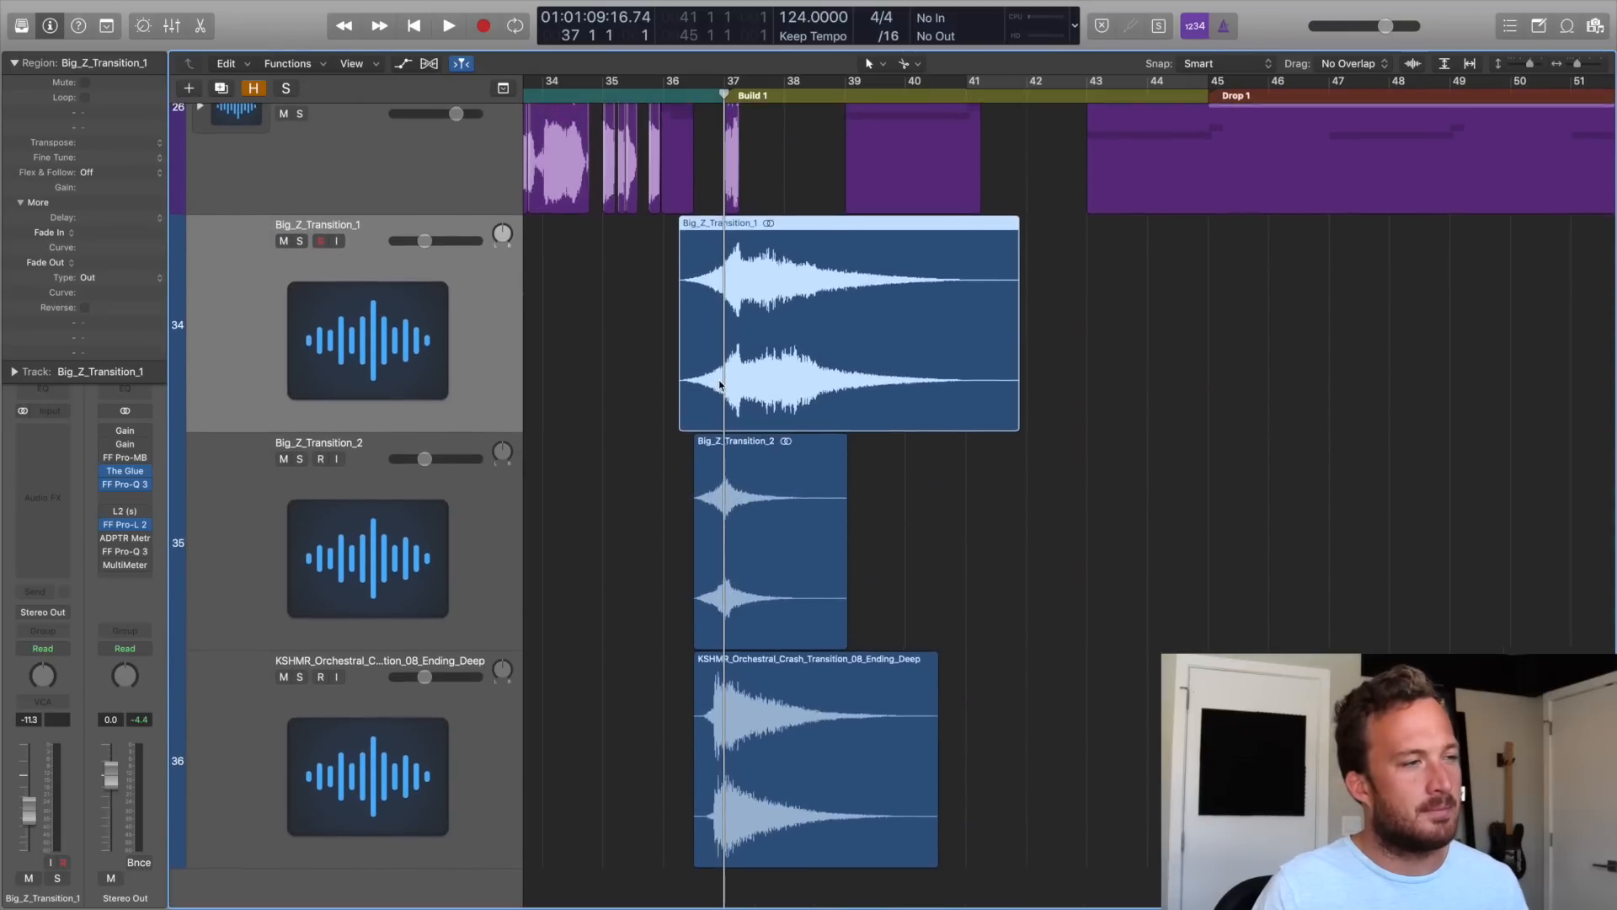
pyautogui.press('super+Right')
pyautogui.press('super+Right')
pyautogui.press('super+Right')
pyautogui.press('super+Right')
pyautogui.press('super+Right')
pyautogui.press('super+Right')
pyautogui.moveTo(858, 379); pyautogui.dragTo(694, 371)
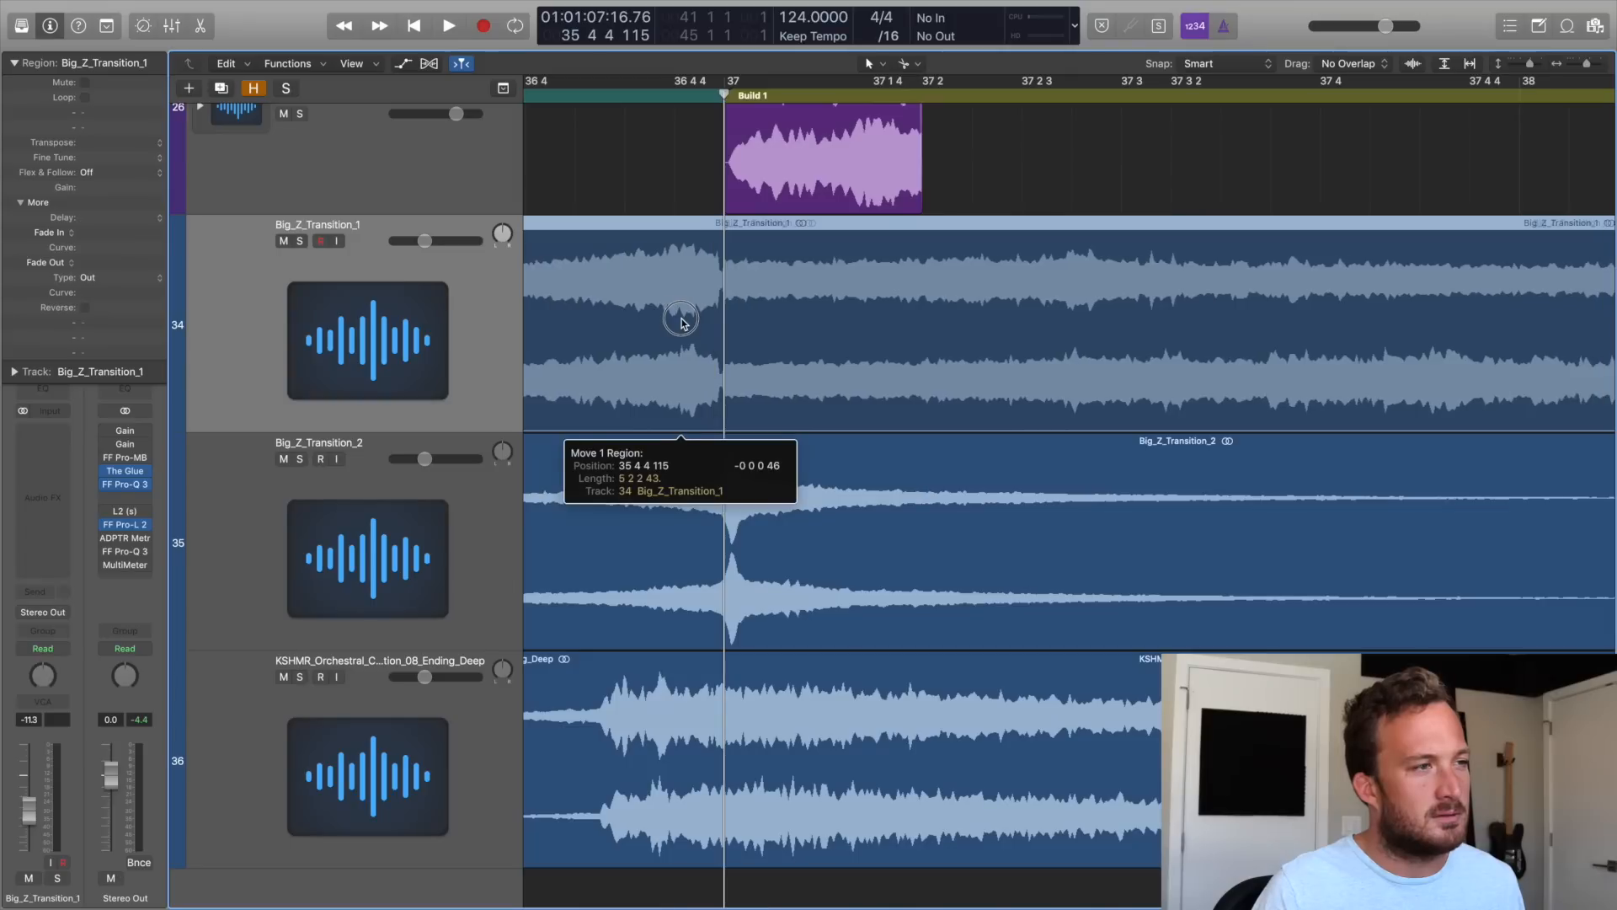
pyautogui.moveTo(714, 528); pyautogui.dragTo(708, 532)
# Align the hit of the KSHMR orchestral crash precisely with the start of Build 1 at bar 37.
pyautogui.moveTo(722, 763); pyautogui.dragTo(813, 765)
pyautogui.press('super+Right')
pyautogui.press('super+Right')
pyautogui.press('super+Right')
pyautogui.press('super+Right')
pyautogui.press('super+Right')
pyautogui.press('super+Right')
pyautogui.press('super+Right')
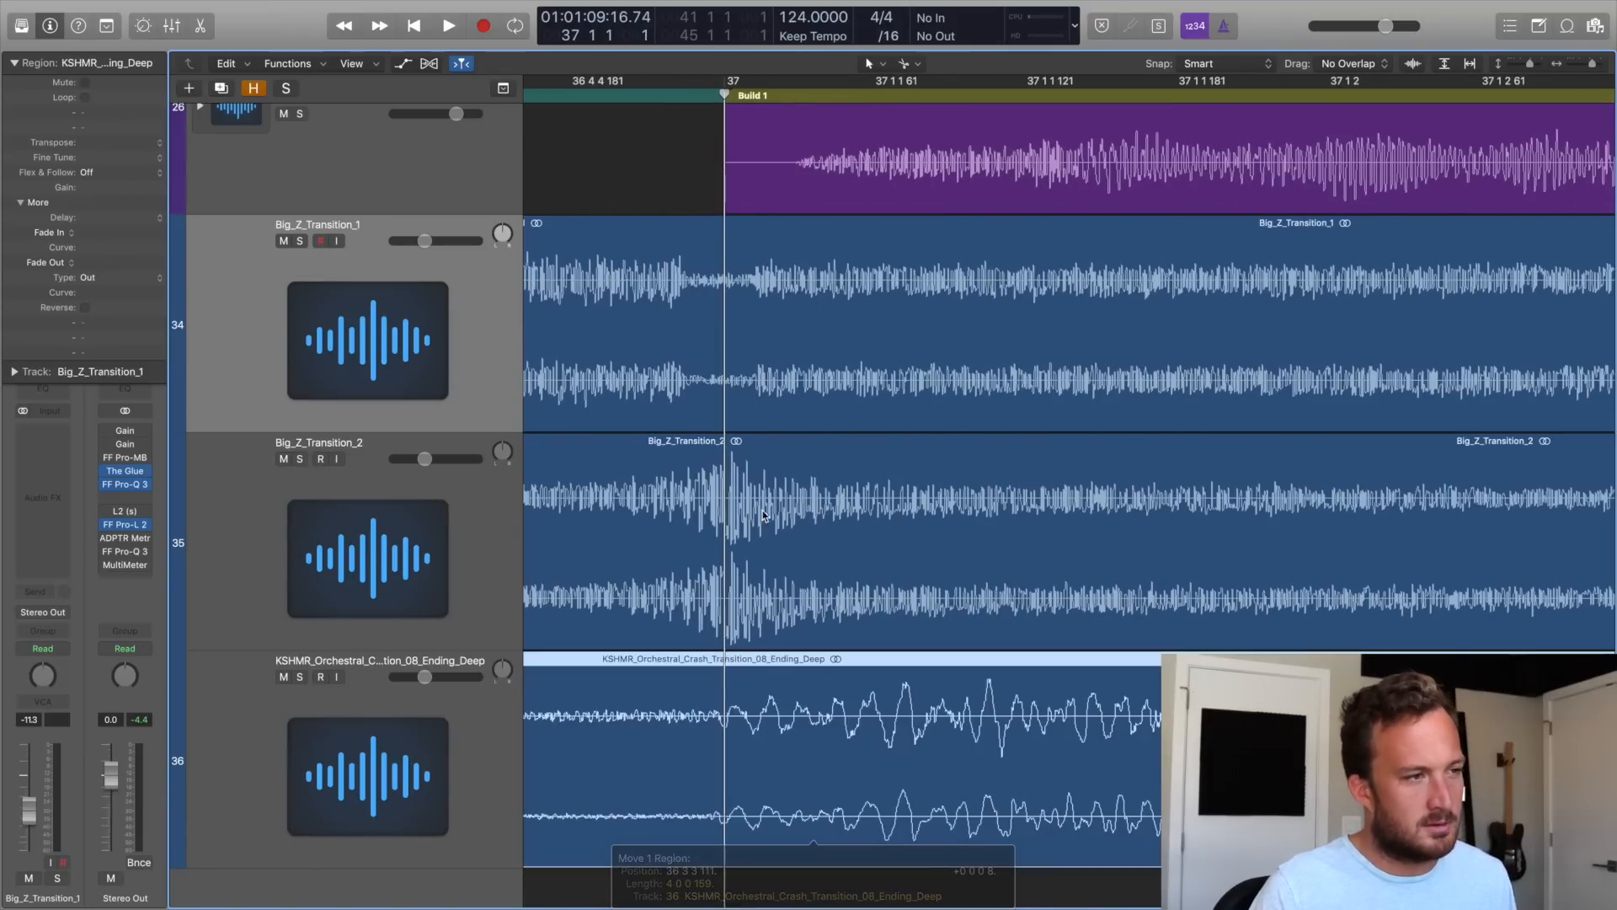
pyautogui.press('super+Left')
pyautogui.press('super+Left')
pyautogui.press('super+Left')
pyautogui.press('super+Left')
pyautogui.press('super+Left')
pyautogui.press('super+Left')
pyautogui.press('super+Left')
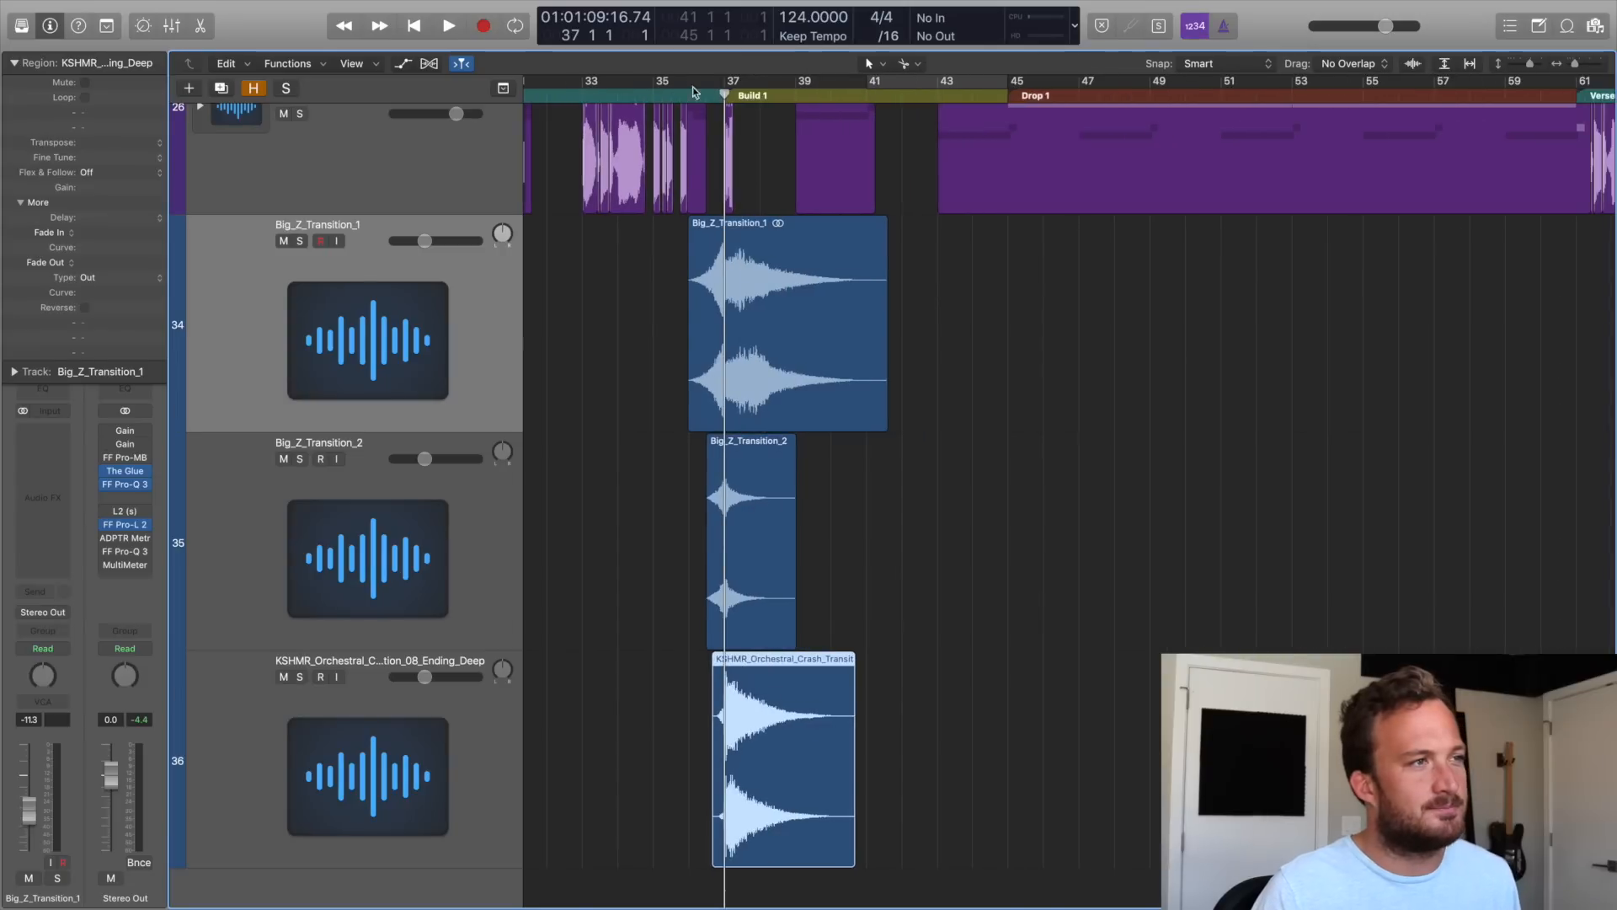
# Mute Big_Z_Transition_2 and the KSHMR crash, and audition Big_Z_Transition_1 from bar 36 with its volume lowered to -20.5 dB.
pyautogui.click(681, 98)
pyautogui.moveTo(283, 459); pyautogui.dragTo(272, 752)
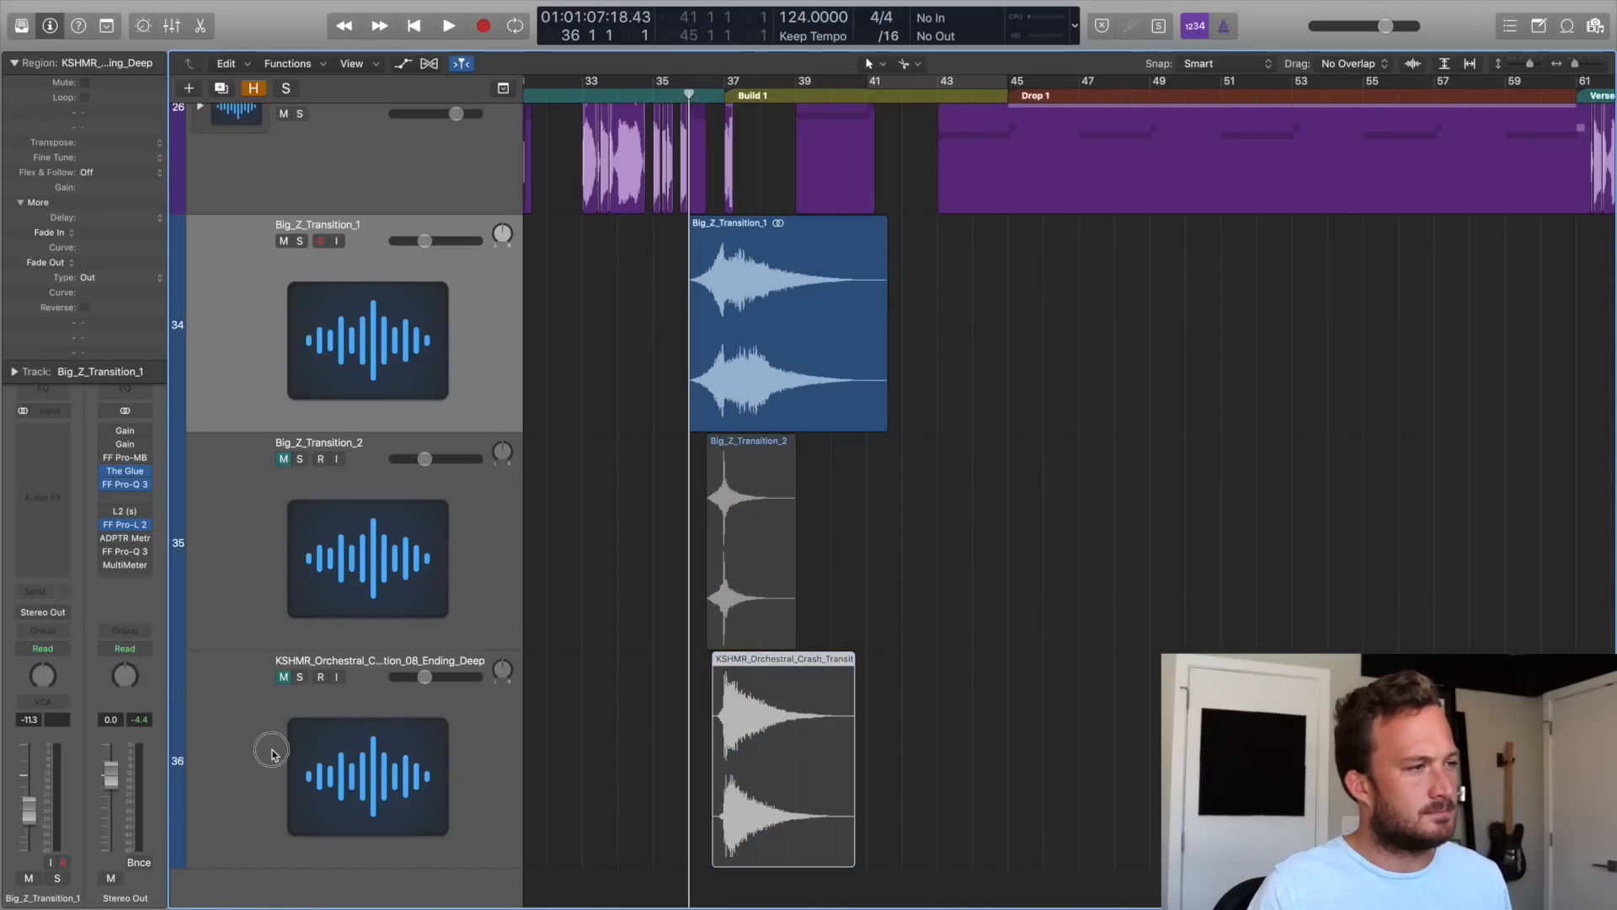
pyautogui.press('space')
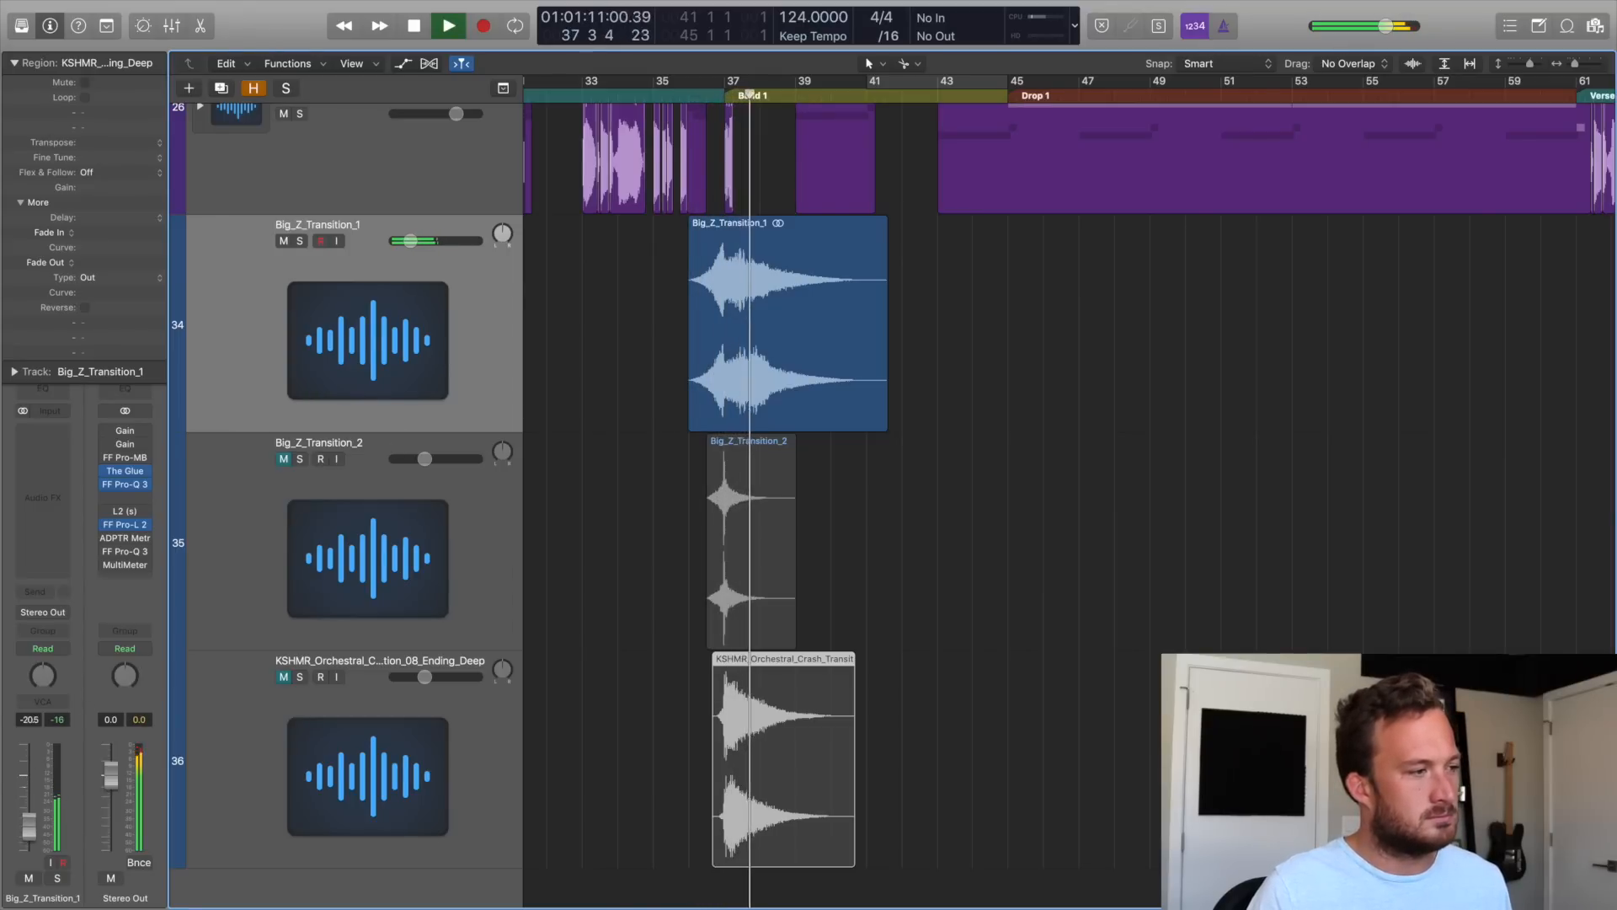
pyautogui.press('space')
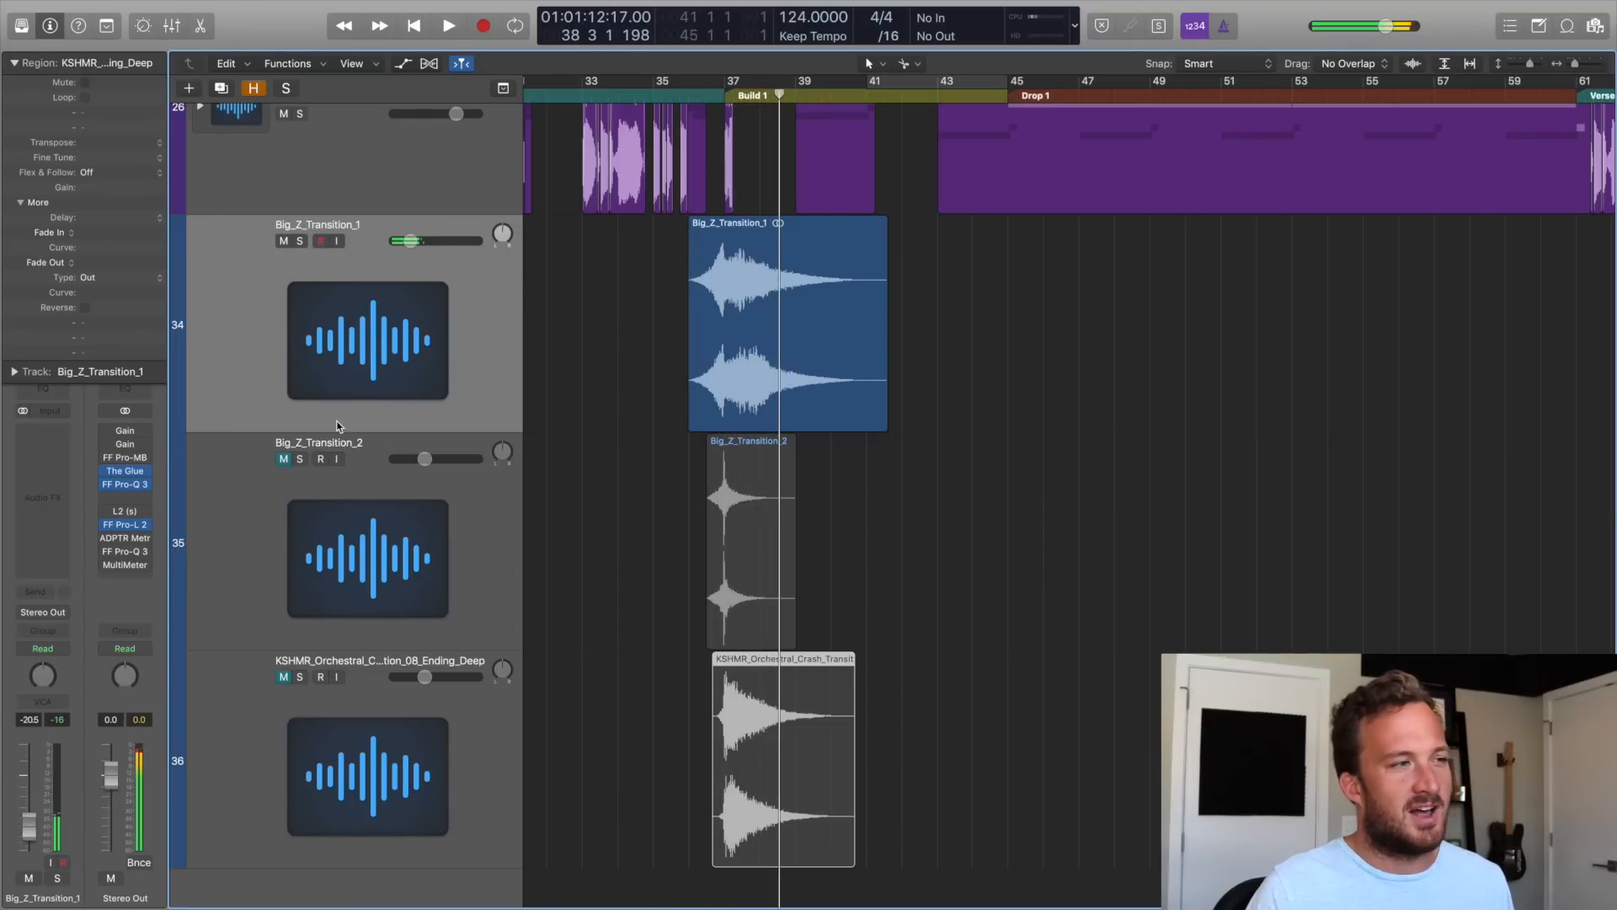
# Delete the Big_Z_Transition_1 track together with its region.
pyautogui.click(343, 426)
pyautogui.press('Delete')
pyautogui.press('Delete')
# Unmute Big_Z_Transition_2 and lower its volume to -20.0 dB while playing from bar 36.
pyautogui.click(686, 97)
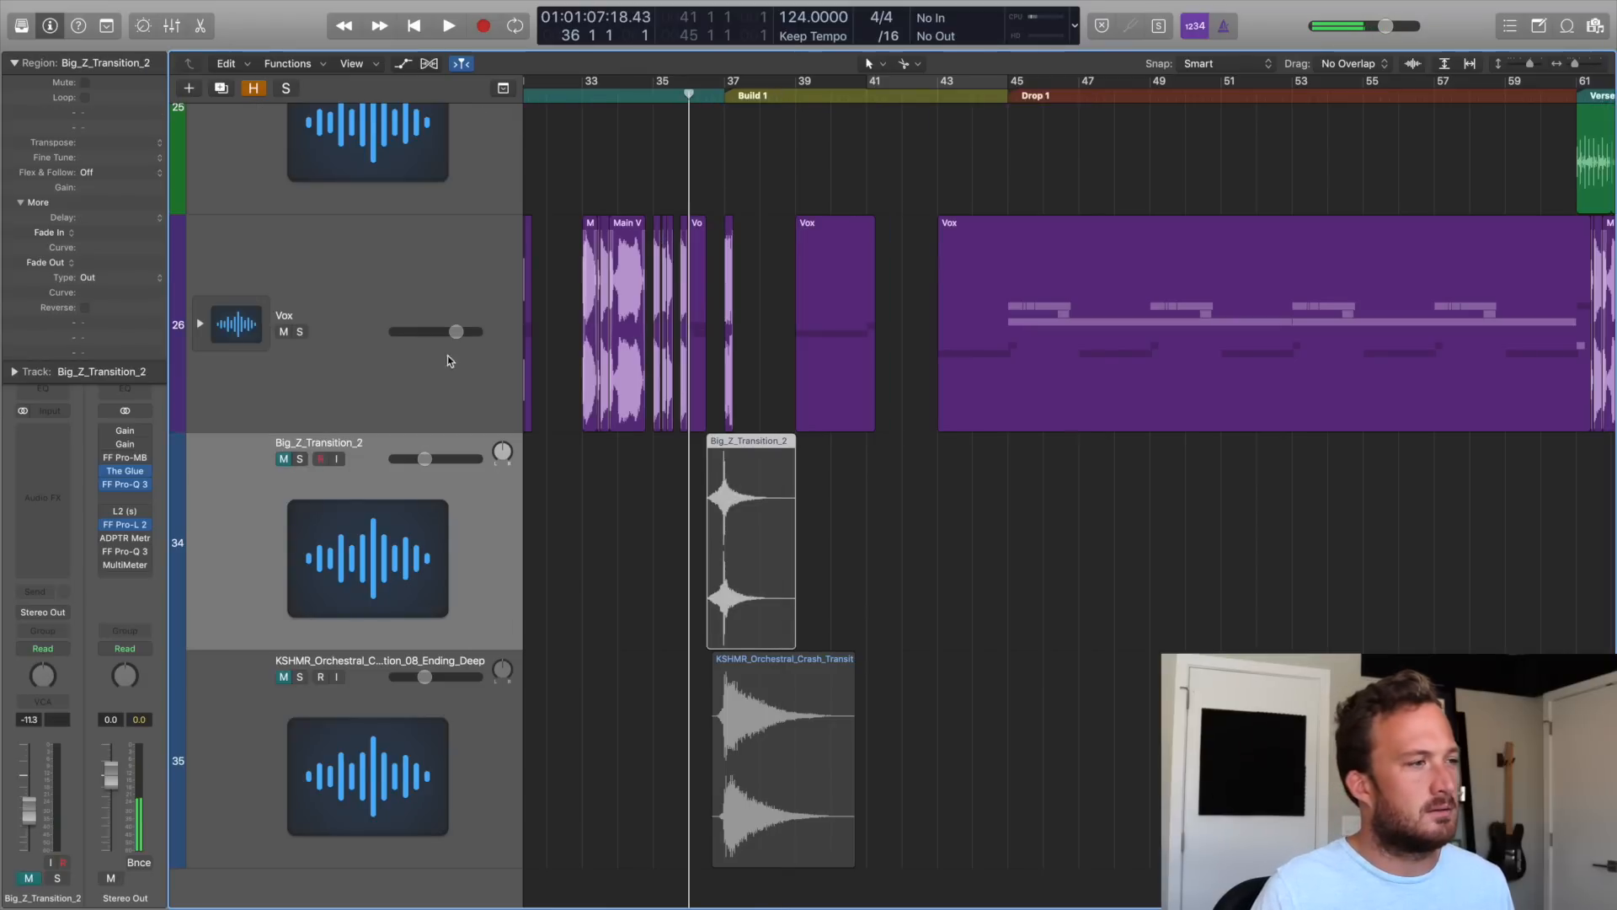
pyautogui.press('space')
pyautogui.click(288, 459)
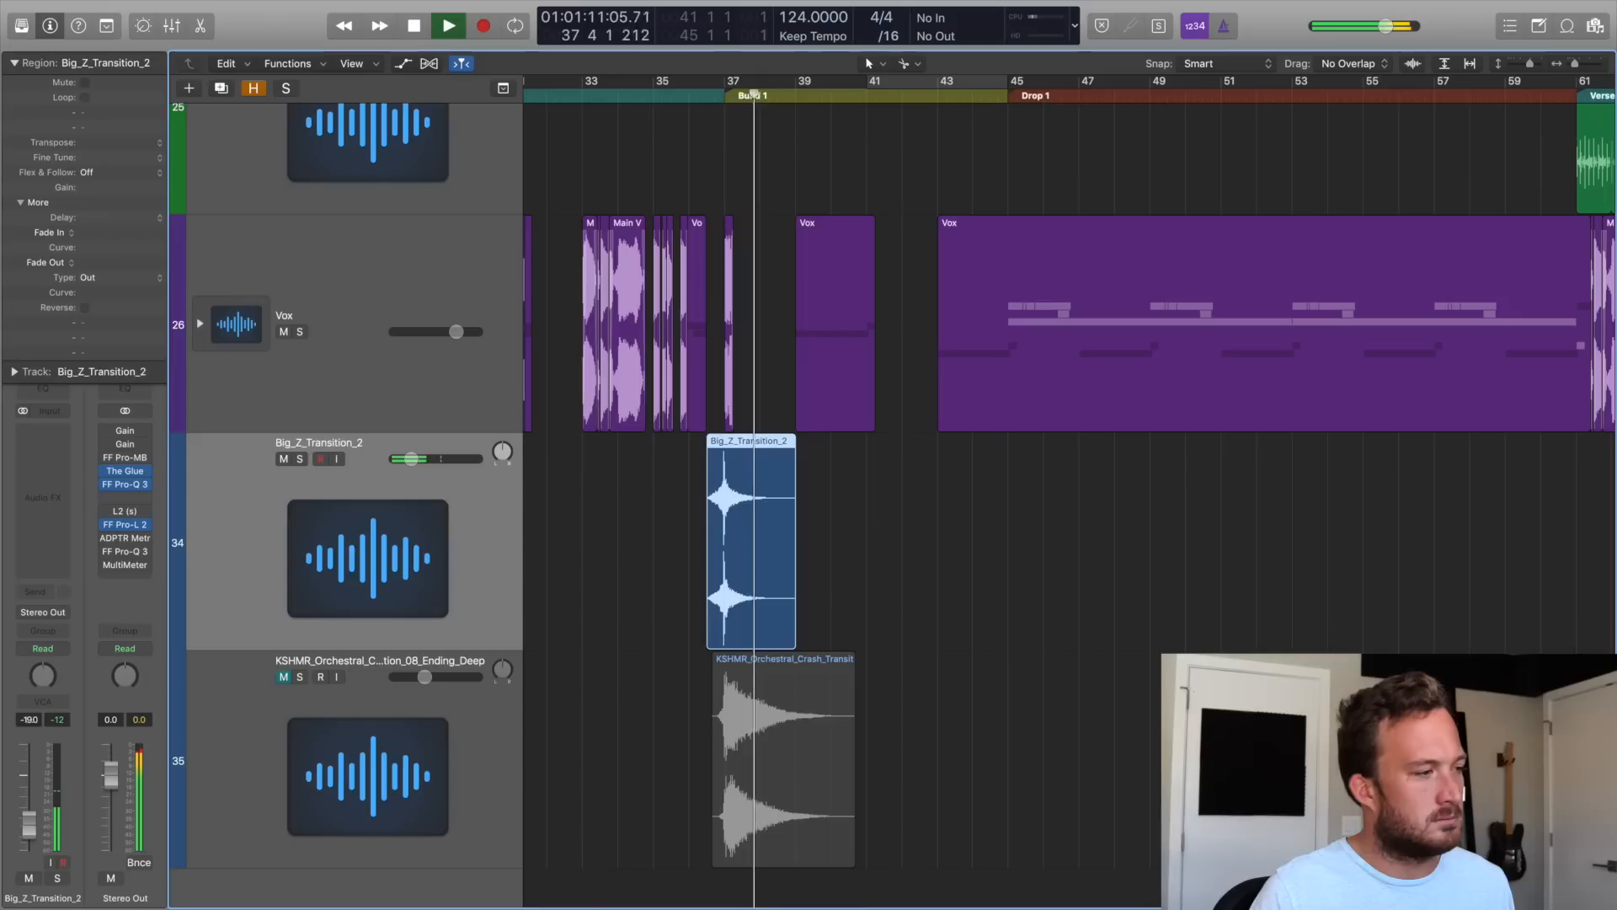
pyautogui.click(704, 110)
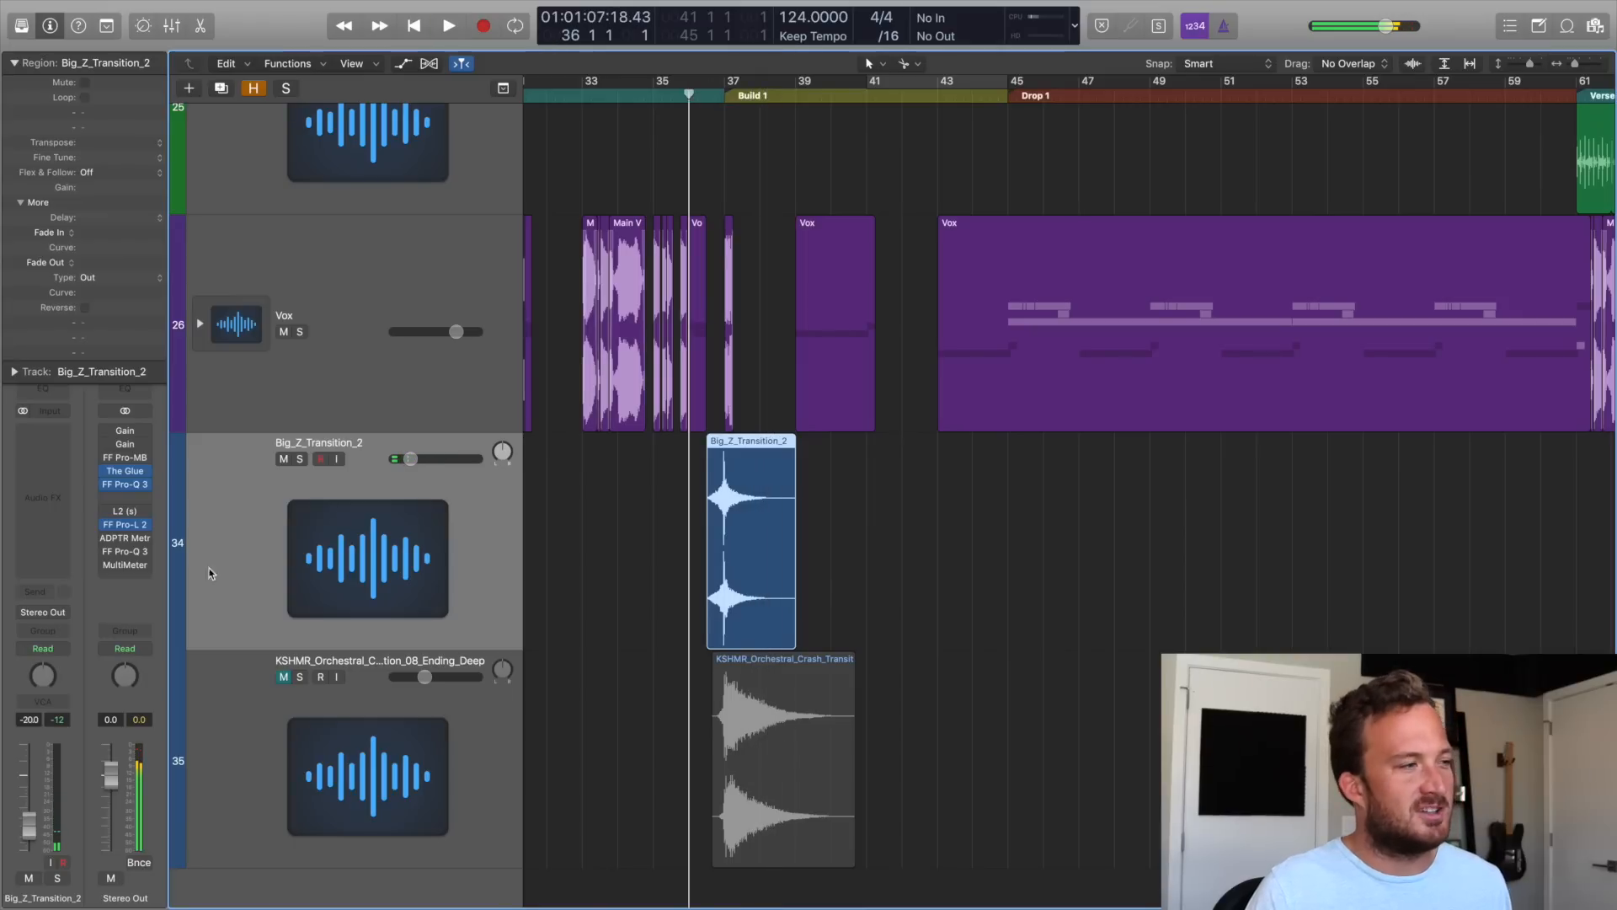
# Send Big_Z_Transition_2 to Bus 16 Long Drum Verb, raise the send level during playback and set the track volume to -21.0 dB.
pyautogui.click(25, 602)
pyautogui.moveTo(93, 682)
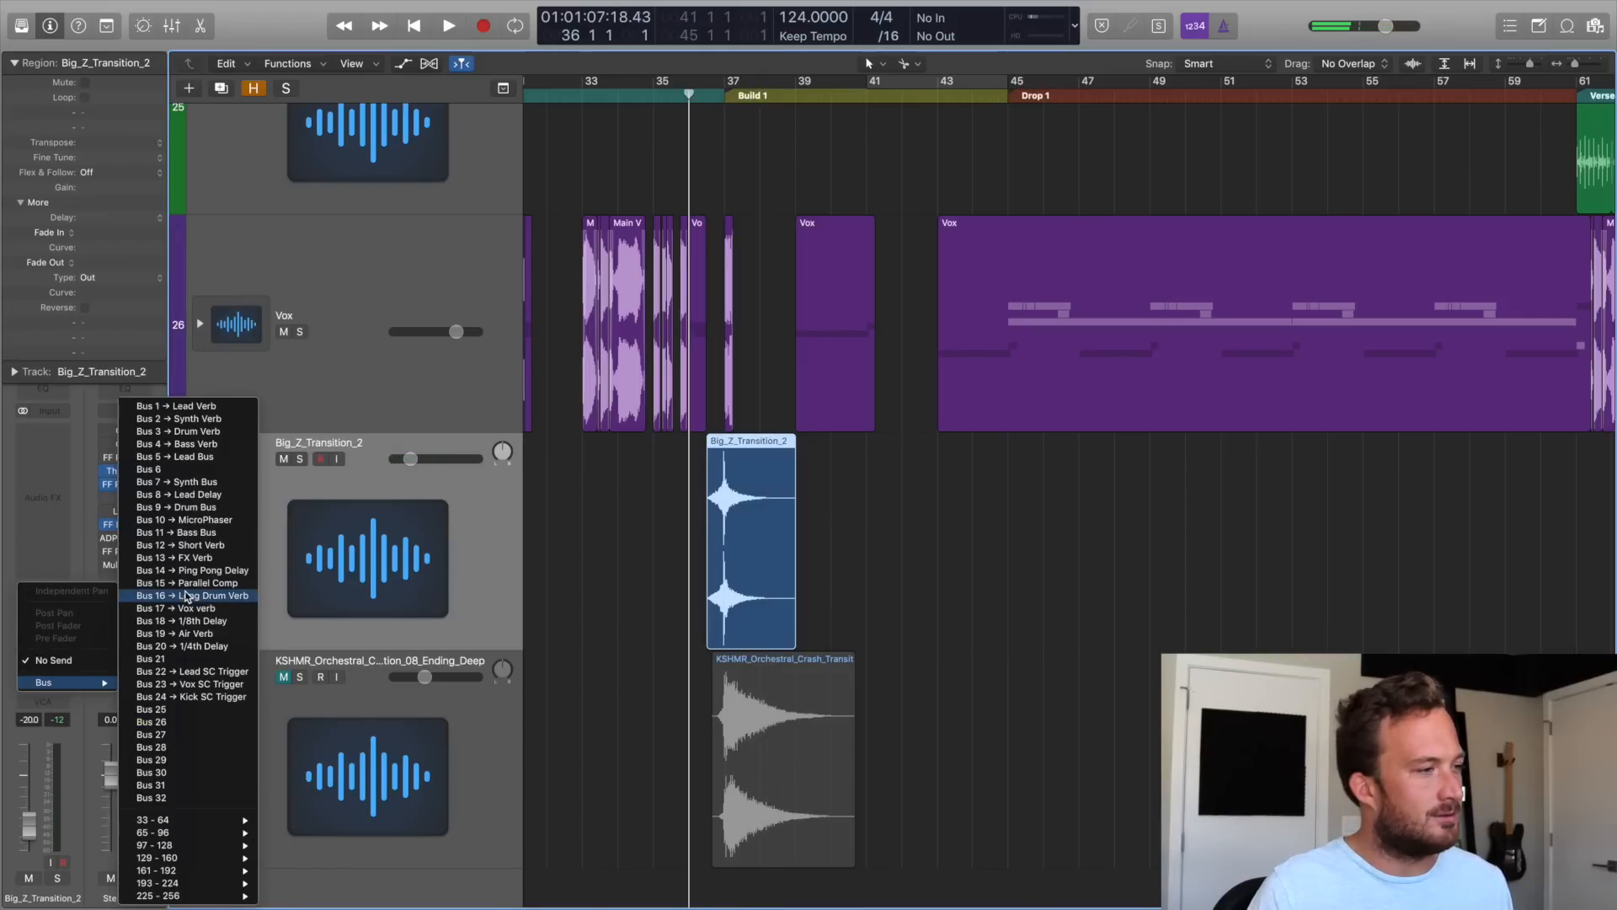
pyautogui.click(187, 595)
pyautogui.press('space')
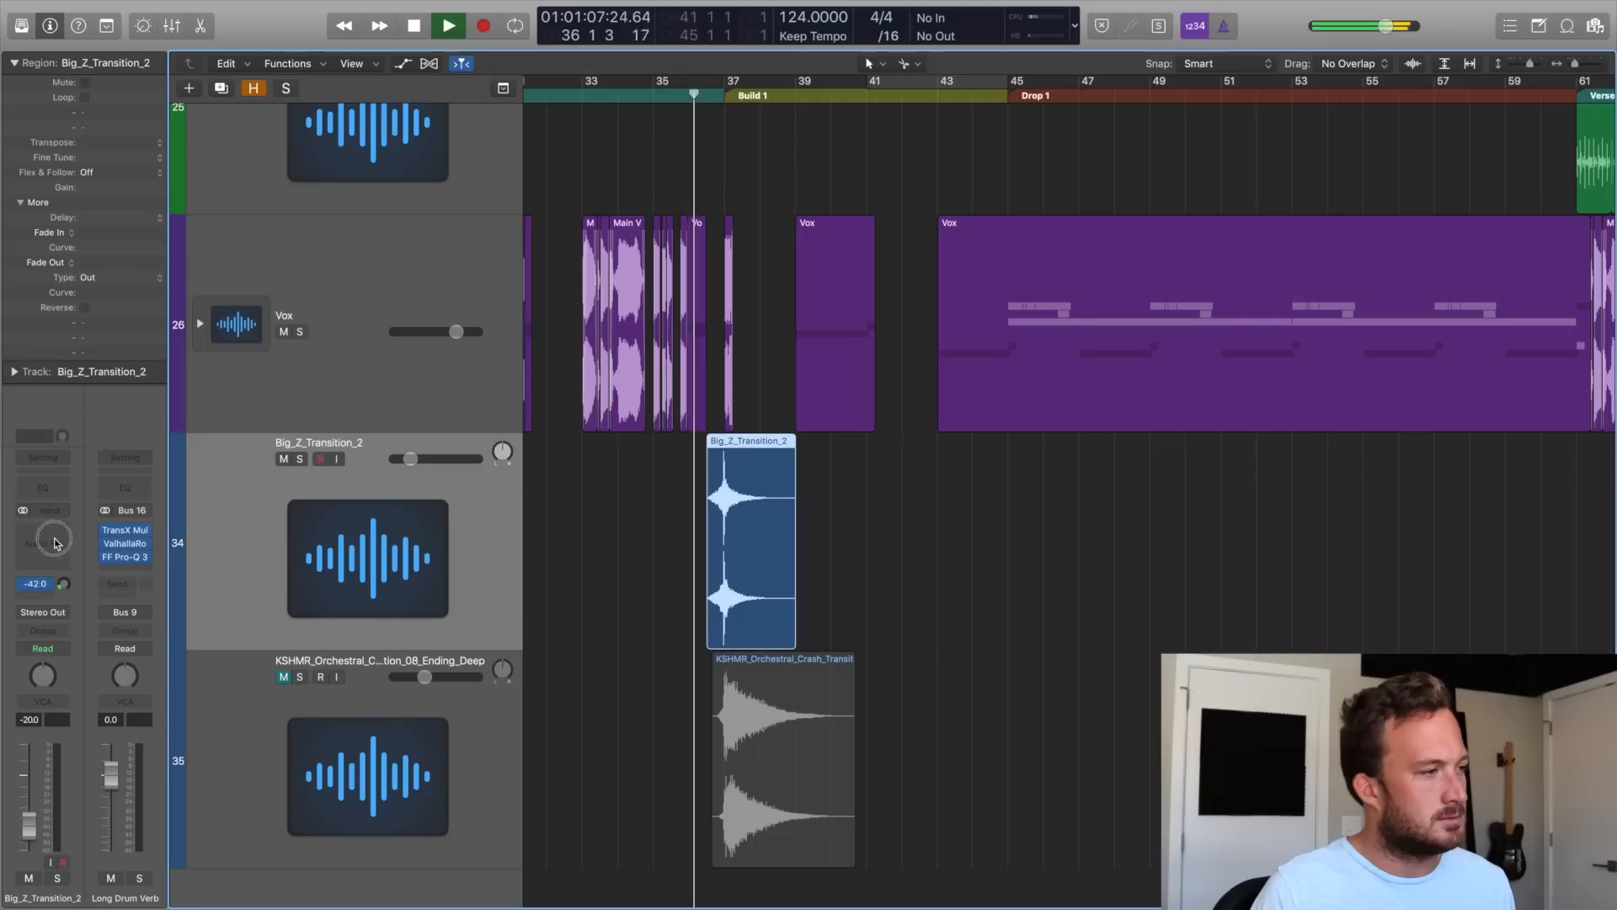
pyautogui.moveTo(67, 588); pyautogui.dragTo(46, 432)
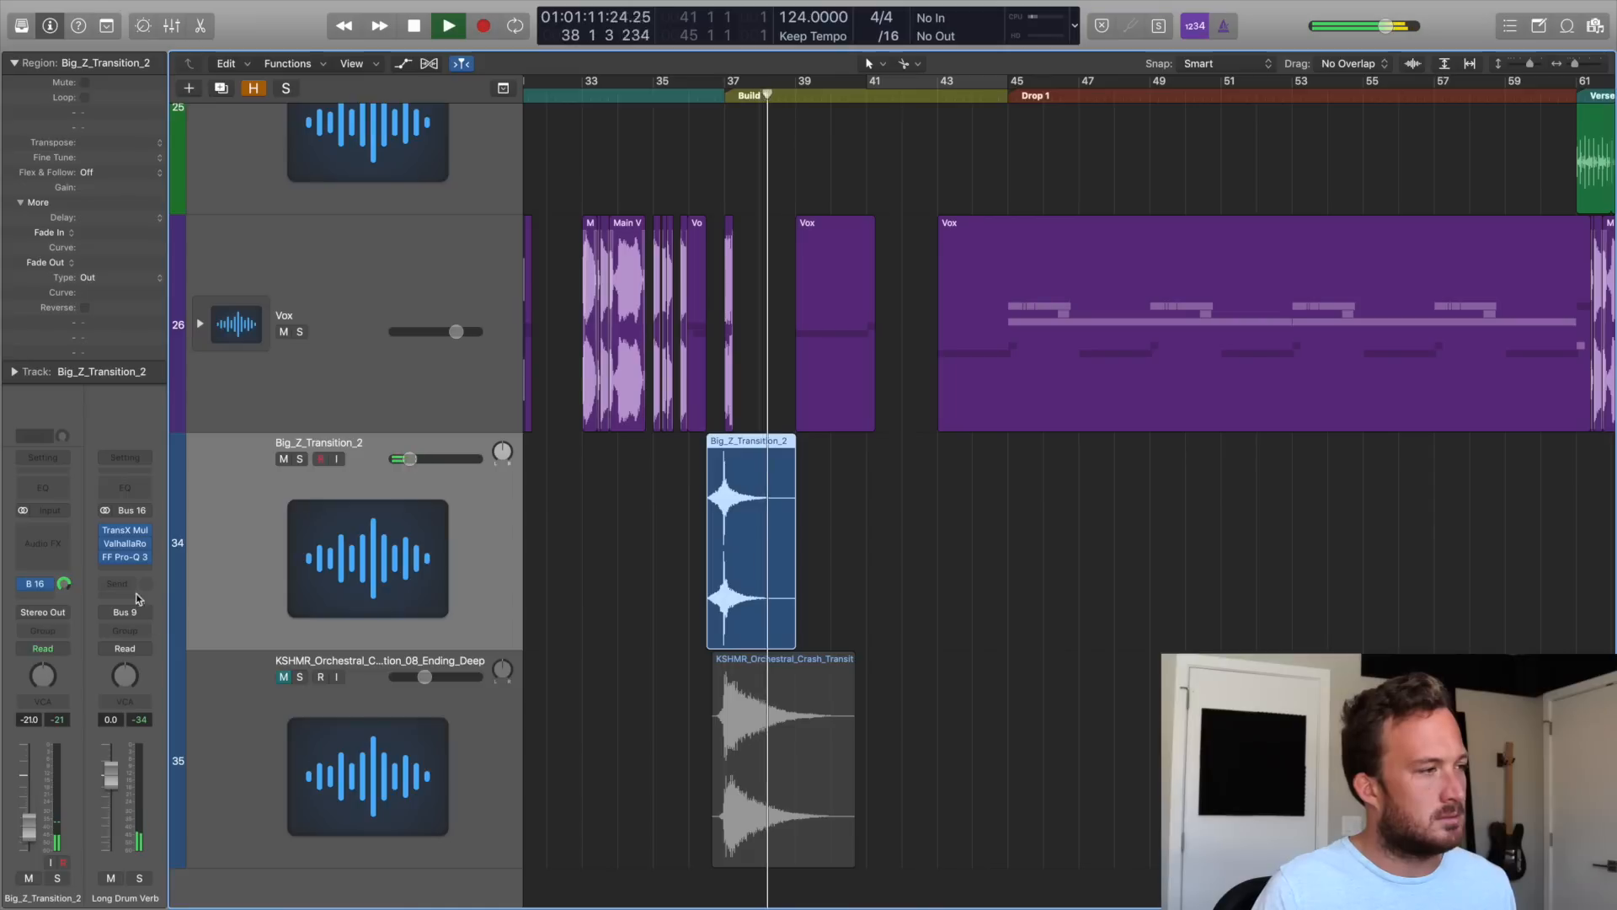
pyautogui.press('space')
# Insert the Soundtoys EchoBoy Jr. delay on Big_Z_Transition_2, switch Glide off and adjust the mix while playing from bar 36.
pyautogui.click(42, 543)
pyautogui.moveTo(94, 838)
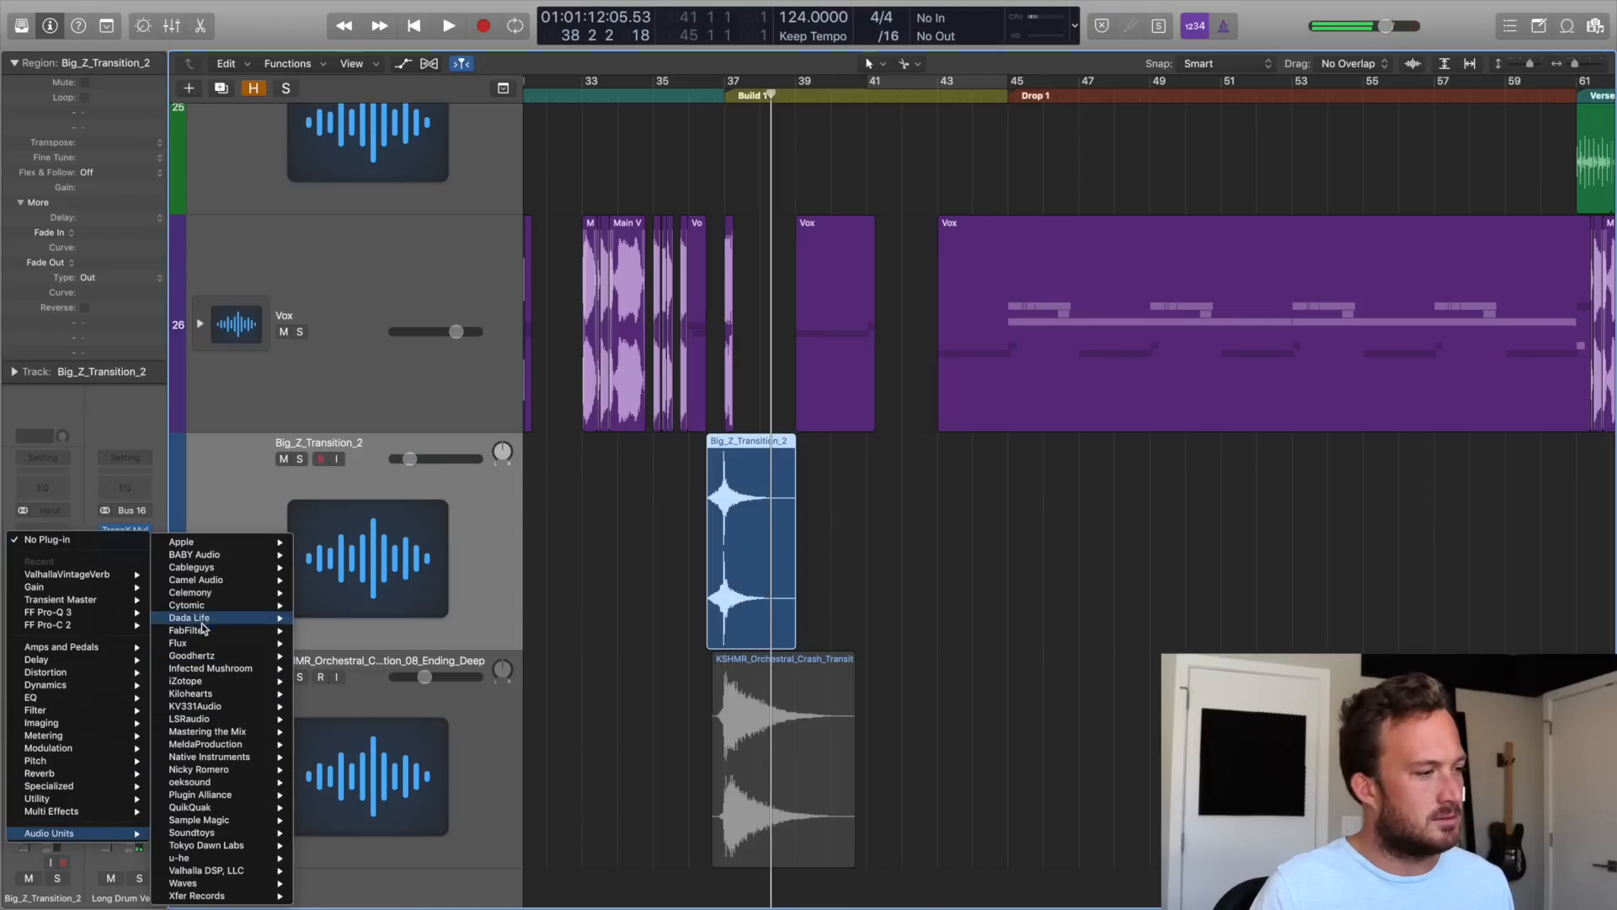
pyautogui.moveTo(211, 833)
pyautogui.click(434, 607)
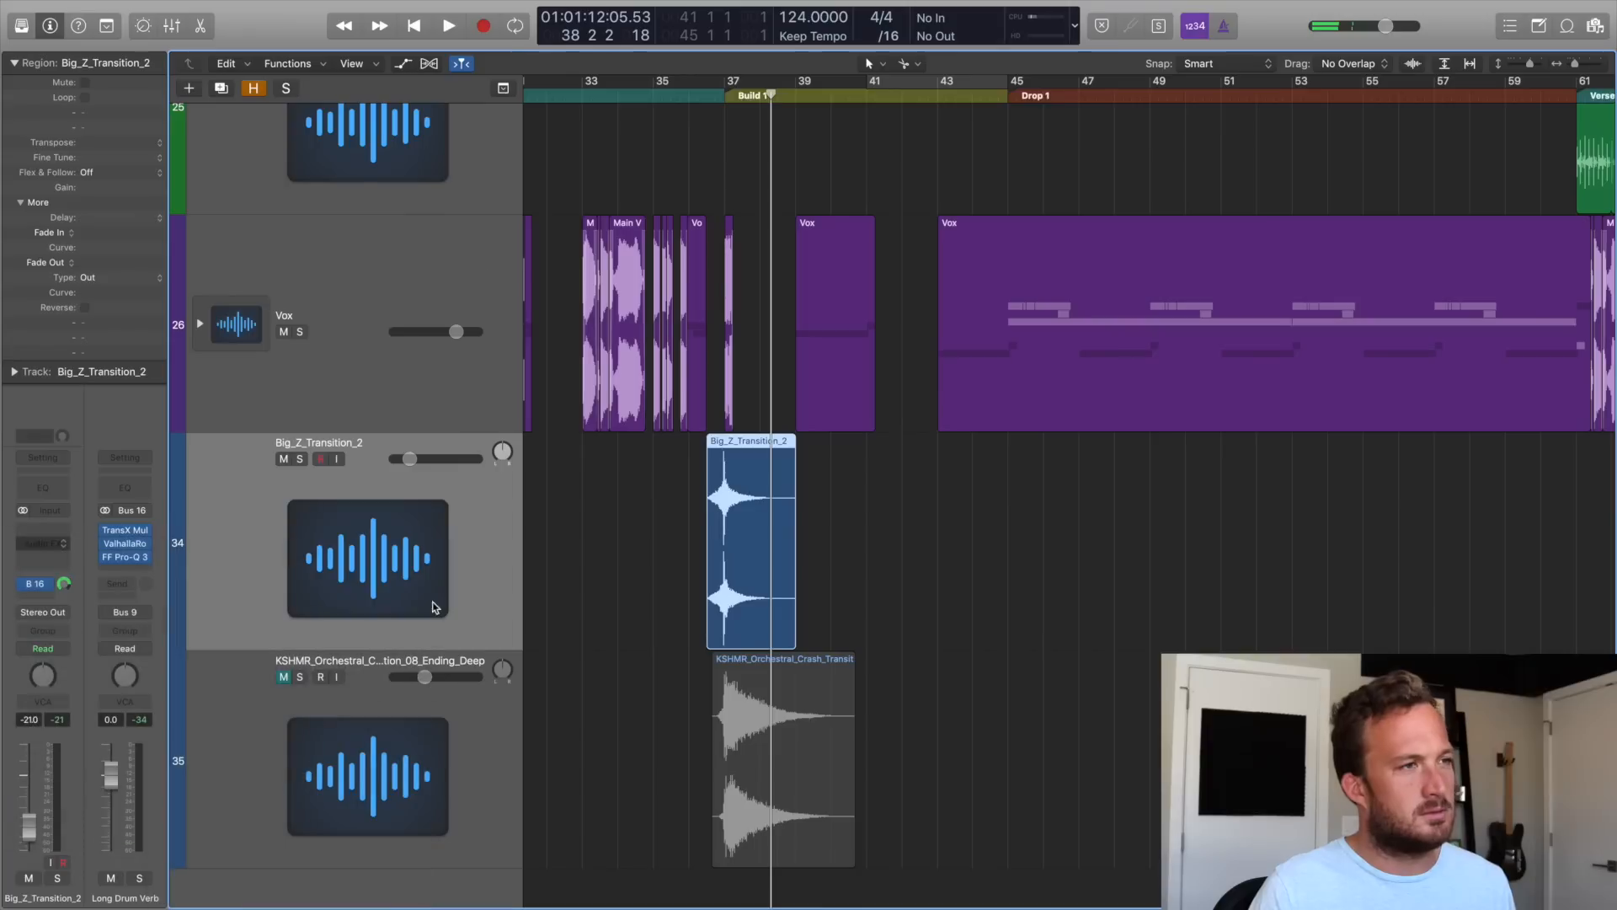
pyautogui.moveTo(589, 17); pyautogui.dragTo(621, 169)
pyautogui.click(689, 95)
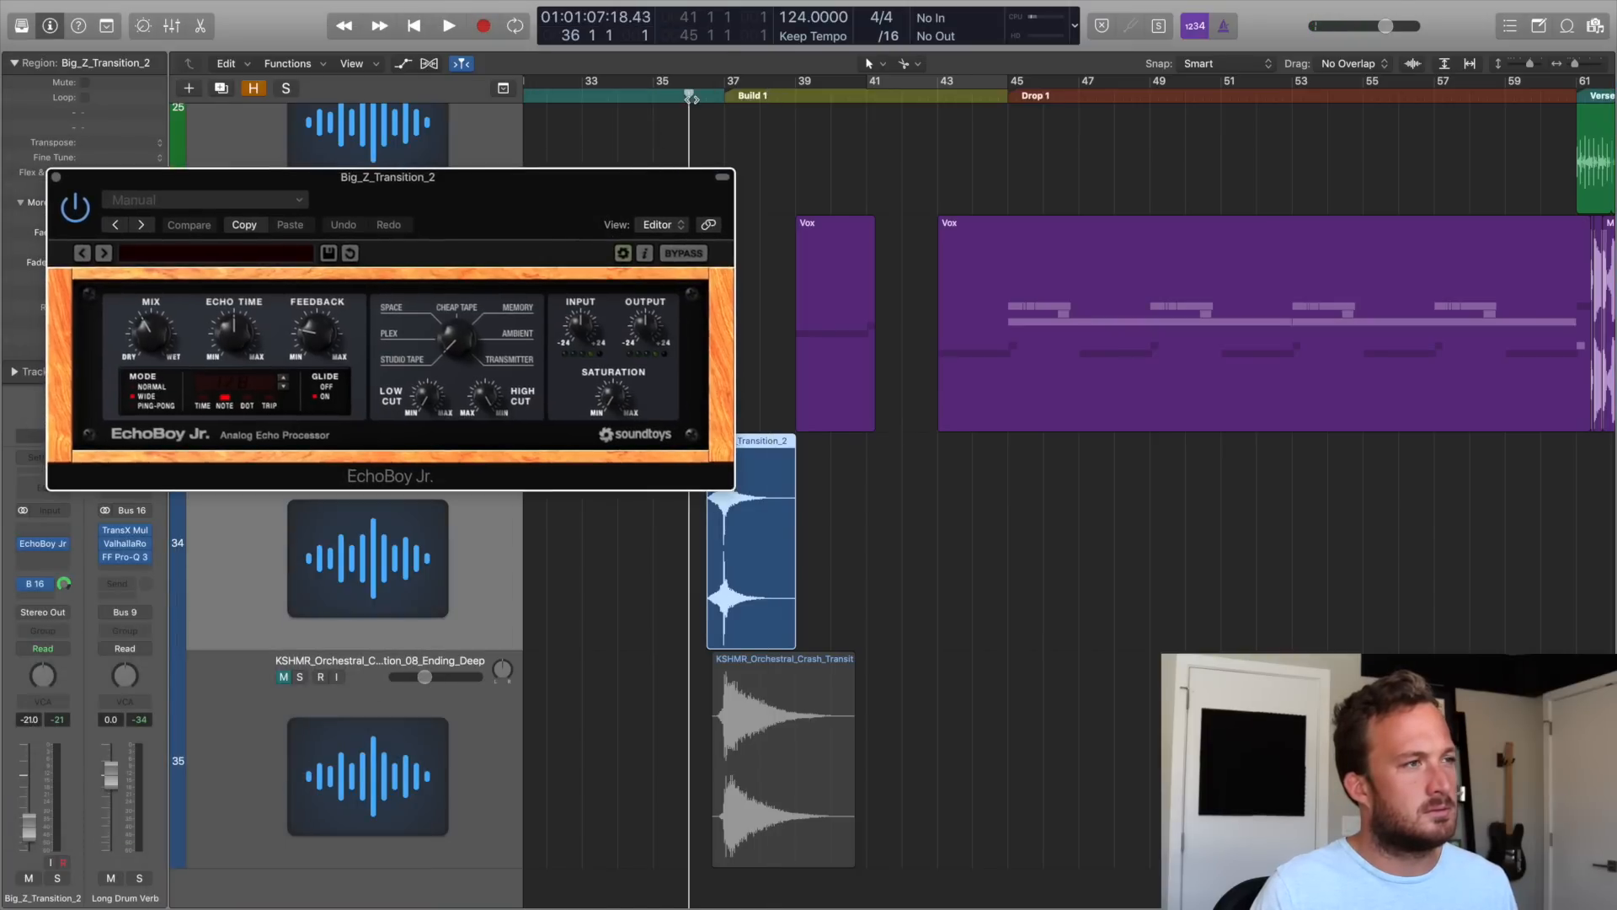
pyautogui.click(315, 390)
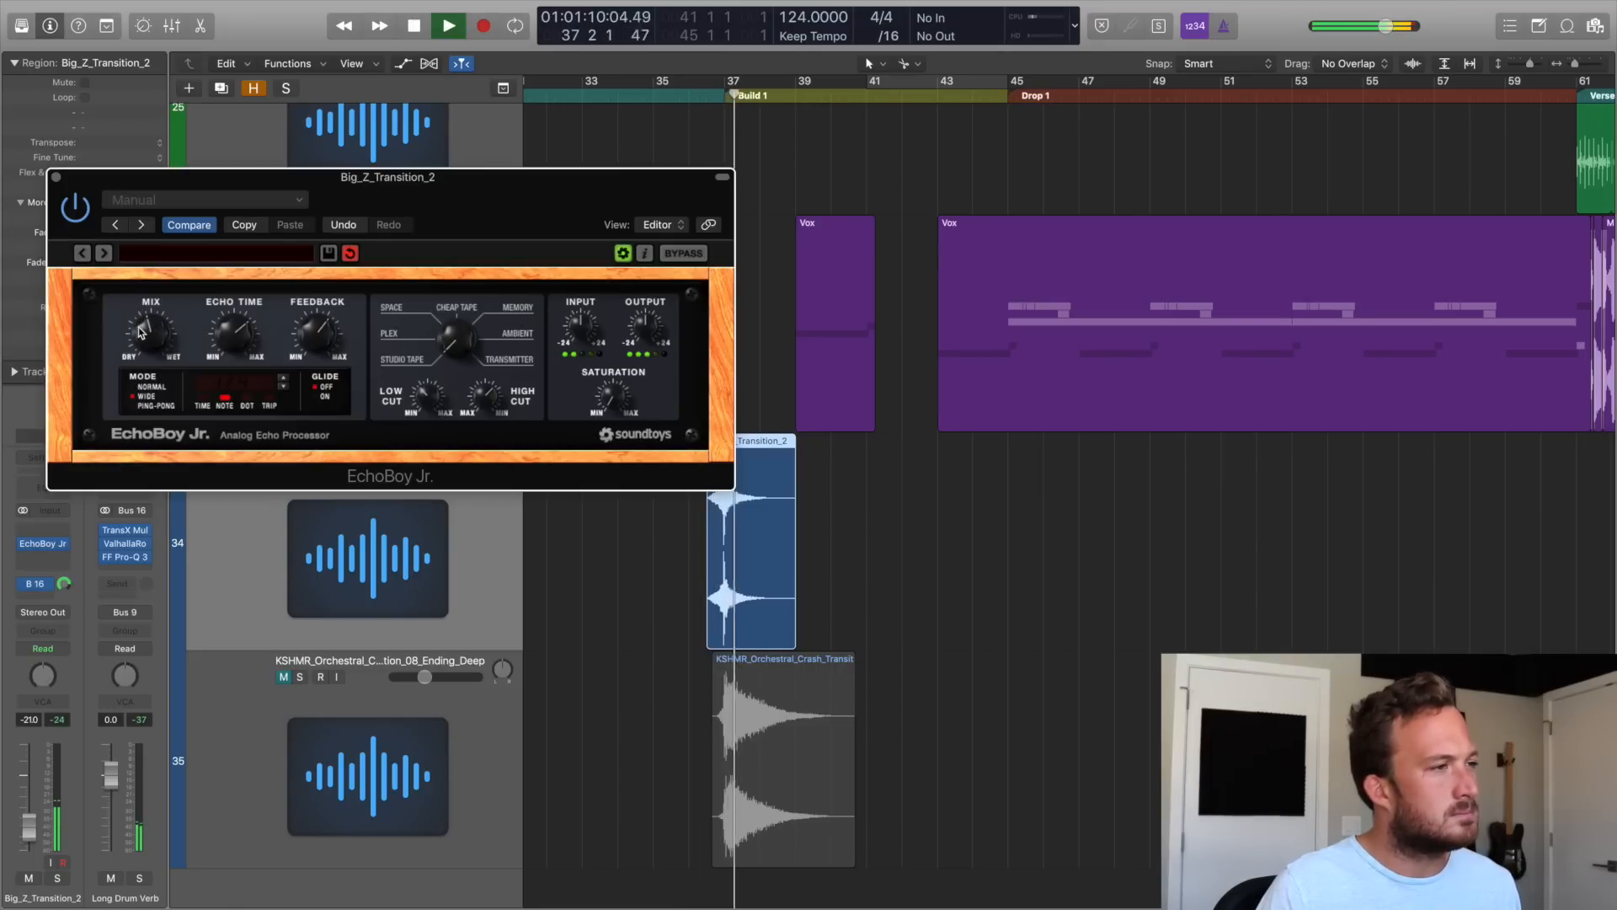
pyautogui.click(55, 177)
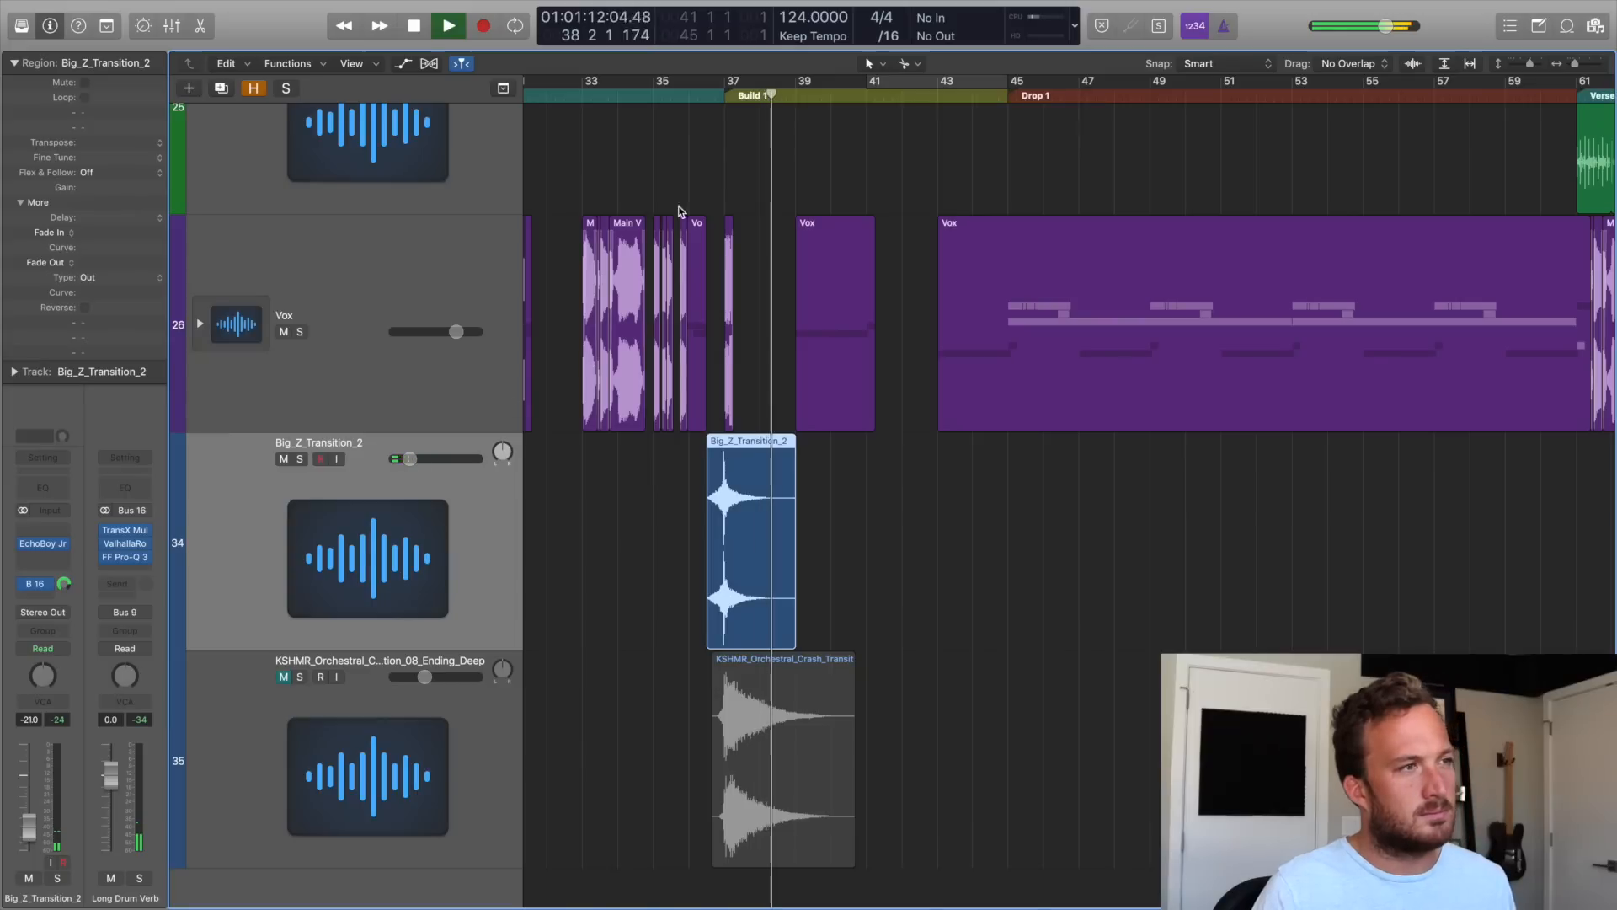
pyautogui.press('space')
# Mute Big_Z_Transition_2, unmute the KSHMR orchestral crash and lower the crash's volume to -20.5 dB while playing from bar 36.
pyautogui.click(689, 96)
pyautogui.click(667, 507)
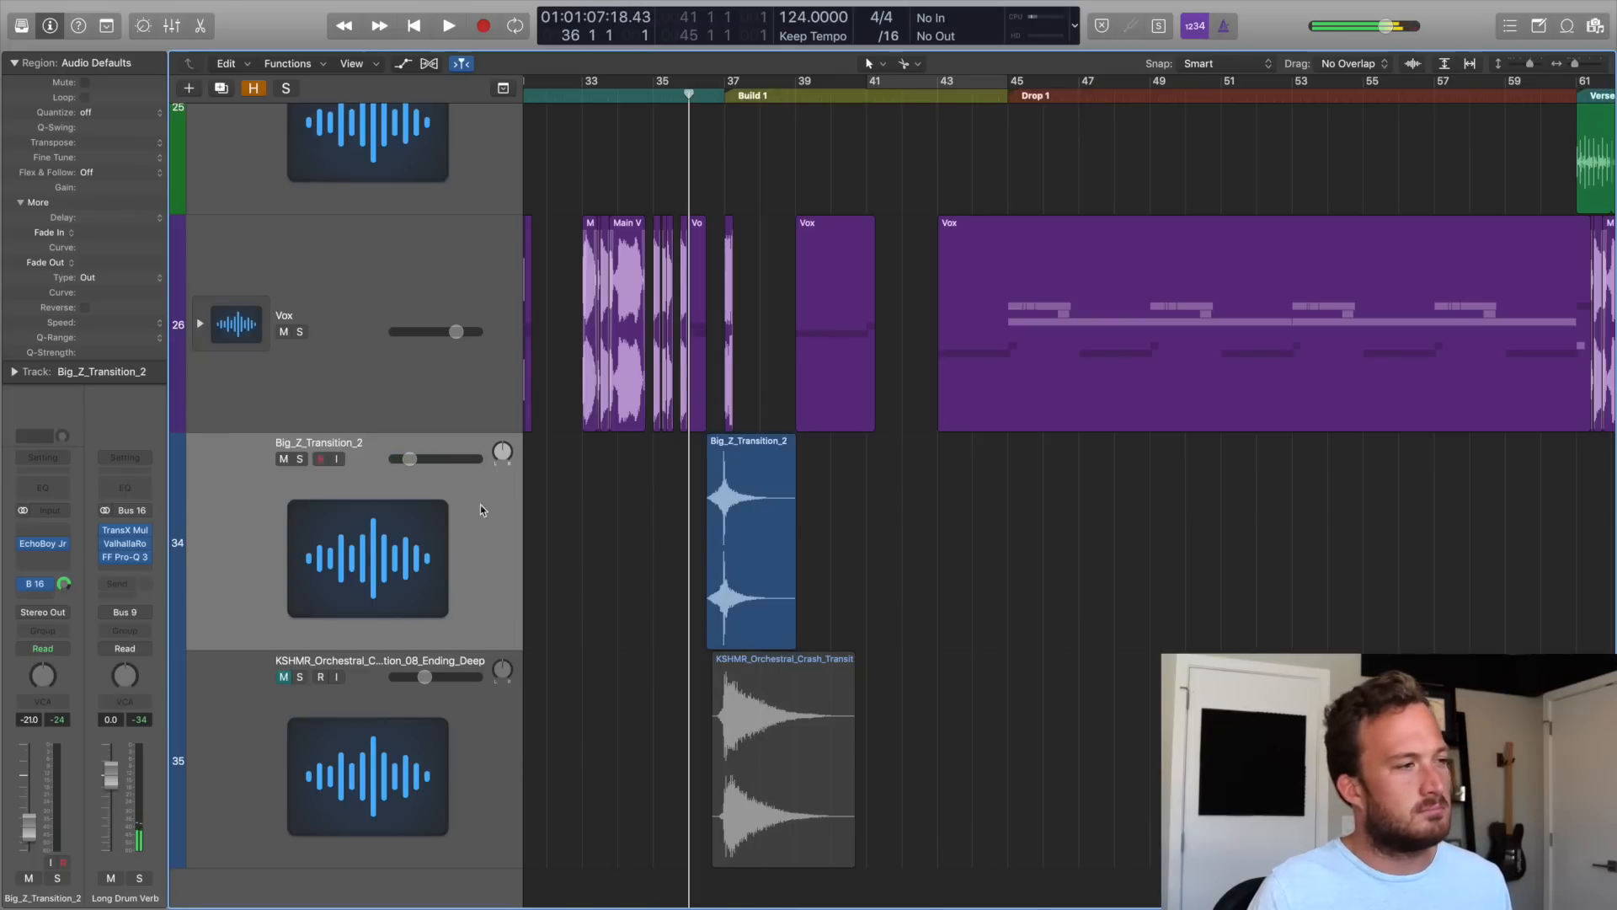
pyautogui.click(284, 459)
pyautogui.click(275, 677)
pyautogui.press('space')
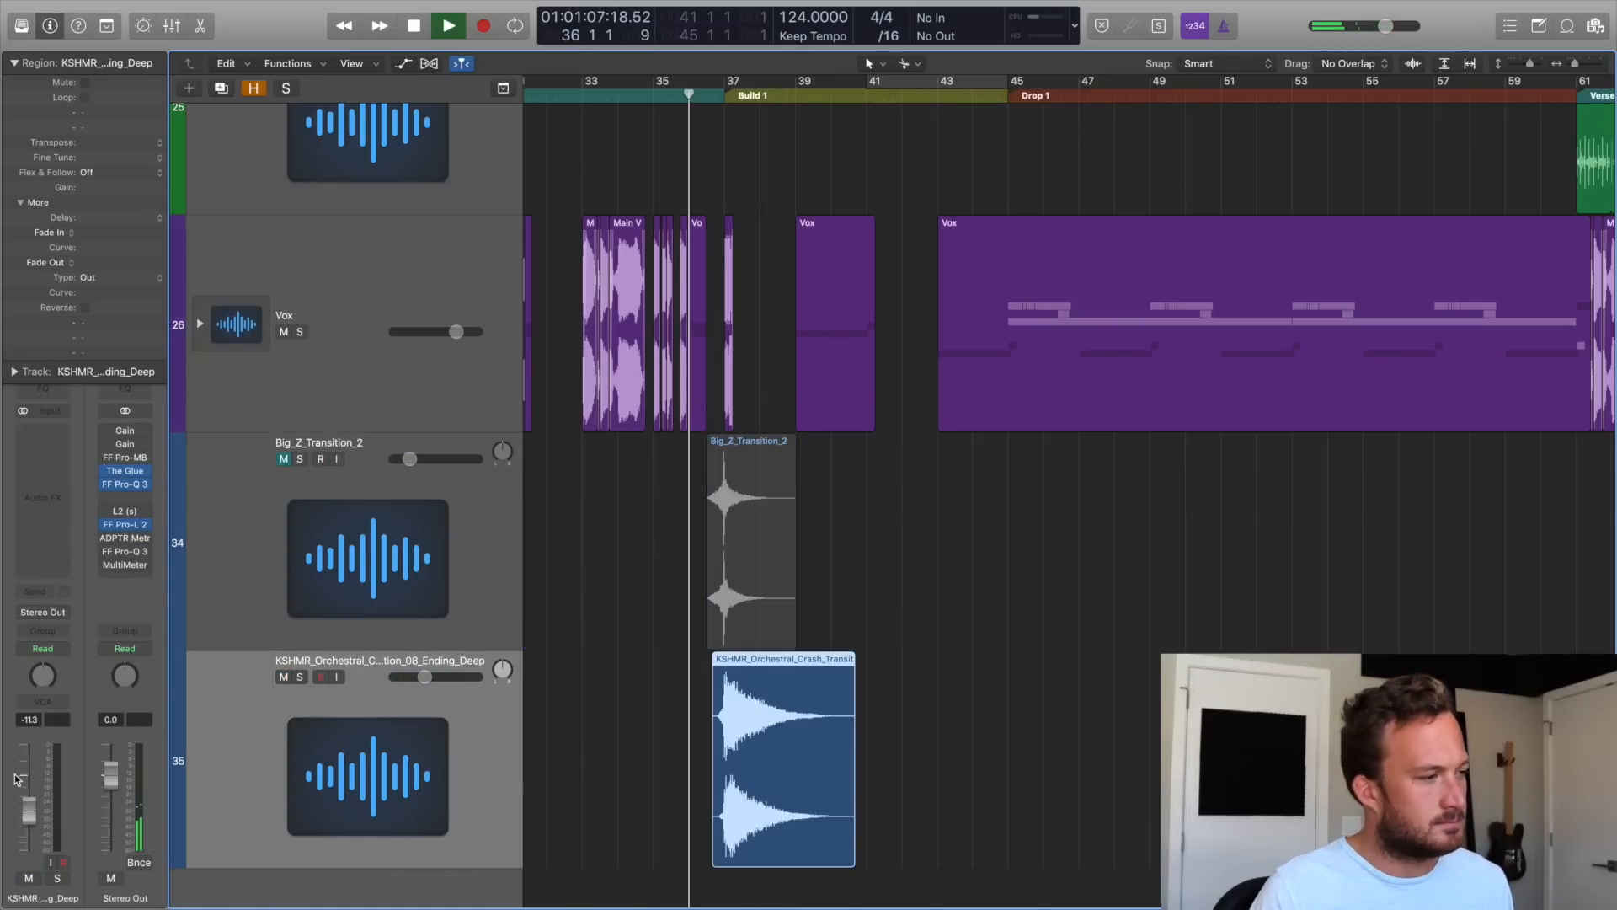
pyautogui.moveTo(28, 765); pyautogui.dragTo(31, 773)
# Unmute Big_Z_Transition_2 and play both transition samples together into Build 1 from bar 36.
pyautogui.click(692, 101)
pyautogui.click(284, 460)
pyautogui.press('space')
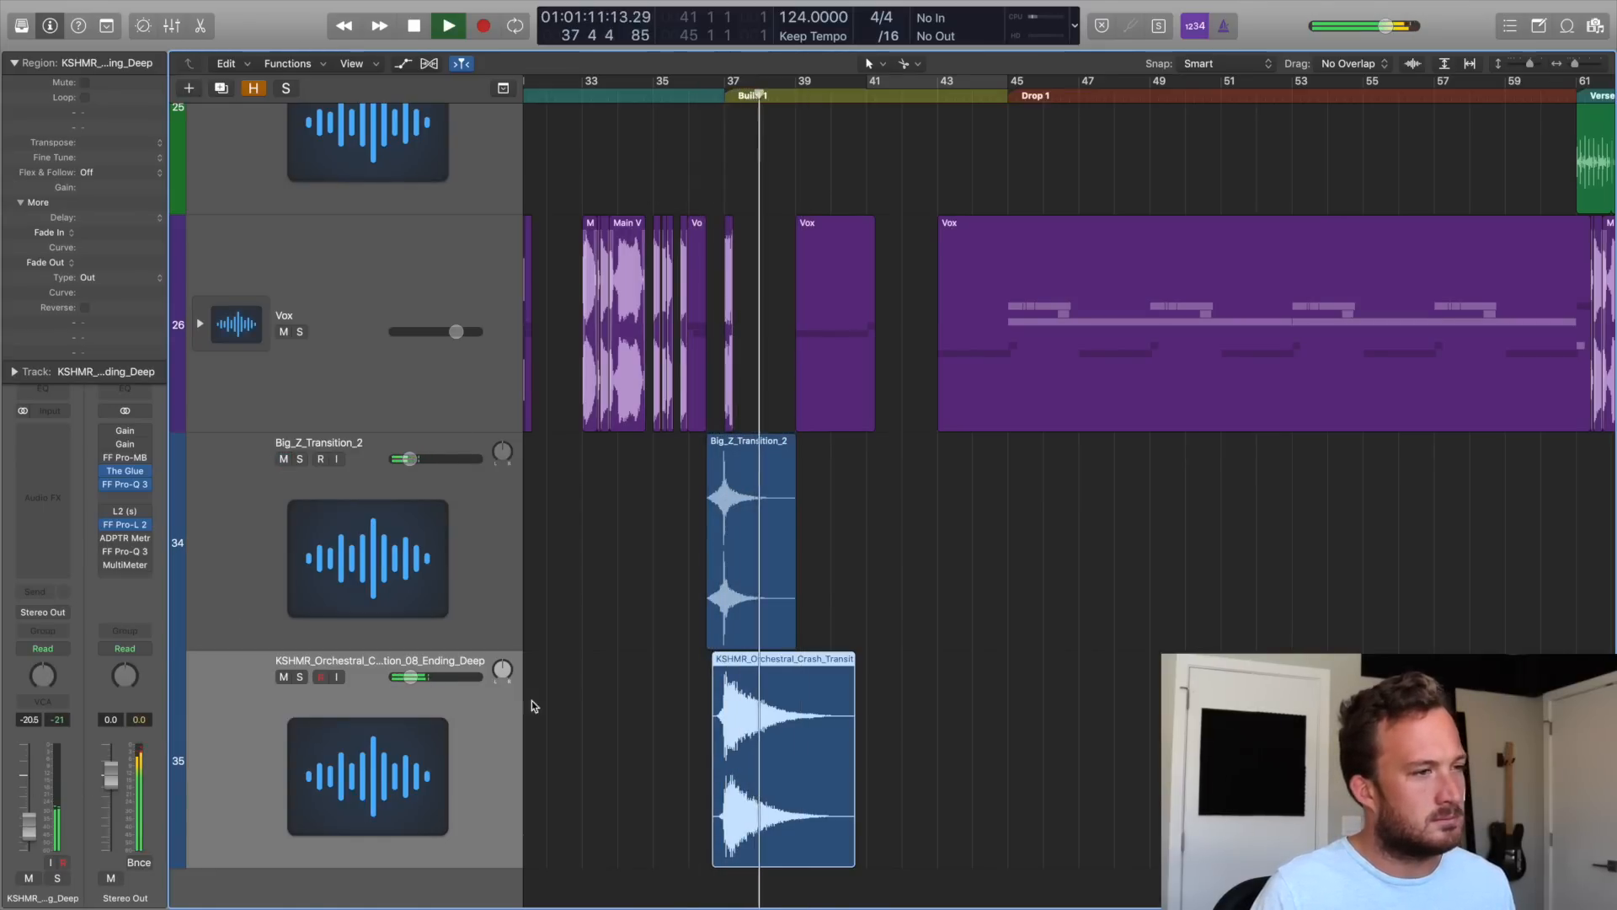
pyautogui.hscroll(-5, 642, 595)
pyautogui.press('space')
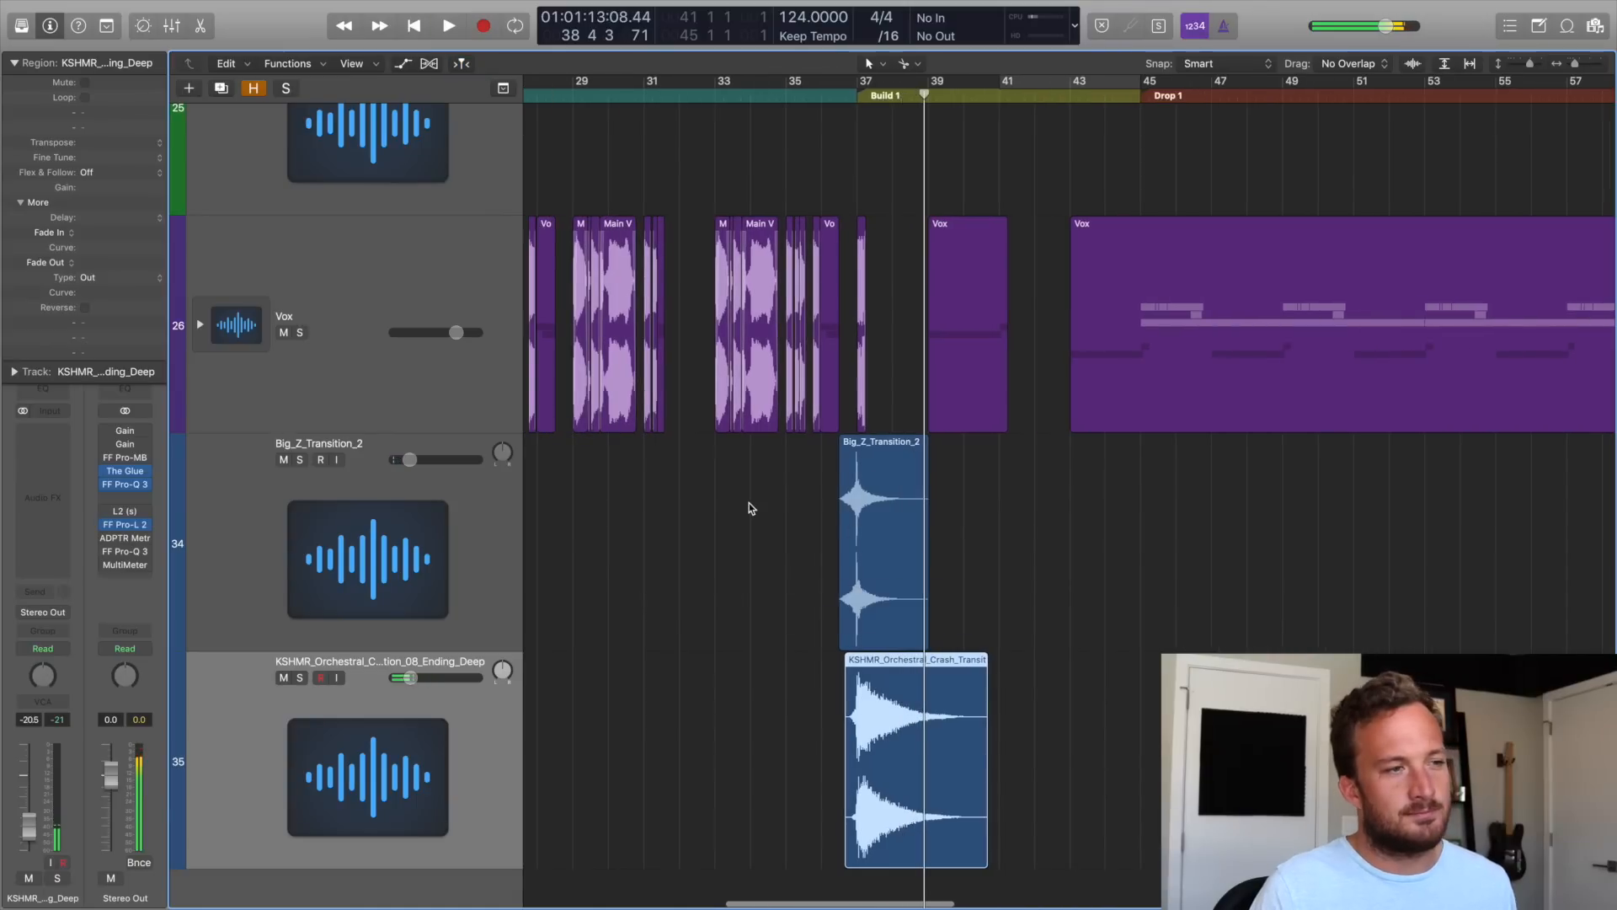
pyautogui.click(1155, 762)
pyautogui.press('z')
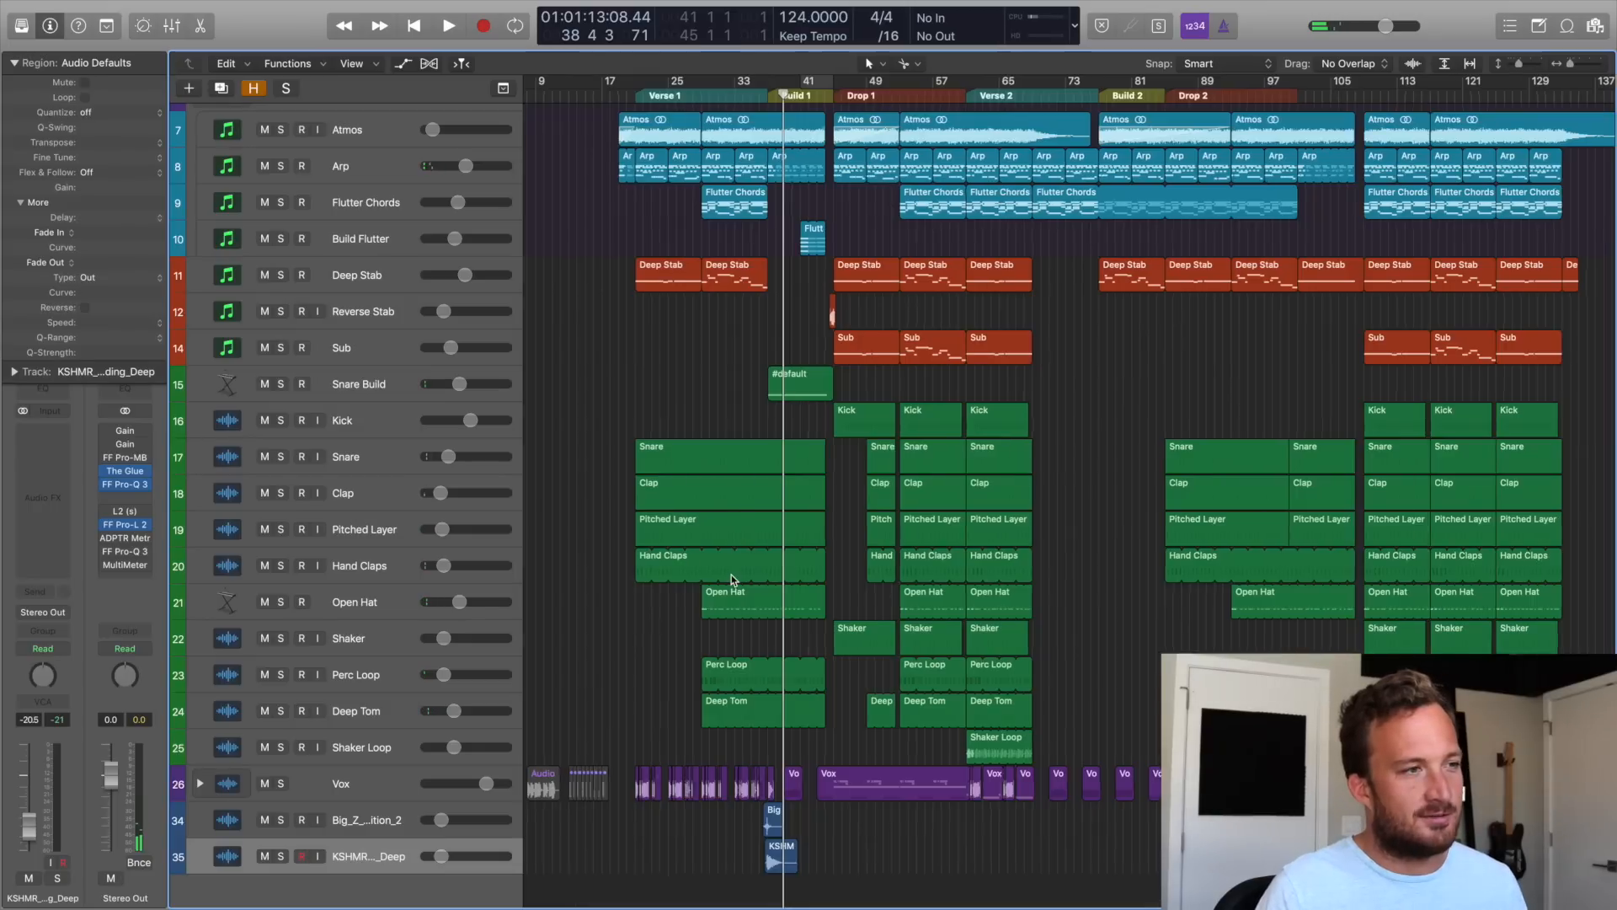
# Play the arrangement through the start of Build 1 to about bar 41 with the transition samples in place.
pyautogui.press('z')
pyautogui.click(643, 96)
pyautogui.press('space')
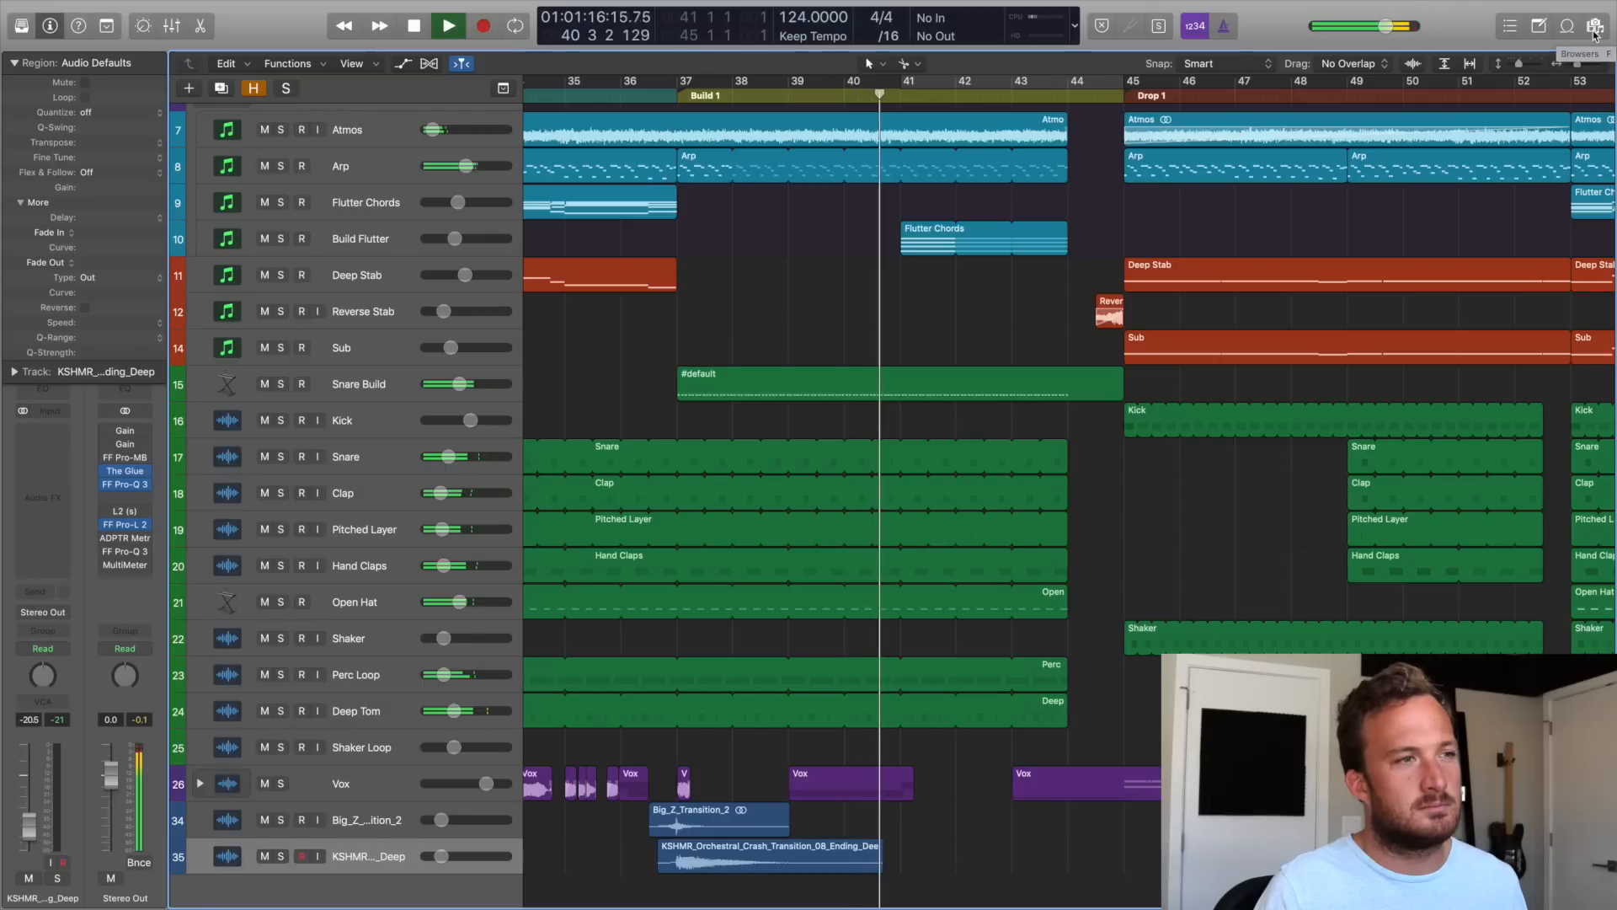
pyautogui.press('space')
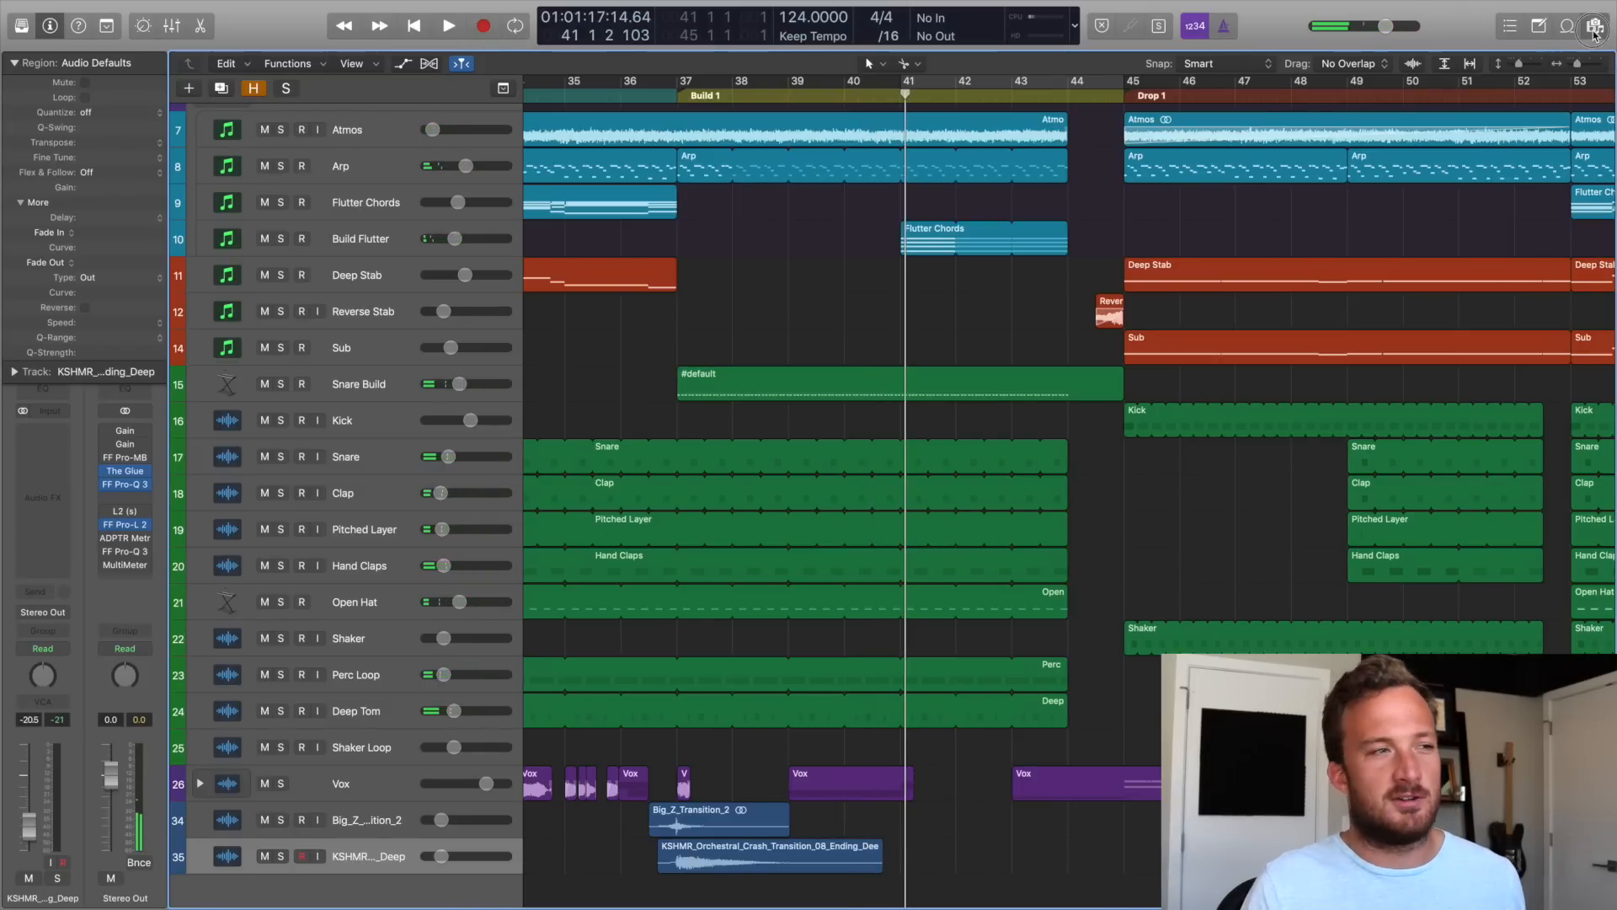
# Browse the sample files to Music > Drums/FX > Big Z > FX > Uplifter.
pyautogui.click(1594, 27)
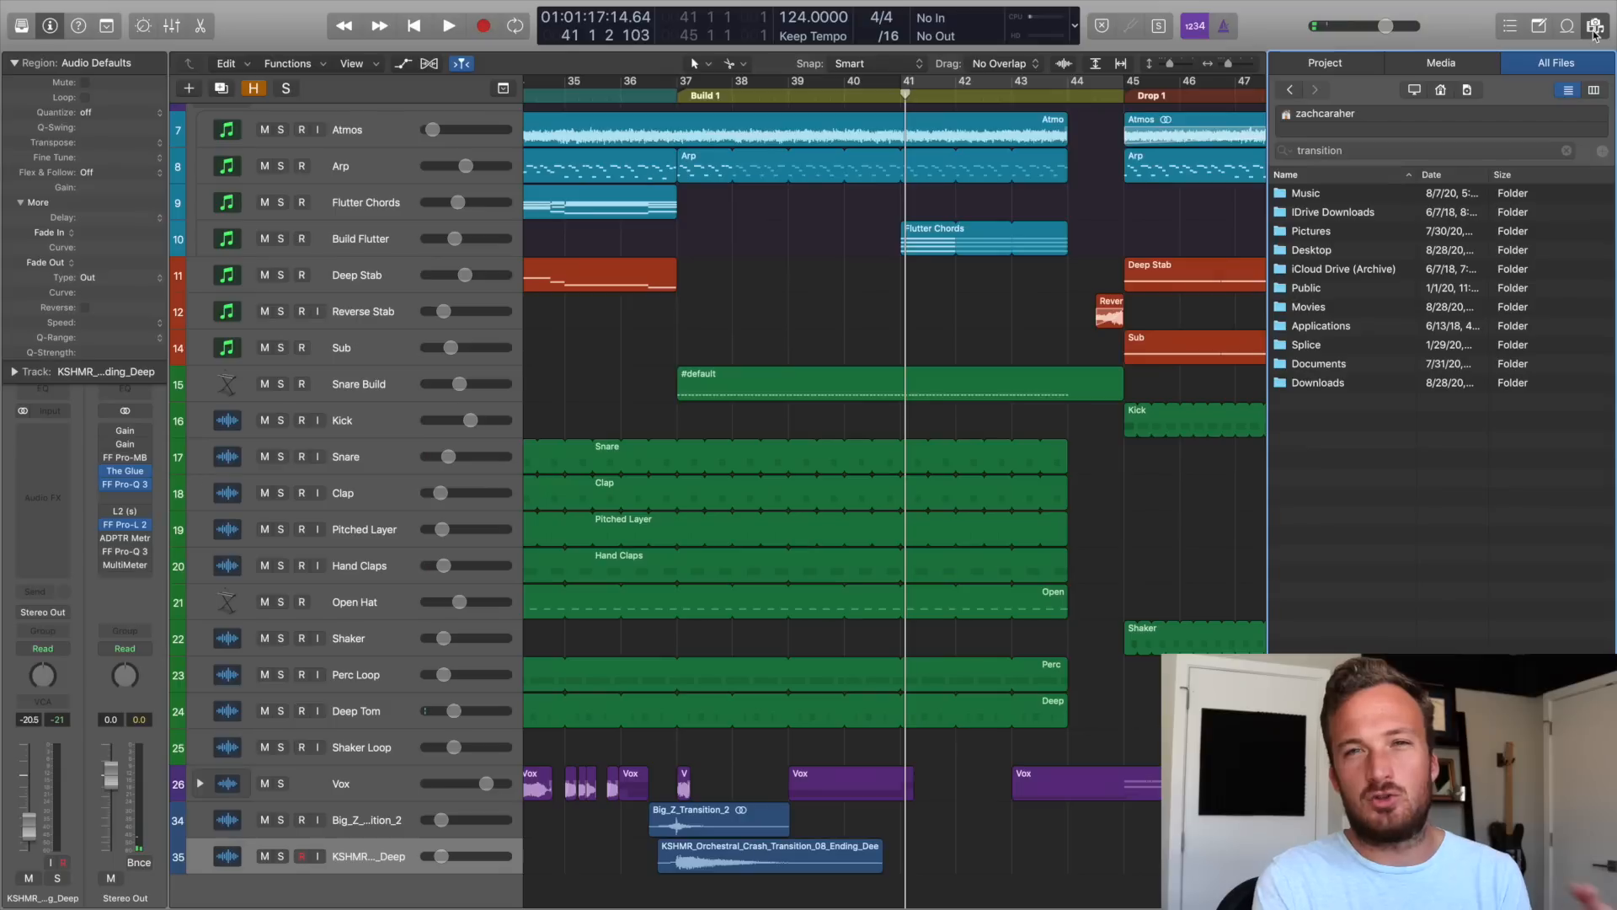
pyautogui.doubleClick(1302, 195)
pyautogui.doubleClick(1307, 251)
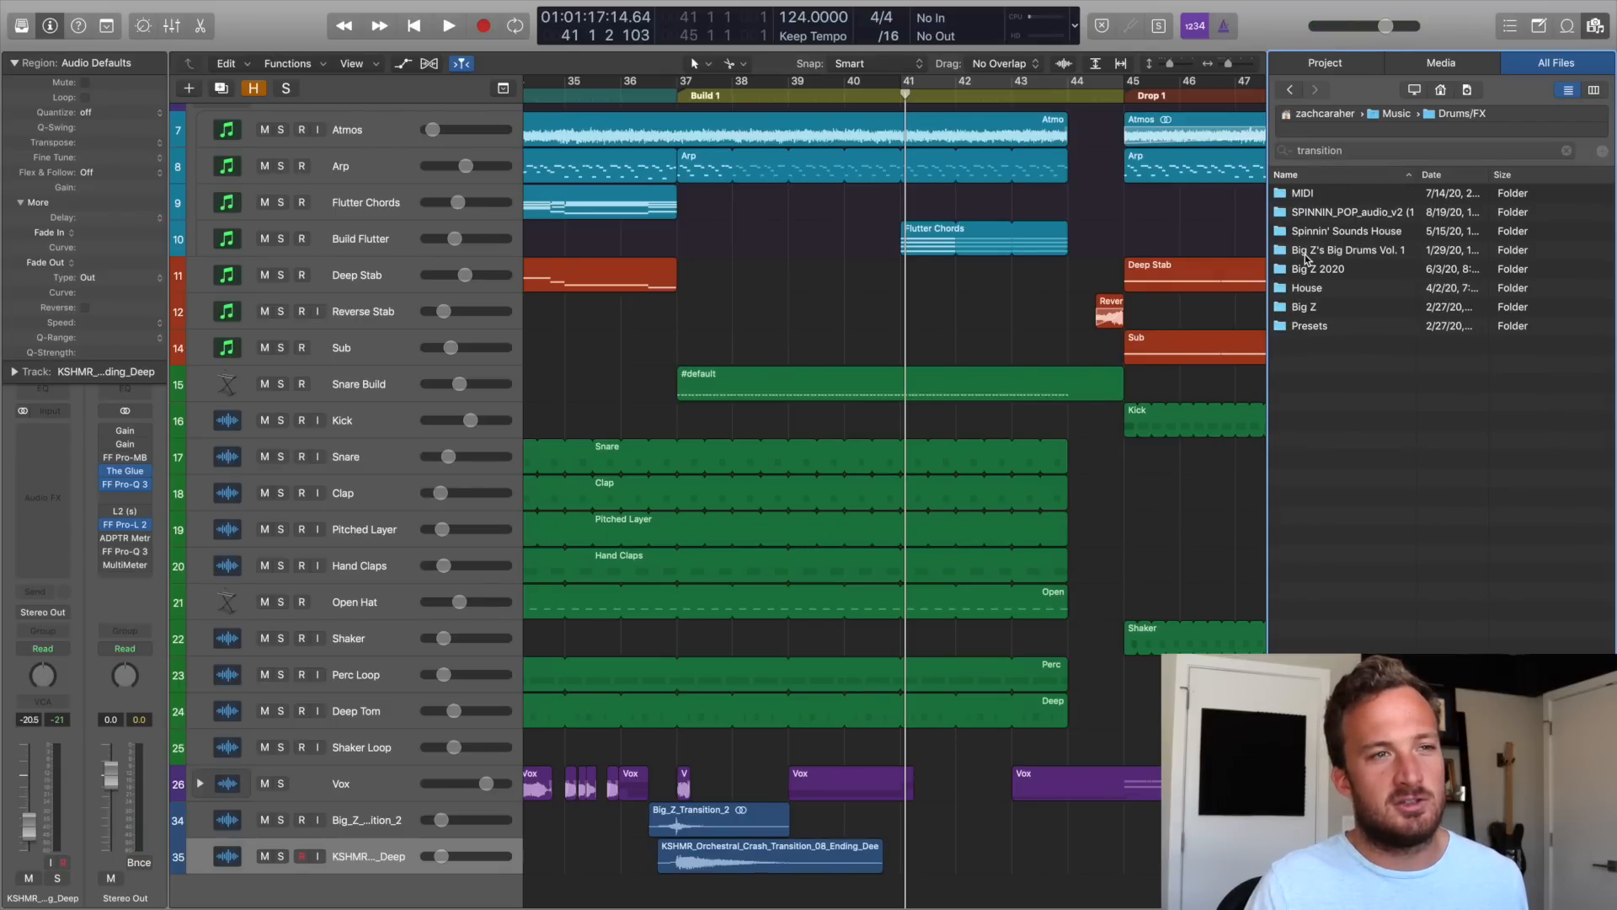
pyautogui.click(1326, 177)
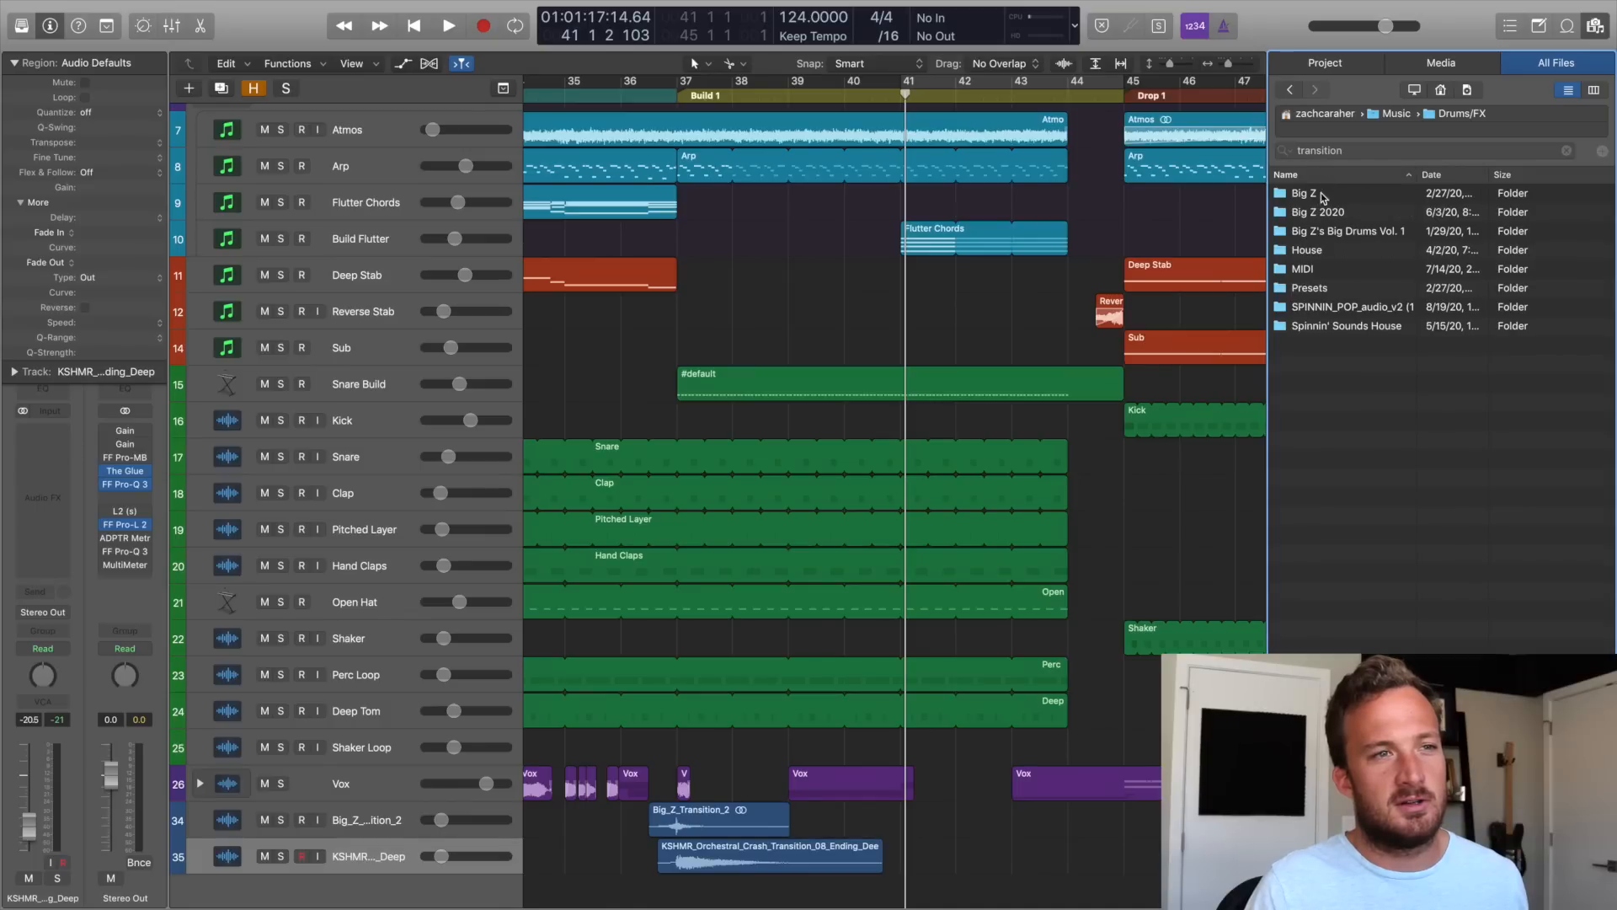
pyautogui.doubleClick(1314, 195)
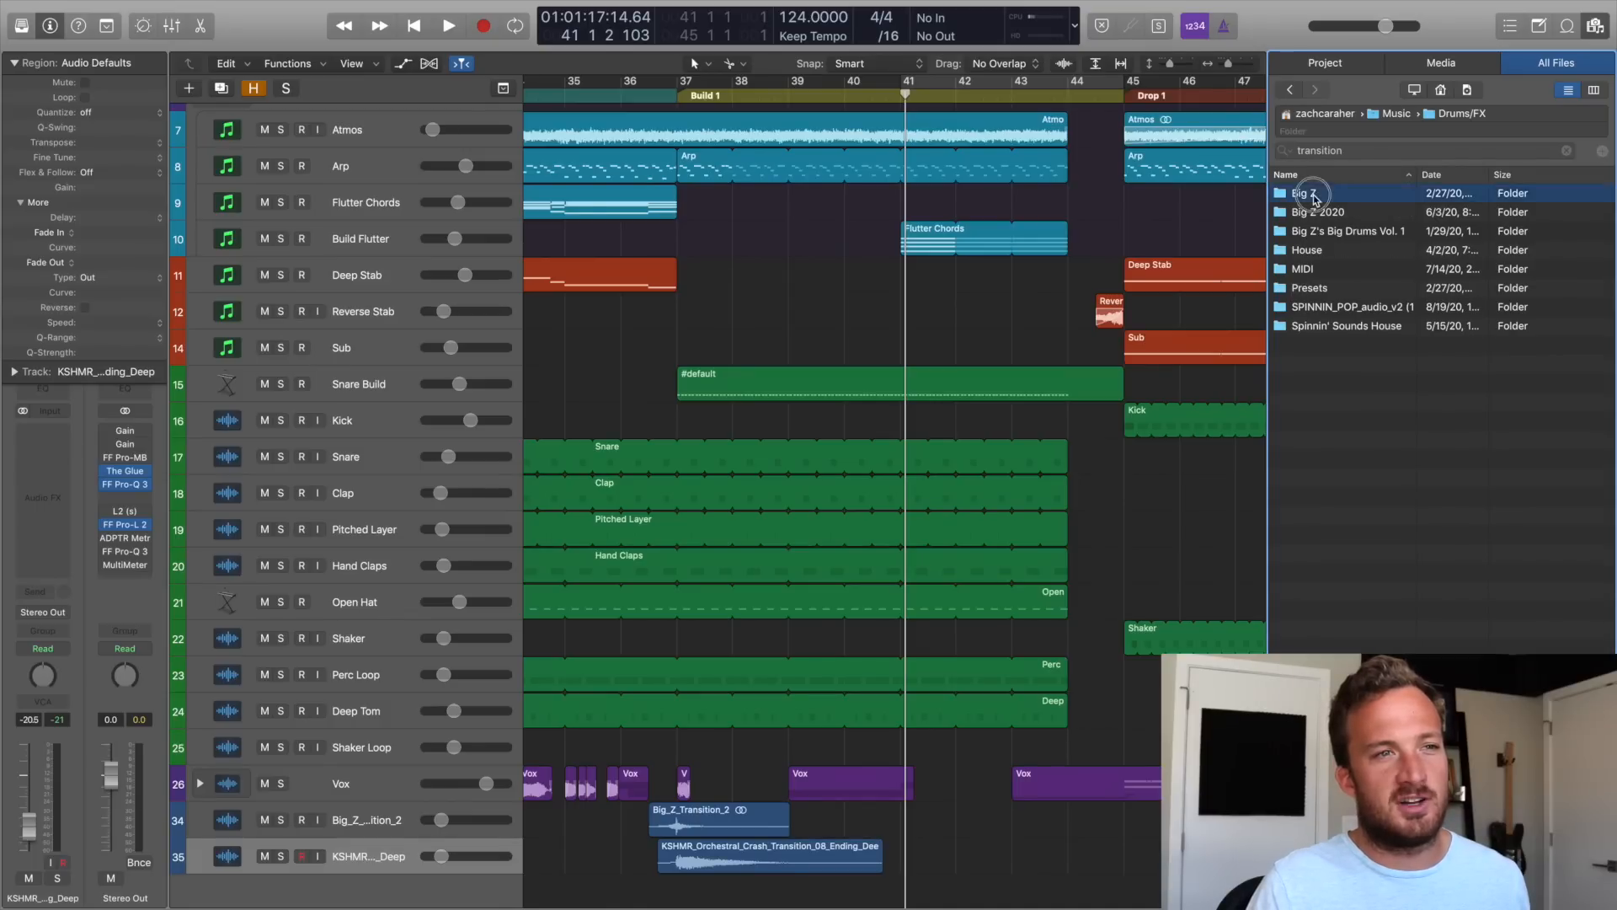
pyautogui.doubleClick(1335, 252)
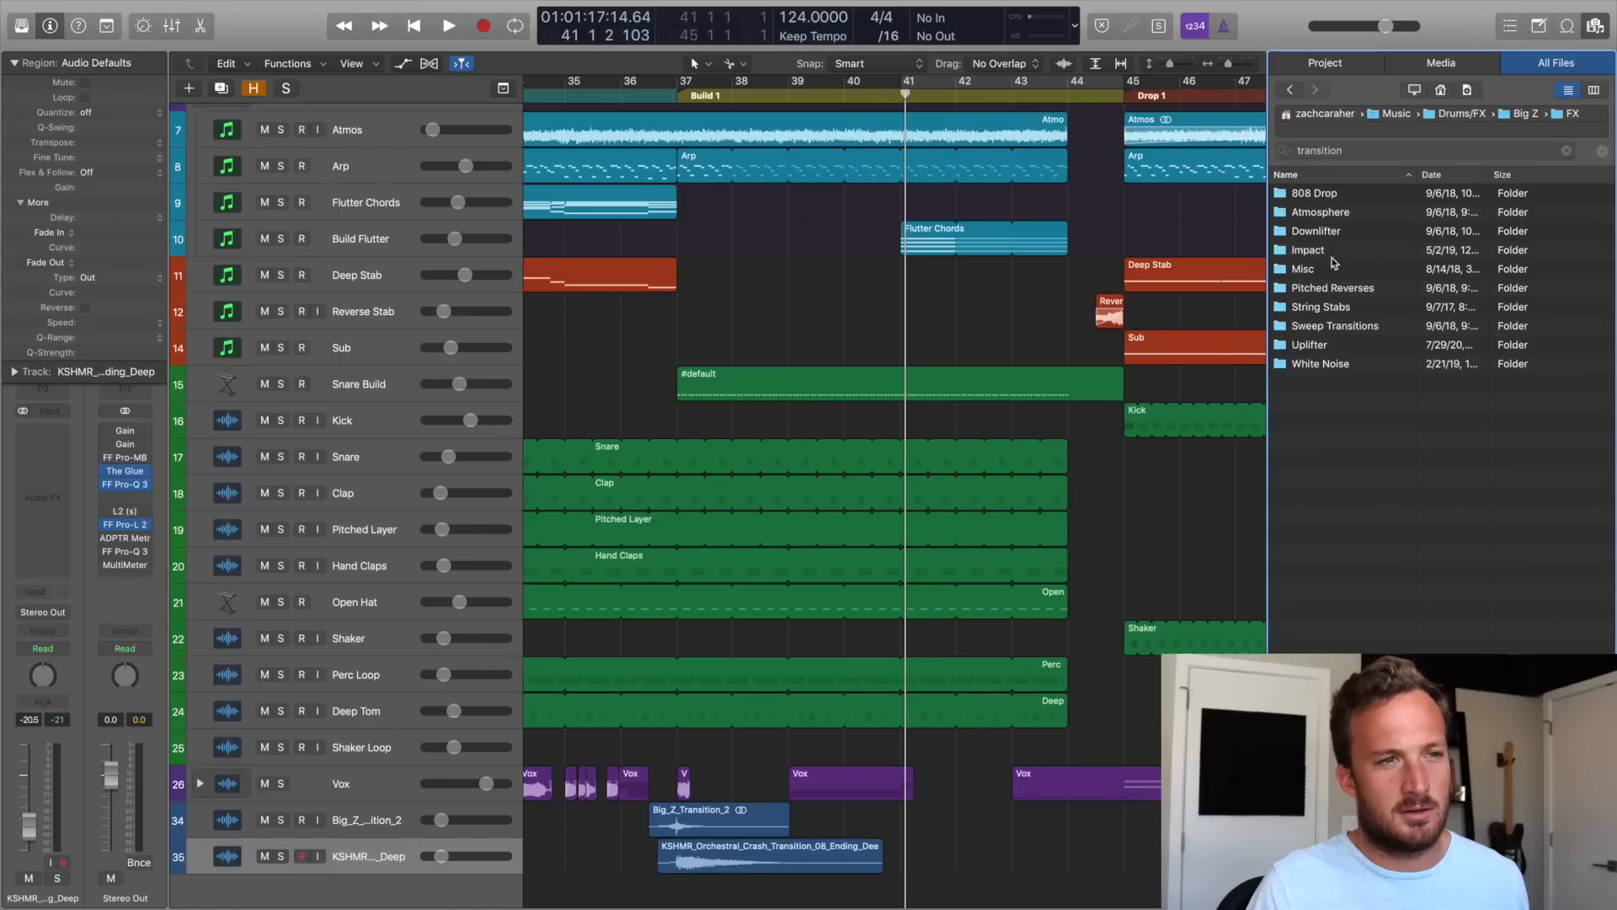
pyautogui.doubleClick(1308, 345)
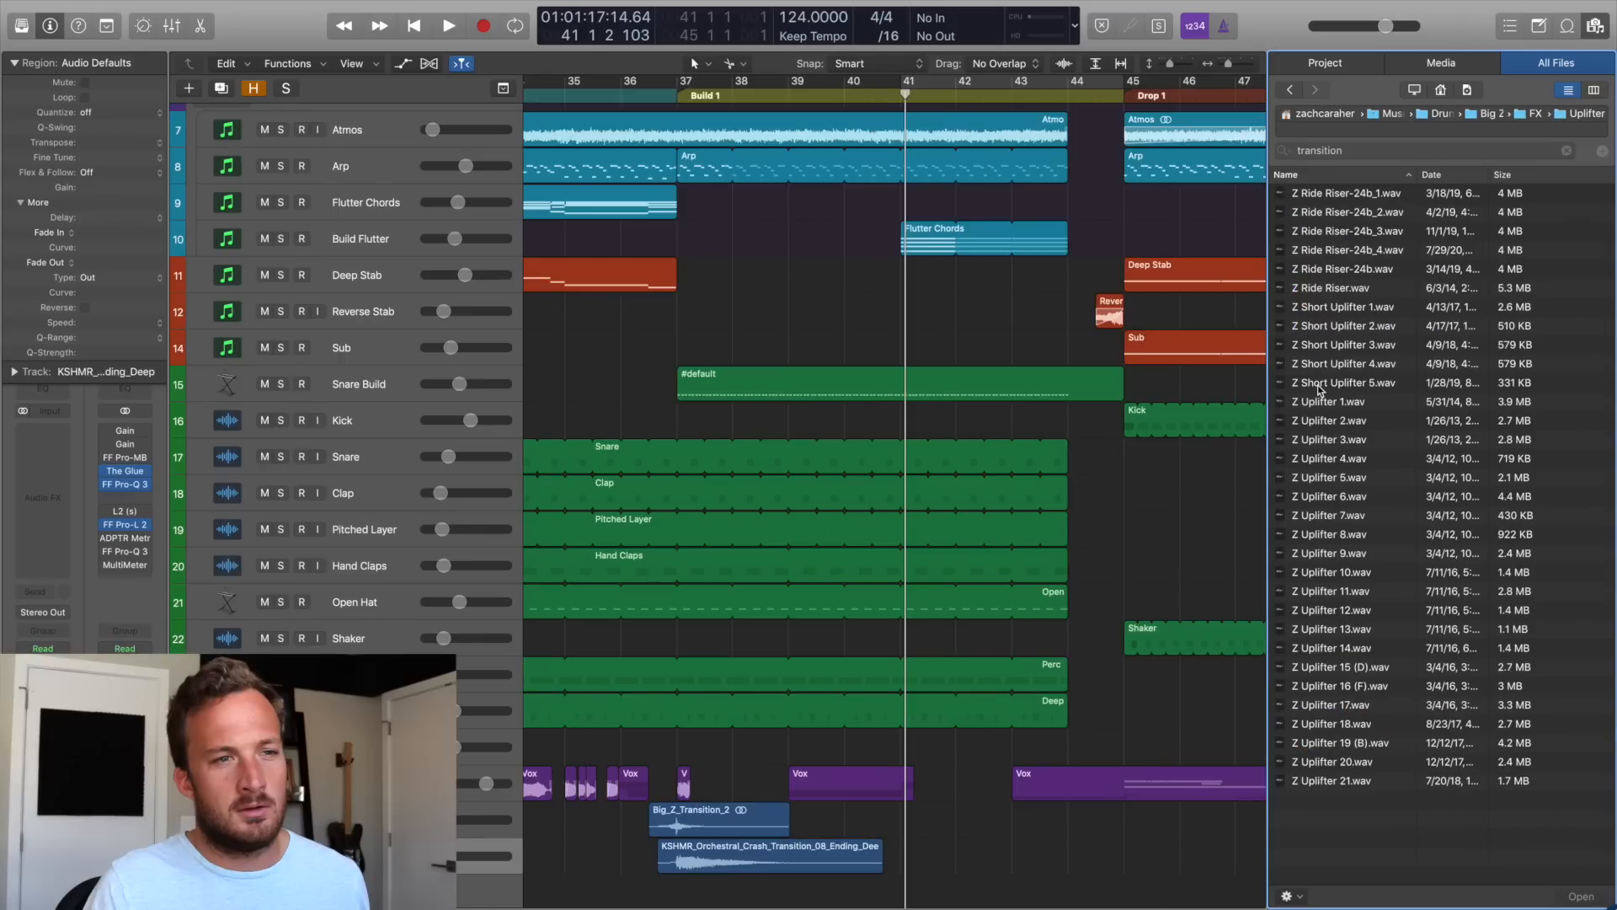
# Audition the Z Uplifter samples numbered 1 and 6 to 10 for a riser that suits Build 1.
pyautogui.click(1320, 397)
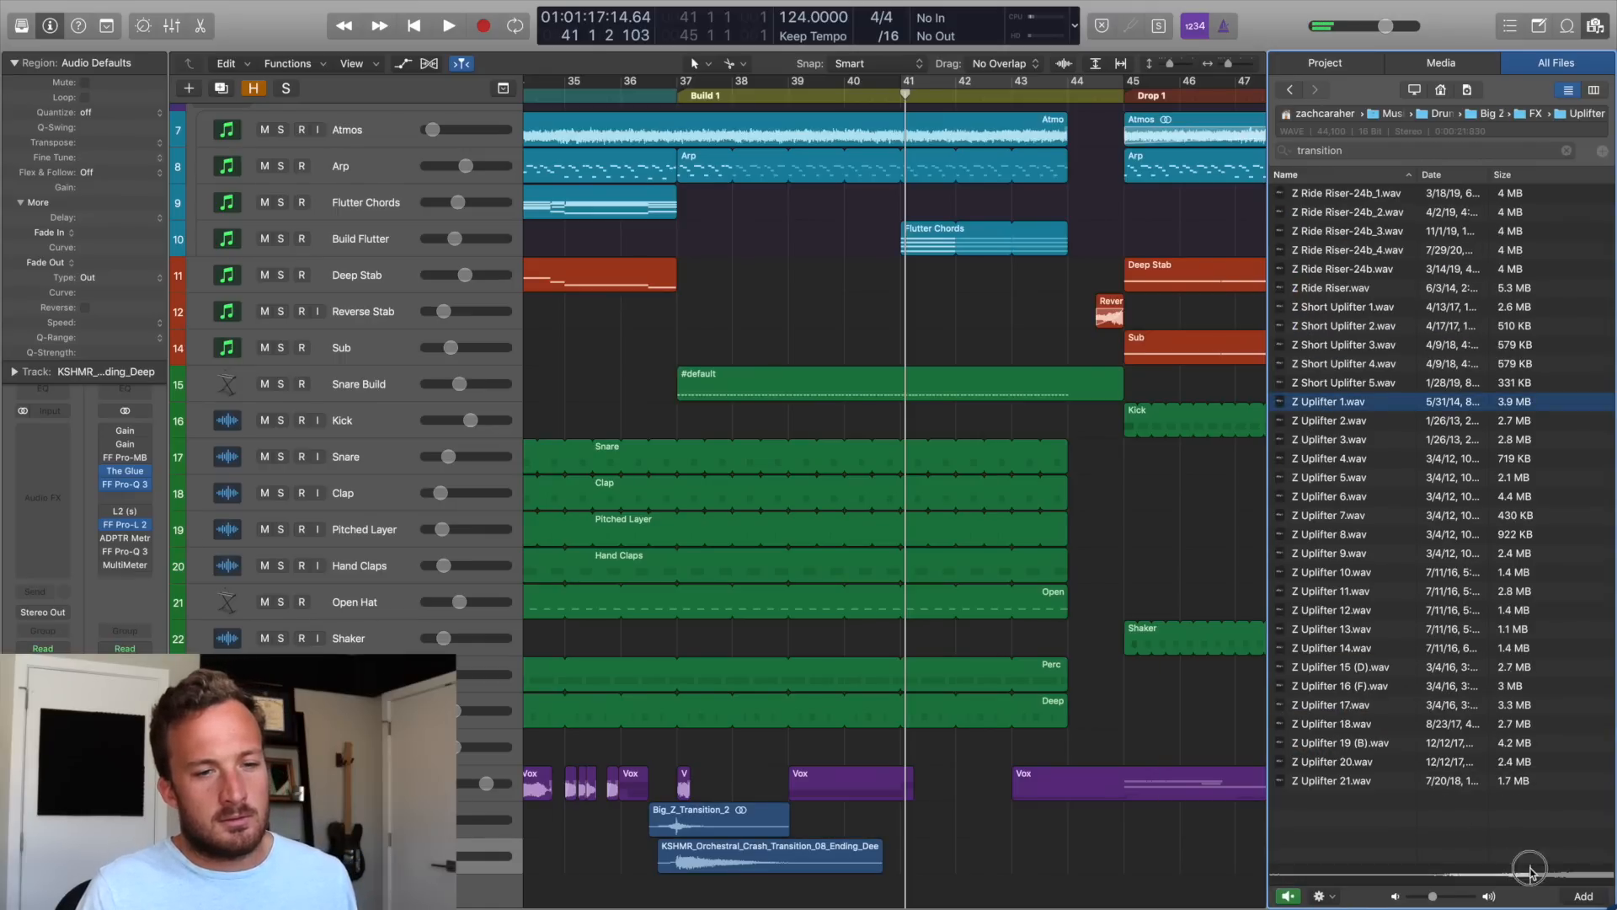
pyautogui.click(1331, 497)
pyautogui.click(1329, 515)
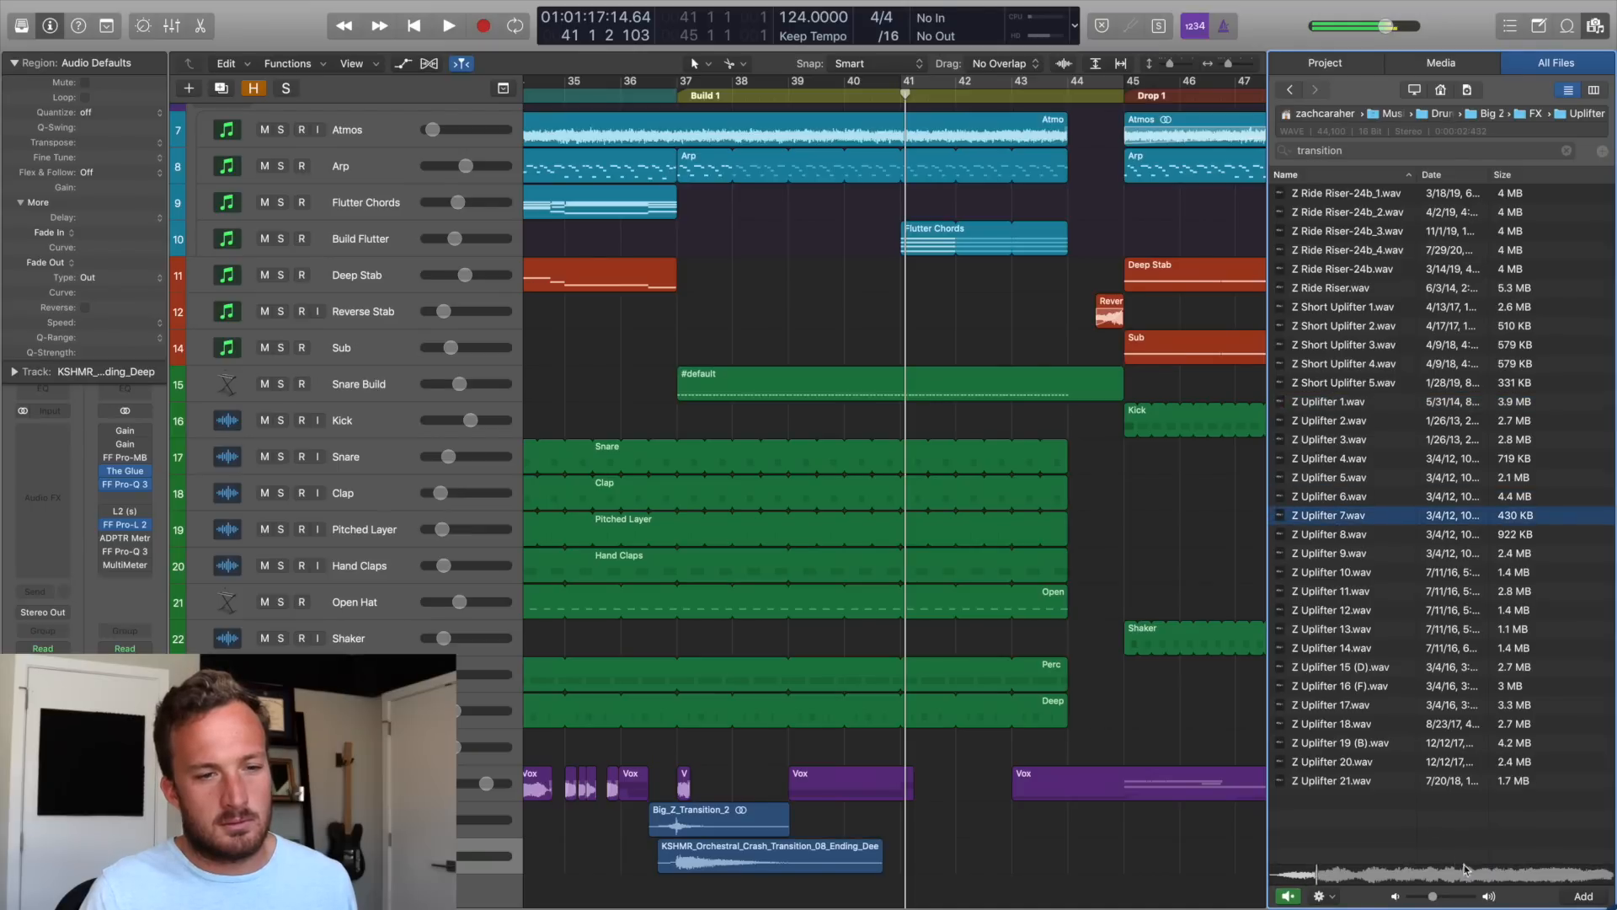
pyautogui.click(1332, 502)
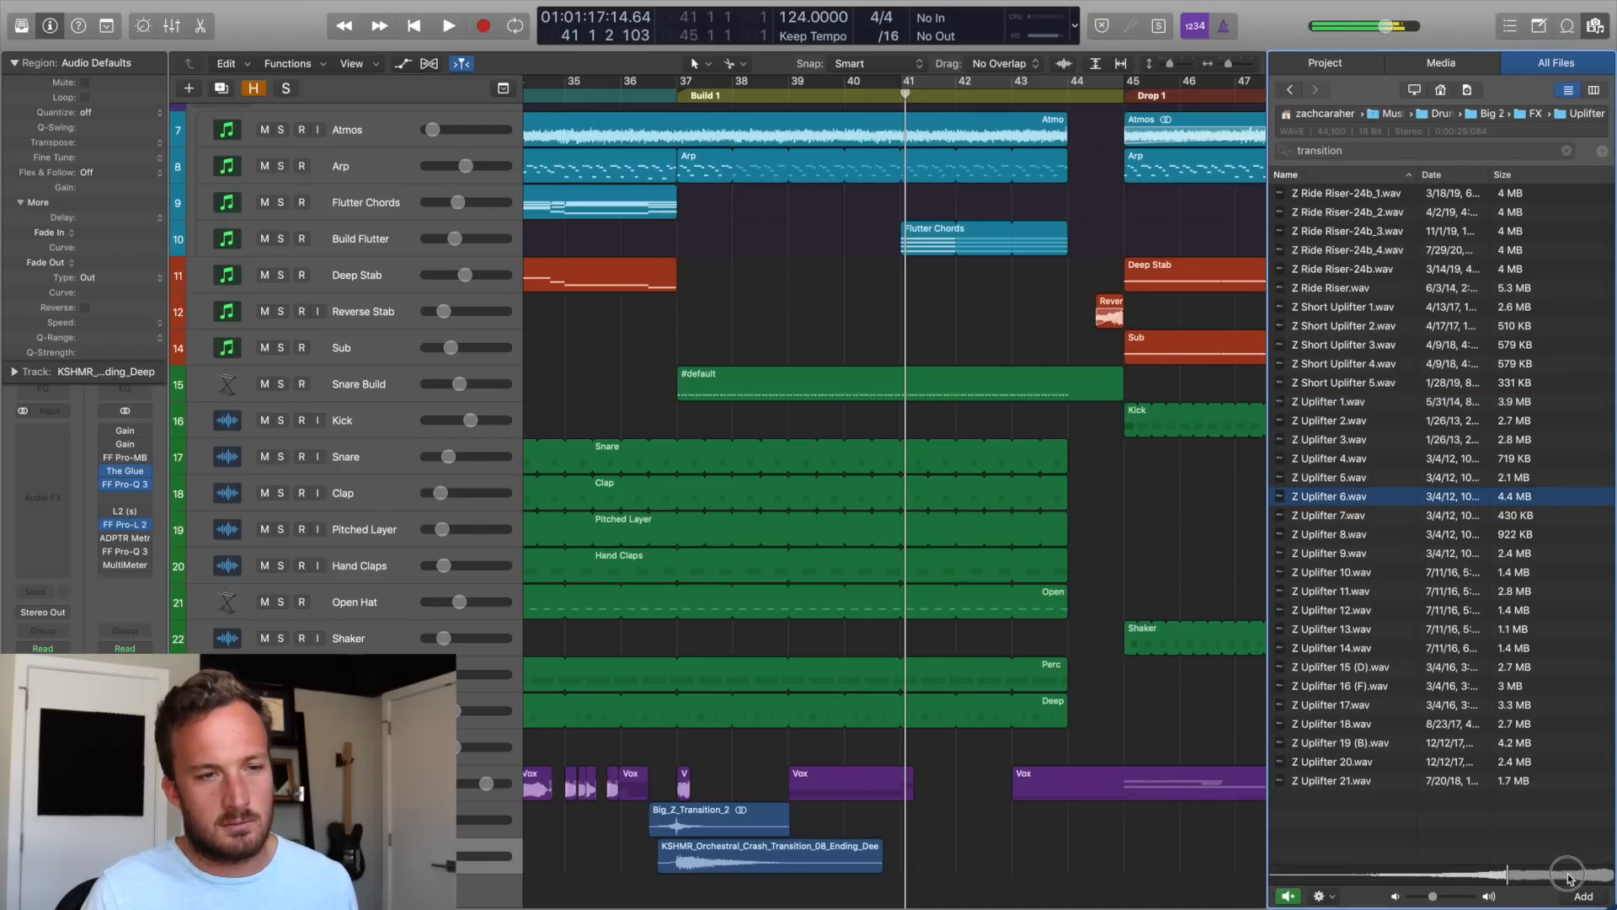
pyautogui.click(1294, 533)
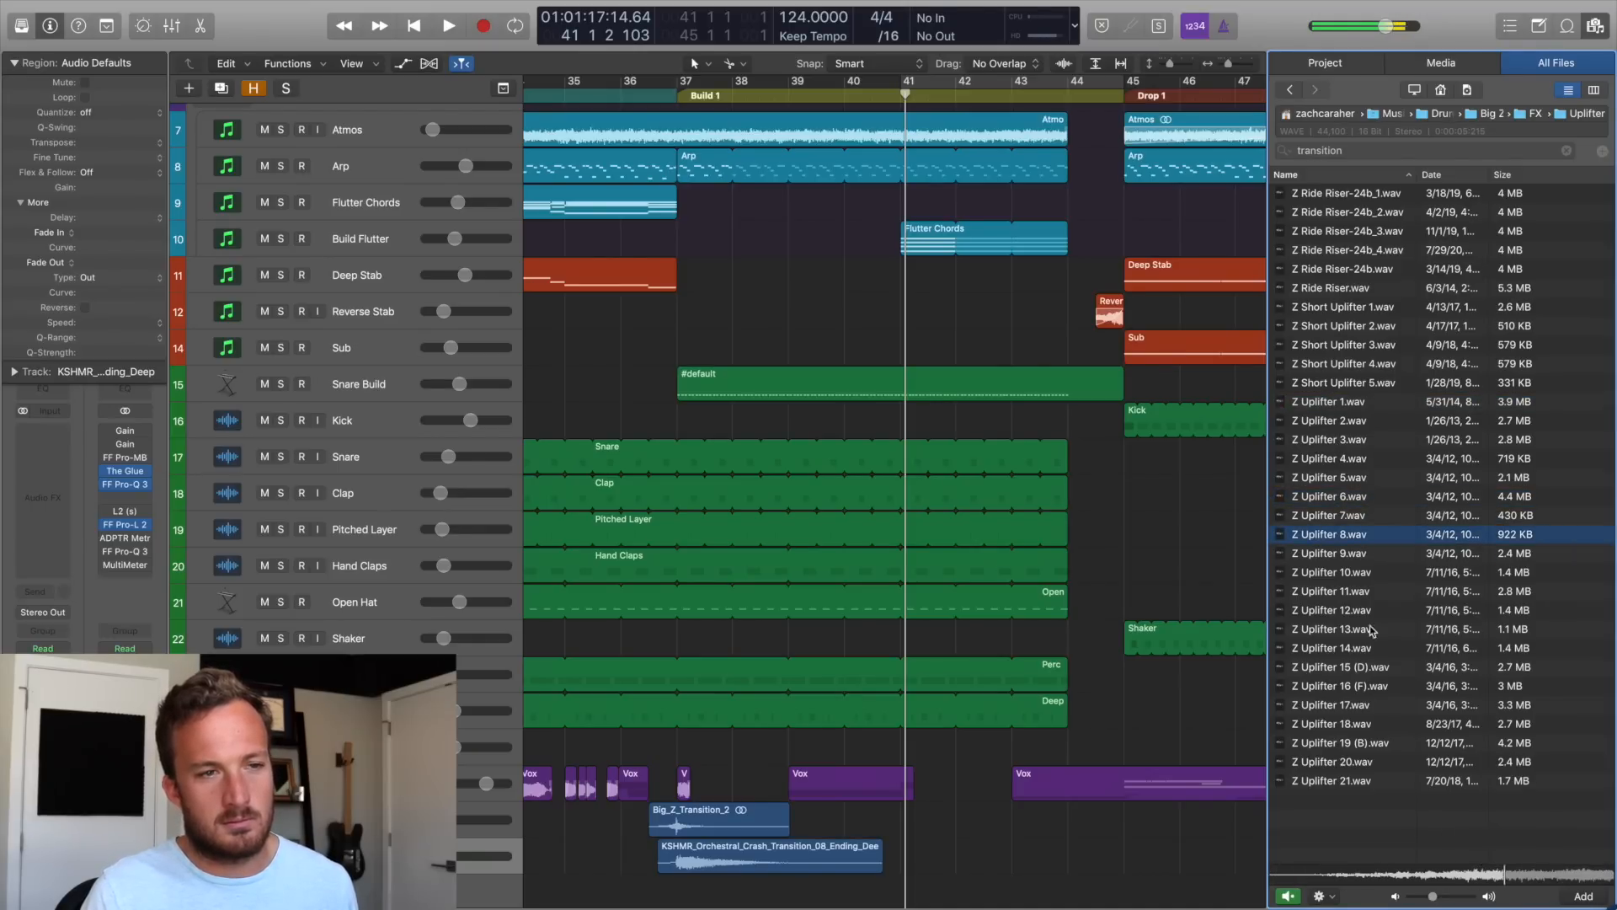
pyautogui.press('Down')
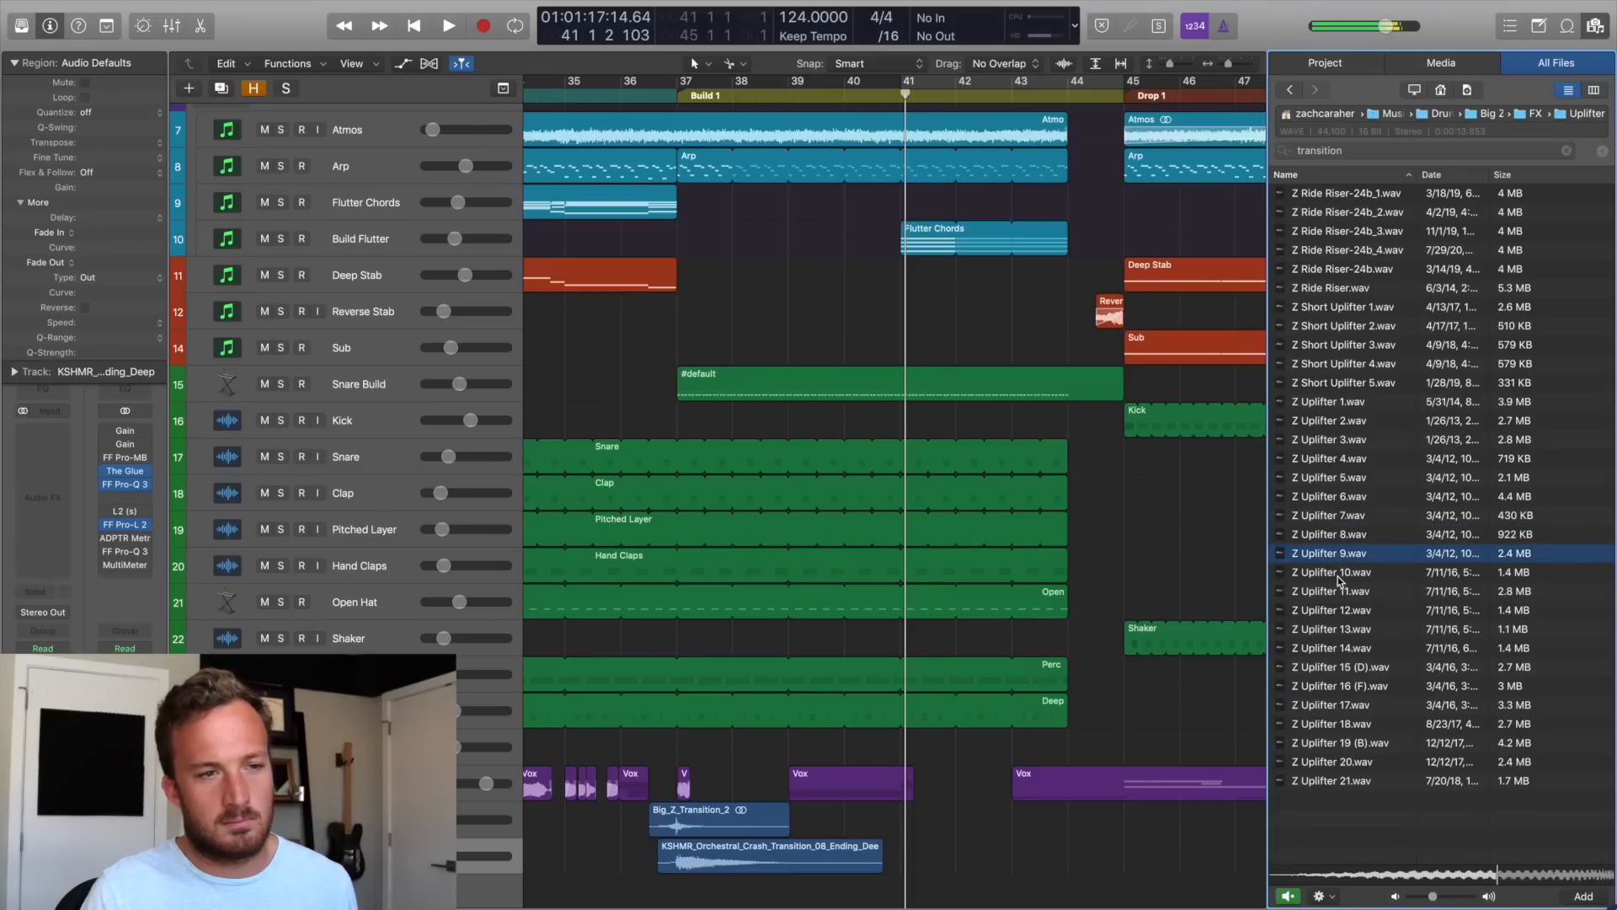
pyautogui.click(1338, 574)
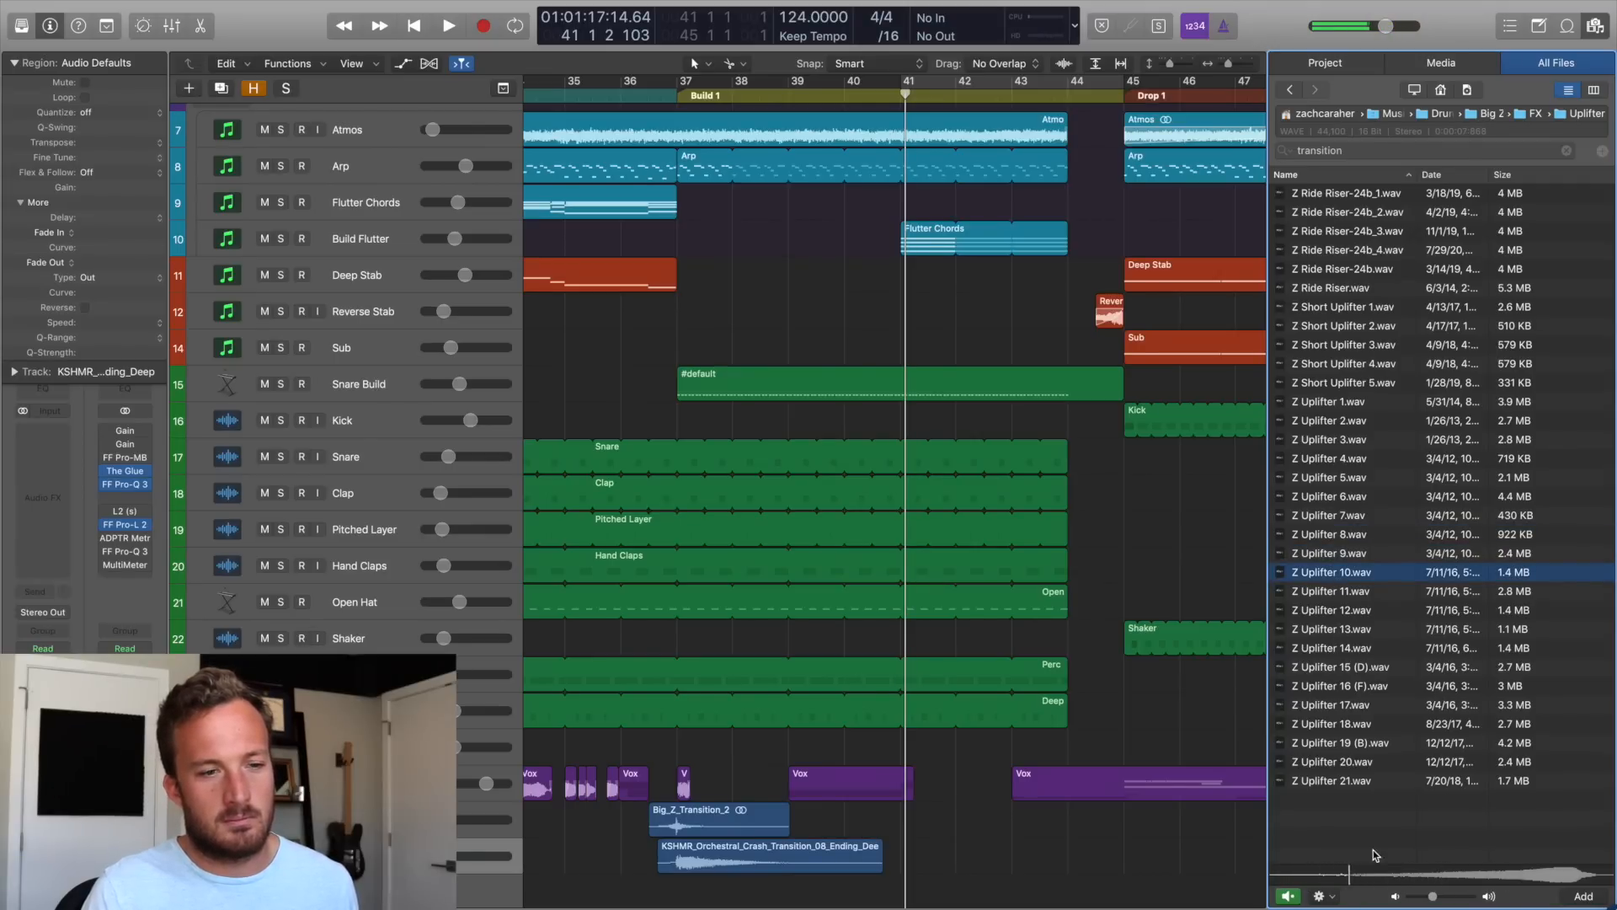
pyautogui.press('space')
pyautogui.press('space')
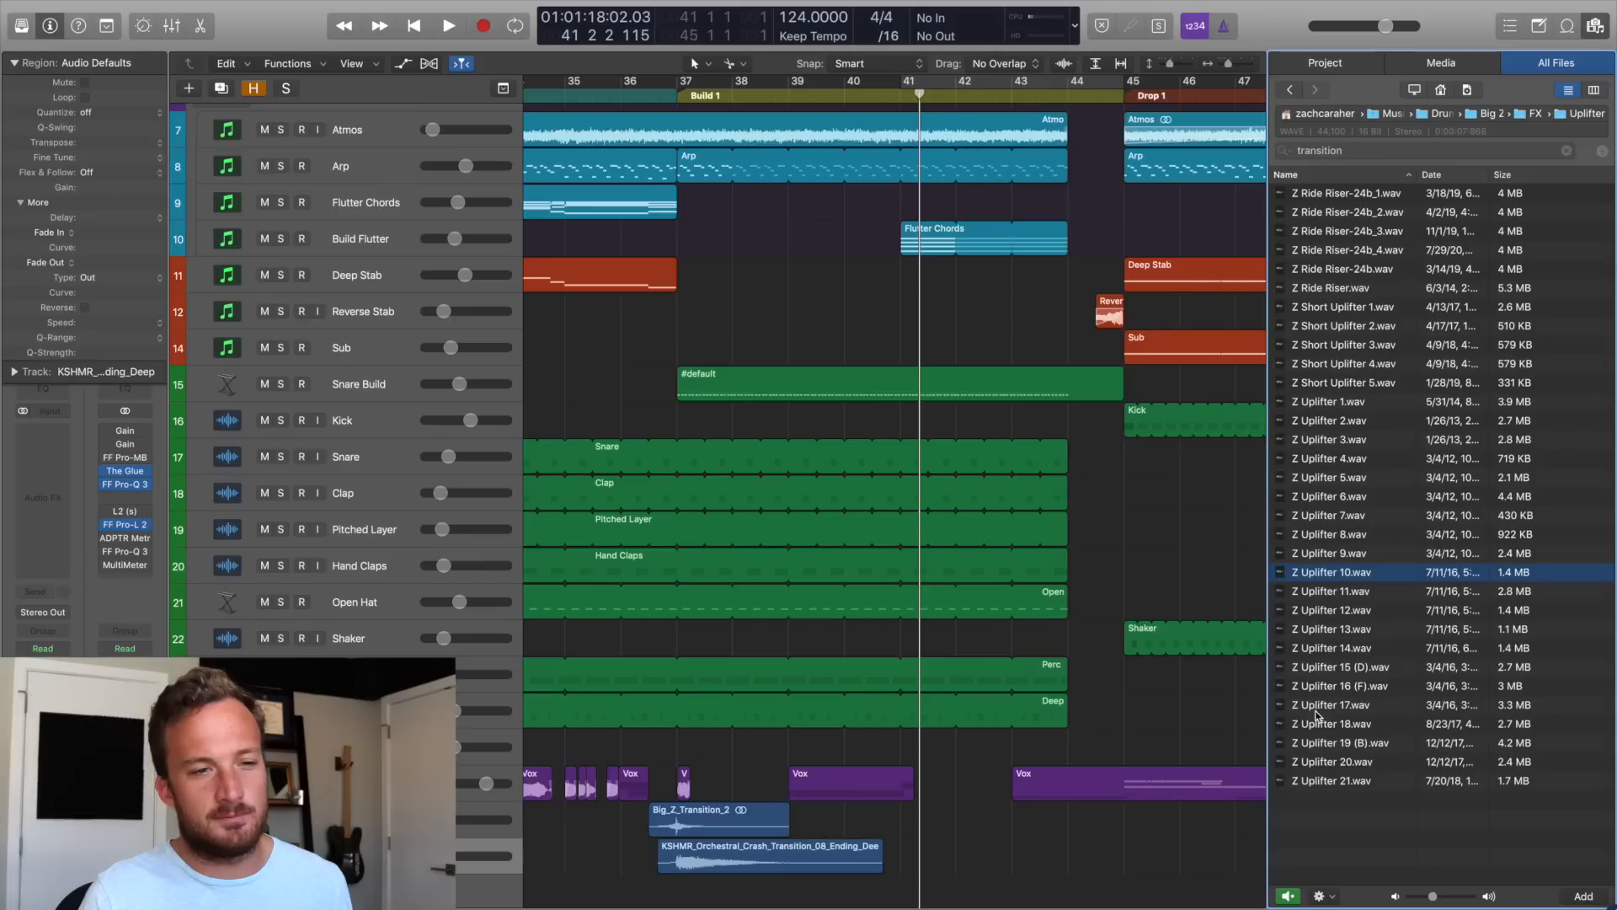
# Audition Z Uplifter 17.wav and place it on a new track below the KSHMR crash, starting around bar 38.
pyautogui.click(1320, 706)
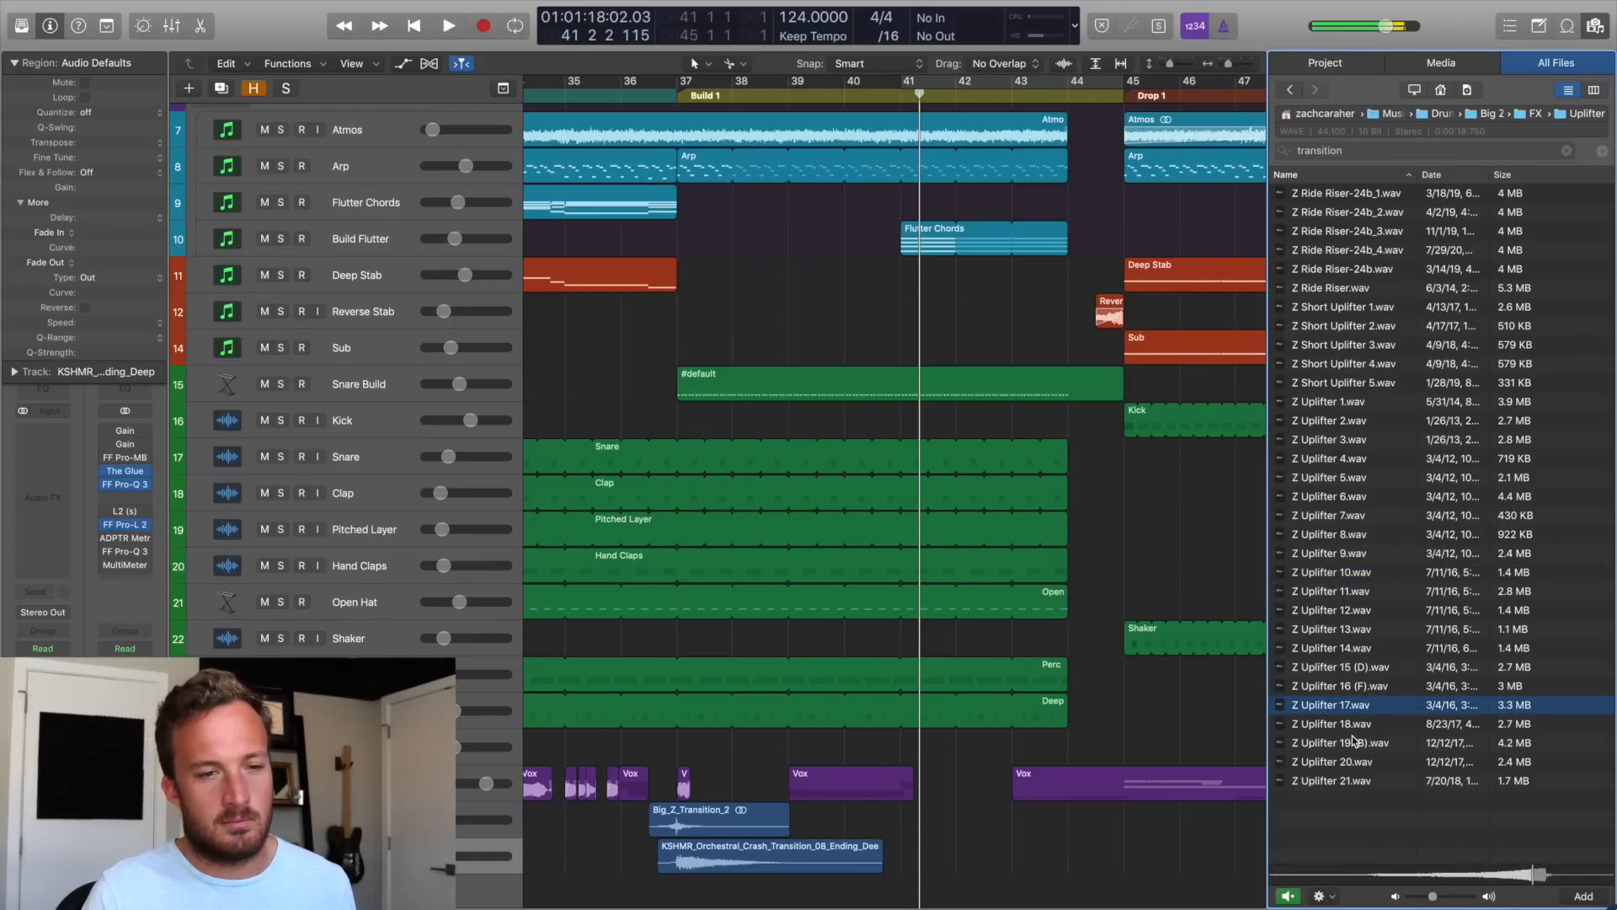
pyautogui.scroll(-2, 1025, 634)
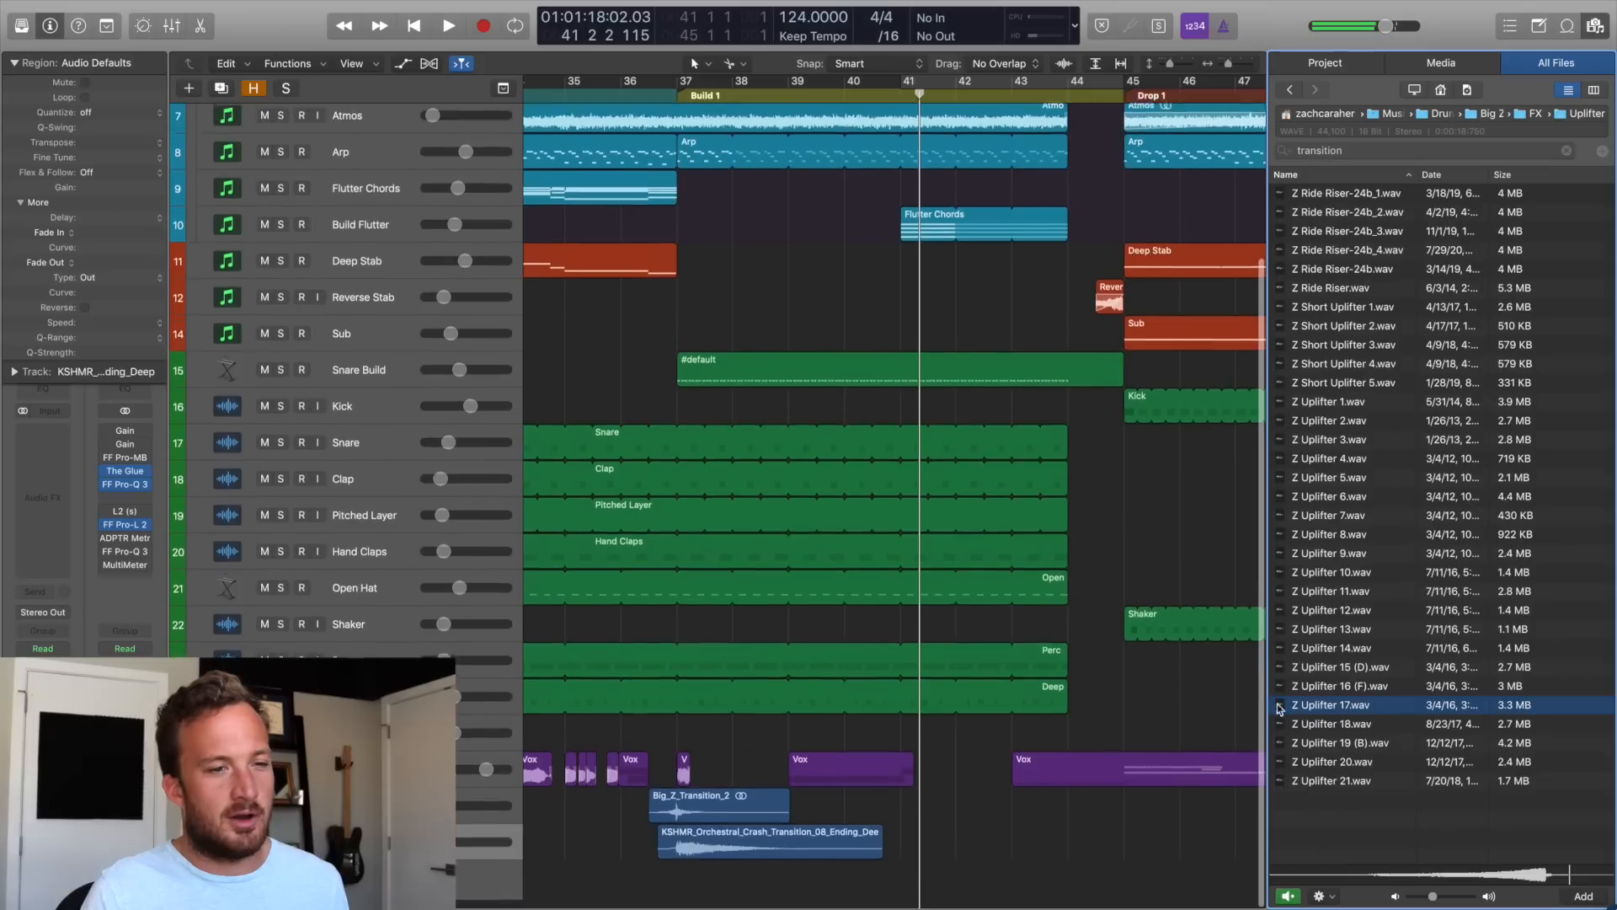
pyautogui.moveTo(1309, 705); pyautogui.dragTo(747, 882)
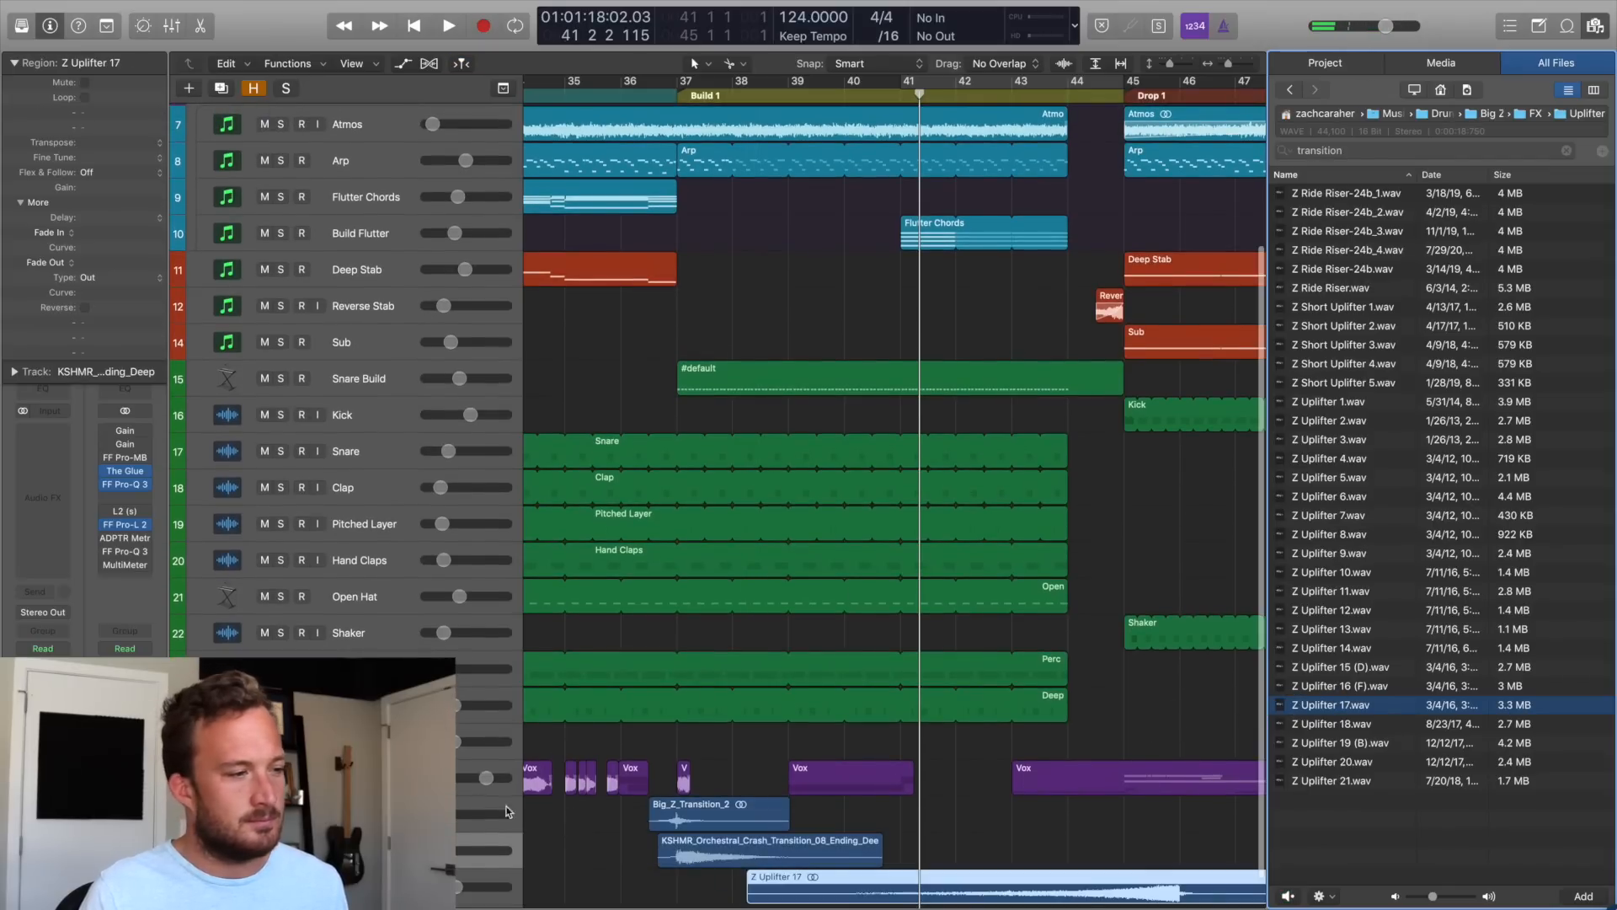
# Move the three effect tracks, including Z Uplifter 17, between the Shaker Loop and Vox tracks.
pyautogui.moveTo(359, 829); pyautogui.dragTo(359, 760)
pyautogui.keyDown('shift'); pyautogui.click(361, 883); pyautogui.keyUp('shift')
pyautogui.scroll(-2, 759, 621)
pyautogui.scroll(1, 759, 621)
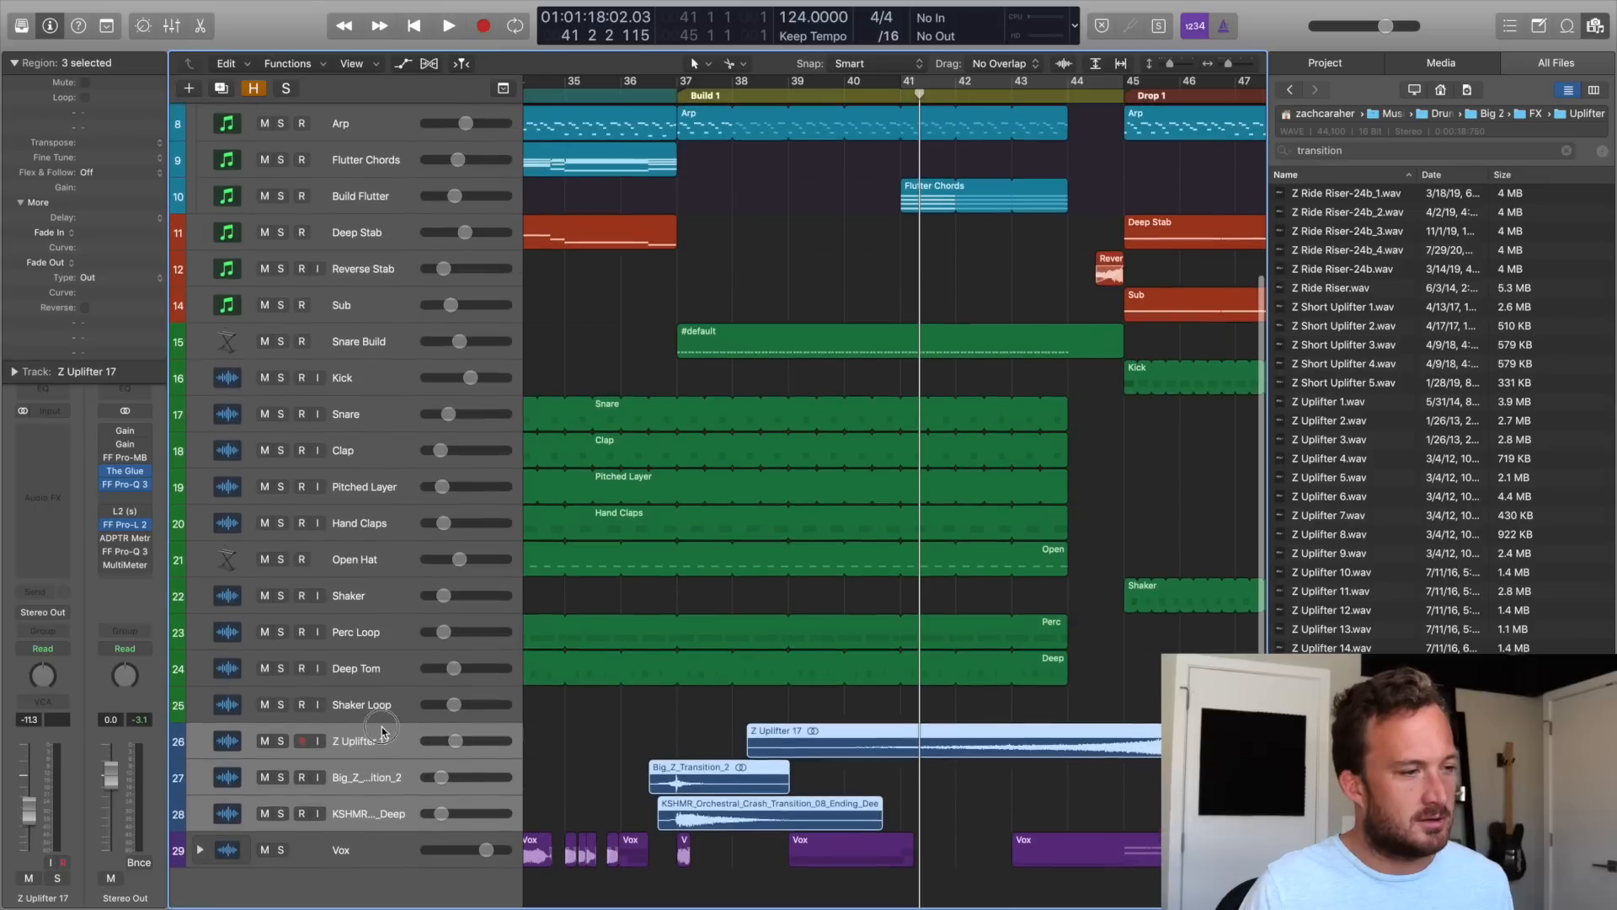
# Shift the Z Uplifter 17 region earlier so it peaks at bar 44, then split it at bar 37 and delete the part before.
pyautogui.click(1594, 25)
pyautogui.click(889, 95)
pyautogui.moveTo(1054, 749); pyautogui.dragTo(942, 752)
pyautogui.click(1069, 83)
pyautogui.click(1070, 92)
pyautogui.click(1069, 85)
pyautogui.press('super+Left')
pyautogui.press('super+Left')
pyautogui.click(918, 97)
pyautogui.click(919, 739)
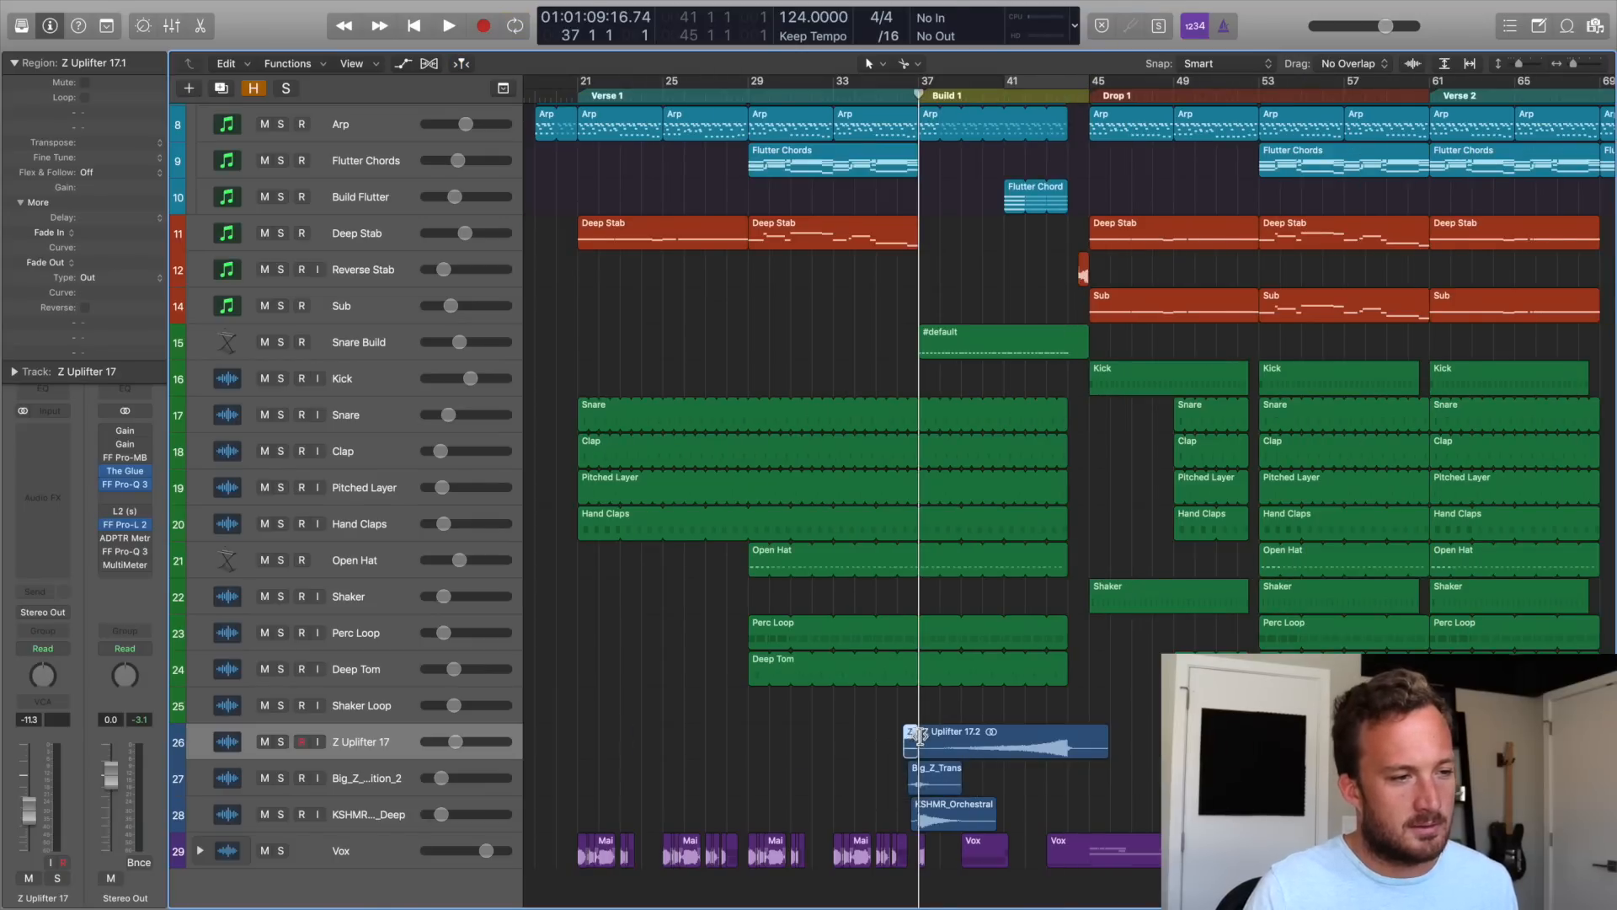
pyautogui.press('super+Right')
pyautogui.press('super+Right')
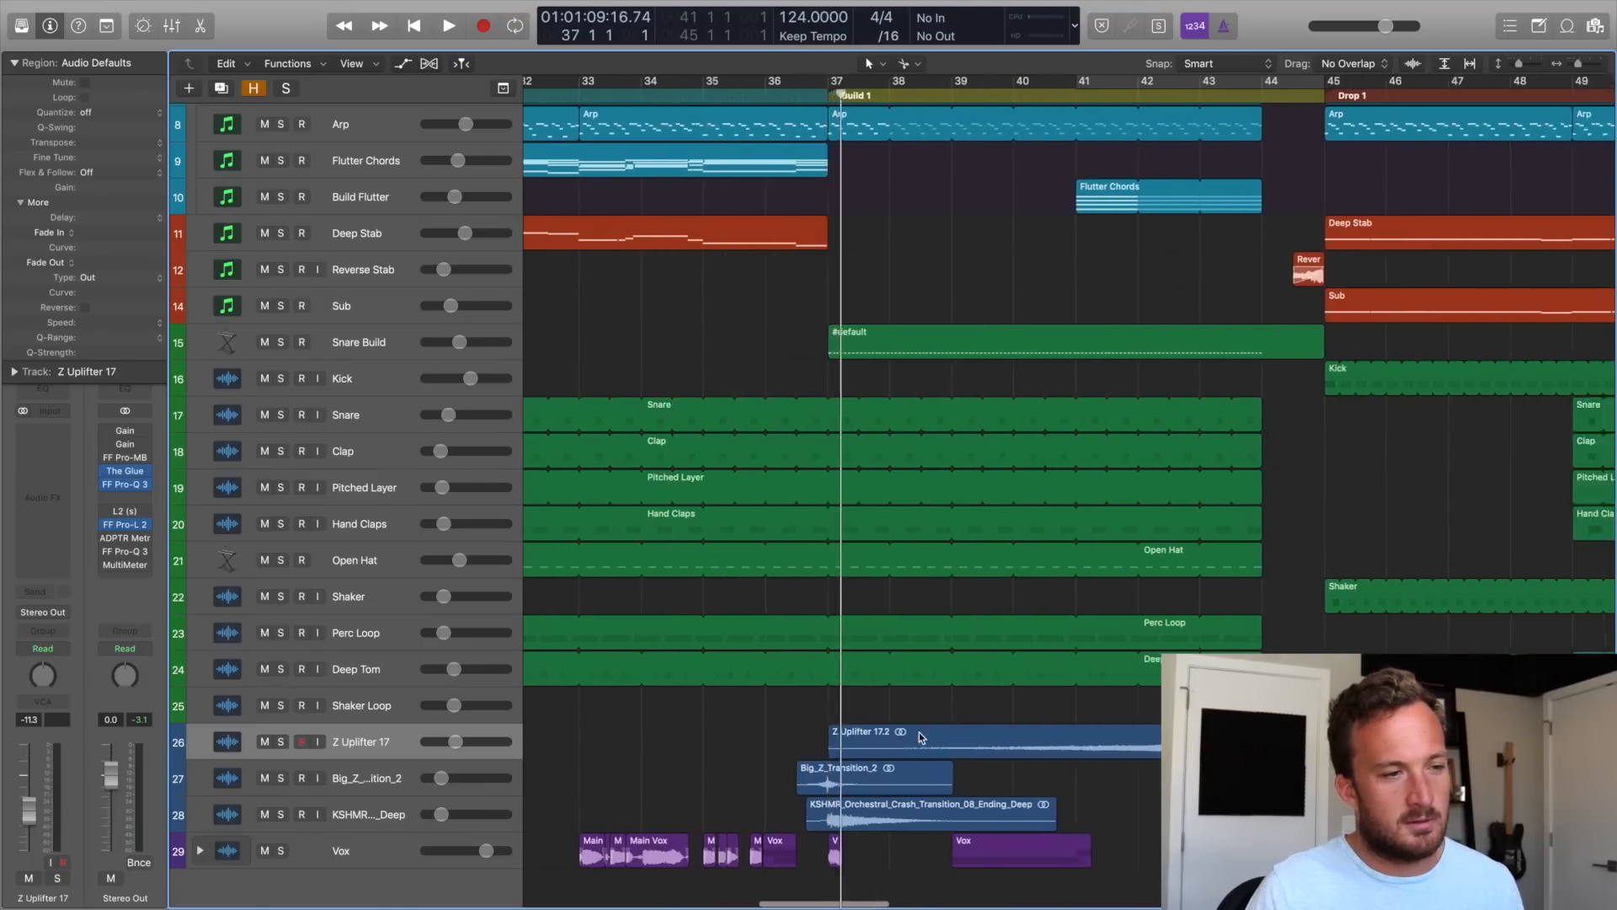
# Turn on cycling for bars 41 to 45 and solo the Z Uplifter 17 track.
pyautogui.click(1086, 87)
pyautogui.hscroll(3, 831, 467)
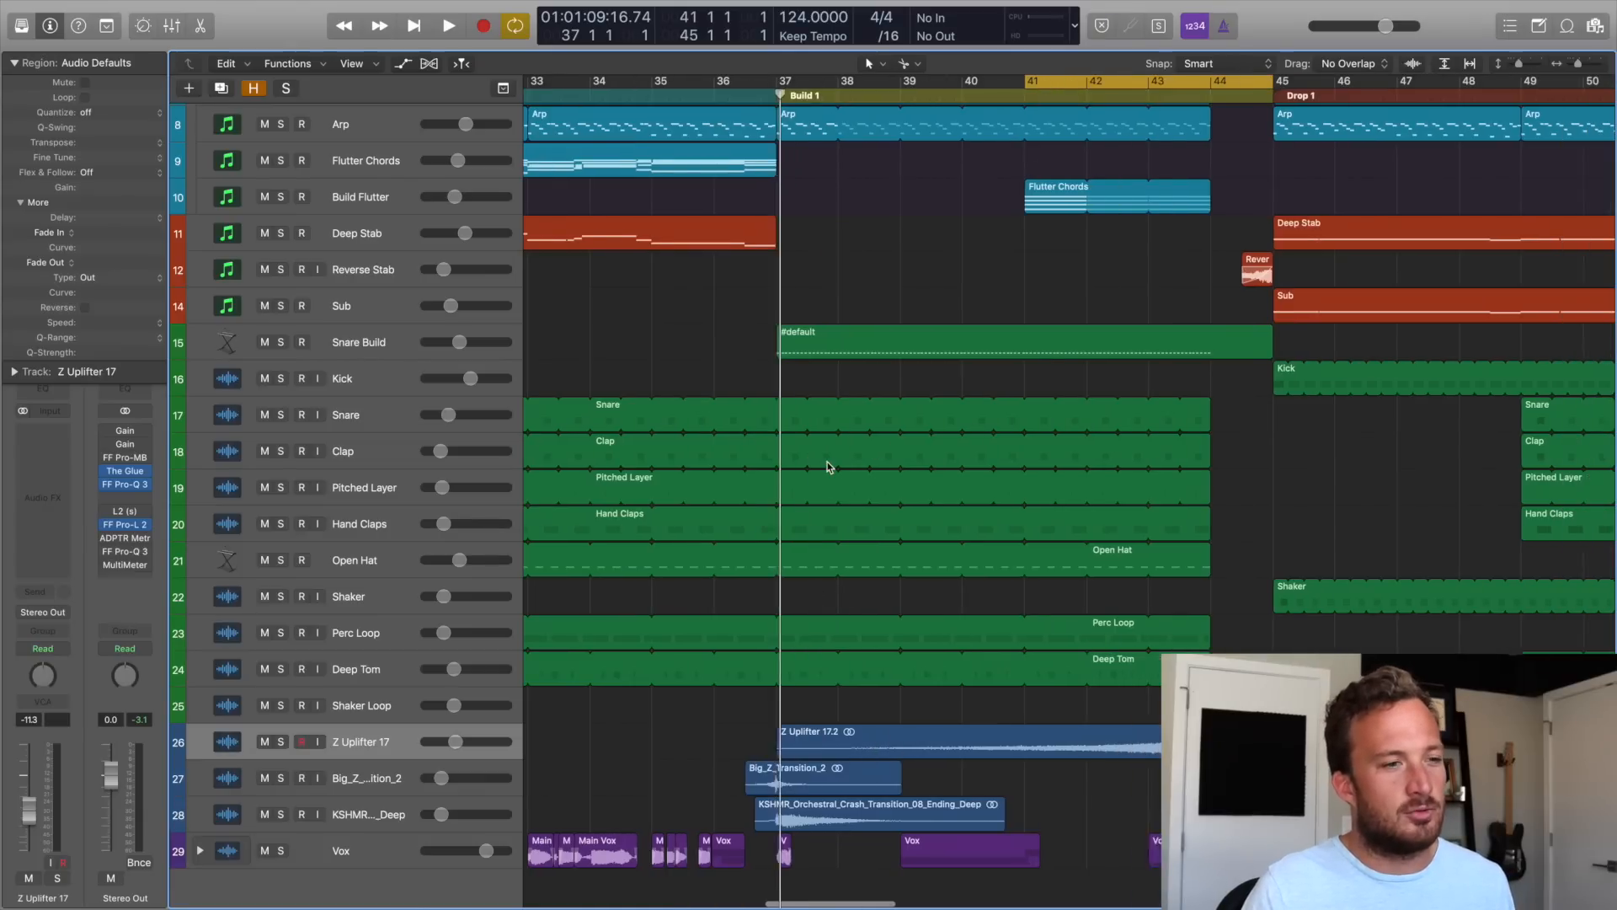
pyautogui.click(281, 742)
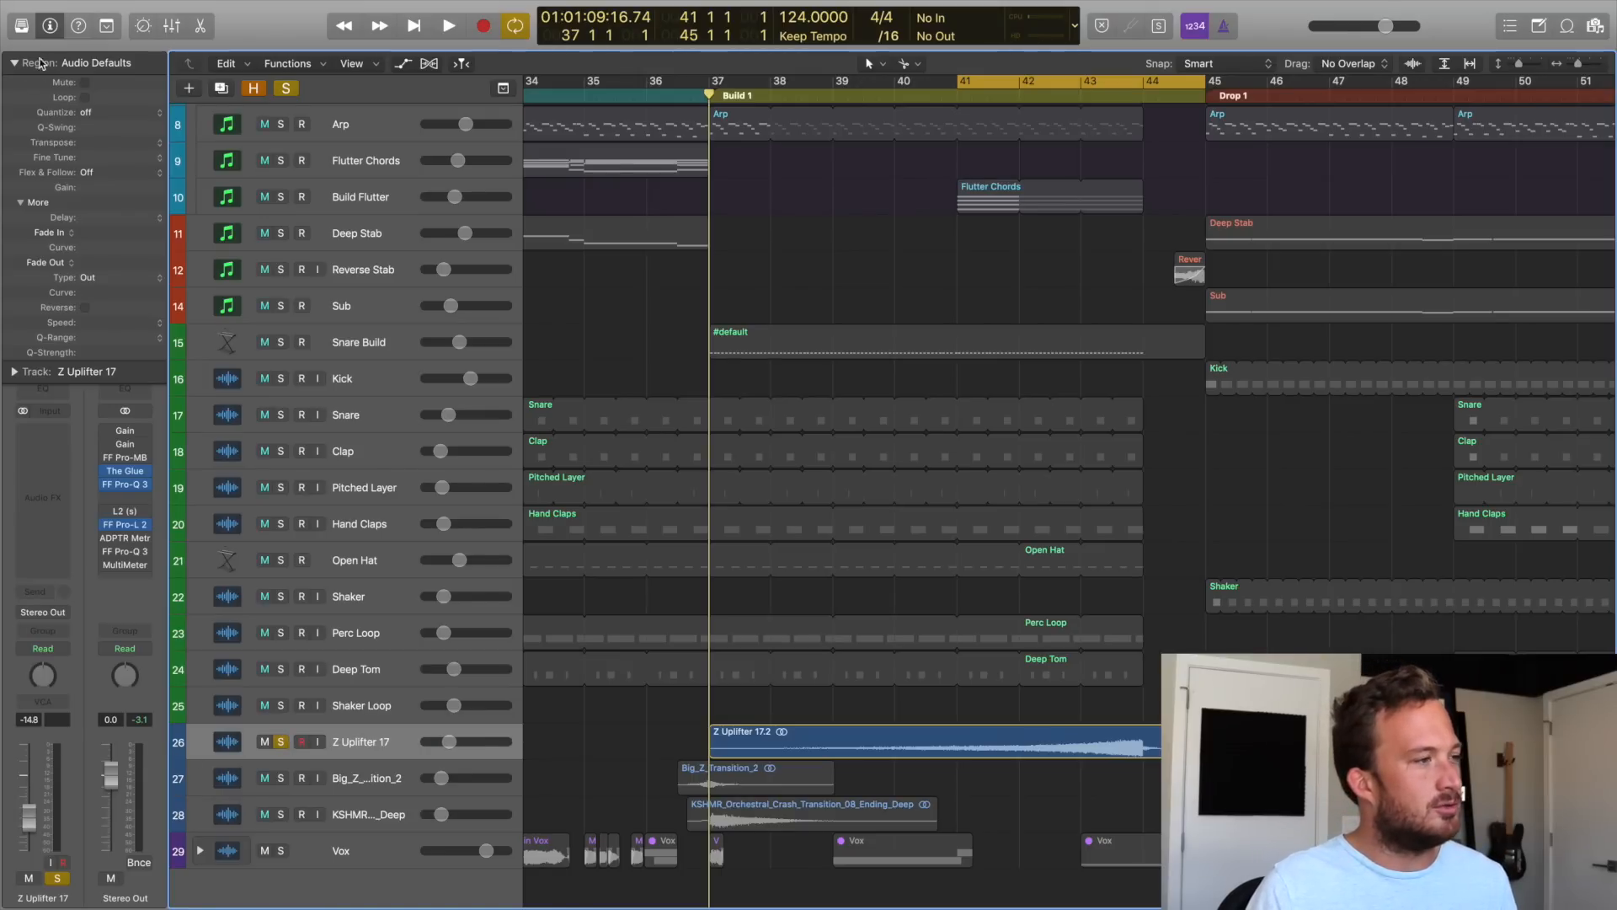
# Insert VolumeShaper 4 on Z Uplifter 17, set its window clear of the track list and lower the track volume to -17.6 dB.
pyautogui.click(40, 62)
pyautogui.click(42, 431)
pyautogui.moveTo(50, 732)
pyautogui.moveTo(215, 568)
pyautogui.click(395, 567)
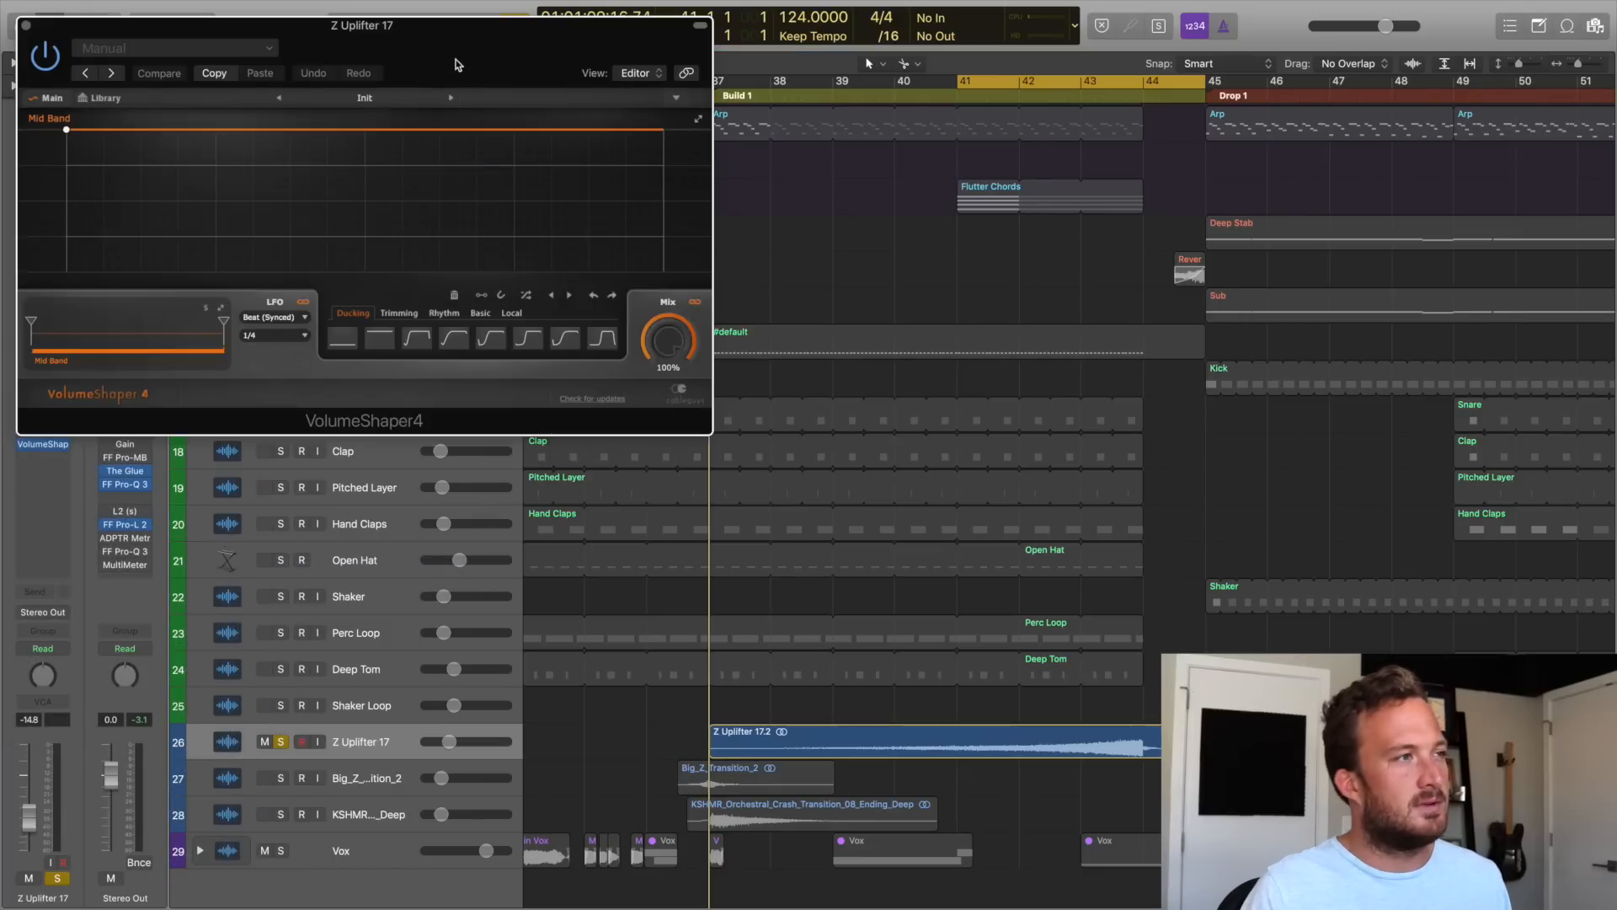
pyautogui.moveTo(458, 65); pyautogui.dragTo(1281, 311)
pyautogui.moveTo(31, 822); pyautogui.dragTo(30, 827)
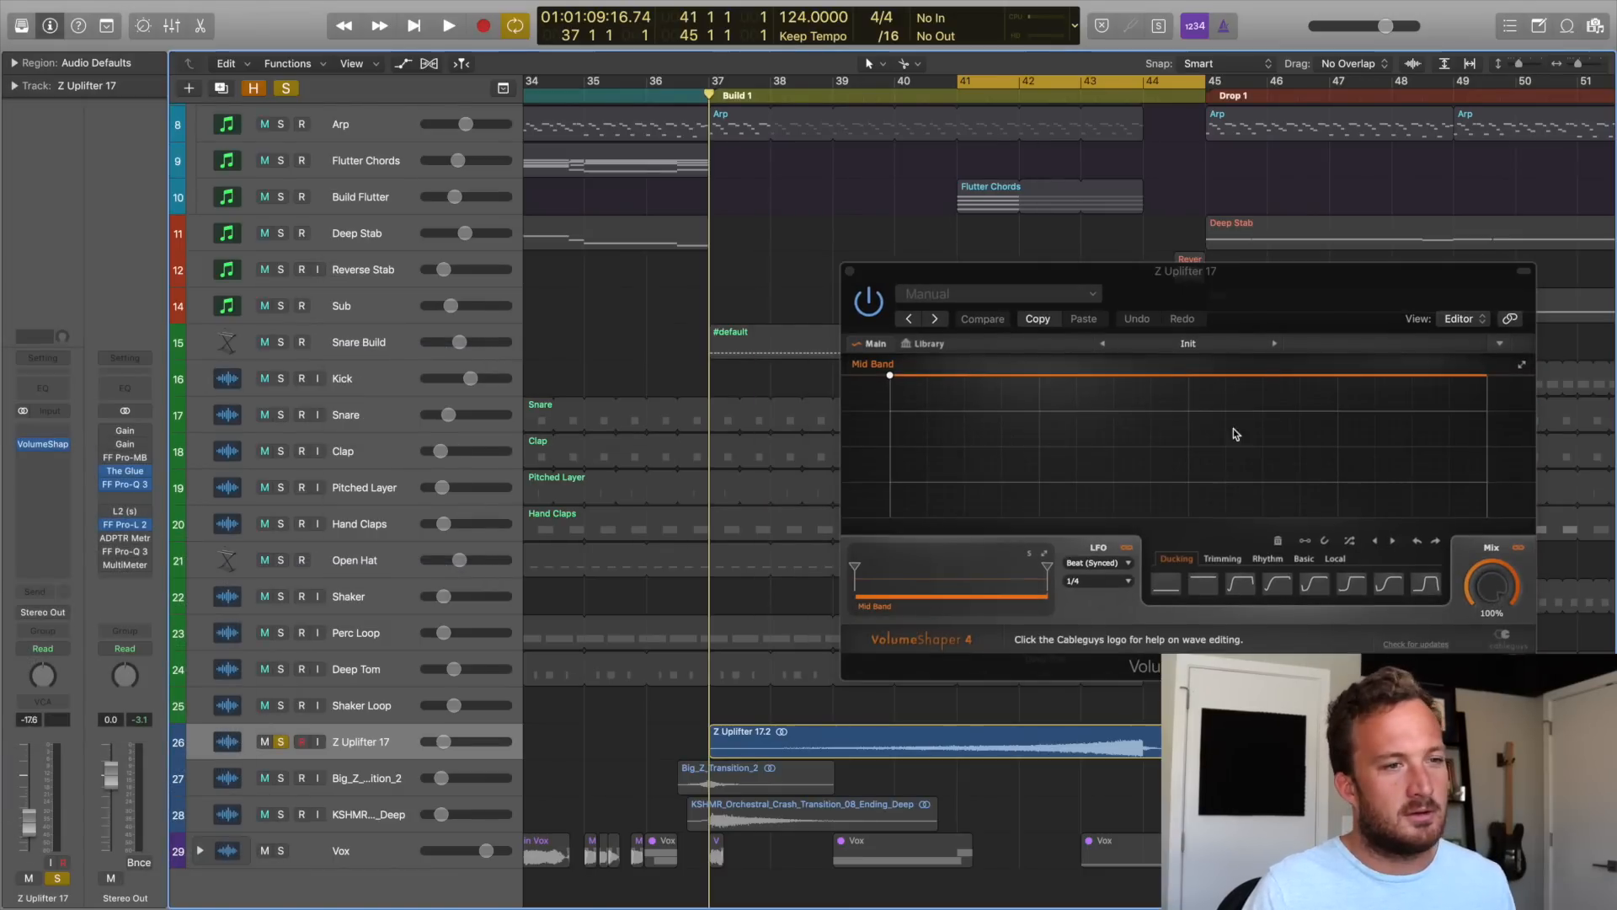
# Apply a Trimming preset shape in VolumeShaper, set the loop length to 1/16 and reshape the curve into a longer hold and gentler fall.
pyautogui.click(1224, 558)
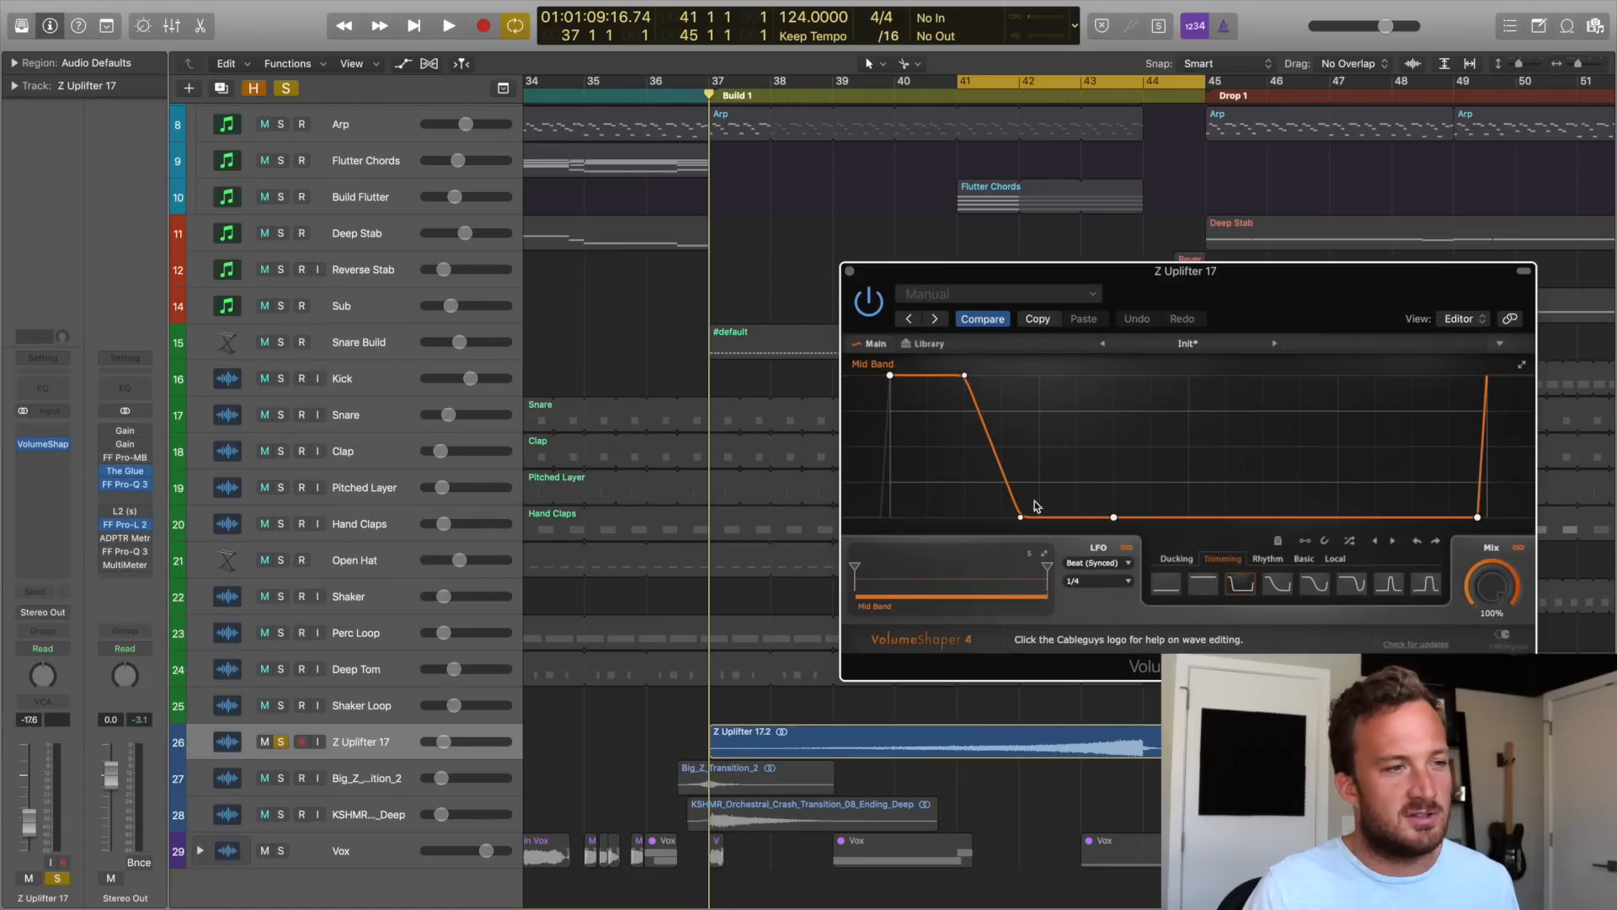
pyautogui.moveTo(1021, 519); pyautogui.dragTo(1207, 518)
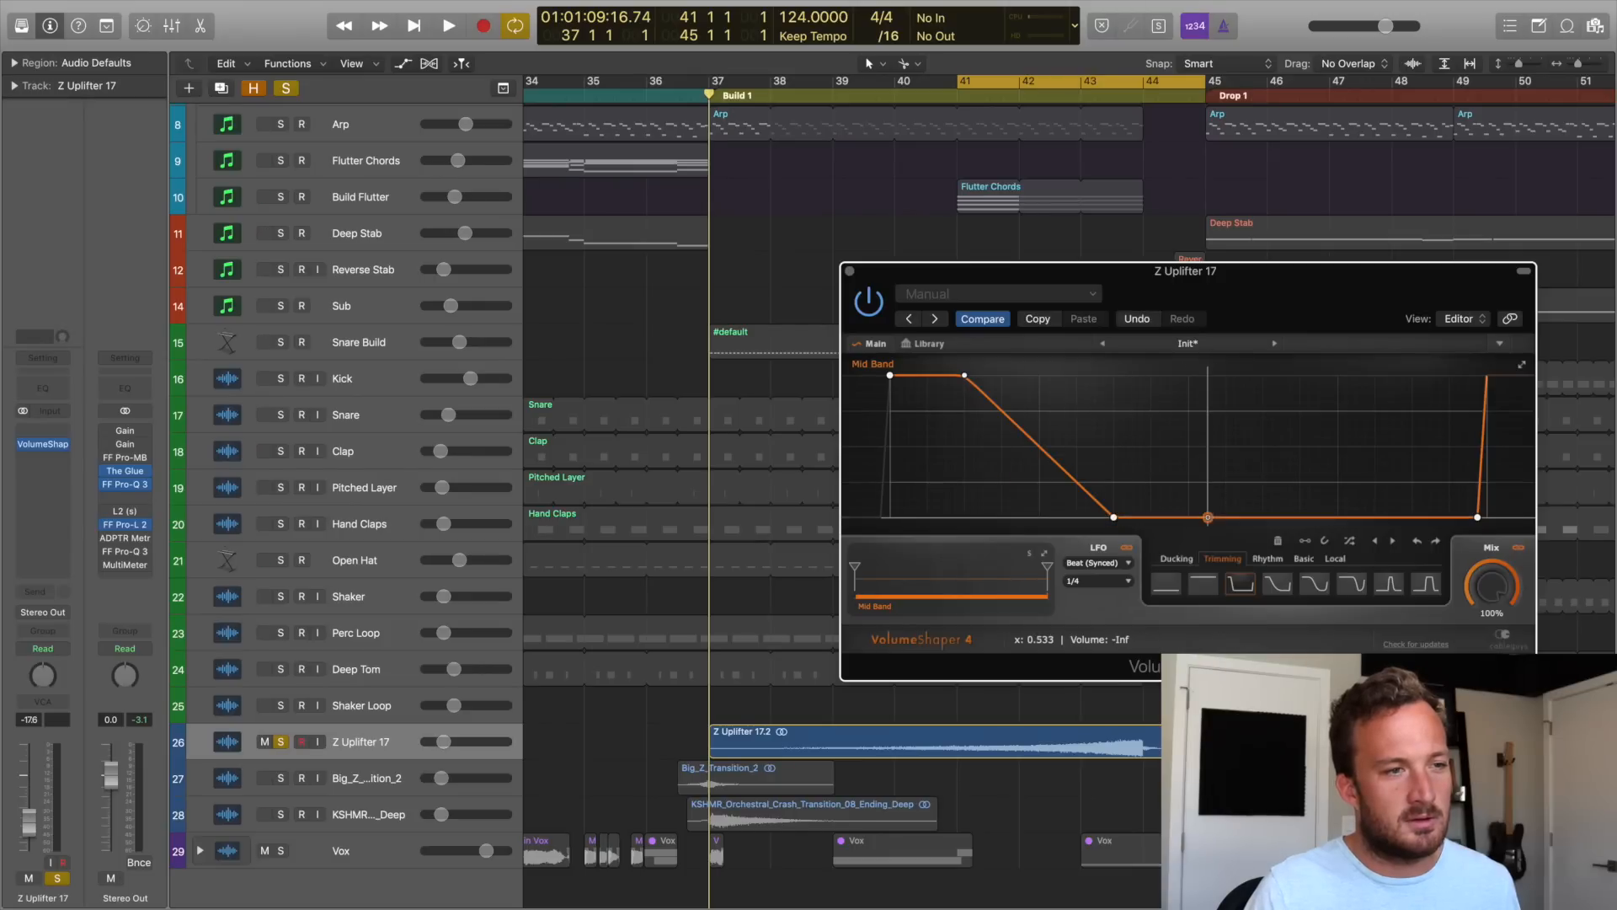
pyautogui.click(1098, 583)
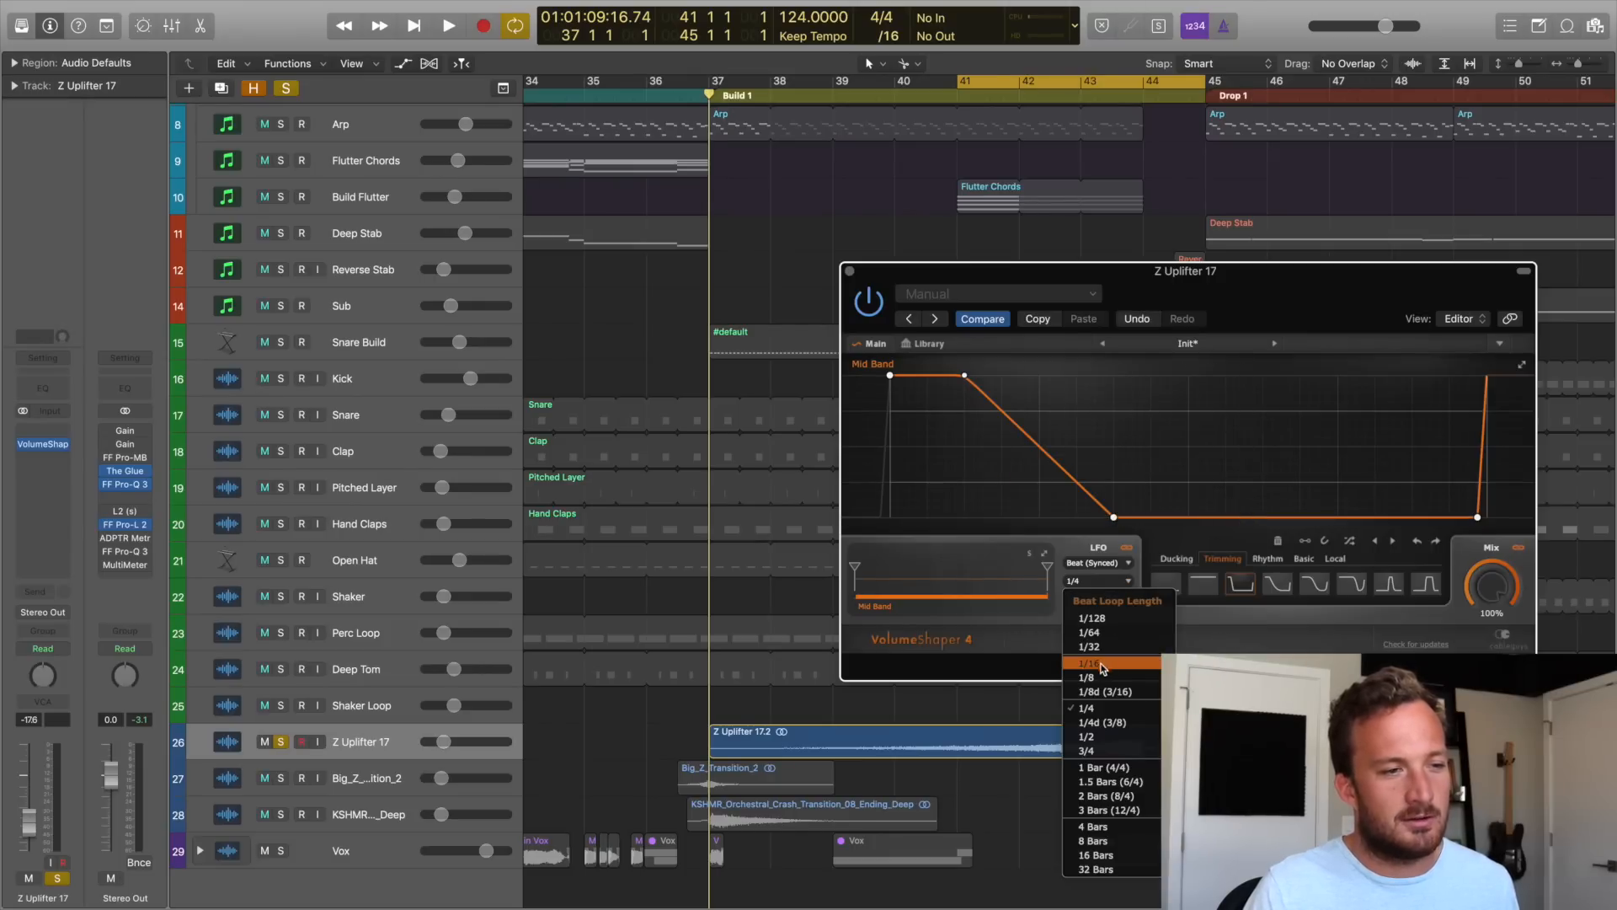
pyautogui.click(1098, 665)
pyautogui.moveTo(1113, 517); pyautogui.dragTo(1356, 518)
pyautogui.moveTo(967, 379); pyautogui.dragTo(1042, 377)
# Play the soloed uplifter over the cycled bars to hear the 1/16 gating, trying the Mix control, and close VolumeShaper.
pyautogui.press('space')
pyautogui.moveTo(1492, 587); pyautogui.dragTo(1491, 539)
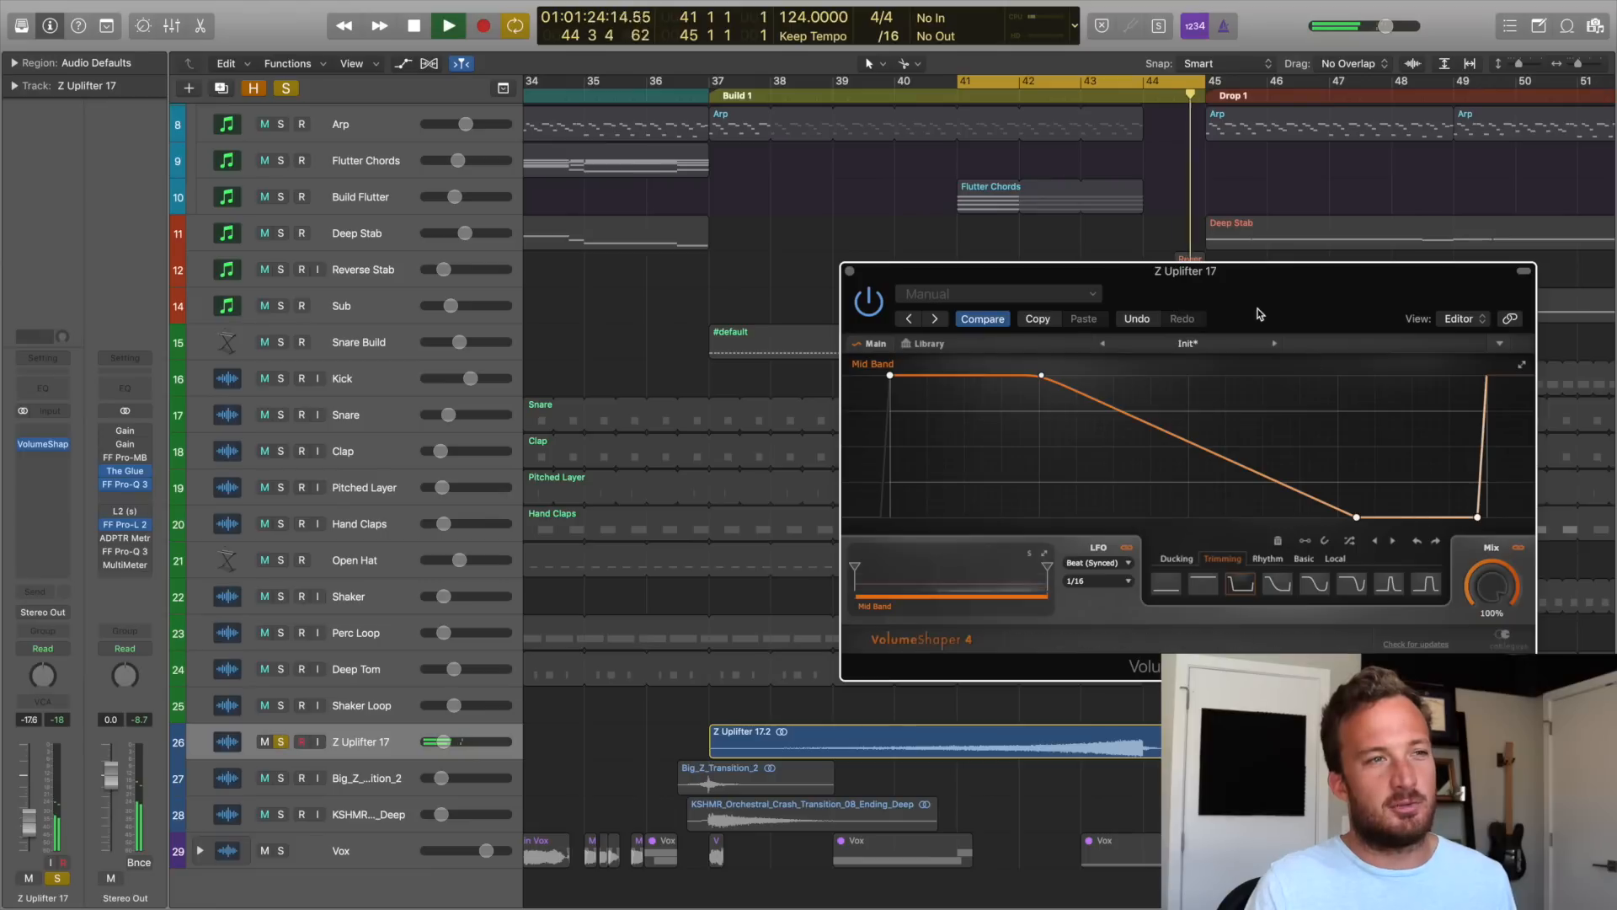
pyautogui.press('space')
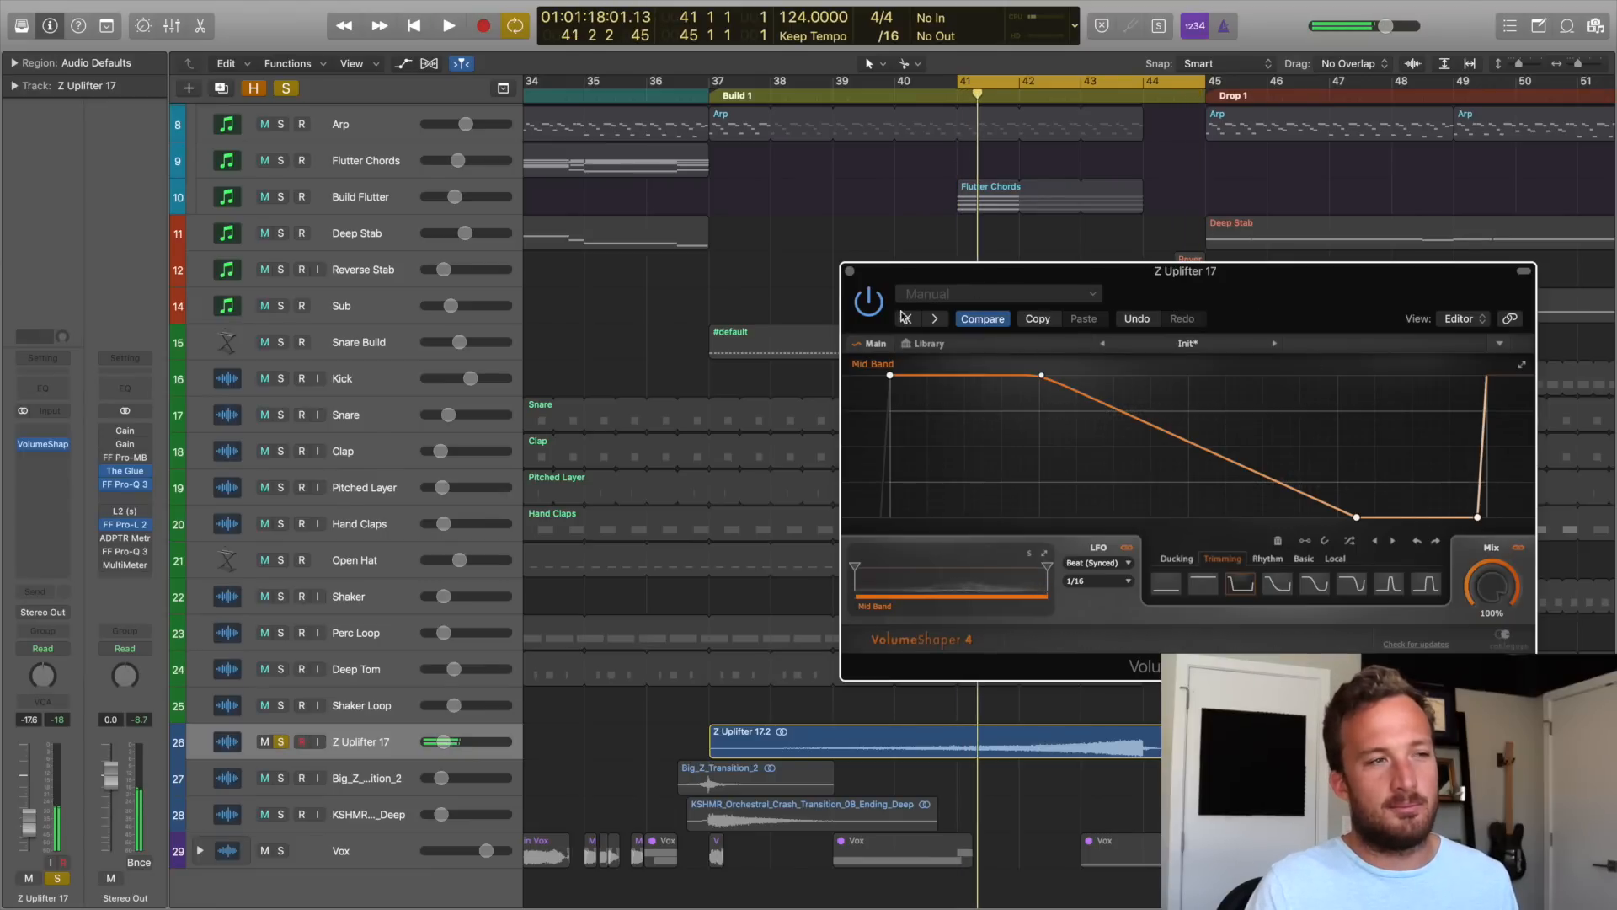
pyautogui.click(850, 272)
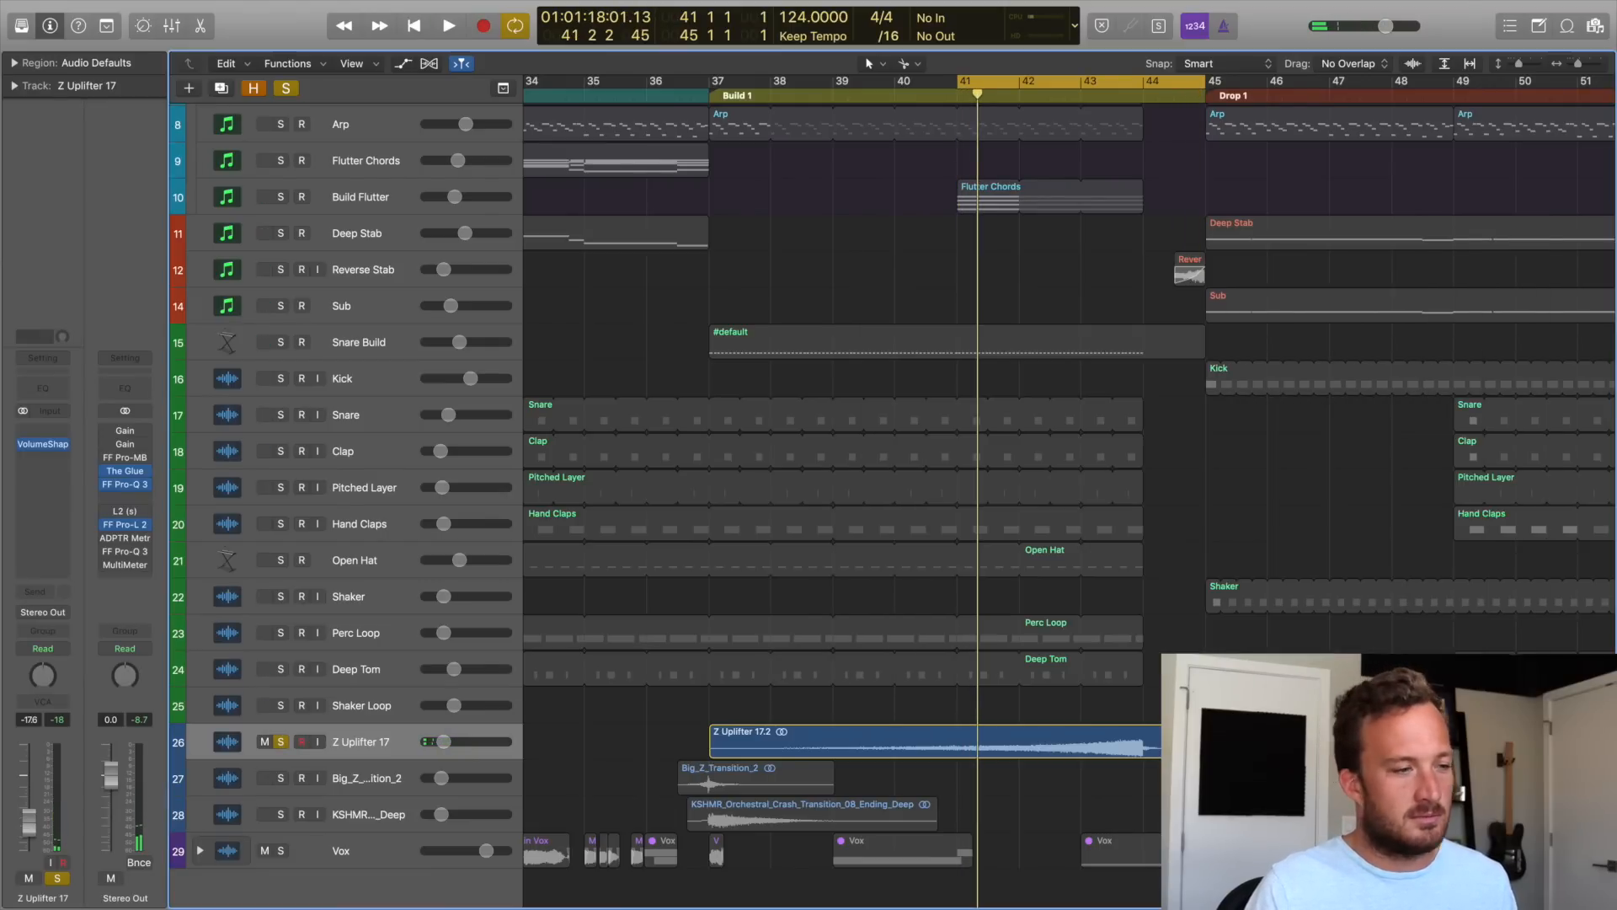
# Show track automation, choose VolumeShaper's Mid Mix as the Z Uplifter 17 automation parameter and reopen the plugin.
pyautogui.press('a')
pyautogui.click(374, 783)
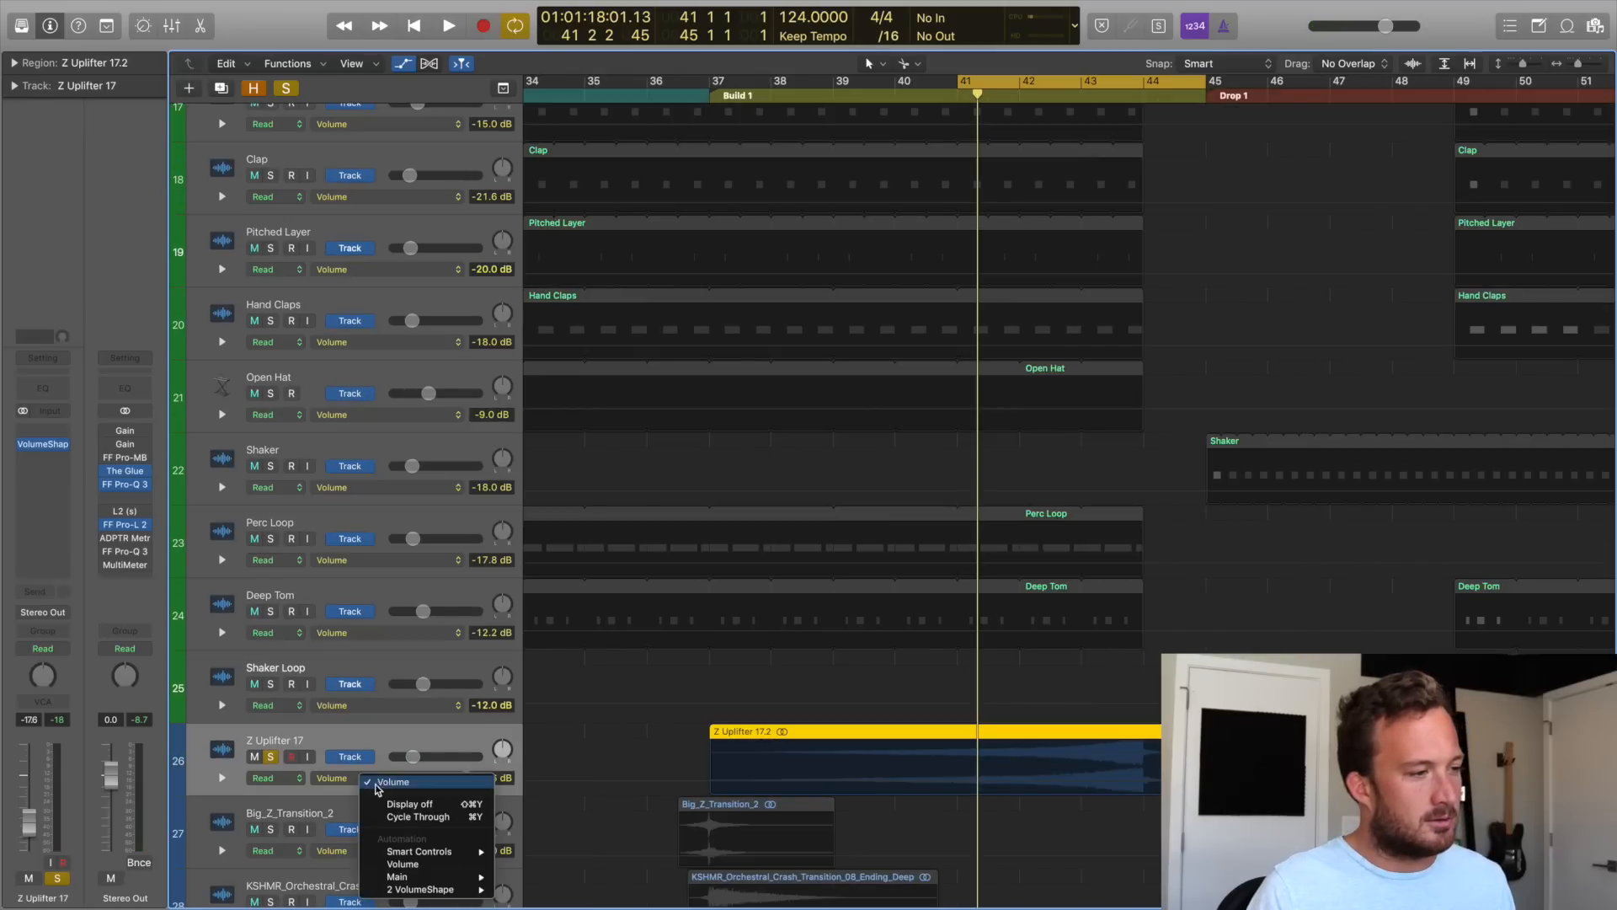
pyautogui.moveTo(447, 891)
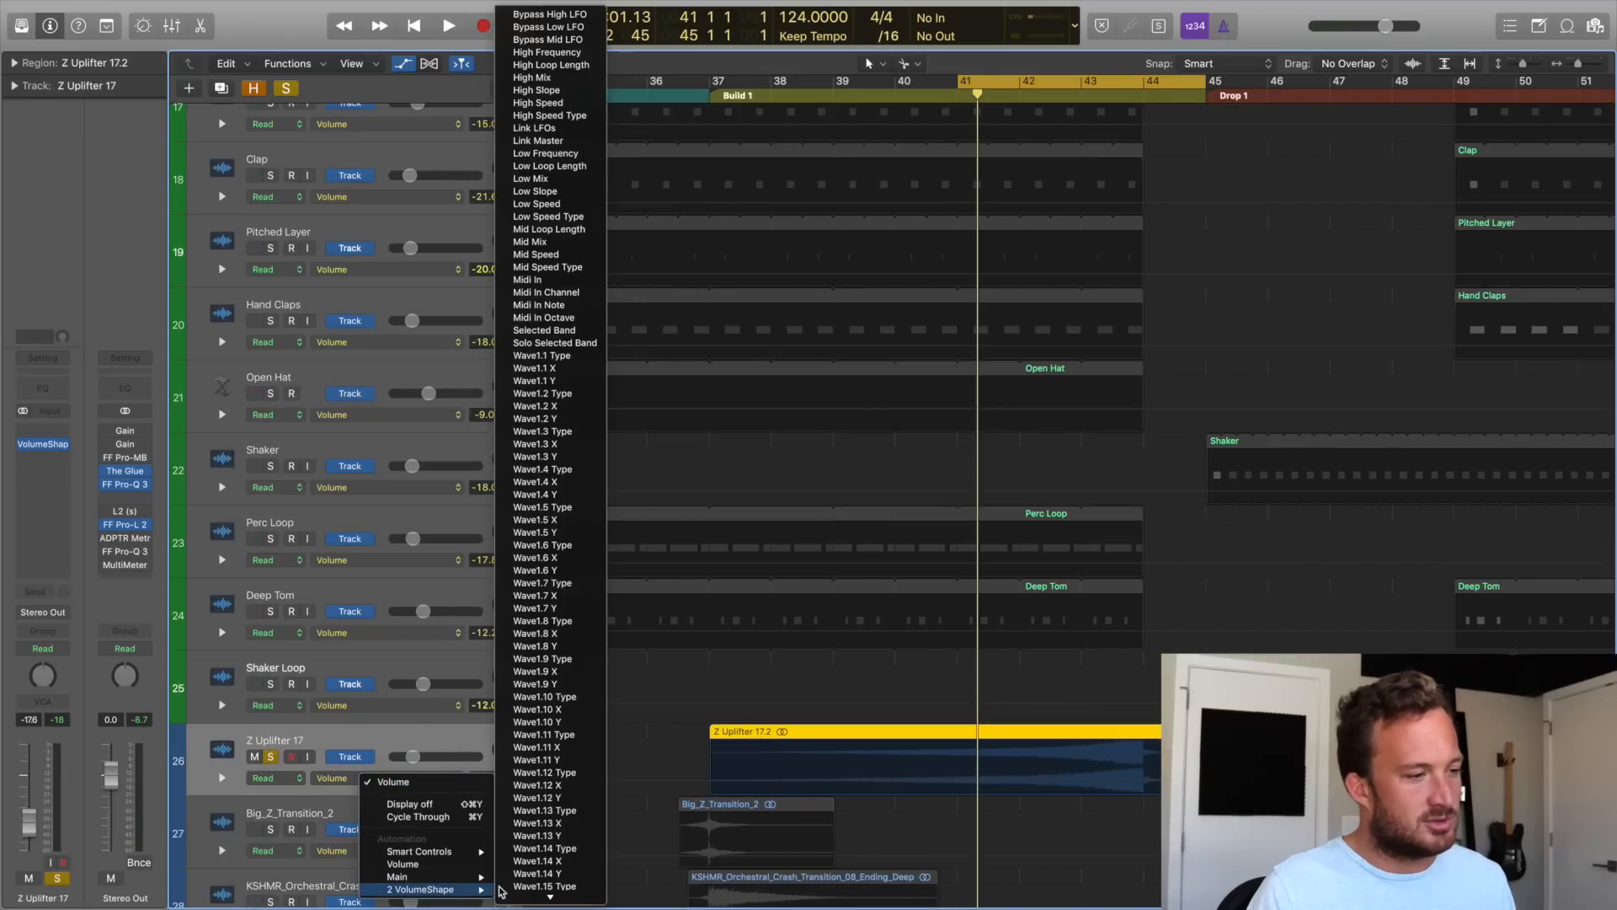
pyautogui.click(541, 243)
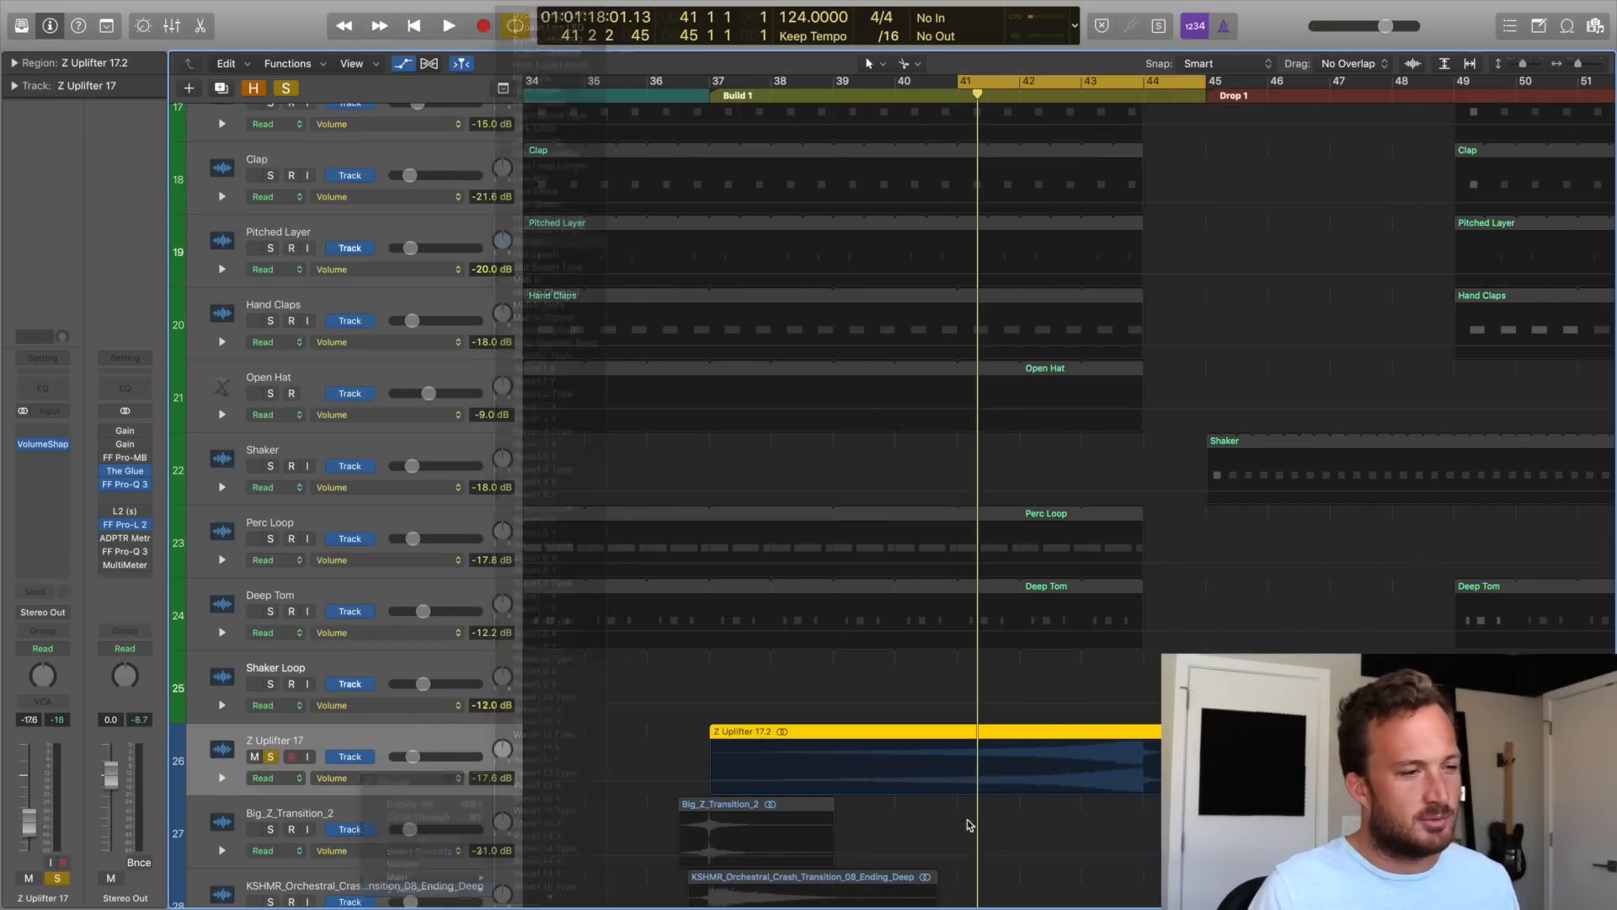
pyautogui.click(44, 444)
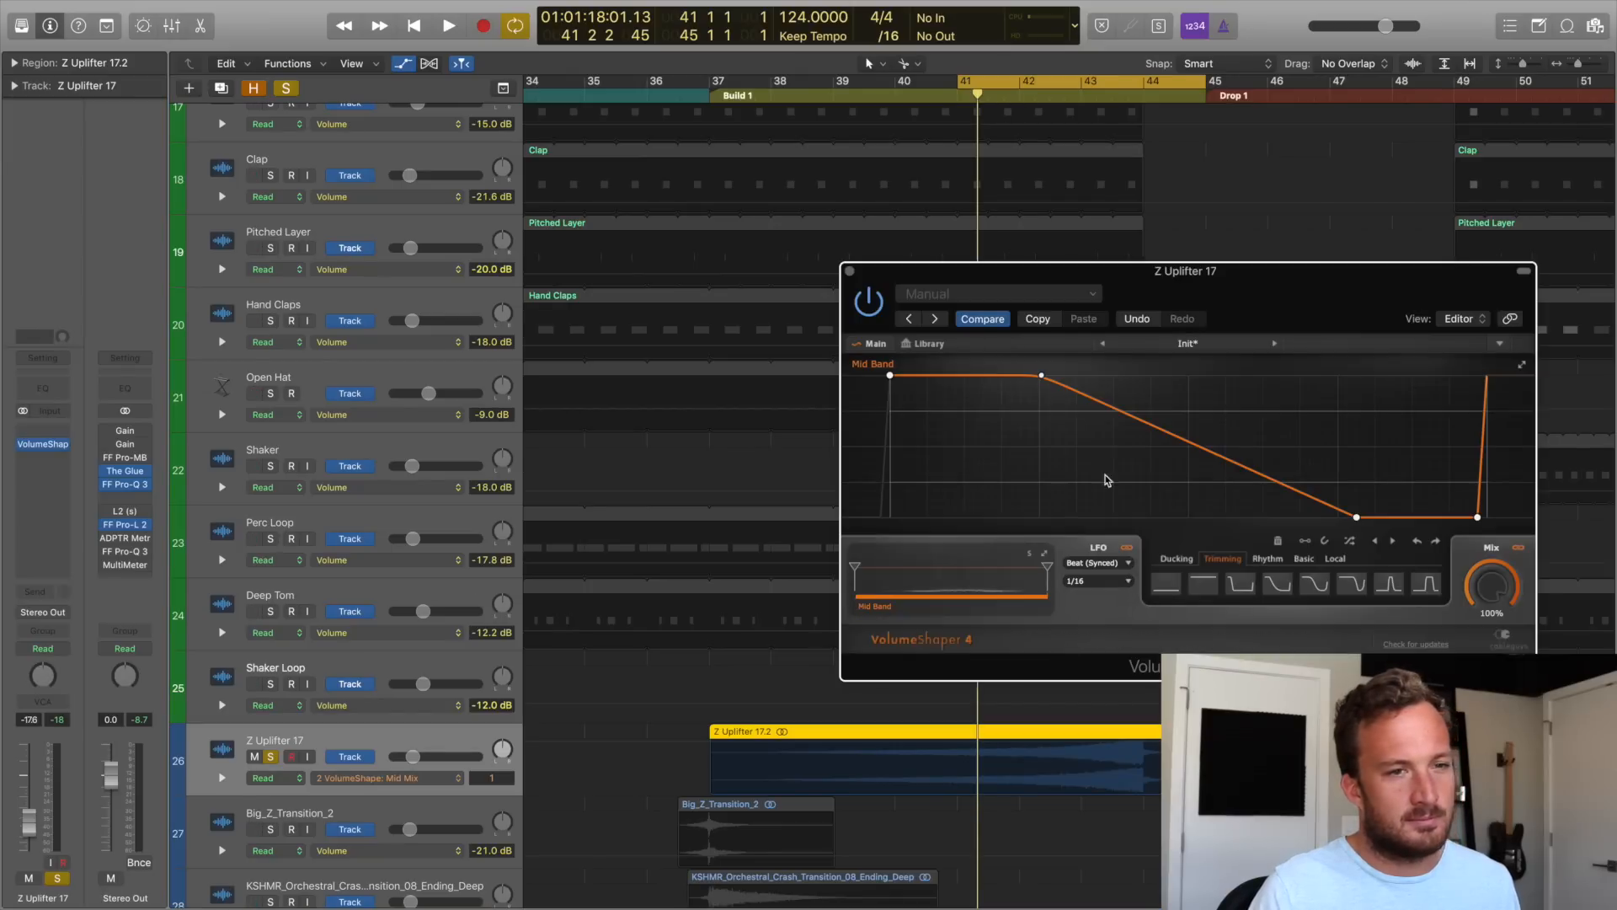
# Automate VolumeShaper's Mid Mix on Z Uplifter 17 to fall from 1 at bar 37 to 0 at bar 44 along a convex curve.
pyautogui.click(849, 272)
pyautogui.press('a')
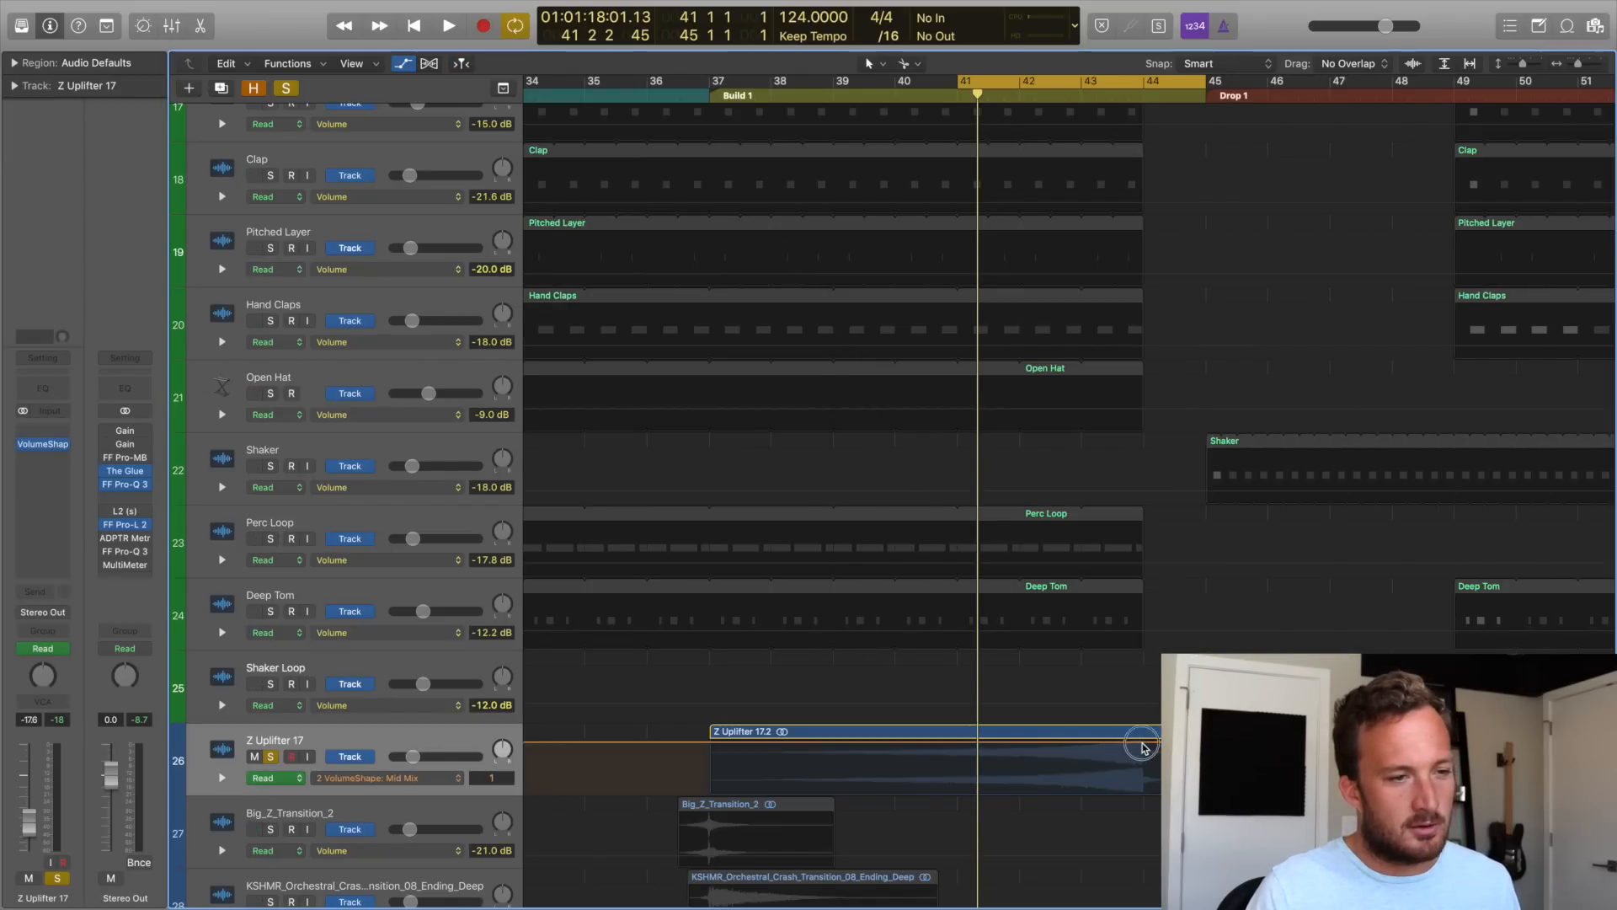
pyautogui.moveTo(1142, 745); pyautogui.dragTo(1143, 793)
pyautogui.moveTo(1011, 777); pyautogui.dragTo(1030, 711)
# Turn off the cycle, unsolo Z Uplifter 17 and play the full mix from just before Build 1.
pyautogui.click(692, 96)
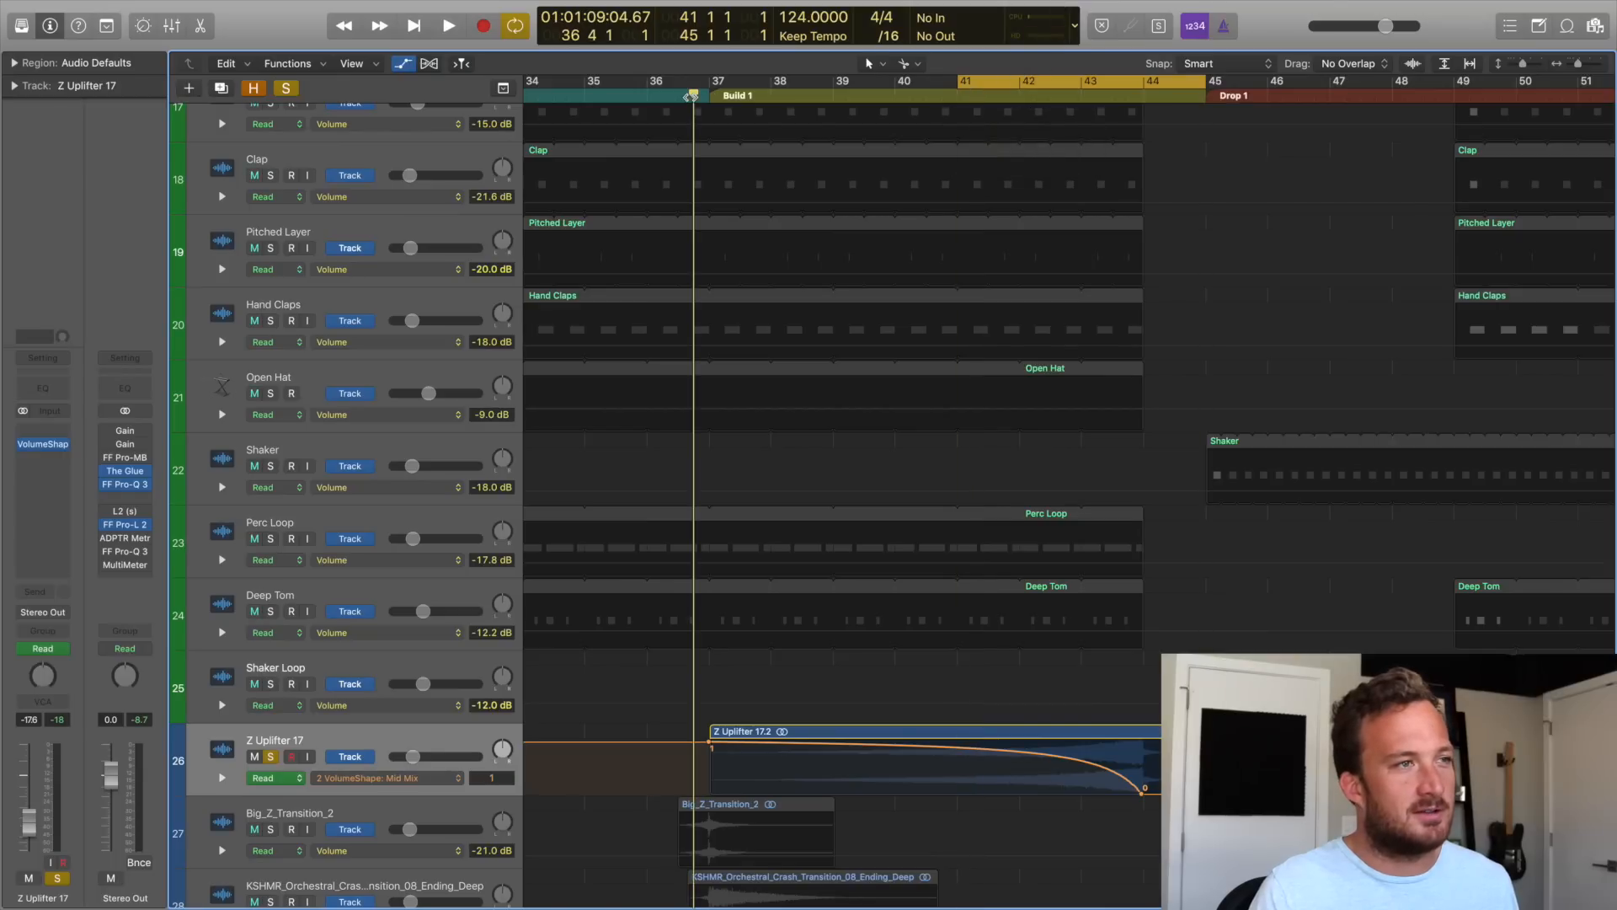
pyautogui.click(996, 78)
pyautogui.click(279, 757)
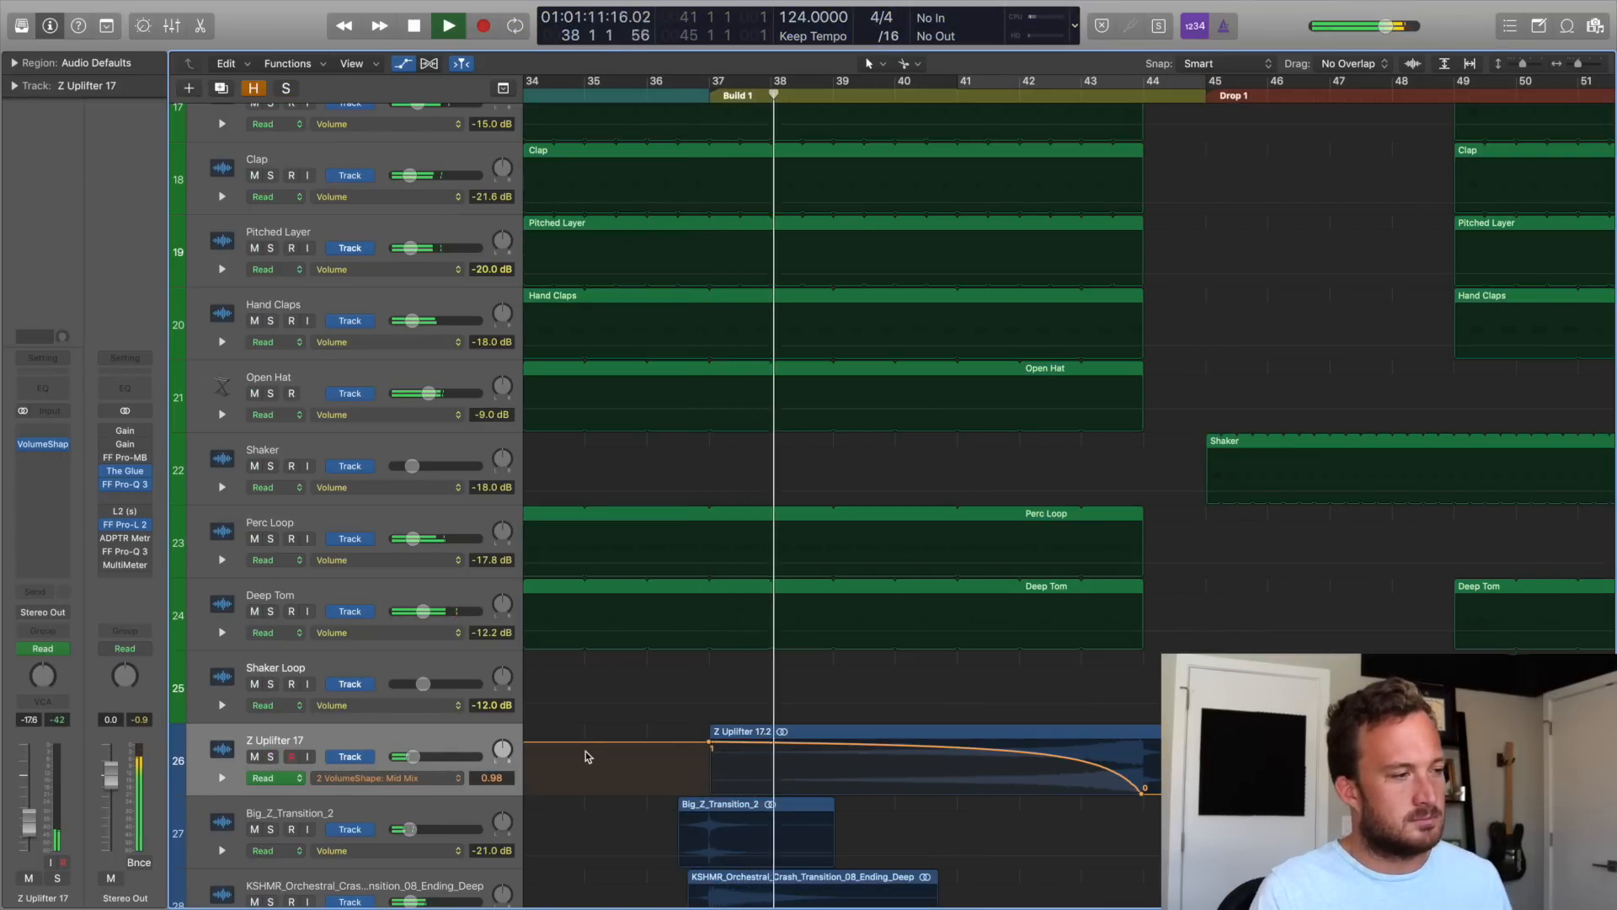
# Toggle solo and mute on Z Uplifter 17 during playback to compare the build with and without it.
pyautogui.click(271, 756)
pyautogui.click(271, 756)
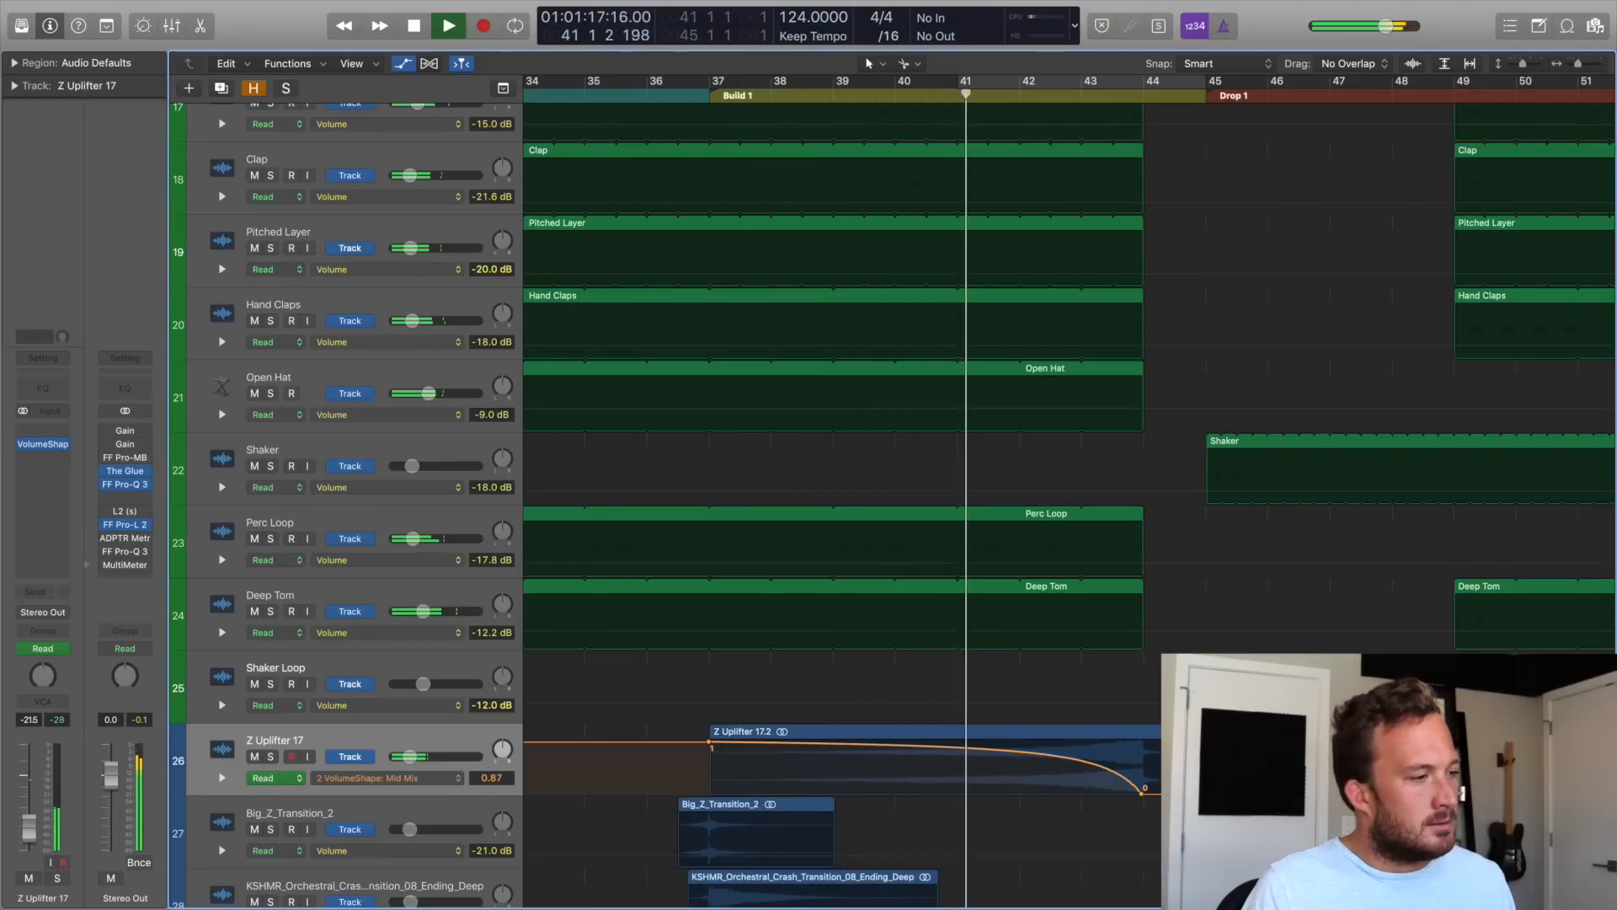
pyautogui.click(254, 757)
pyautogui.click(255, 757)
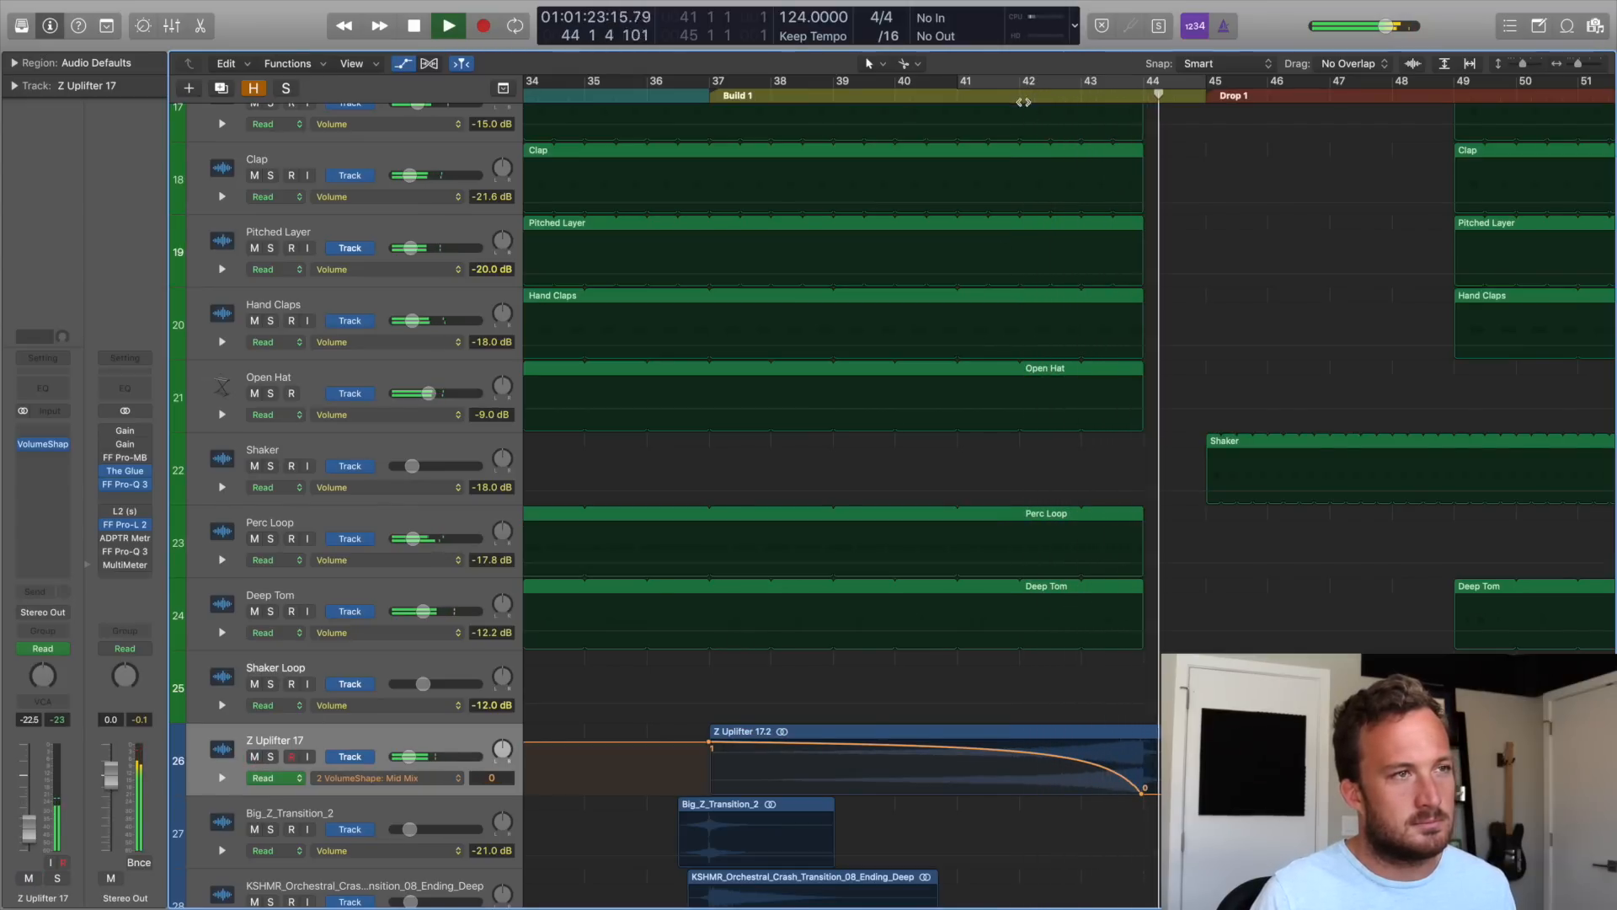
pyautogui.press('space')
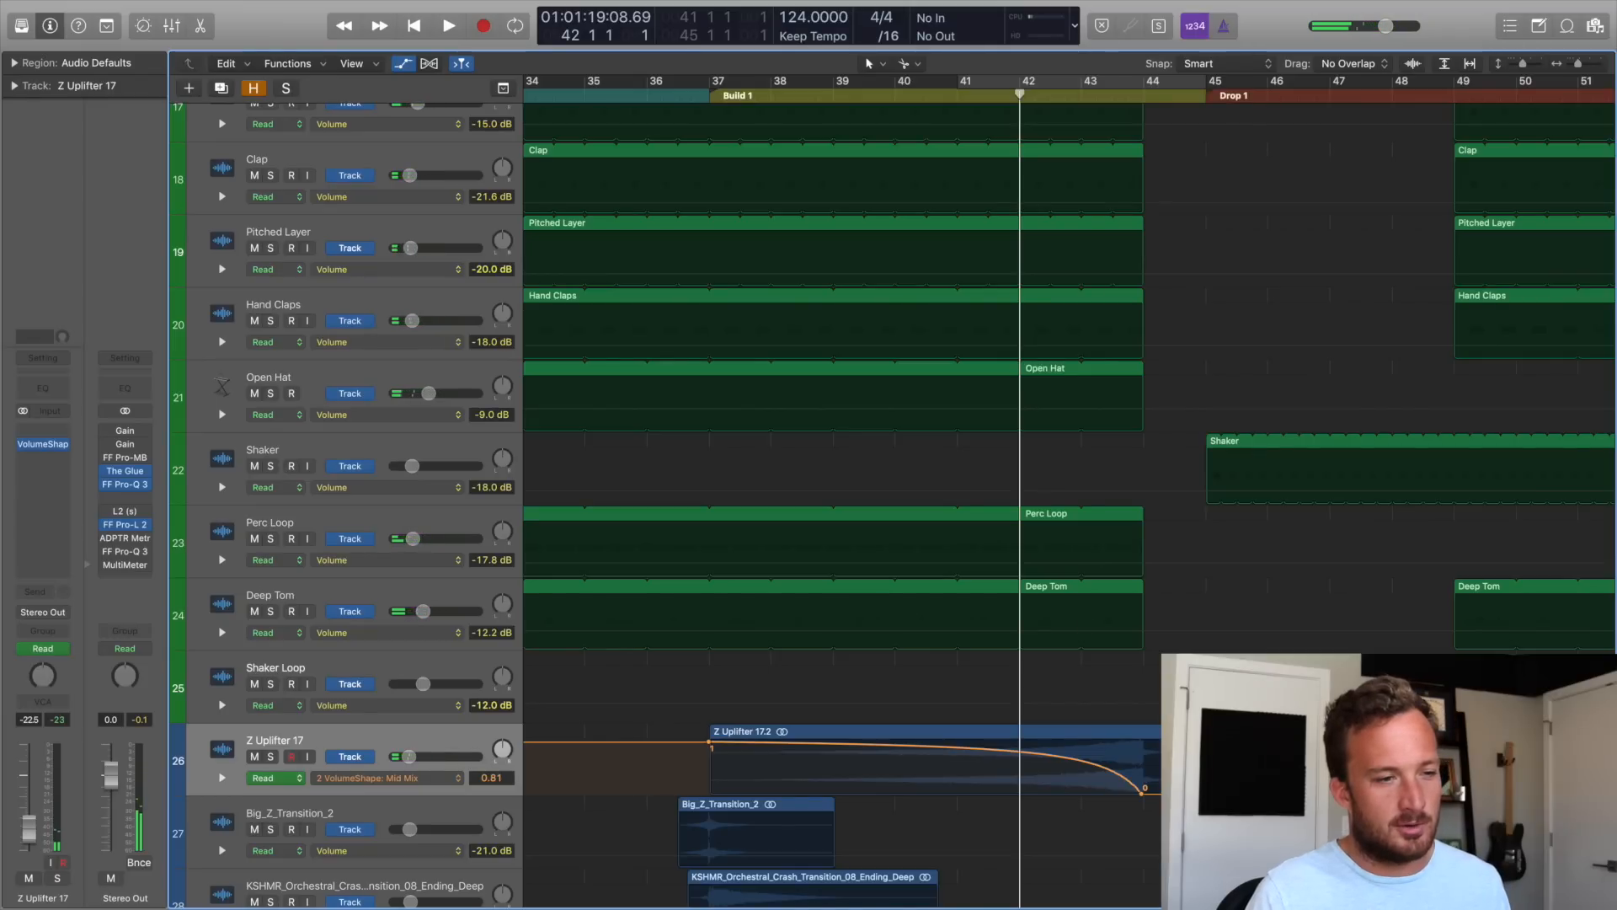
# Try the Mid Mix automation's bar 44 point at 1 while playing the end of Build 1.
pyautogui.press('space')
pyautogui.moveTo(1143, 790); pyautogui.dragTo(1142, 742)
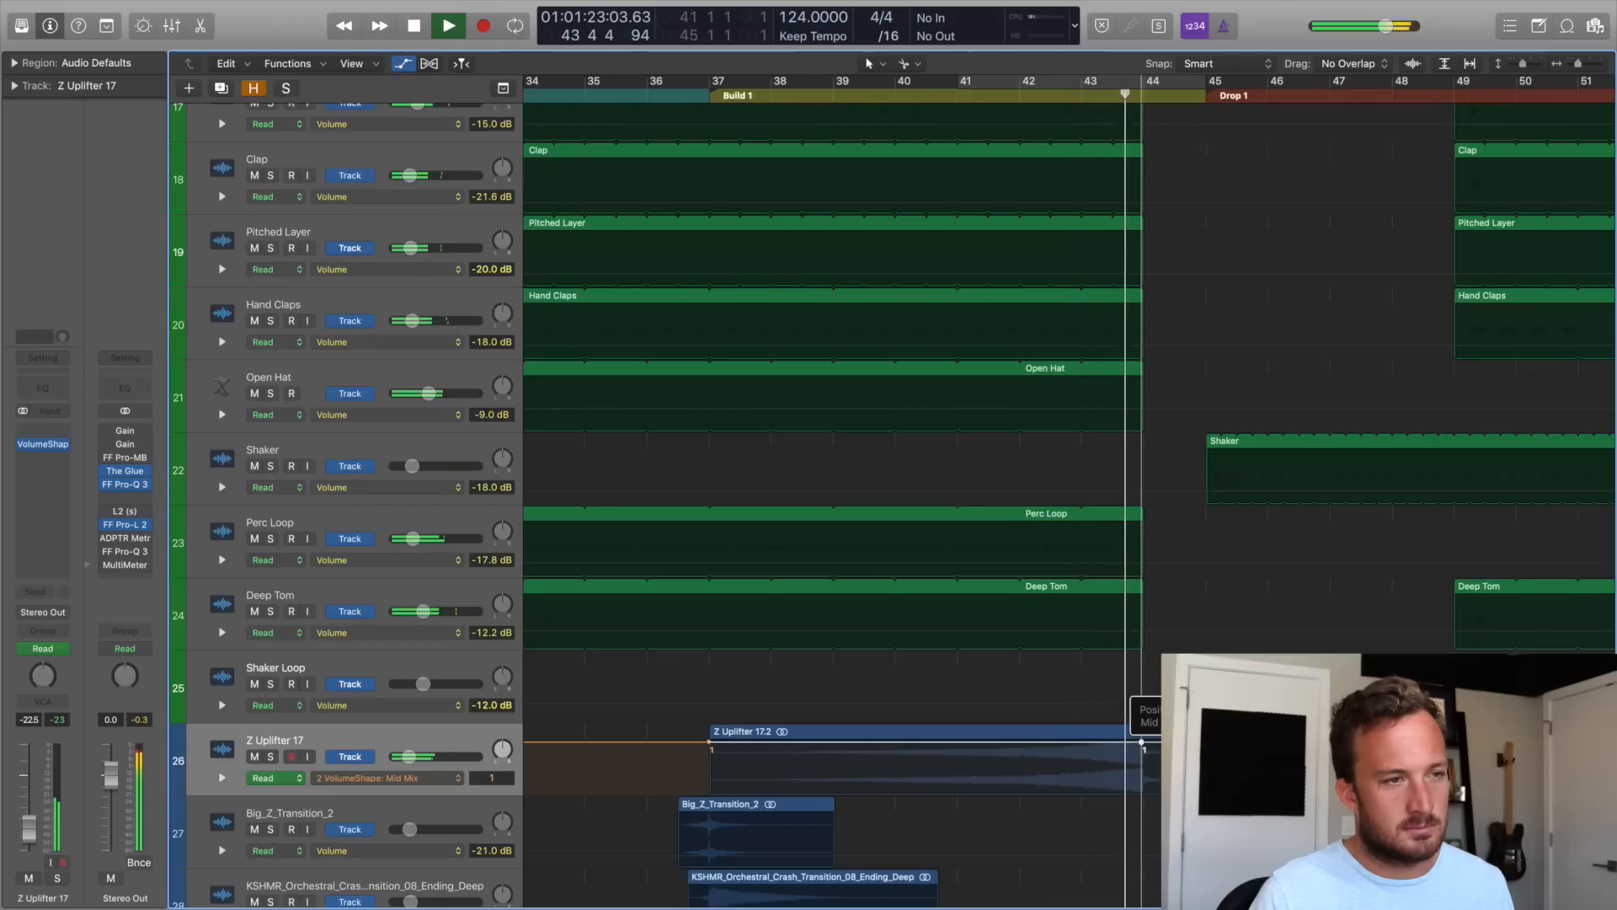
pyautogui.press('space')
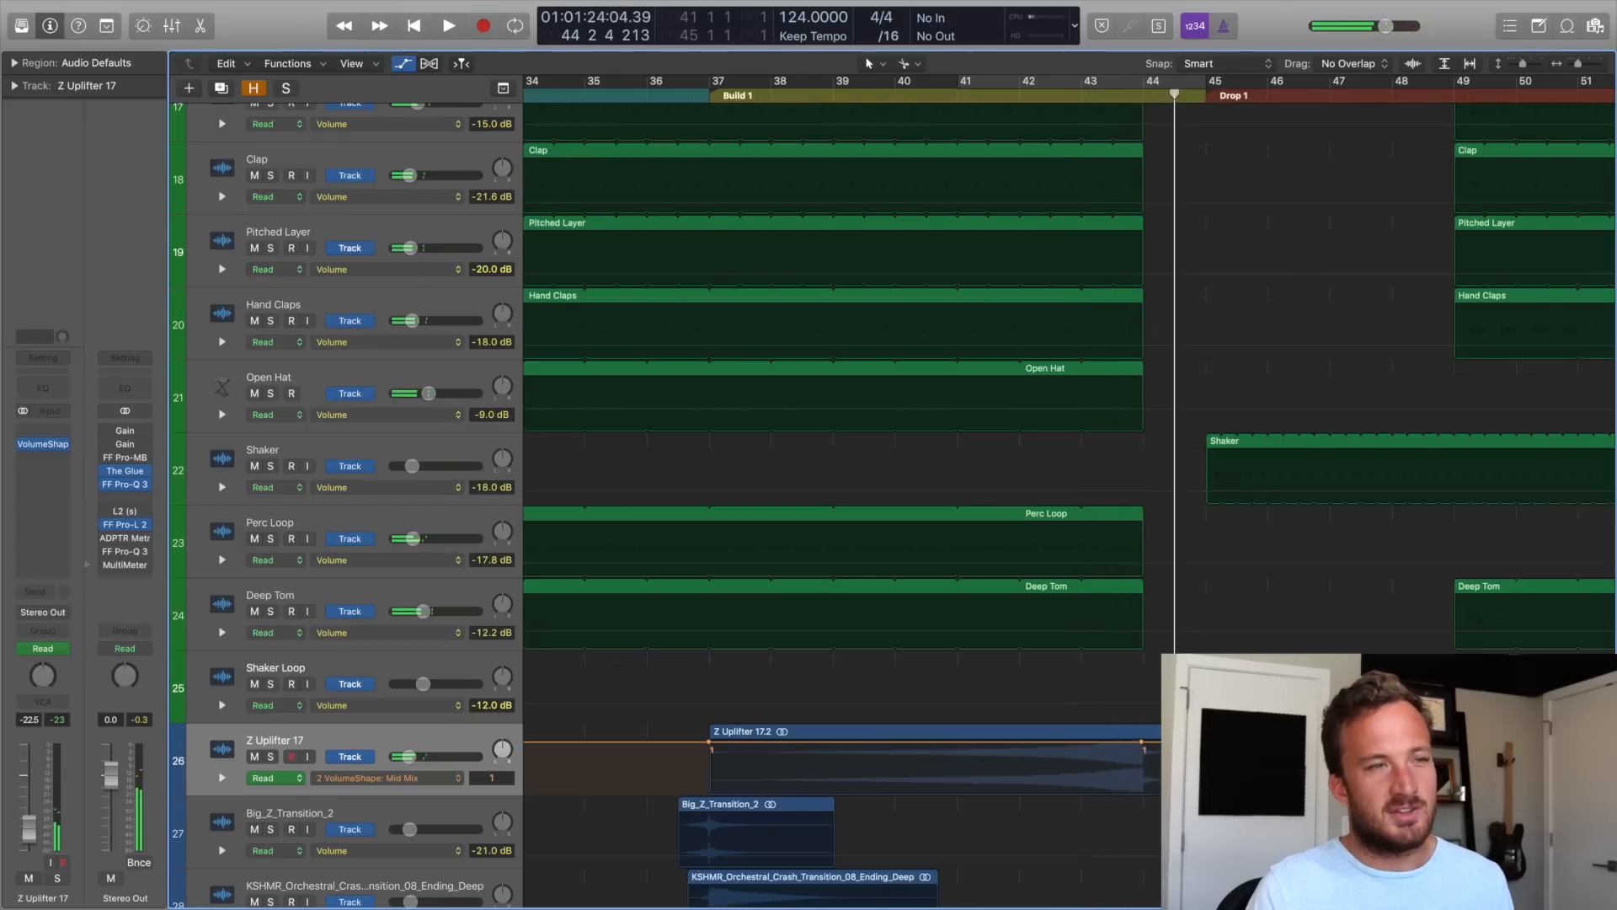
# Set the Mid Mix automation's bar 44 point to 0.49 and play the last bars before Drop 1.
pyautogui.click(1142, 741)
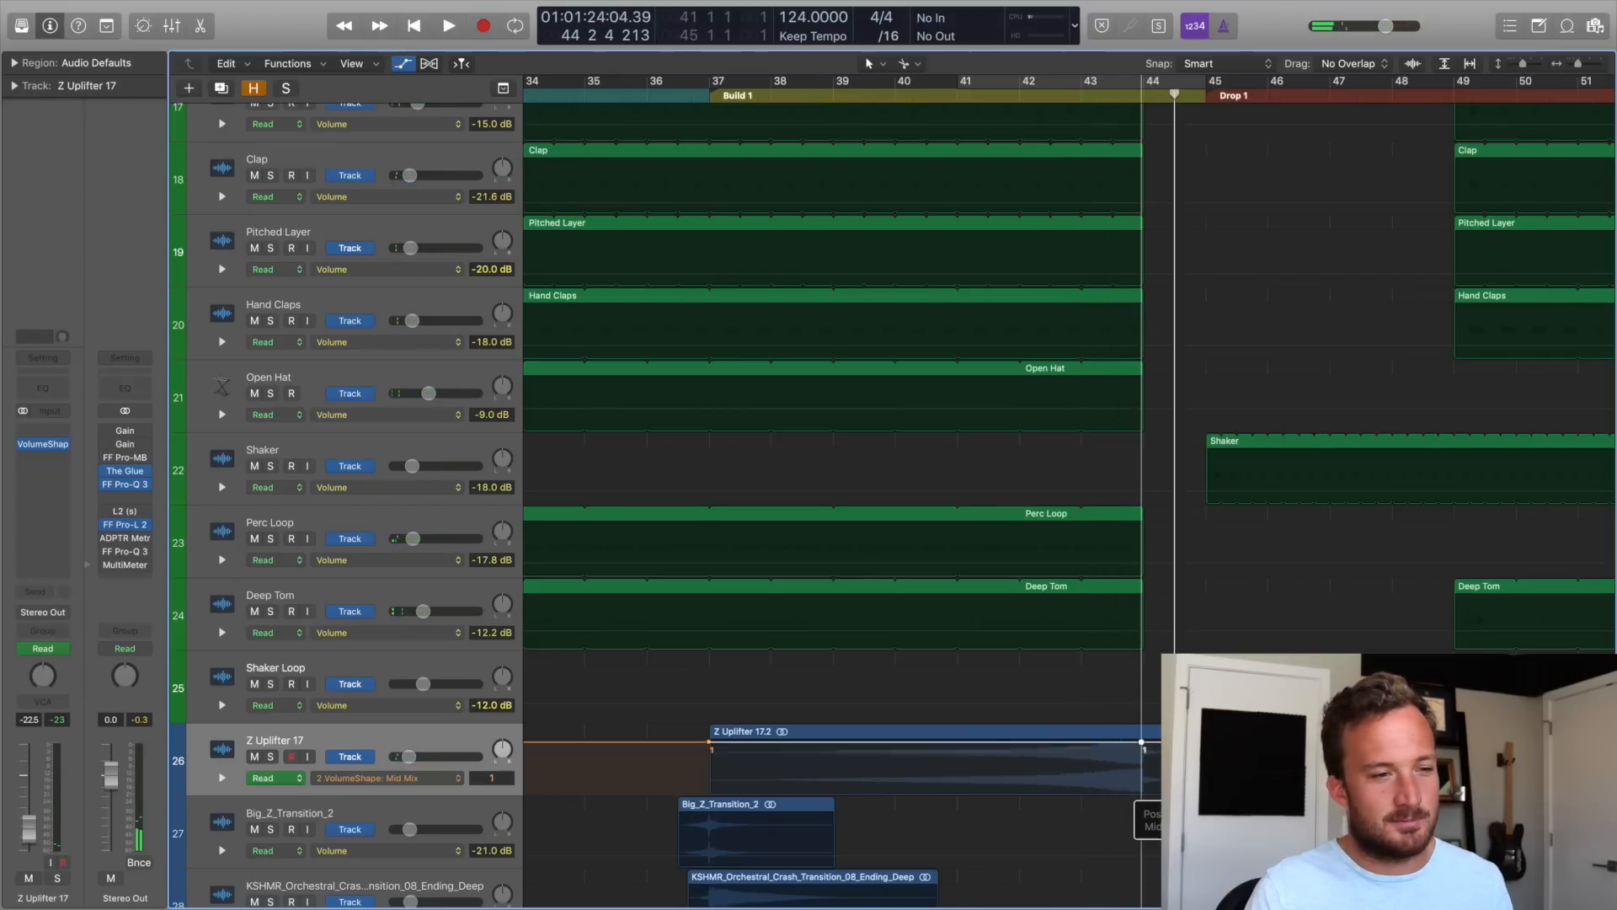
pyautogui.scroll(-1, 1054, 101)
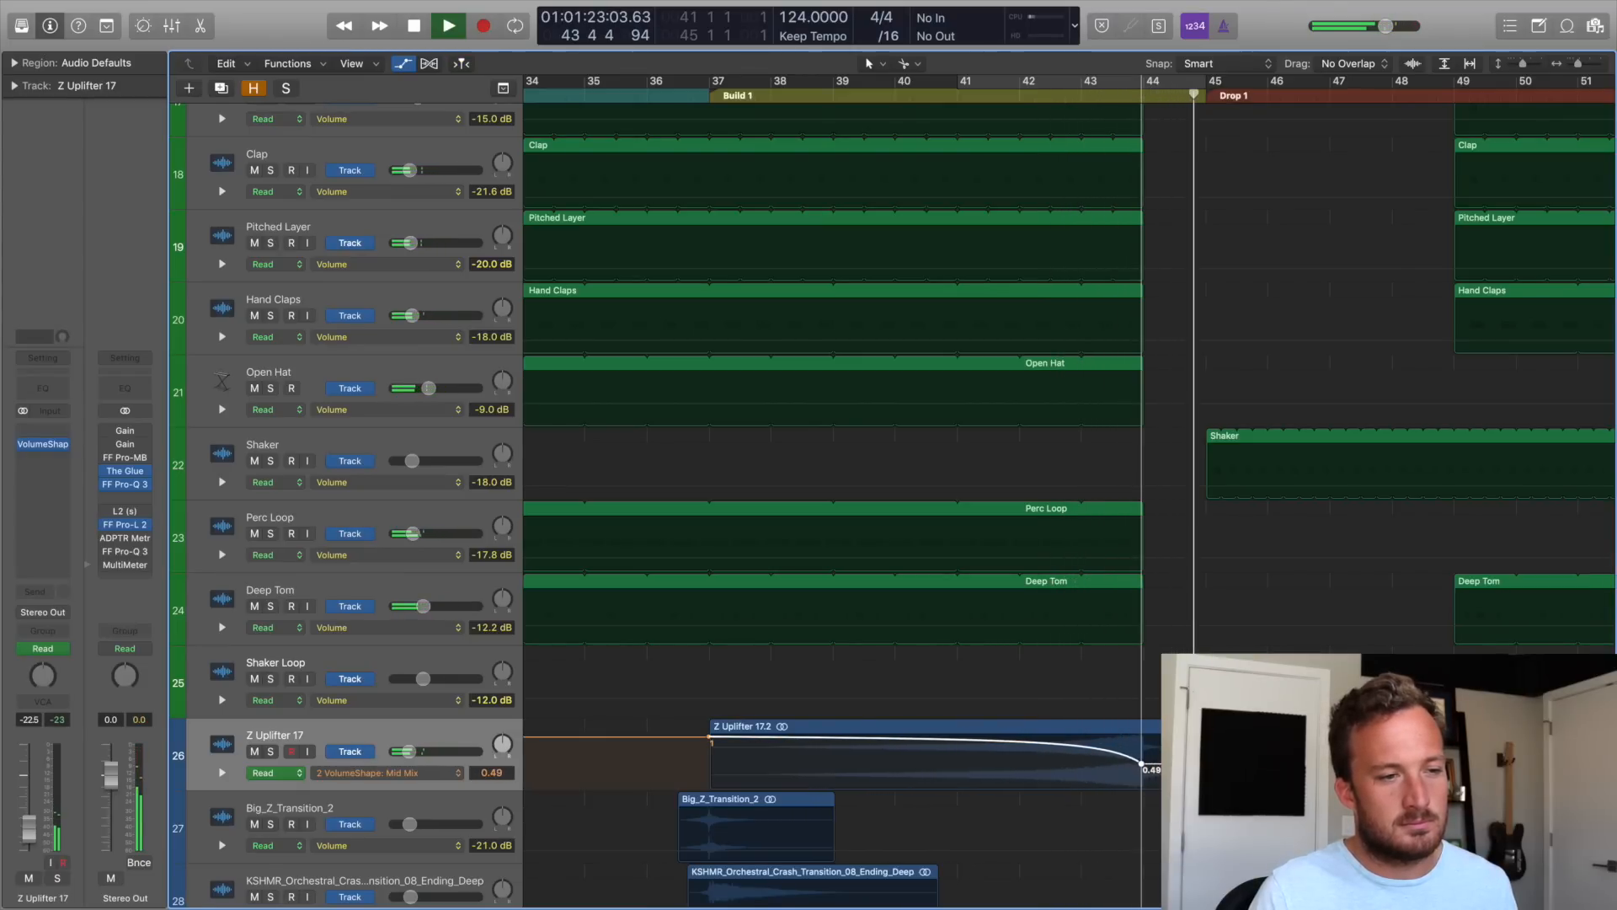
pyautogui.press('space')
pyautogui.click(1065, 92)
pyautogui.press('space')
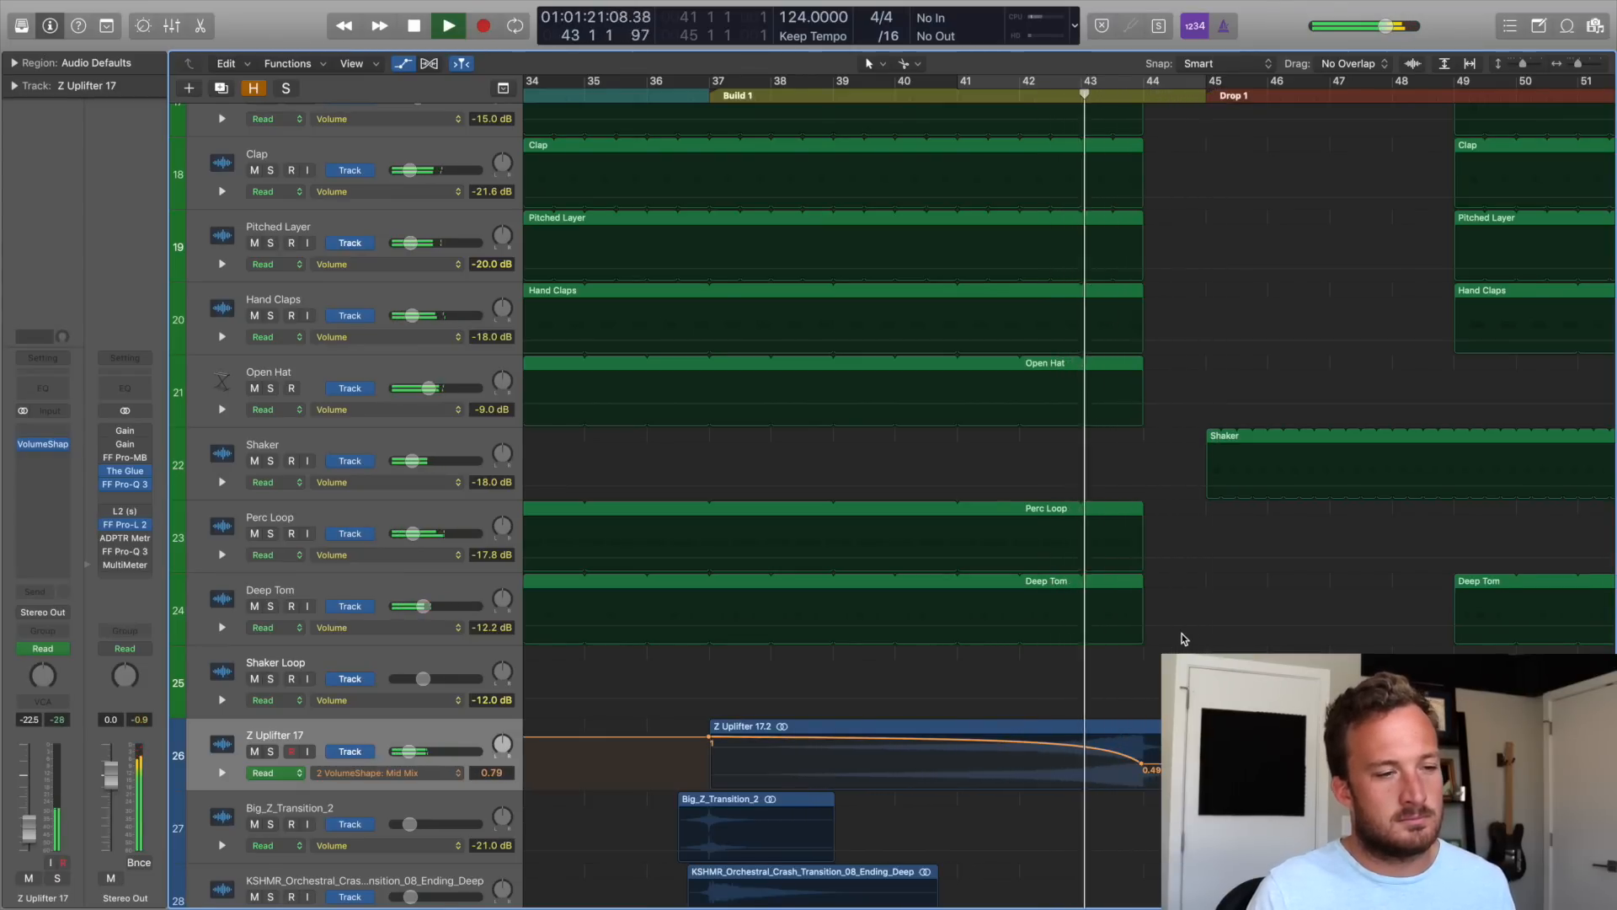
pyautogui.hscroll(5, 1180, 636)
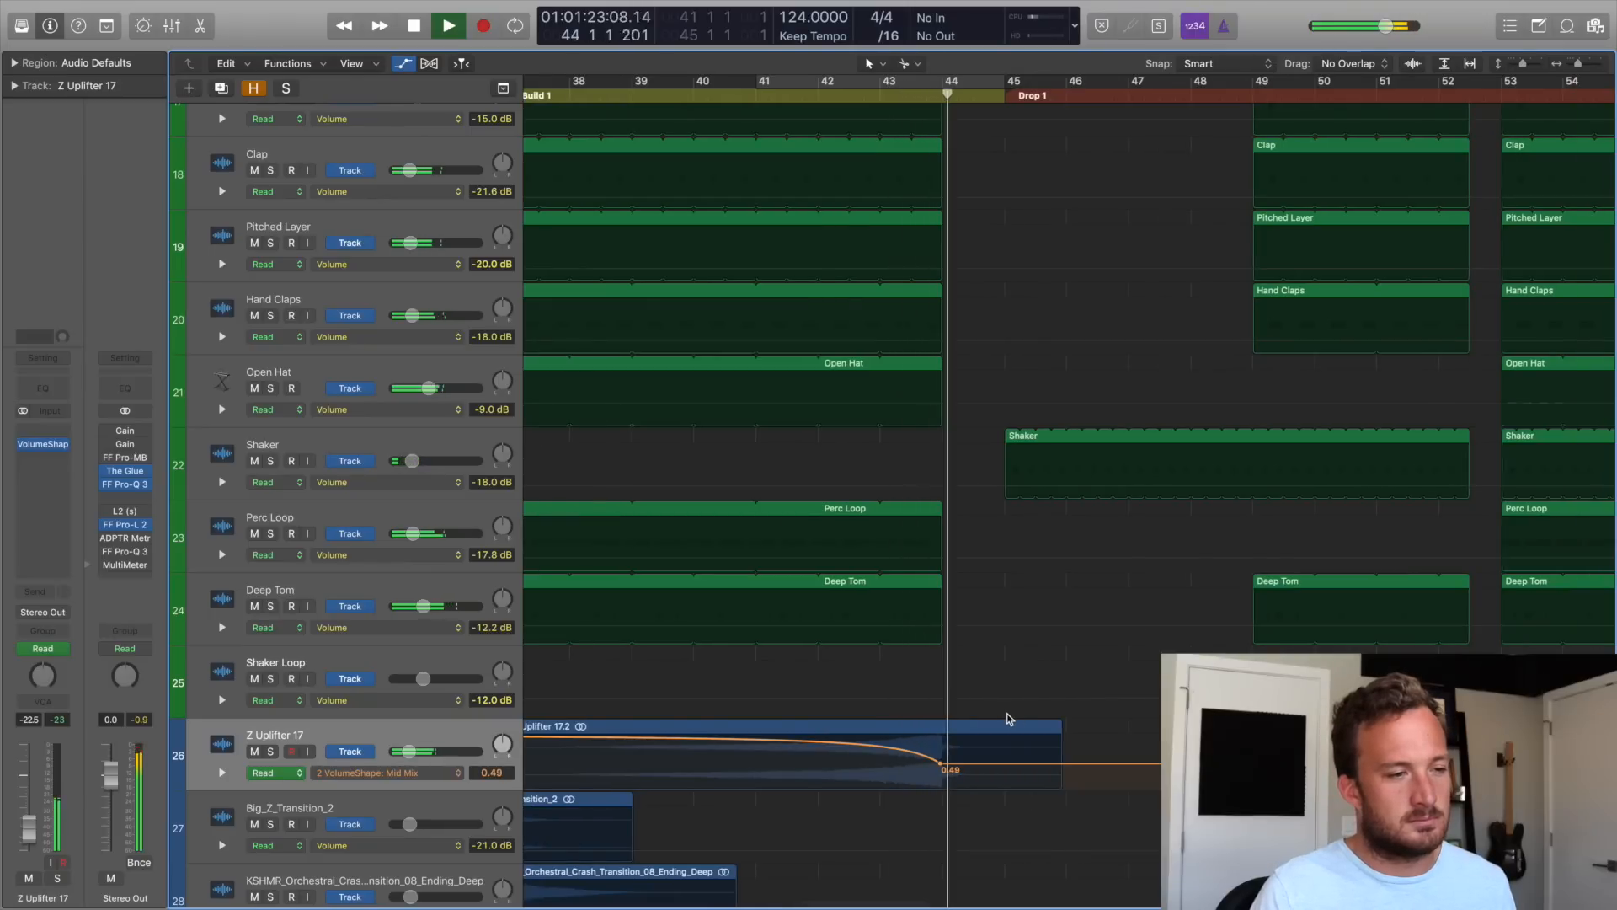
pyautogui.press('space')
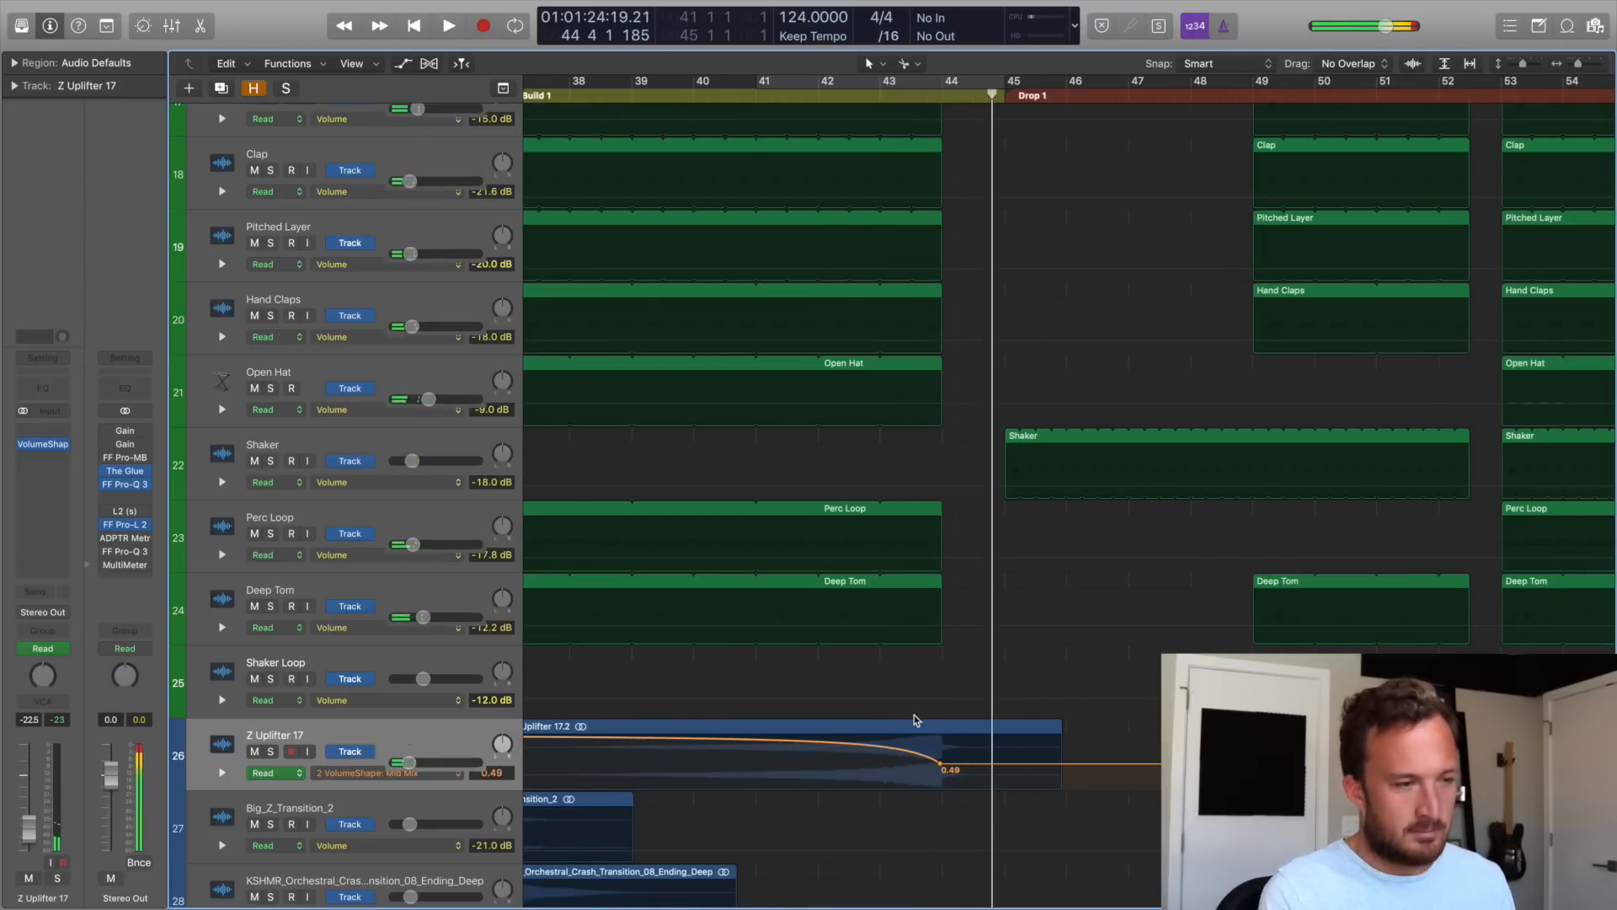
# Hide the automation, split the uplifter region at bar 44 and move its tail onto a new audio track with the same settings.
pyautogui.press('a')
pyautogui.click(942, 741)
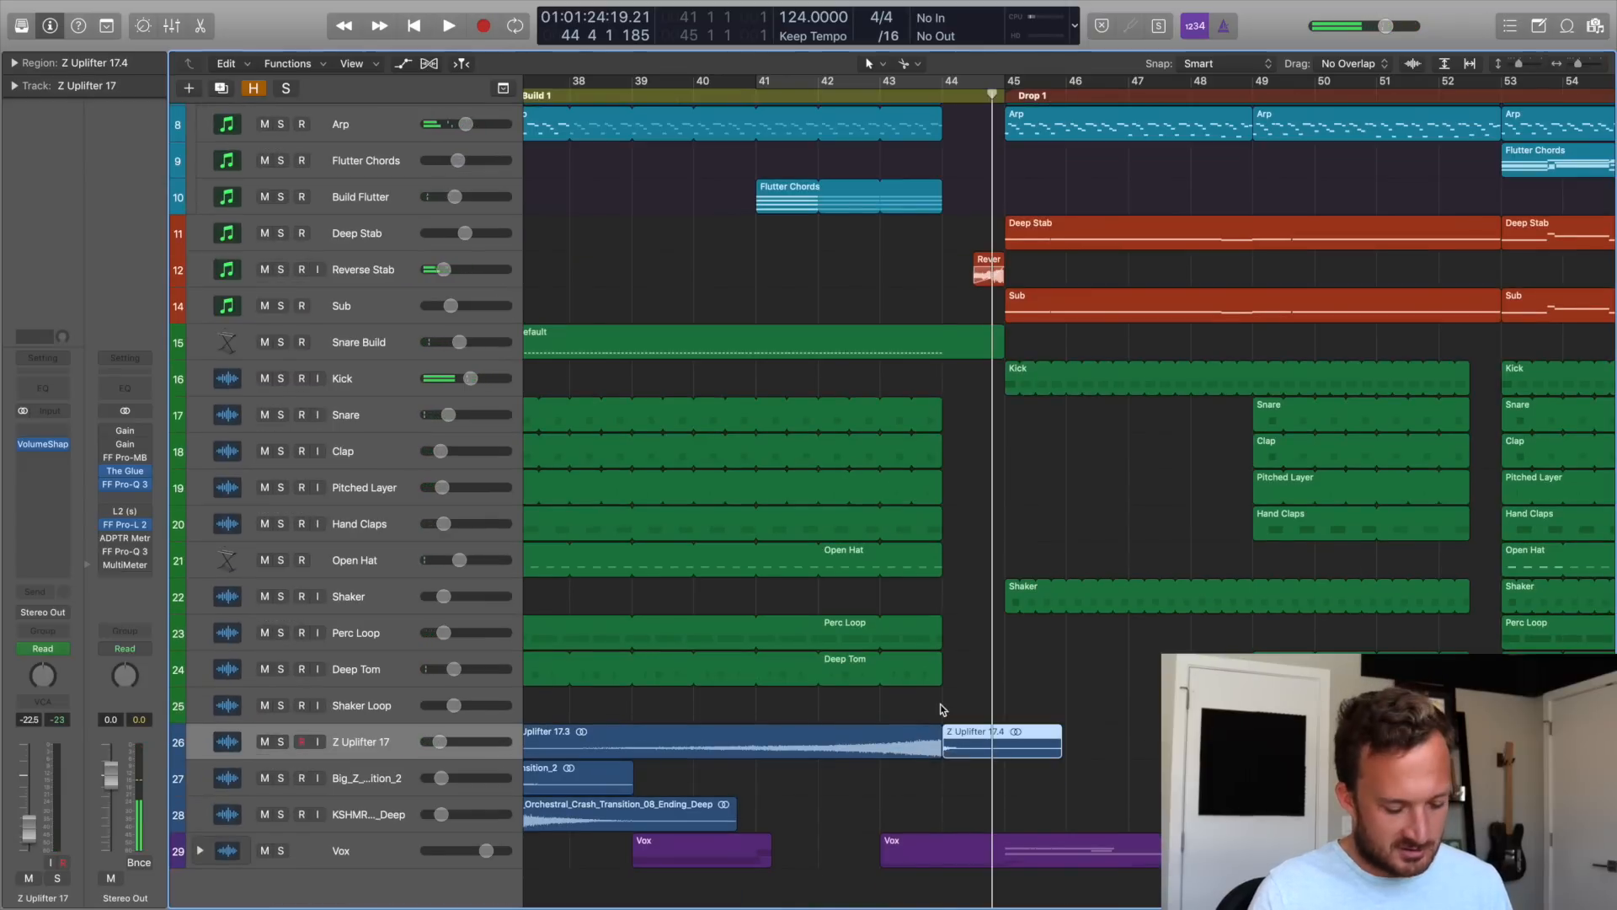
pyautogui.press('alt+super+a')
pyautogui.moveTo(969, 743); pyautogui.dragTo(968, 771)
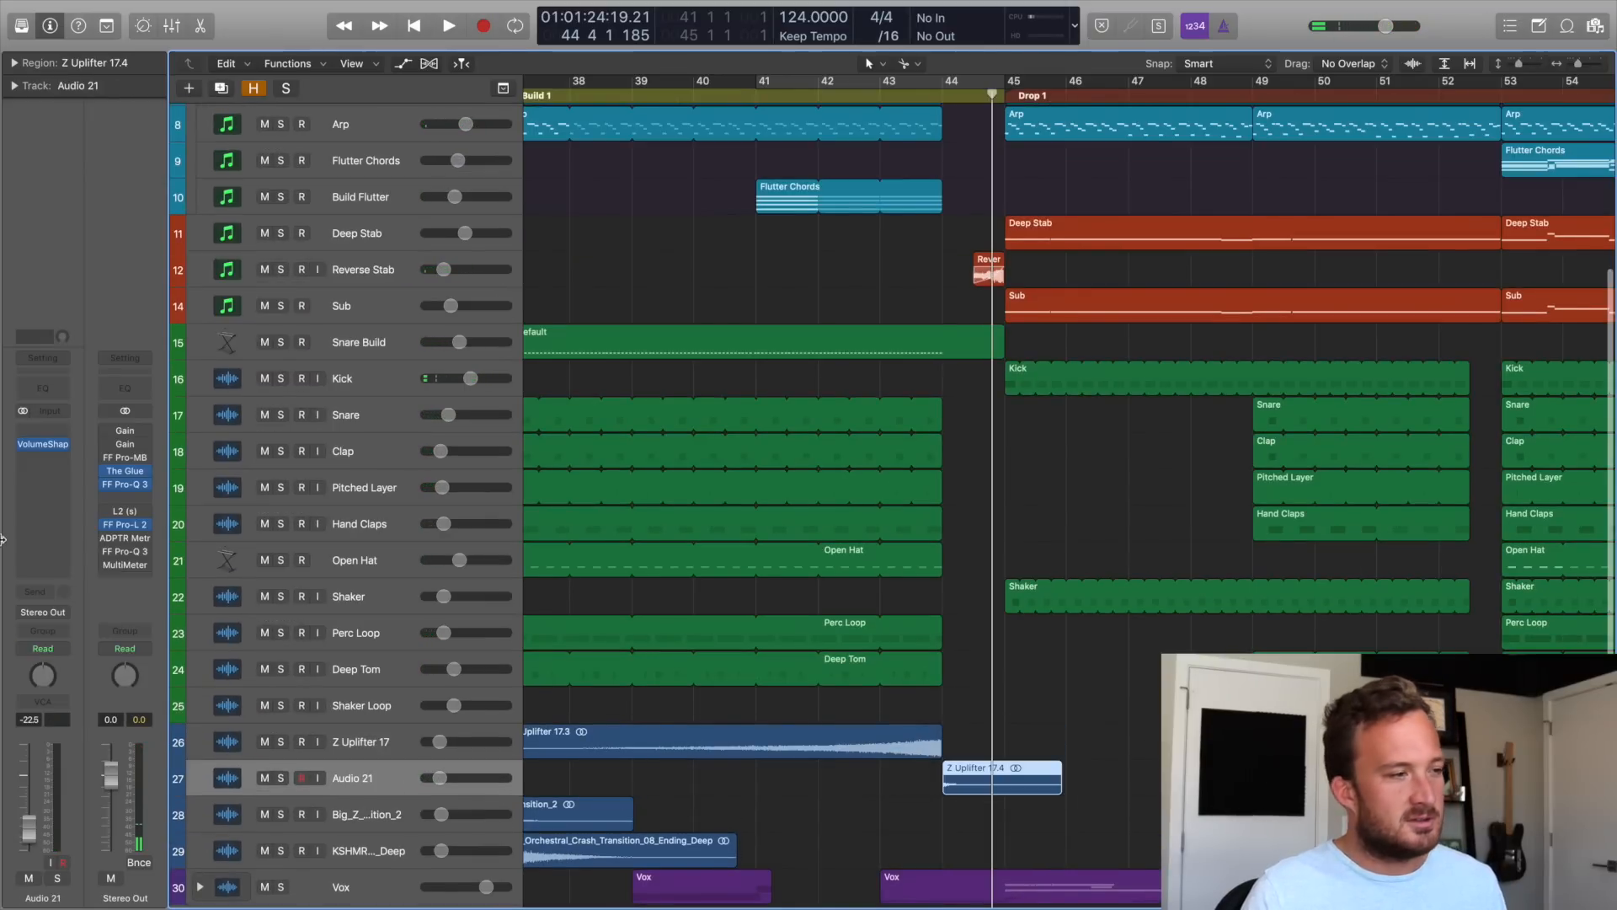
# Bypass VolumeShaper on the uplifter tail's track, cut the tail at the start of Drop 1 and delete the part after it.
pyautogui.press('space')
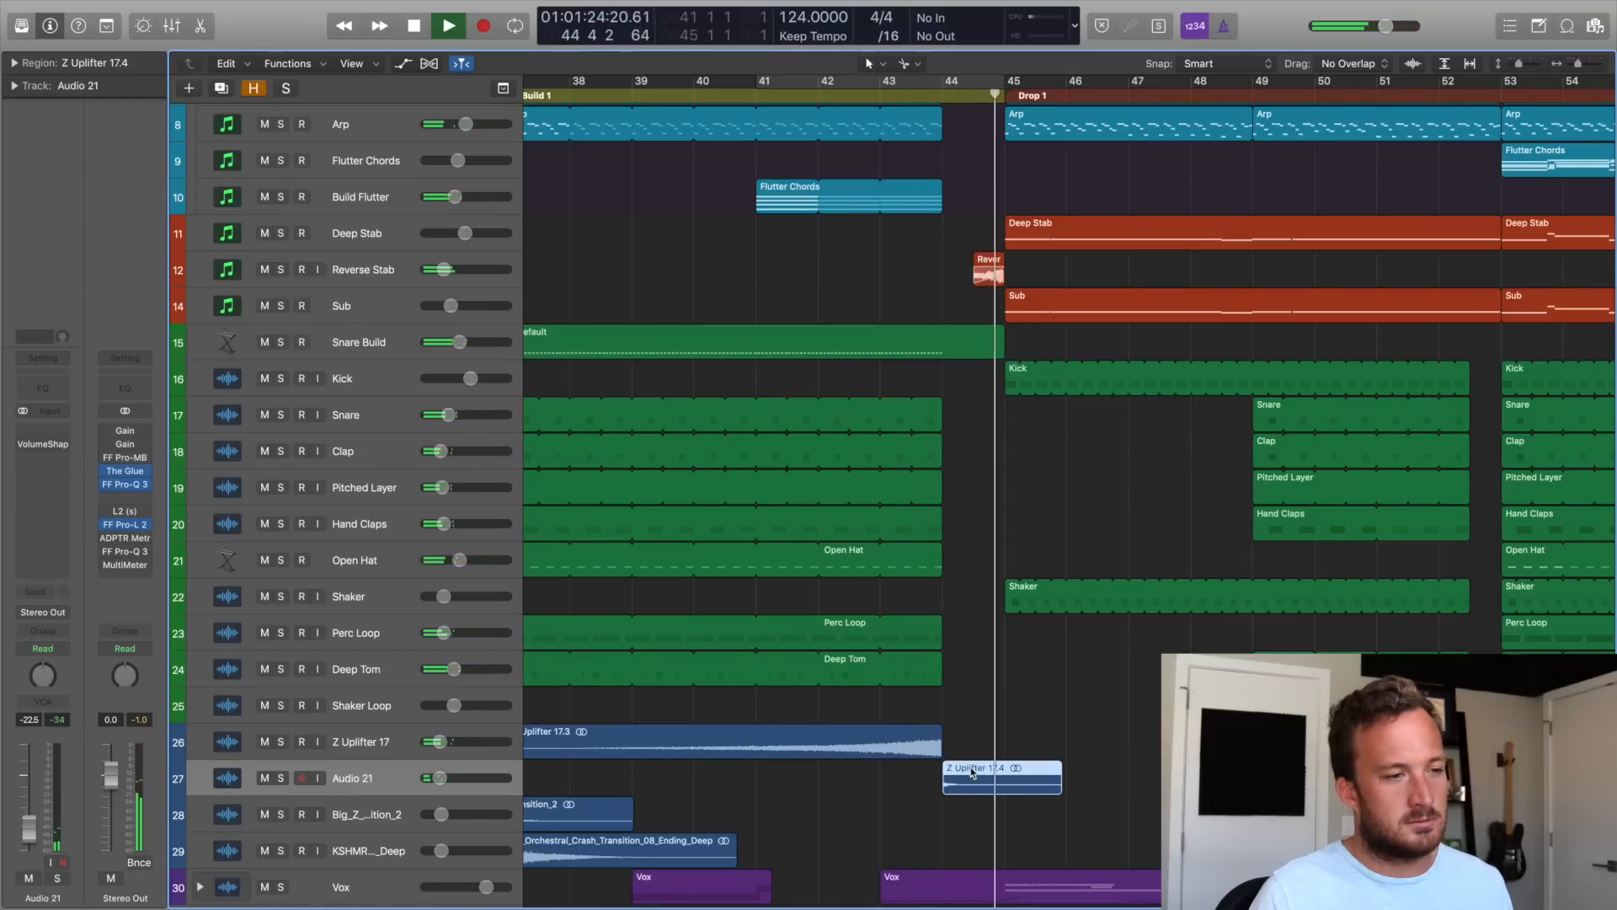
pyautogui.keyDown('super'); pyautogui.click(1005, 779); pyautogui.keyUp('super')
pyautogui.press('BackSpace')
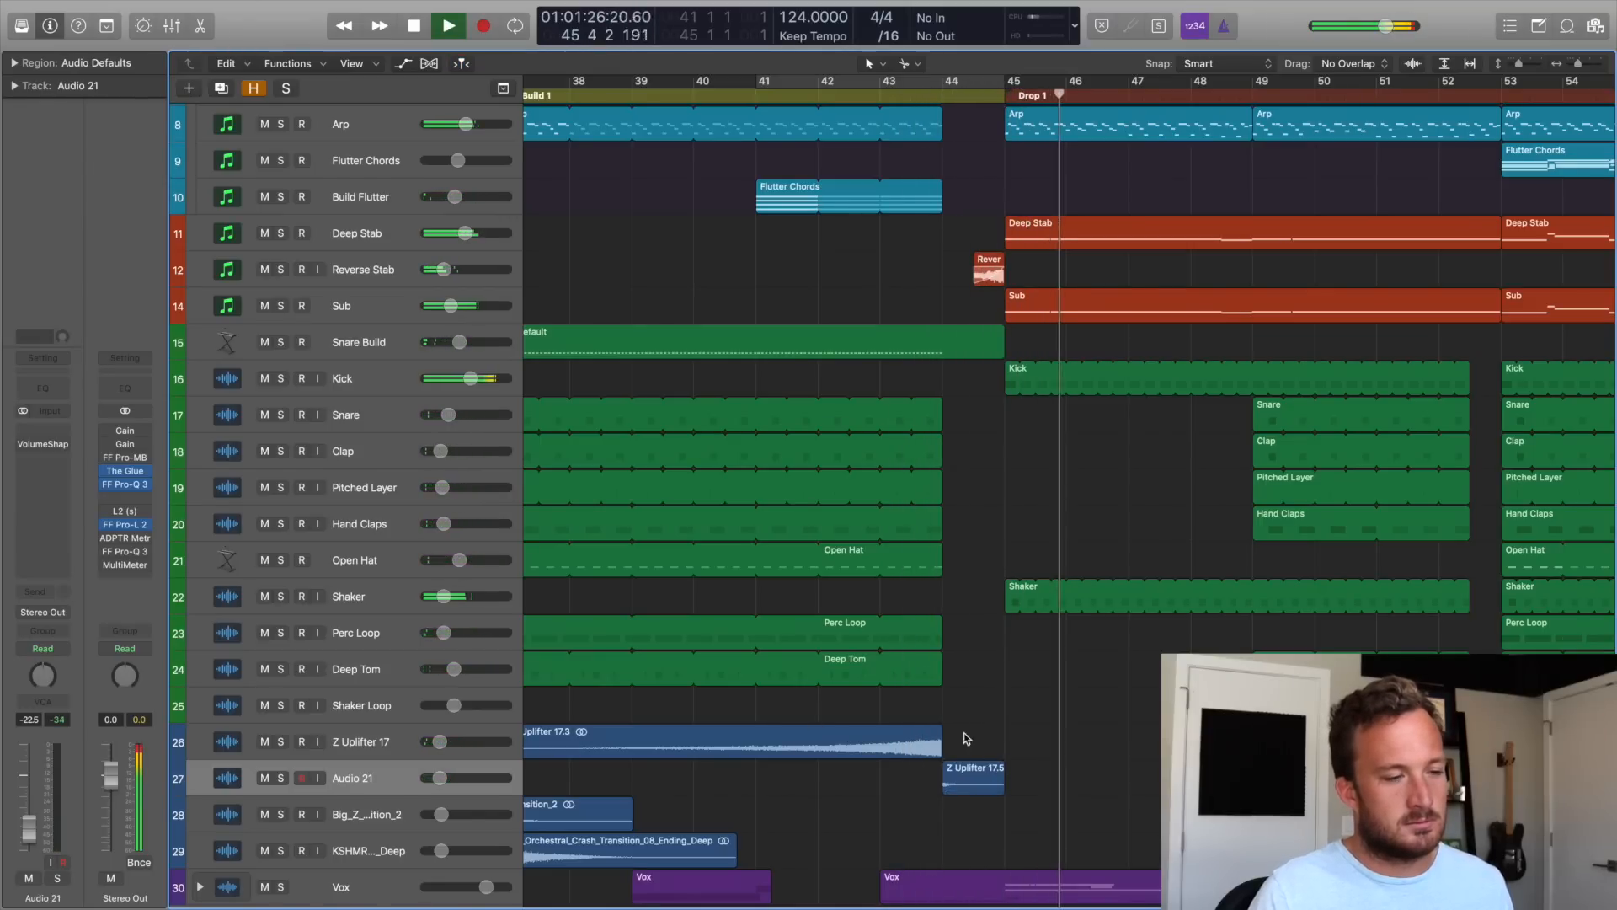
# Stop playback and recolor the uplifter and transition regions in the same green as the drum regions.
pyautogui.hscroll(-5, 982, 502)
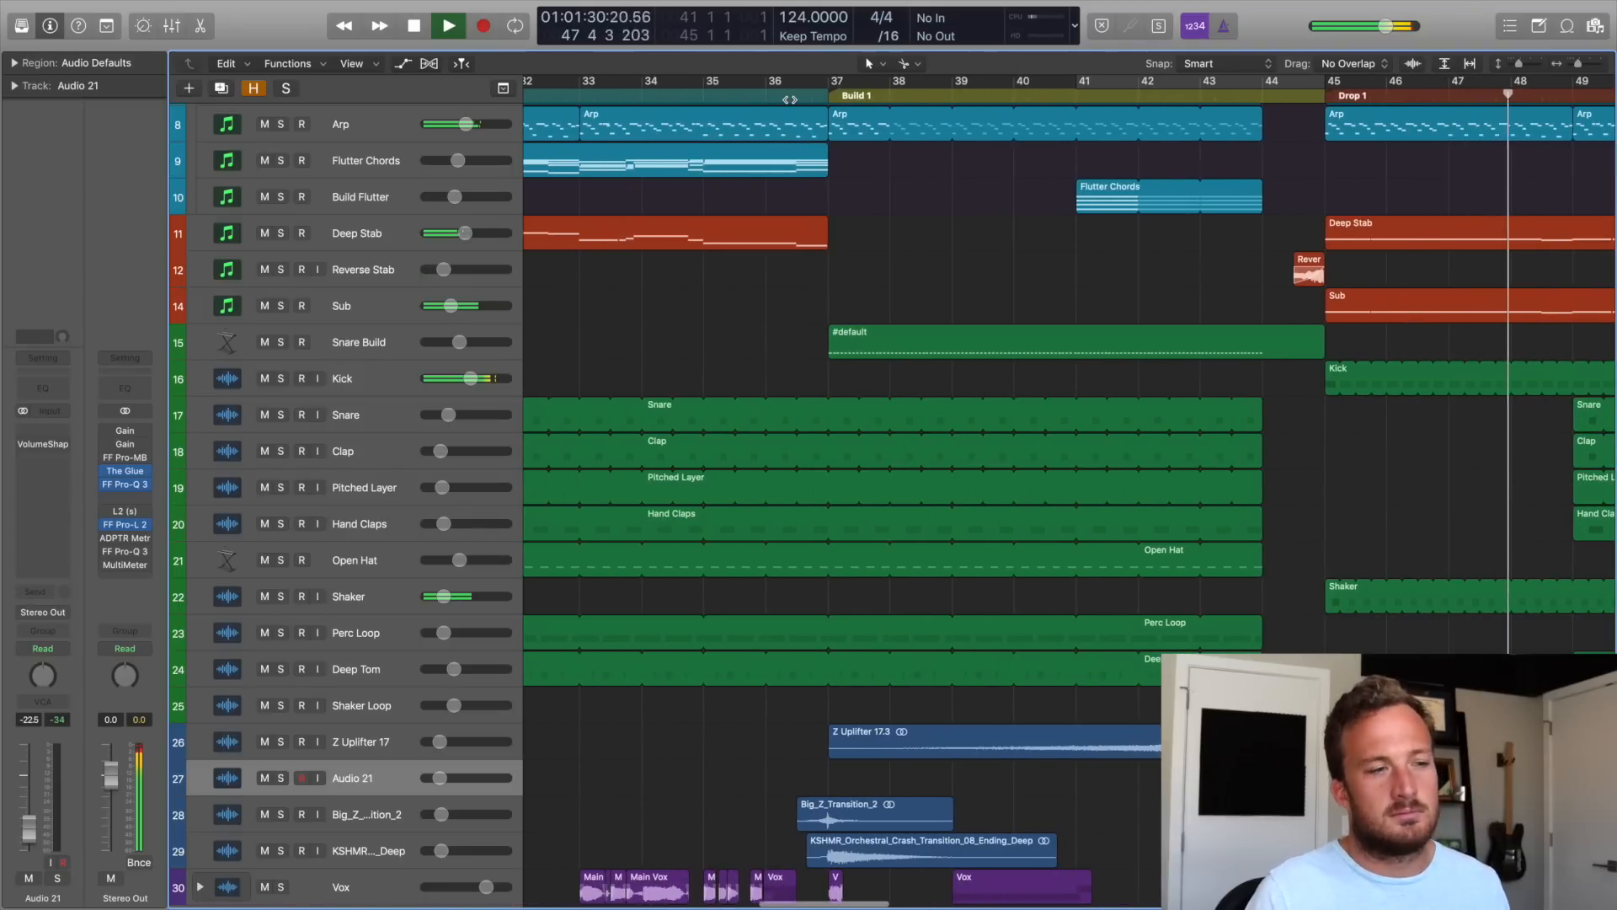
pyautogui.press('space')
pyautogui.moveTo(1297, 857); pyautogui.dragTo(777, 661)
pyautogui.hotkey('alt', 'c')
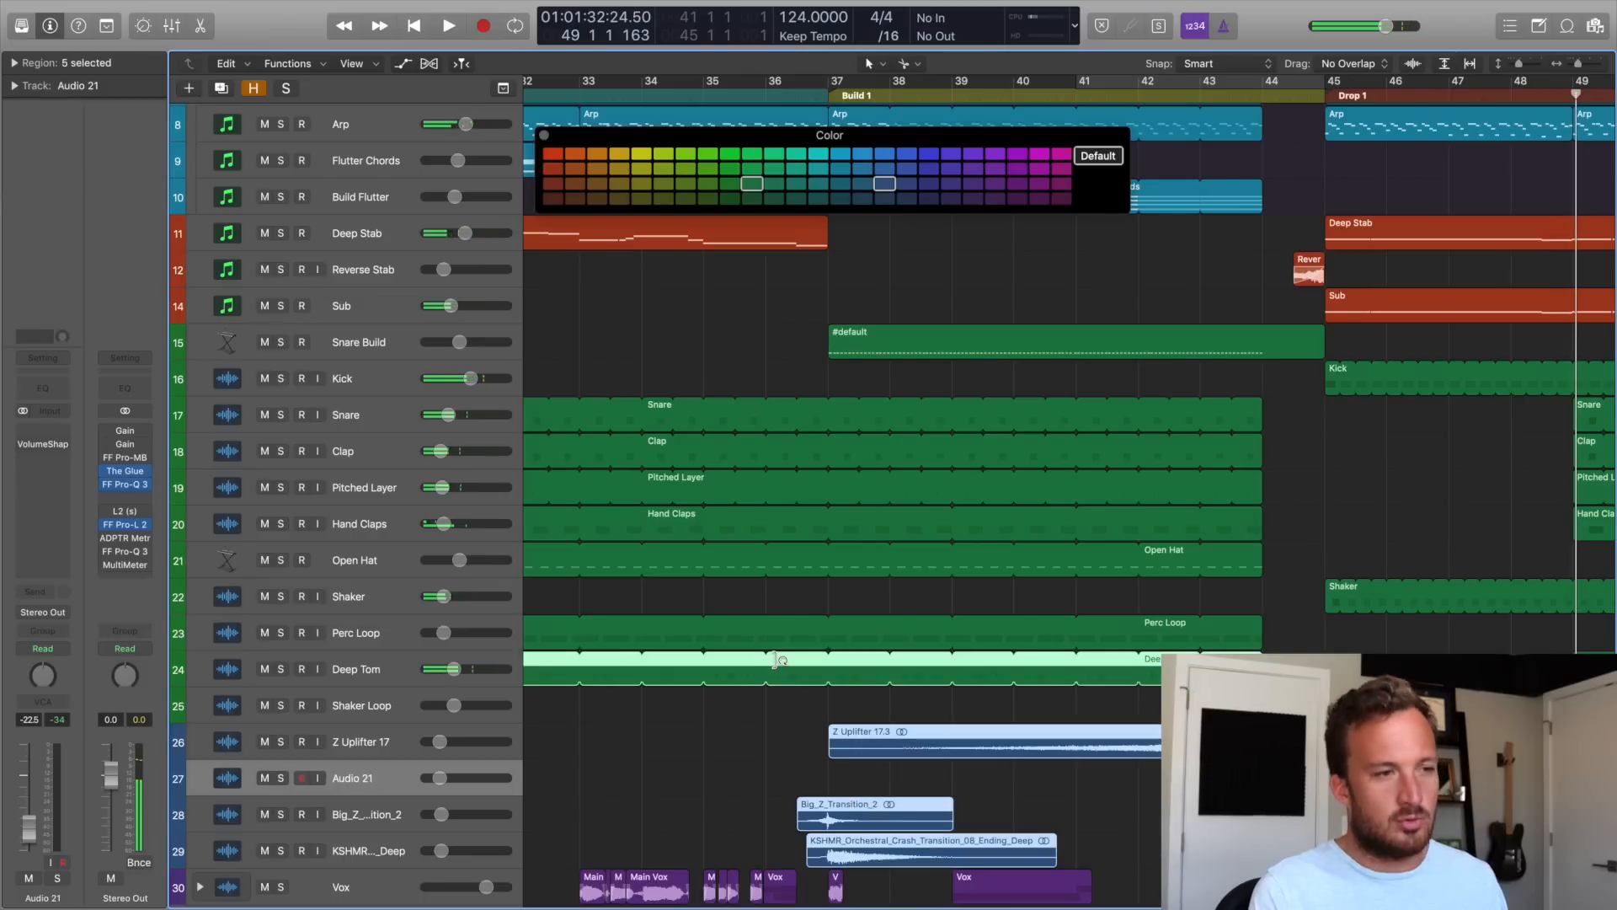
pyautogui.click(749, 181)
pyautogui.click(544, 135)
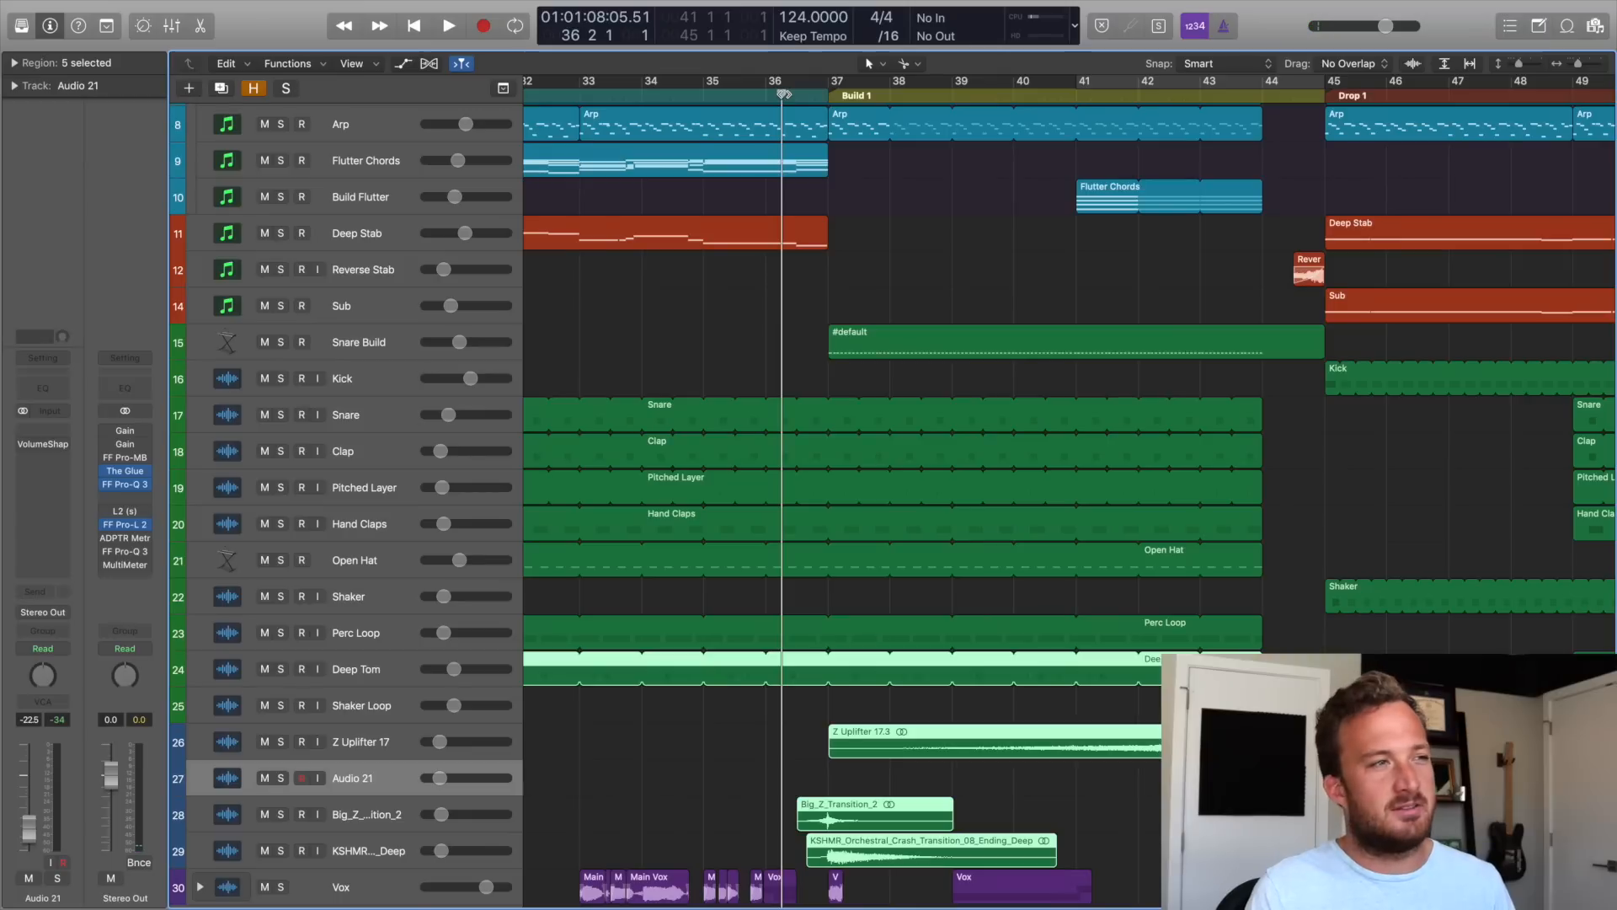
# Play the transition from about bar 36 through Build 1 with all tracks fitted vertically in the arrangement.
pyautogui.press('space')
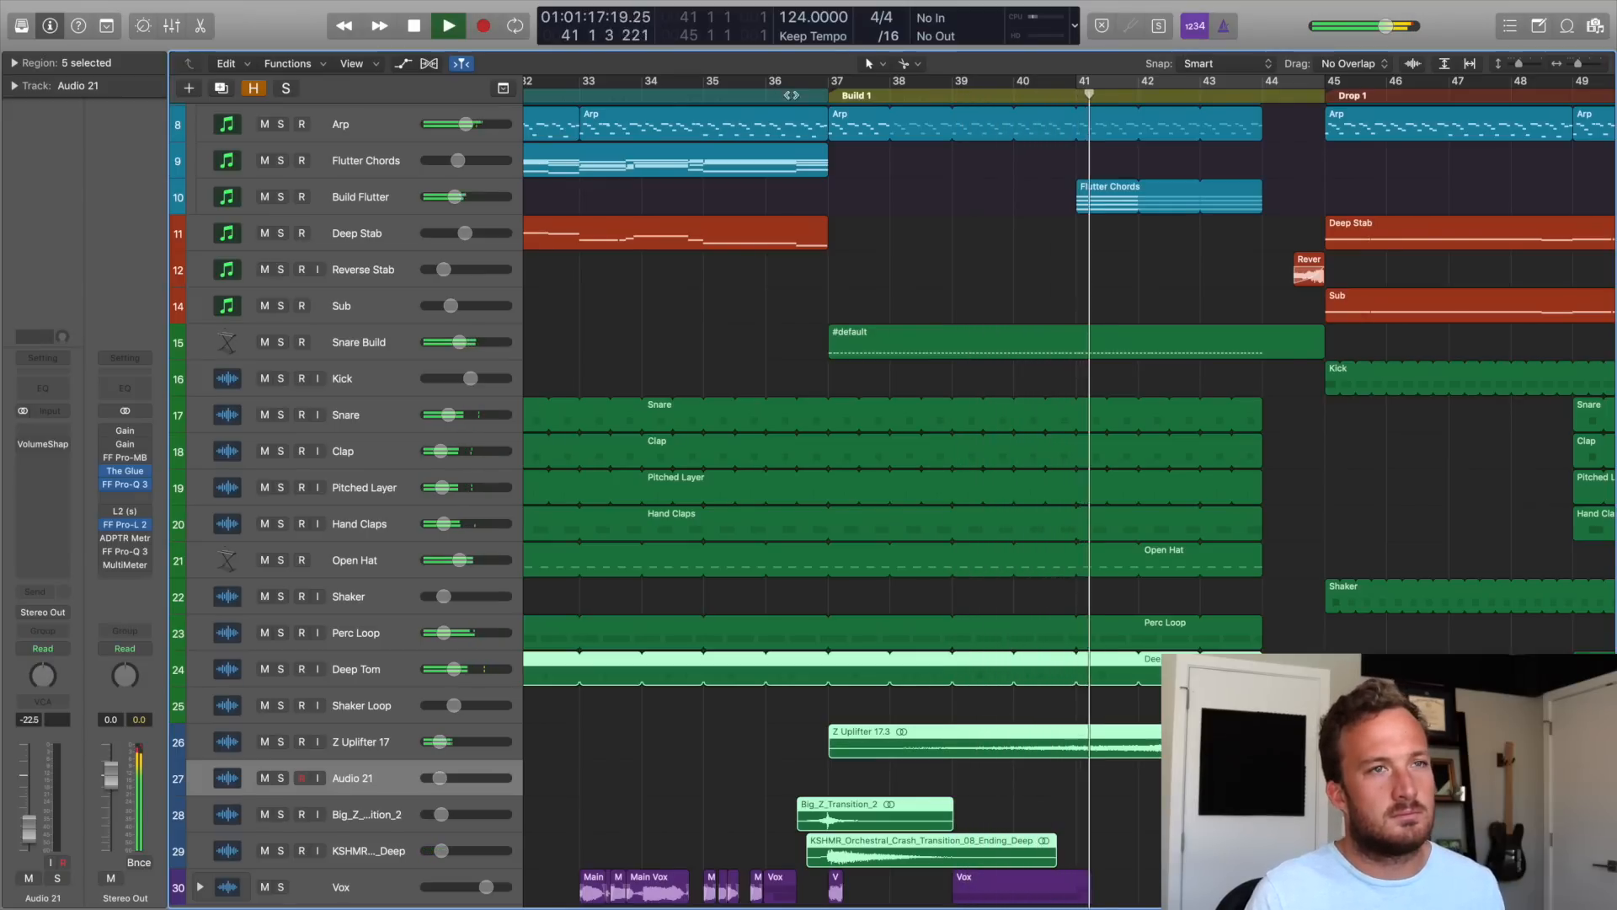
pyautogui.click(1445, 64)
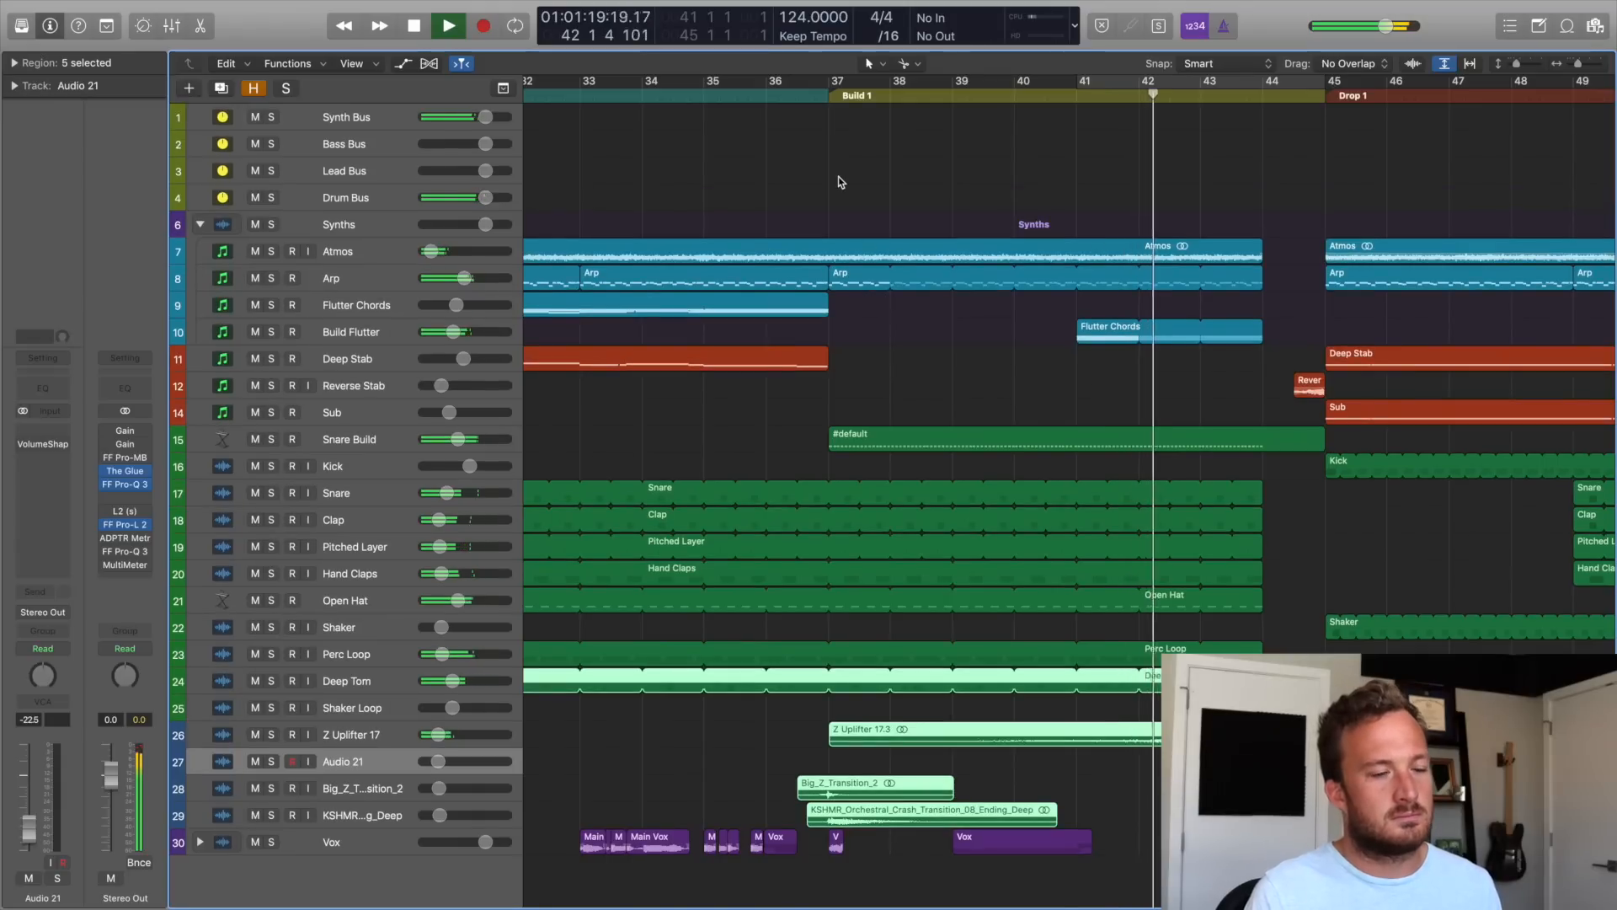